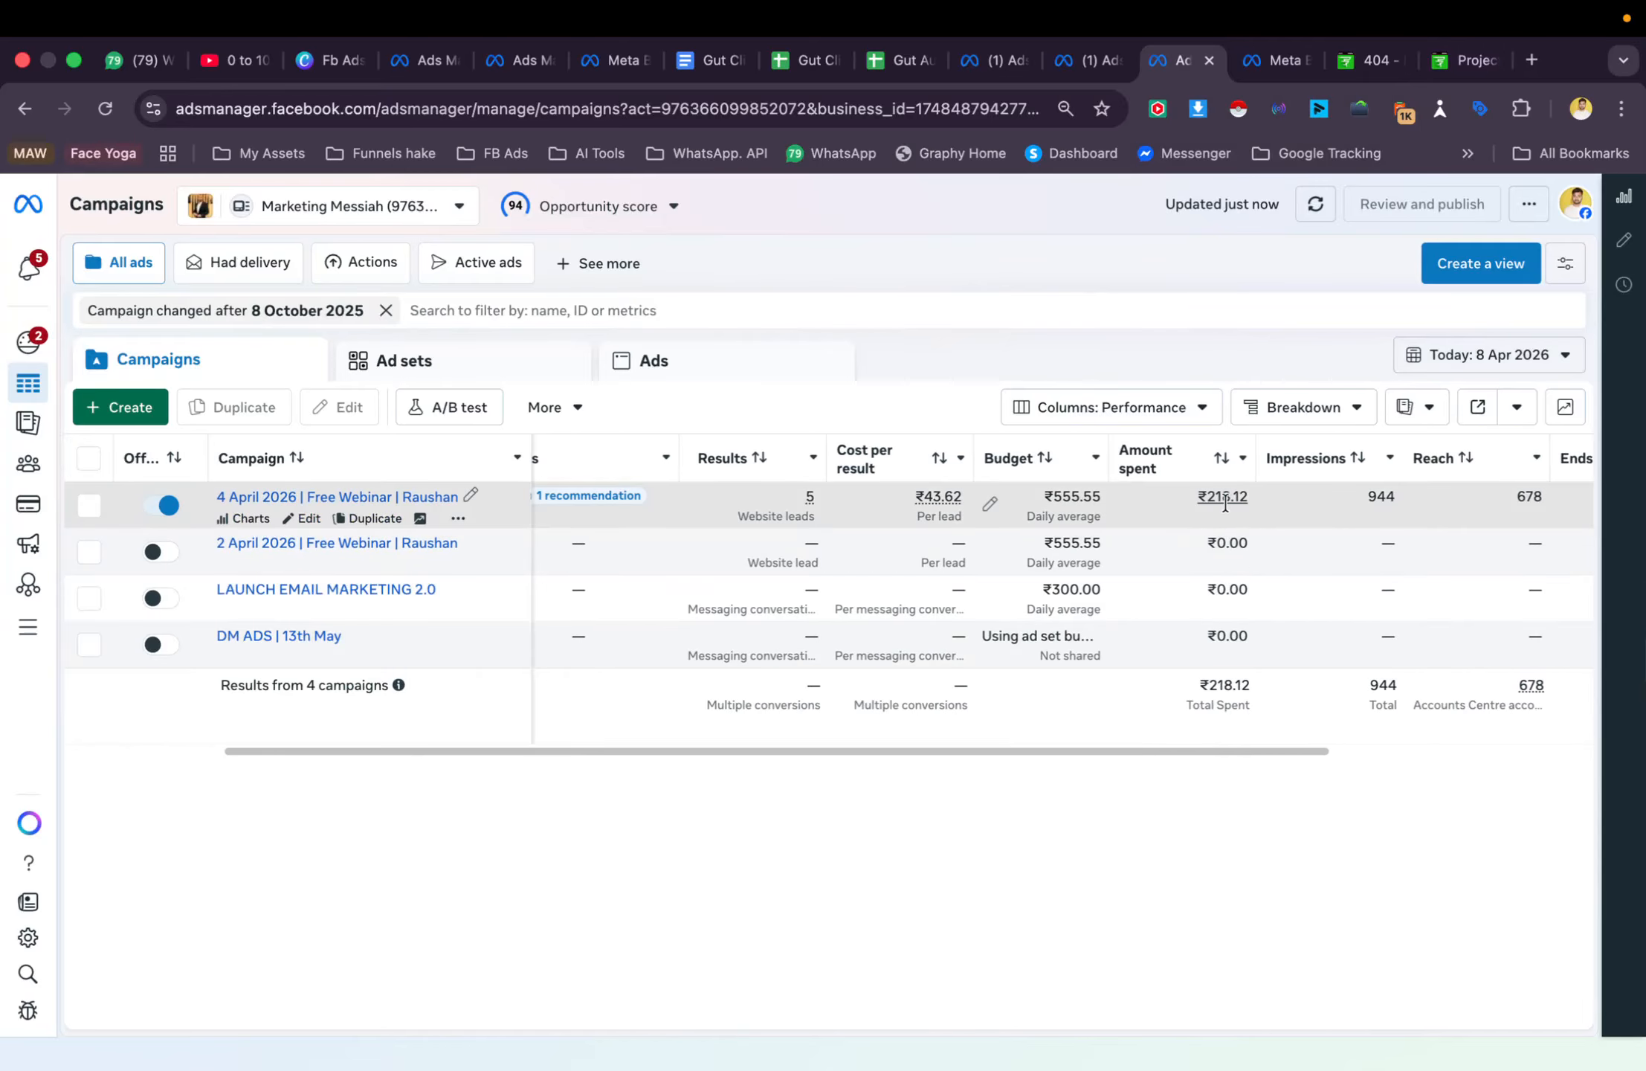
Switch to FlexiFunnels and open the report of the Live-Webinar page in the THE LIBERATED MEN - COLLECT EMAILS project
{"action": "mouse_move", "coordinate": [809, 494]}
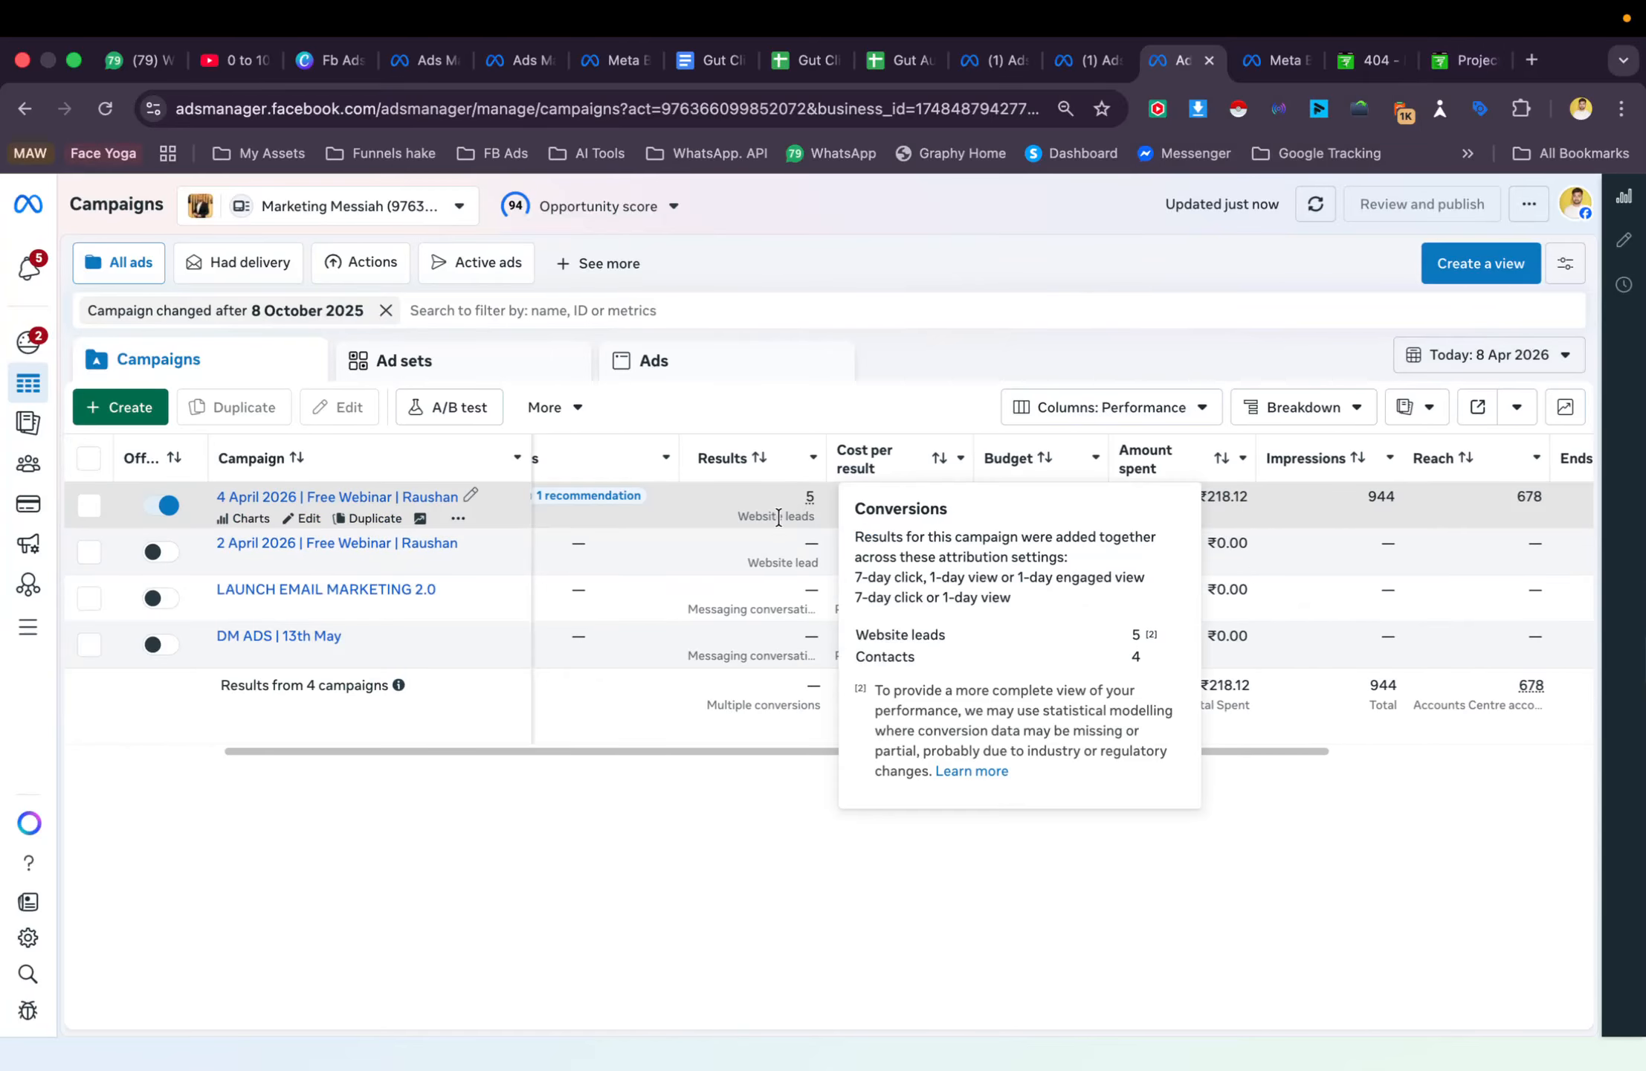
{"action": "left_click", "coordinate": [1459, 61]}
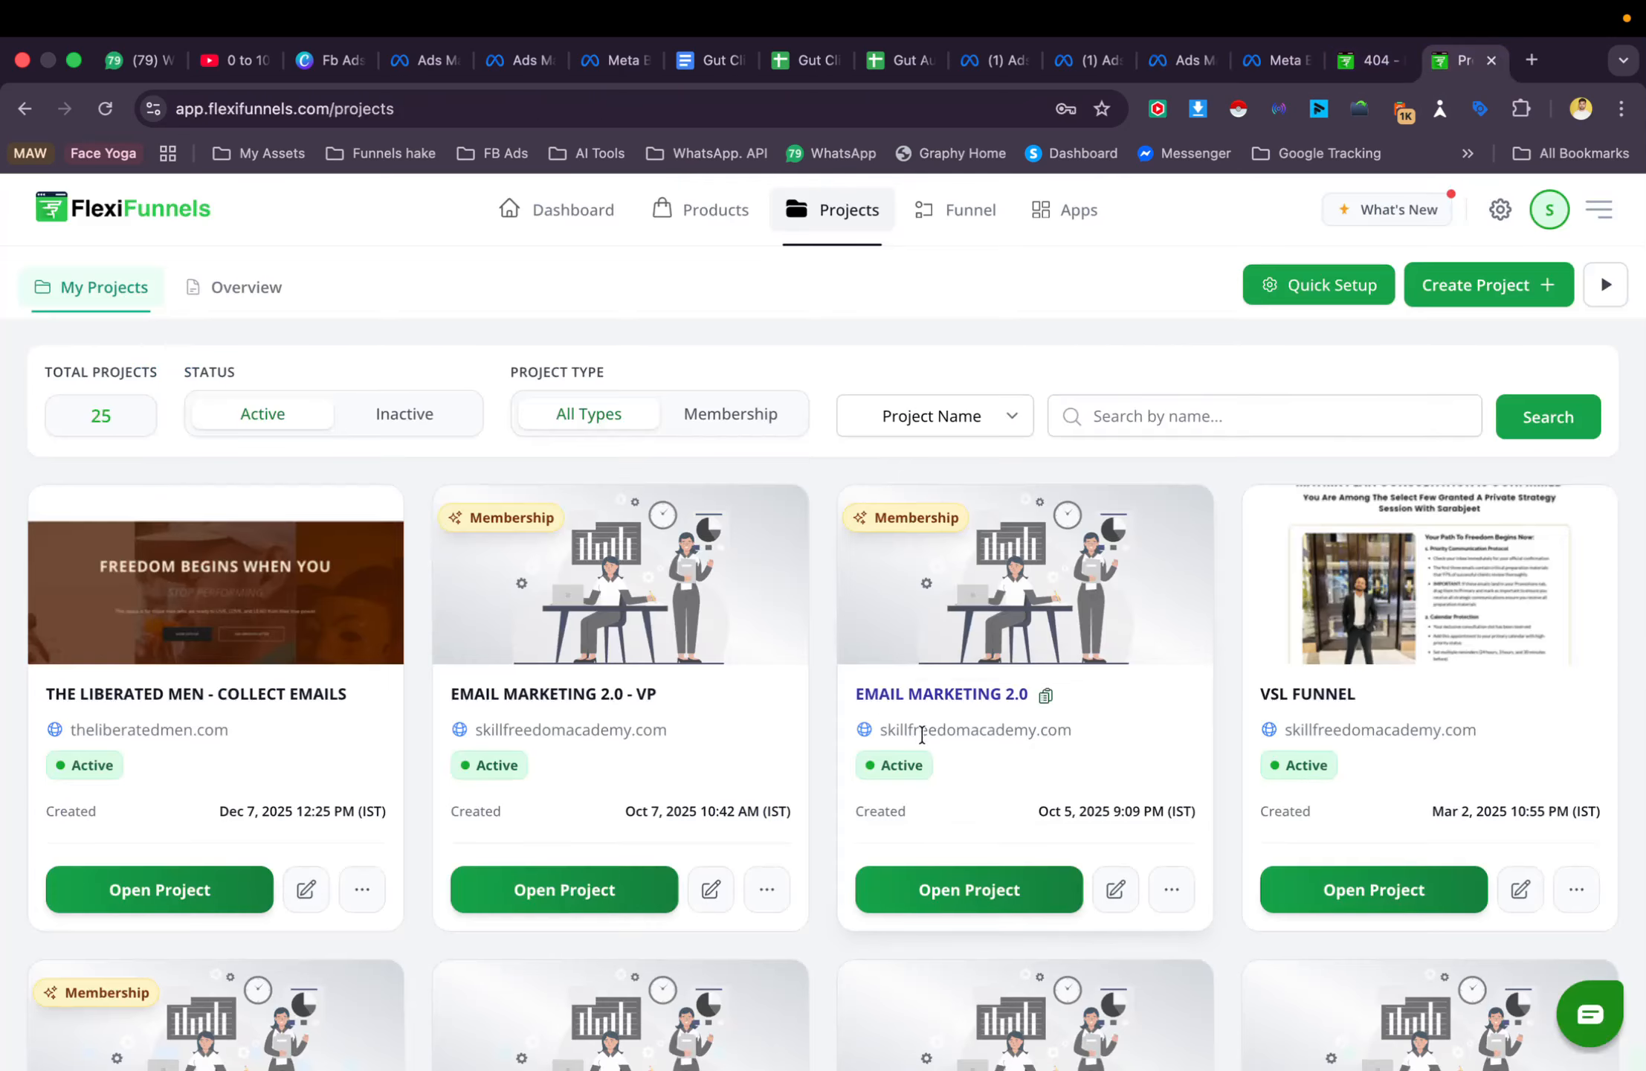
{"action": "left_click", "coordinate": [1362, 65]}
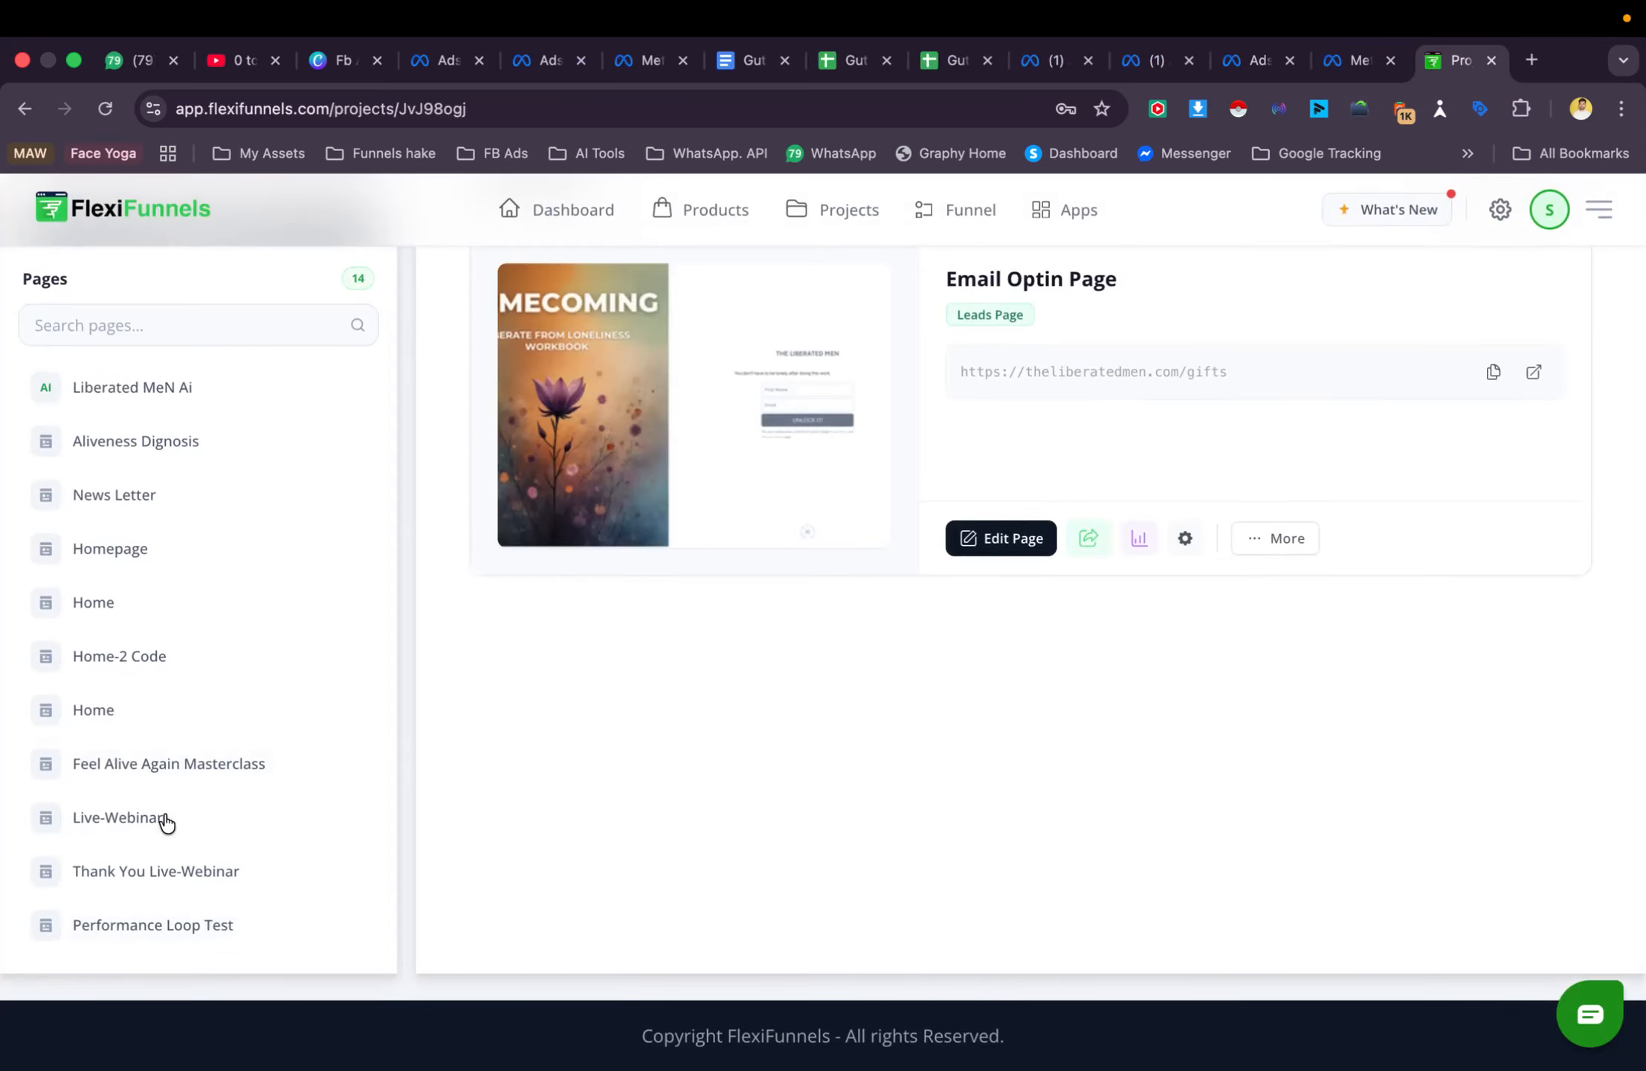
{"action": "left_click", "coordinate": [158, 825]}
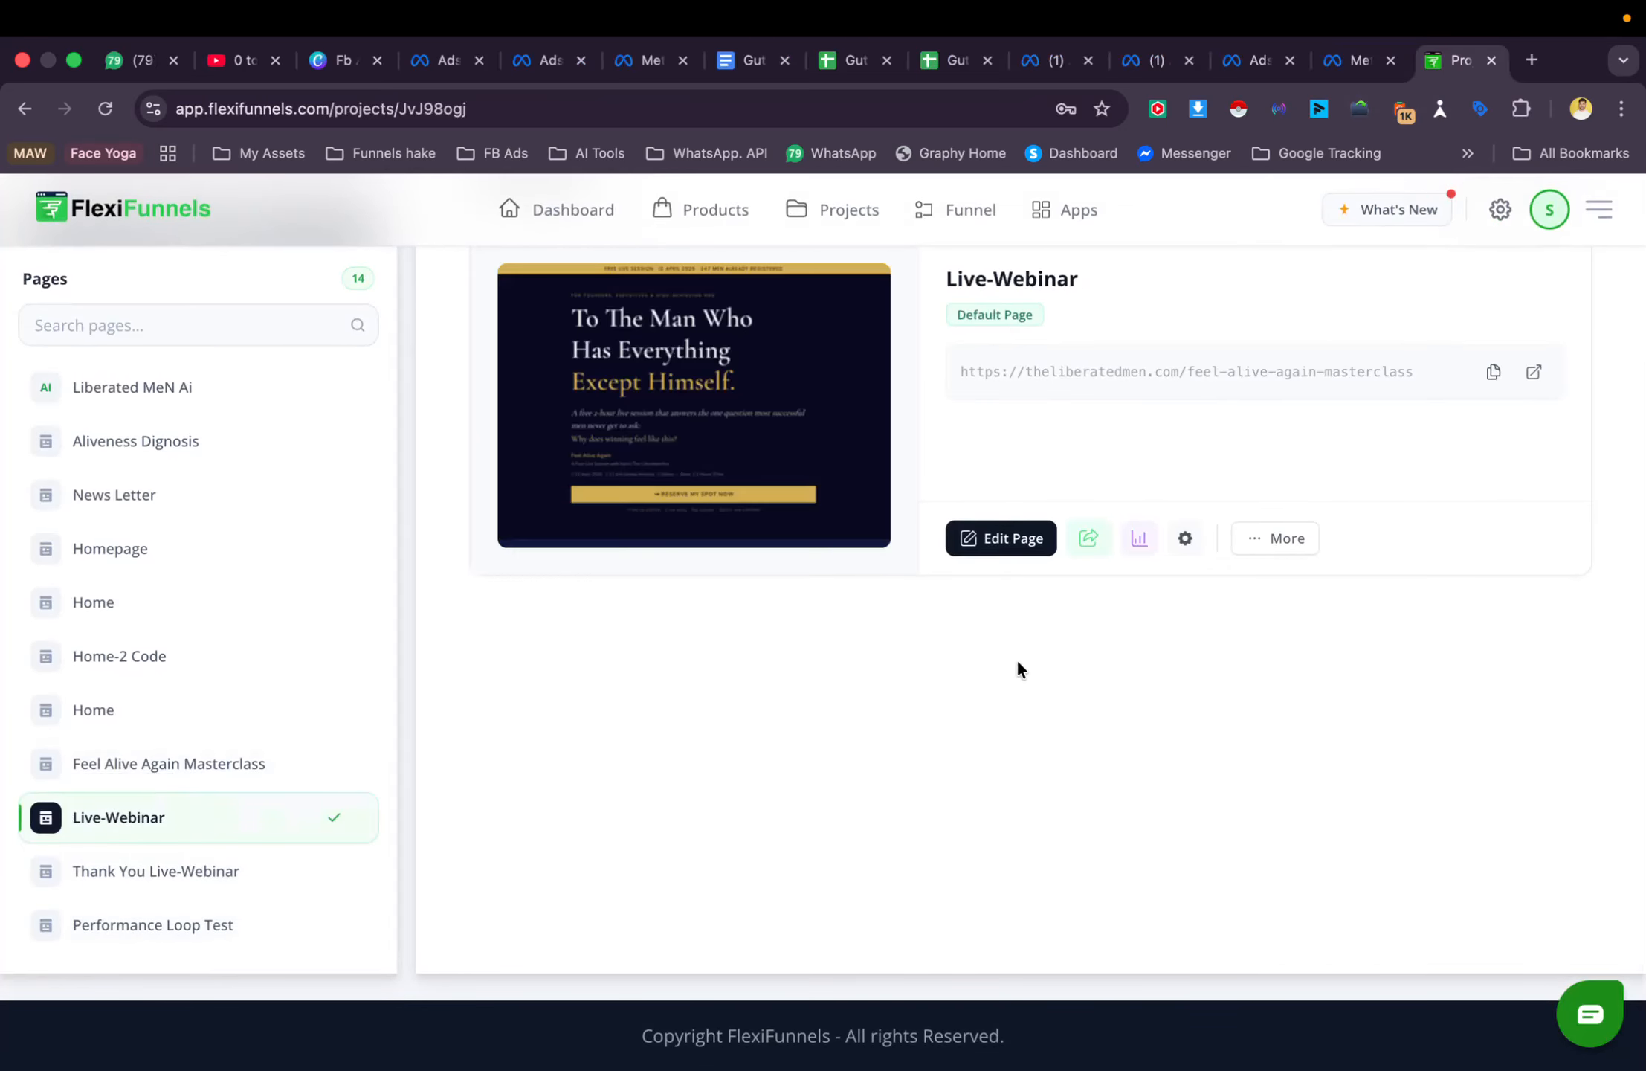
{"action": "left_click", "coordinate": [1137, 539]}
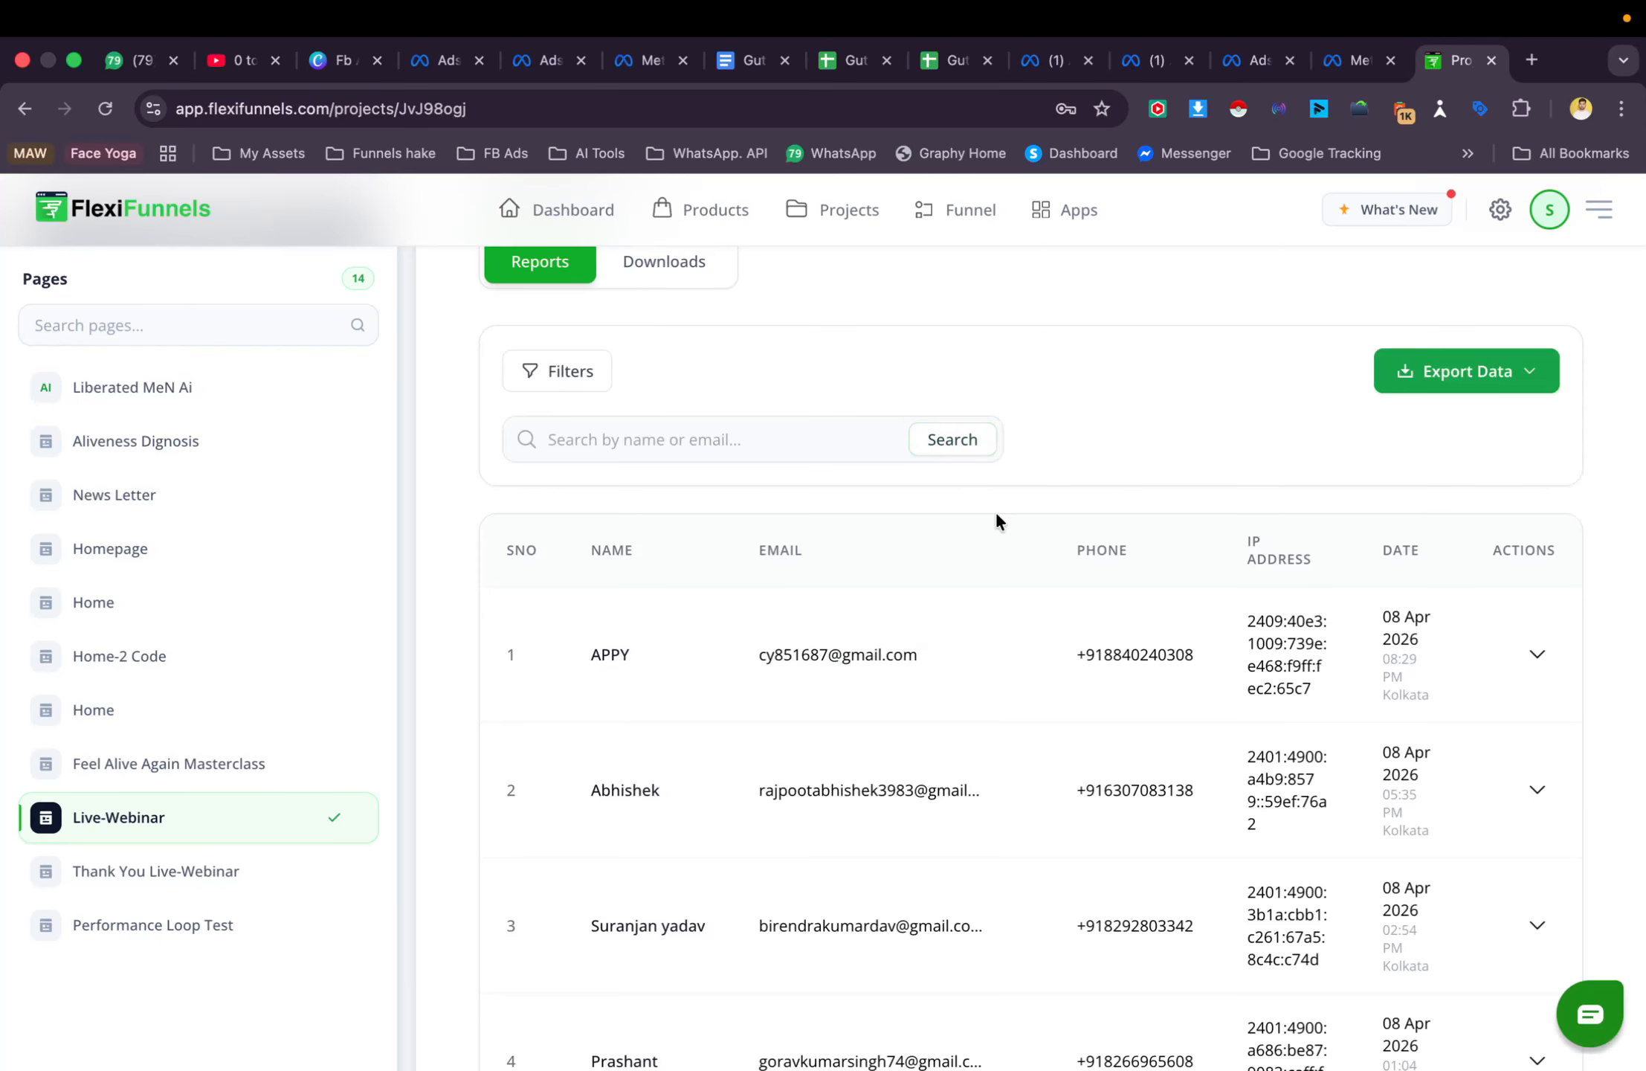
Review the dates of the Live-Webinar registrations and compare them with the campaign's results in Meta Ads Manager
{"action": "scroll", "coordinate": [1087, 392], "scroll_direction": "down", "scroll_amount": 5}
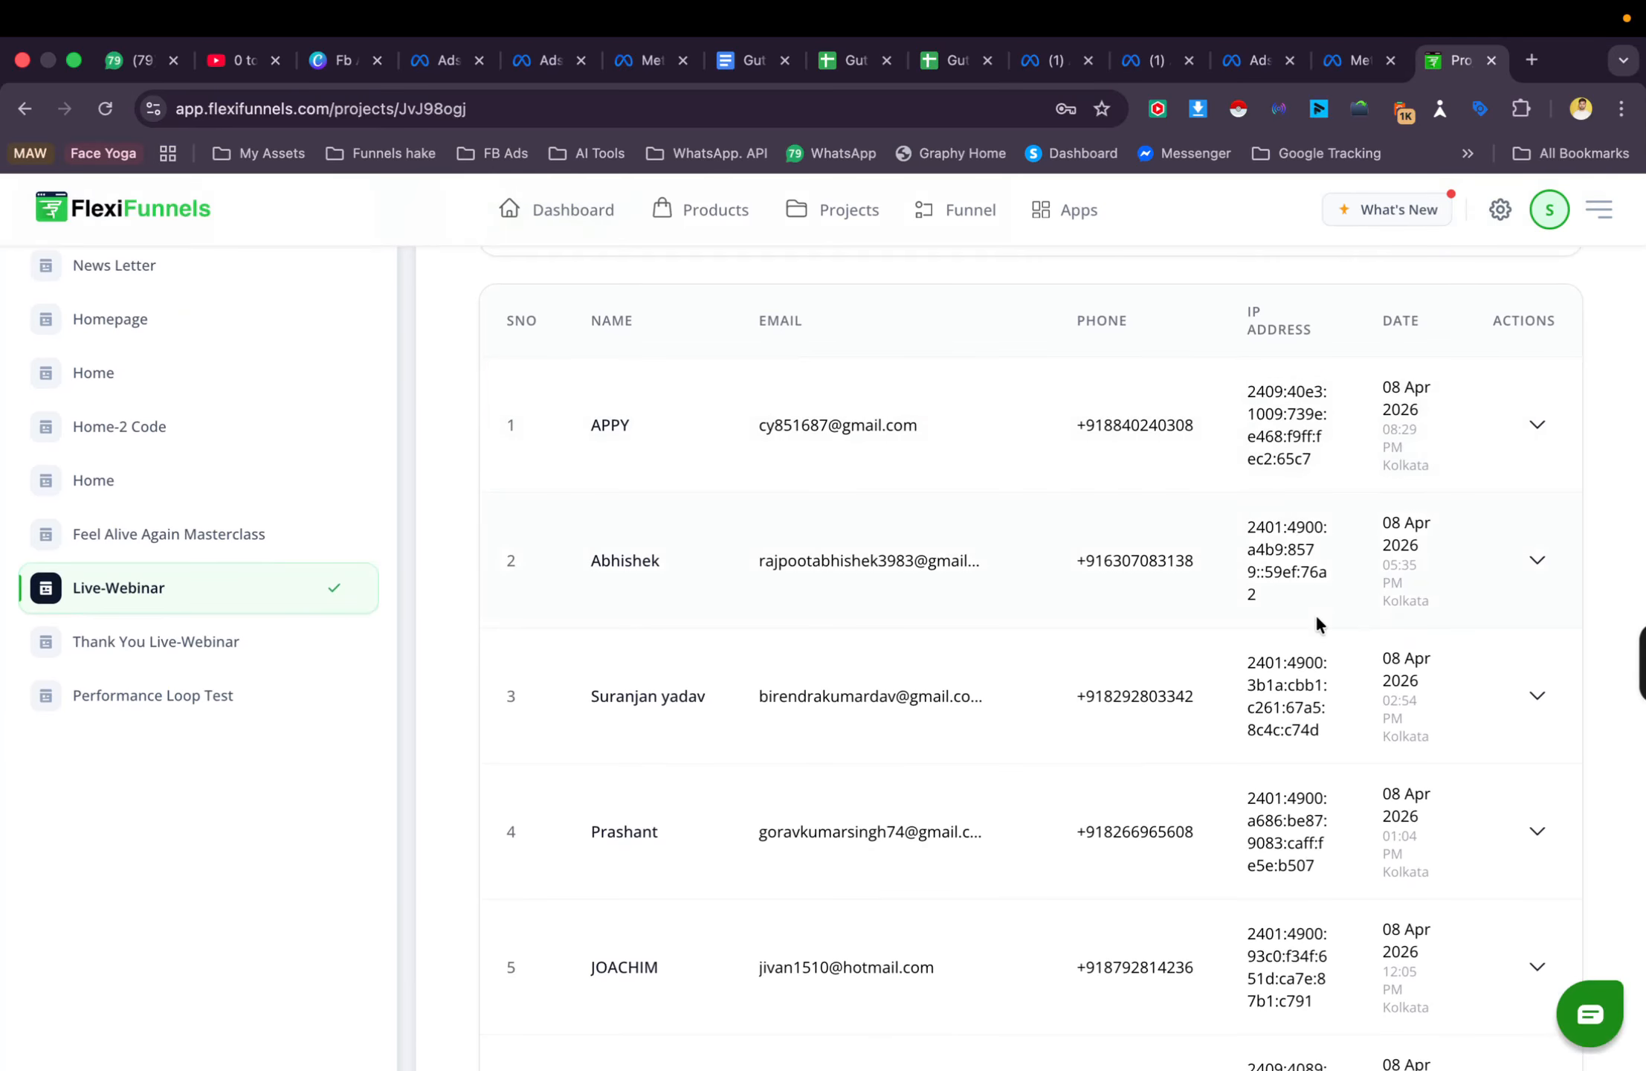
{"action": "scroll", "coordinate": [1311, 950], "scroll_direction": "down", "scroll_amount": 2}
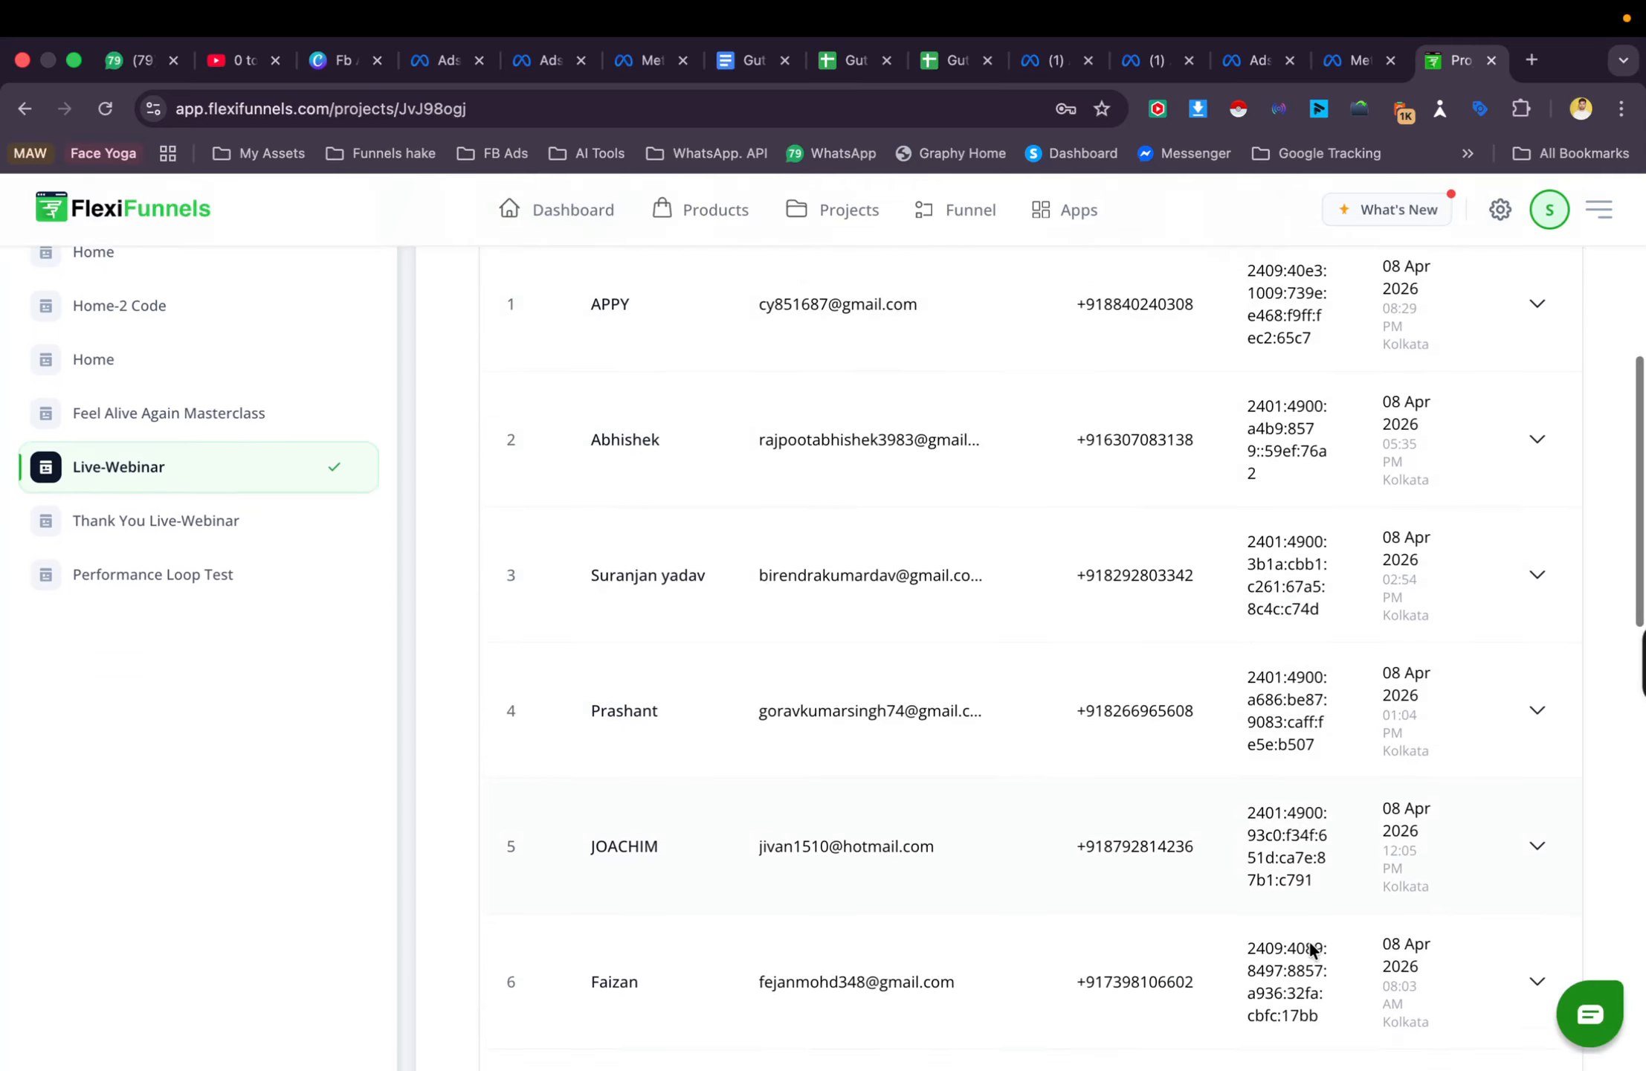
{"action": "scroll", "coordinate": [1310, 950], "scroll_direction": "down", "scroll_amount": 6}
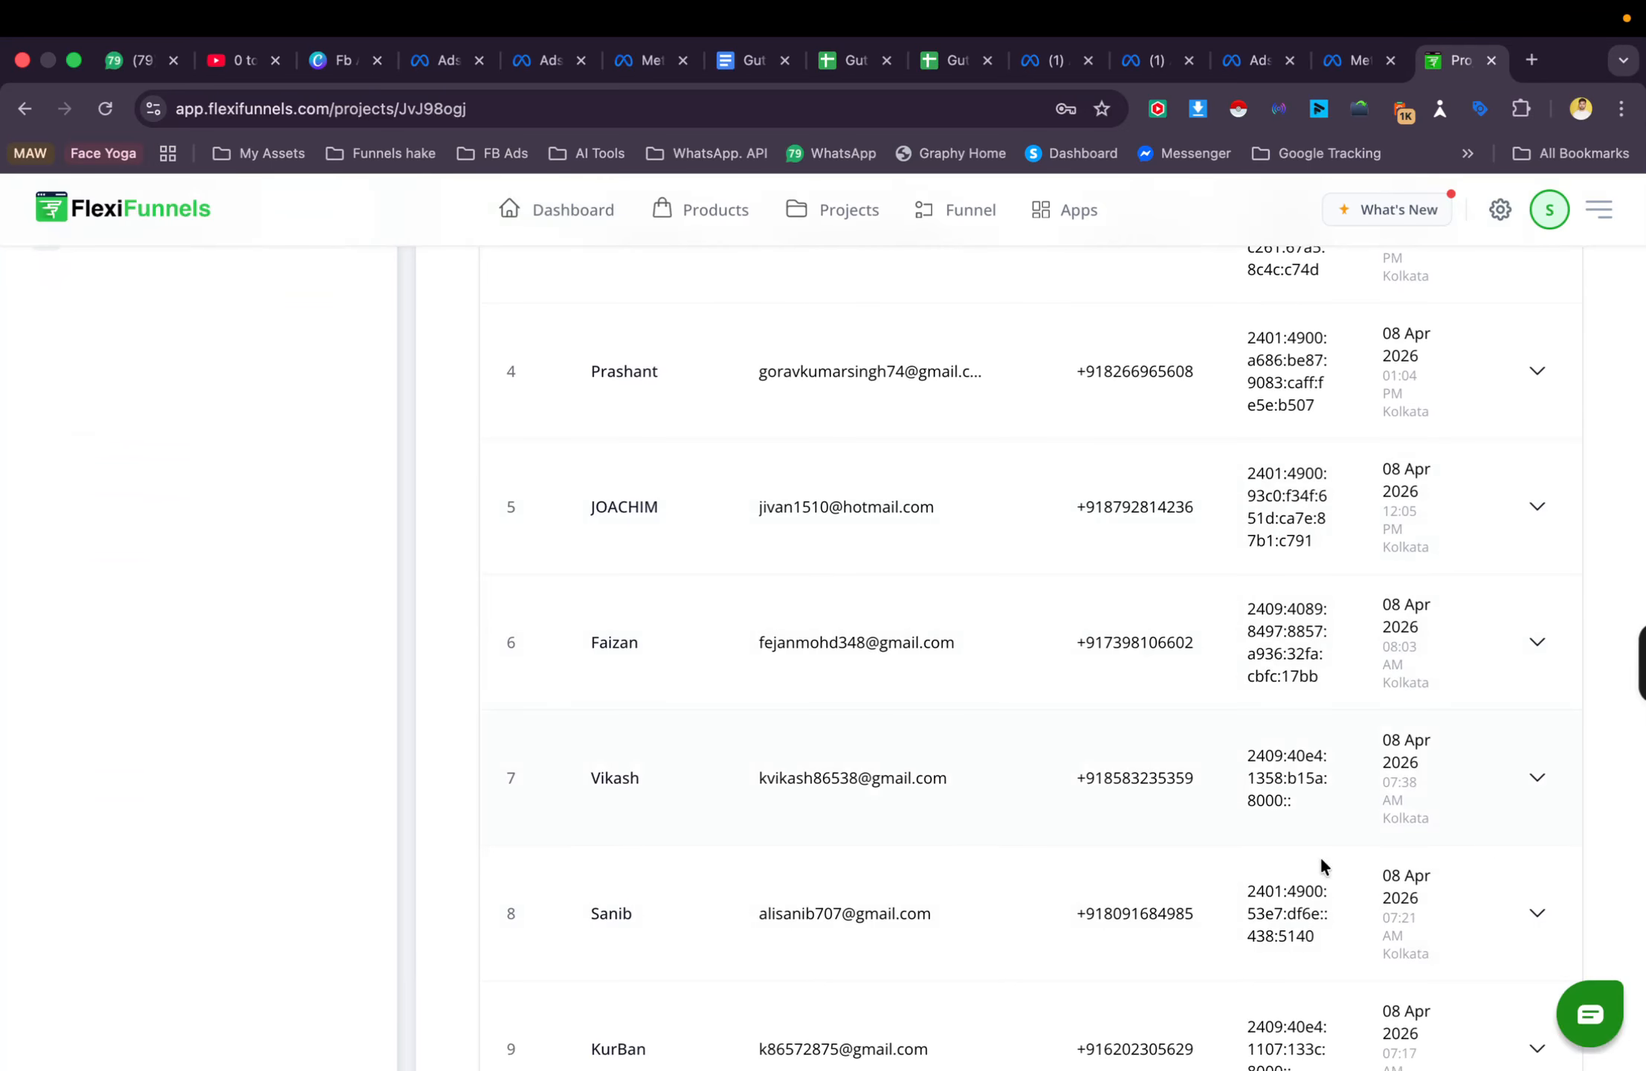
{"action": "scroll", "coordinate": [1348, 1000], "scroll_direction": "down", "scroll_amount": 6}
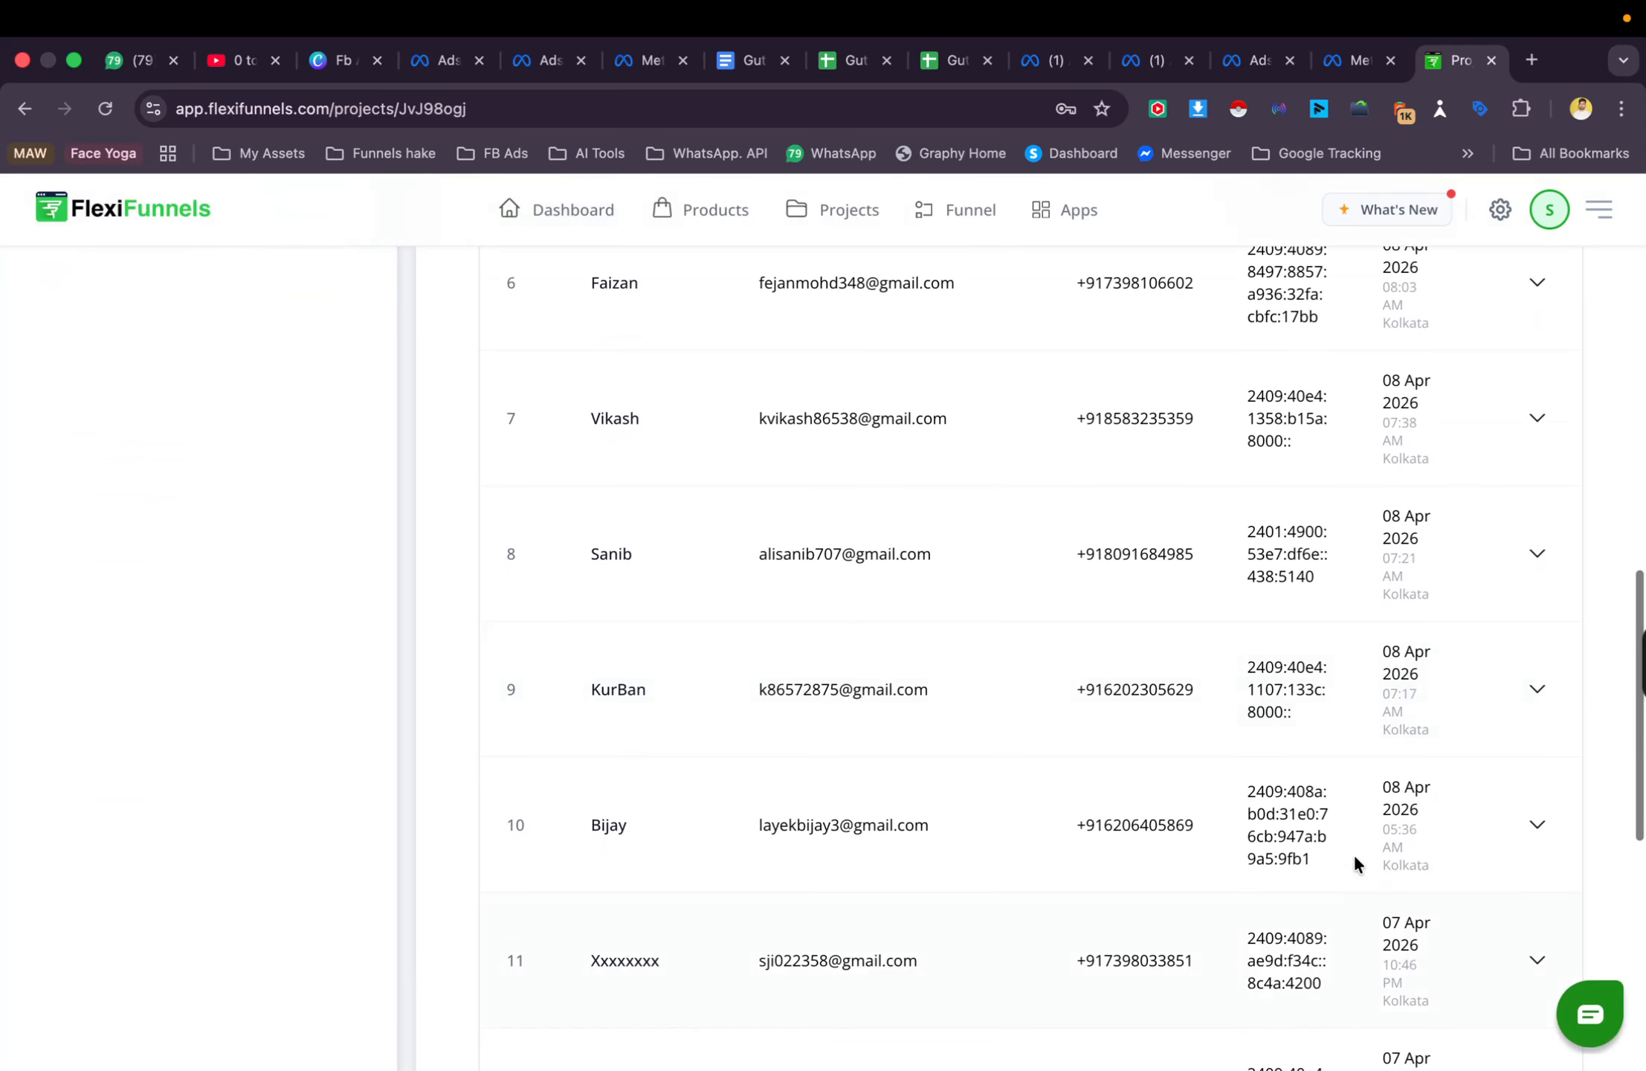
{"action": "left_click", "coordinate": [1262, 65]}
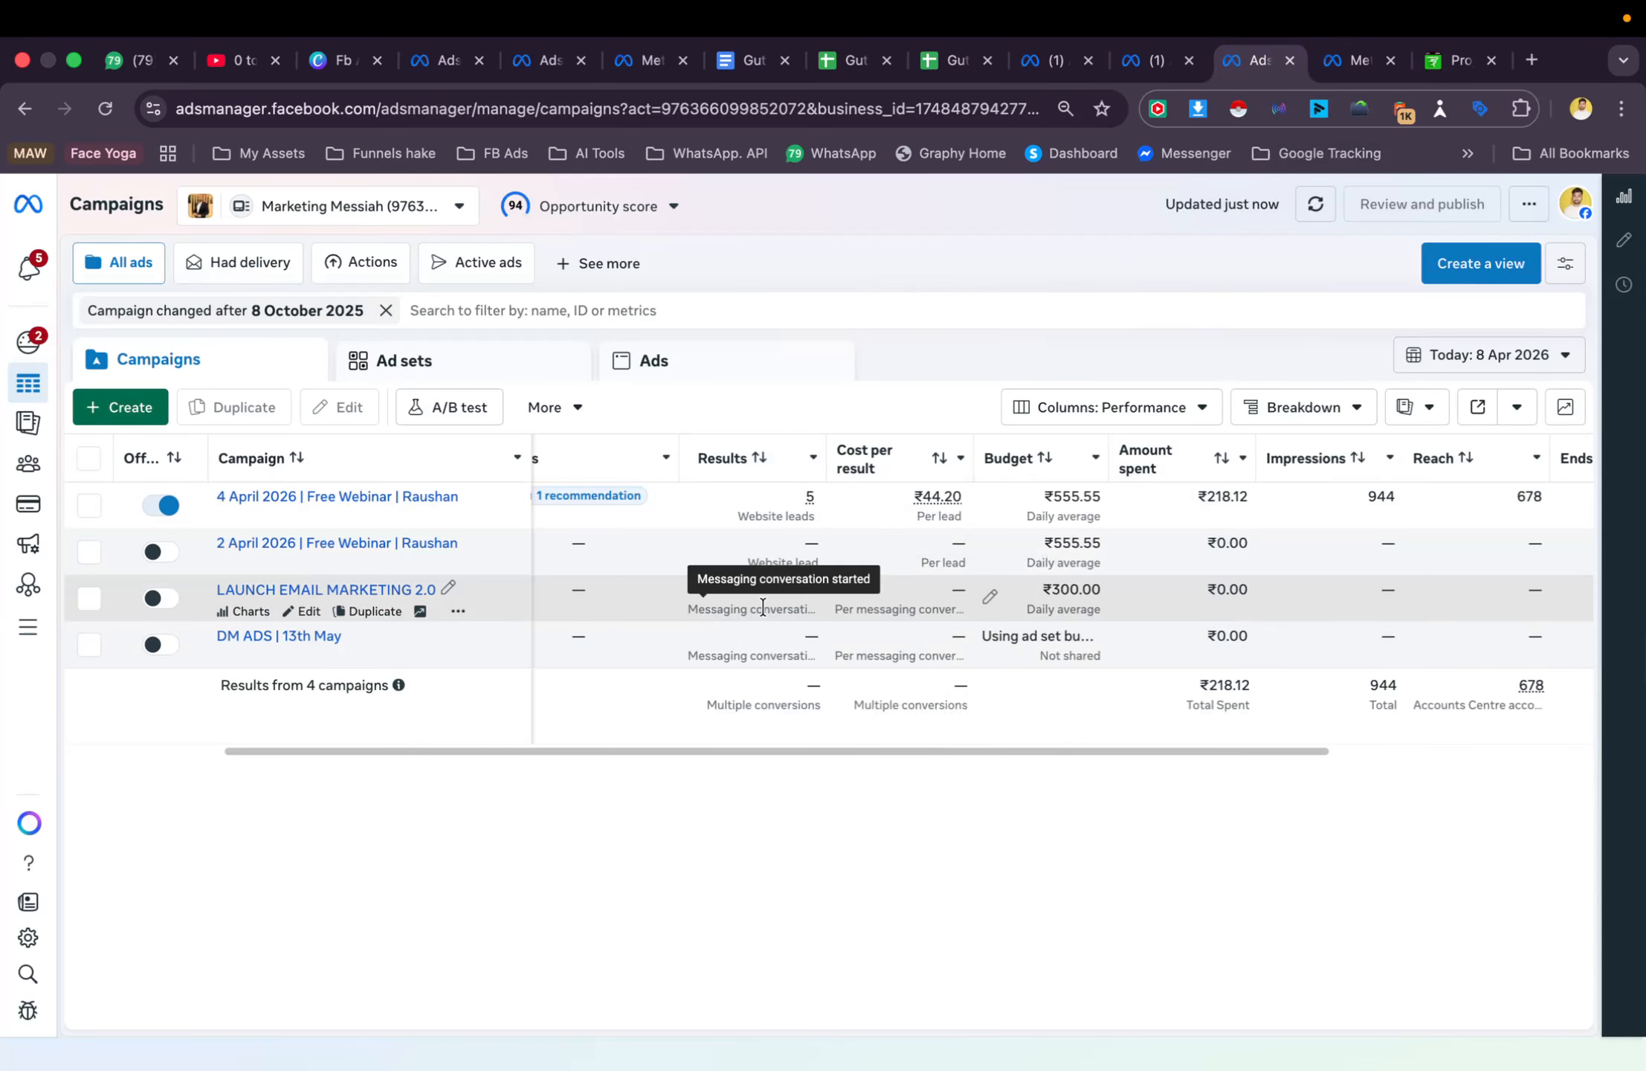
{"action": "scroll", "coordinate": [763, 608], "scroll_direction": "left", "scroll_amount": 3}
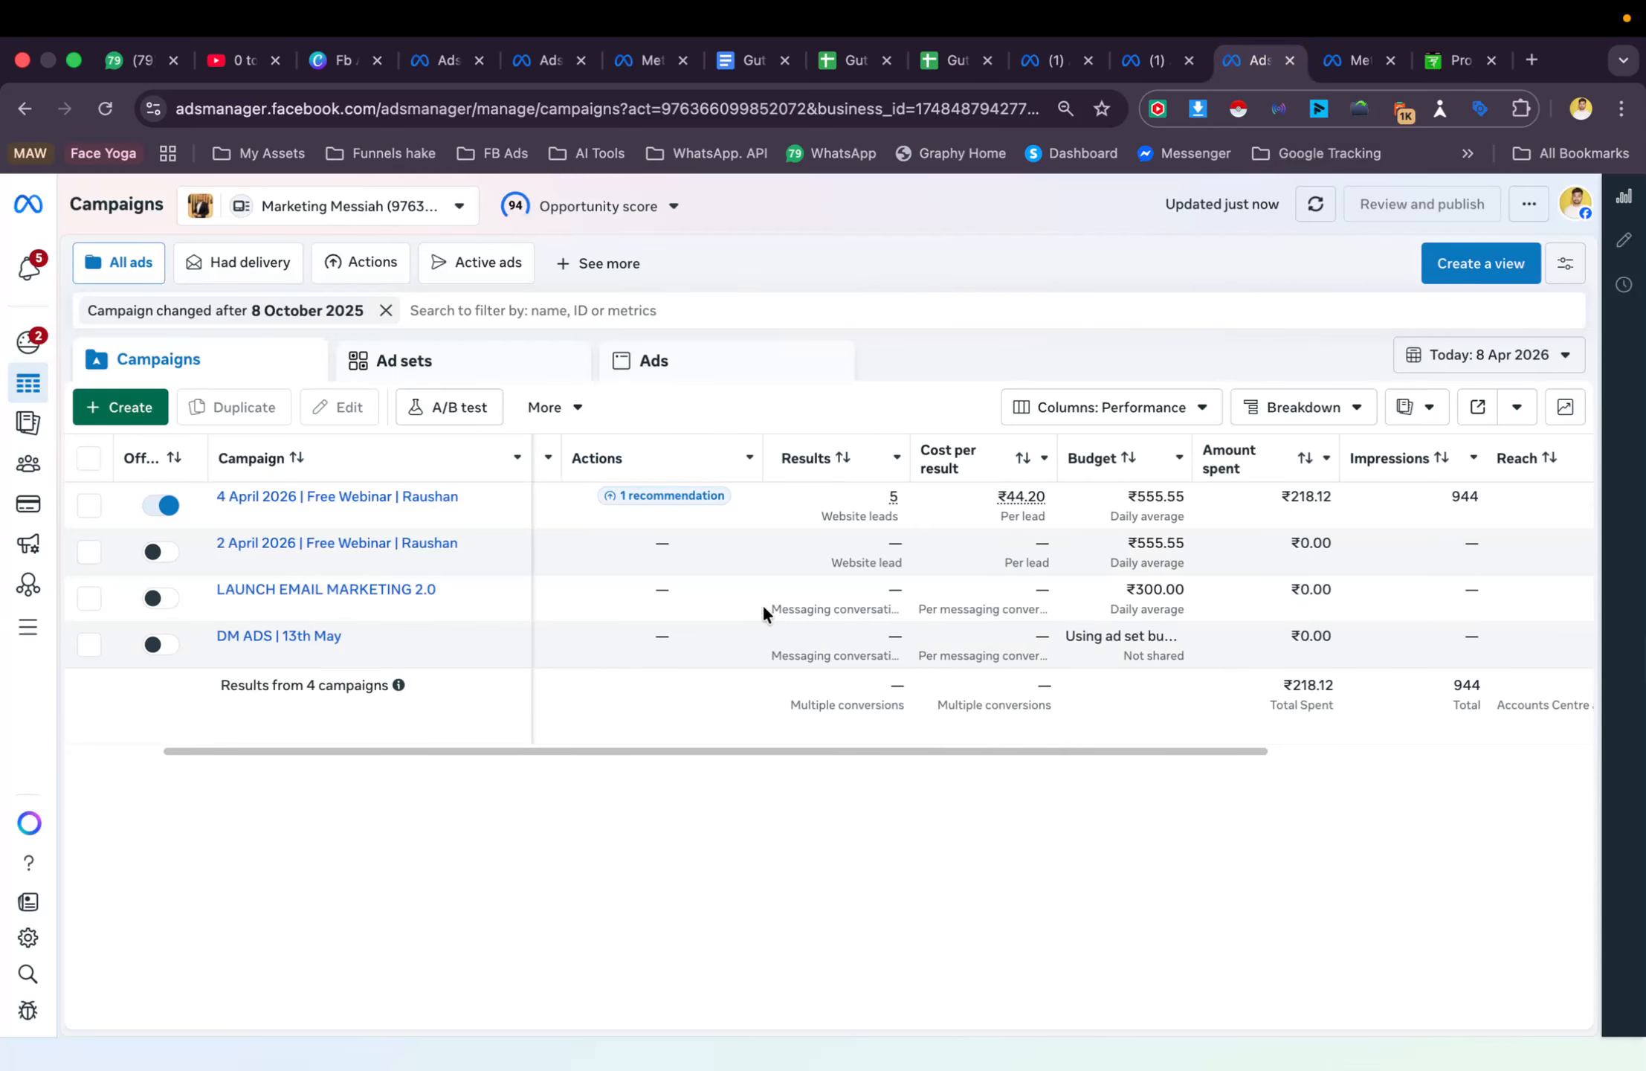
Open the live Live-Webinar landing page from its FlexiFunnels overview and inspect its pixel with Meta Pixel Helper
{"action": "left_click", "coordinate": [1458, 60]}
{"action": "scroll", "coordinate": [810, 967], "scroll_direction": "up", "scroll_amount": 15}
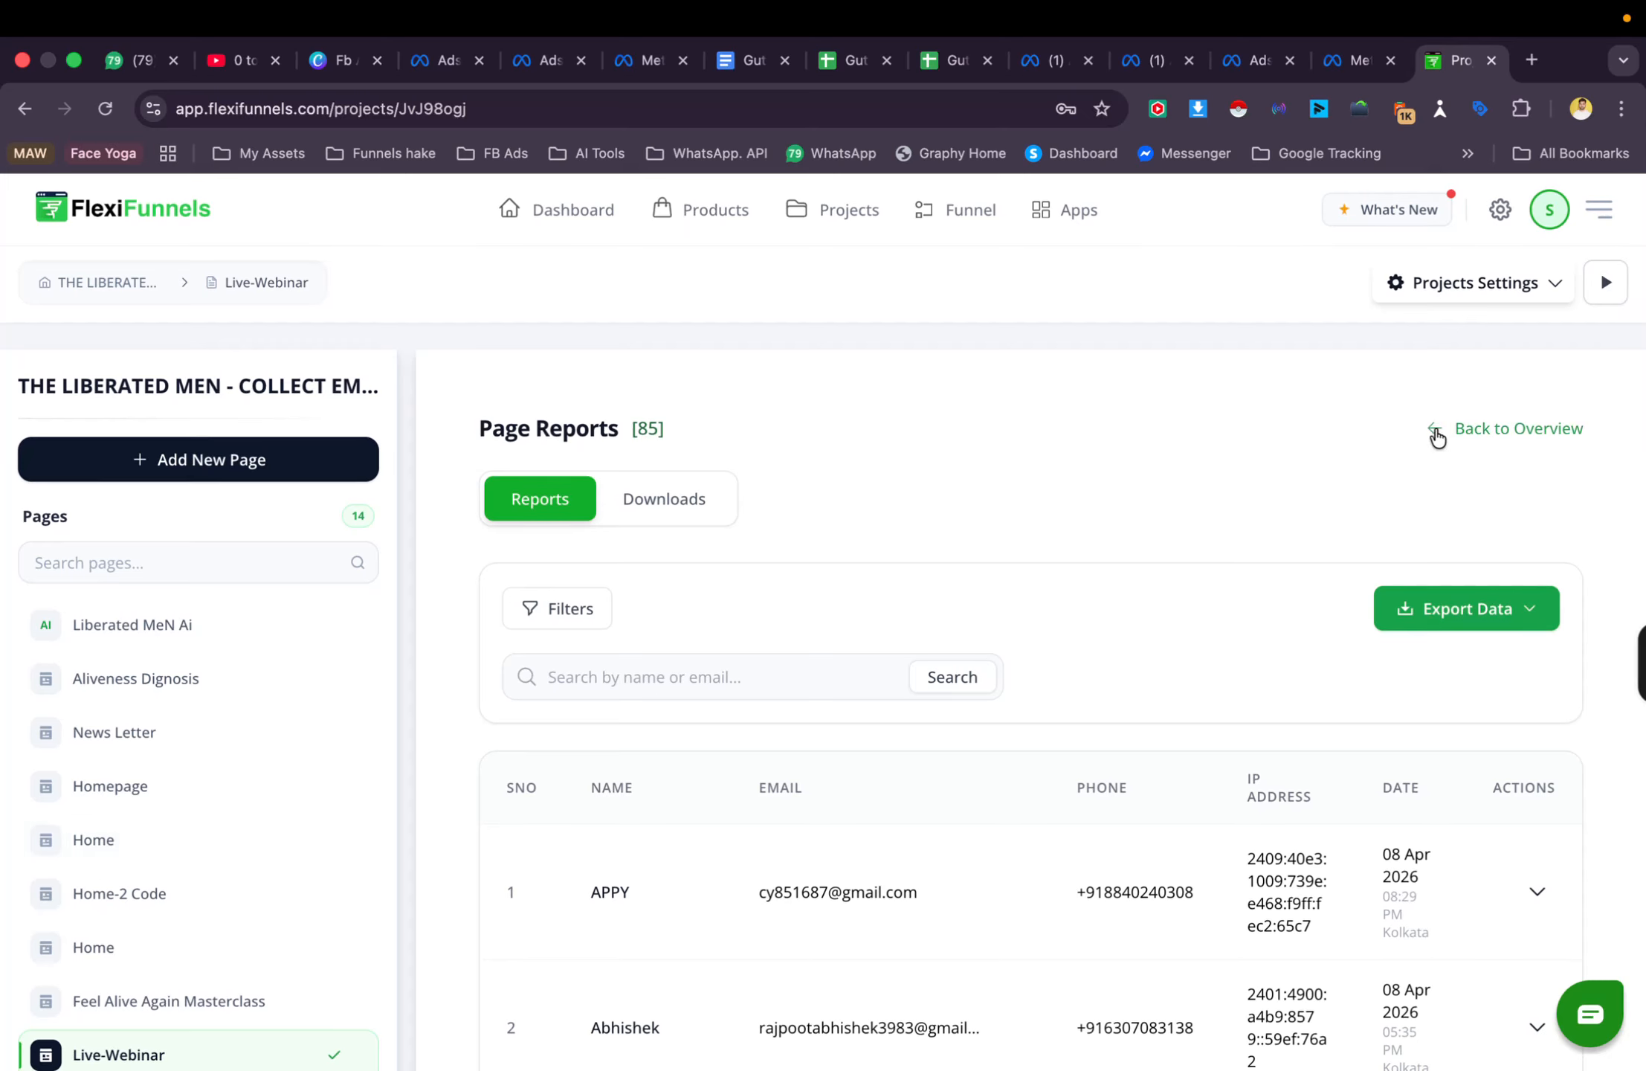
{"action": "left_click", "coordinate": [1434, 433]}
{"action": "scroll", "coordinate": [581, 645], "scroll_direction": "down", "scroll_amount": 2}
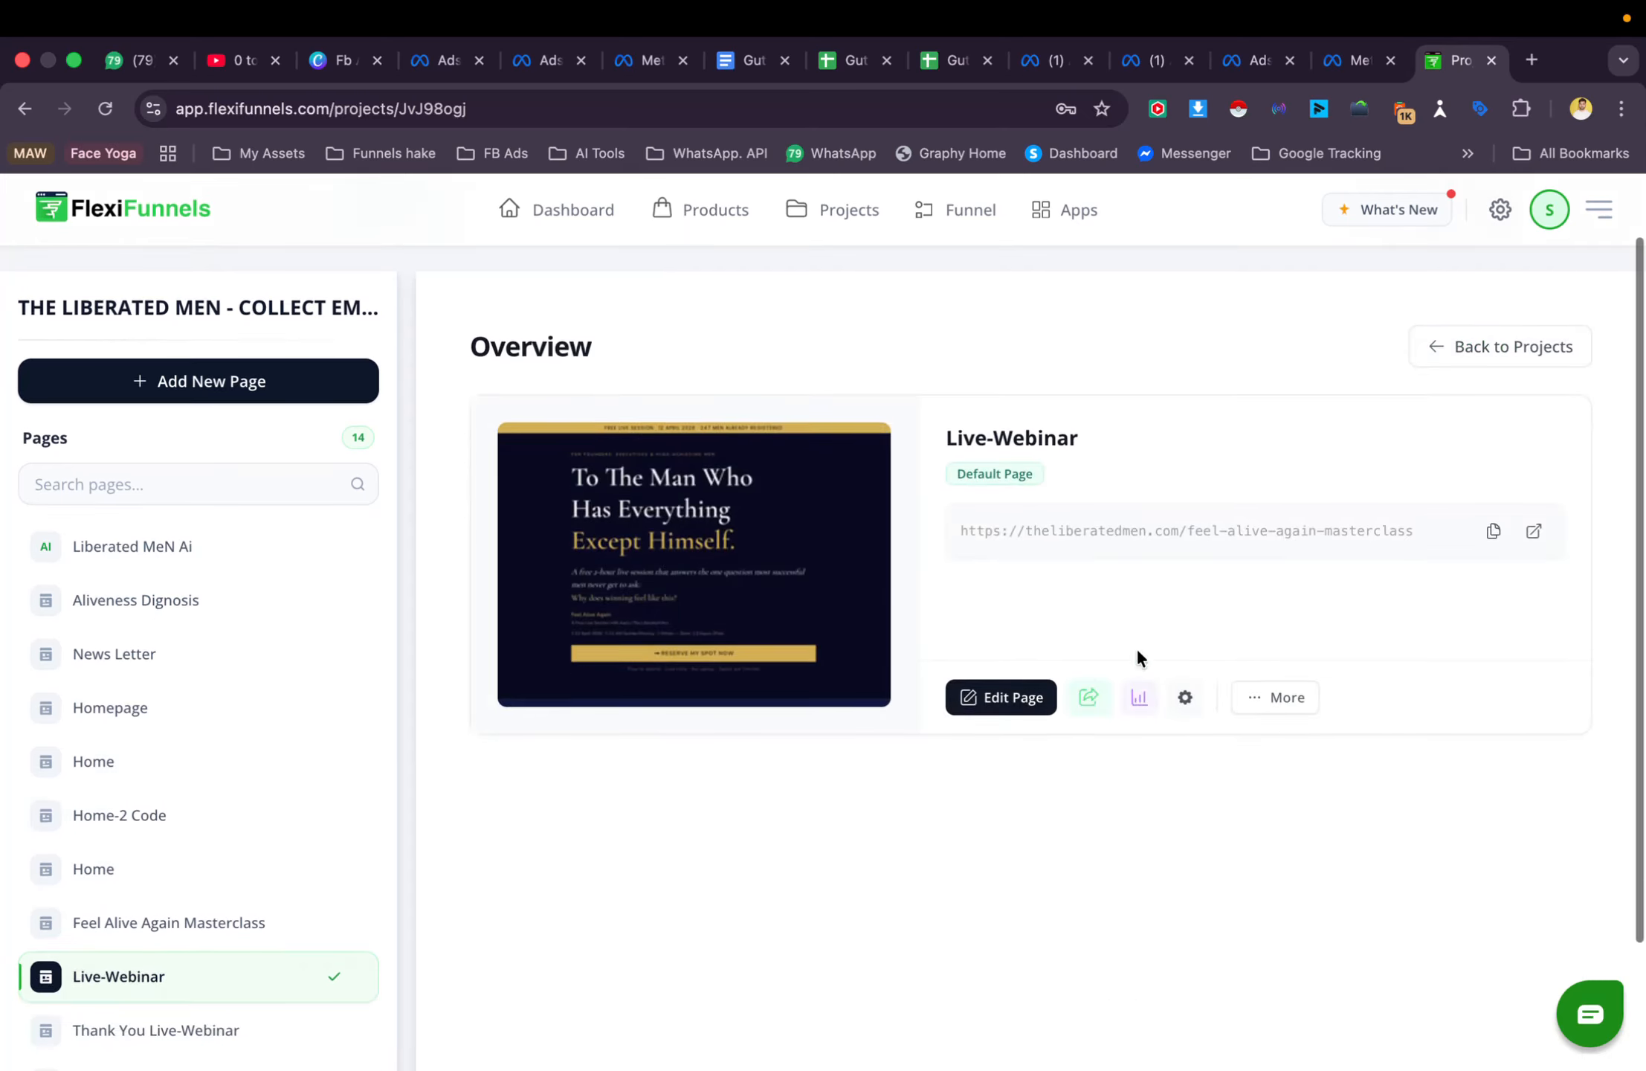
{"action": "left_click", "coordinate": [1088, 697]}
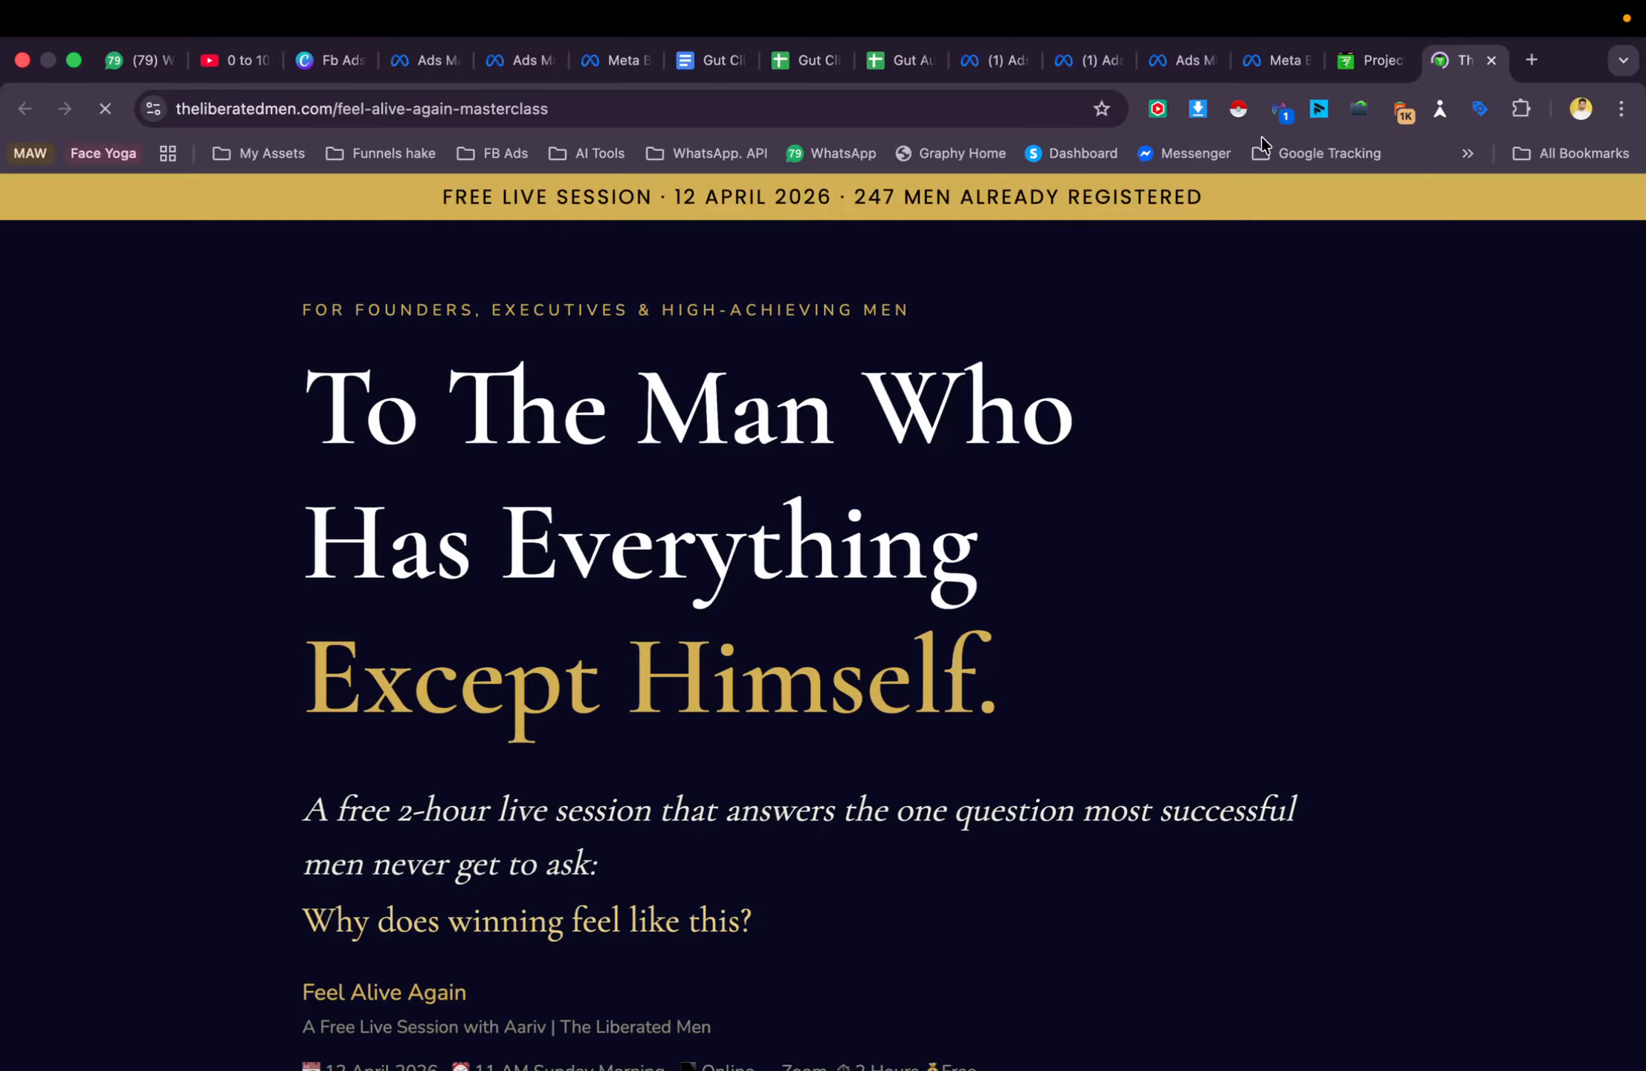
{"action": "left_click", "coordinate": [1281, 115]}
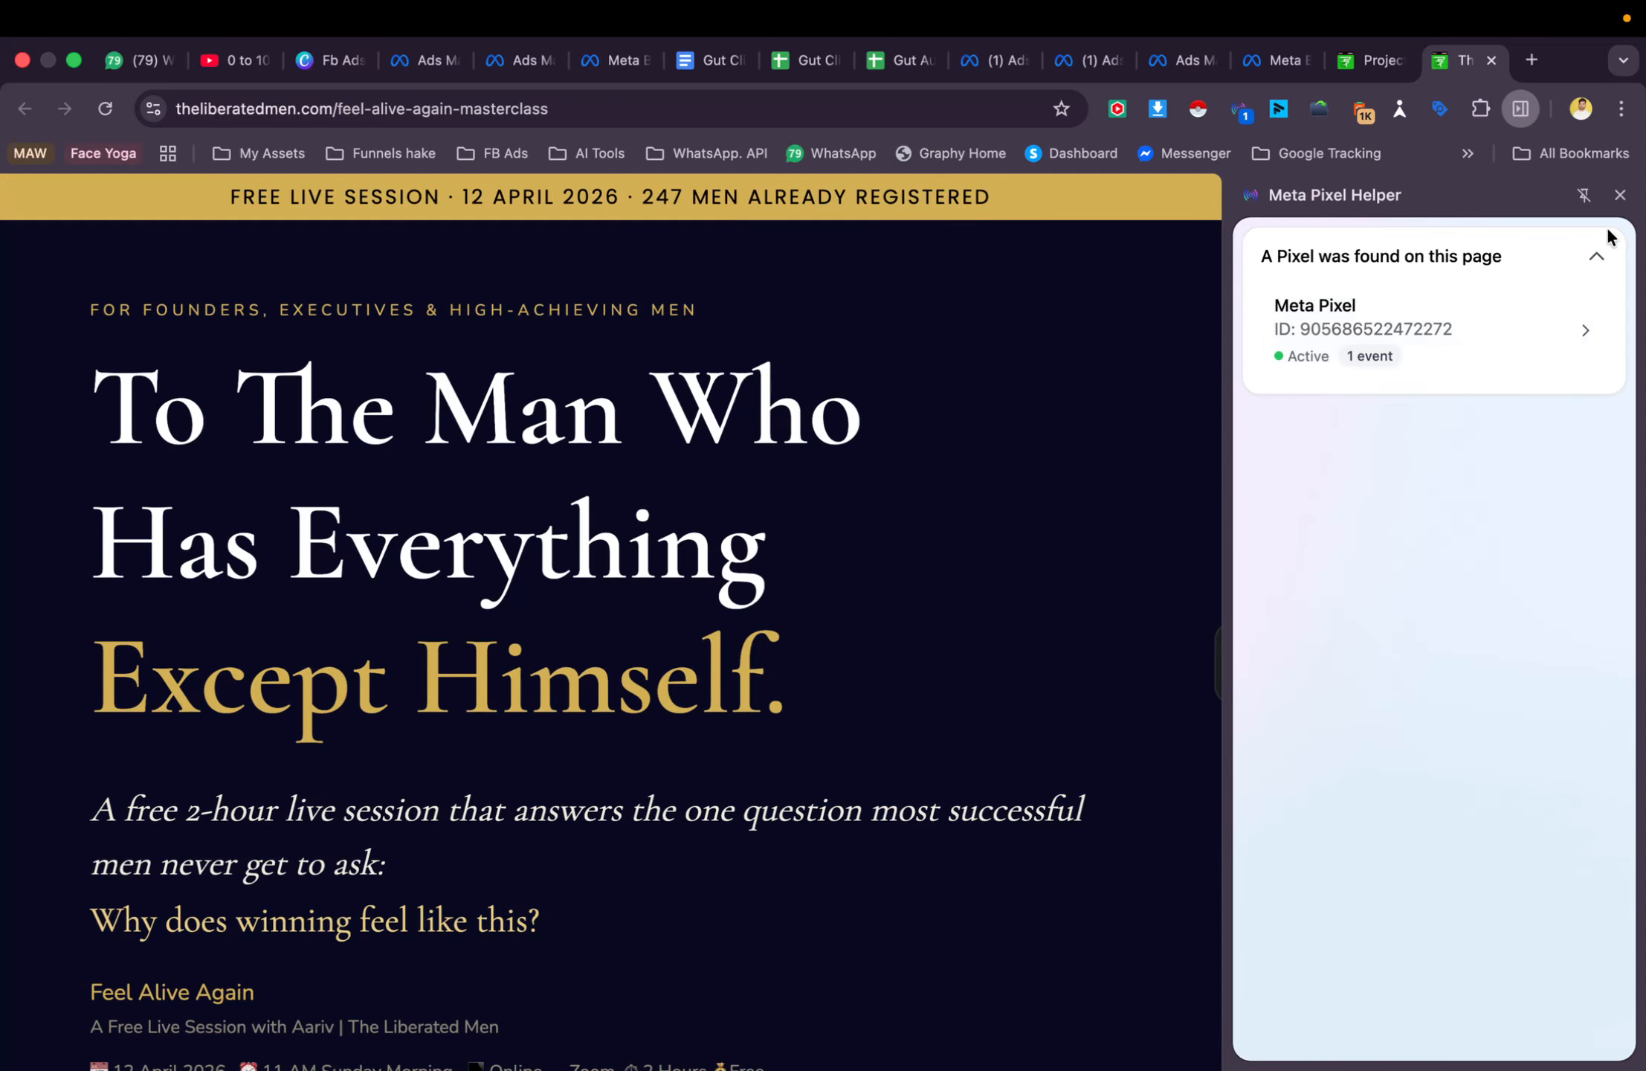
{"action": "left_click", "coordinate": [1619, 196]}
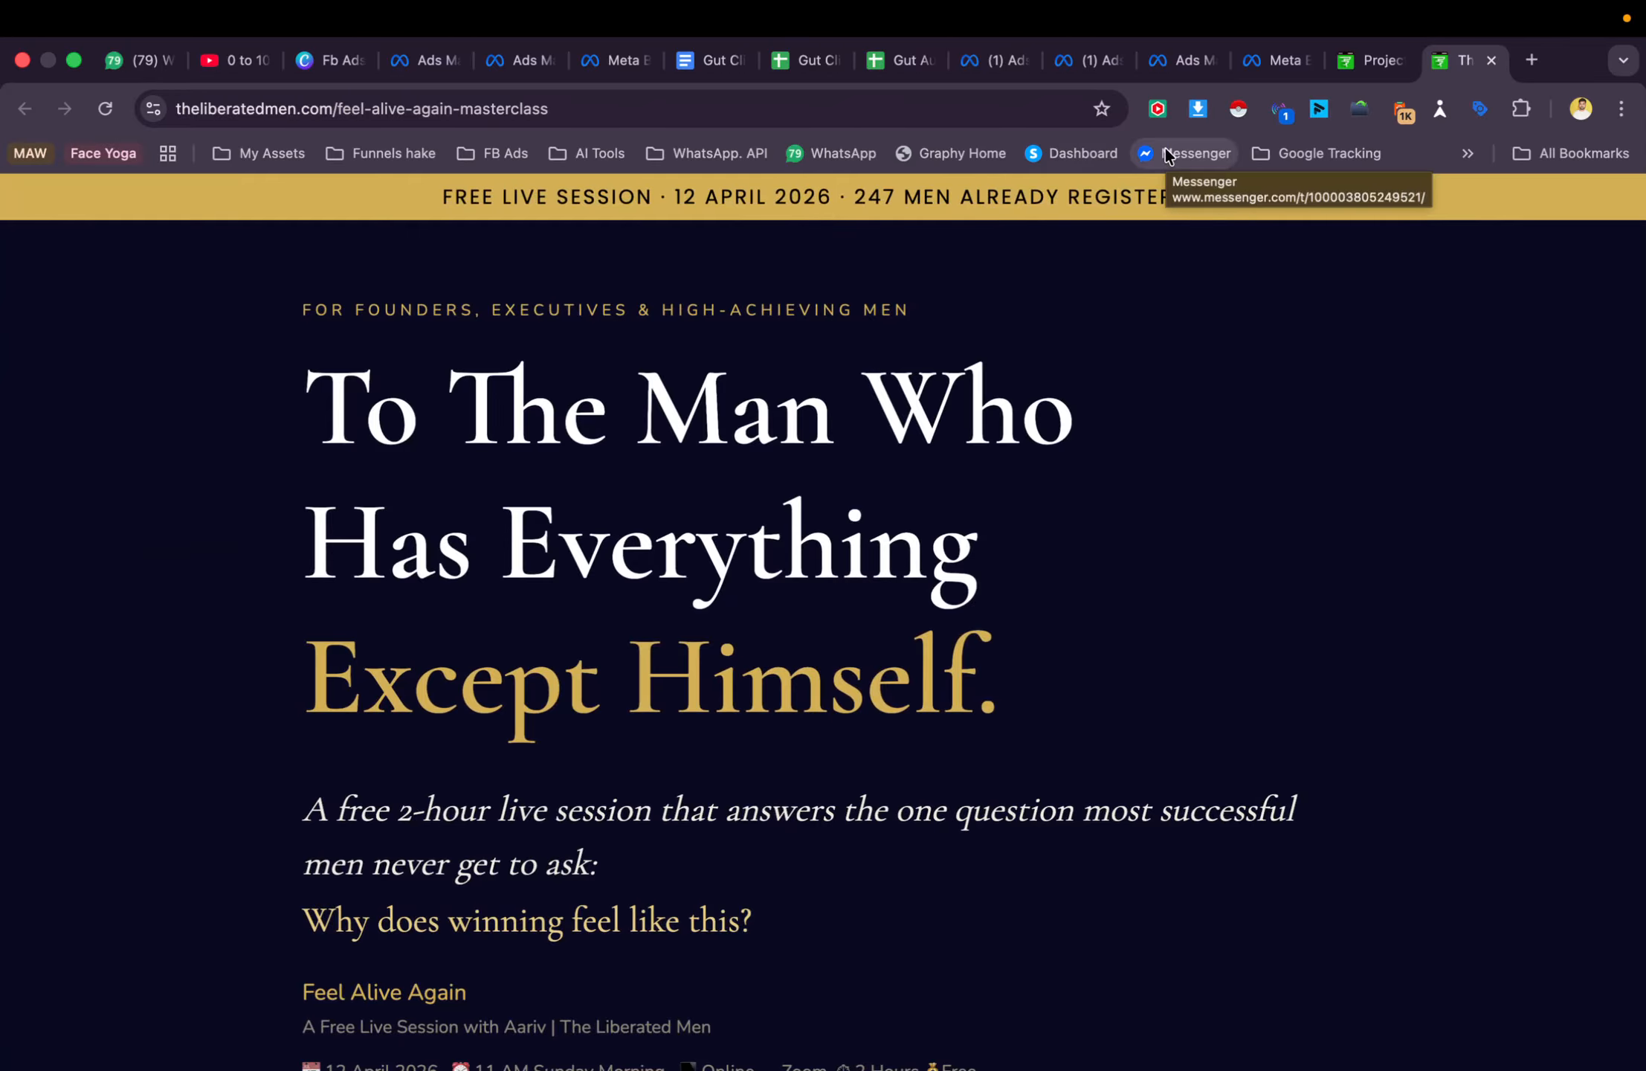
Switch to Meta Business settings and start creating a new custom conversion from the Custom conversions data source
{"action": "left_click", "coordinate": [1173, 67]}
{"action": "mouse_move", "coordinate": [140, 1060]}
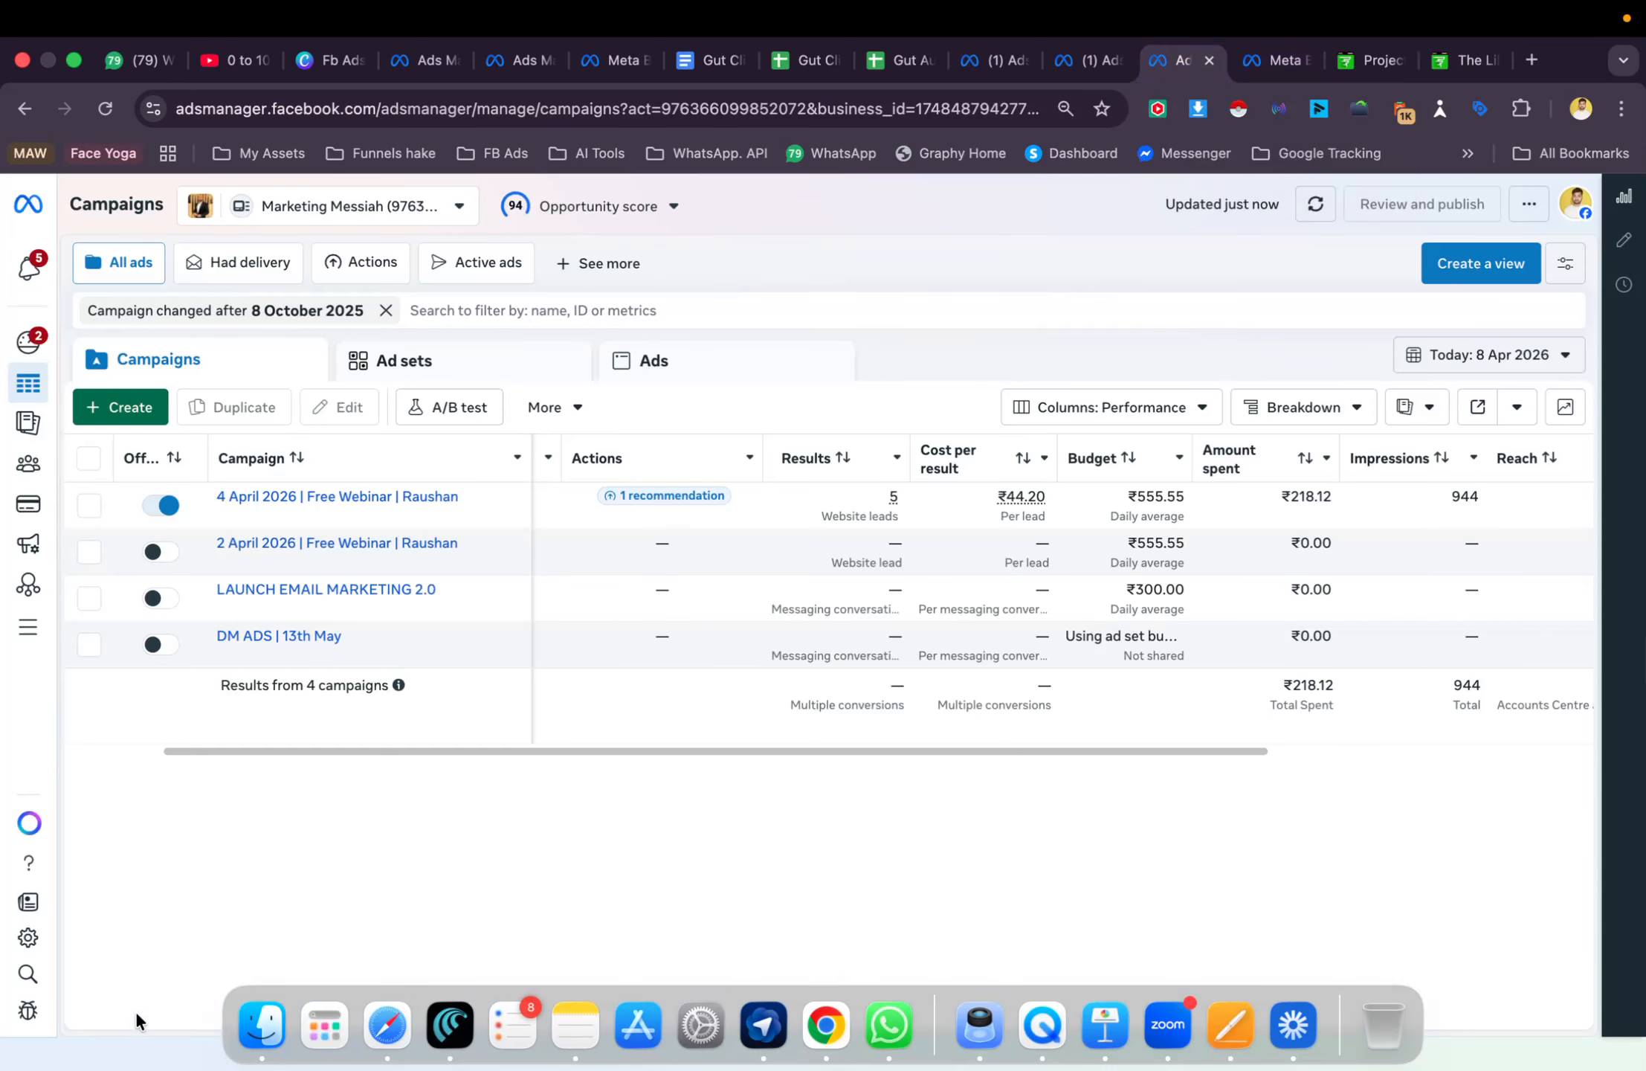
{"action": "left_click", "coordinate": [1261, 63]}
{"action": "scroll", "coordinate": [243, 921], "scroll_direction": "down", "scroll_amount": 1}
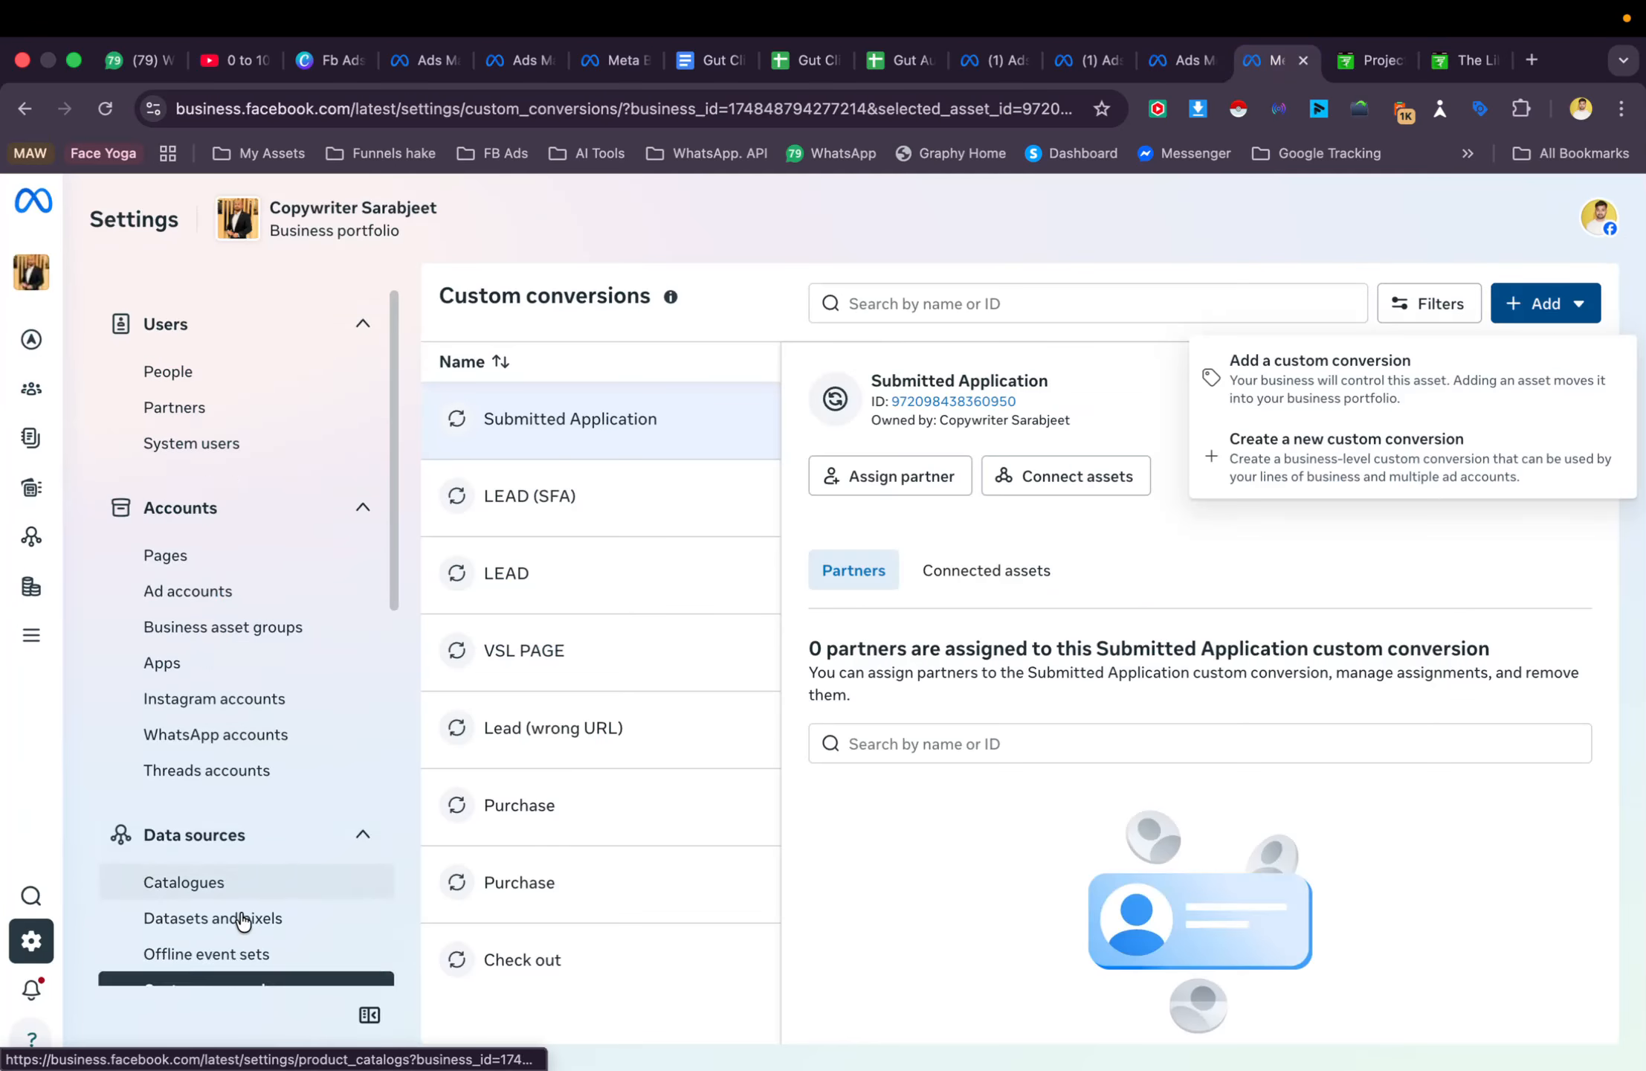
{"action": "scroll", "coordinate": [243, 921], "scroll_direction": "down", "scroll_amount": 5}
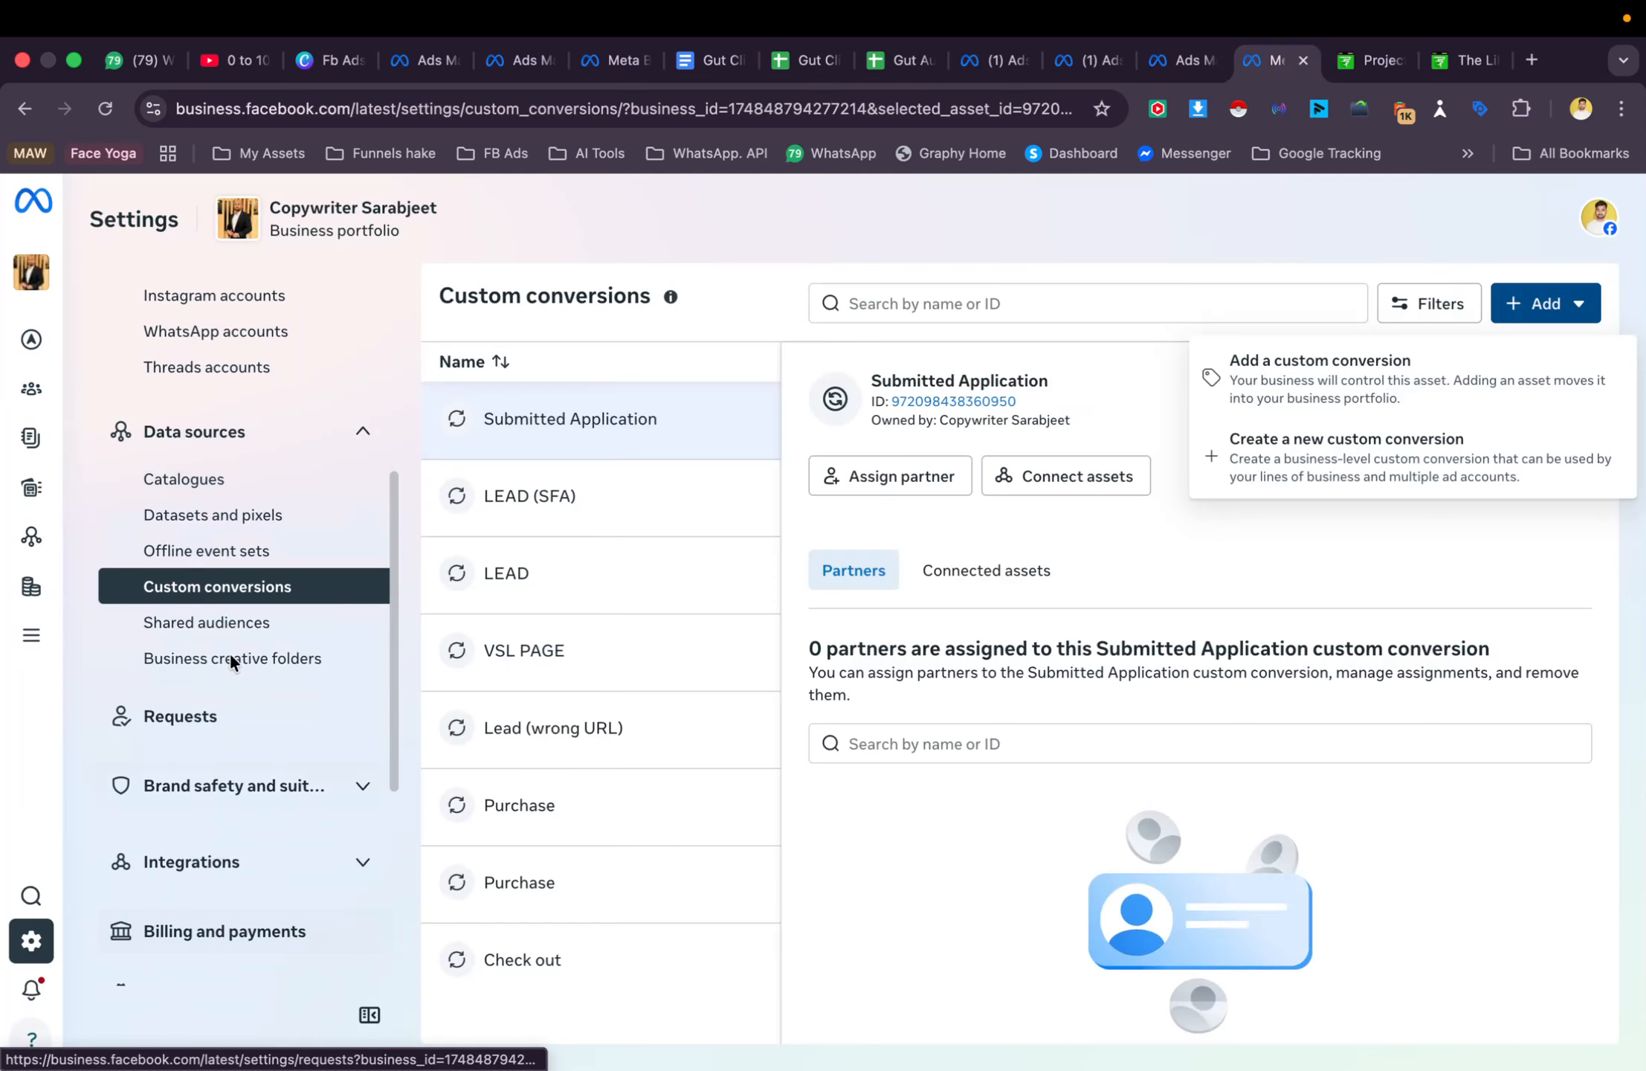
{"action": "left_click", "coordinate": [235, 597]}
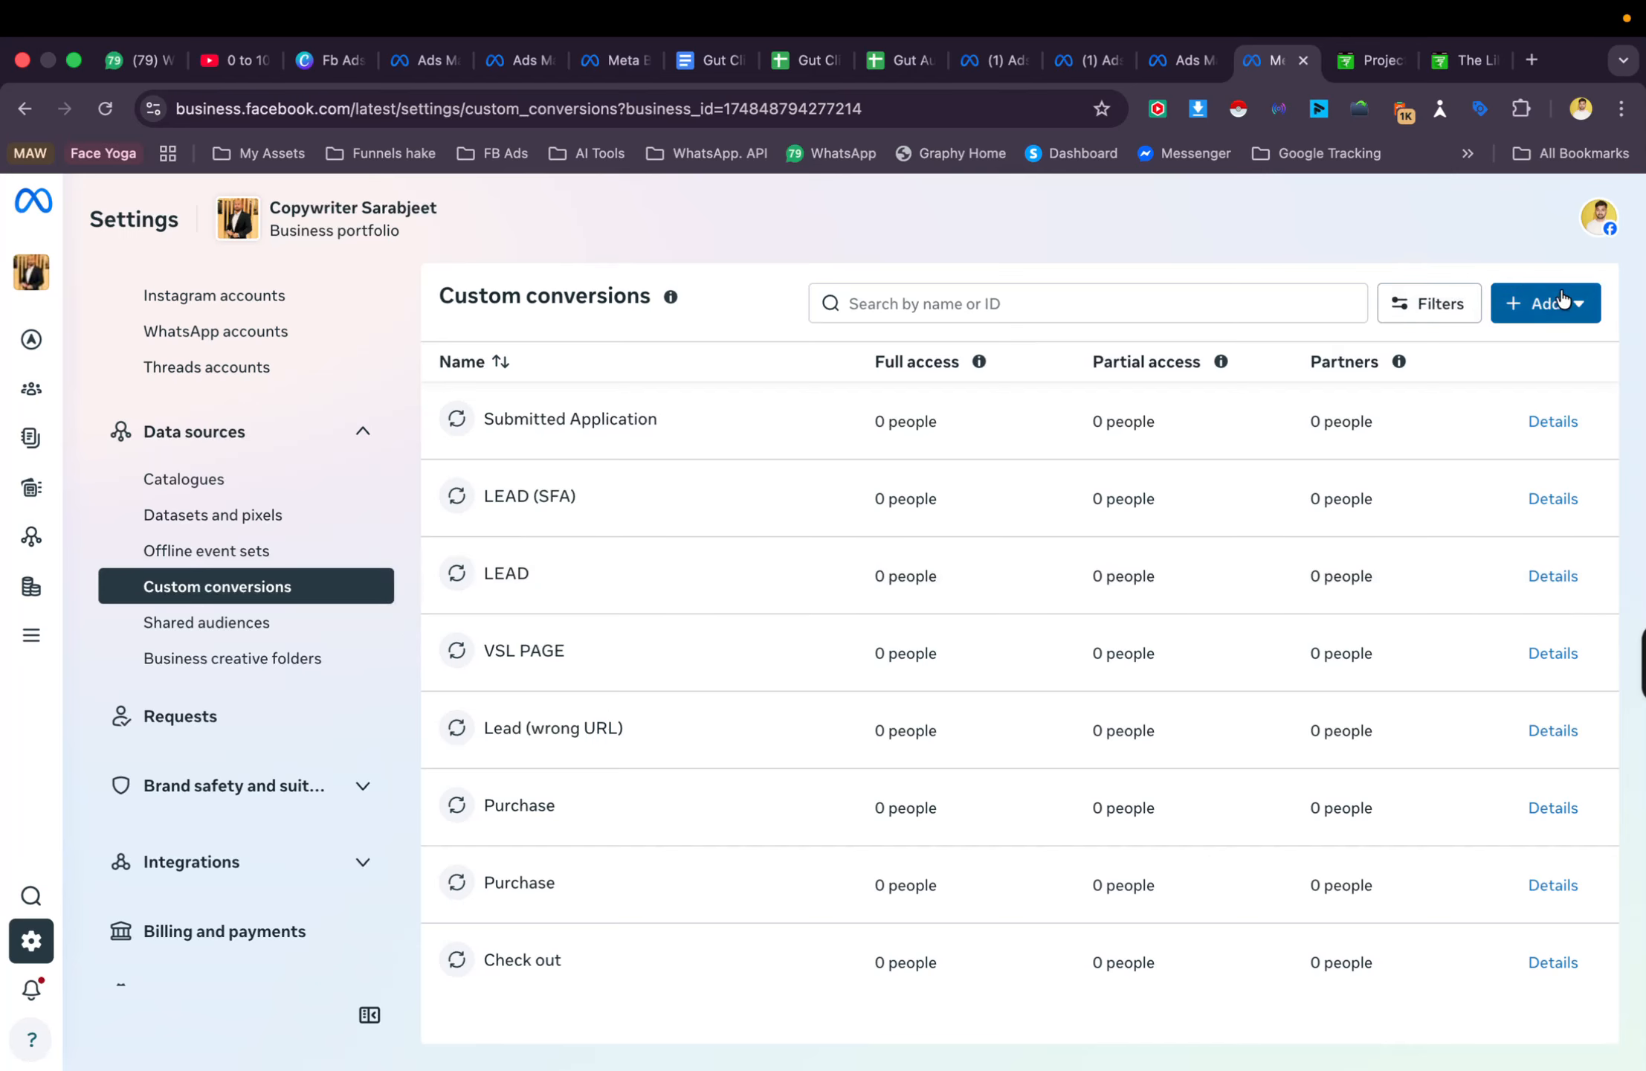
{"action": "left_click", "coordinate": [1539, 311]}
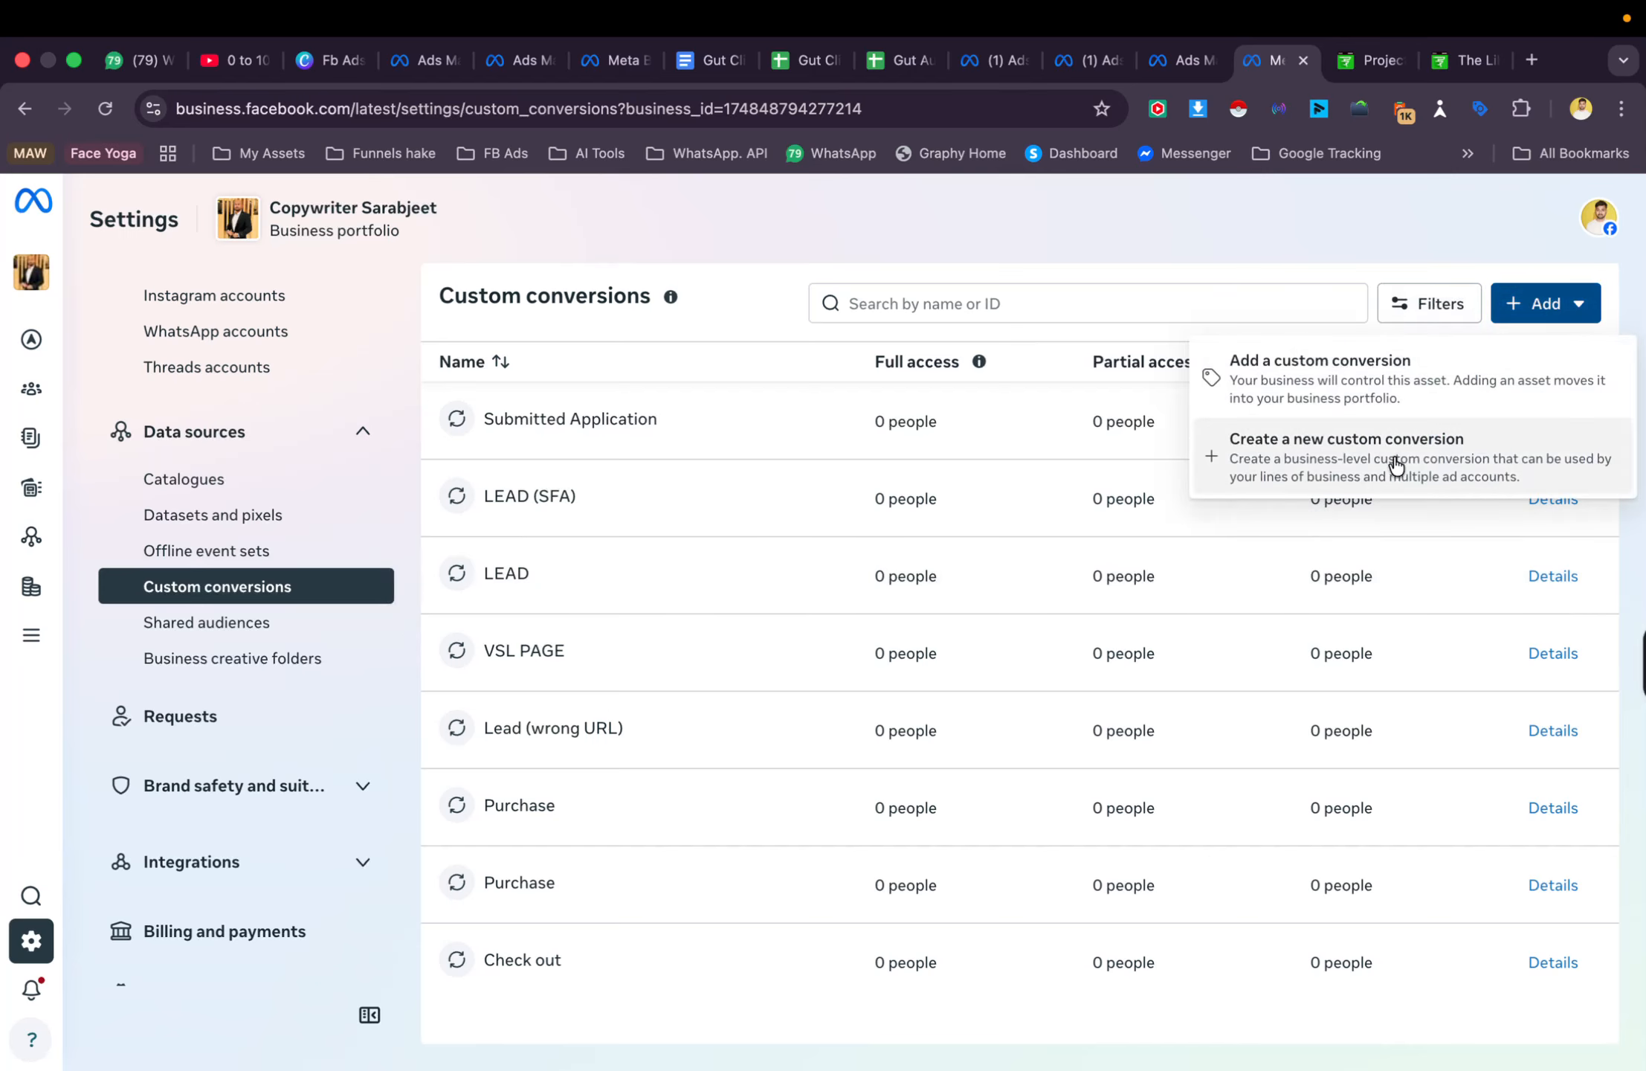
{"action": "left_click", "coordinate": [1294, 473]}
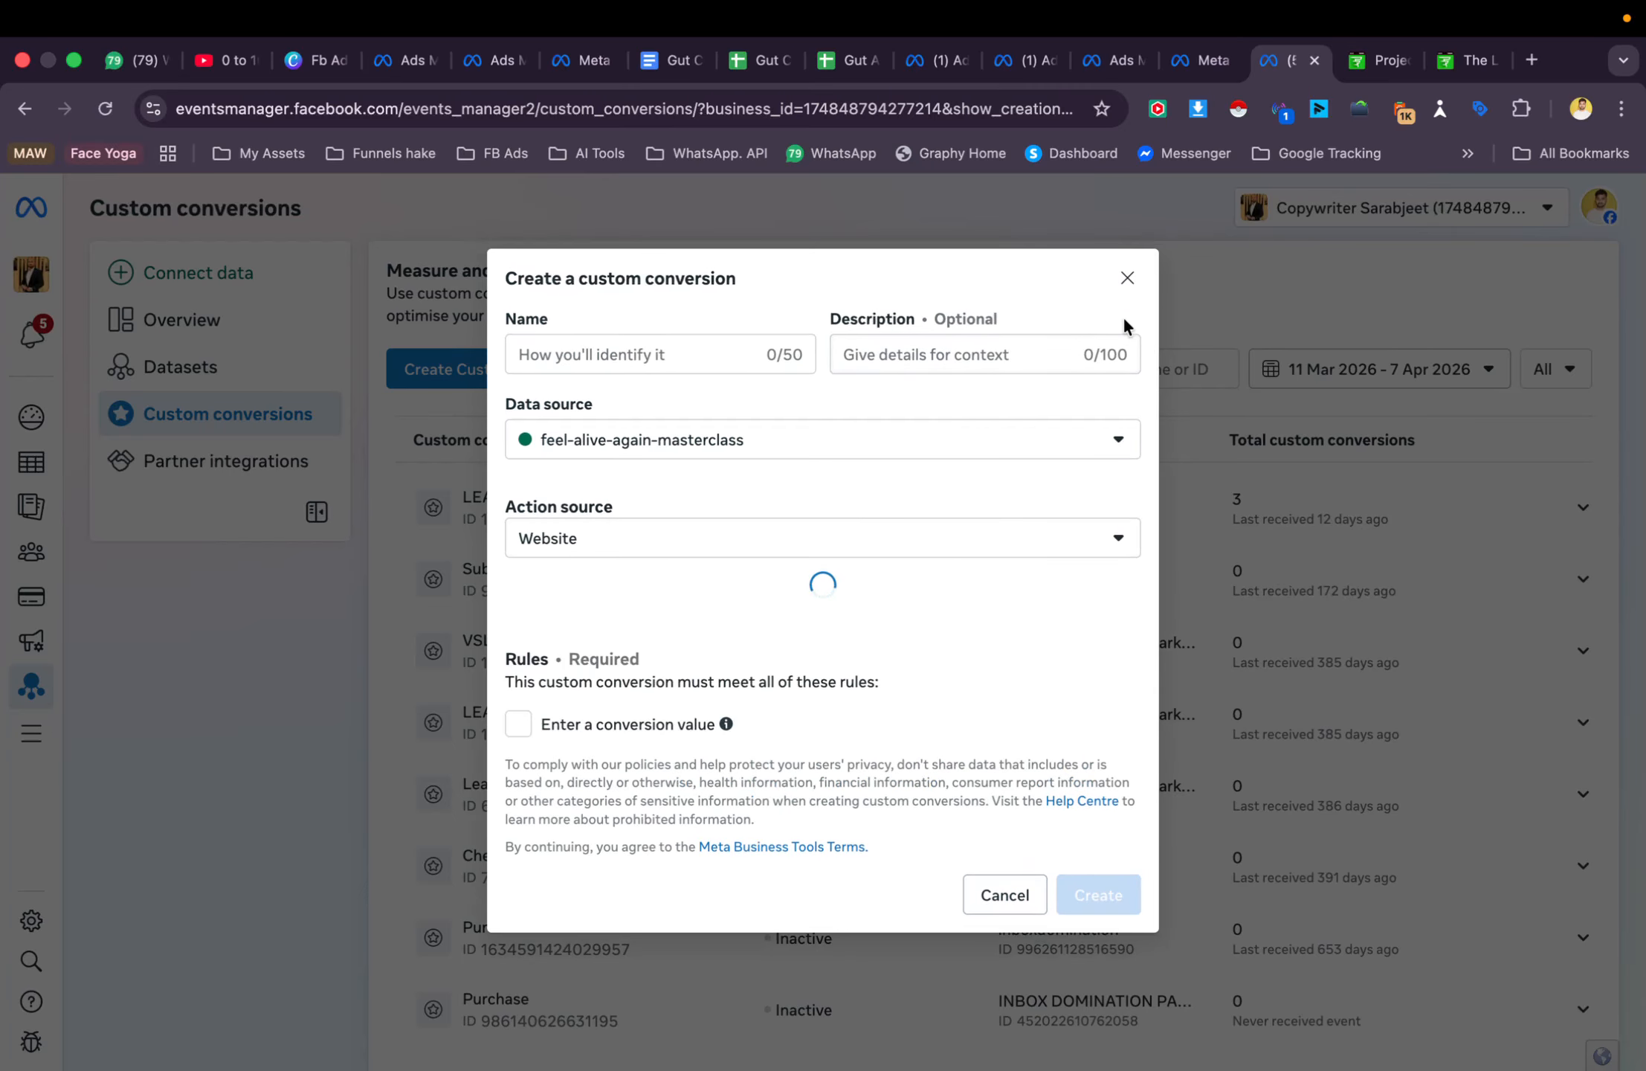
Name the custom conversion "Thank you page FREE Workshop"
{"action": "left_click", "coordinate": [624, 349]}
{"action": "type", "text": "Thank"}
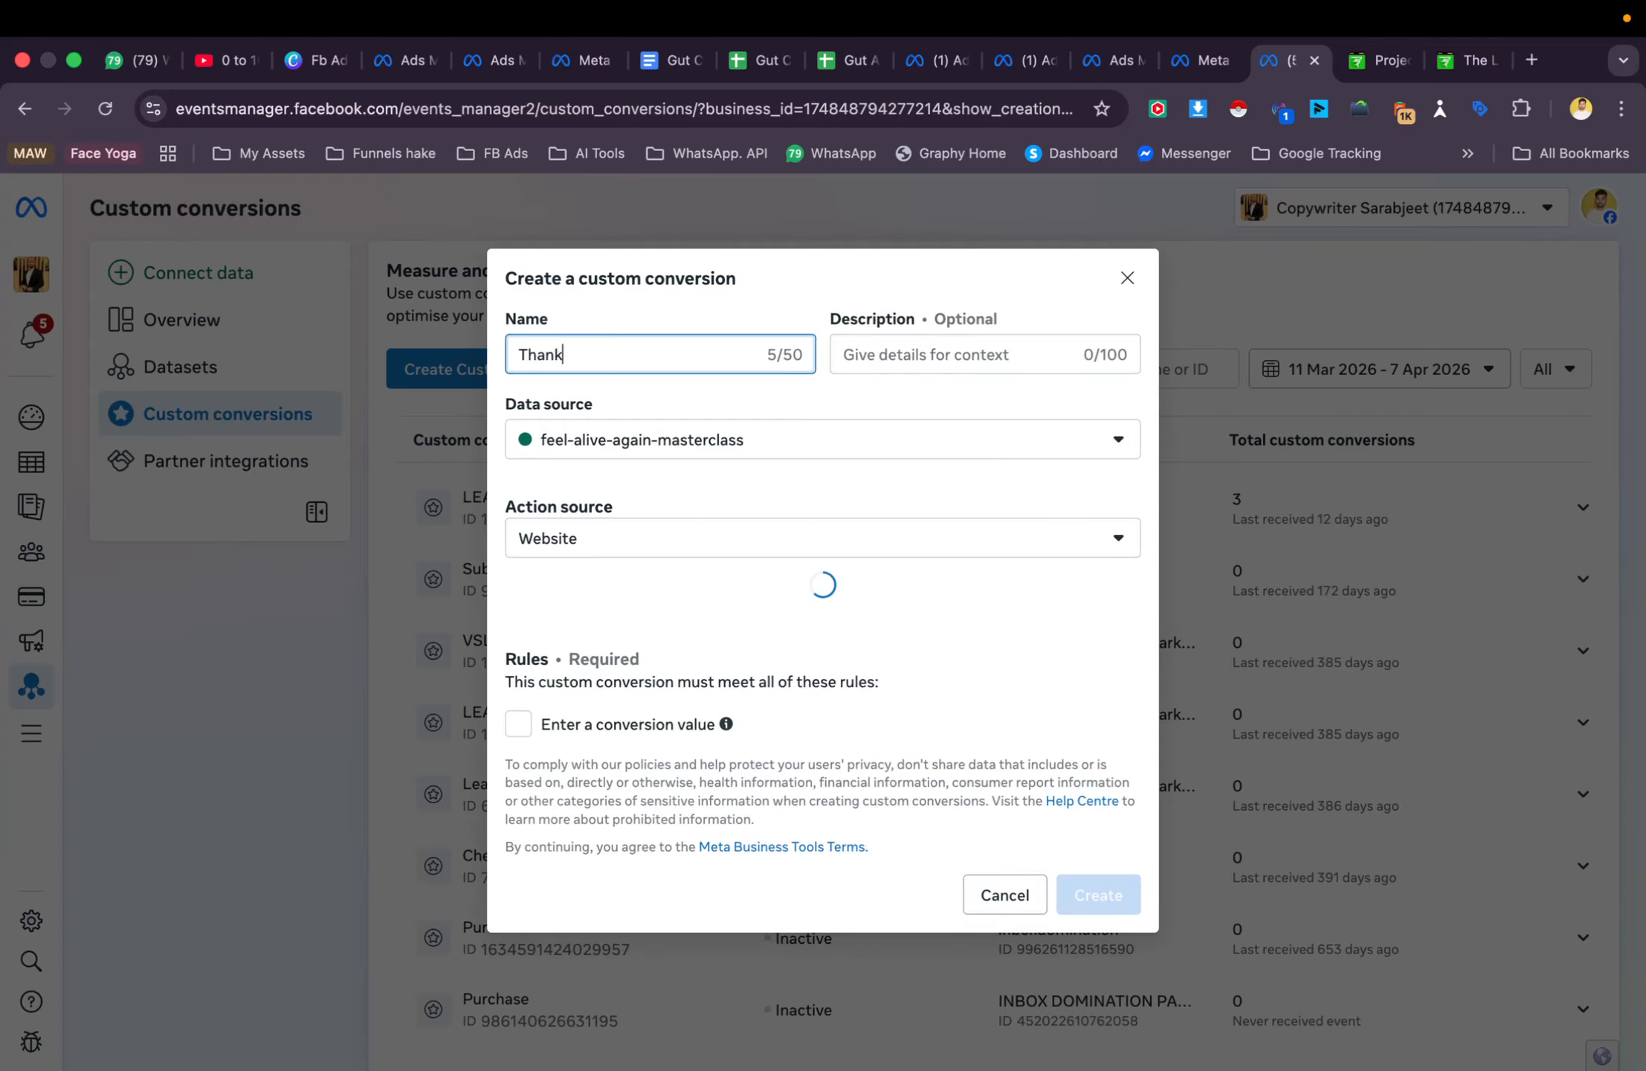
{"action": "type", "text": " you page FREE Worksho"}
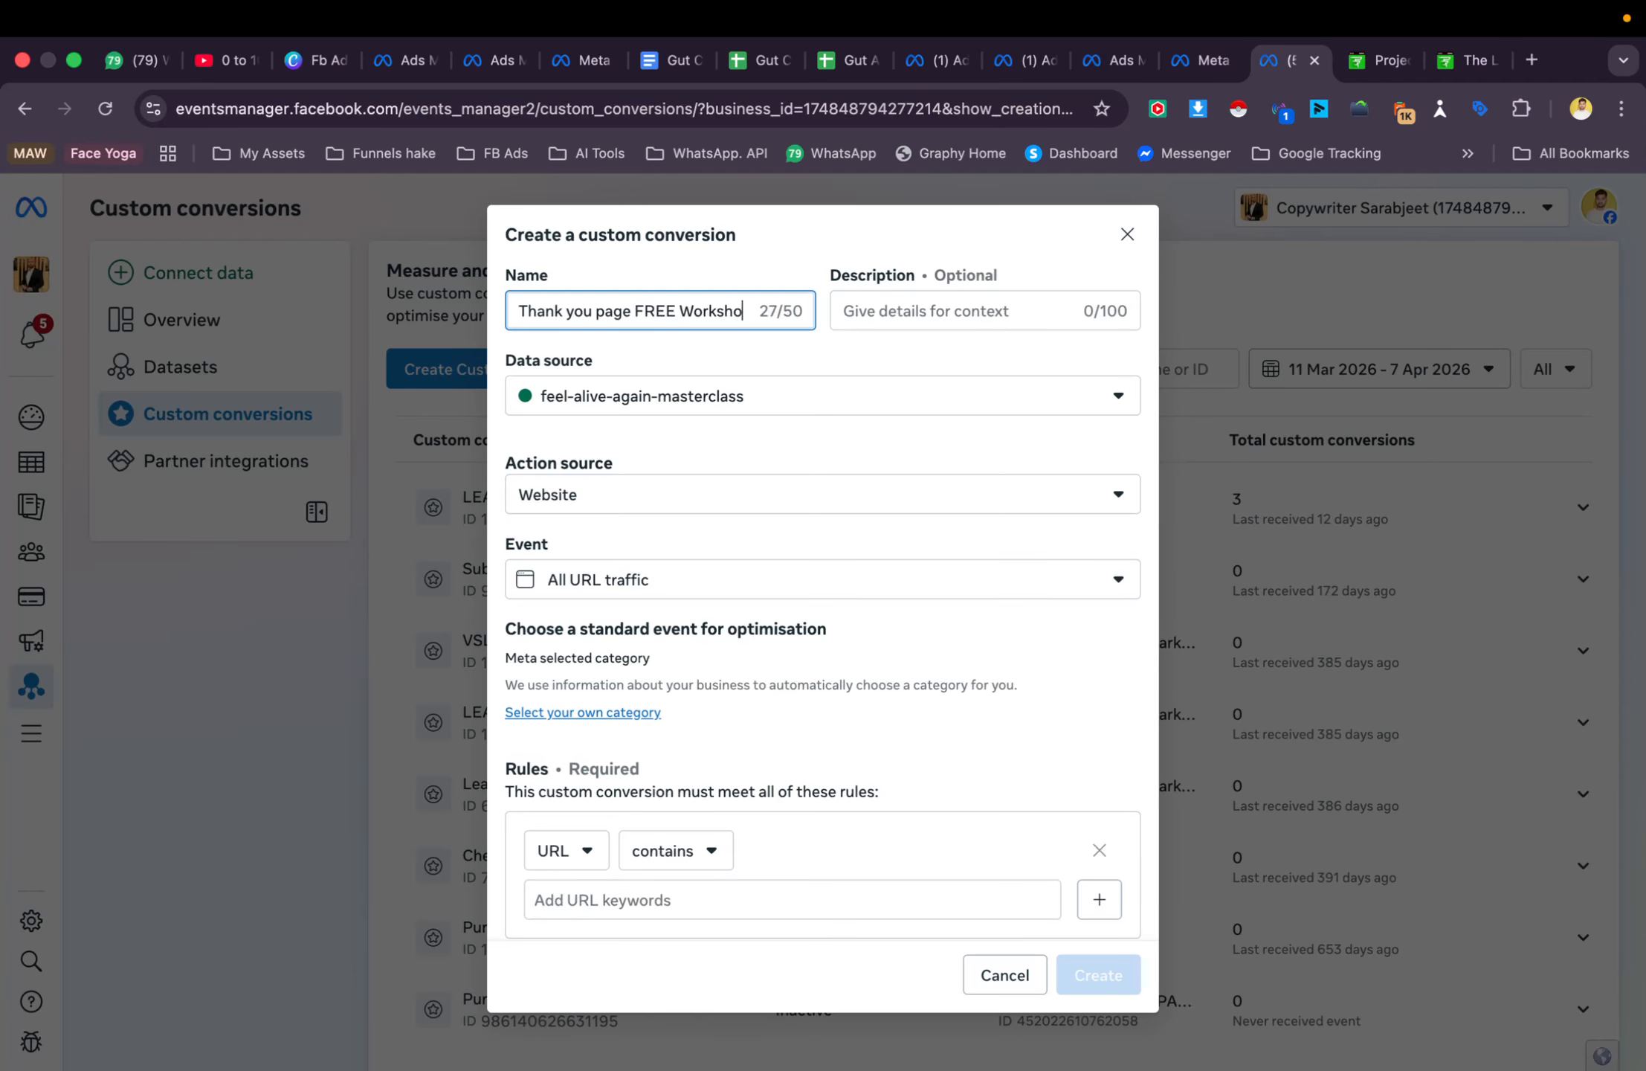
{"action": "type", "text": "p"}
Compare the available data sources with the pixel that Meta Pixel Helper detects on the webinar landing page
{"action": "left_click", "coordinate": [778, 396]}
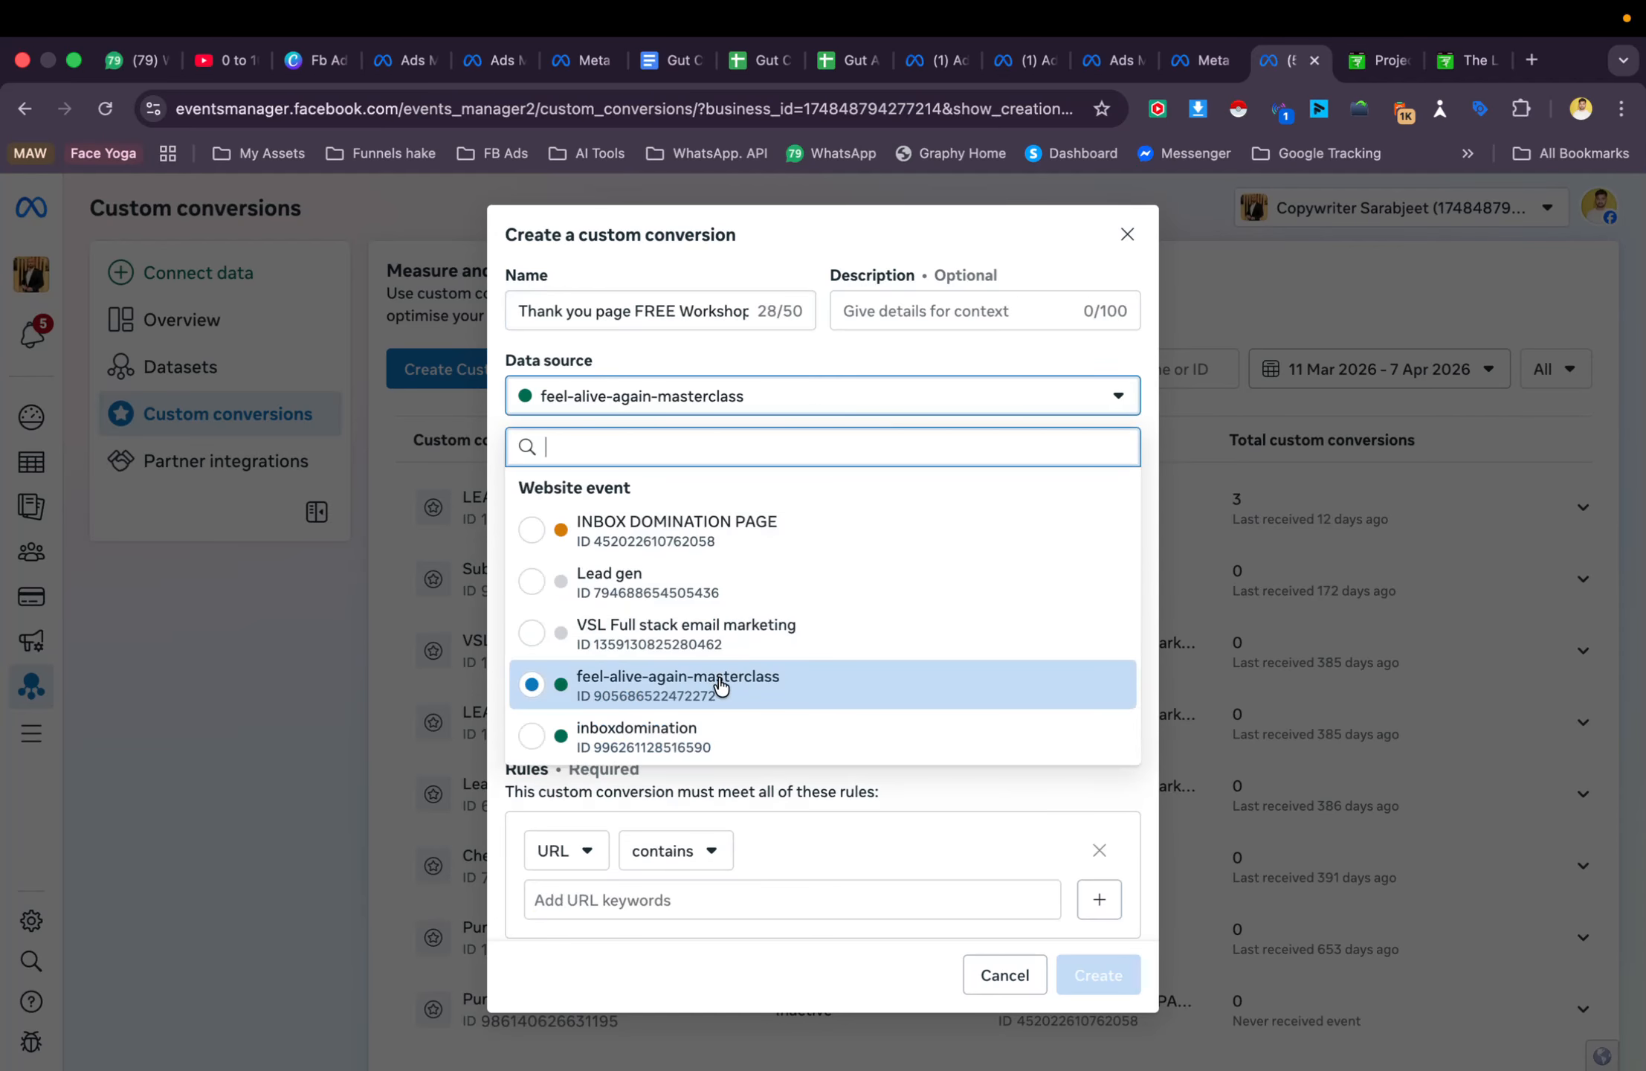
{"action": "left_click", "coordinate": [1189, 65]}
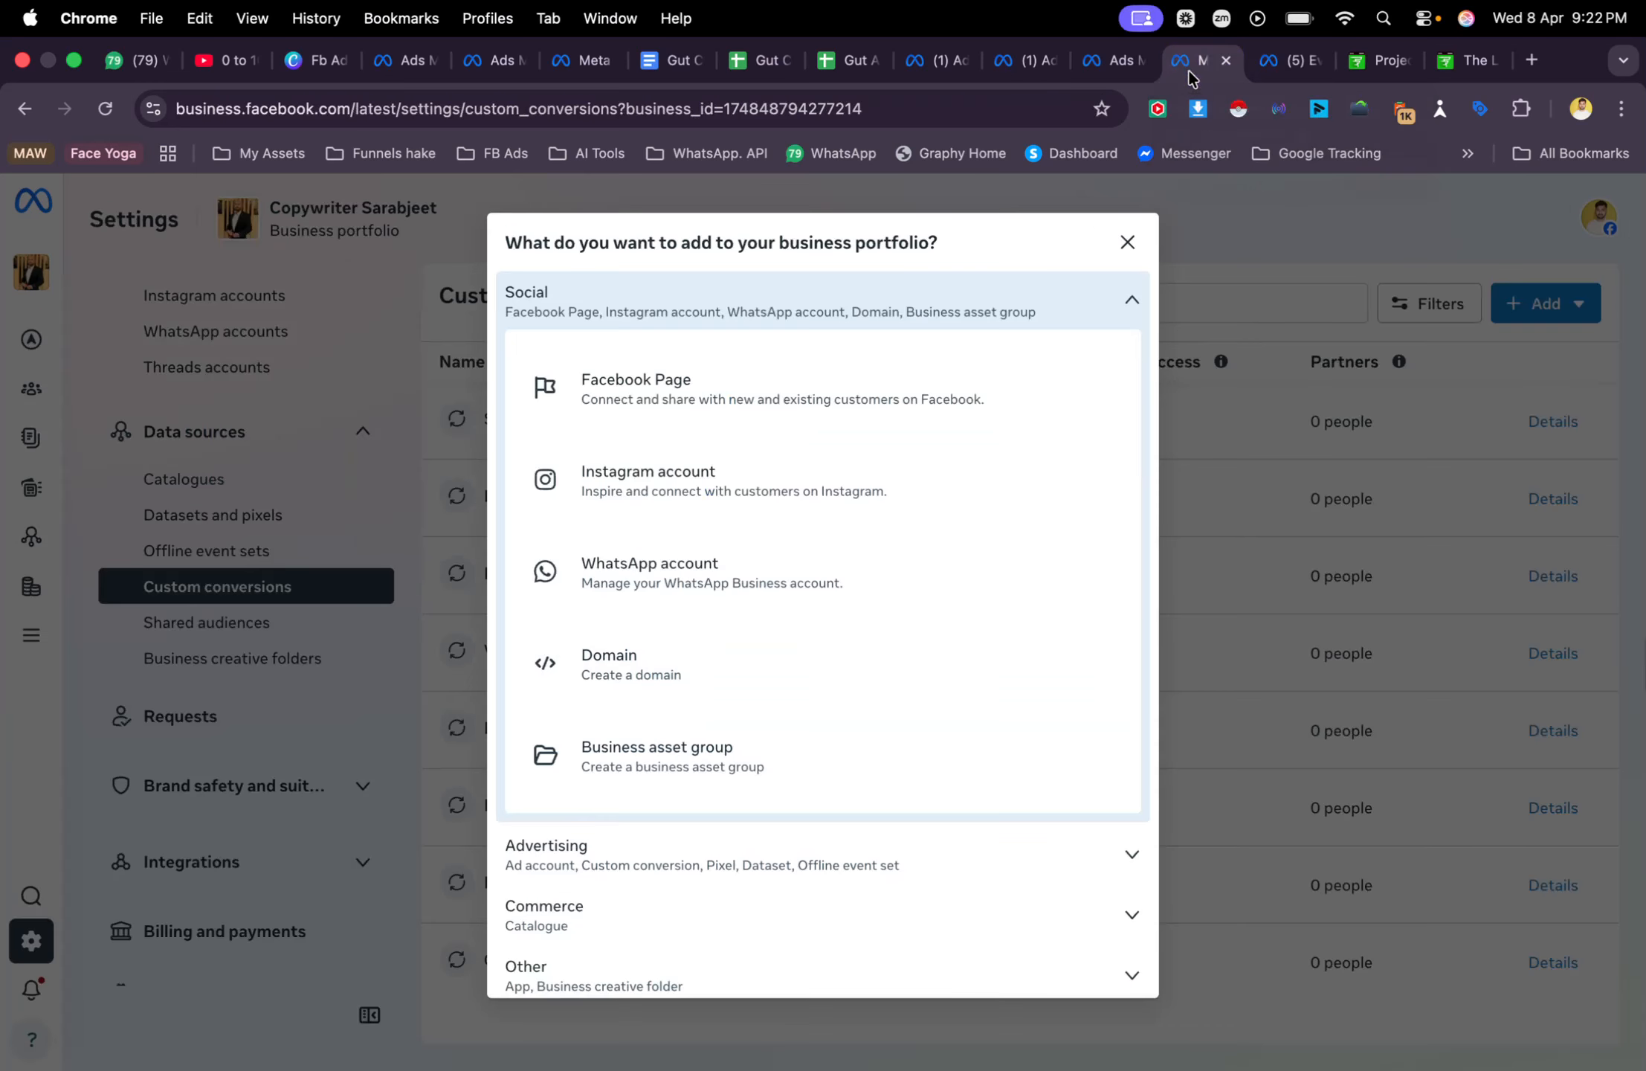
{"action": "left_click", "coordinate": [1127, 242]}
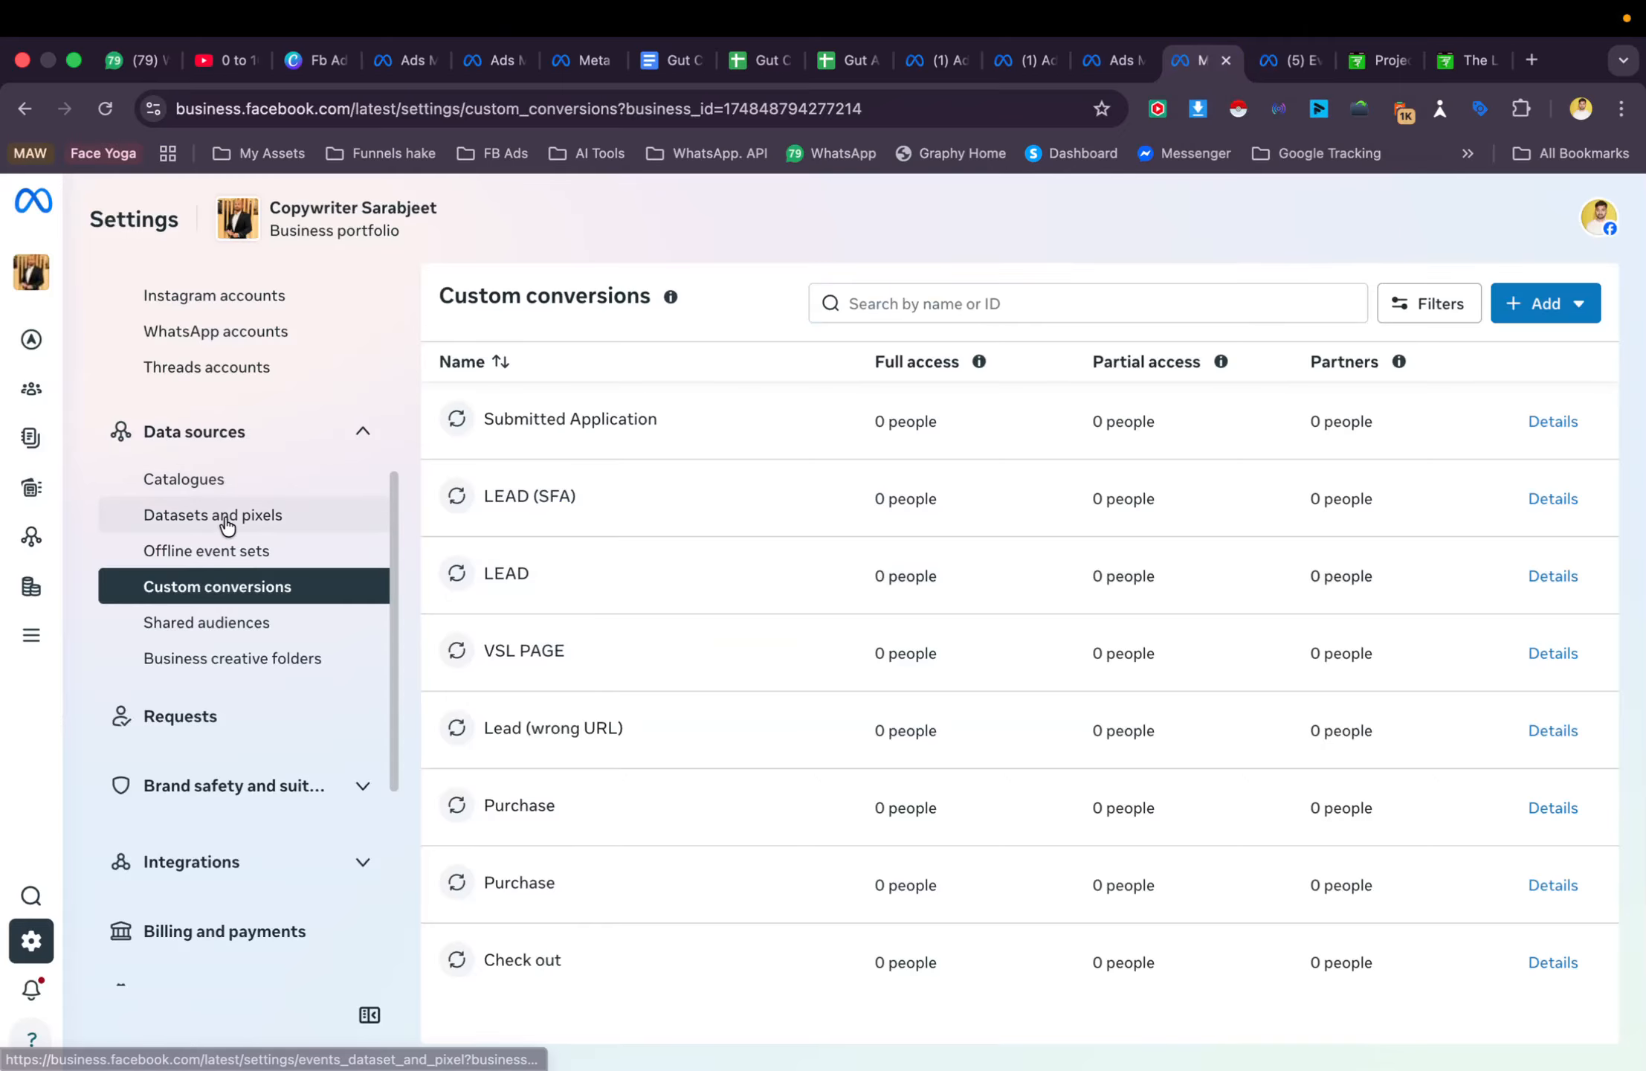
{"action": "left_click", "coordinate": [253, 520]}
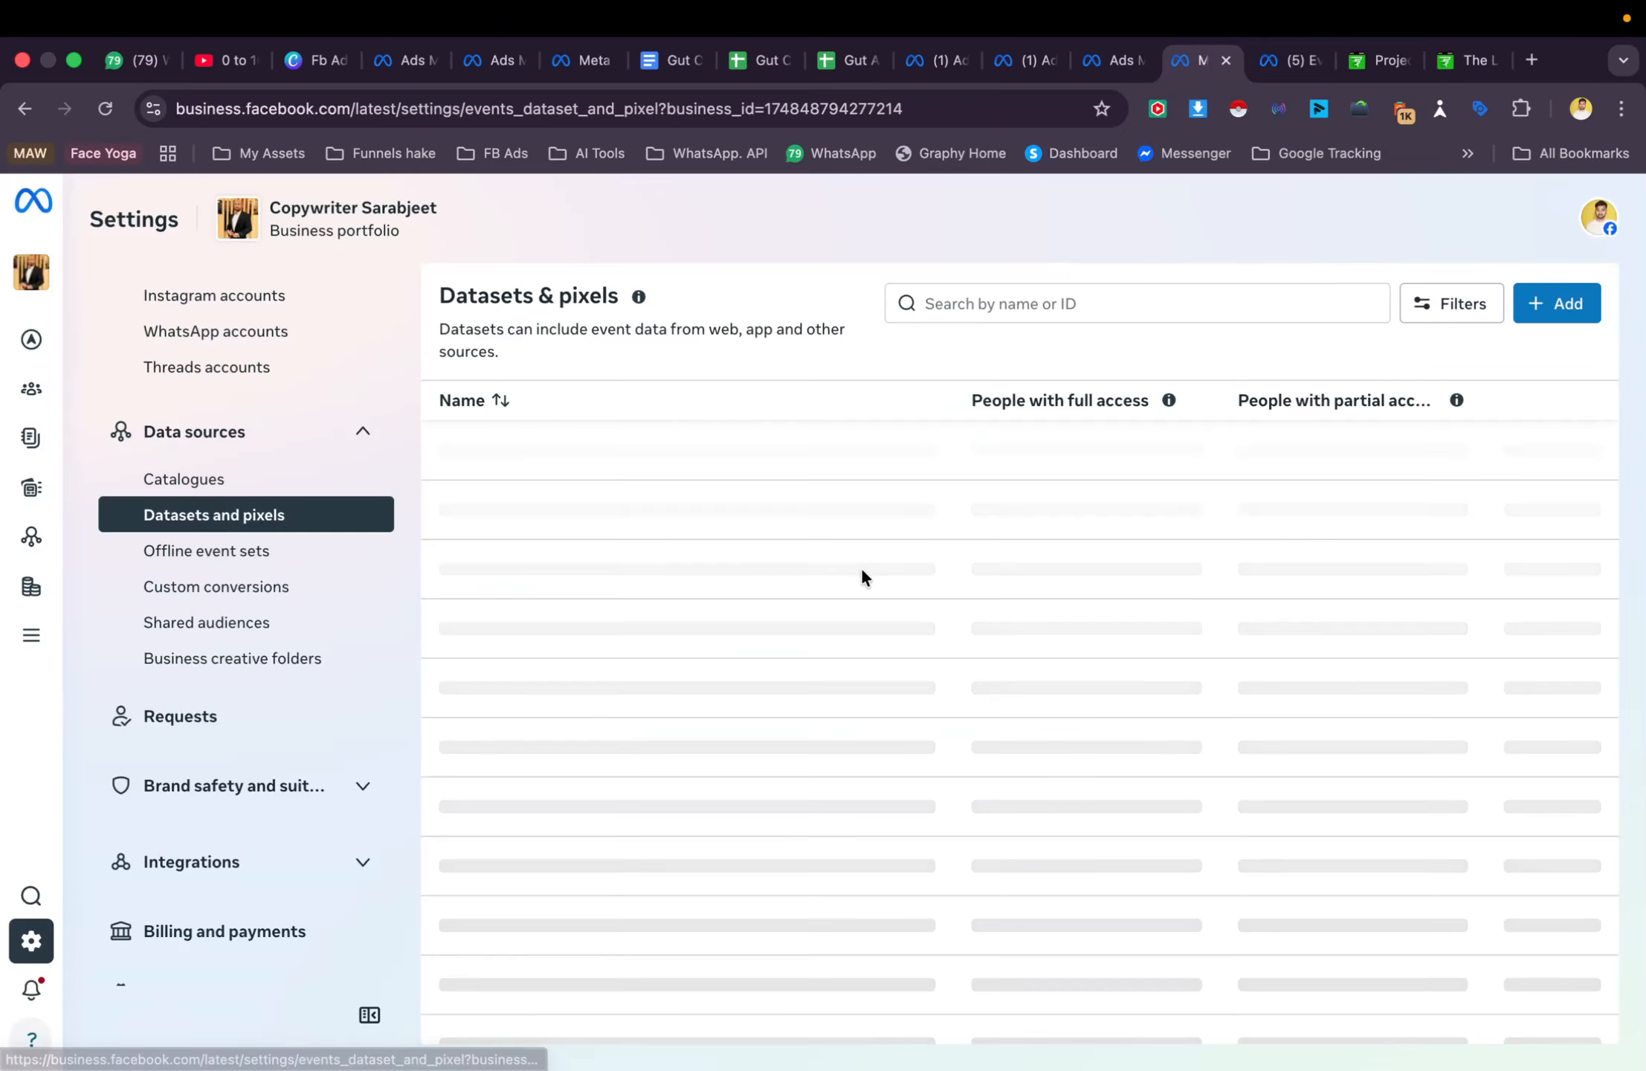
{"action": "left_click", "coordinate": [1461, 71]}
{"action": "left_click", "coordinate": [1290, 110]}
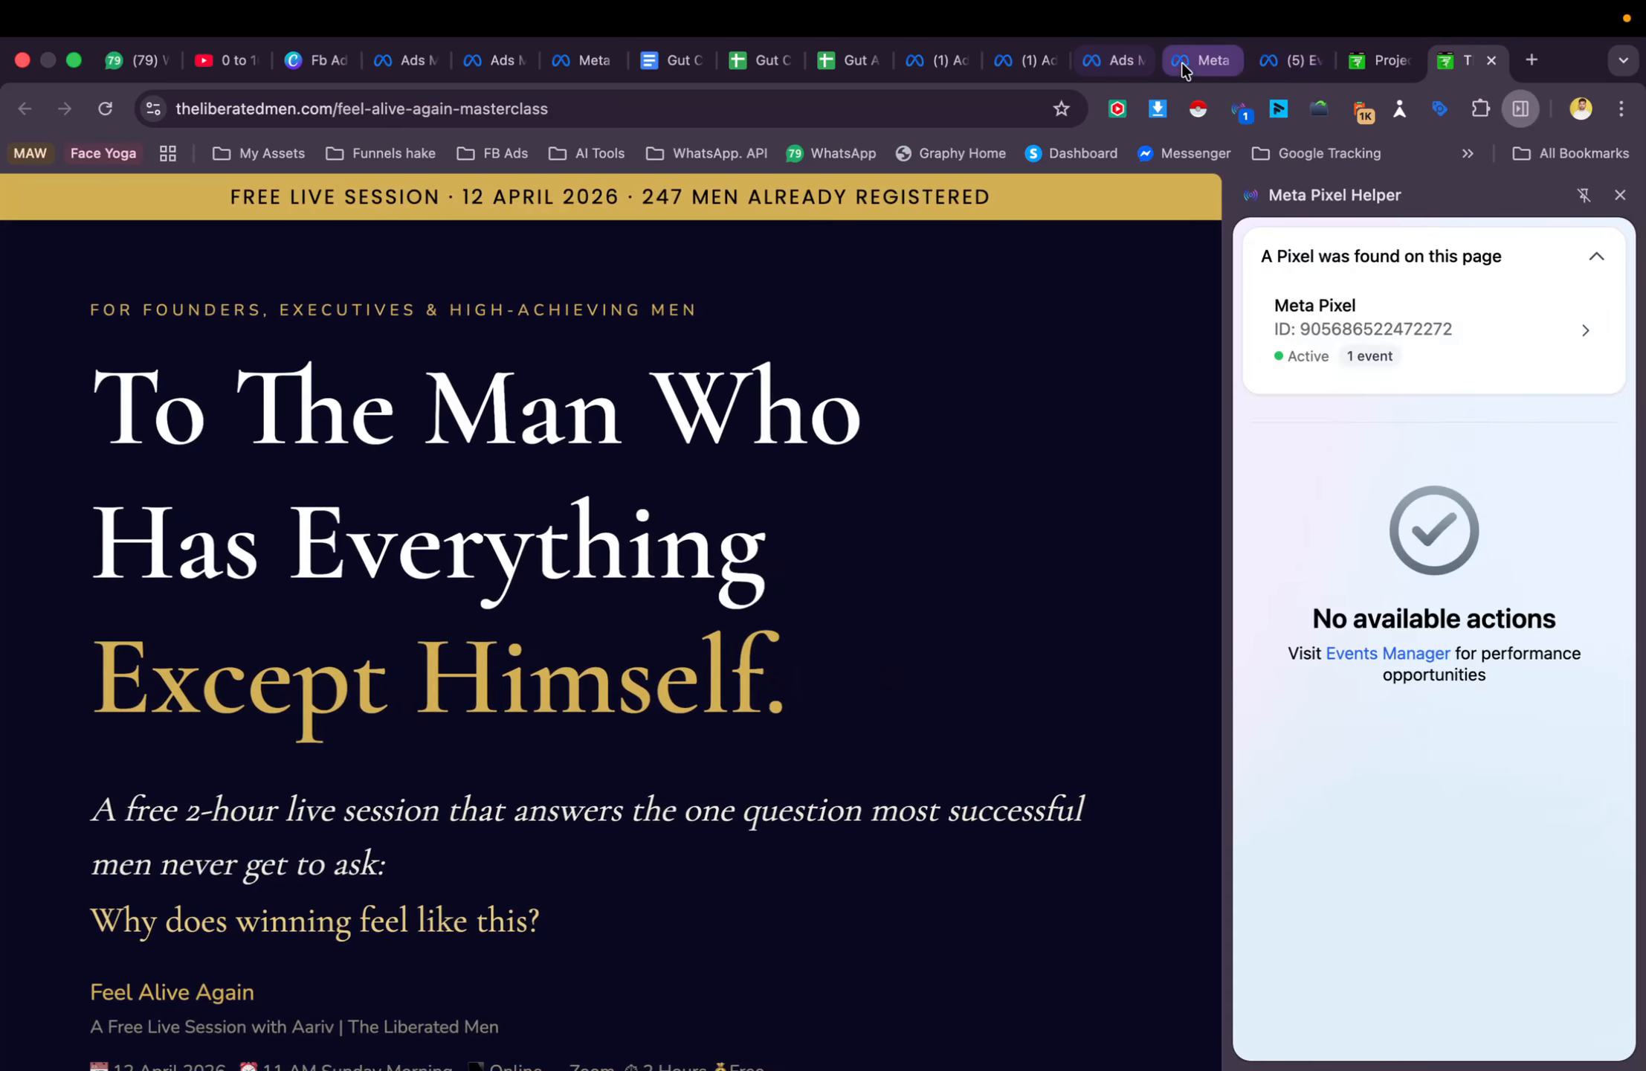
Set the custom conversion's data source to feel-alive-again-masterclass and its action source to Website
{"action": "left_click", "coordinate": [1289, 61]}
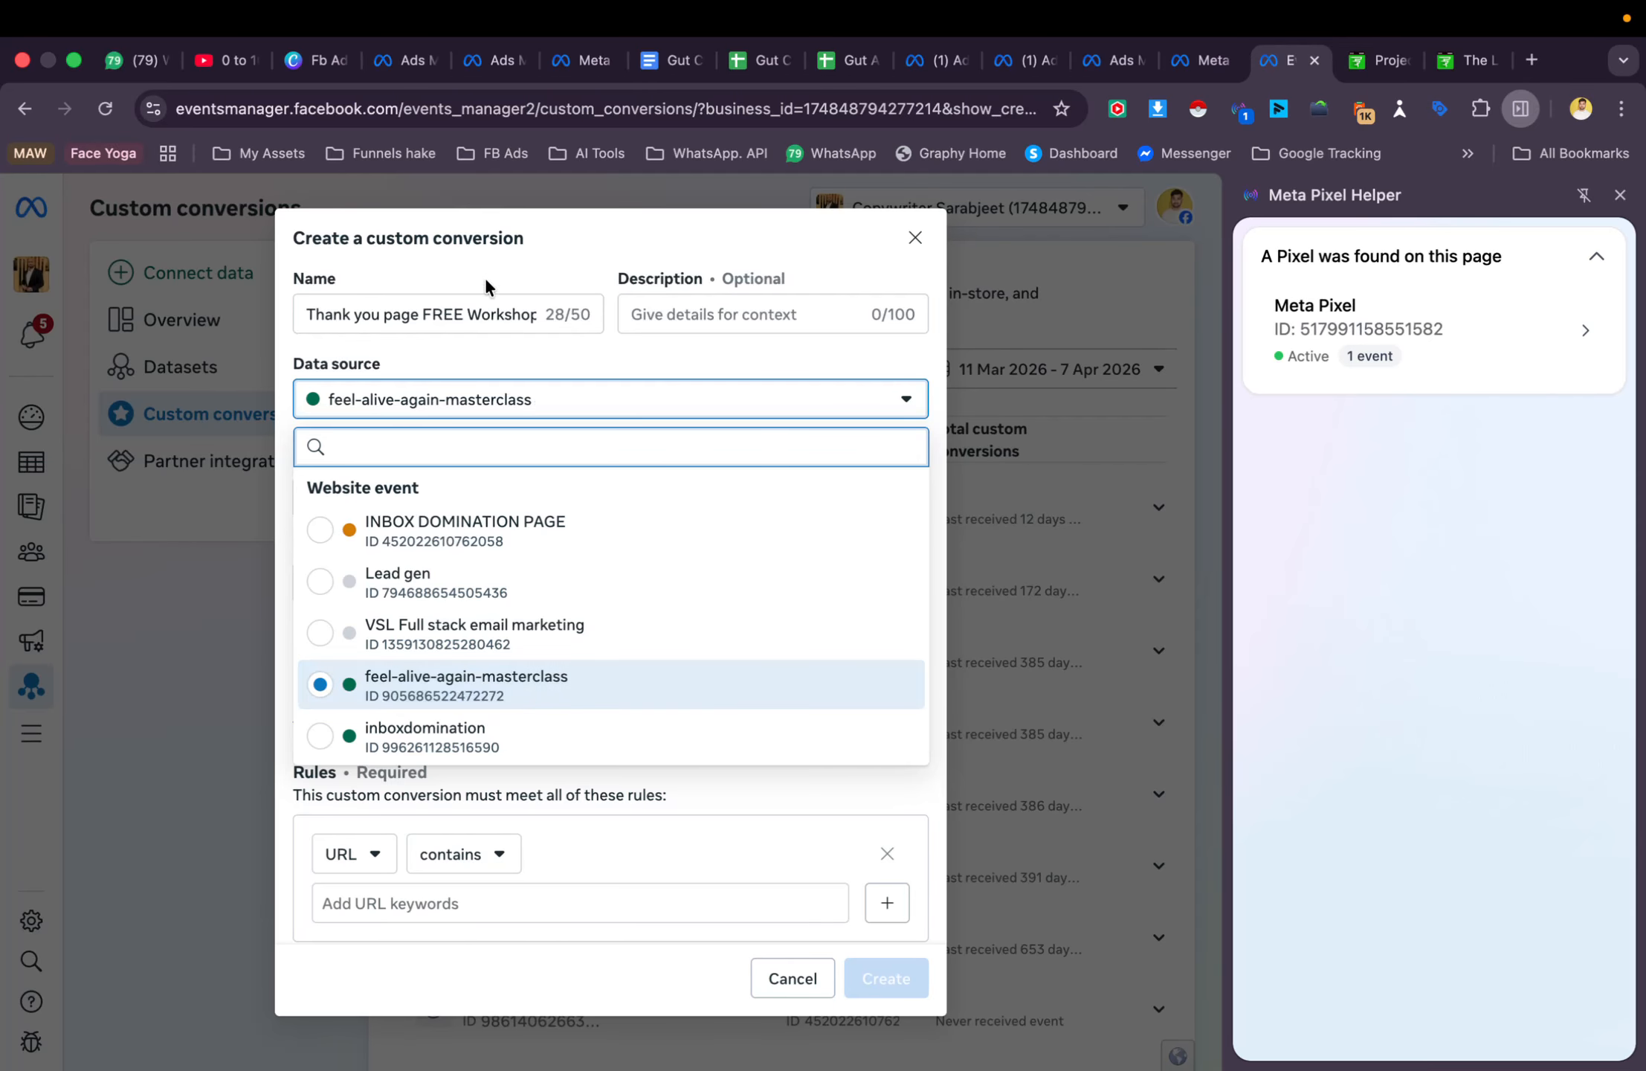
{"action": "left_click", "coordinate": [394, 315]}
{"action": "left_click", "coordinate": [490, 402]}
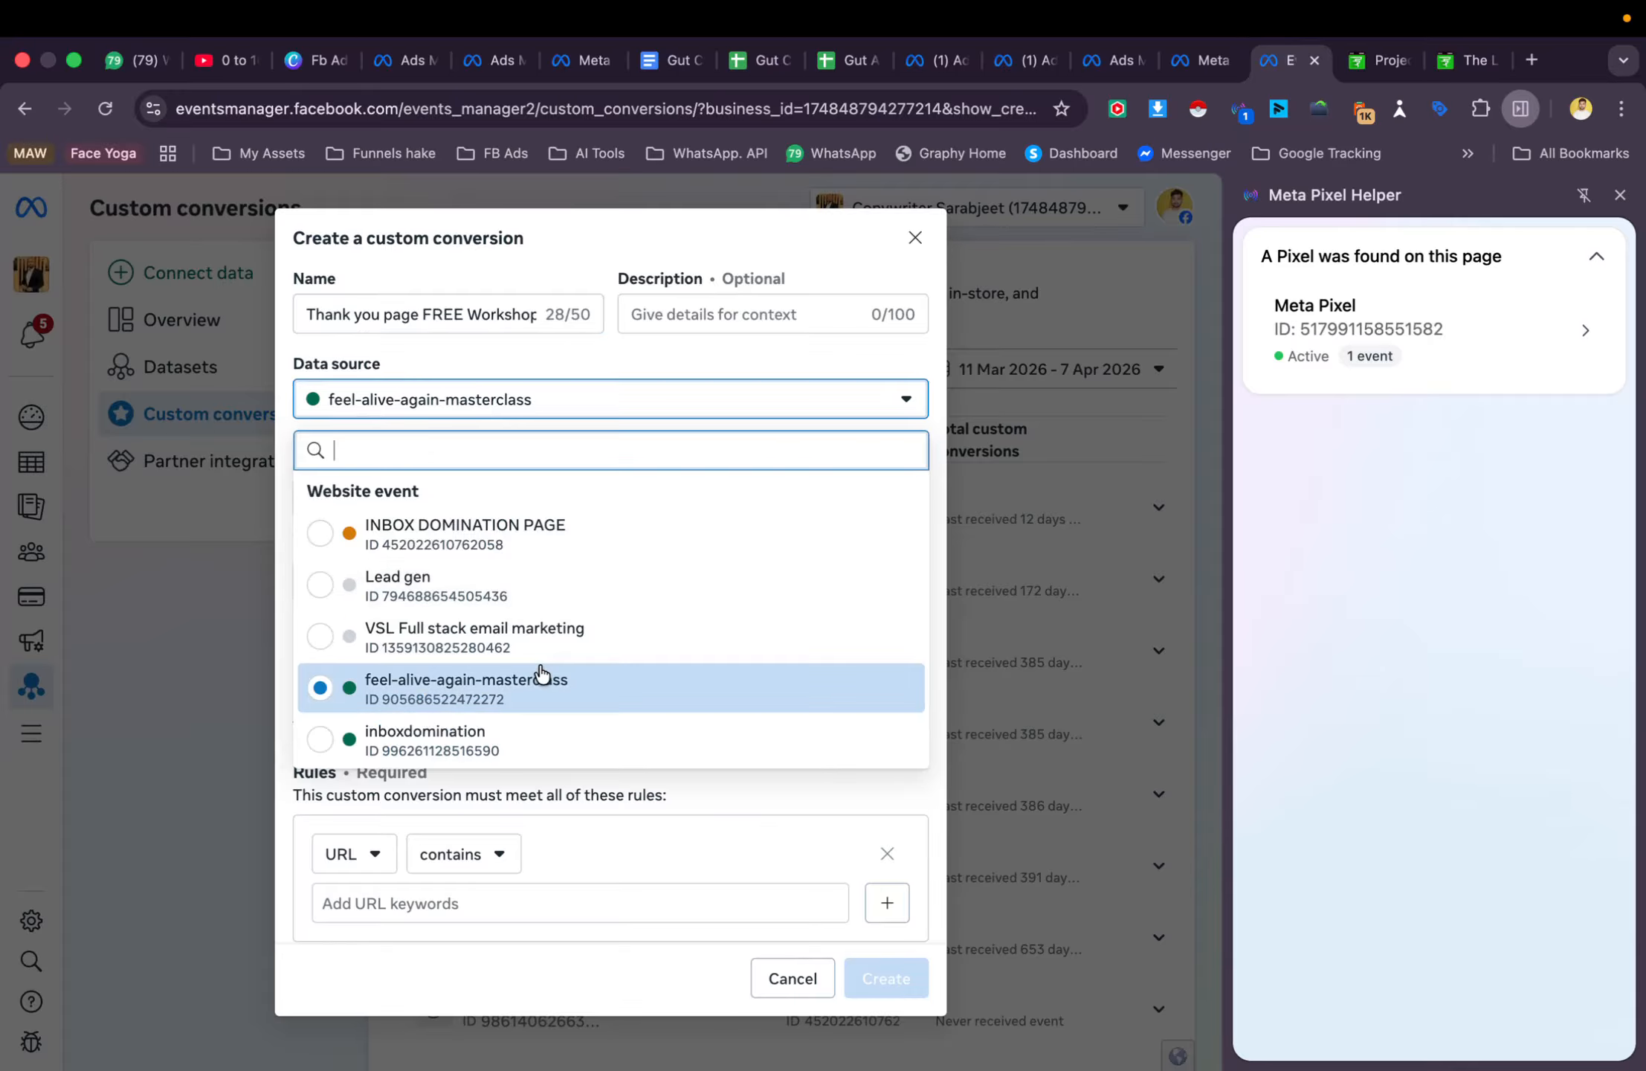
{"action": "left_click", "coordinate": [406, 686]}
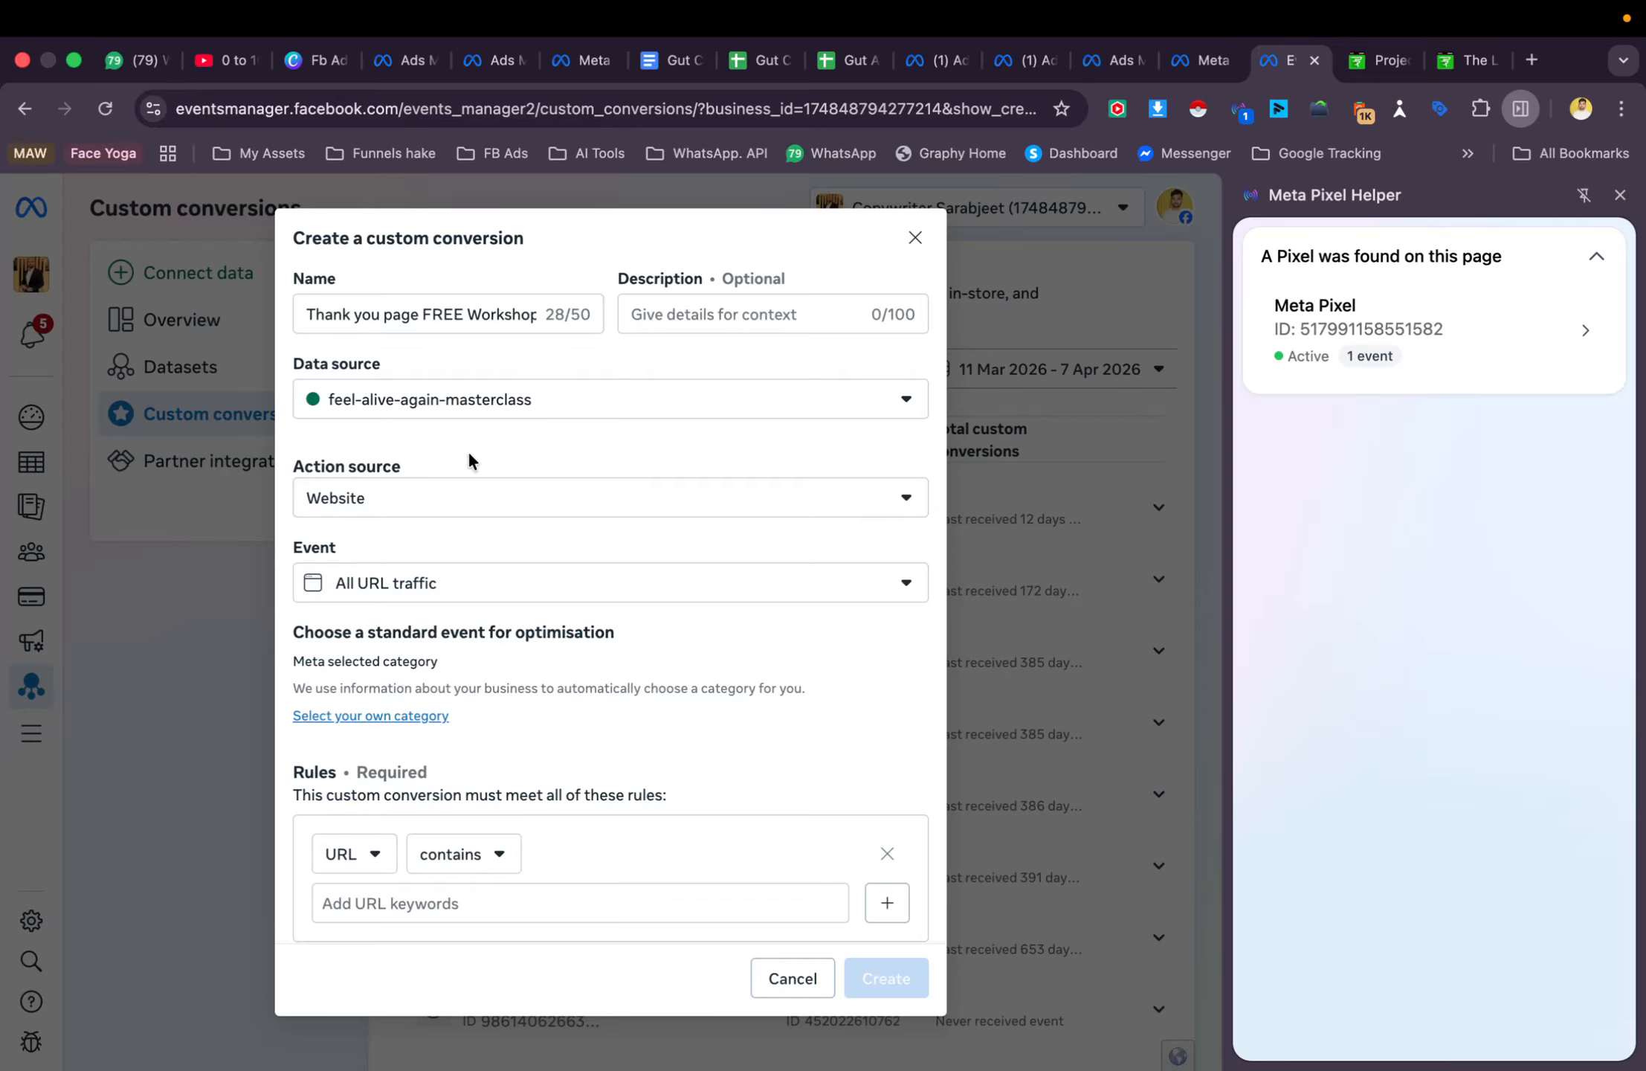
{"action": "left_click", "coordinate": [440, 496]}
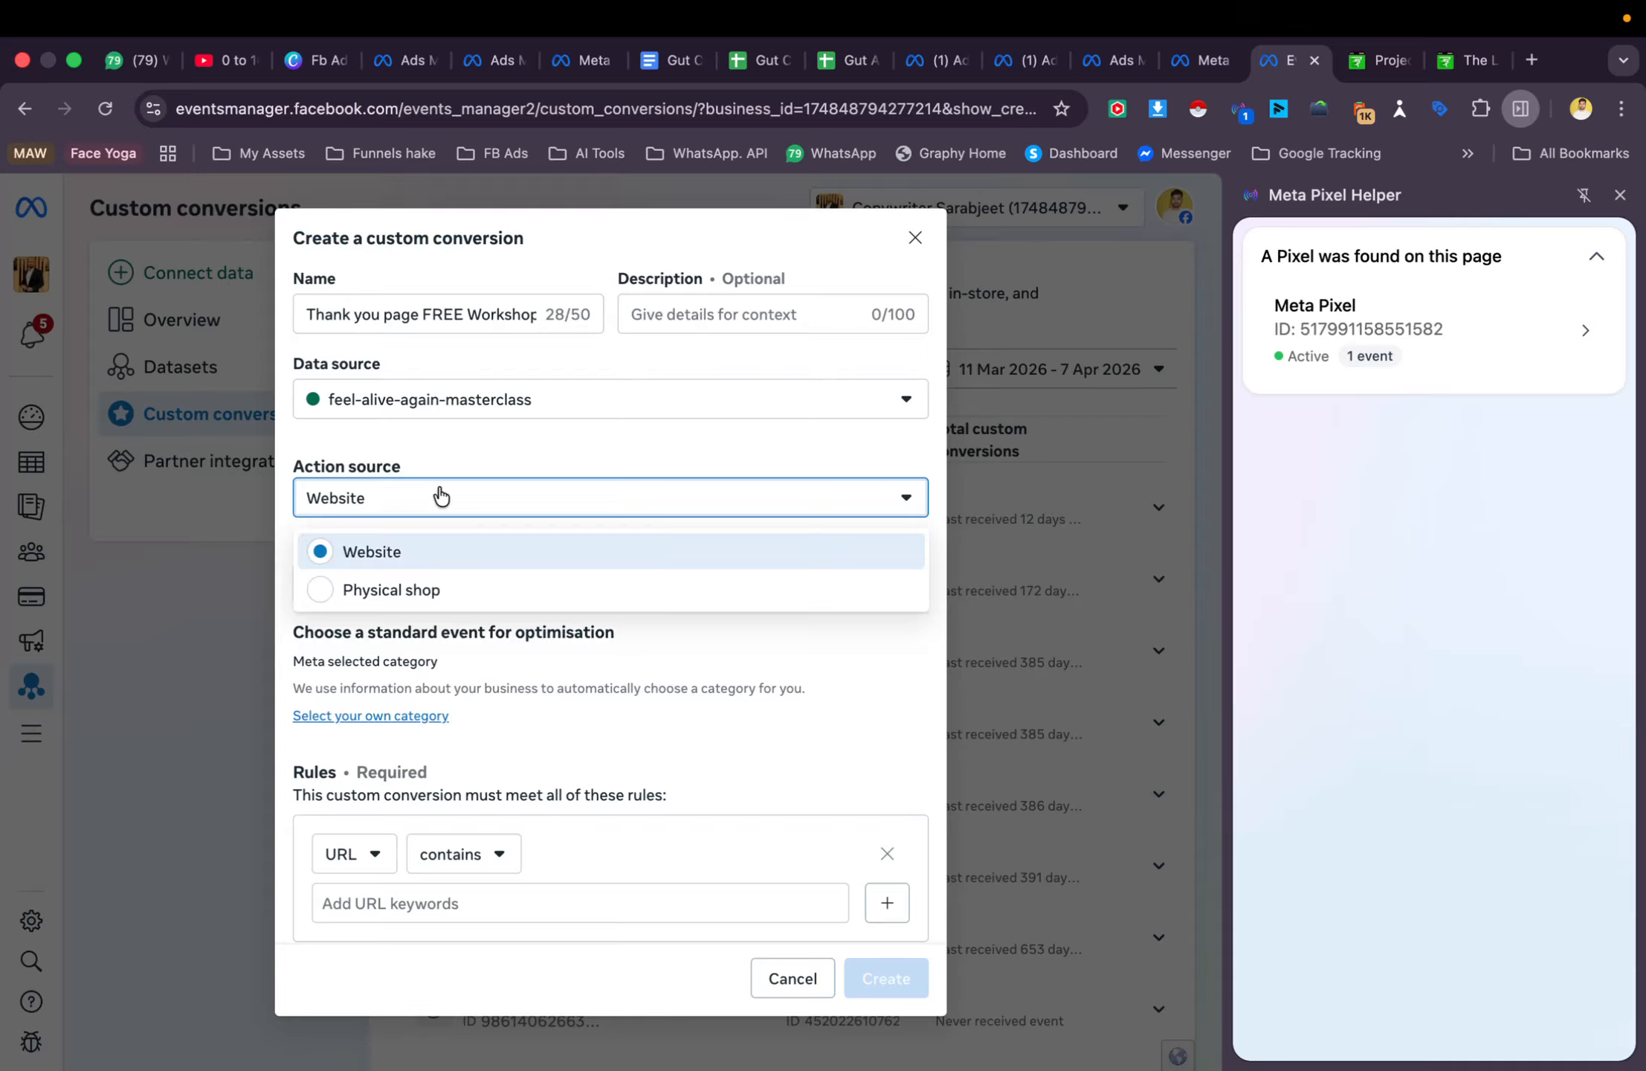
{"action": "left_click", "coordinate": [445, 554]}
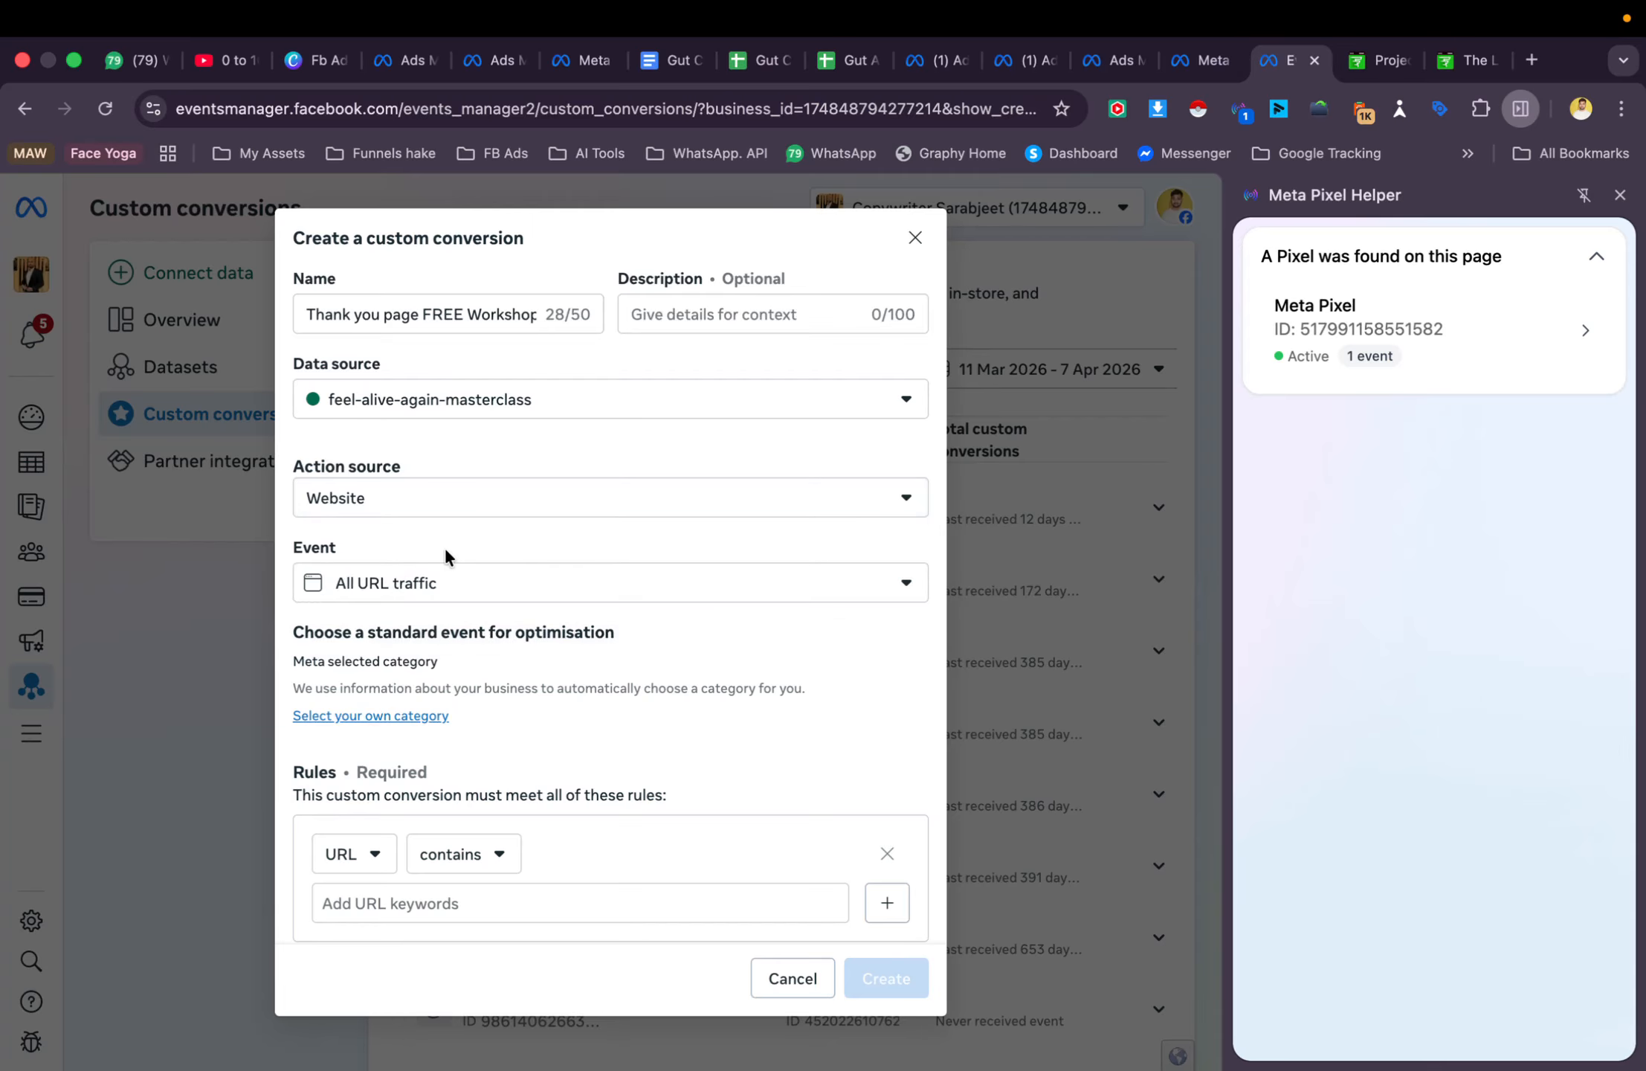
{"action": "scroll", "coordinate": [576, 666], "scroll_direction": "down", "scroll_amount": 3}
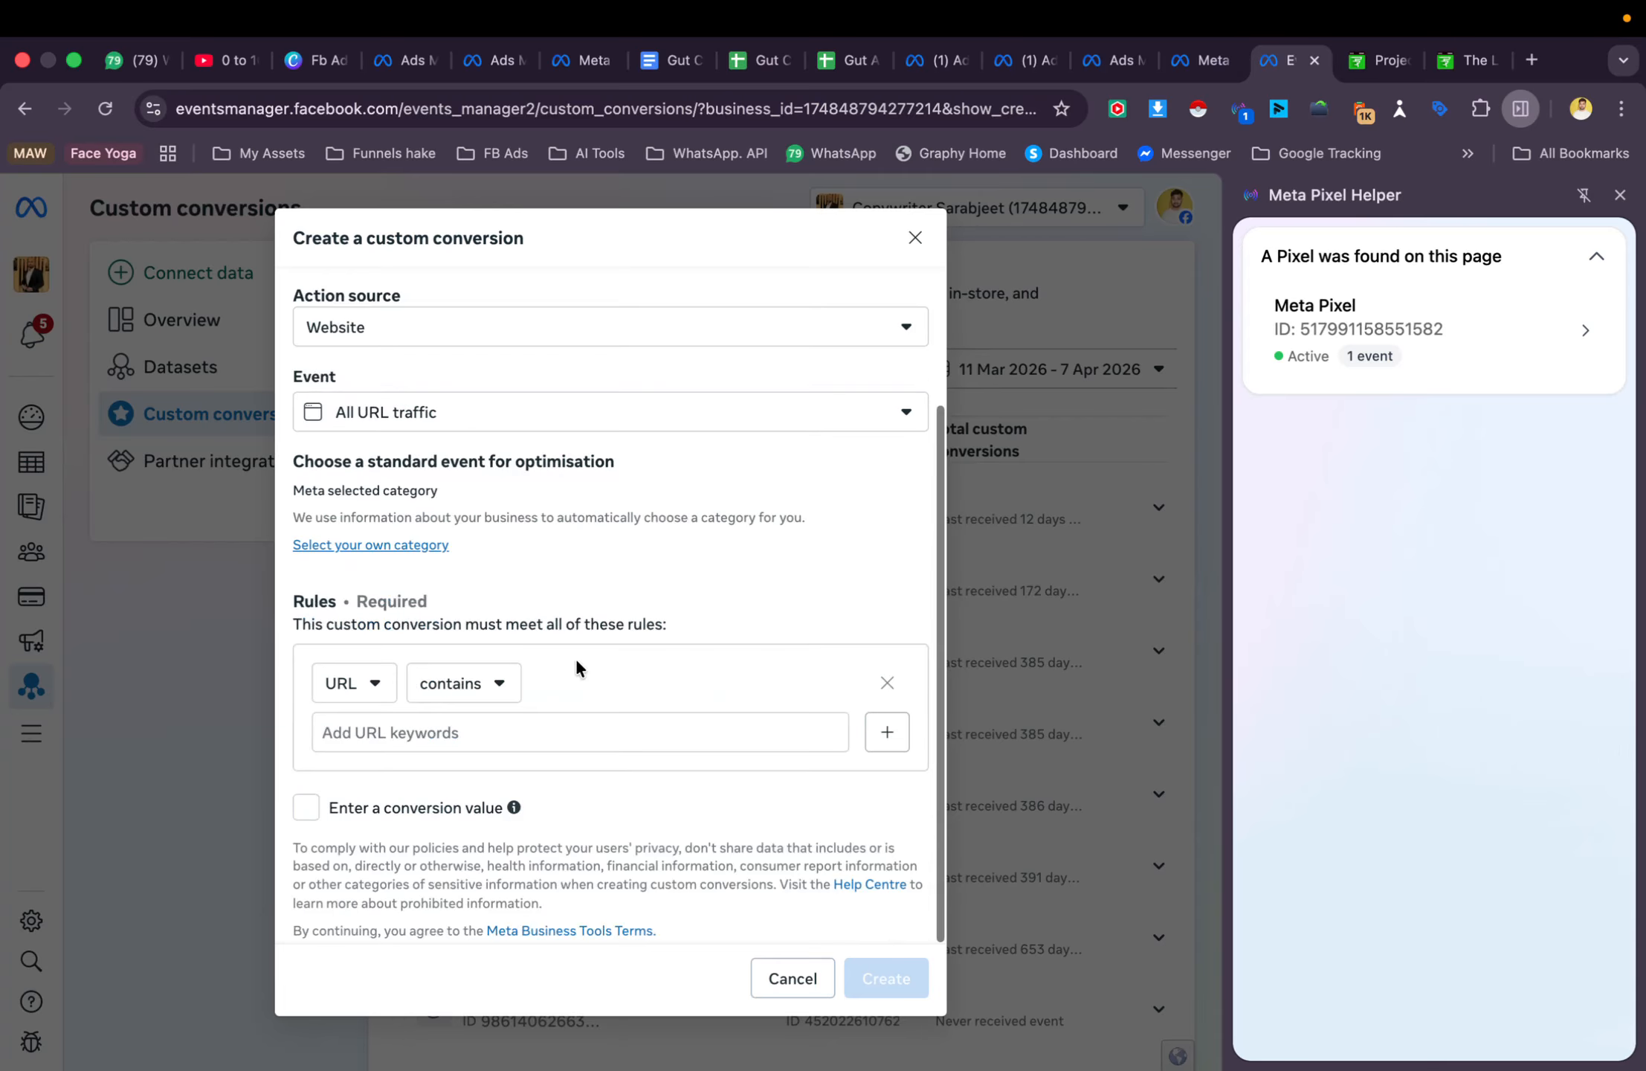
Switch to FlexiFunnels, view the live Thank You Live-Webinar page and copy its URL
{"action": "left_click", "coordinate": [416, 730]}
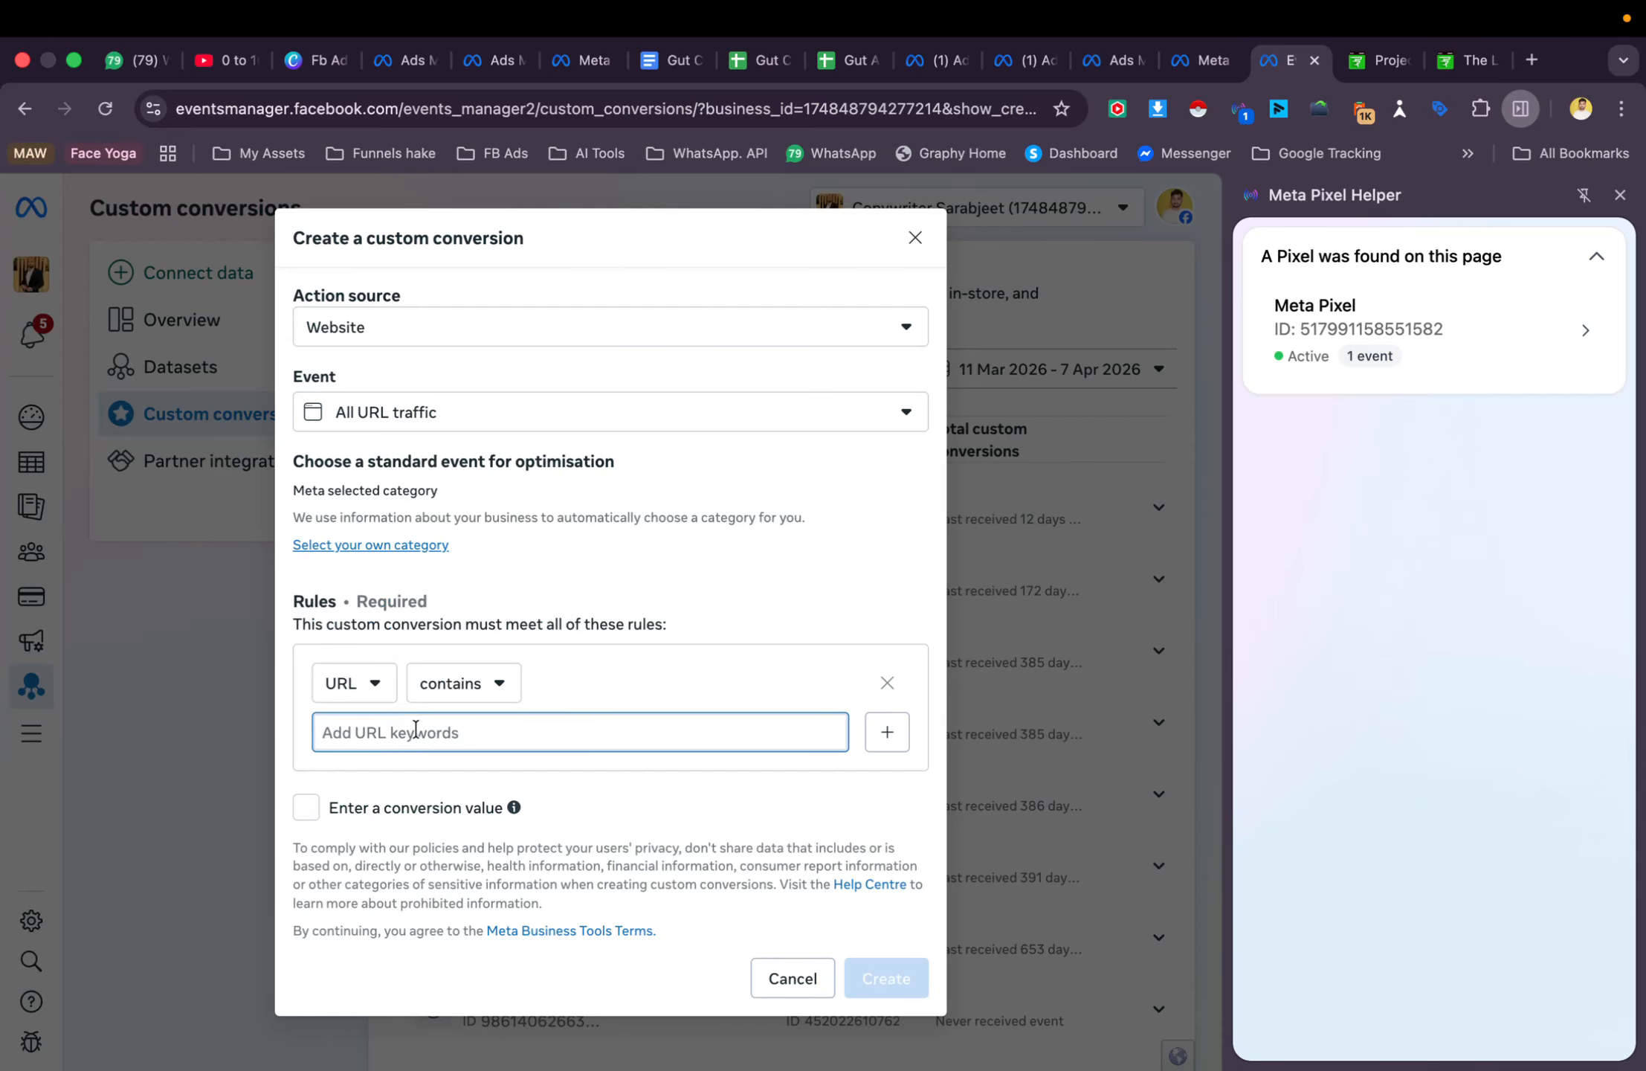
{"action": "left_click", "coordinate": [1376, 61]}
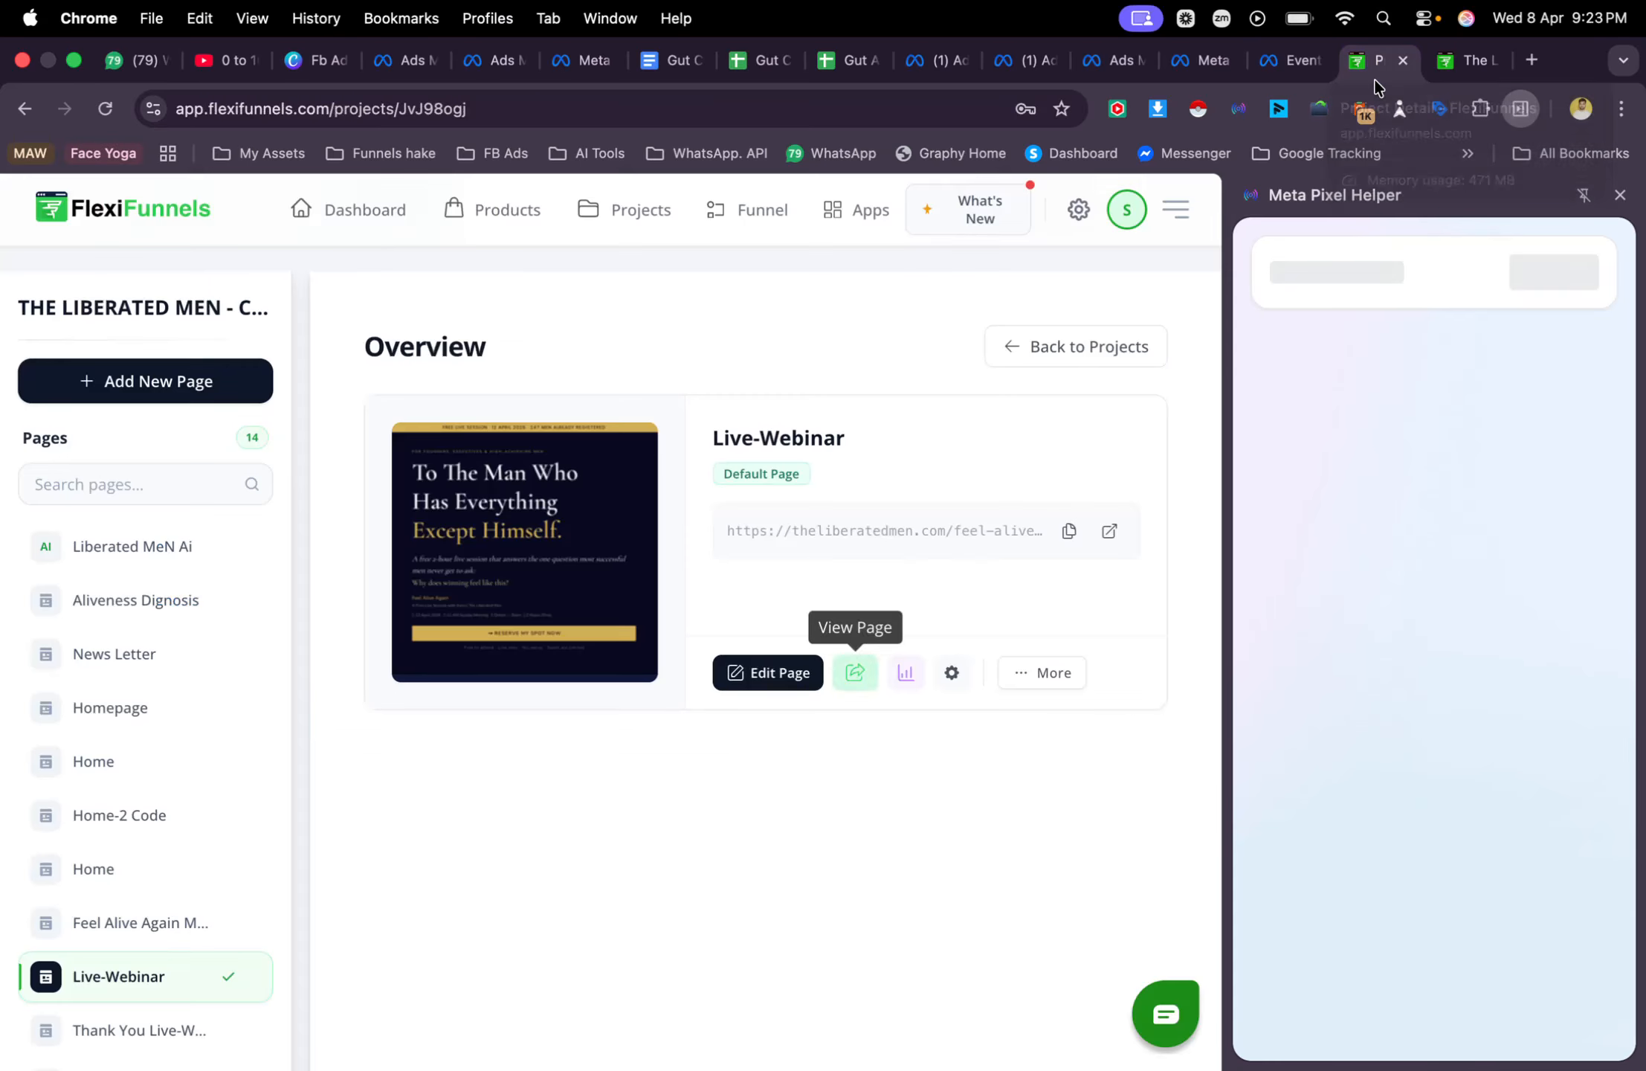
{"action": "scroll", "coordinate": [116, 949], "scroll_direction": "down", "scroll_amount": 3}
{"action": "left_click", "coordinate": [136, 868]}
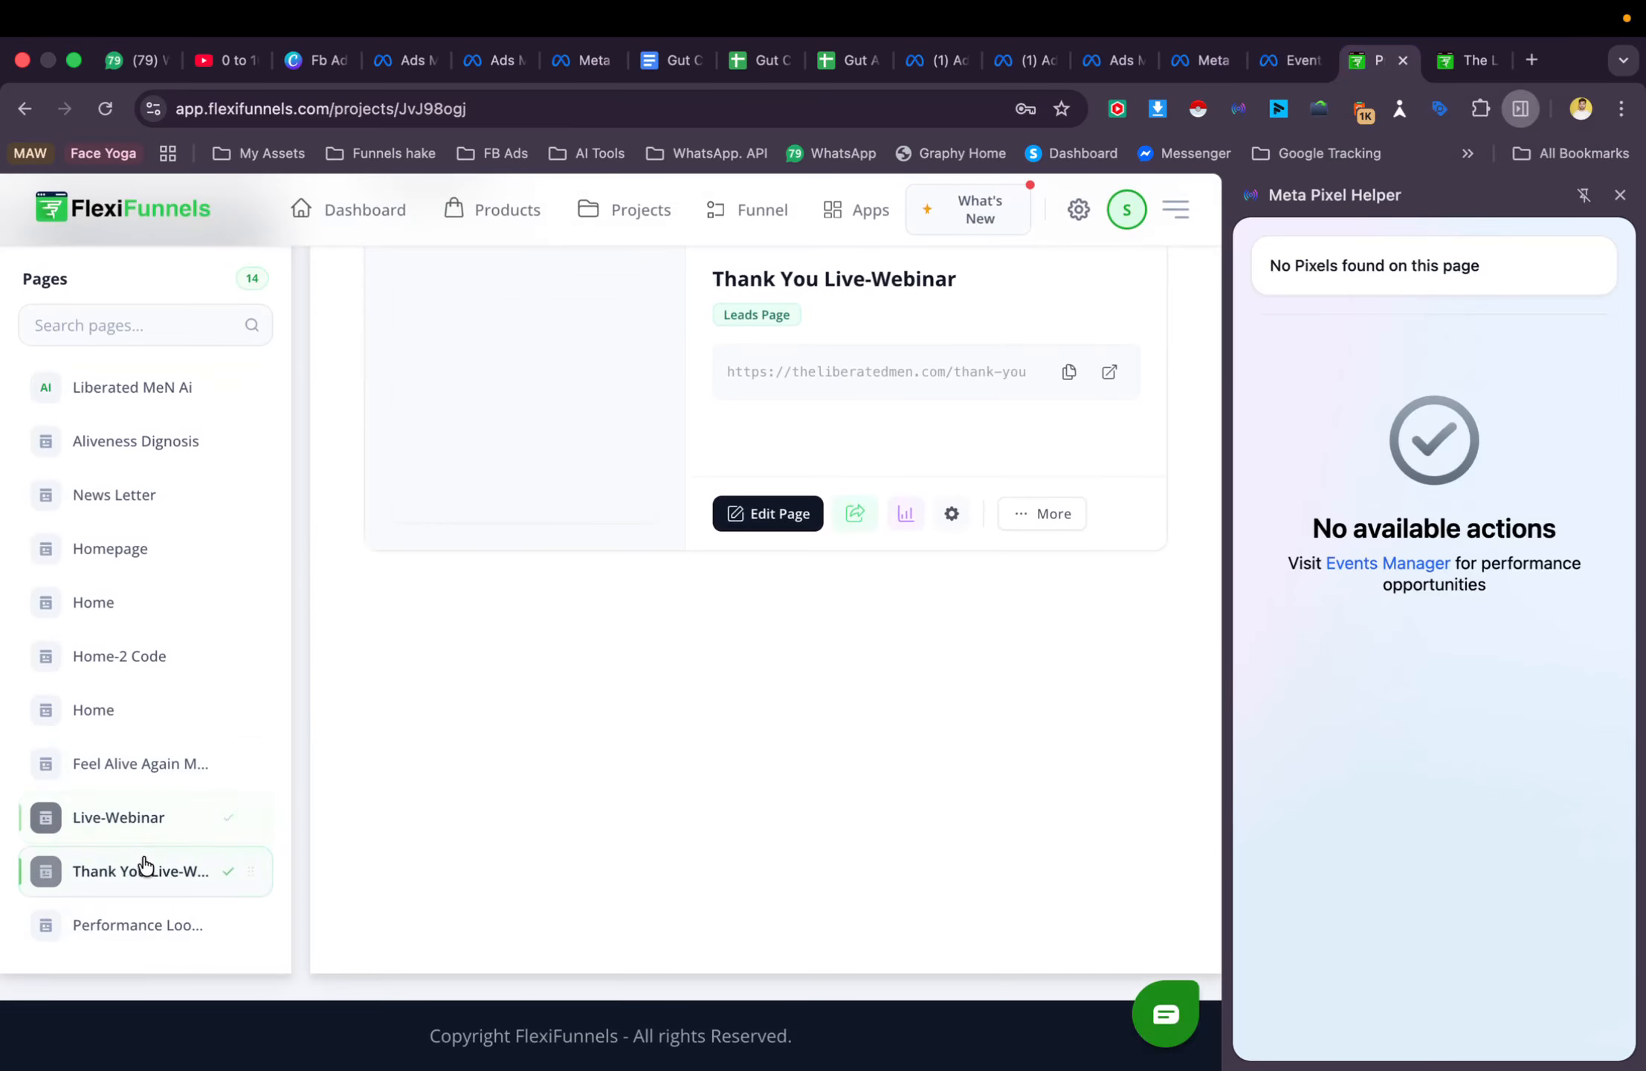
{"action": "left_click", "coordinate": [855, 513]}
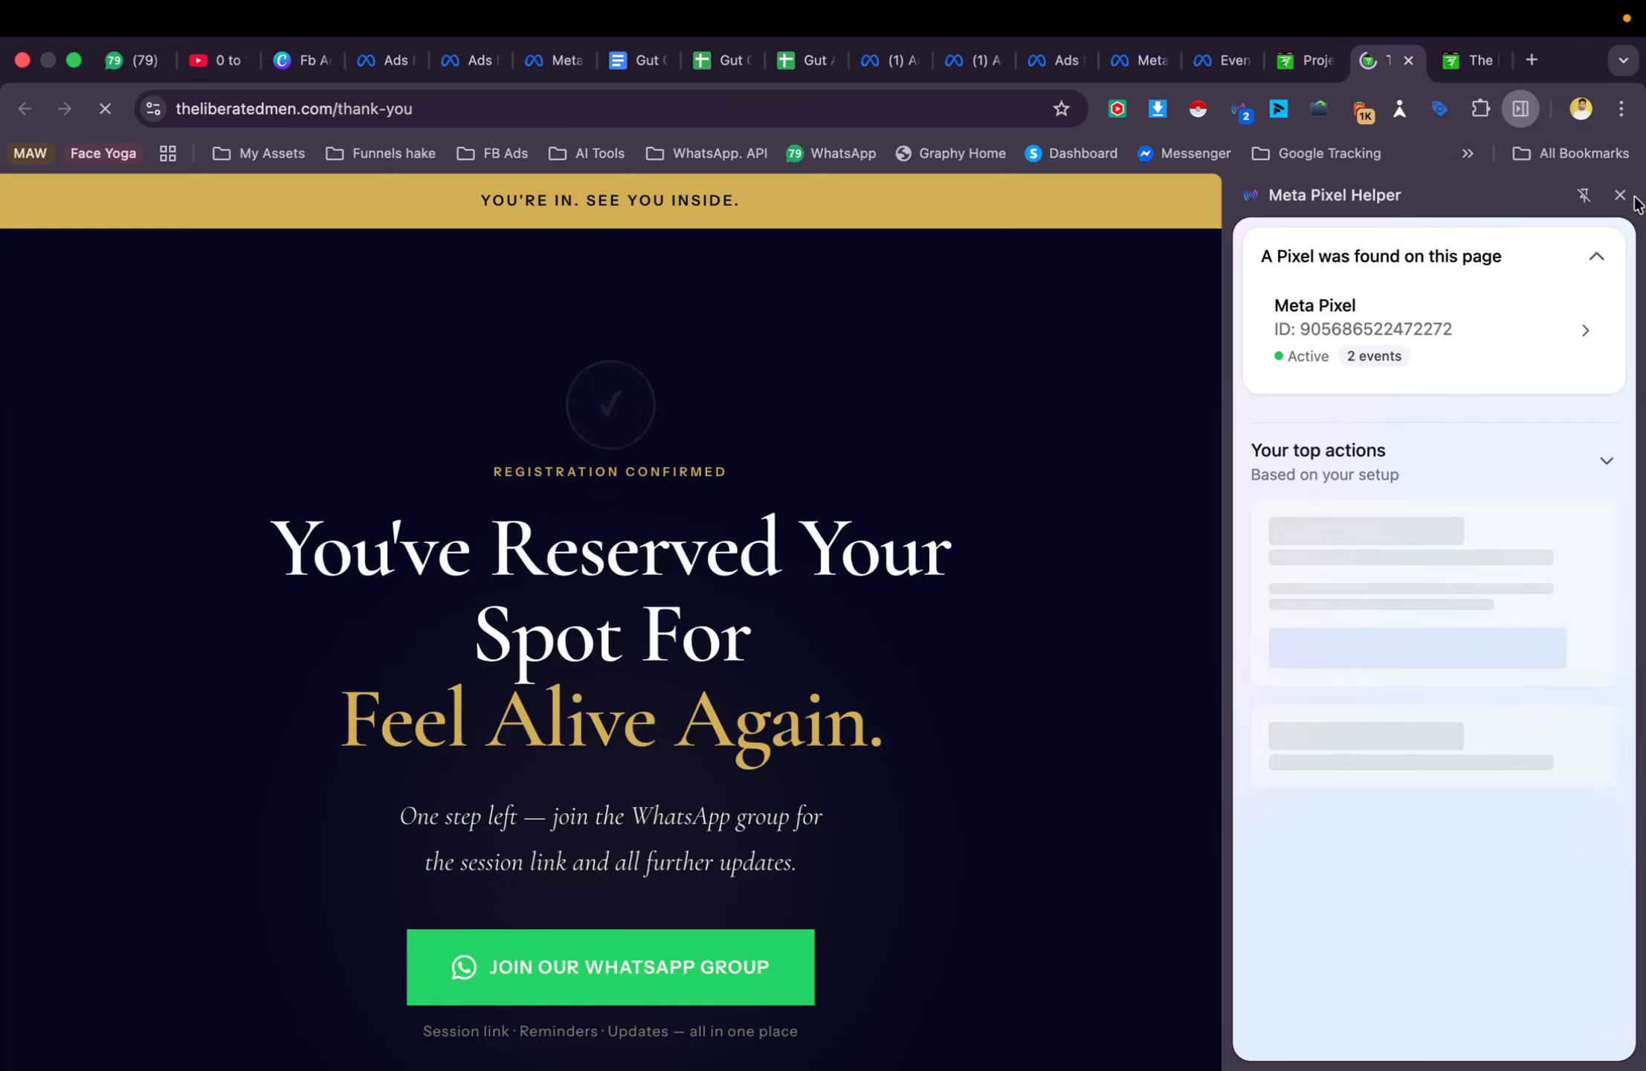
{"action": "left_click", "coordinate": [1618, 195]}
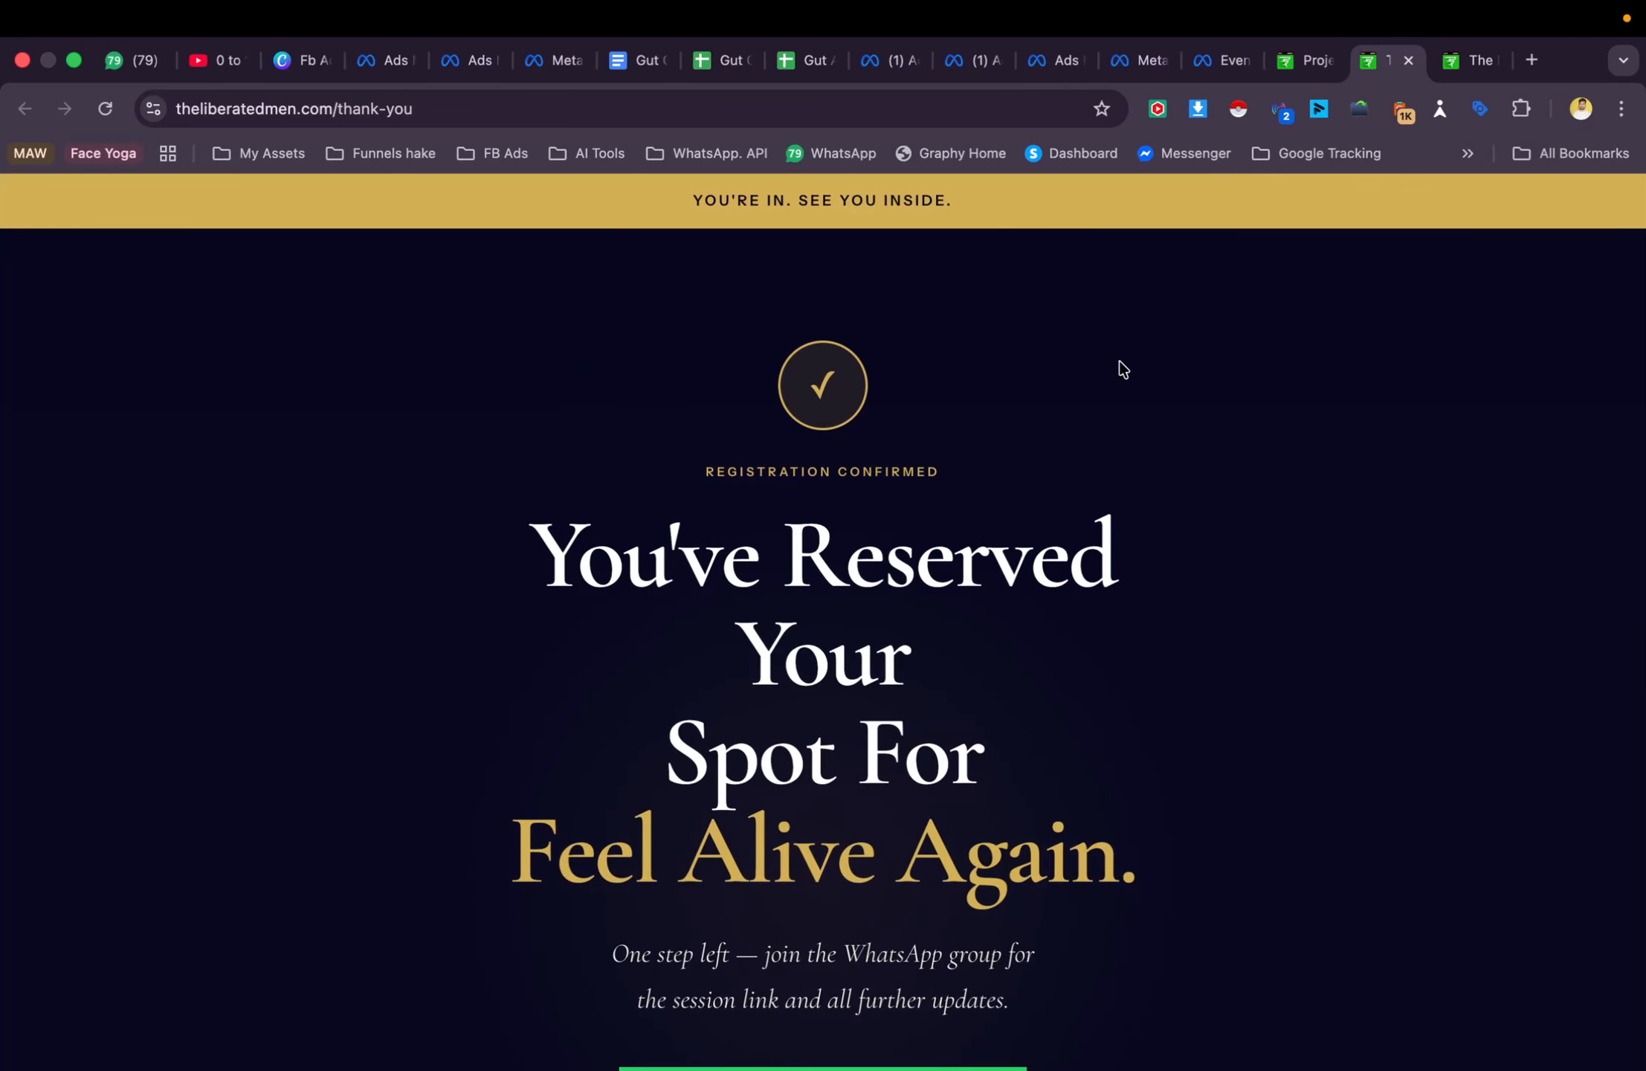
{"action": "key", "text": "super+l"}
{"action": "key", "text": "super+c"}
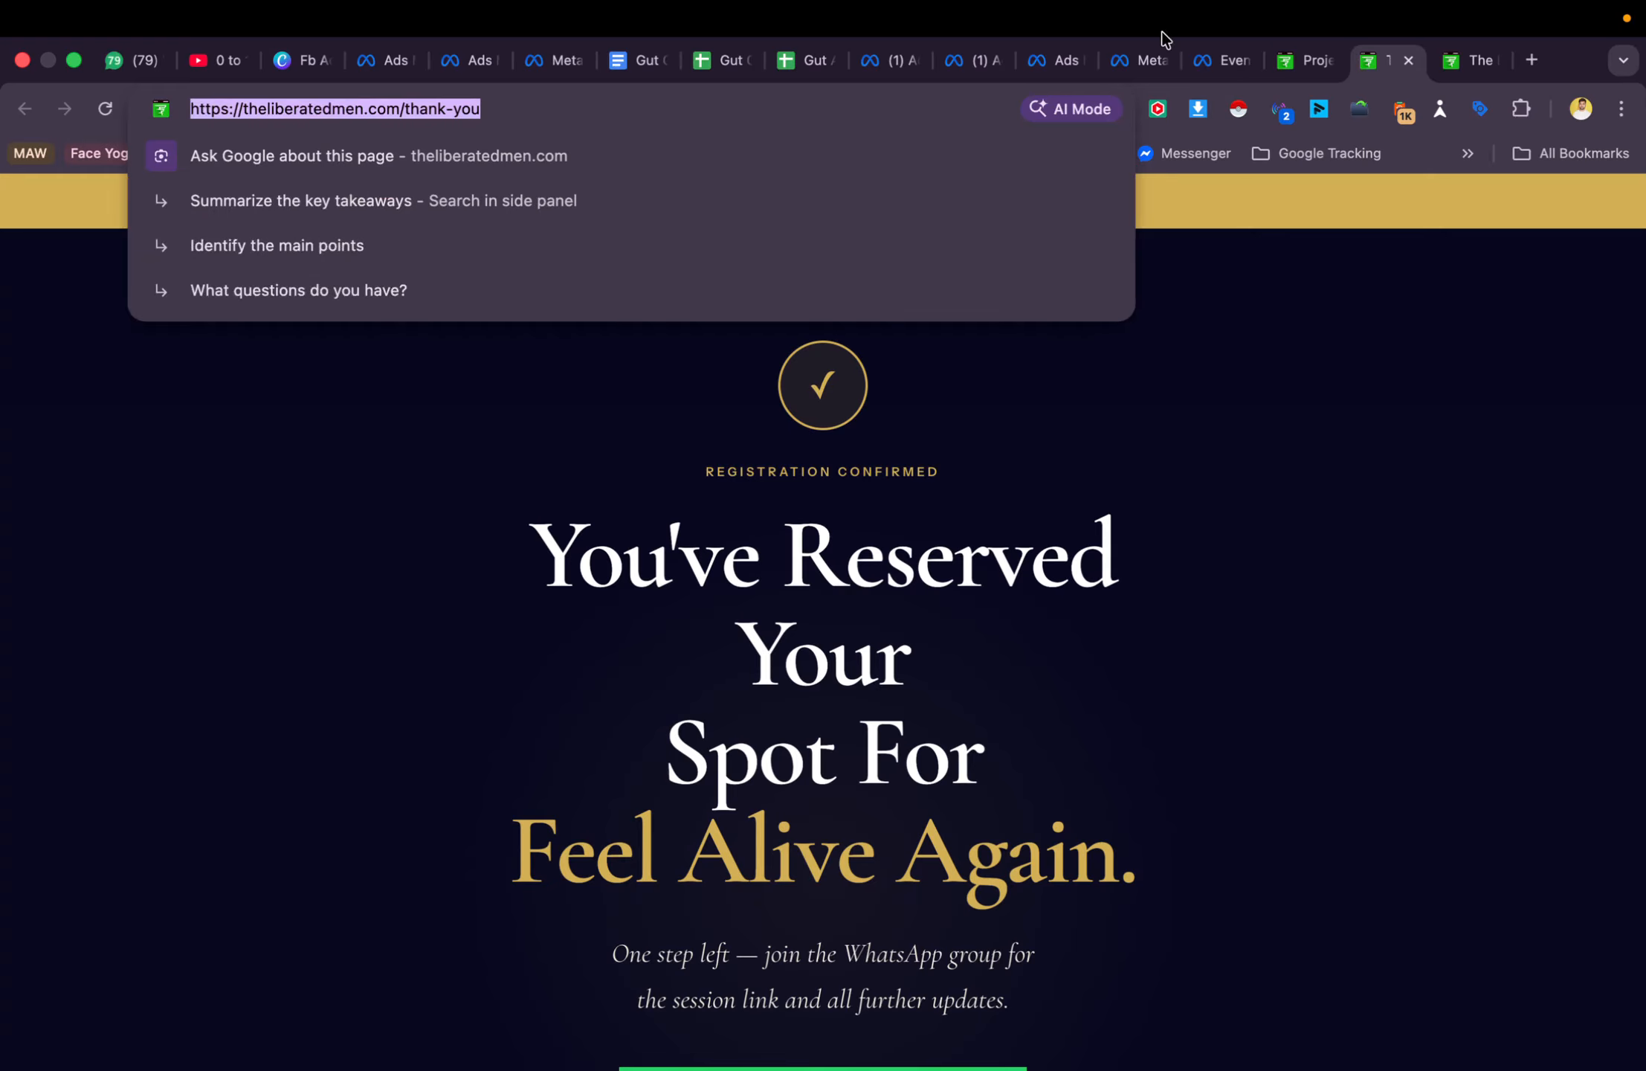
{"action": "left_click", "coordinate": [1205, 63]}
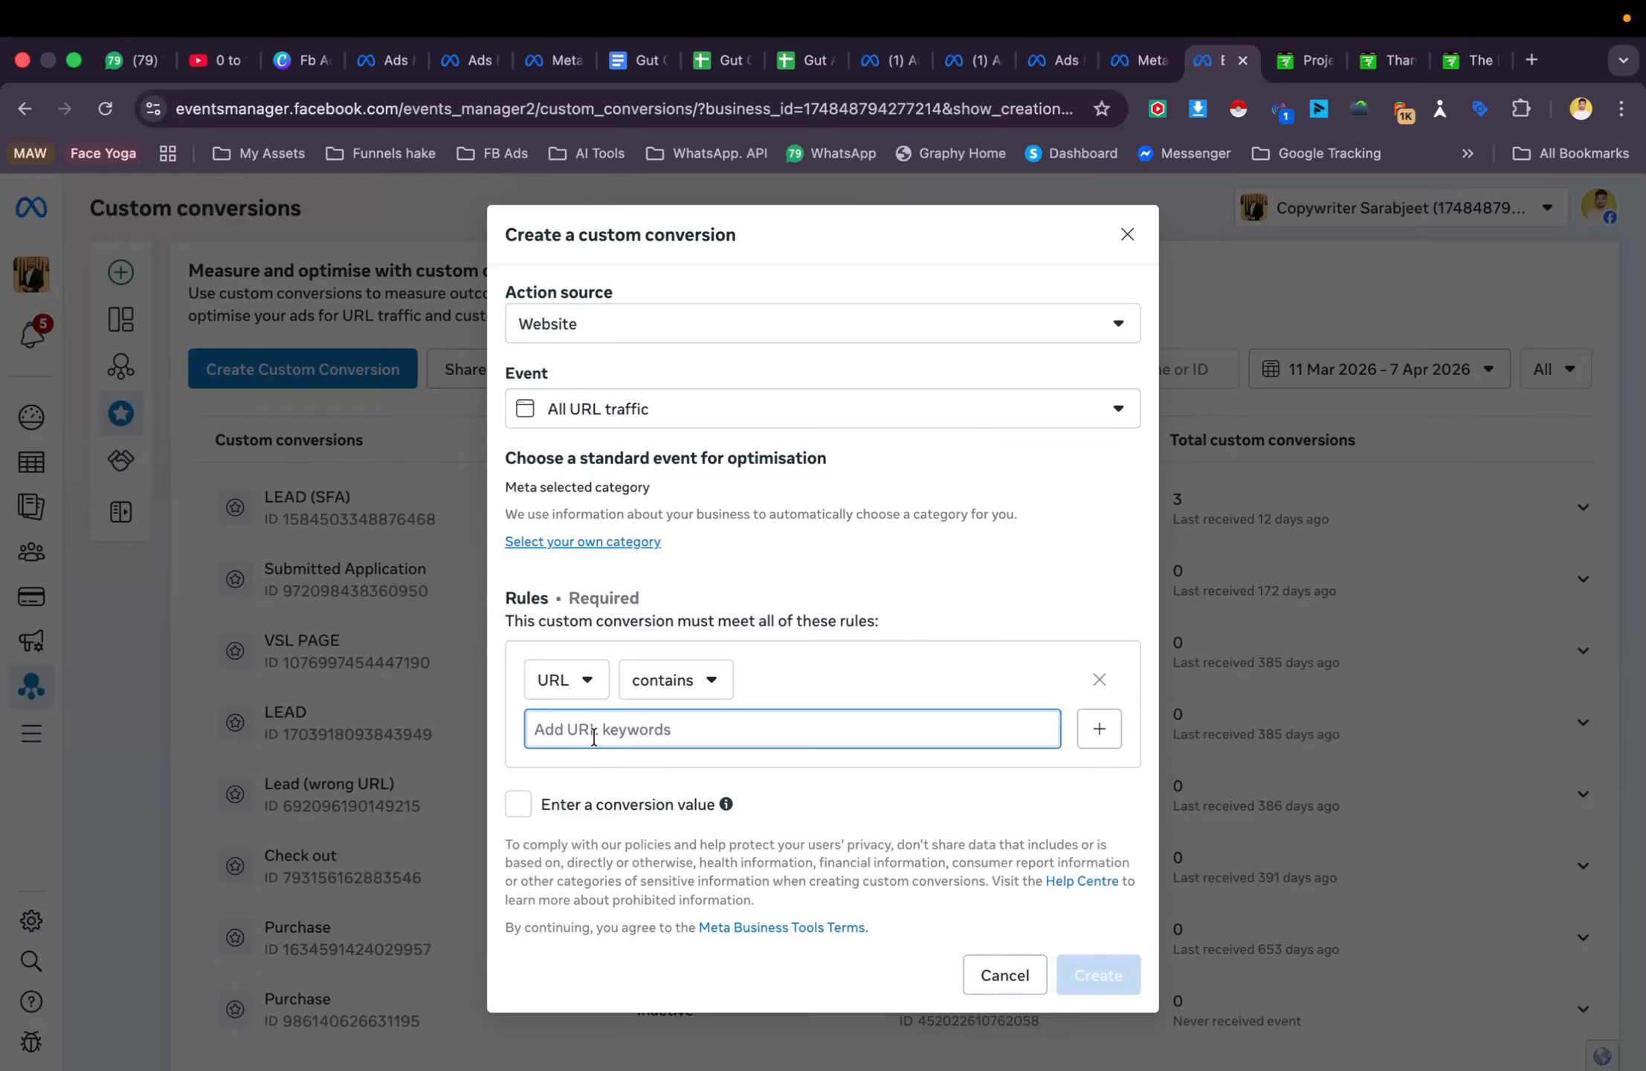
{"action": "key", "text": "super+v"}
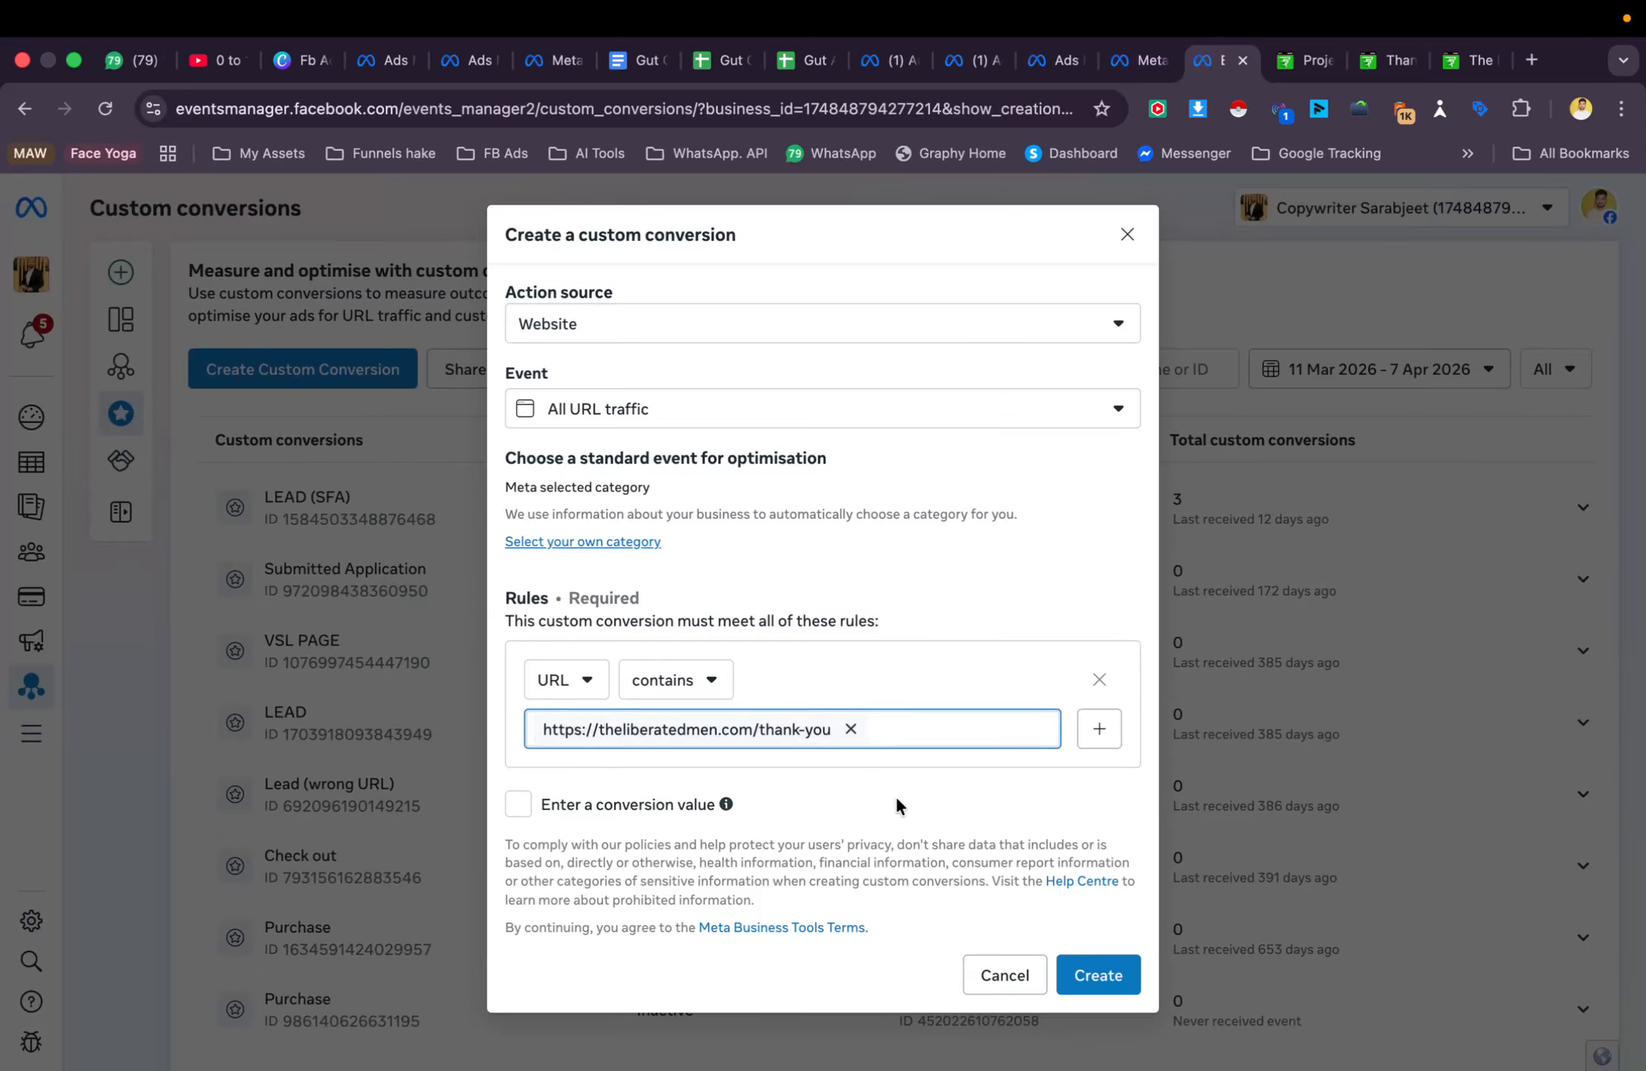
{"action": "left_click", "coordinate": [1112, 980]}
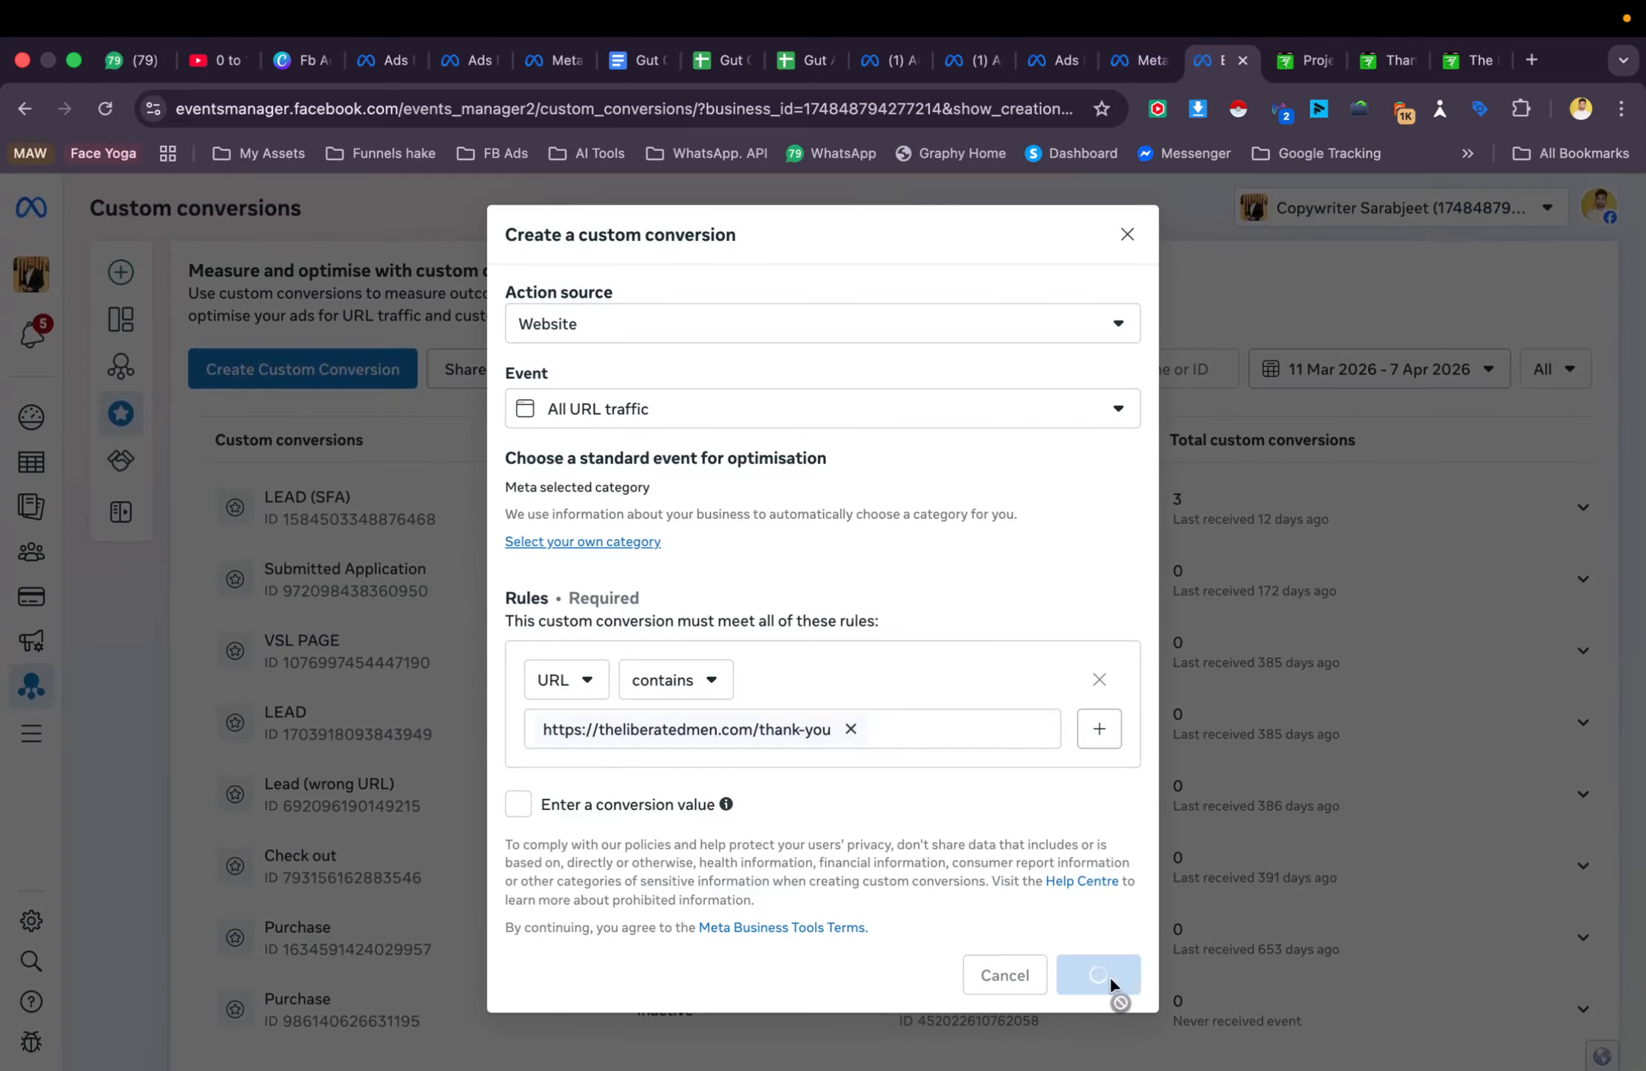
{"action": "left_click", "coordinate": [1104, 589]}
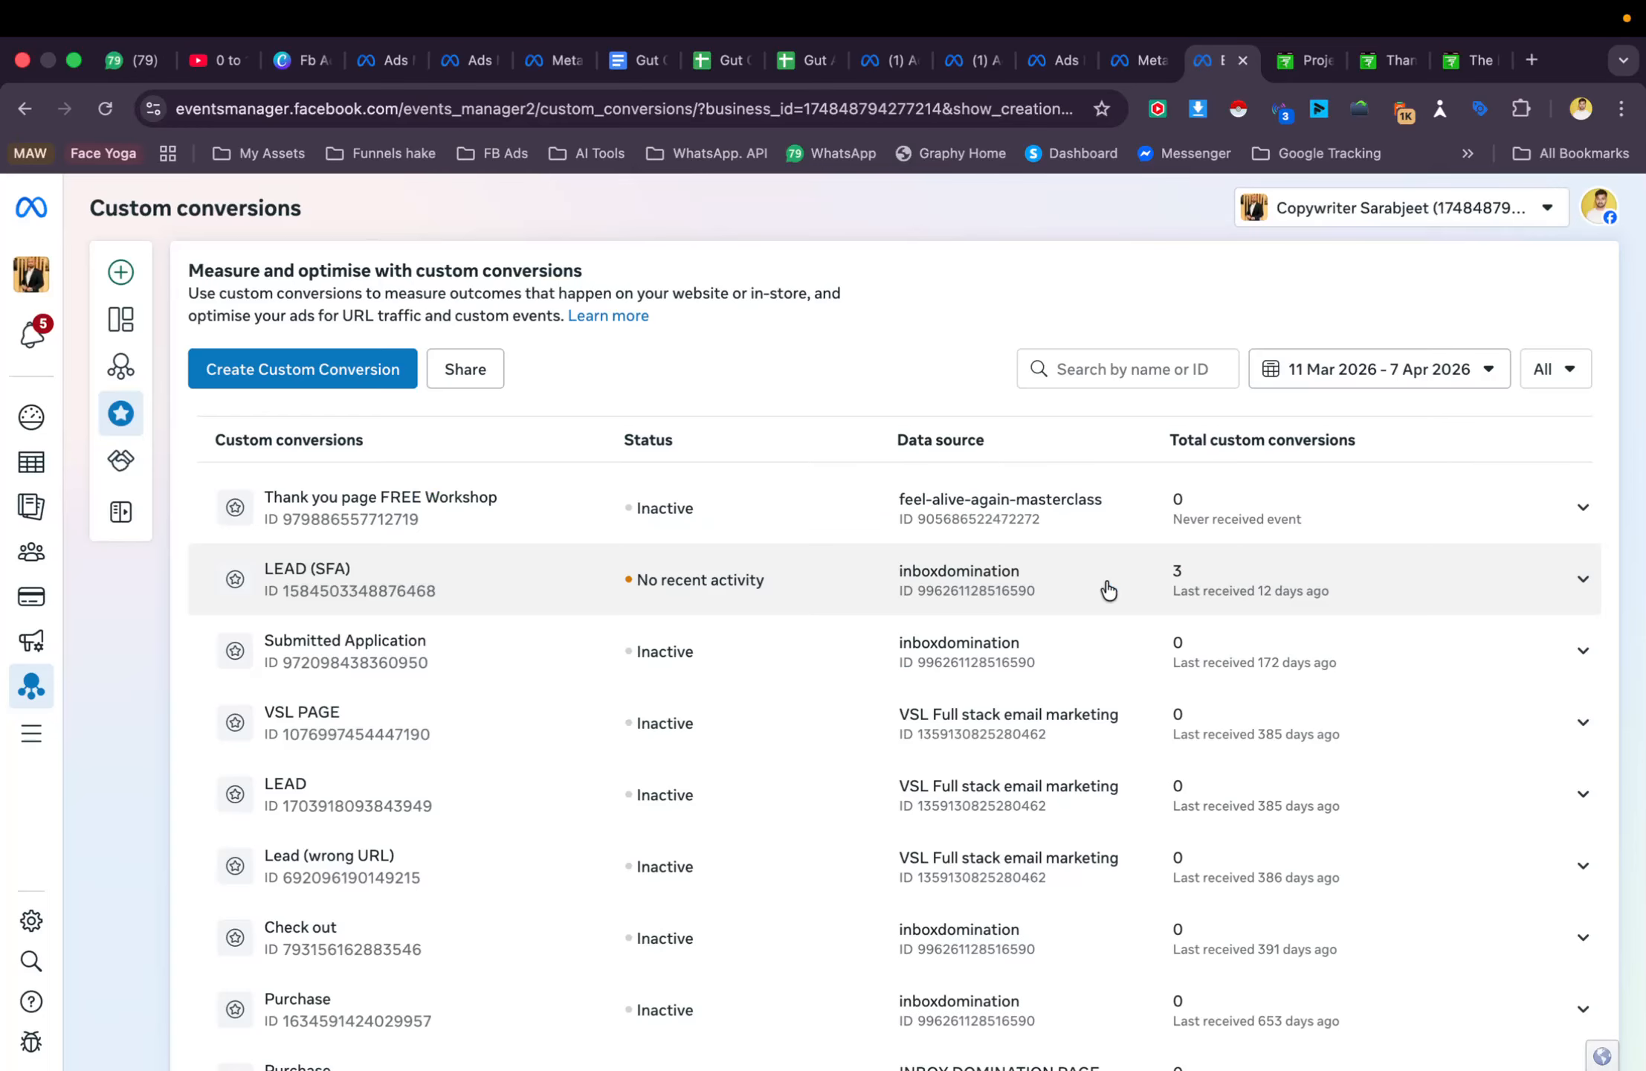
Inspect the Meta Pixel on the feel-alive-again-masterclass landing page with Meta Pixel Helper and revisit the thank-you page
{"action": "left_click", "coordinate": [1309, 64]}
{"action": "scroll", "coordinate": [1082, 592], "scroll_direction": "up", "scroll_amount": 3}
{"action": "scroll", "coordinate": [1083, 597], "scroll_direction": "up", "scroll_amount": 2}
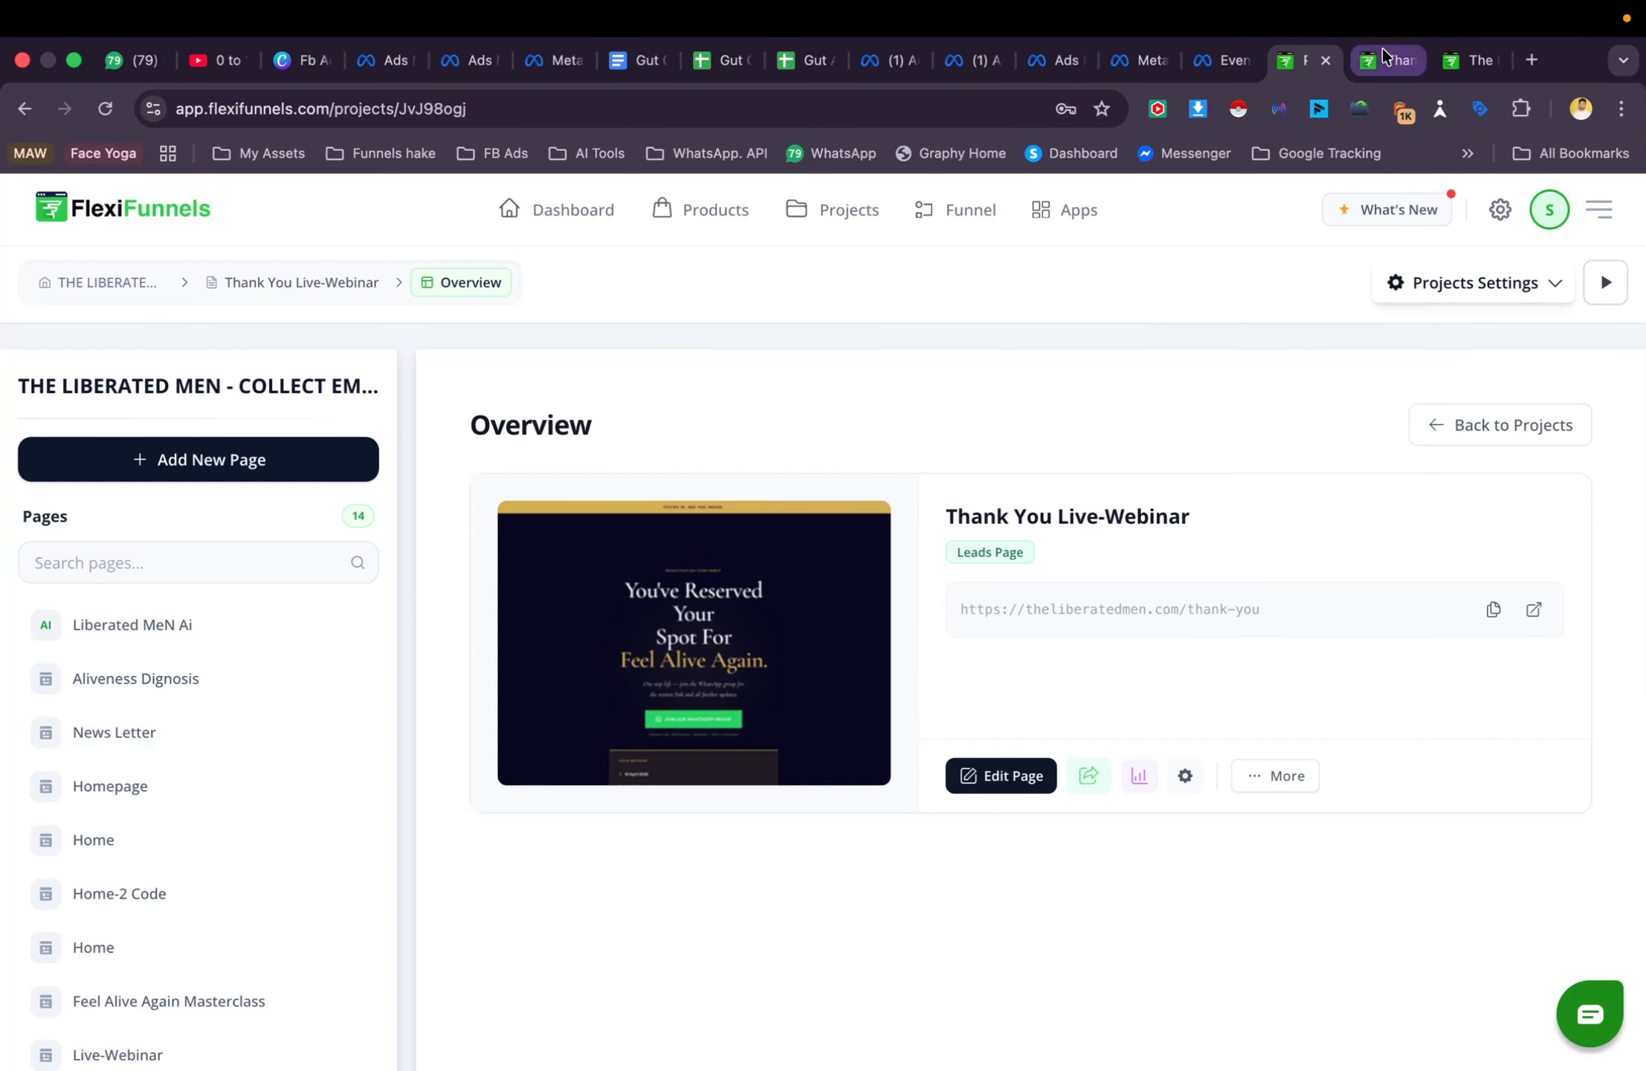
{"action": "left_click", "coordinate": [1469, 59]}
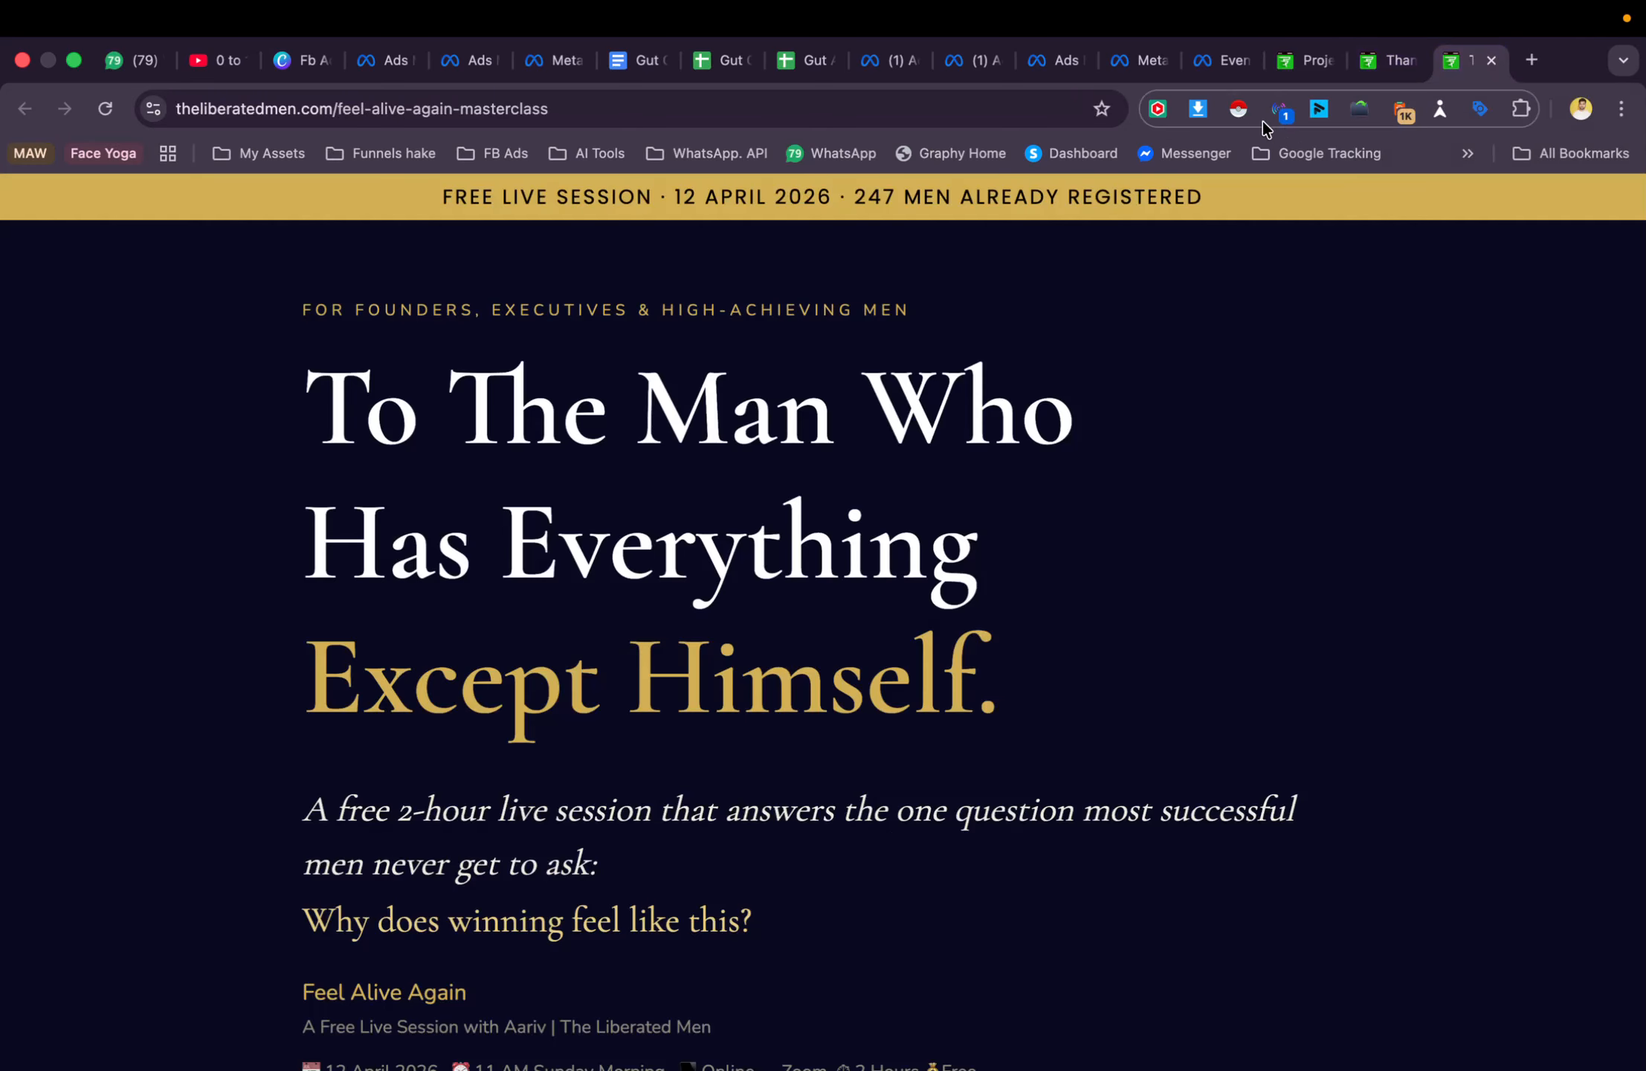
{"action": "left_click", "coordinate": [1284, 112]}
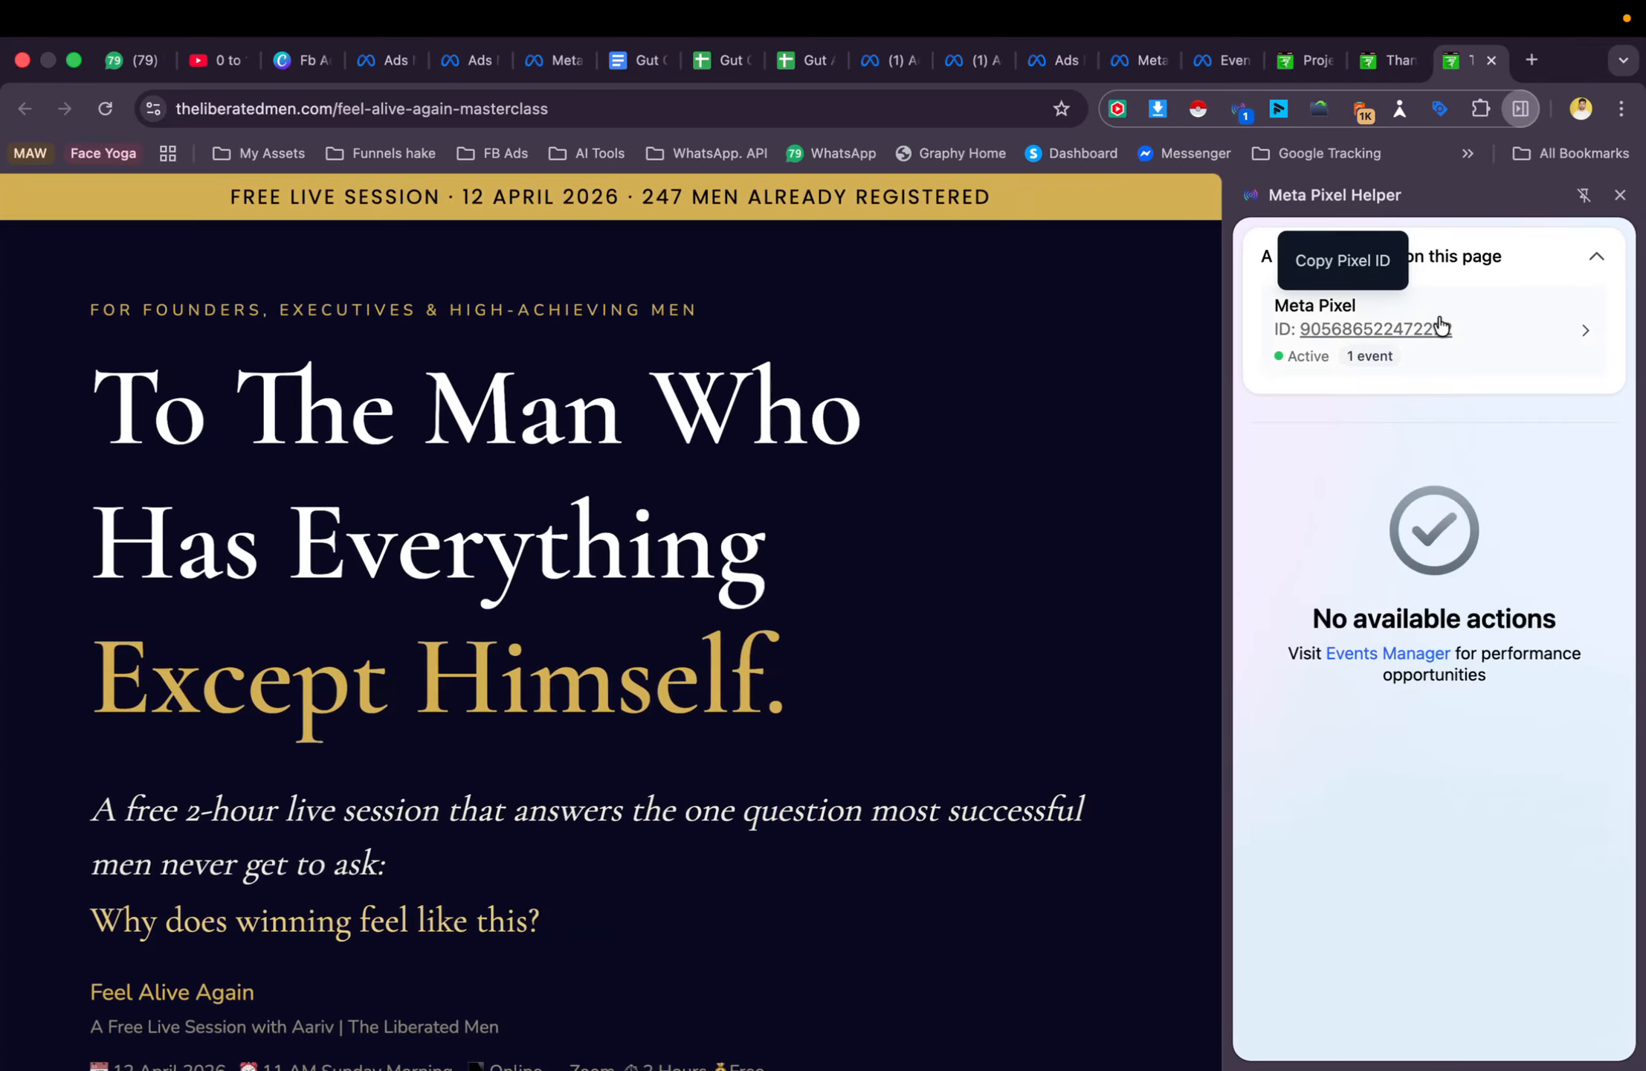
{"action": "left_click", "coordinate": [1615, 197]}
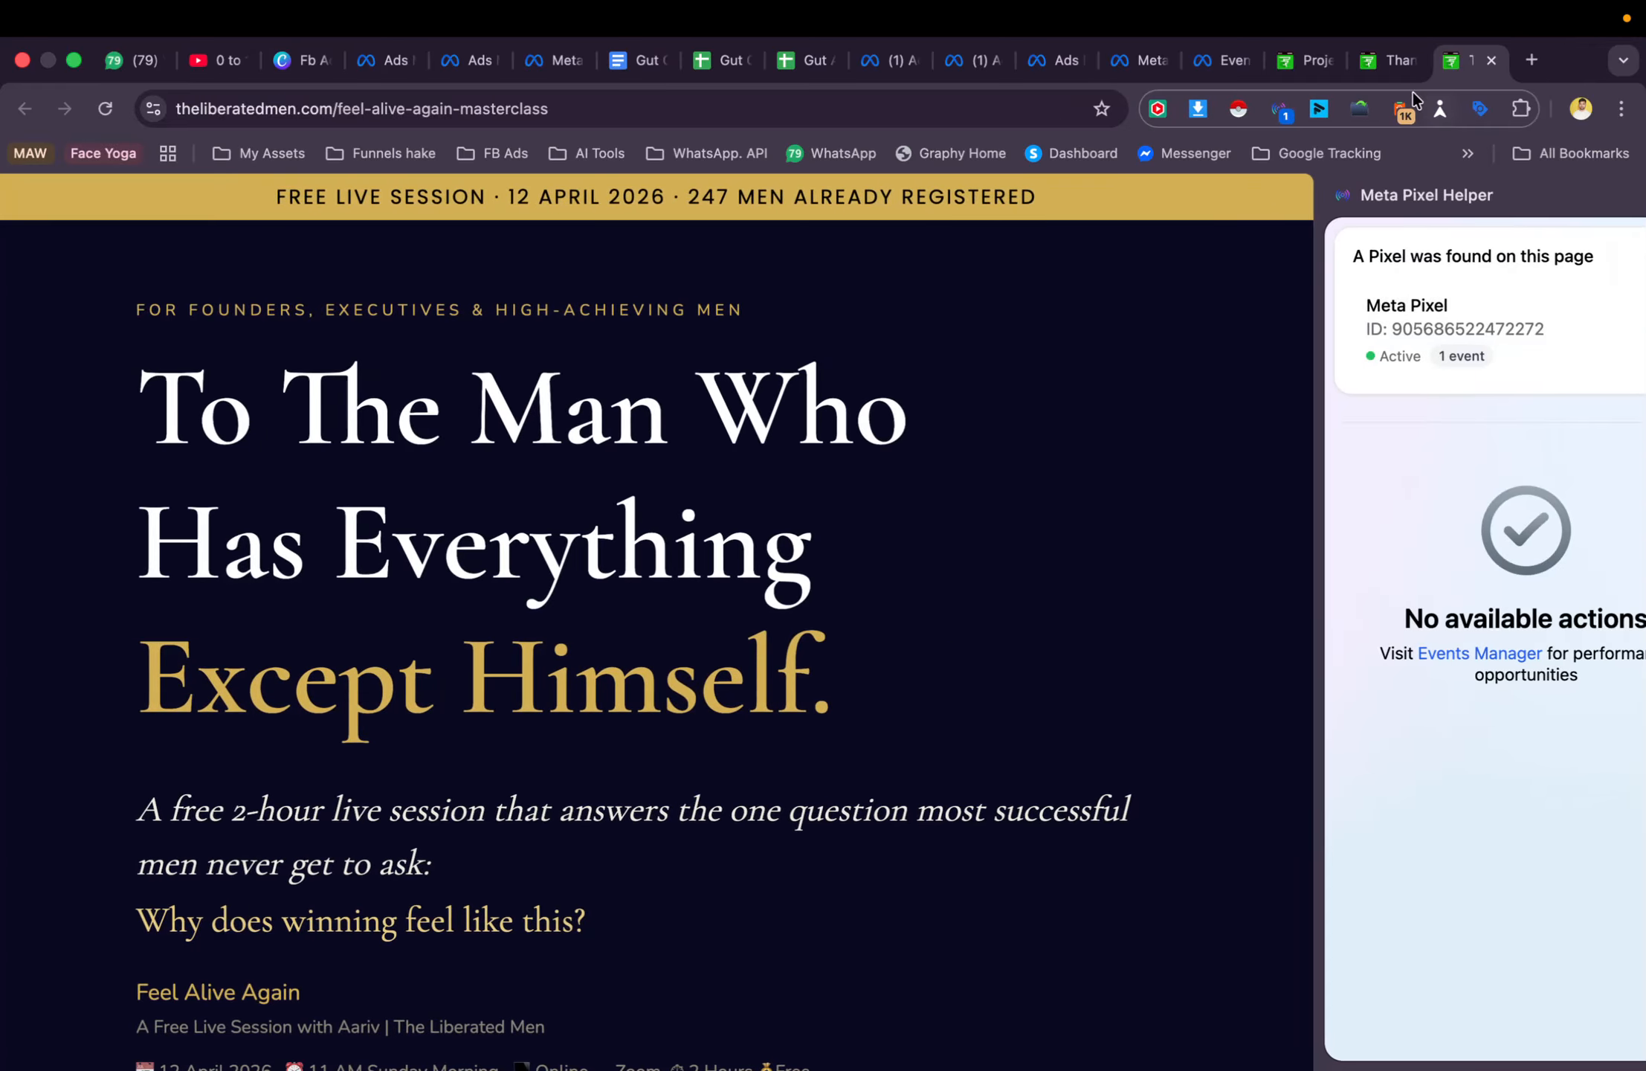
{"action": "left_click", "coordinate": [1387, 64]}
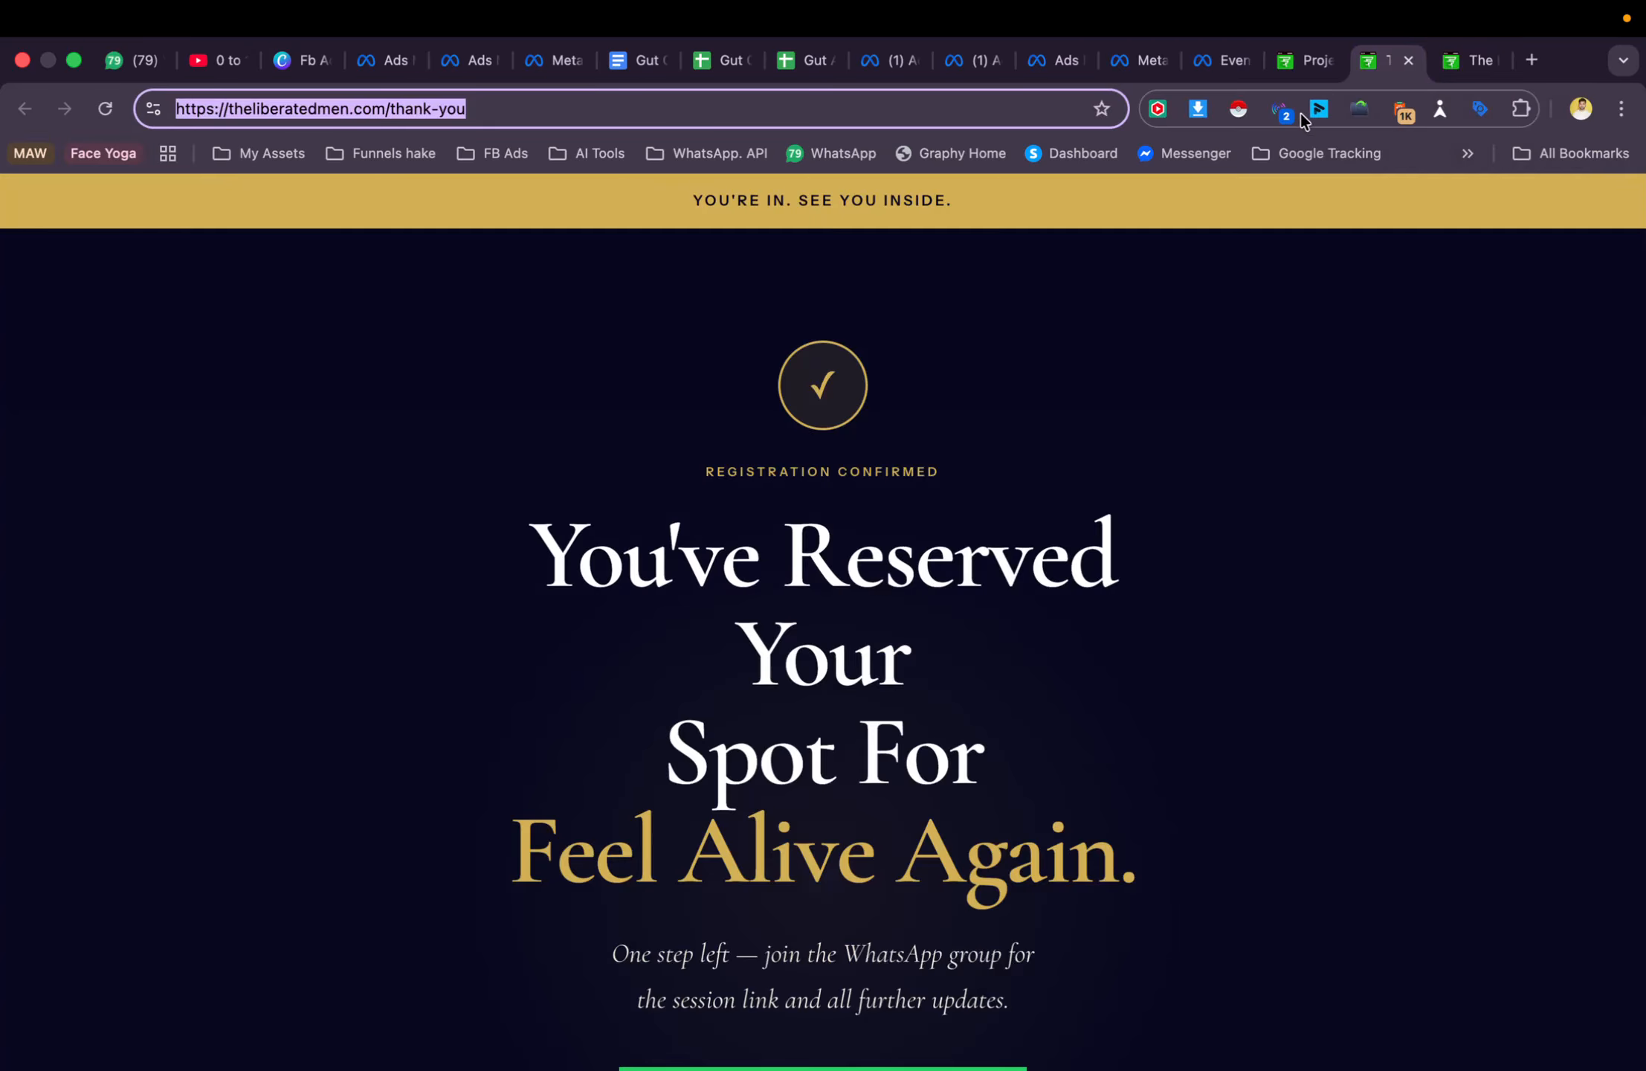
In the FlexiFunnels project's General Code, delete the Meta Pixel script from the Head retargeting code and save the update
{"action": "left_click", "coordinate": [1309, 61]}
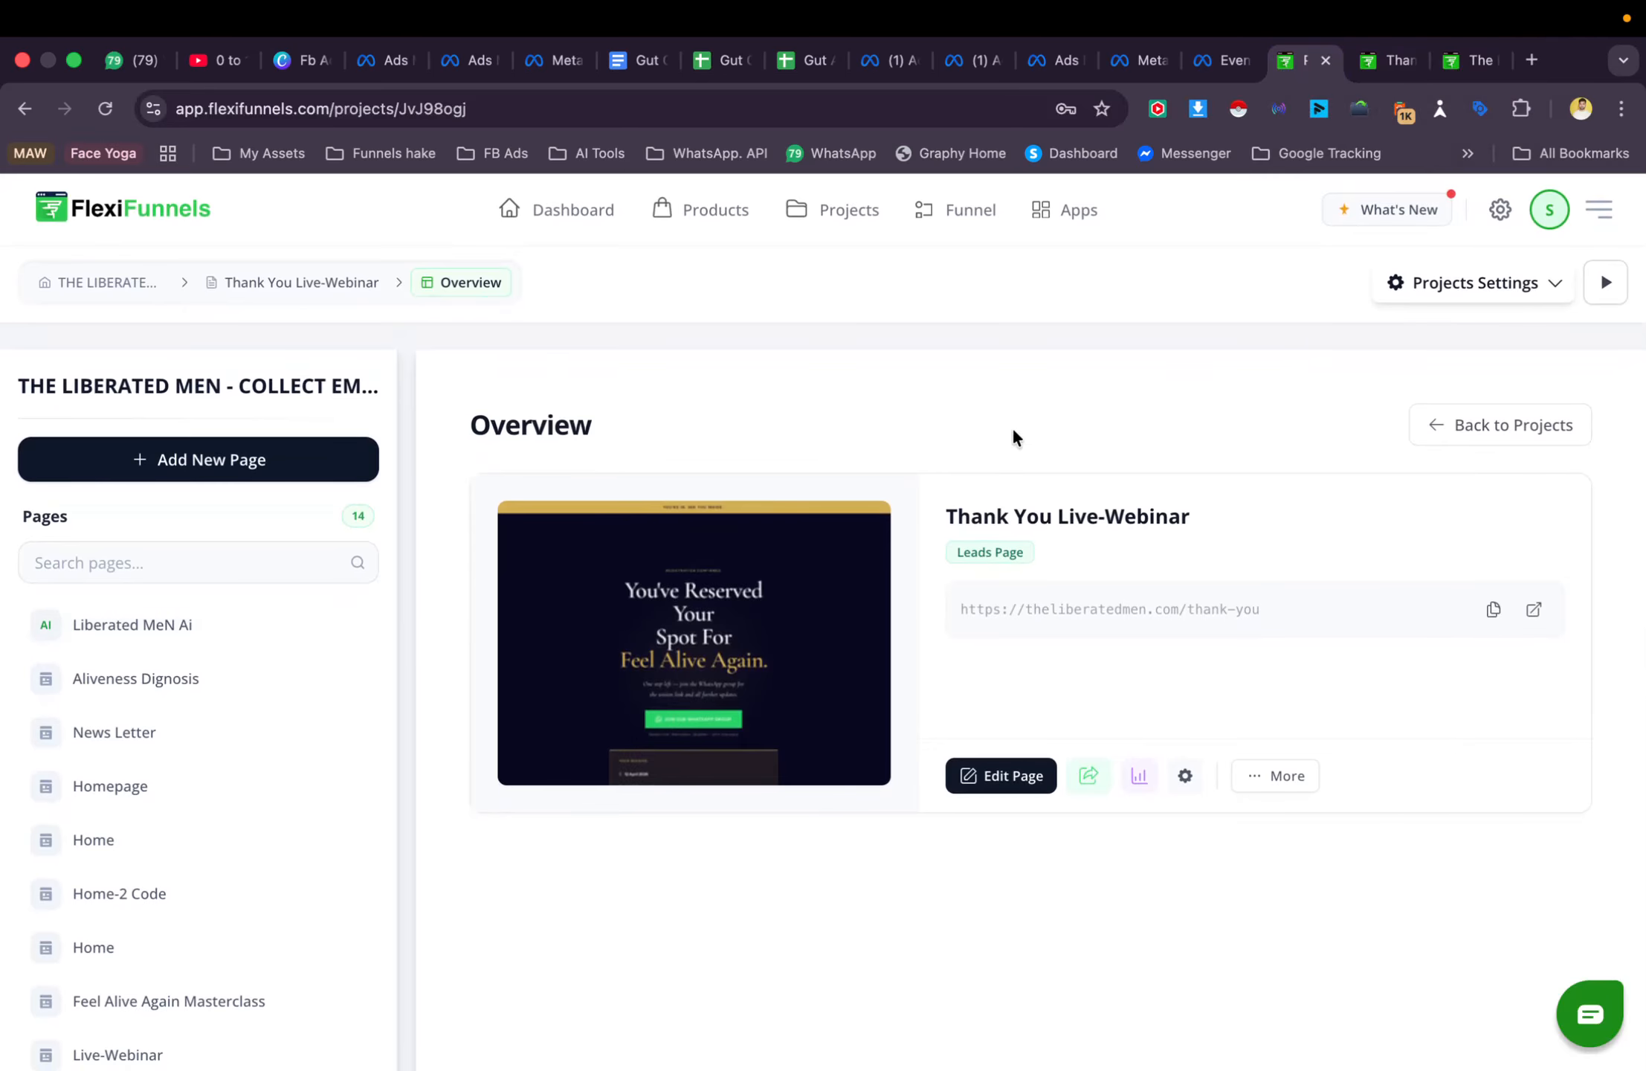
{"action": "left_click", "coordinate": [1507, 301]}
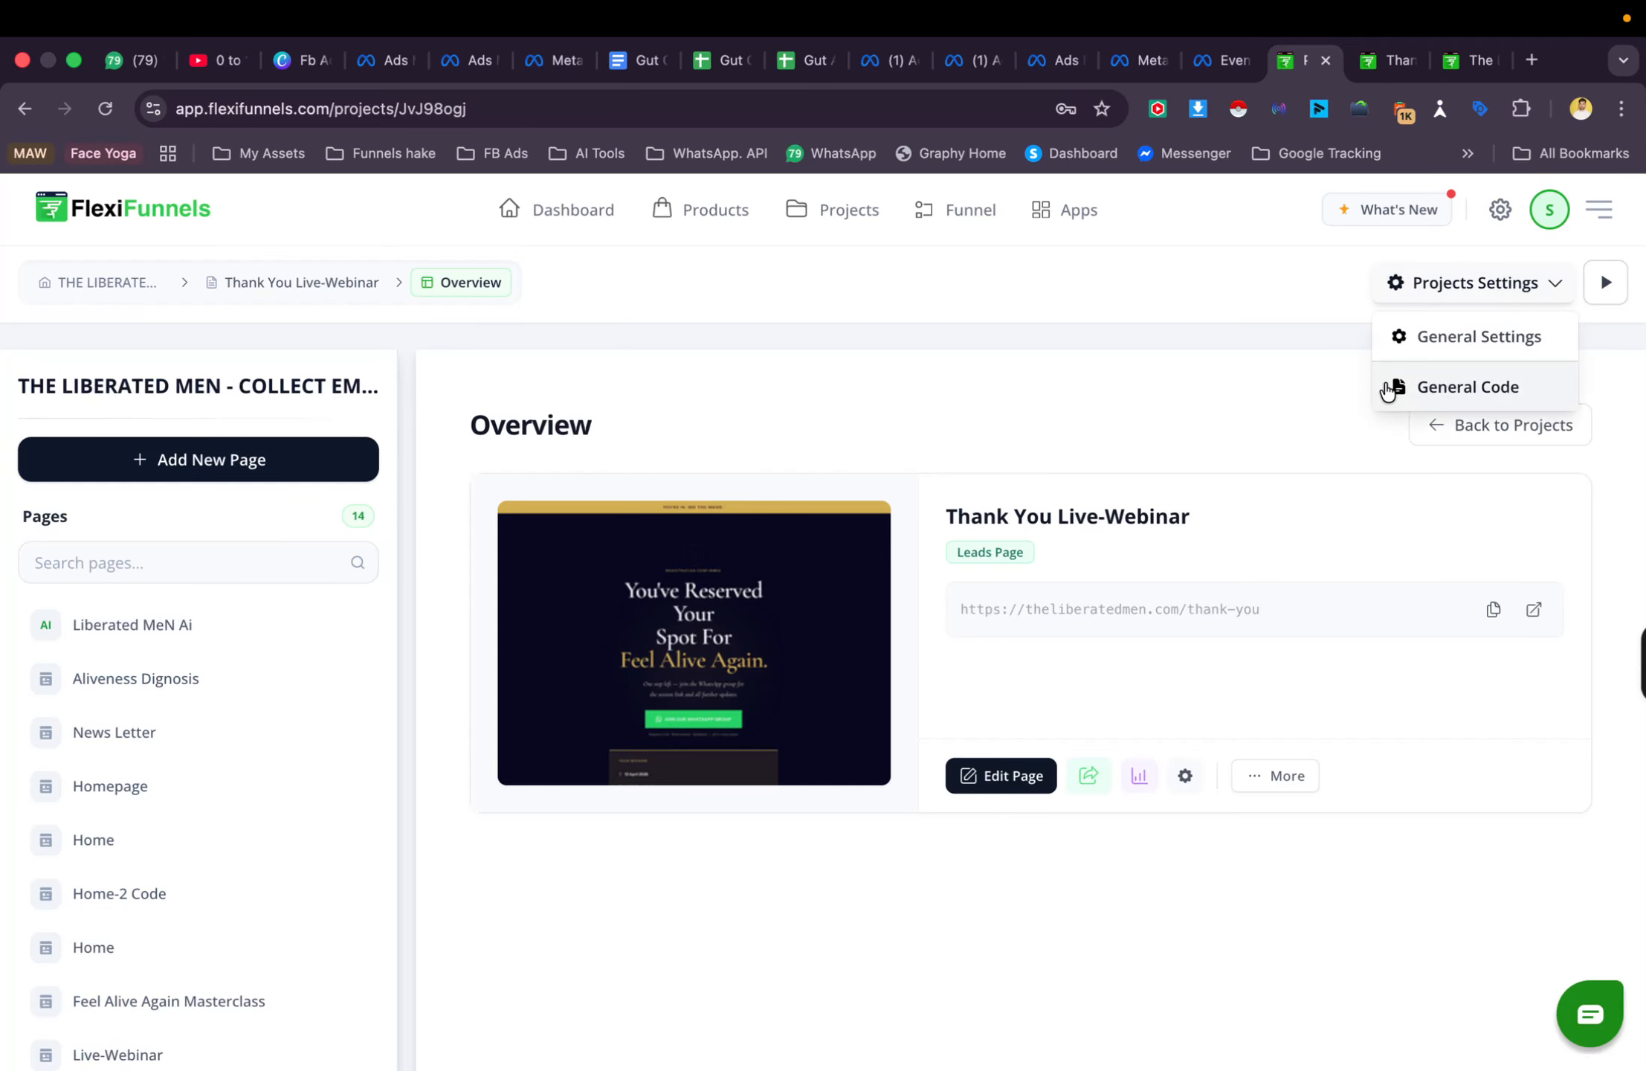
{"action": "left_click", "coordinate": [1467, 388]}
{"action": "scroll", "coordinate": [753, 746], "scroll_direction": "down", "scroll_amount": 5}
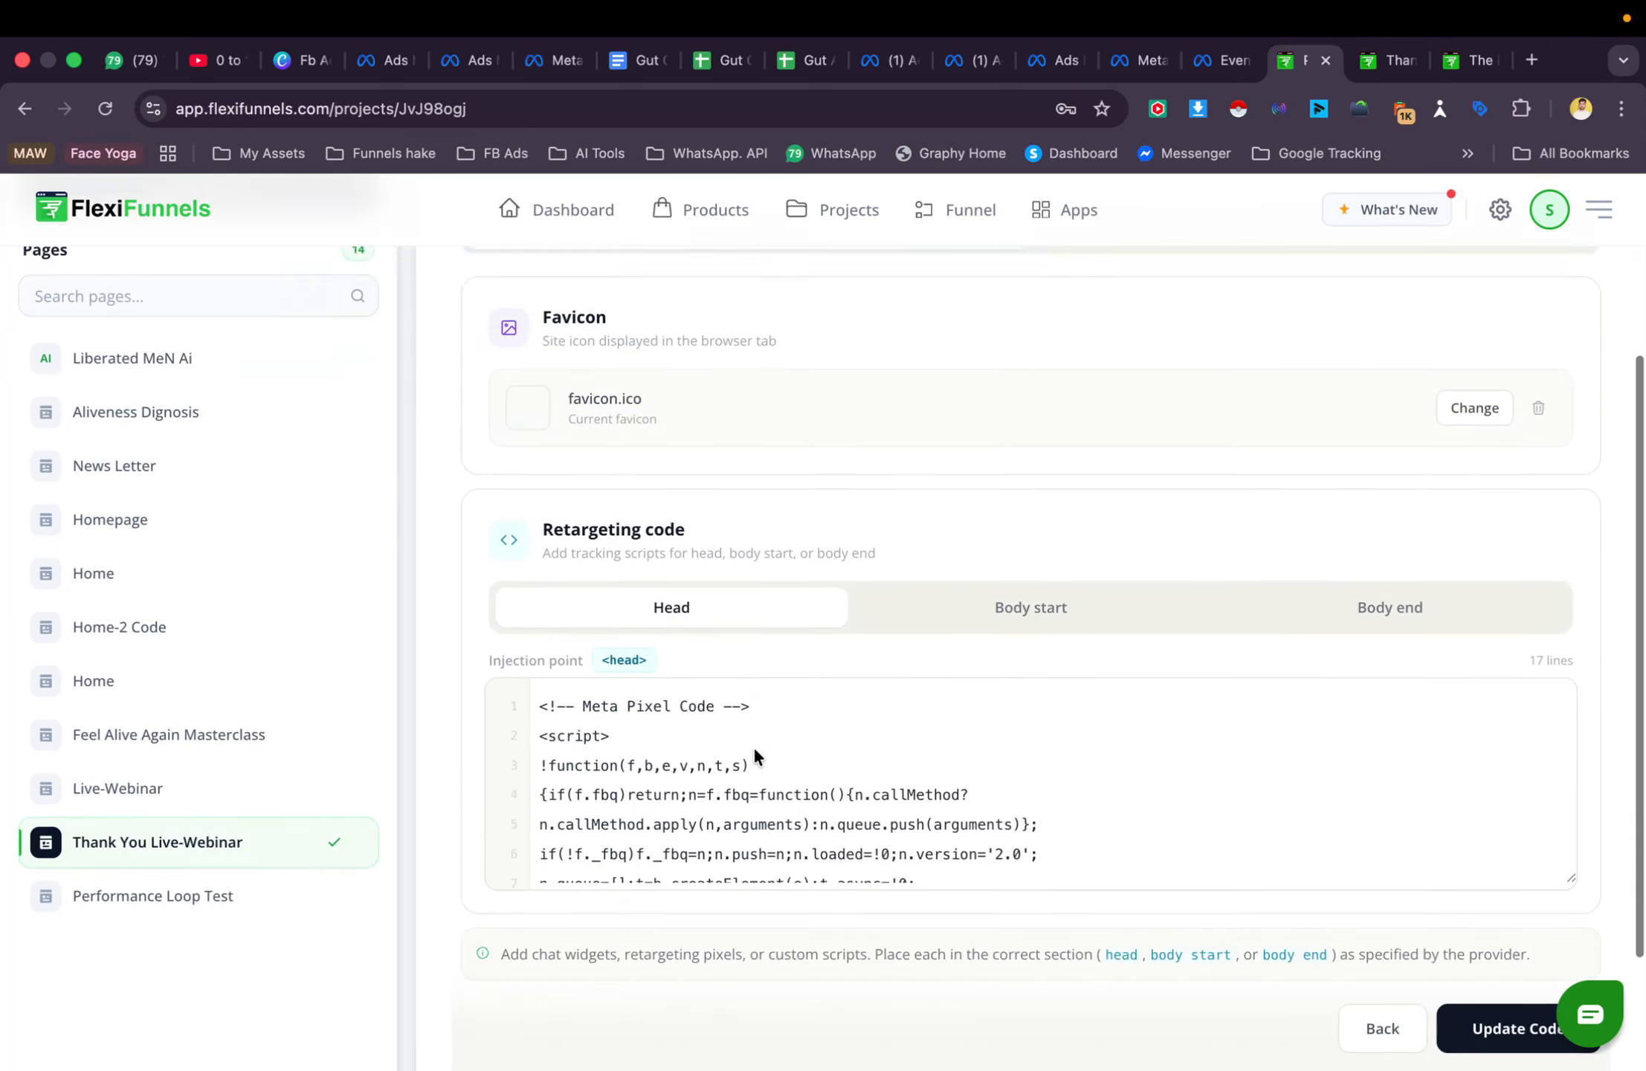
{"action": "key", "text": "BackSpace"}
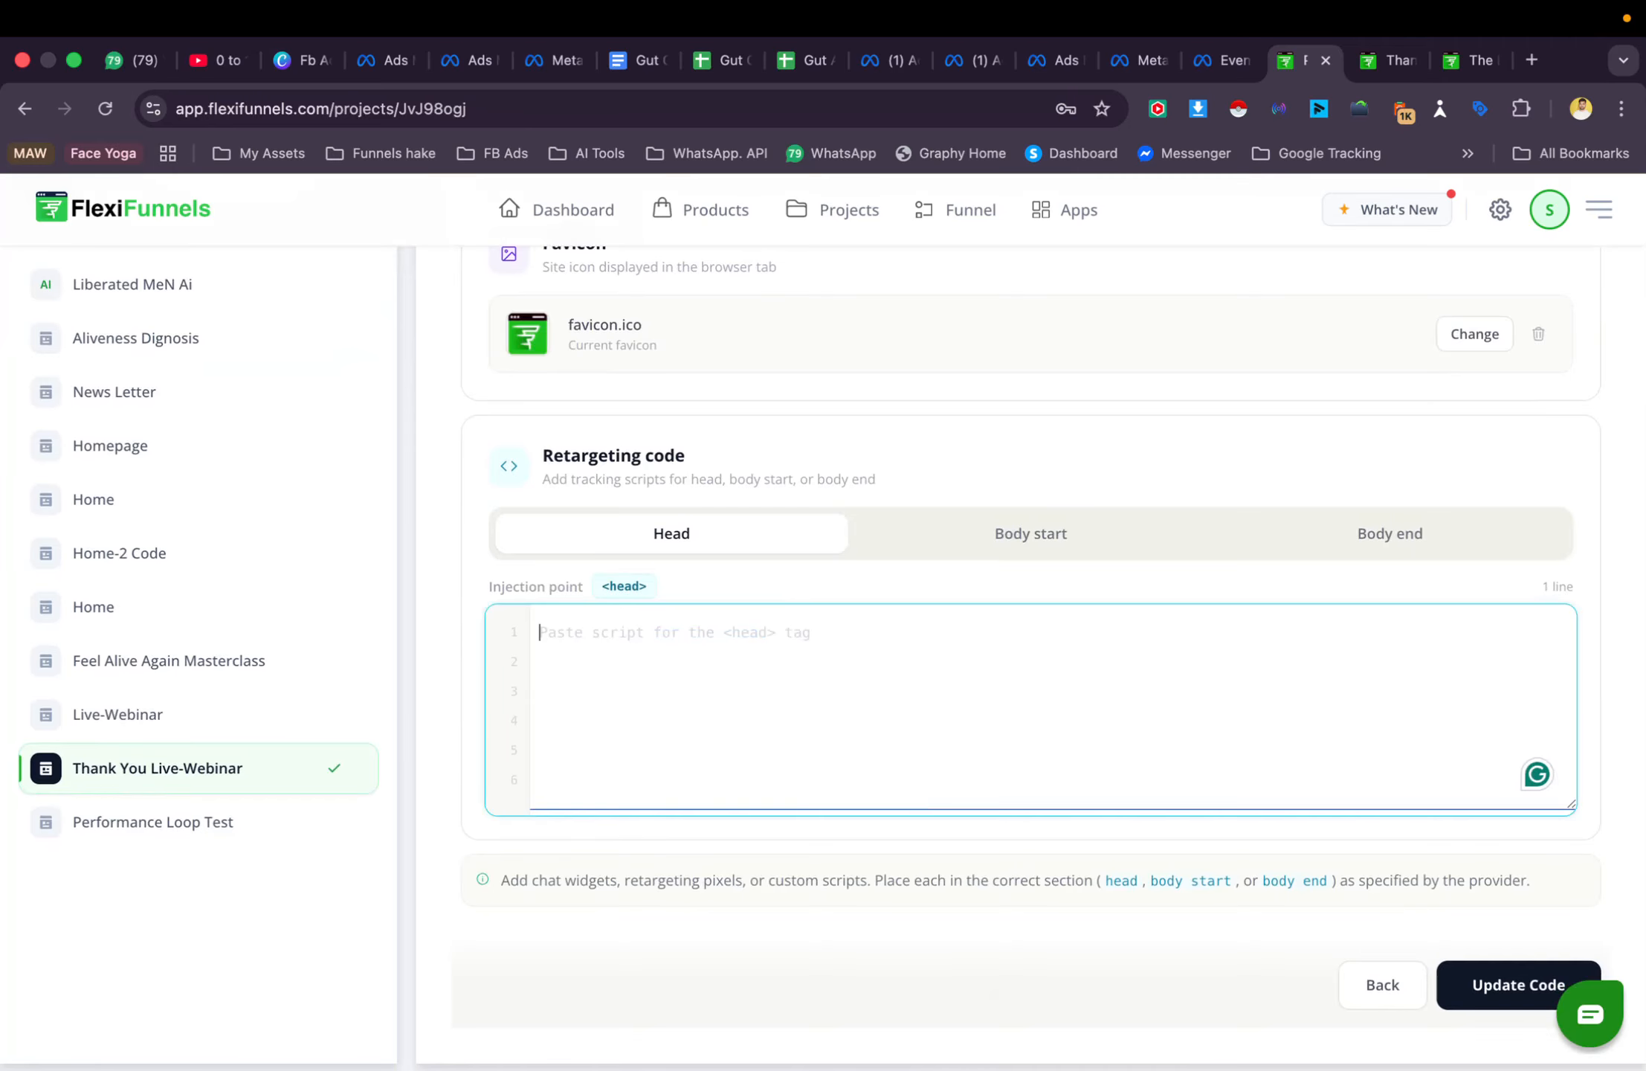
{"action": "left_click", "coordinate": [1510, 986]}
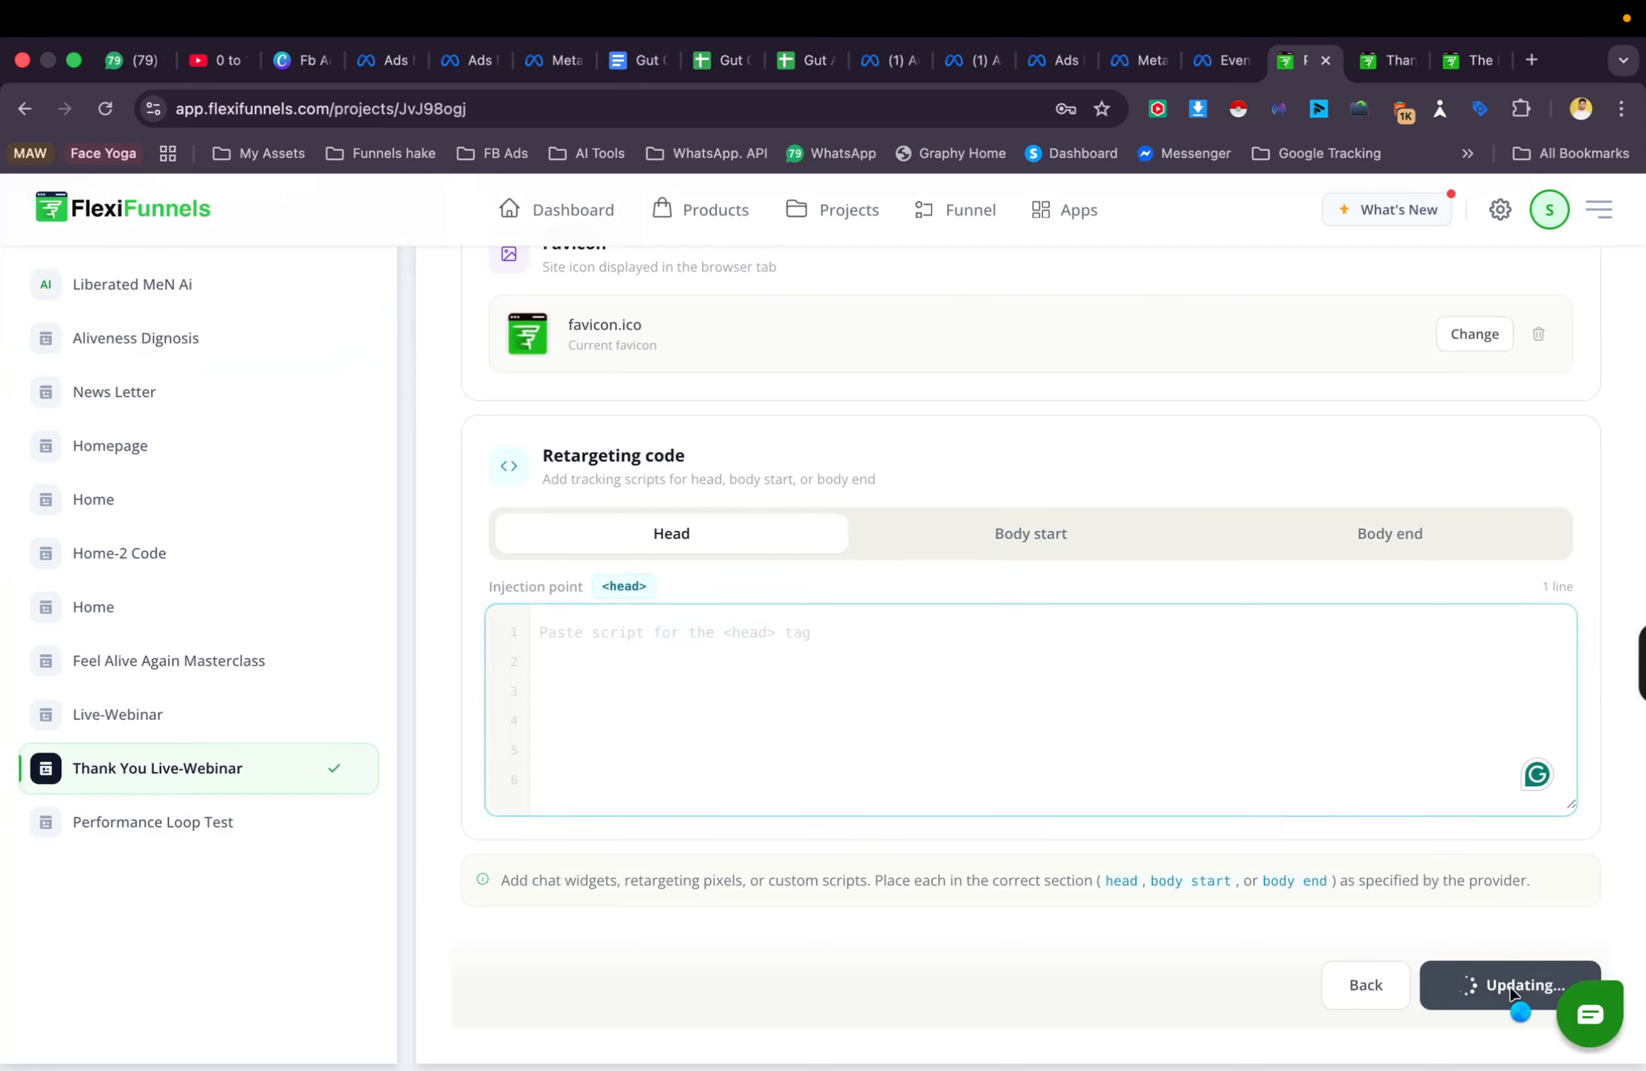
{"action": "scroll", "coordinate": [1029, 646], "scroll_direction": "down", "scroll_amount": 2}
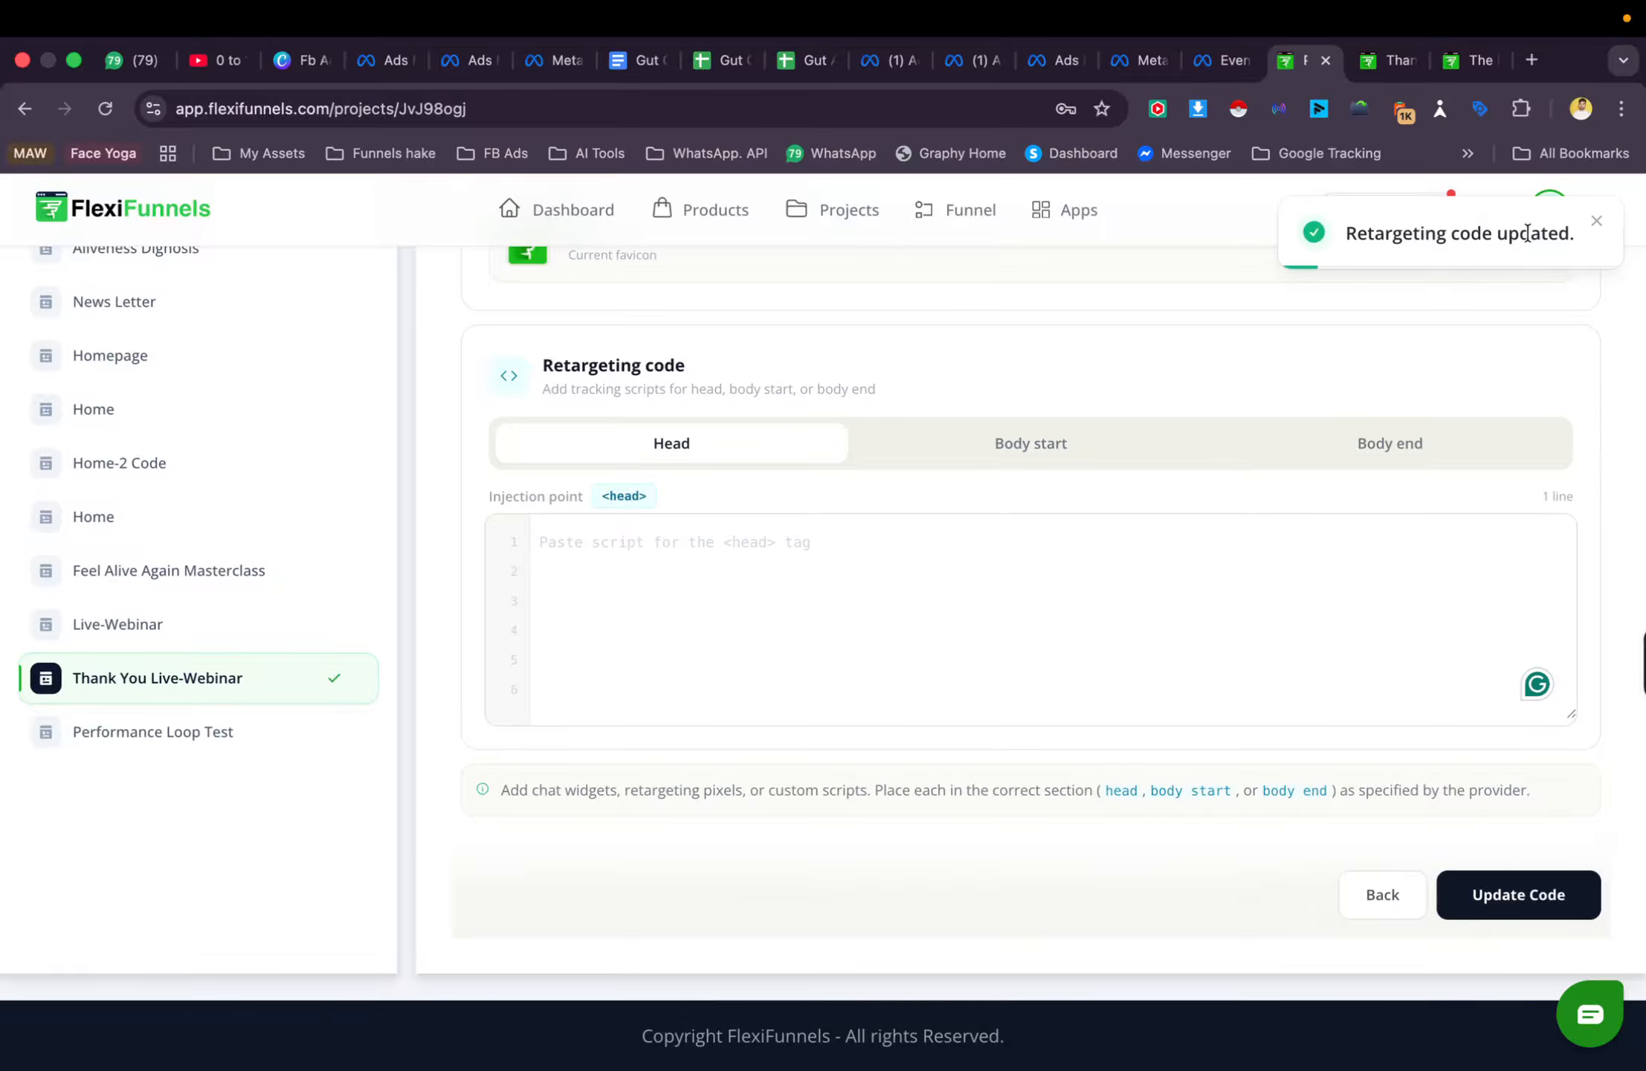
Check the feel-alive-again-masterclass landing page for pixels with Meta Pixel Helper
{"action": "left_click", "coordinate": [1471, 60]}
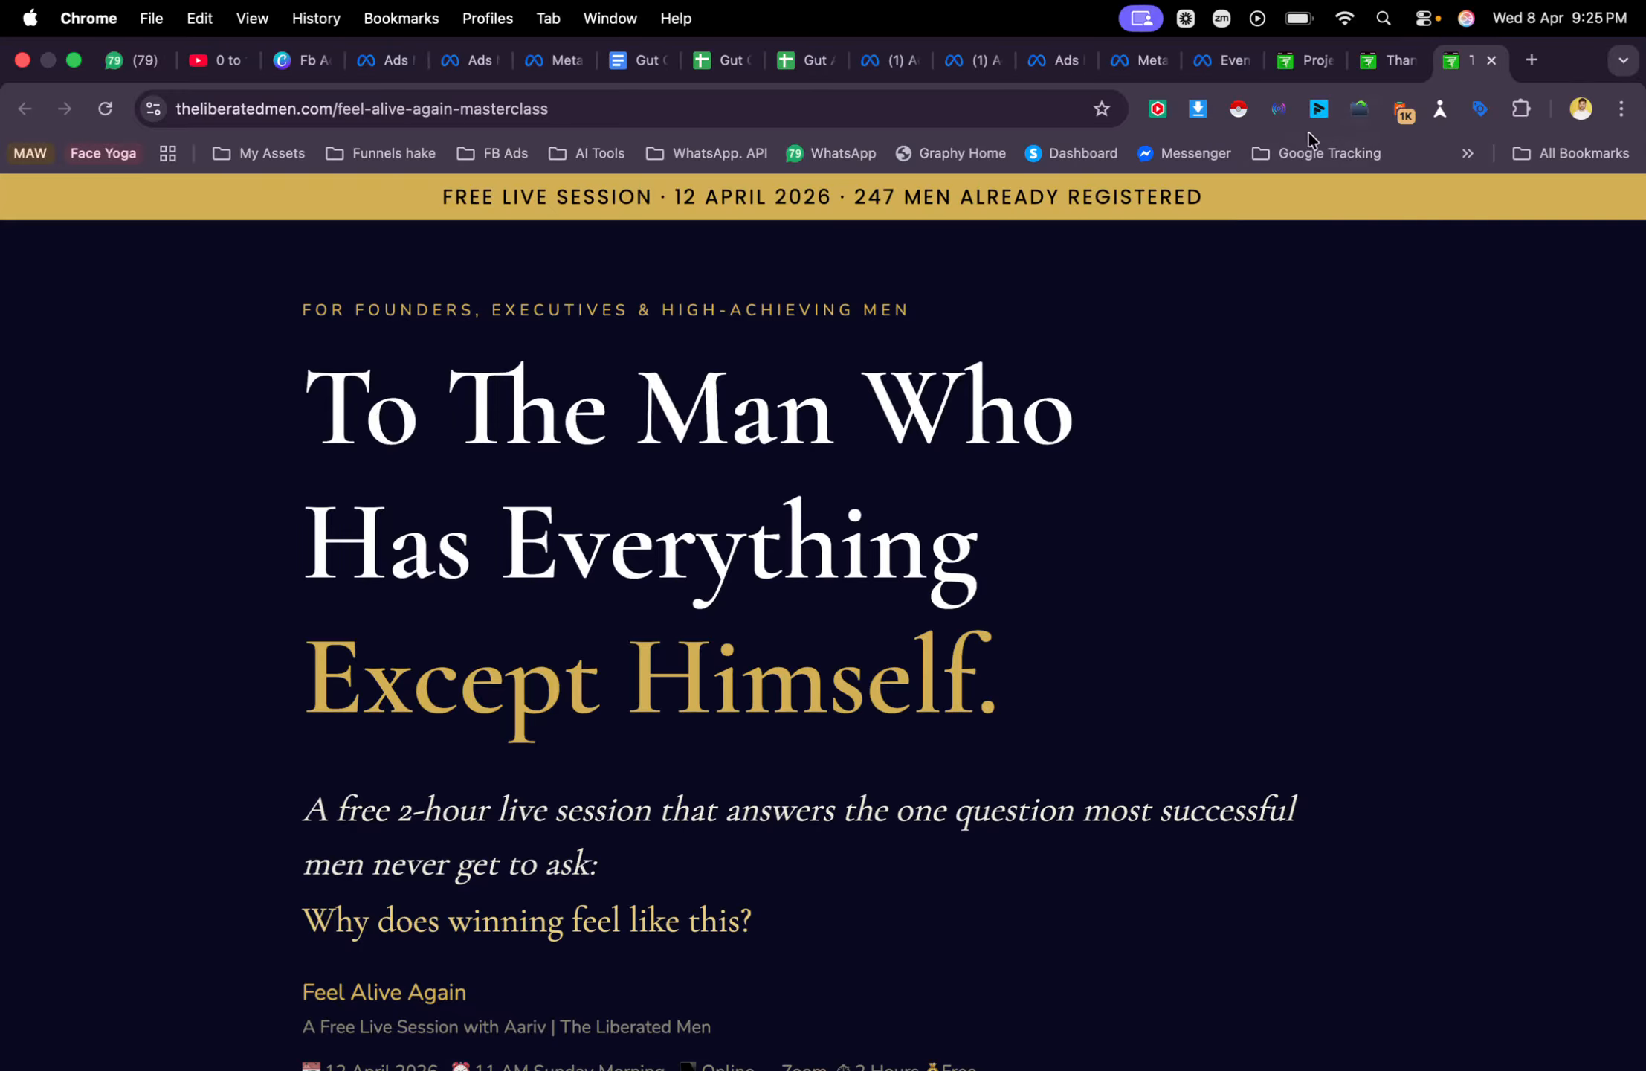
{"action": "left_click", "coordinate": [1279, 109]}
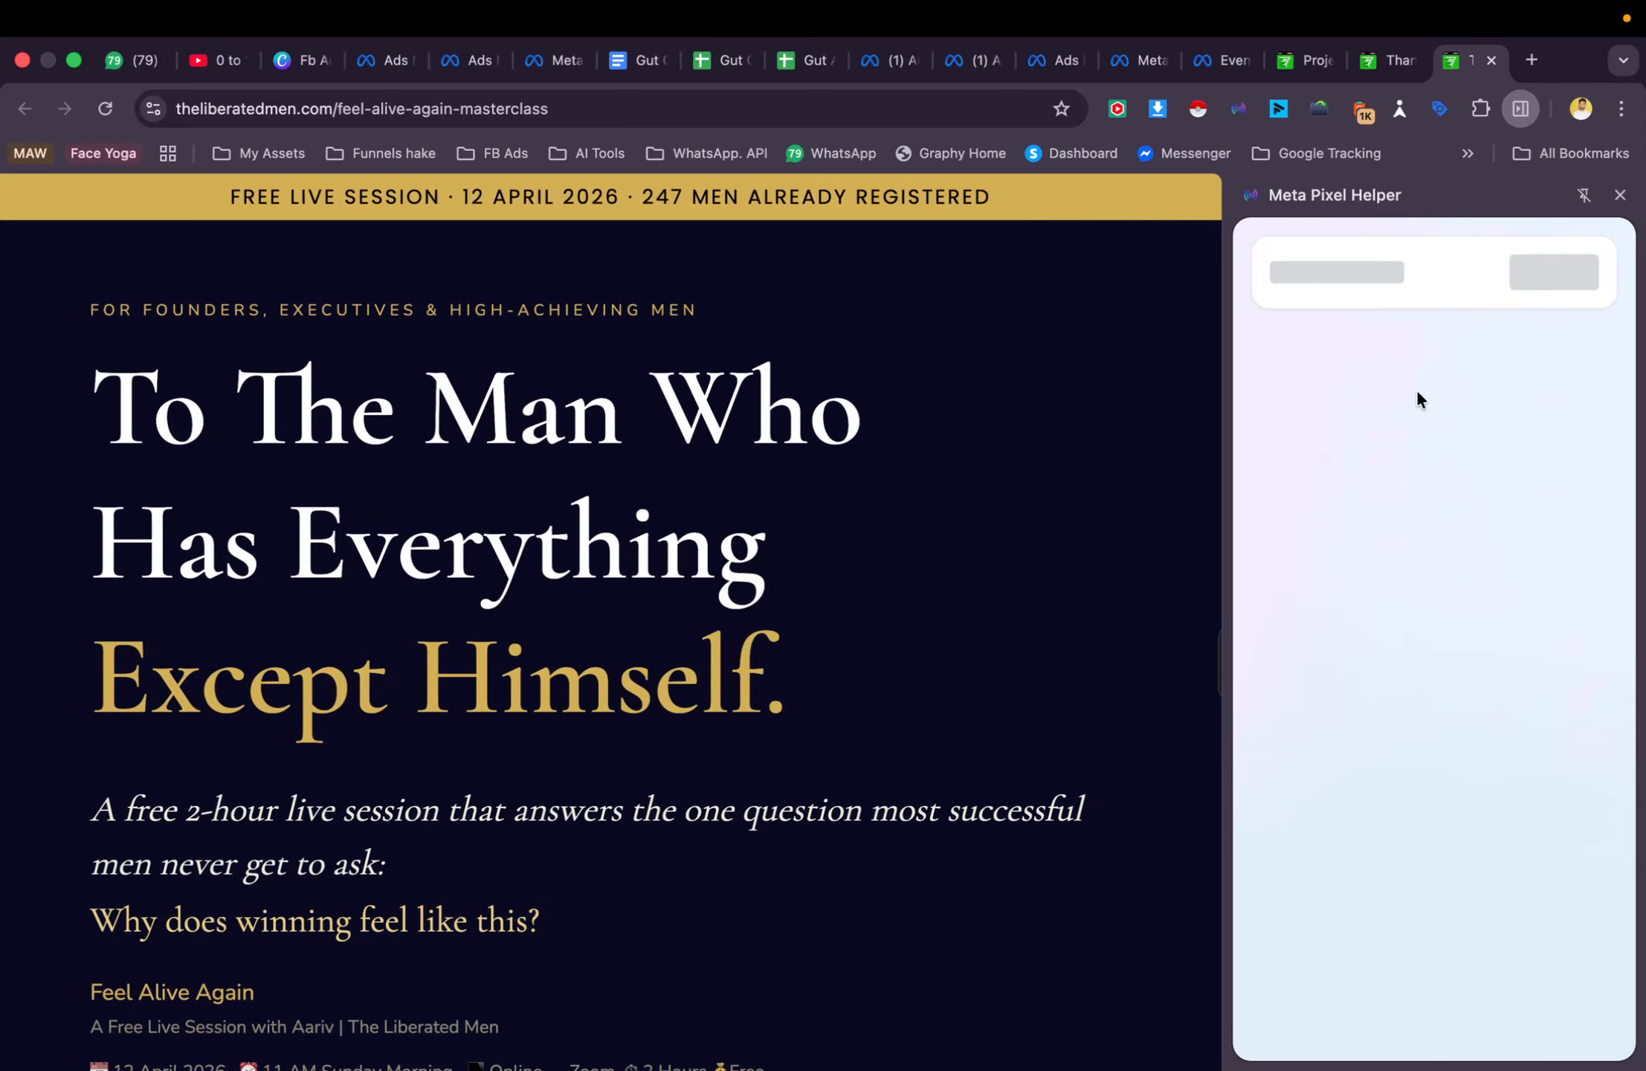
{"action": "left_click", "coordinate": [1613, 198]}
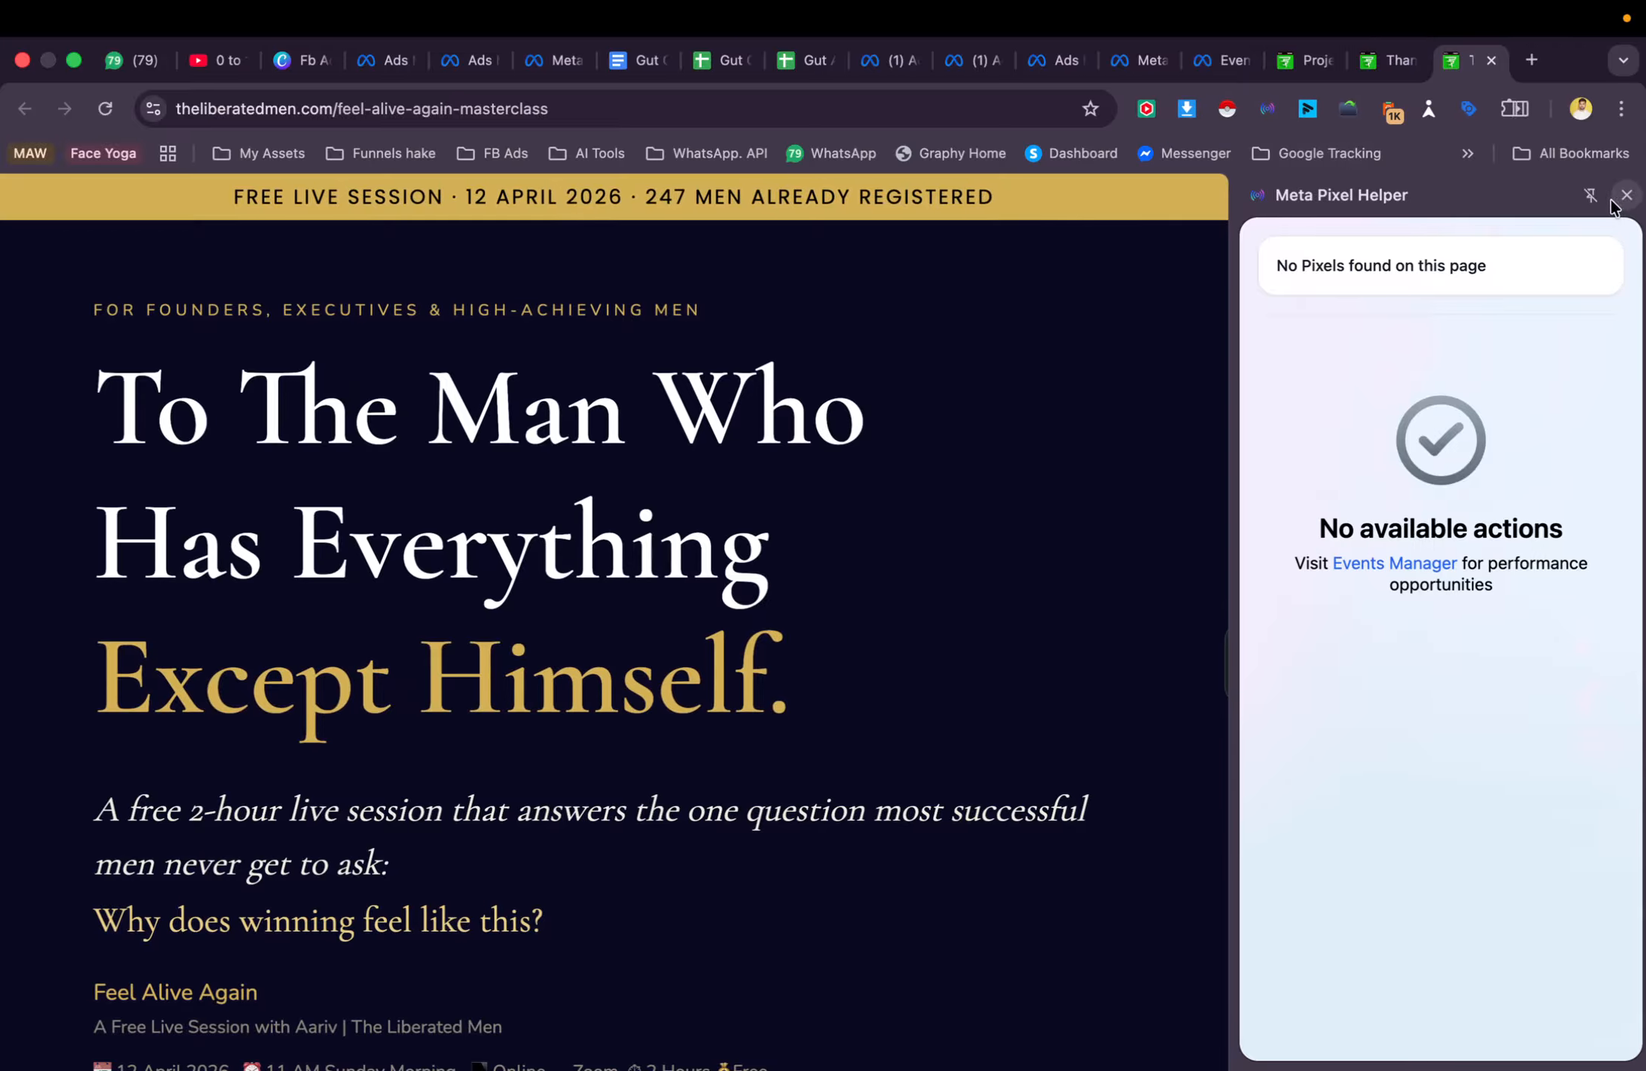
Add a new Facebook connection under FlexiFunnels' Conversion API integrations and open its settings
{"action": "left_click", "coordinate": [1298, 61]}
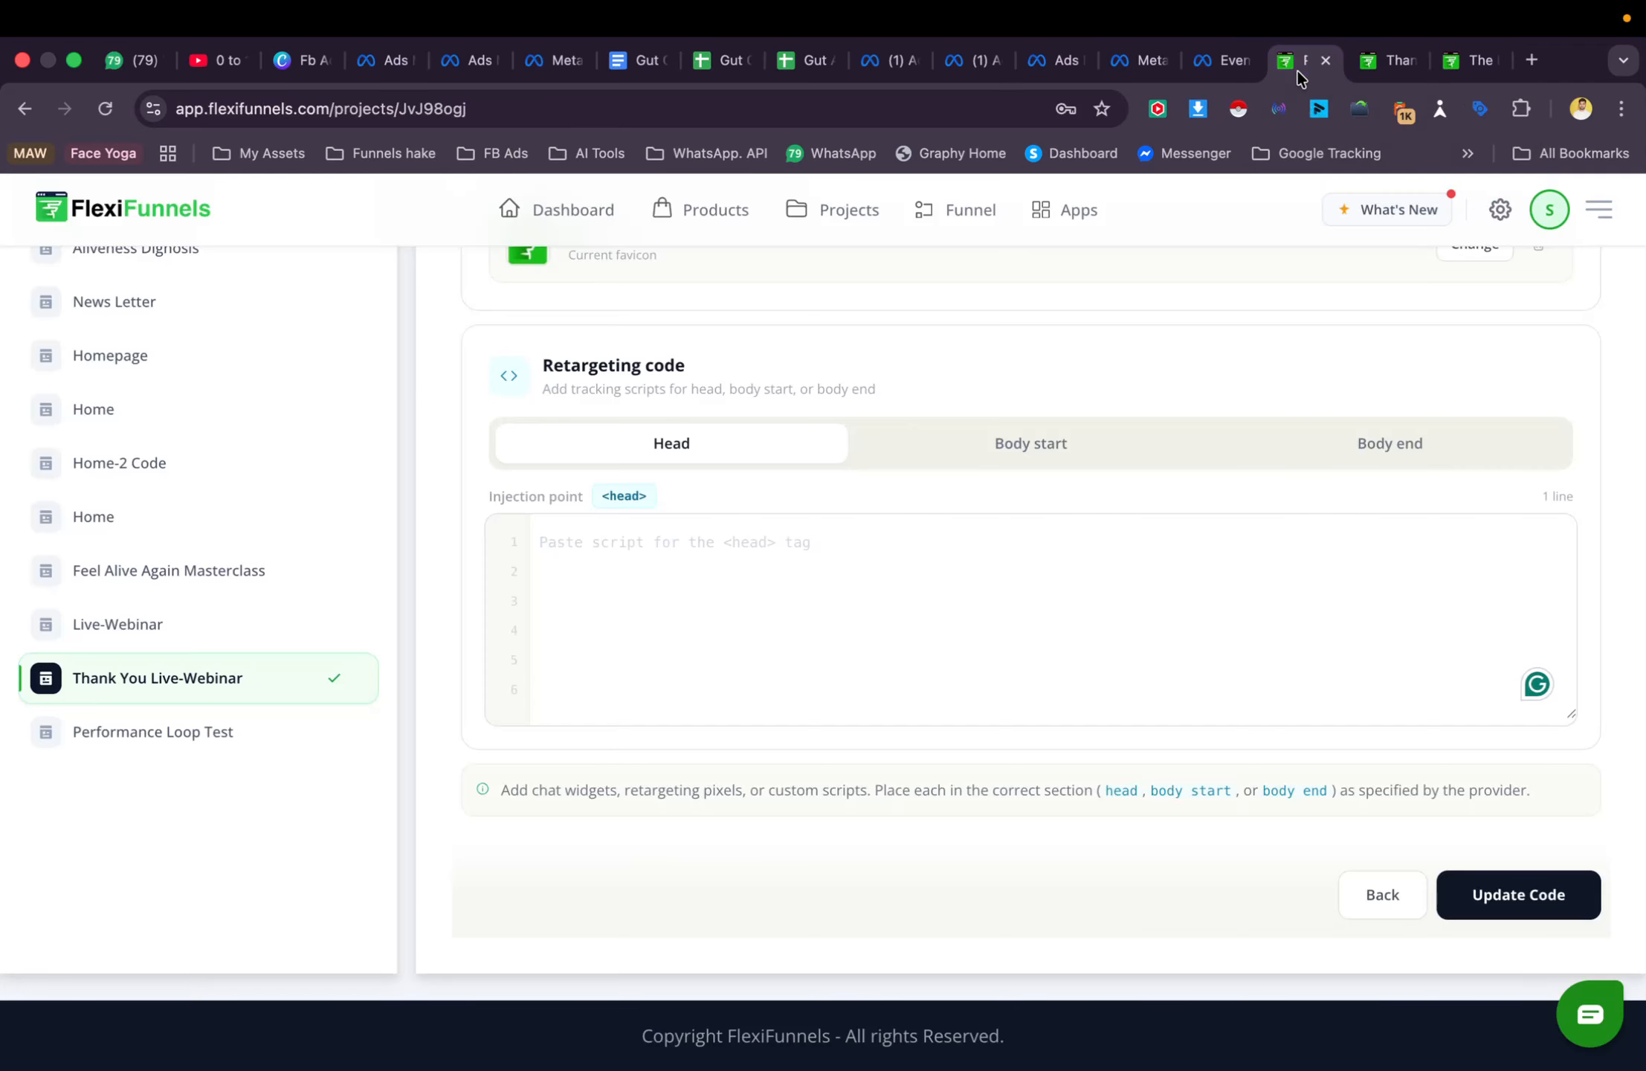
{"action": "left_click", "coordinate": [1499, 212]}
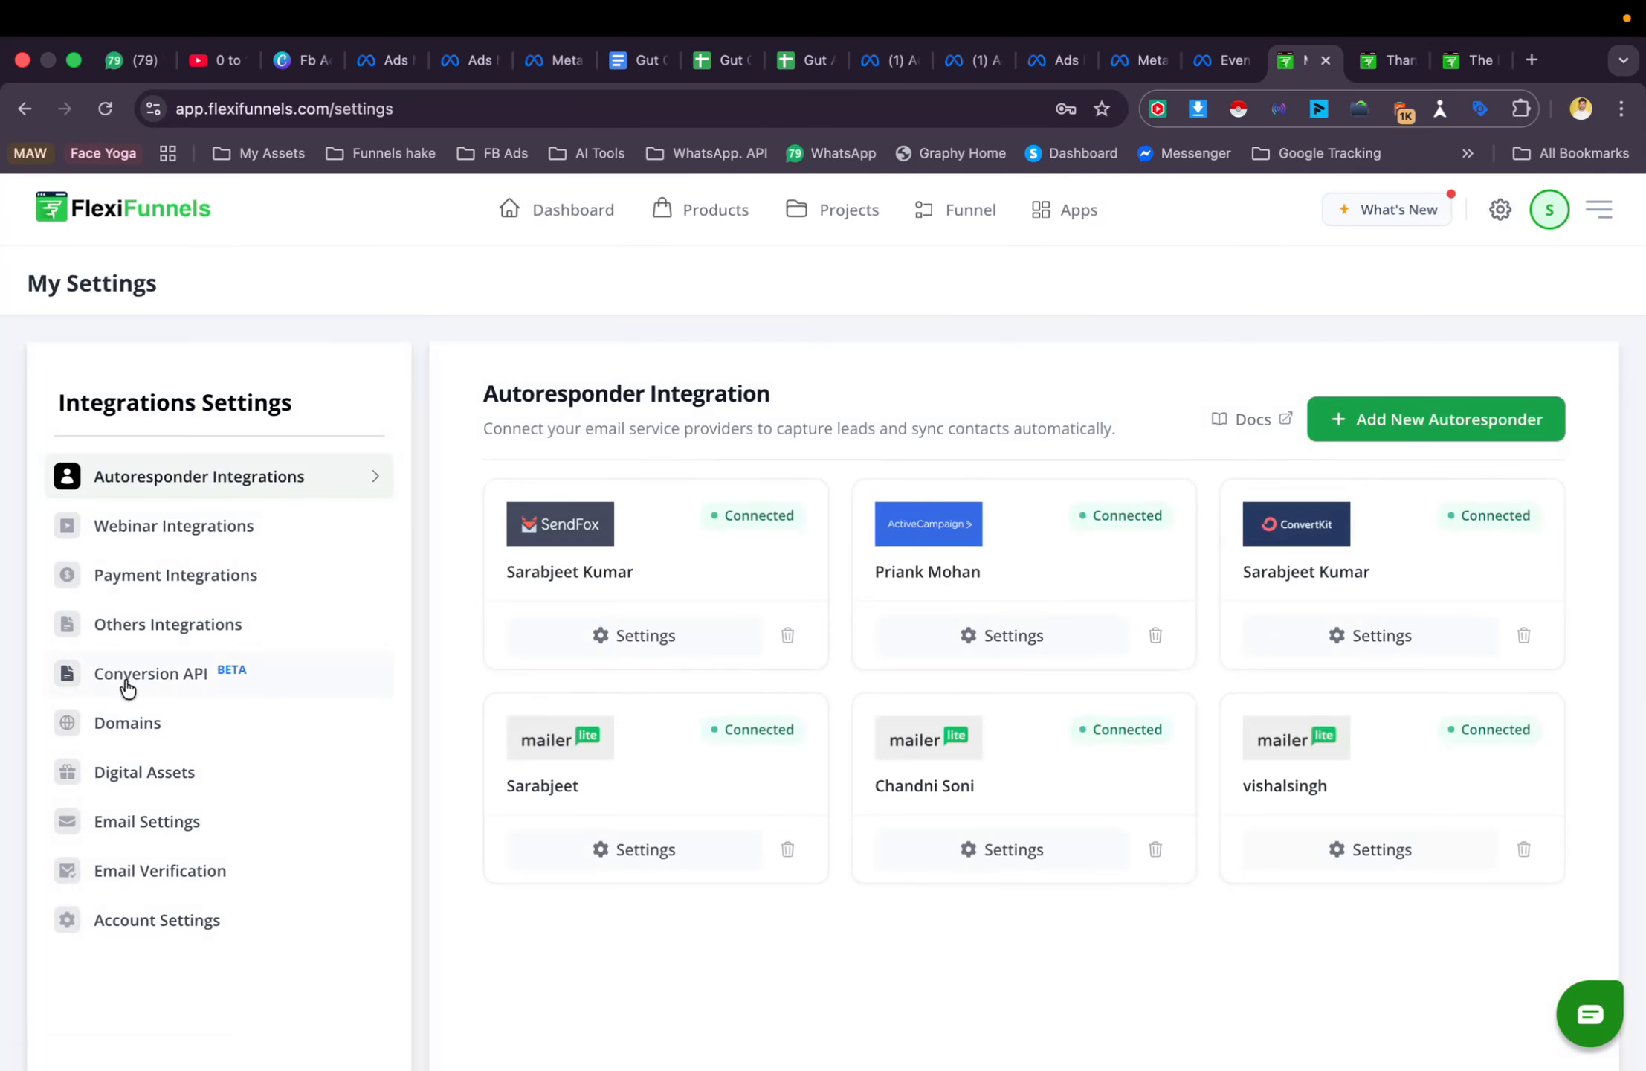
{"action": "left_click", "coordinate": [125, 678]}
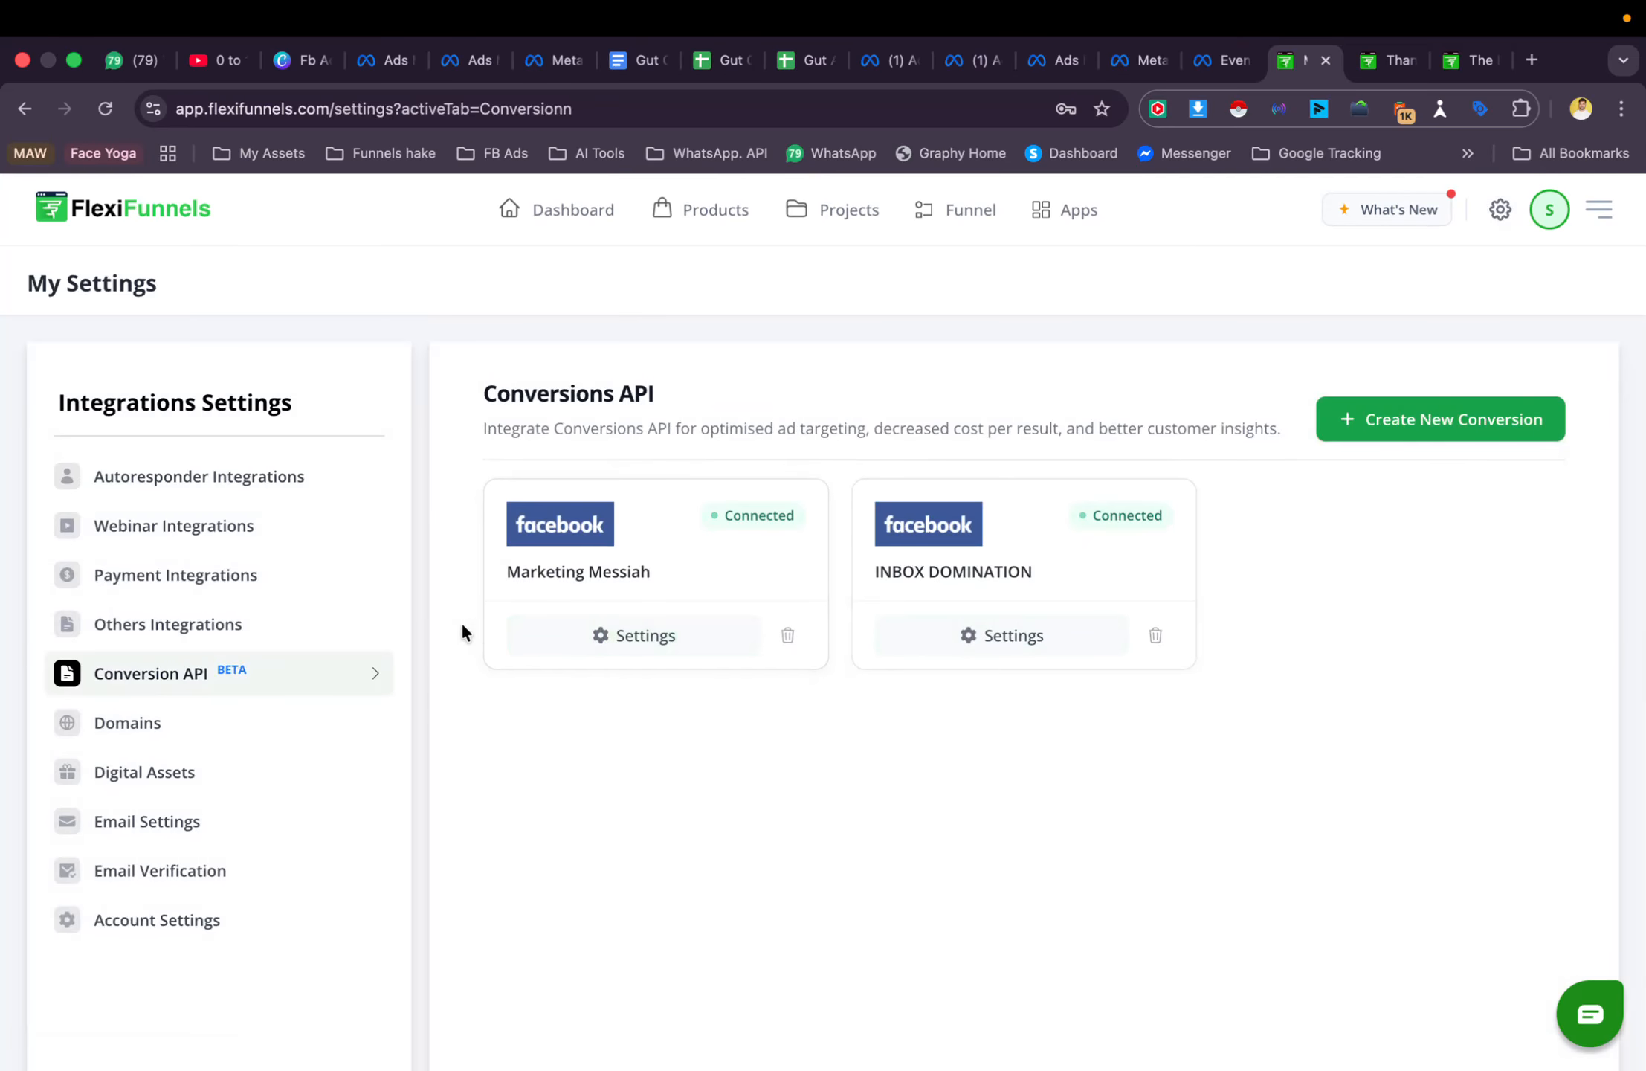
{"action": "left_click", "coordinate": [1432, 433]}
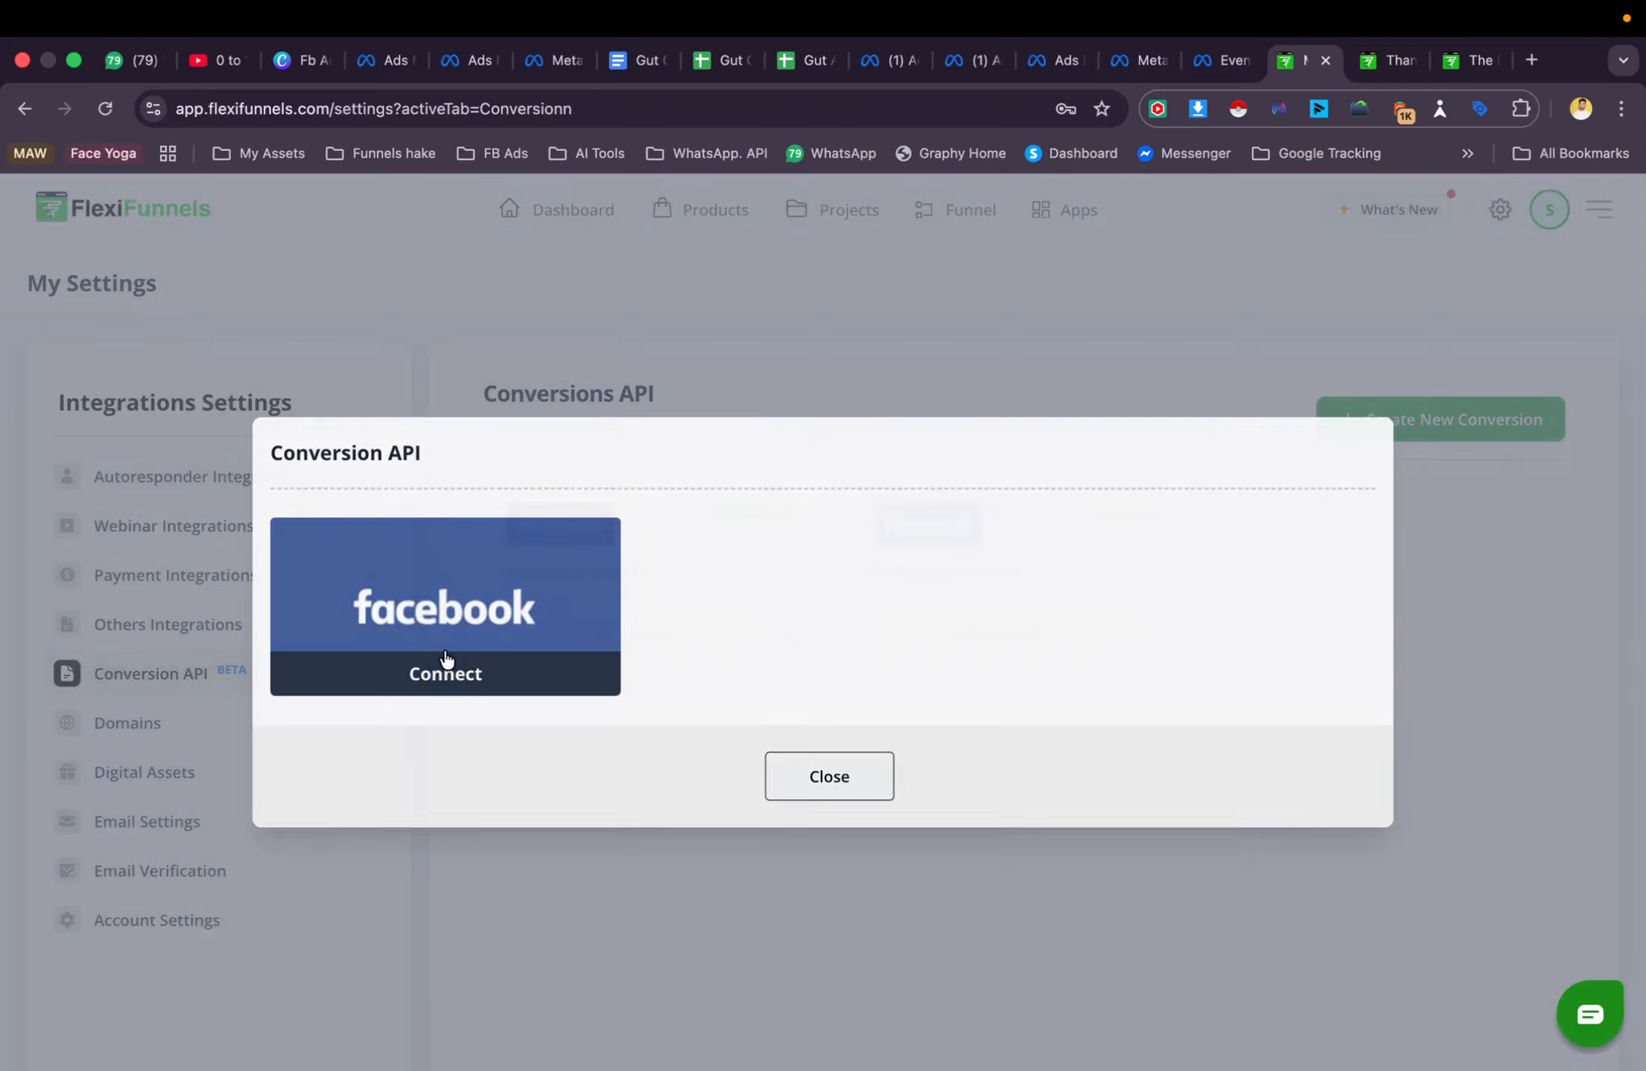
{"action": "left_click", "coordinate": [445, 662]}
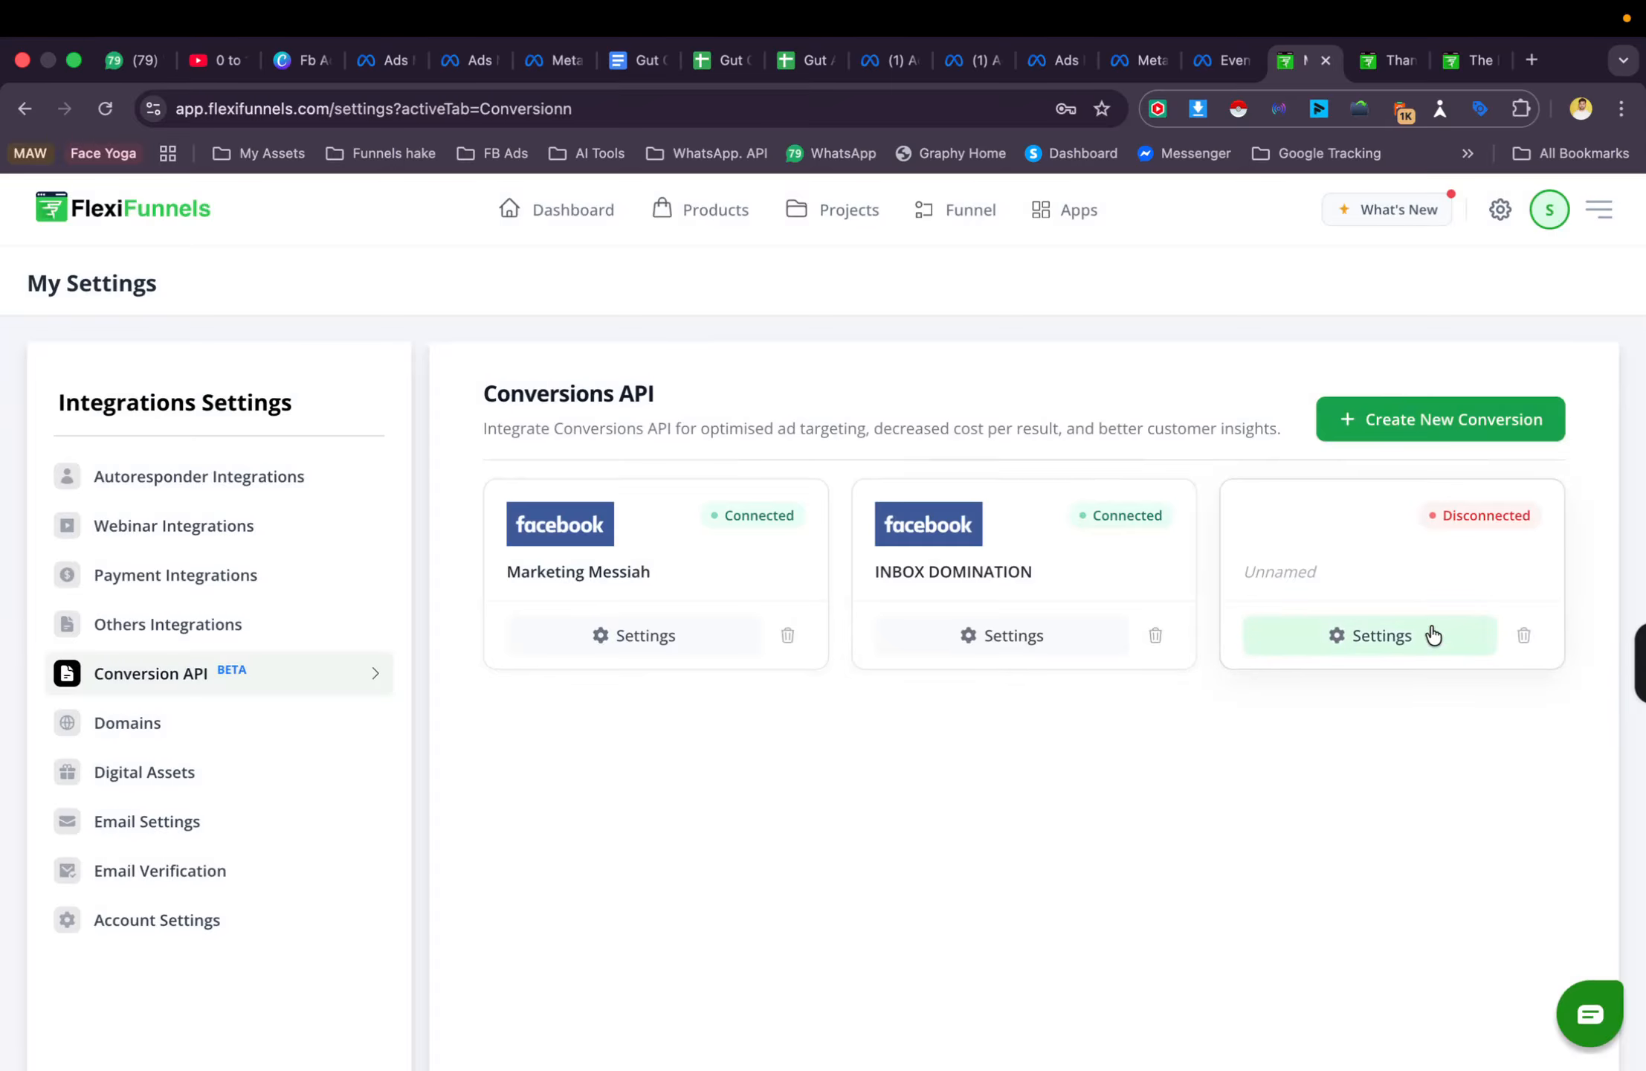
{"action": "left_click", "coordinate": [1345, 638]}
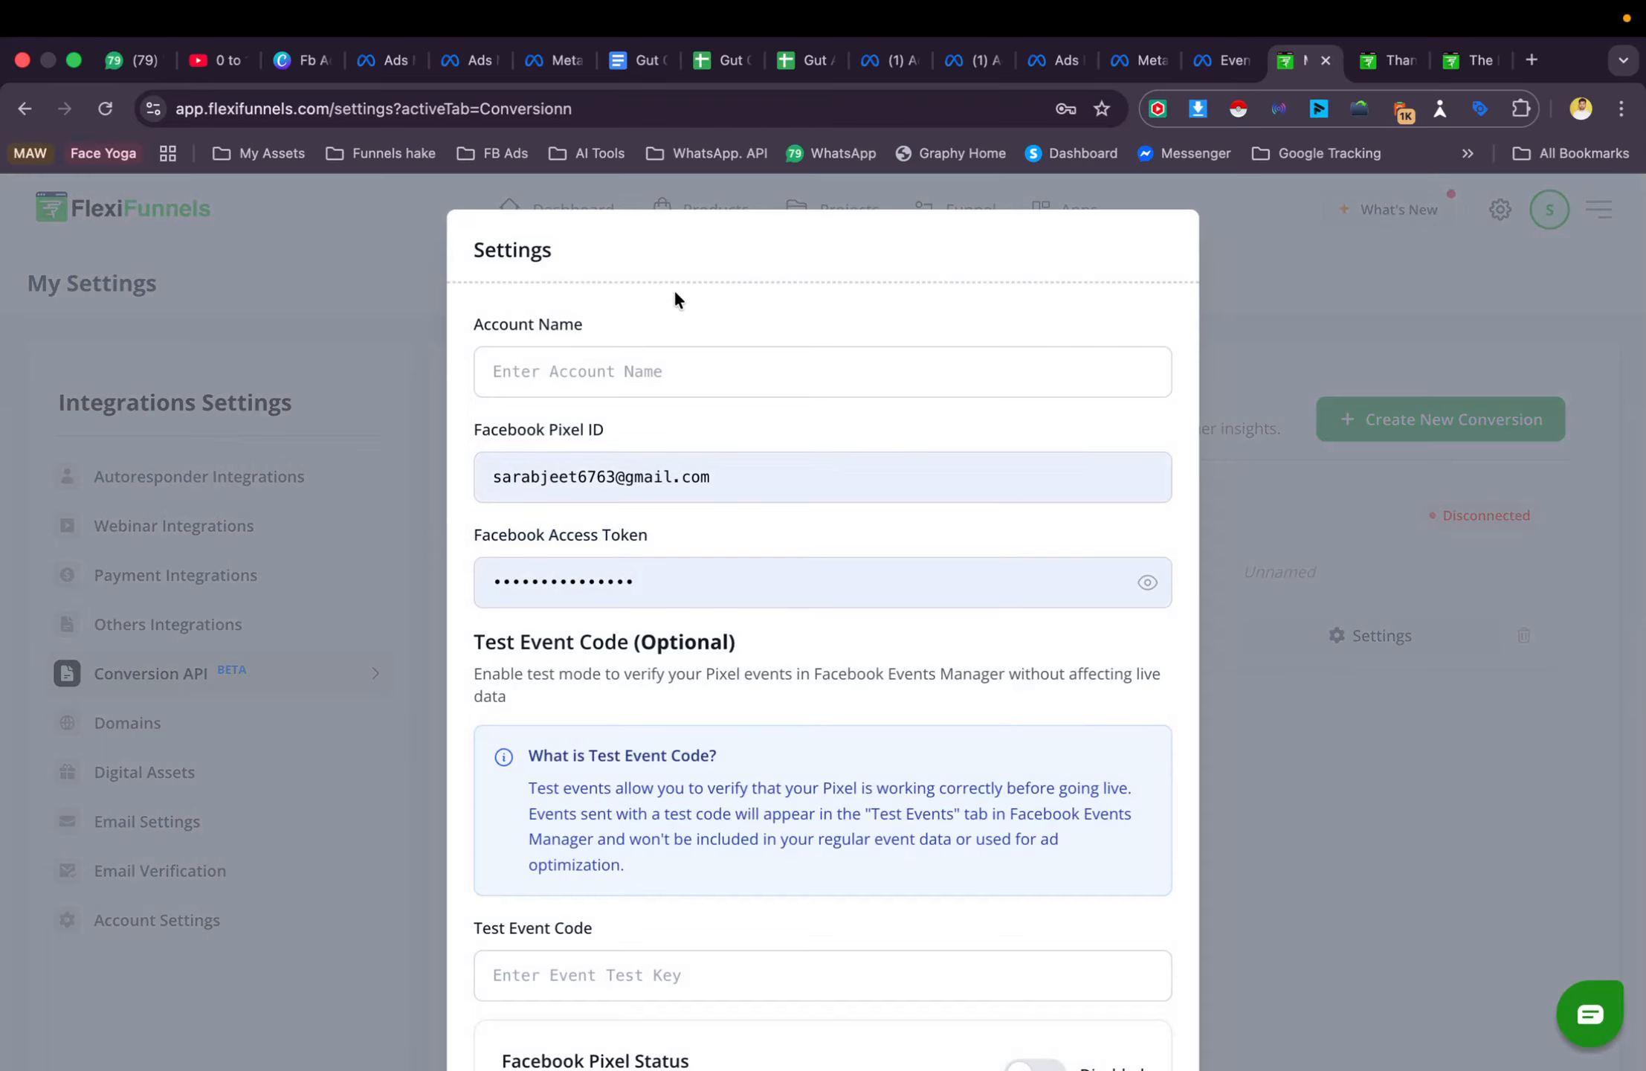
Copy "theliberatedmen" from the landing page's address and enter it as the new Facebook connection's account name
{"action": "left_click", "coordinate": [618, 375]}
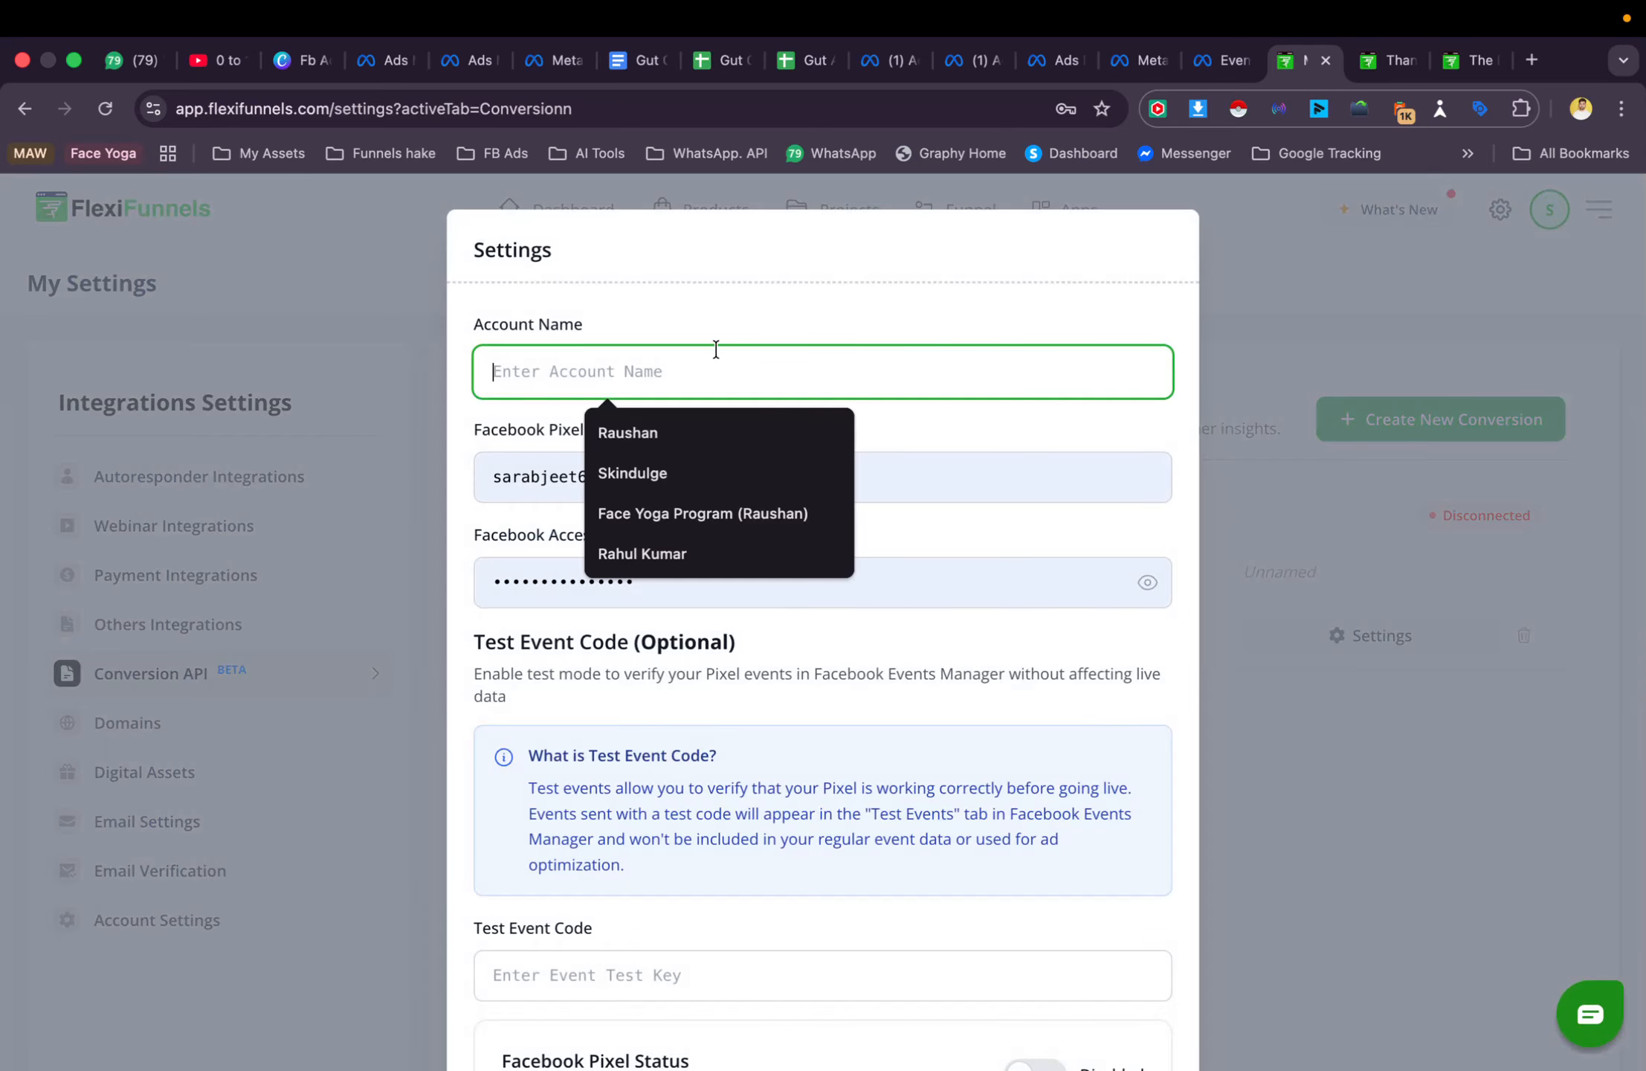
{"action": "left_click", "coordinate": [1453, 64]}
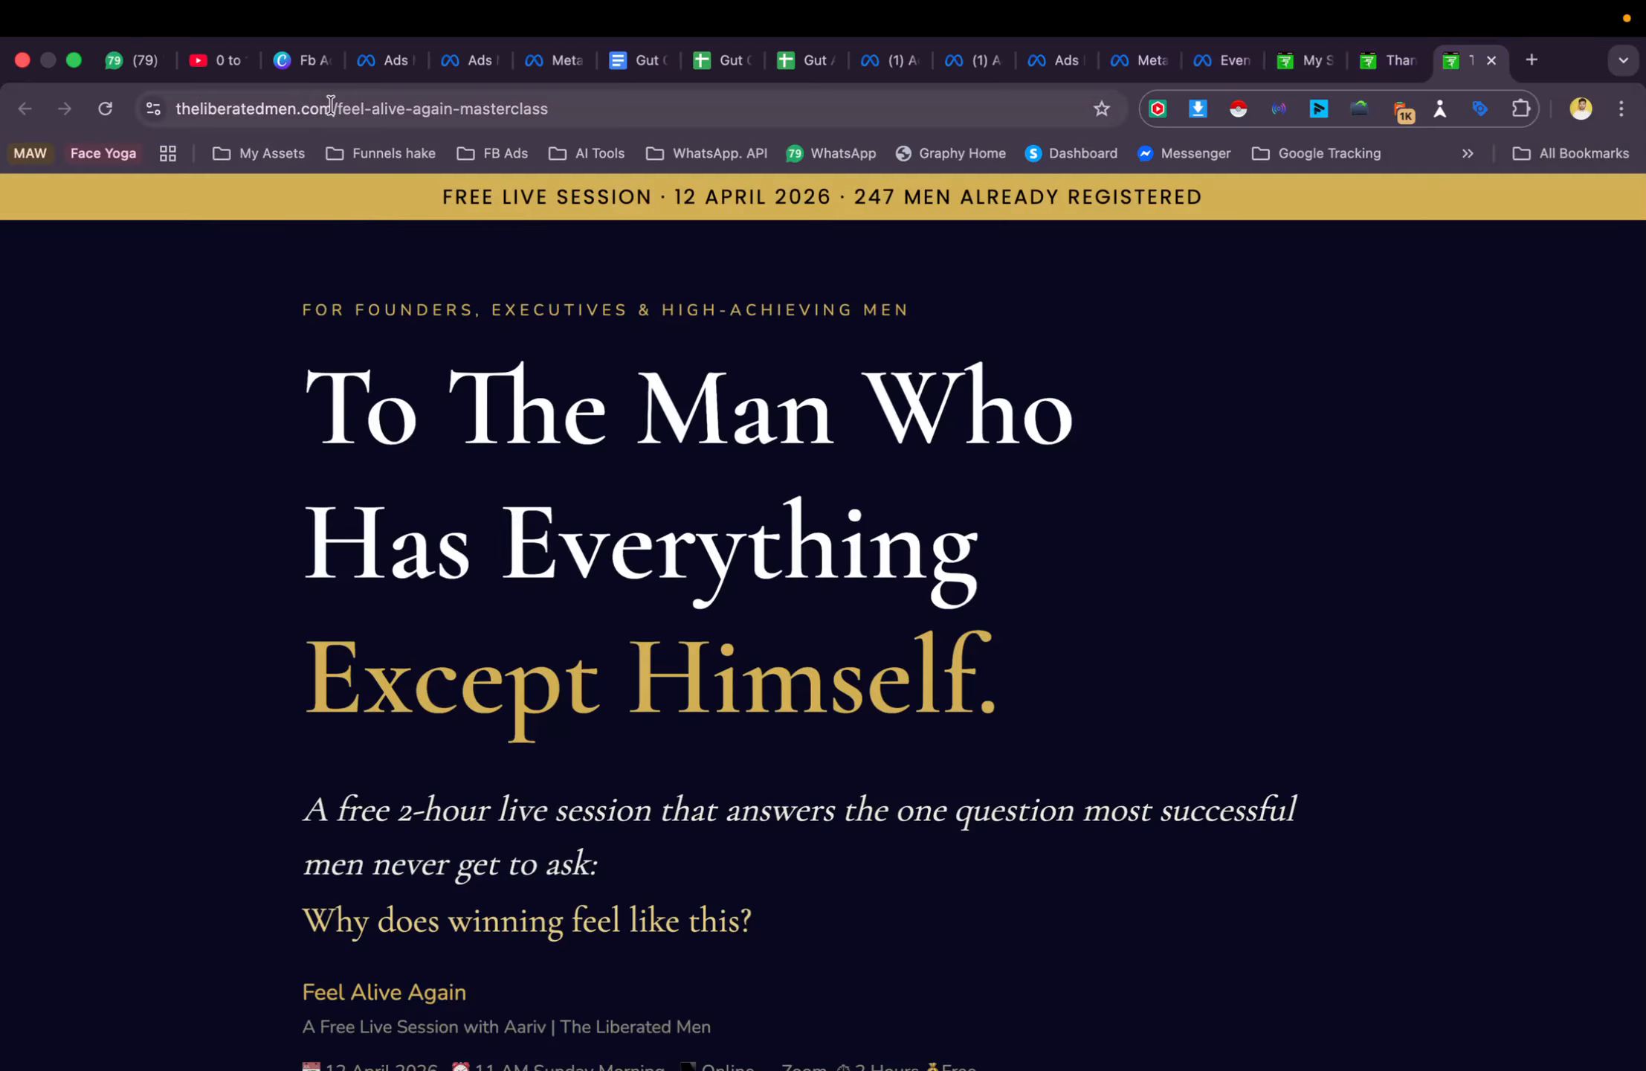
{"action": "double_click", "coordinate": [246, 112]}
{"action": "key", "text": "super+c"}
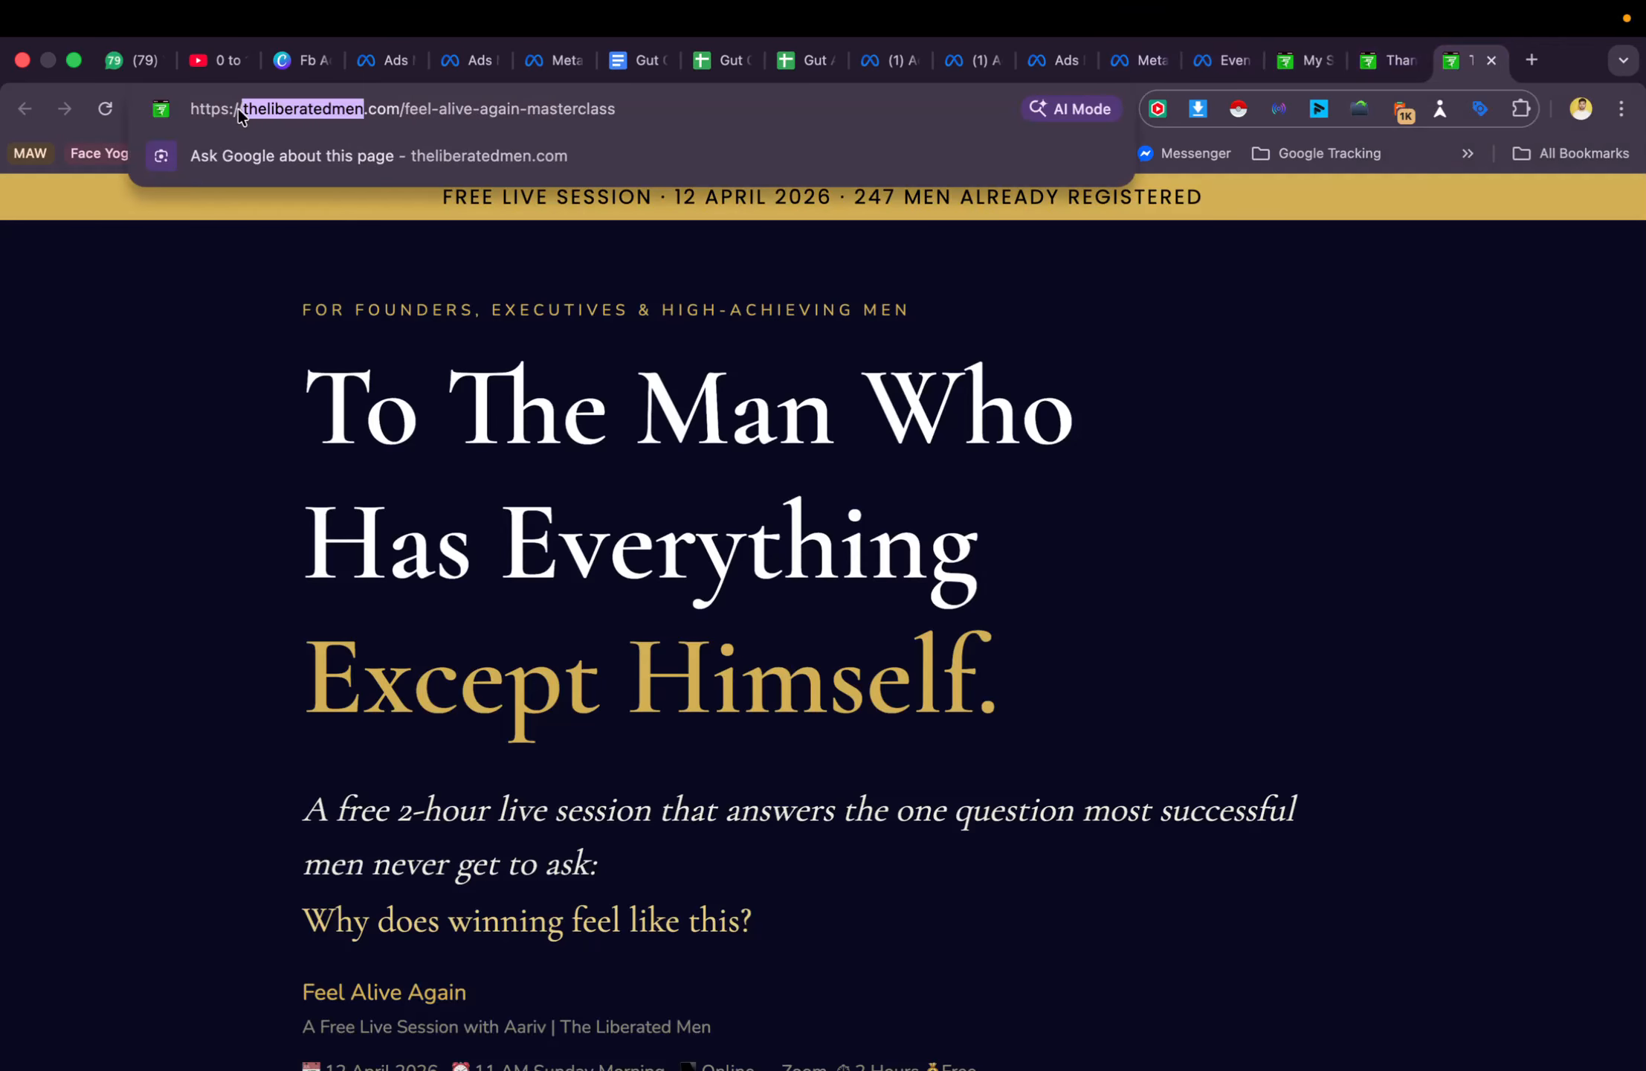
{"action": "left_click", "coordinate": [1398, 63]}
{"action": "left_click", "coordinate": [1301, 64]}
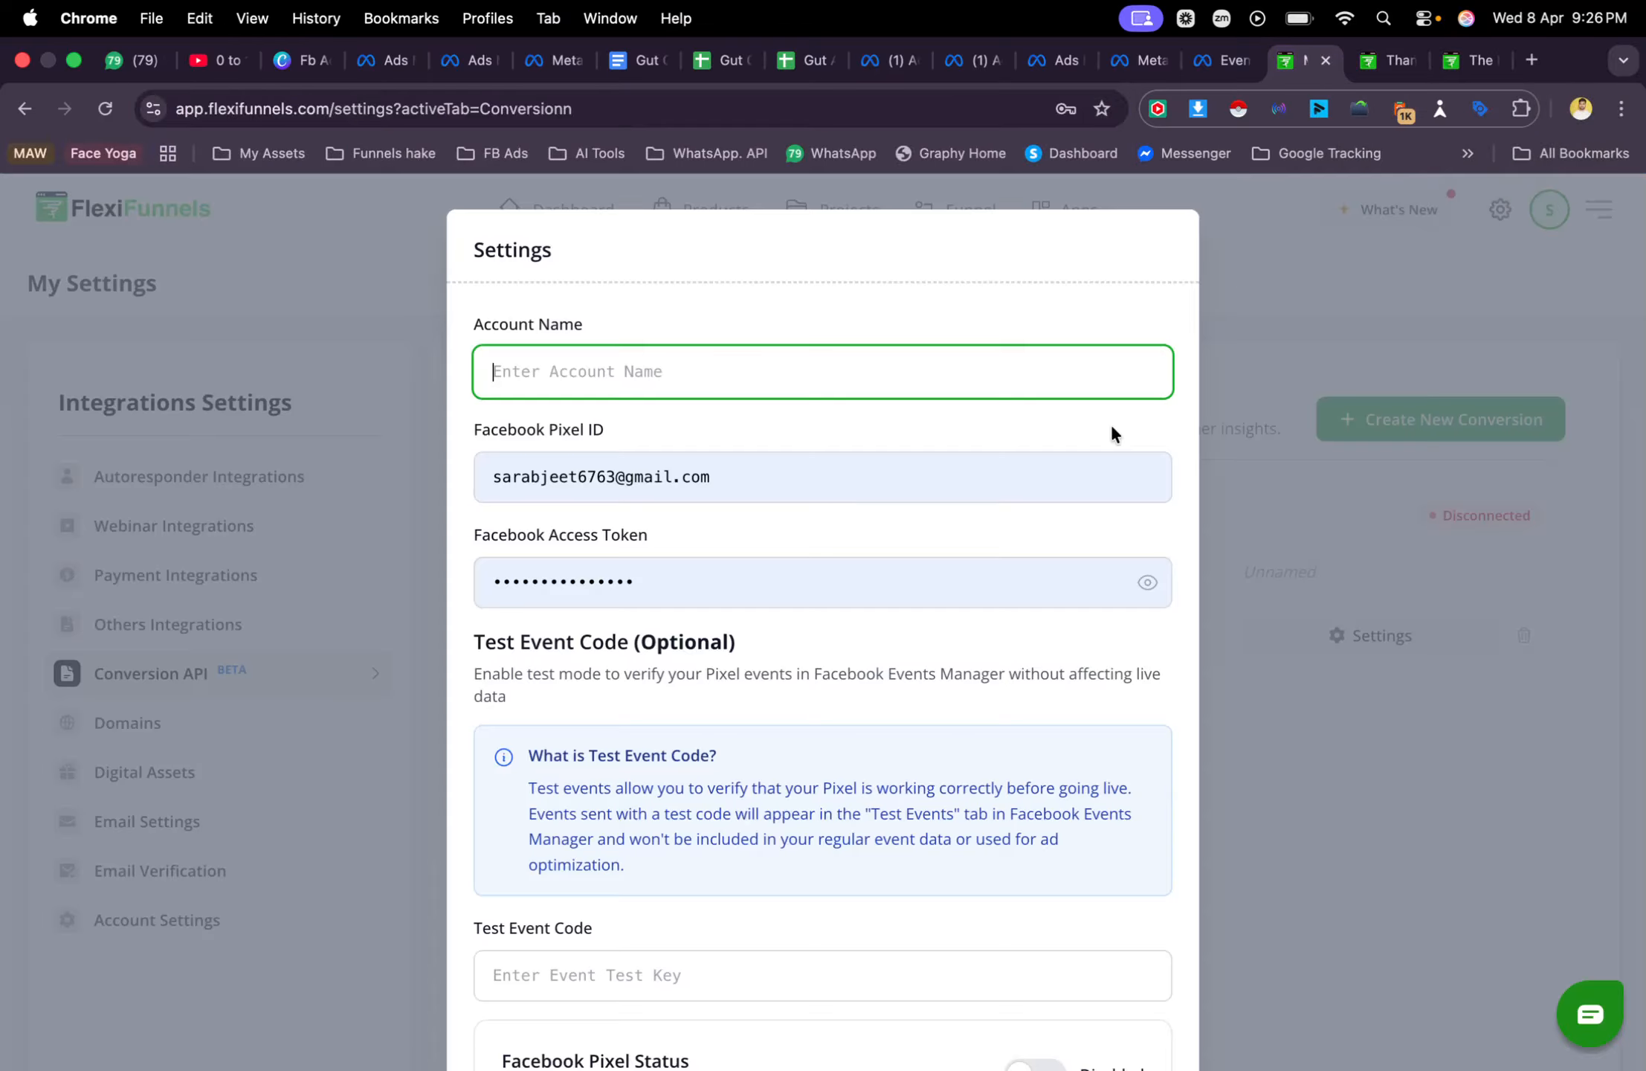
{"action": "key", "text": "super+v"}
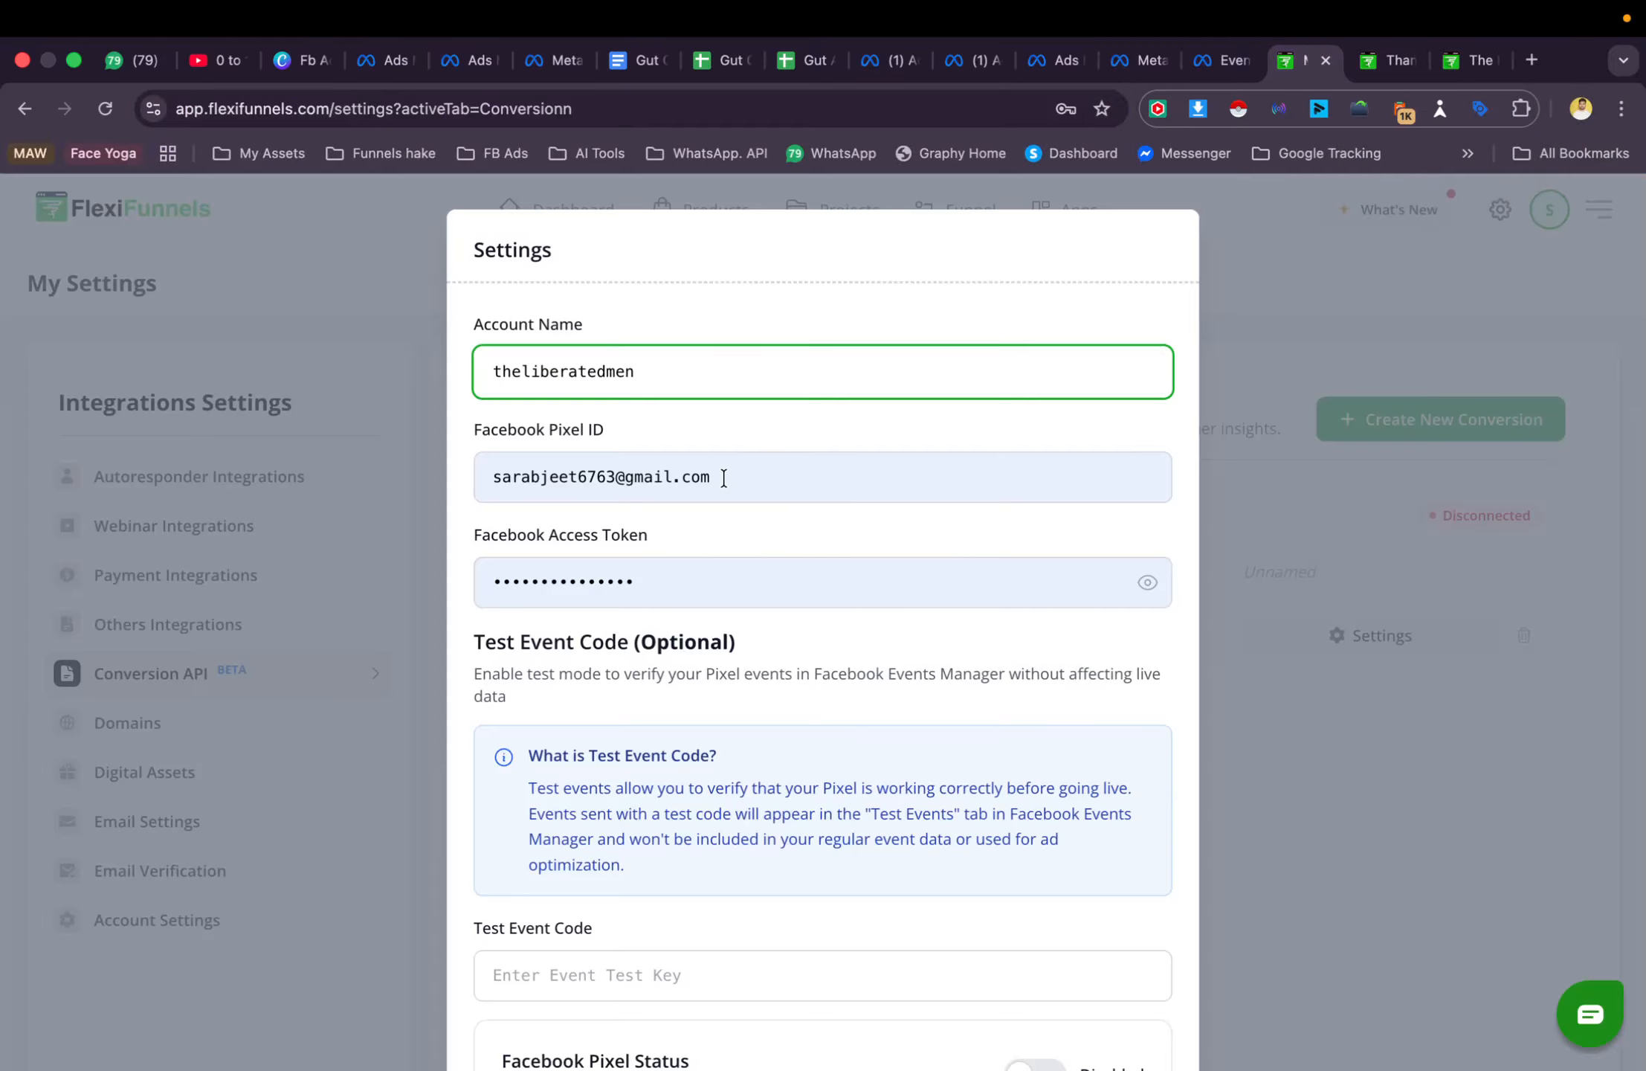
Replace the autofilled Facebook Pixel ID with the feel-alive-again-masterclass dataset's ID, copied from Meta's business settings, and reveal the access token field
{"action": "left_click", "coordinate": [722, 478]}
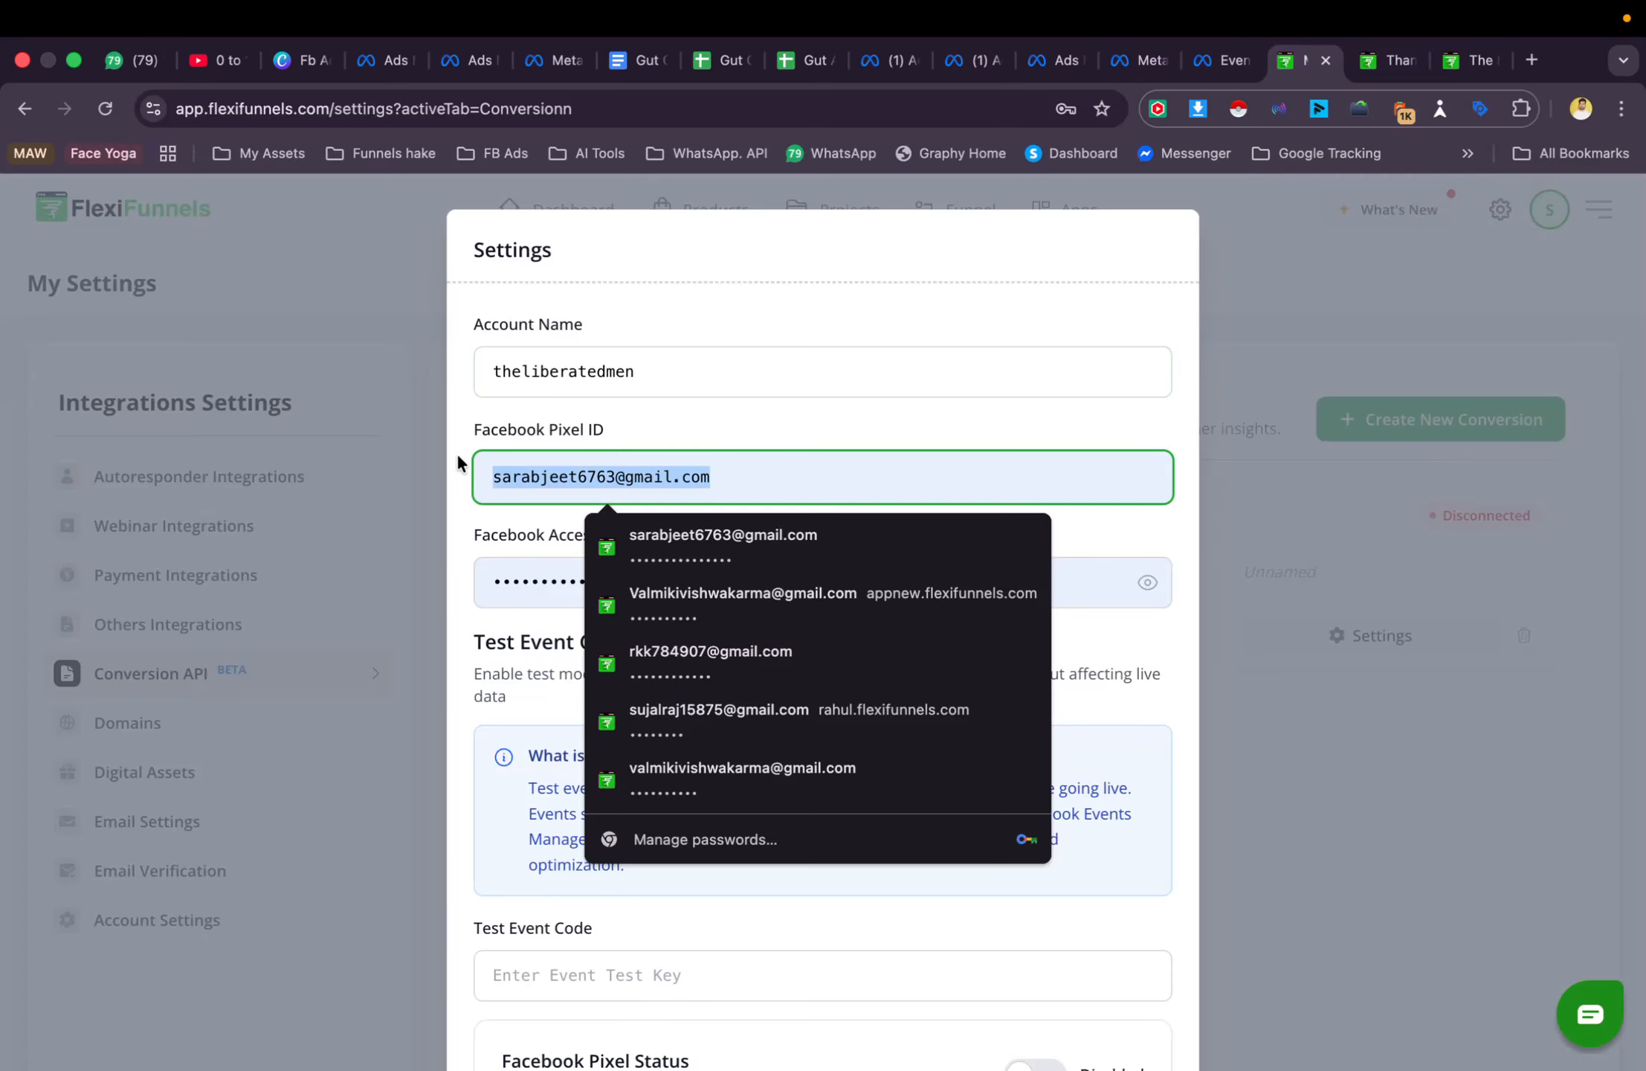
{"action": "key", "text": "BackSpace"}
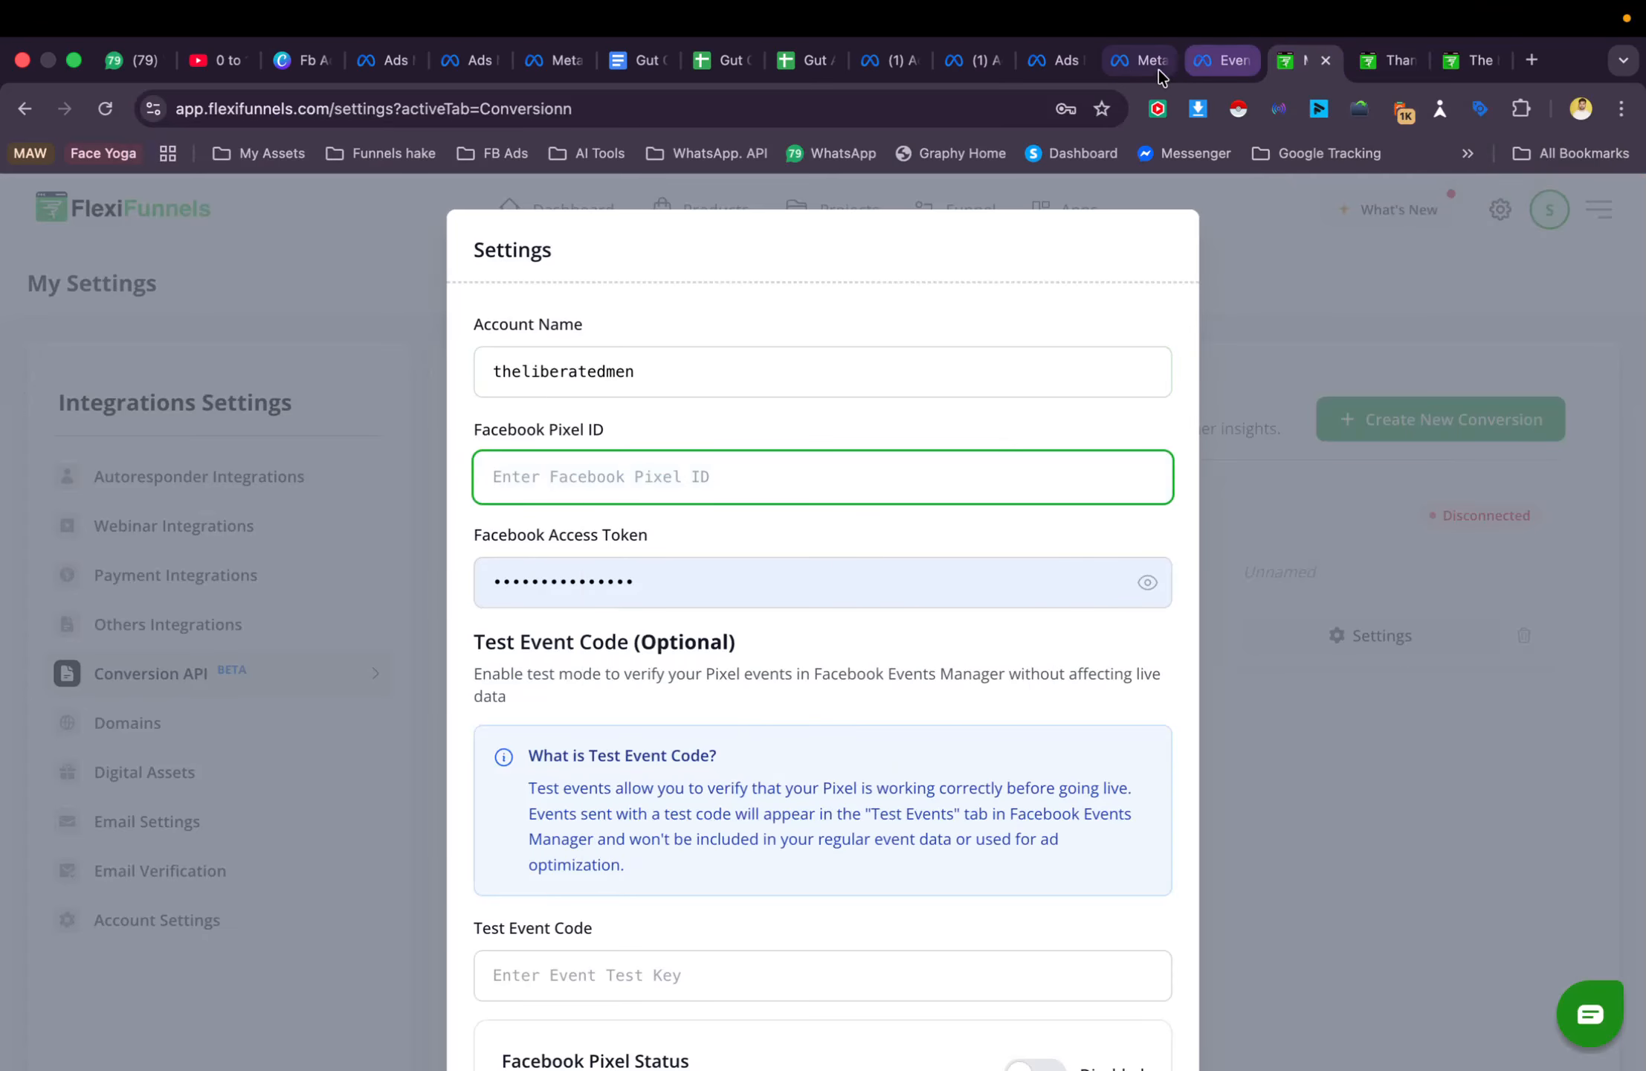
{"action": "left_click", "coordinate": [1125, 69]}
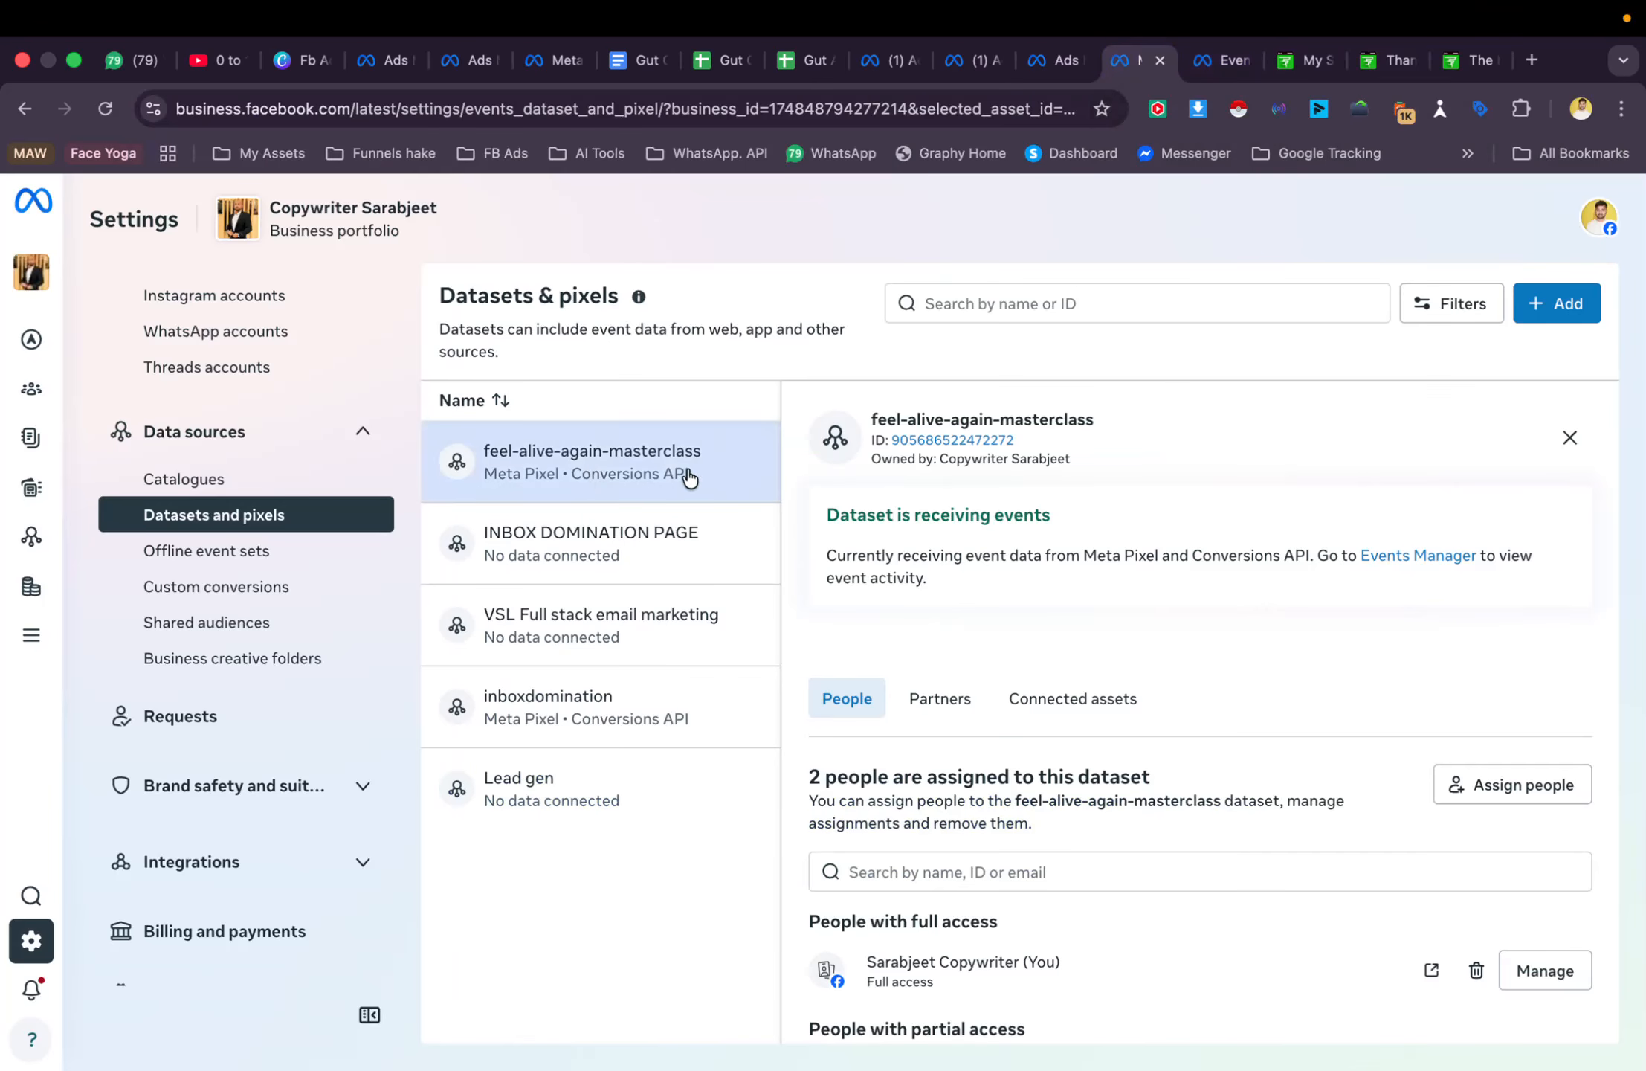
{"action": "left_click", "coordinate": [936, 442]}
{"action": "left_click", "coordinate": [979, 442]}
{"action": "left_click", "coordinate": [1290, 66]}
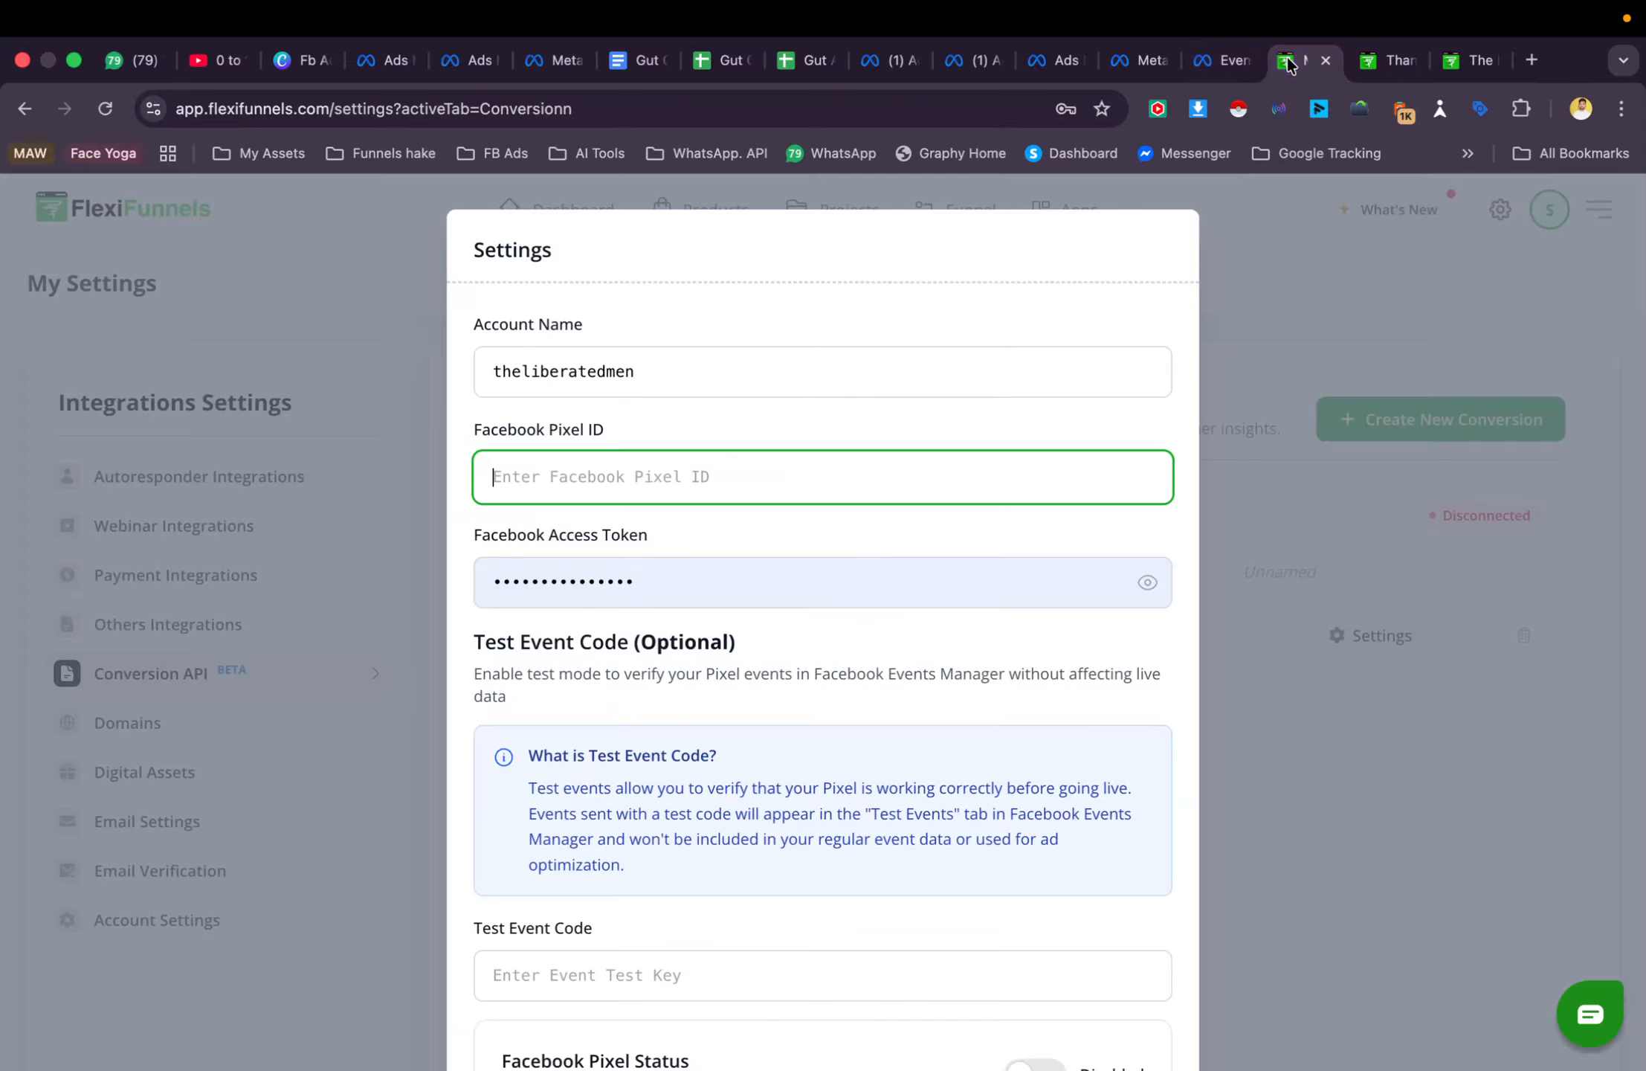
{"action": "left_click", "coordinate": [768, 473]}
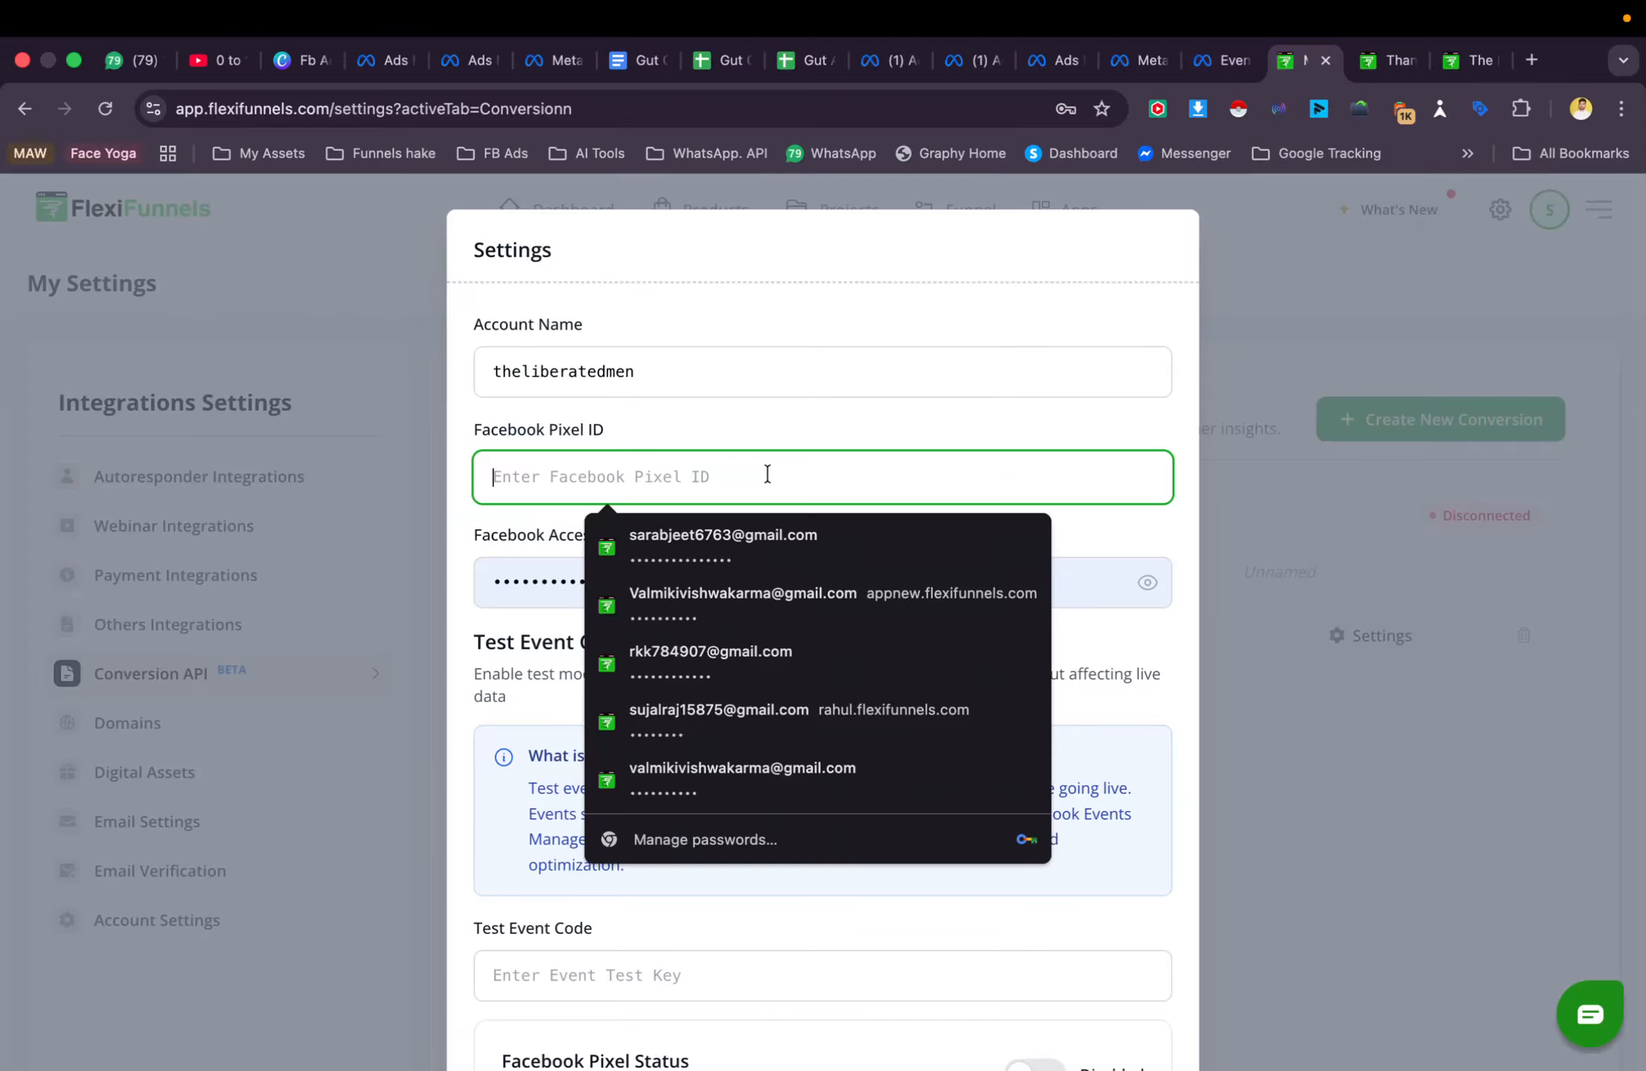
{"action": "key", "text": "super+v"}
{"action": "left_click", "coordinate": [1150, 583]}
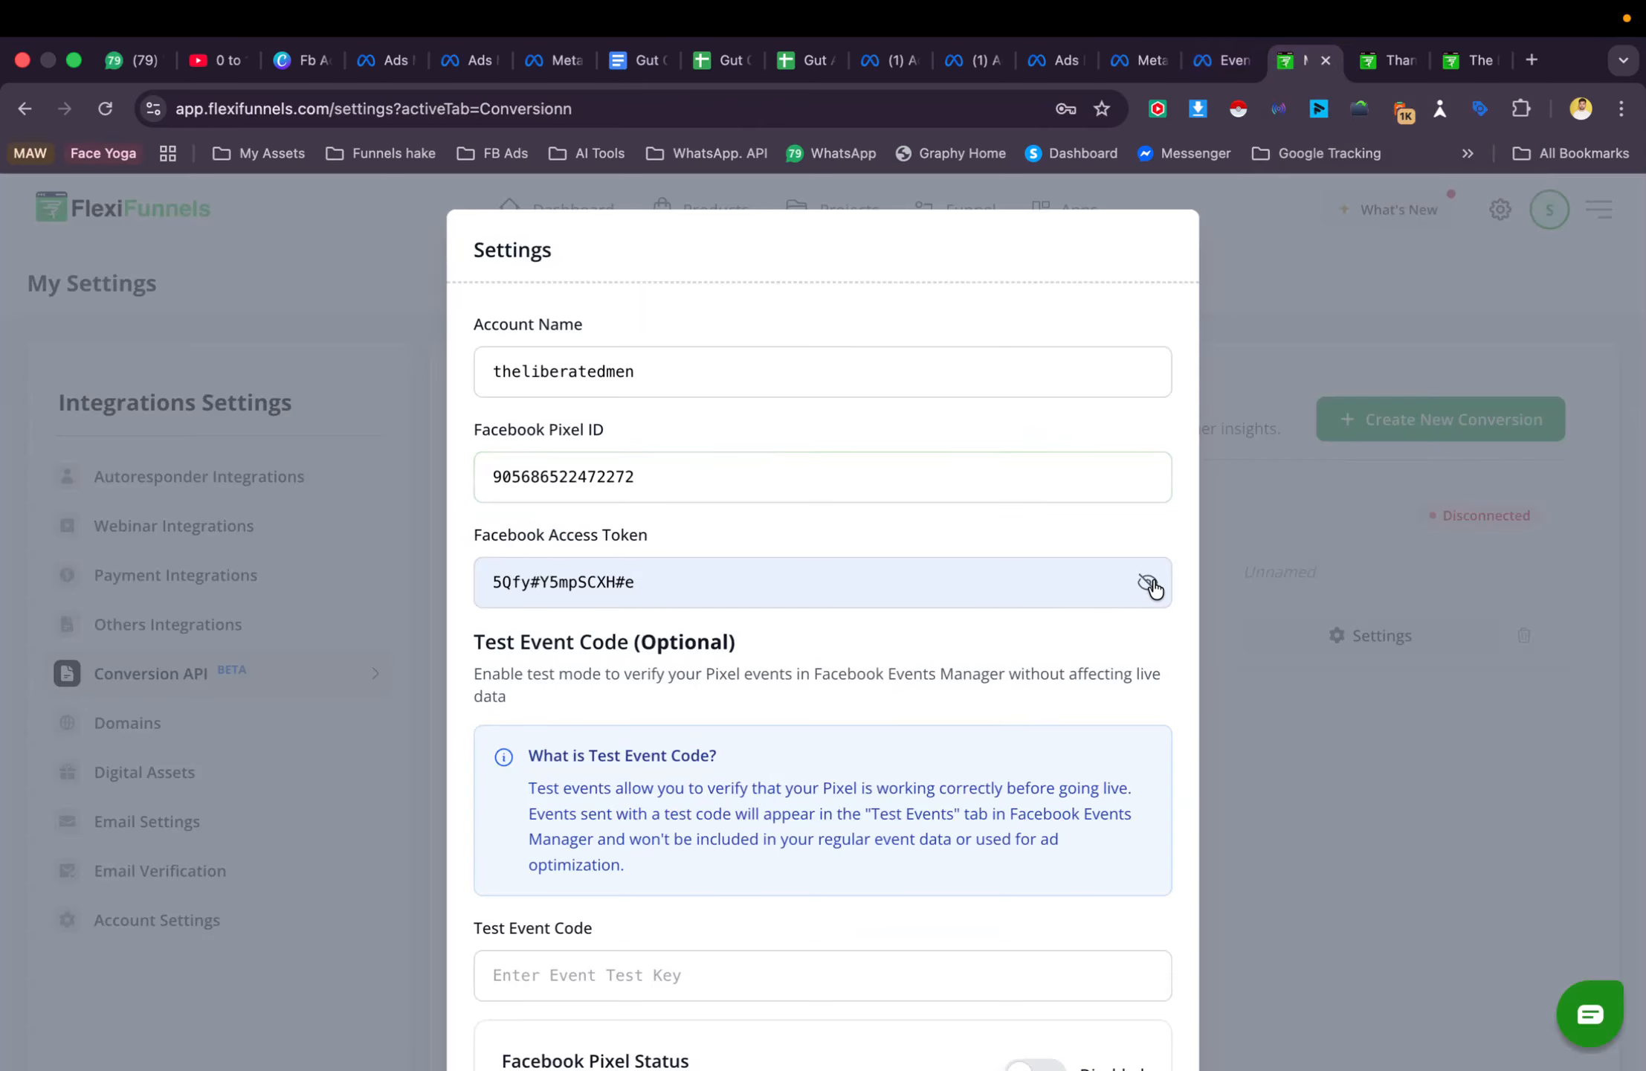
{"action": "scroll", "coordinate": [1153, 588], "scroll_direction": "down", "scroll_amount": 4}
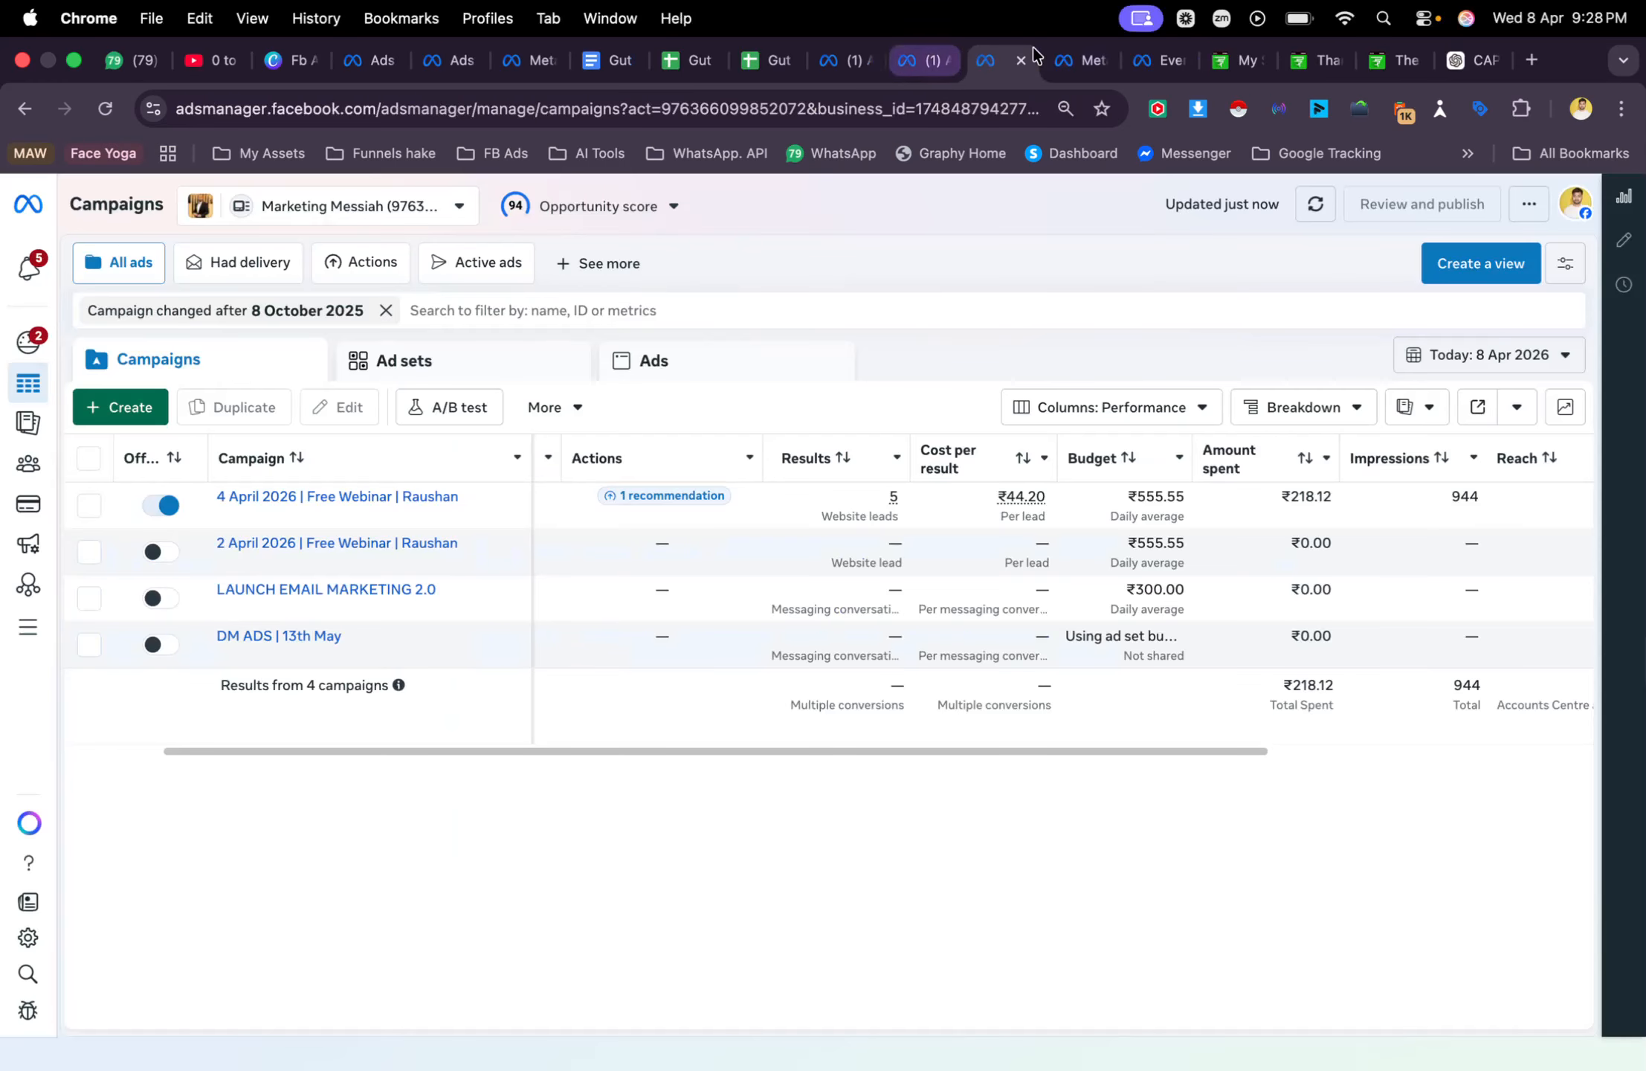
Switch to Meta Events Manager and open the feel-alive-again-masterclass dataset's settings, following the access token guide in ChatGPT
{"action": "left_click", "coordinate": [1065, 55]}
{"action": "left_click", "coordinate": [1146, 50]}
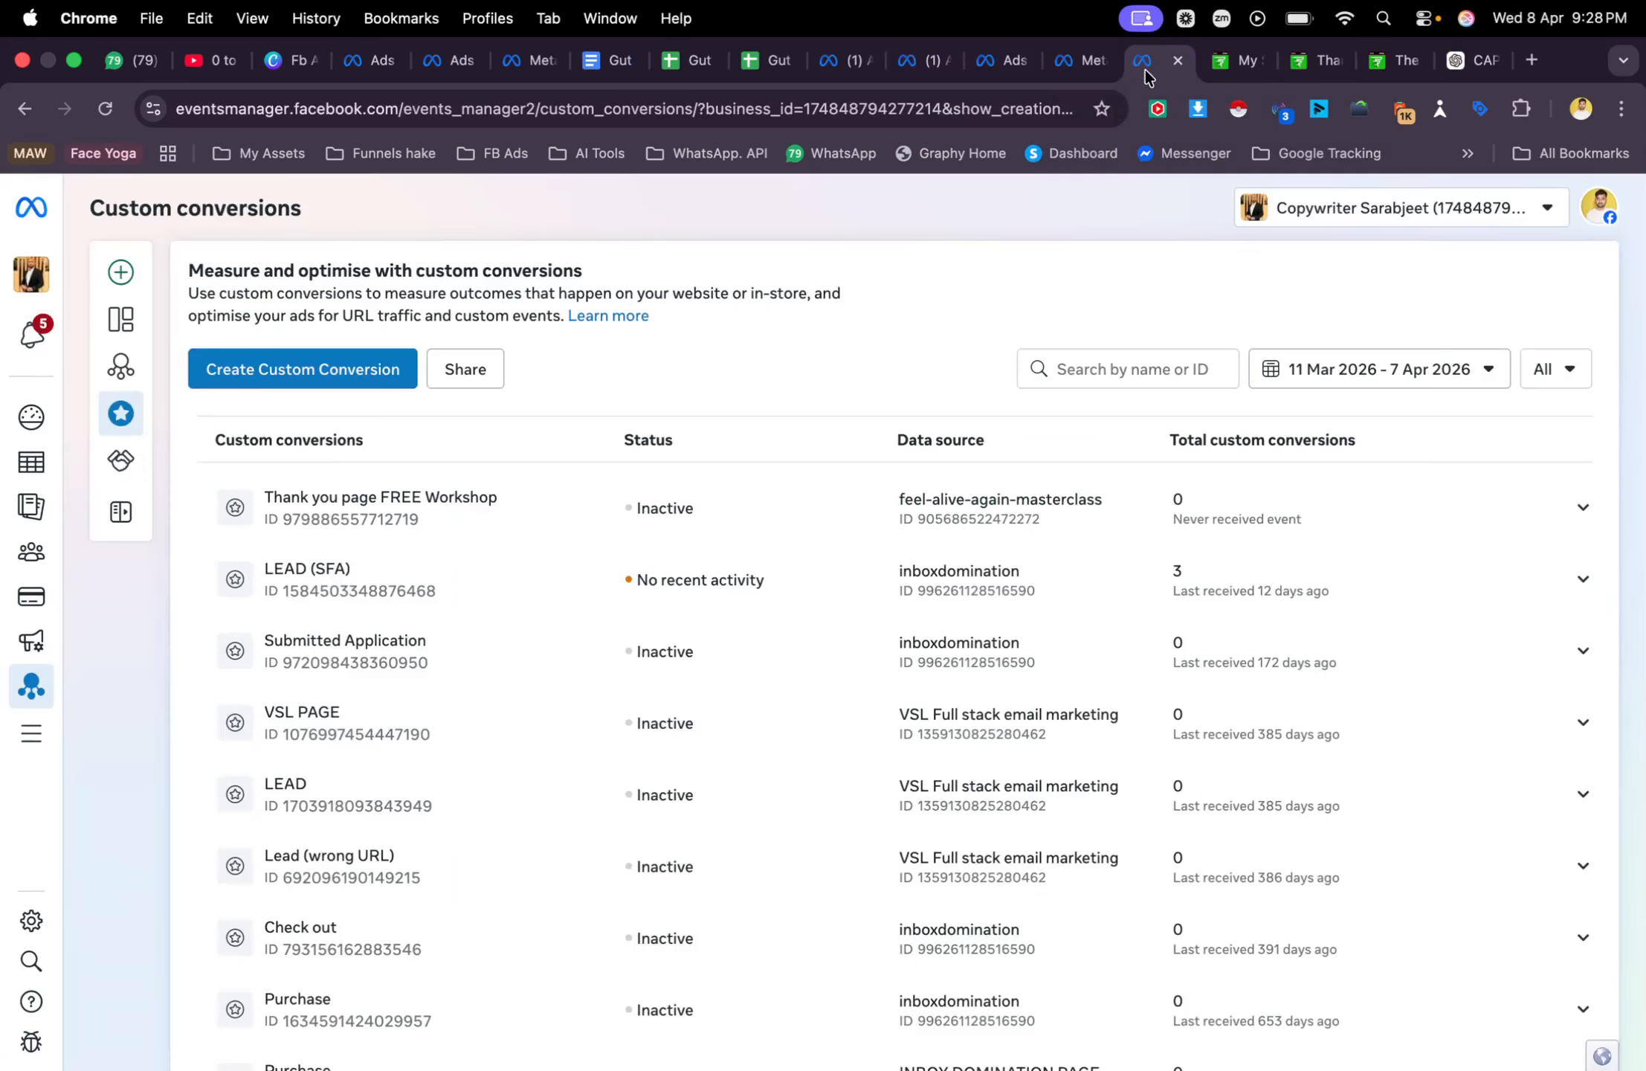
{"action": "left_click", "coordinate": [109, 367]}
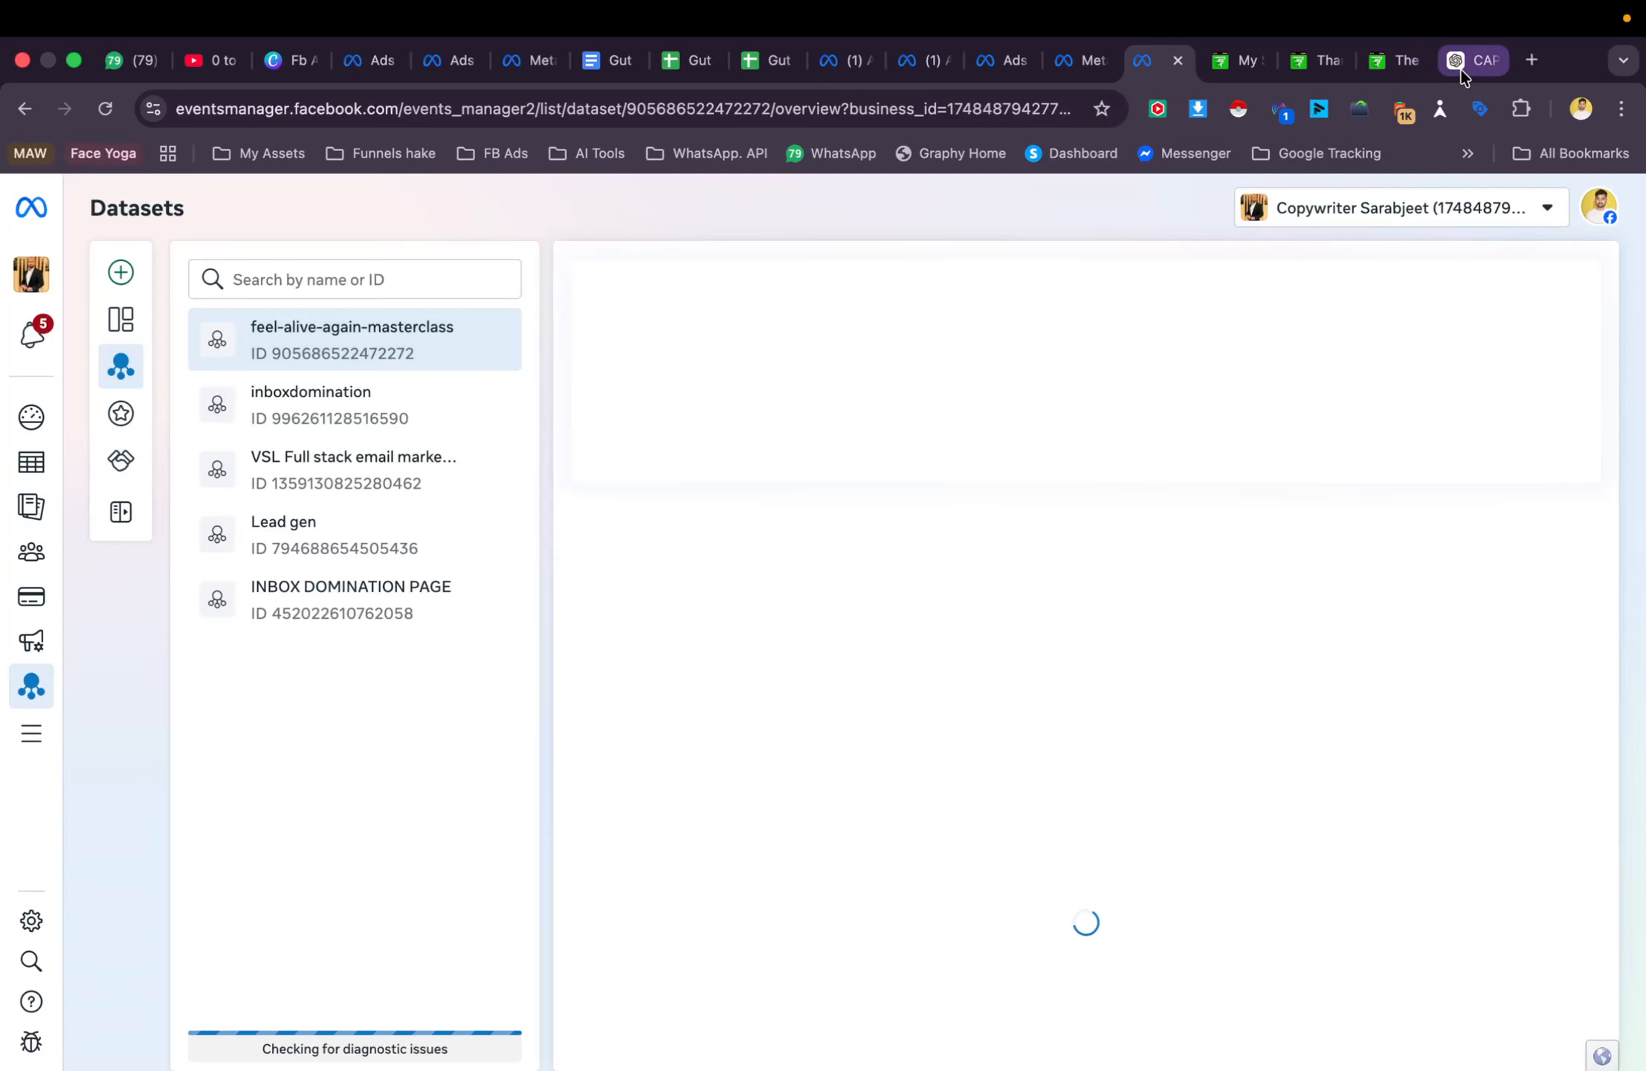
{"action": "left_click", "coordinate": [1468, 60]}
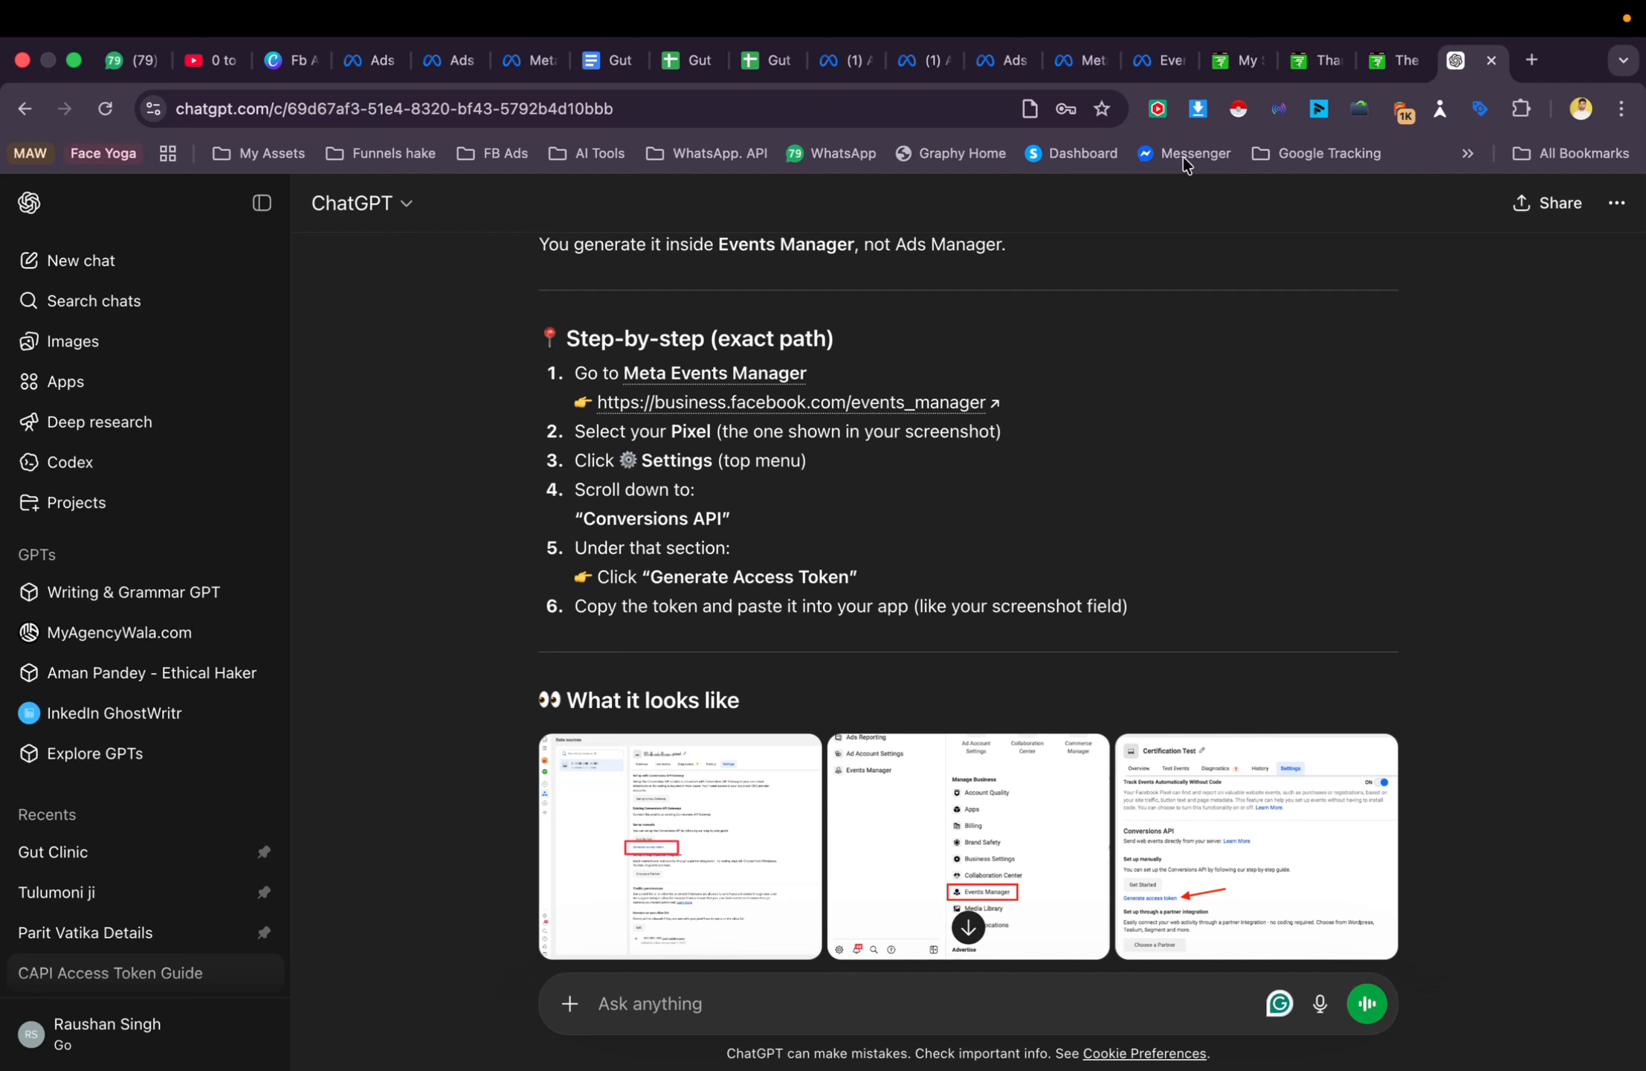
{"action": "left_click", "coordinate": [1168, 69]}
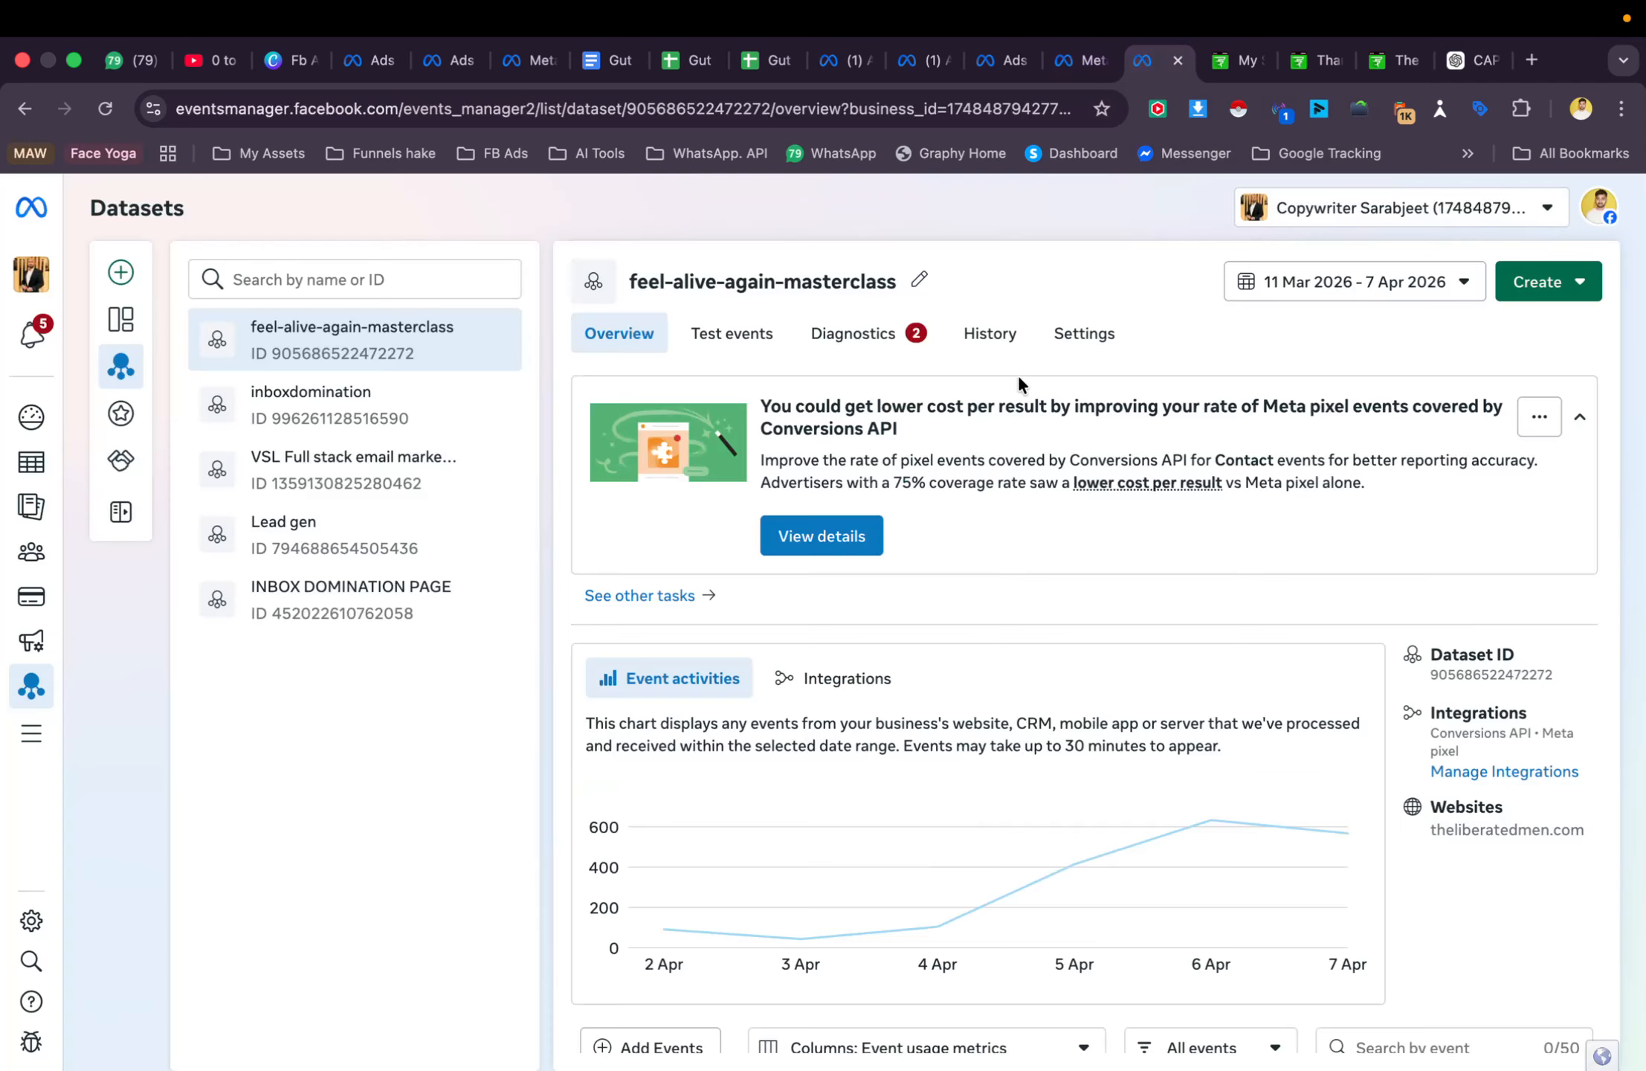
{"action": "left_click", "coordinate": [1084, 338]}
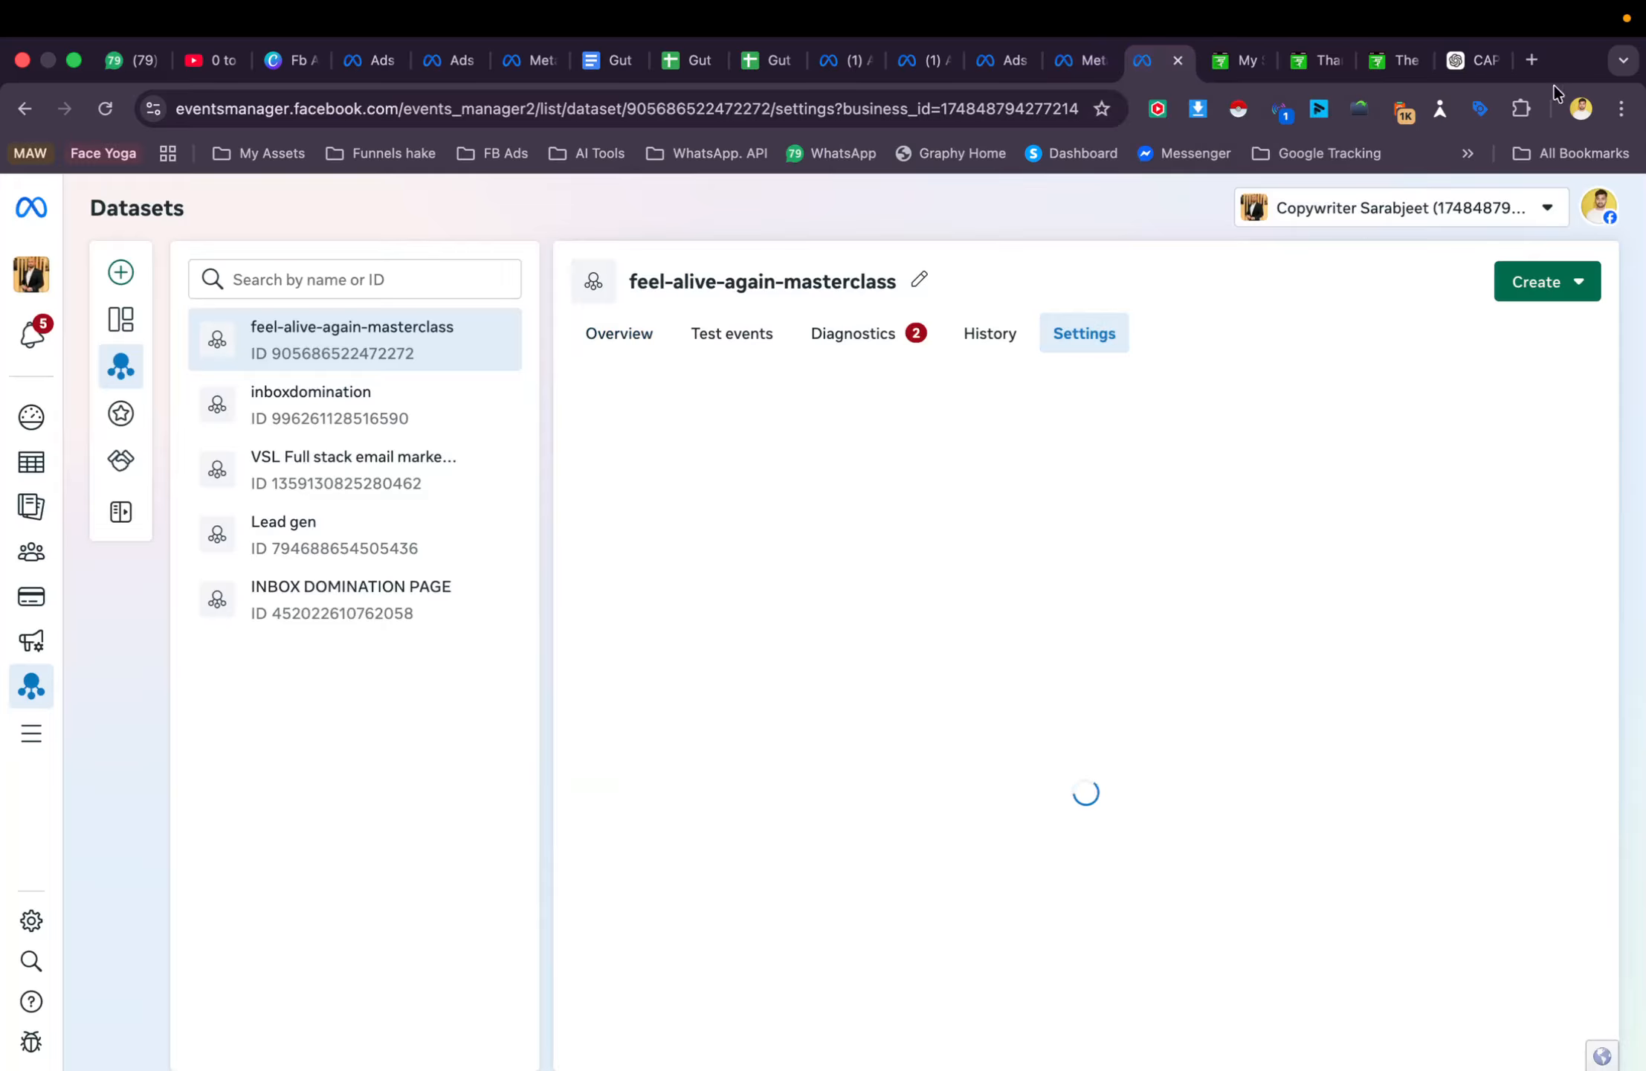
{"action": "left_click", "coordinate": [1454, 66]}
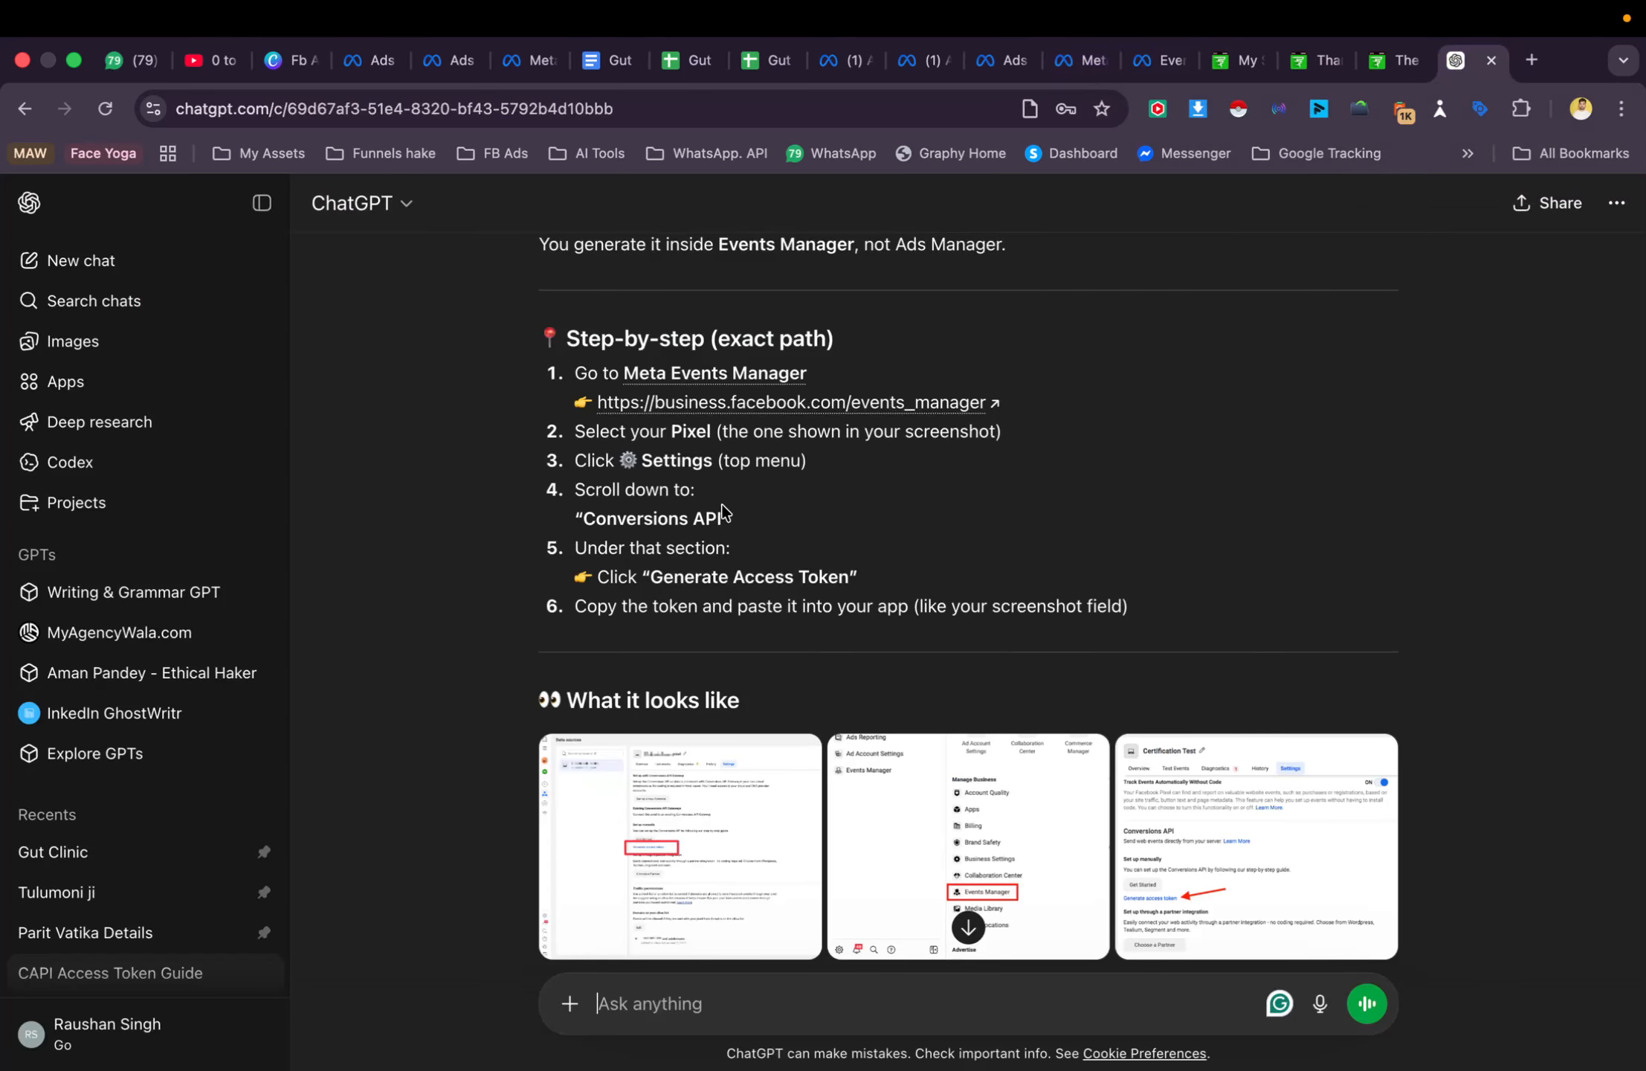
{"action": "left_click", "coordinate": [1160, 61]}
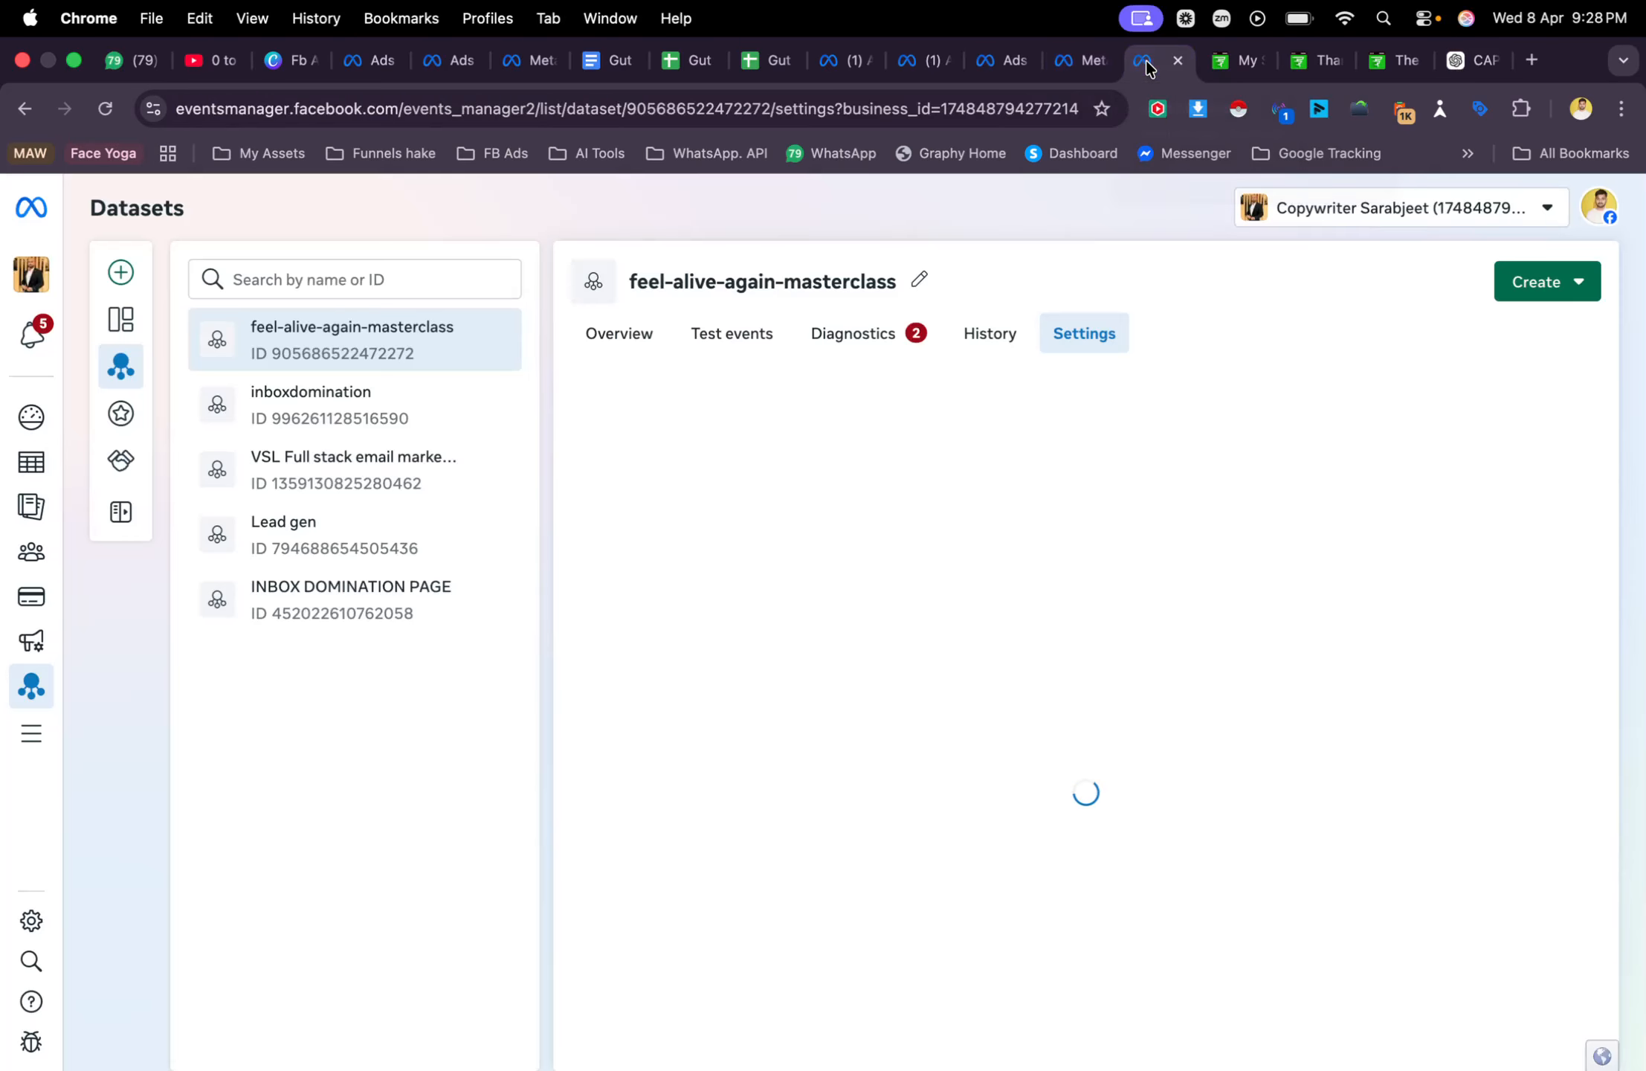
Generate a Conversions API access token for the feel-alive-again-masterclass dataset through direct integration with Dataset Quality API
{"action": "scroll", "coordinate": [990, 559], "scroll_direction": "down", "scroll_amount": 10}
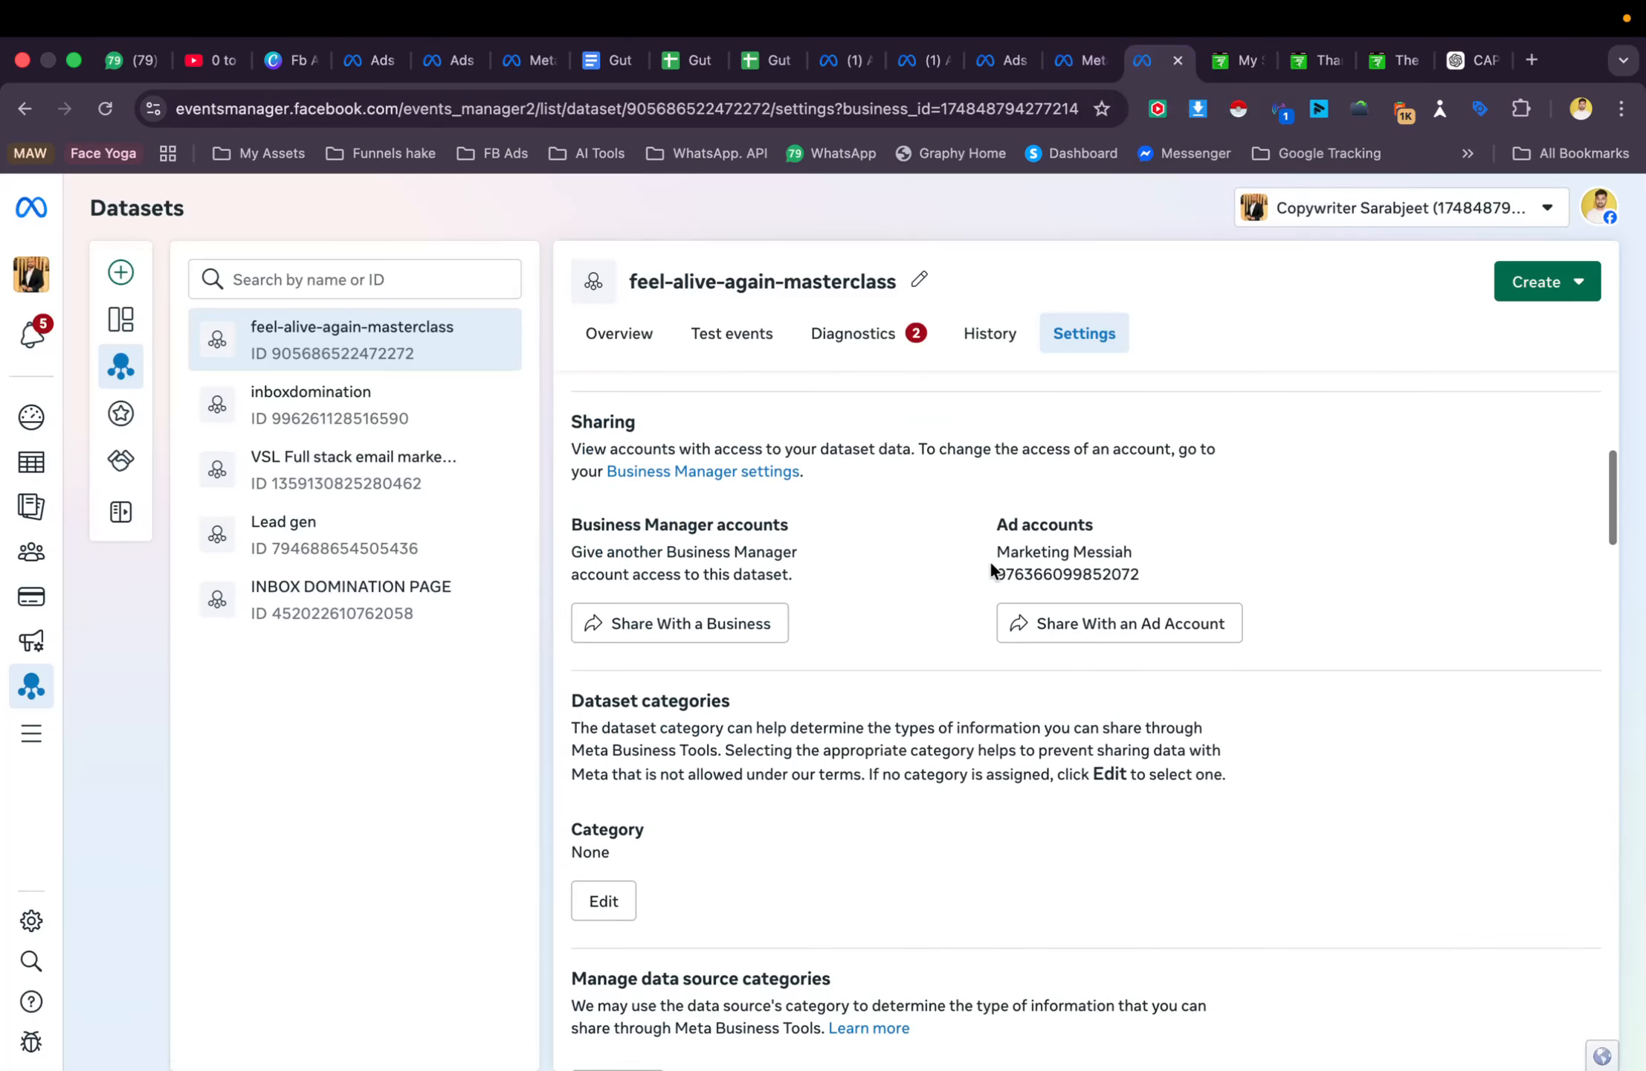
{"action": "scroll", "coordinate": [991, 563], "scroll_direction": "down", "scroll_amount": 15}
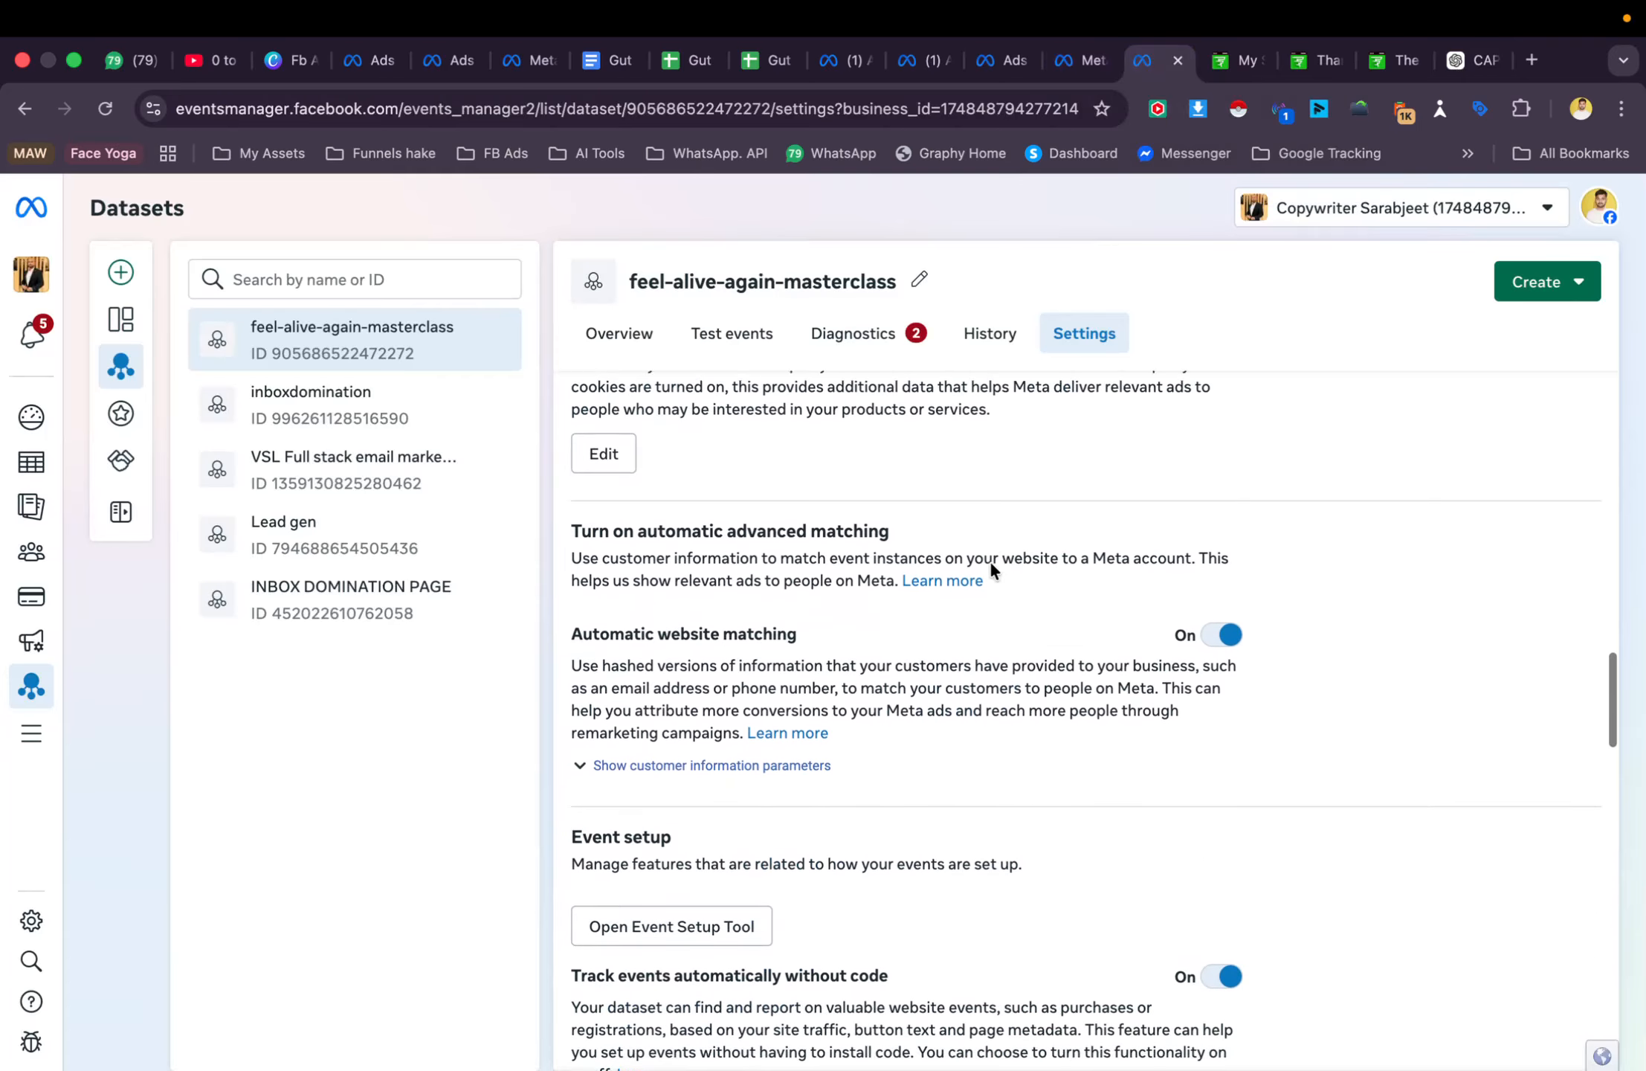
{"action": "scroll", "coordinate": [991, 561], "scroll_direction": "down", "scroll_amount": 5}
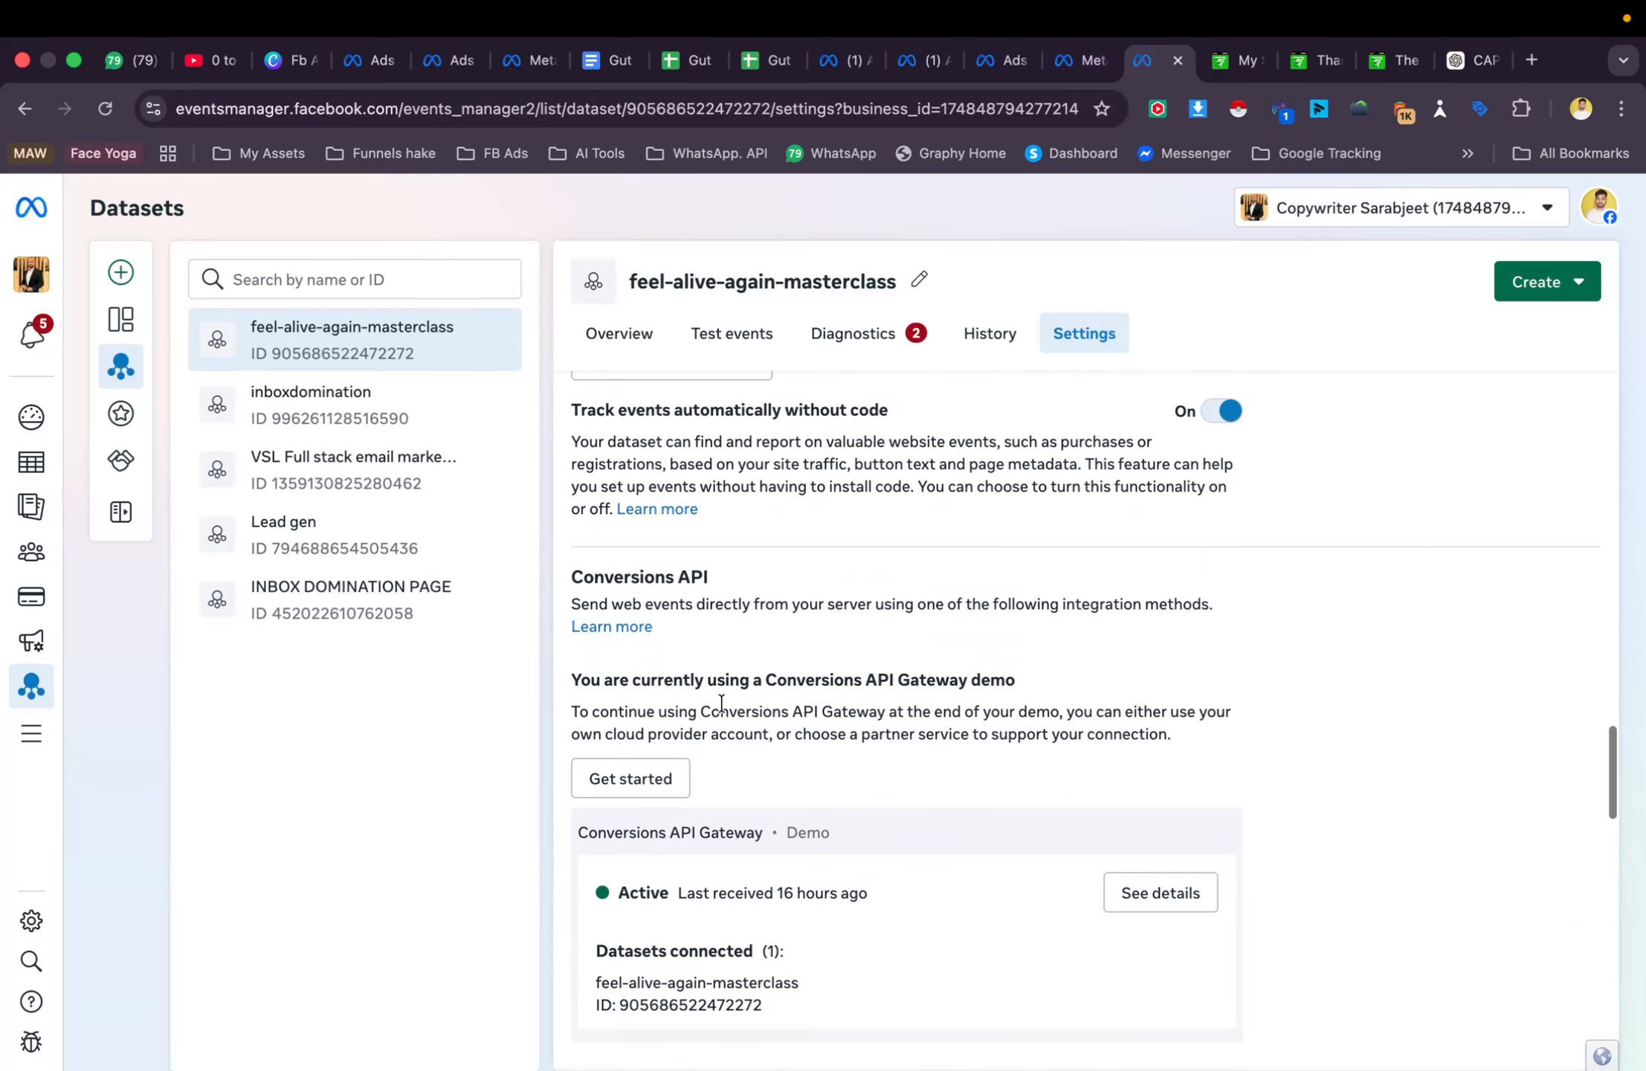
{"action": "scroll", "coordinate": [681, 610], "scroll_direction": "down", "scroll_amount": 2}
{"action": "scroll", "coordinate": [749, 607], "scroll_direction": "down", "scroll_amount": 2}
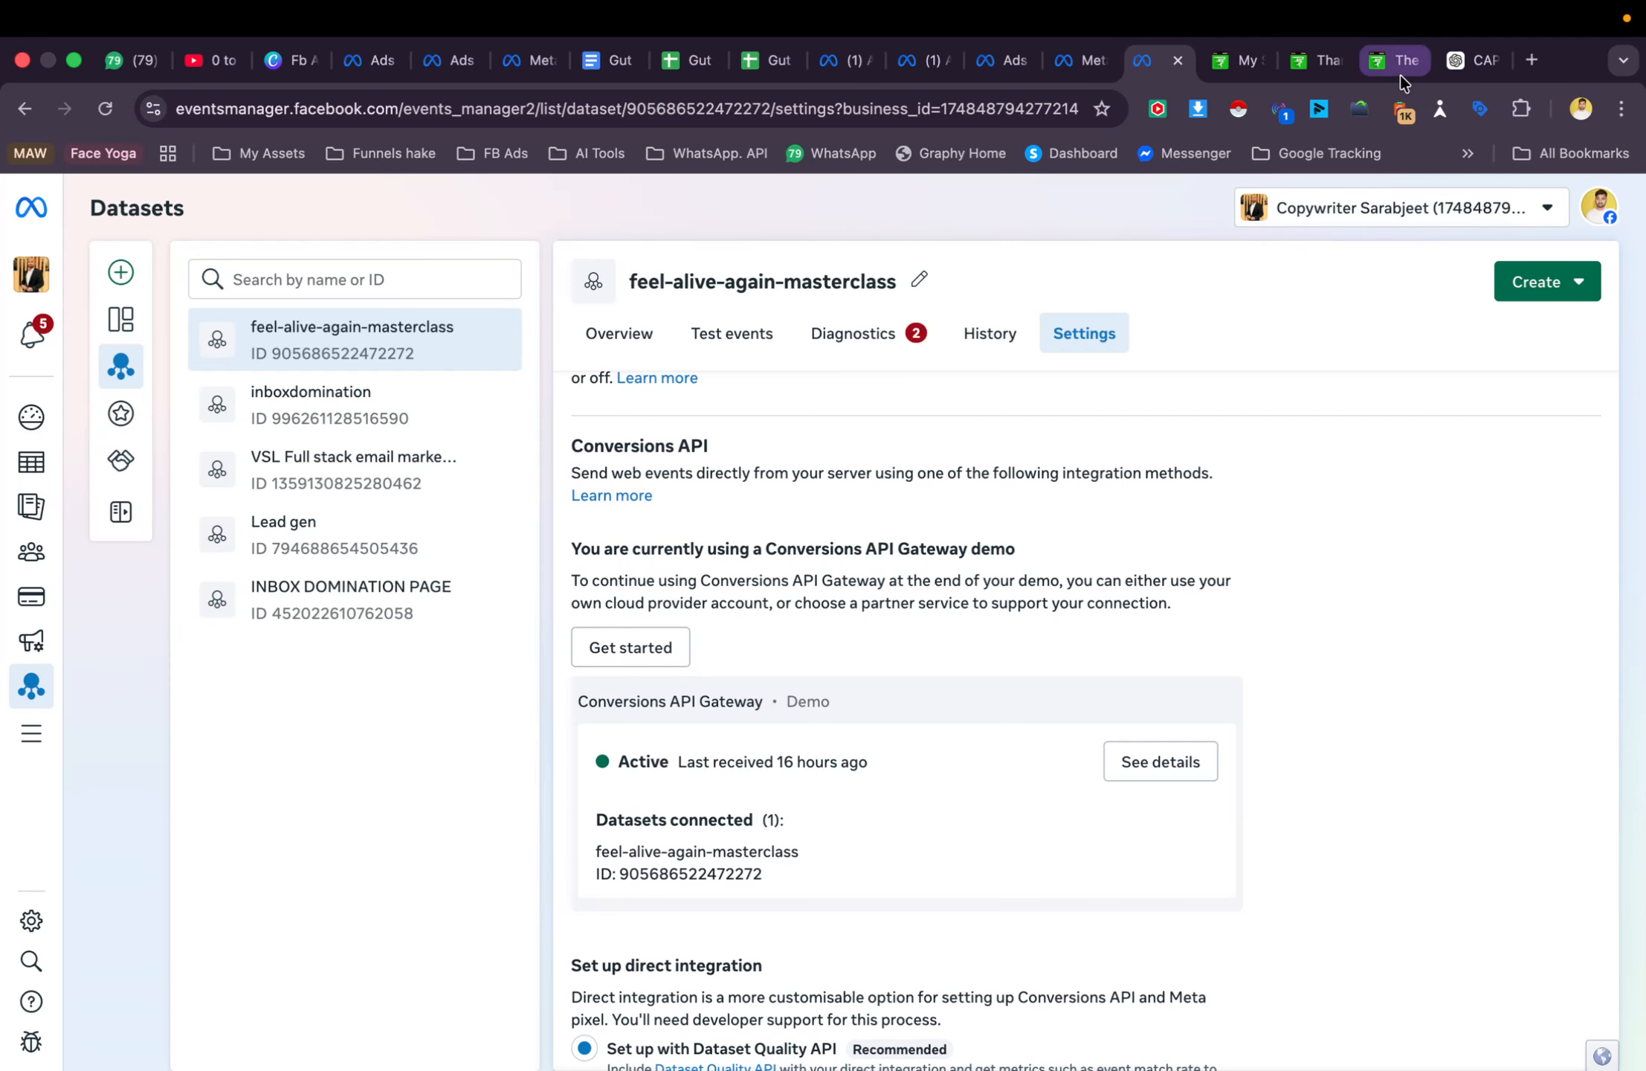
{"action": "left_click", "coordinate": [1455, 65]}
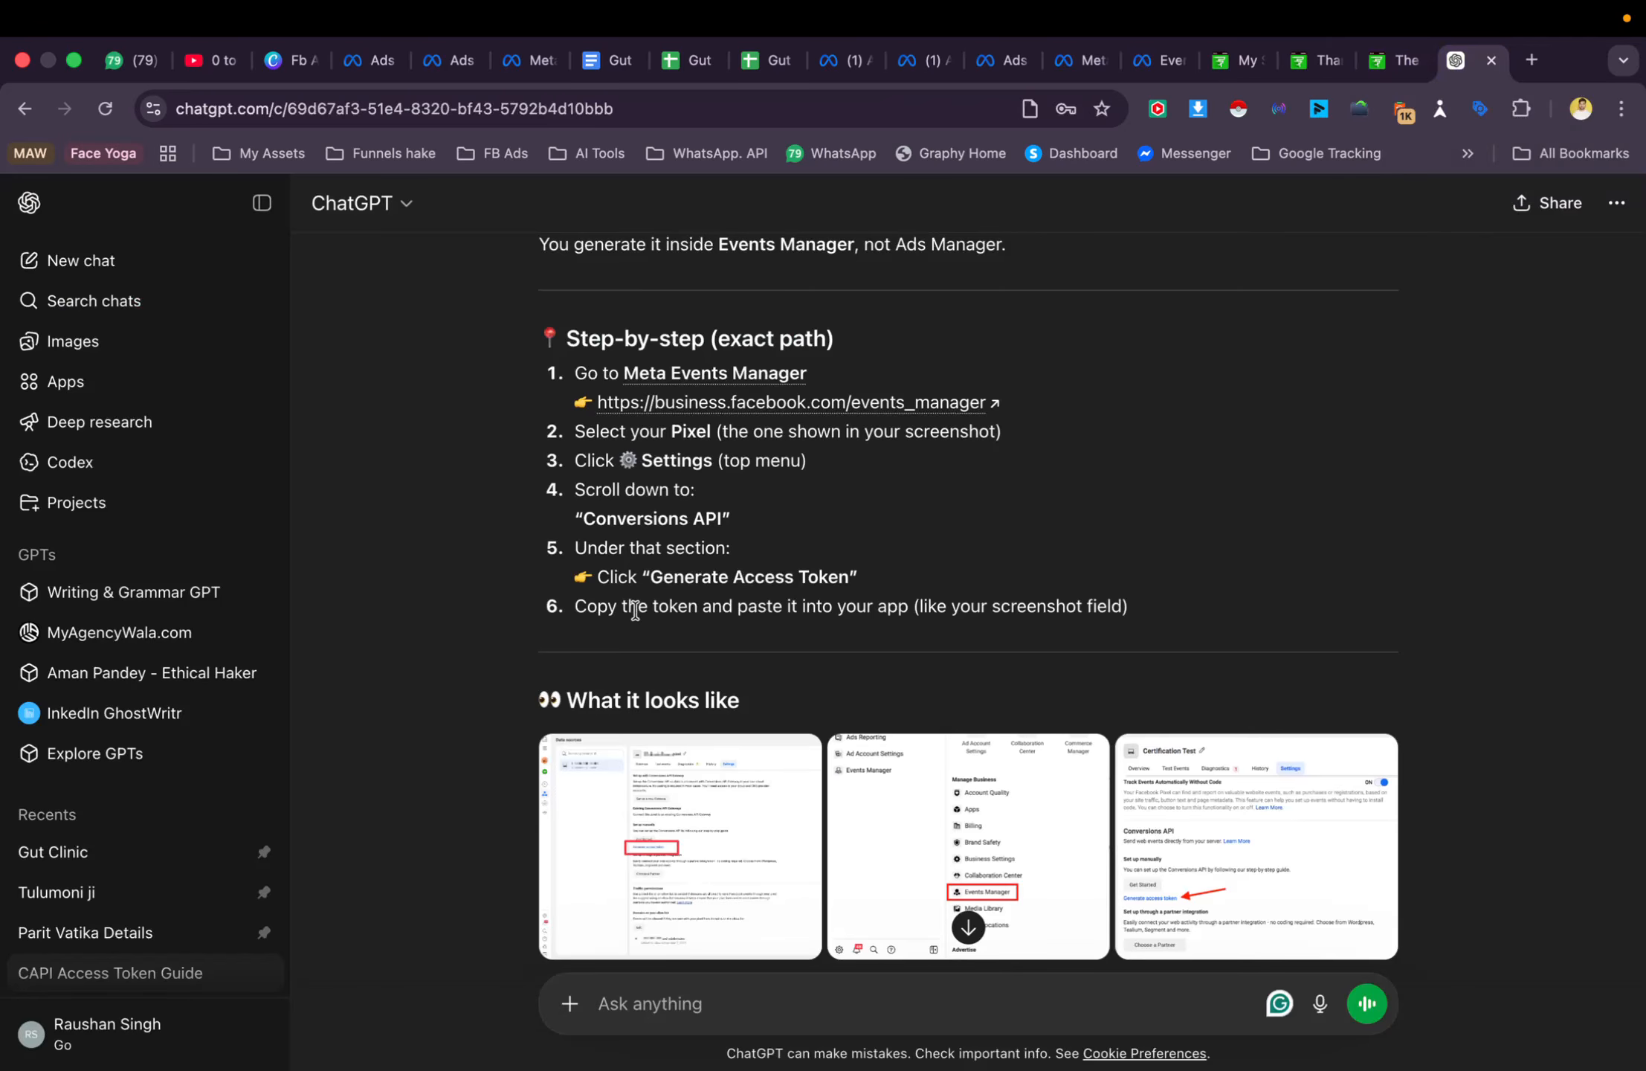
{"action": "left_click", "coordinate": [1147, 64]}
{"action": "scroll", "coordinate": [1009, 526], "scroll_direction": "down", "scroll_amount": 6}
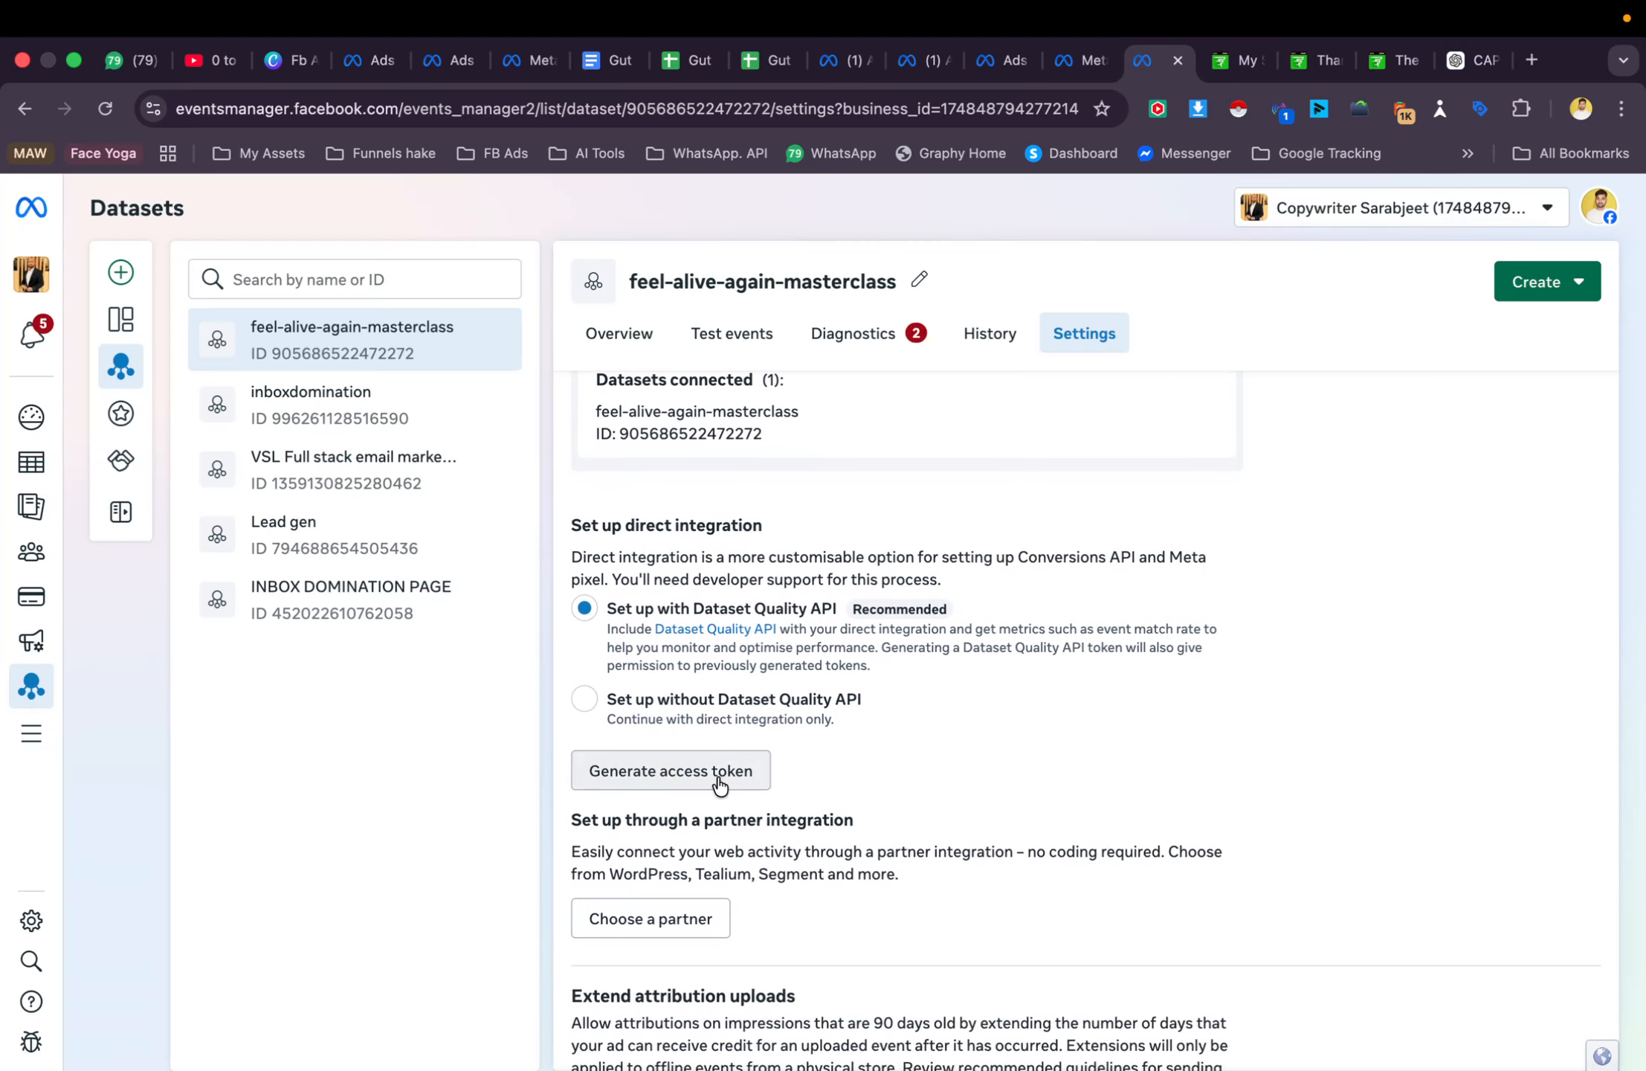
{"action": "left_click", "coordinate": [718, 777]}
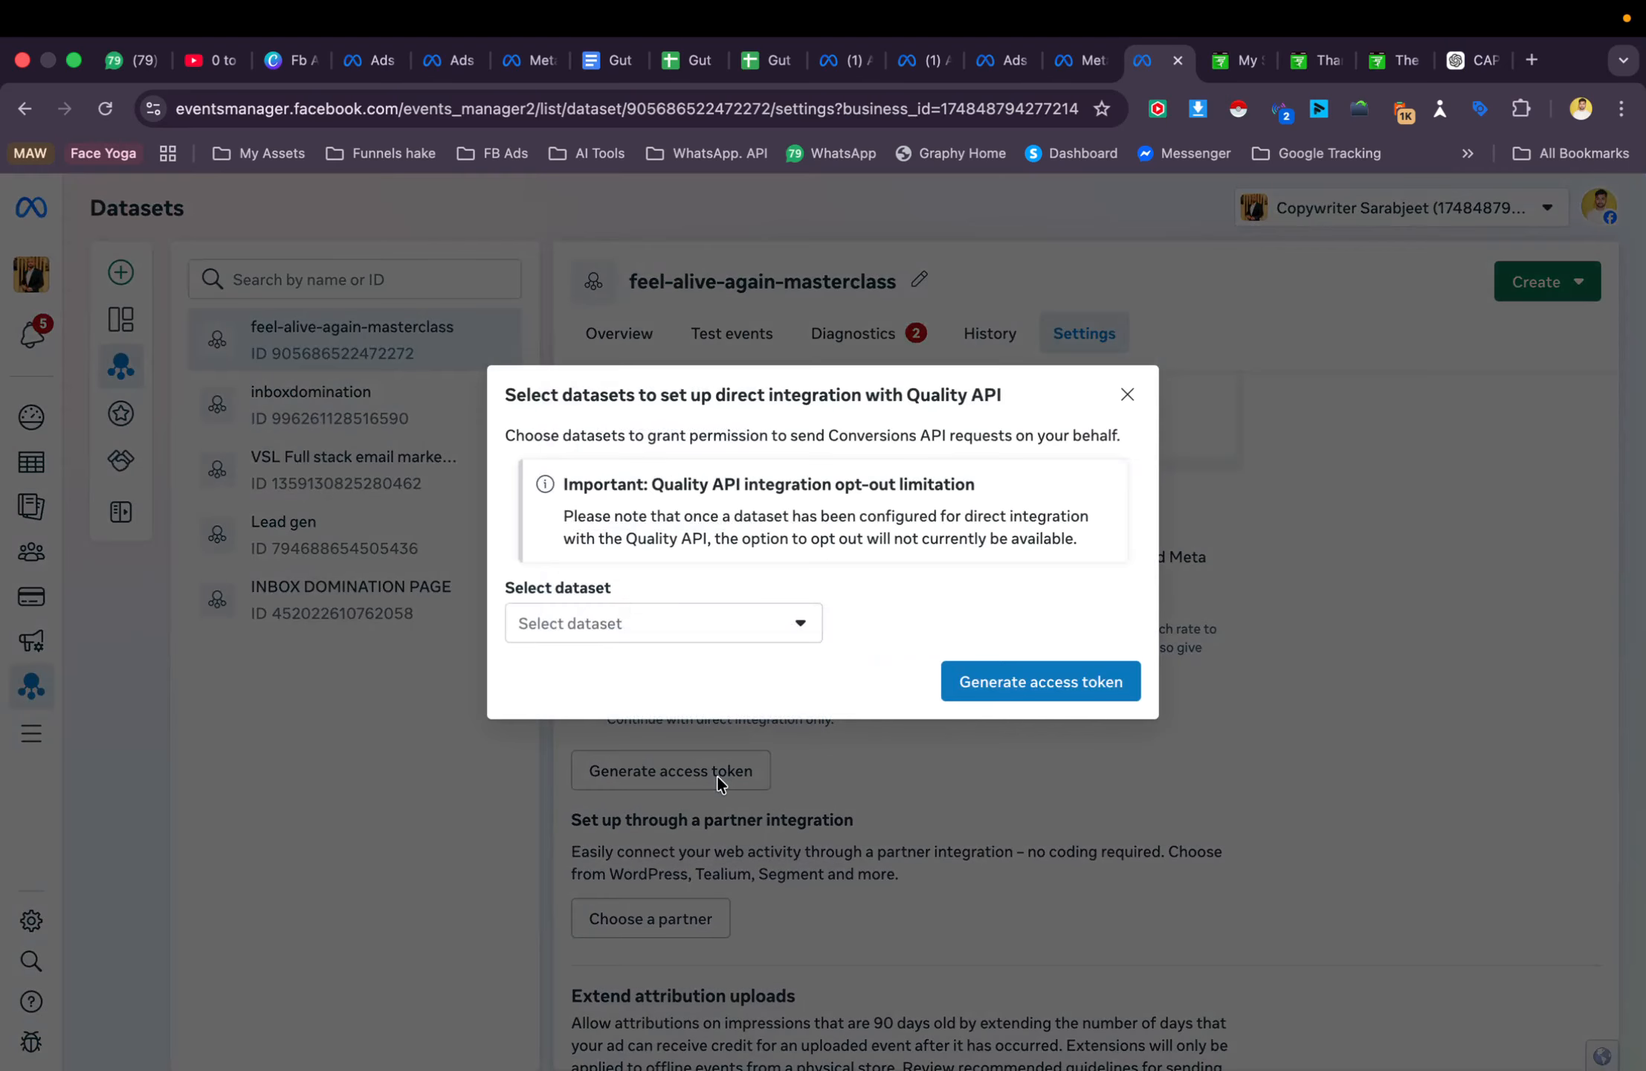
{"action": "left_click", "coordinate": [716, 626]}
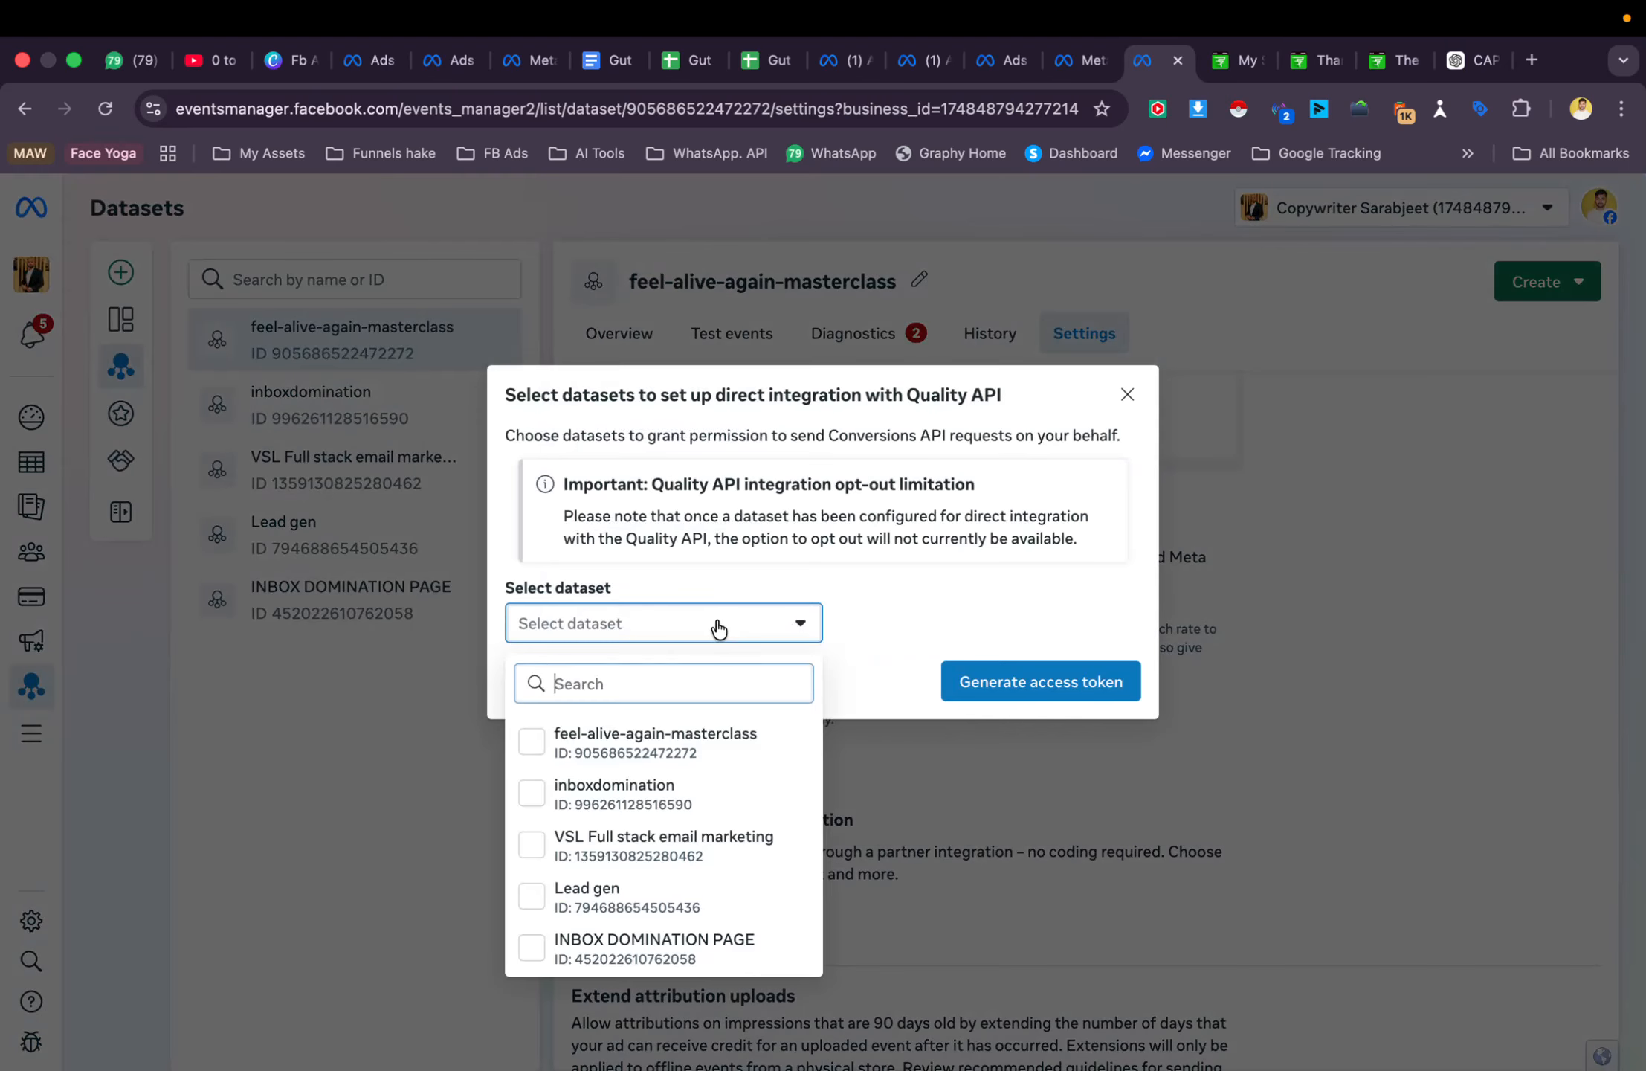
{"action": "left_click", "coordinate": [678, 739]}
{"action": "left_click", "coordinate": [853, 668]}
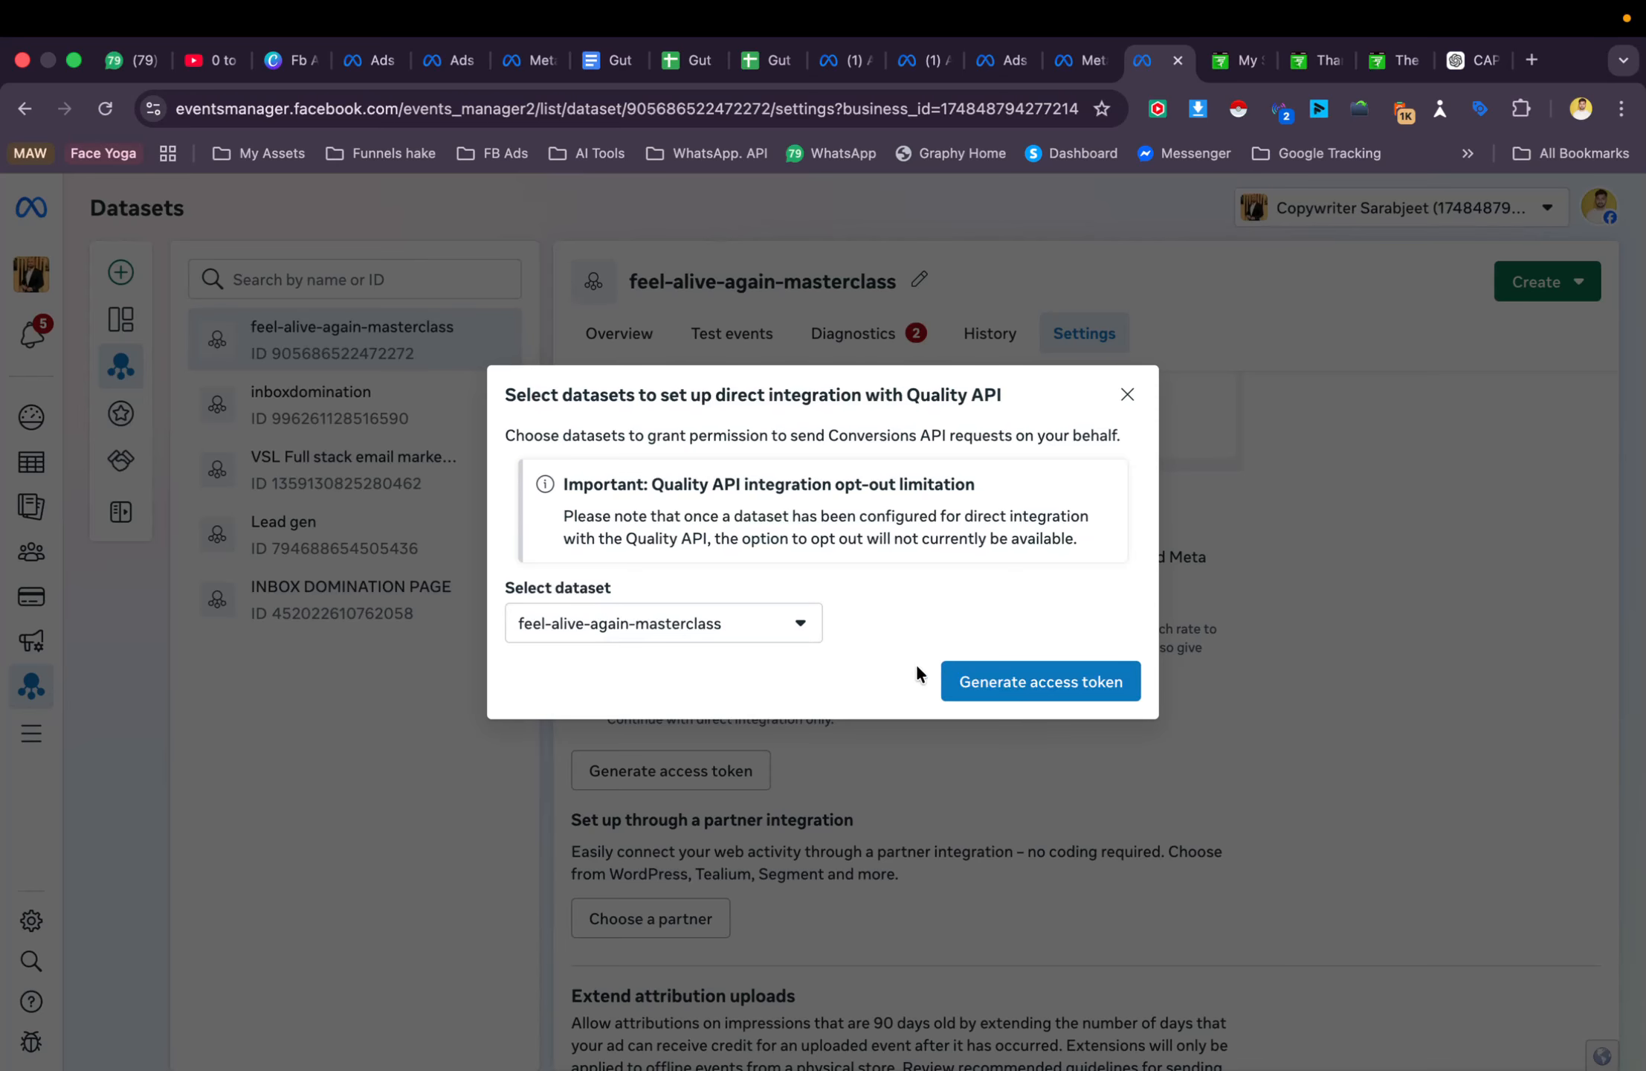
{"action": "left_click", "coordinate": [1011, 692]}
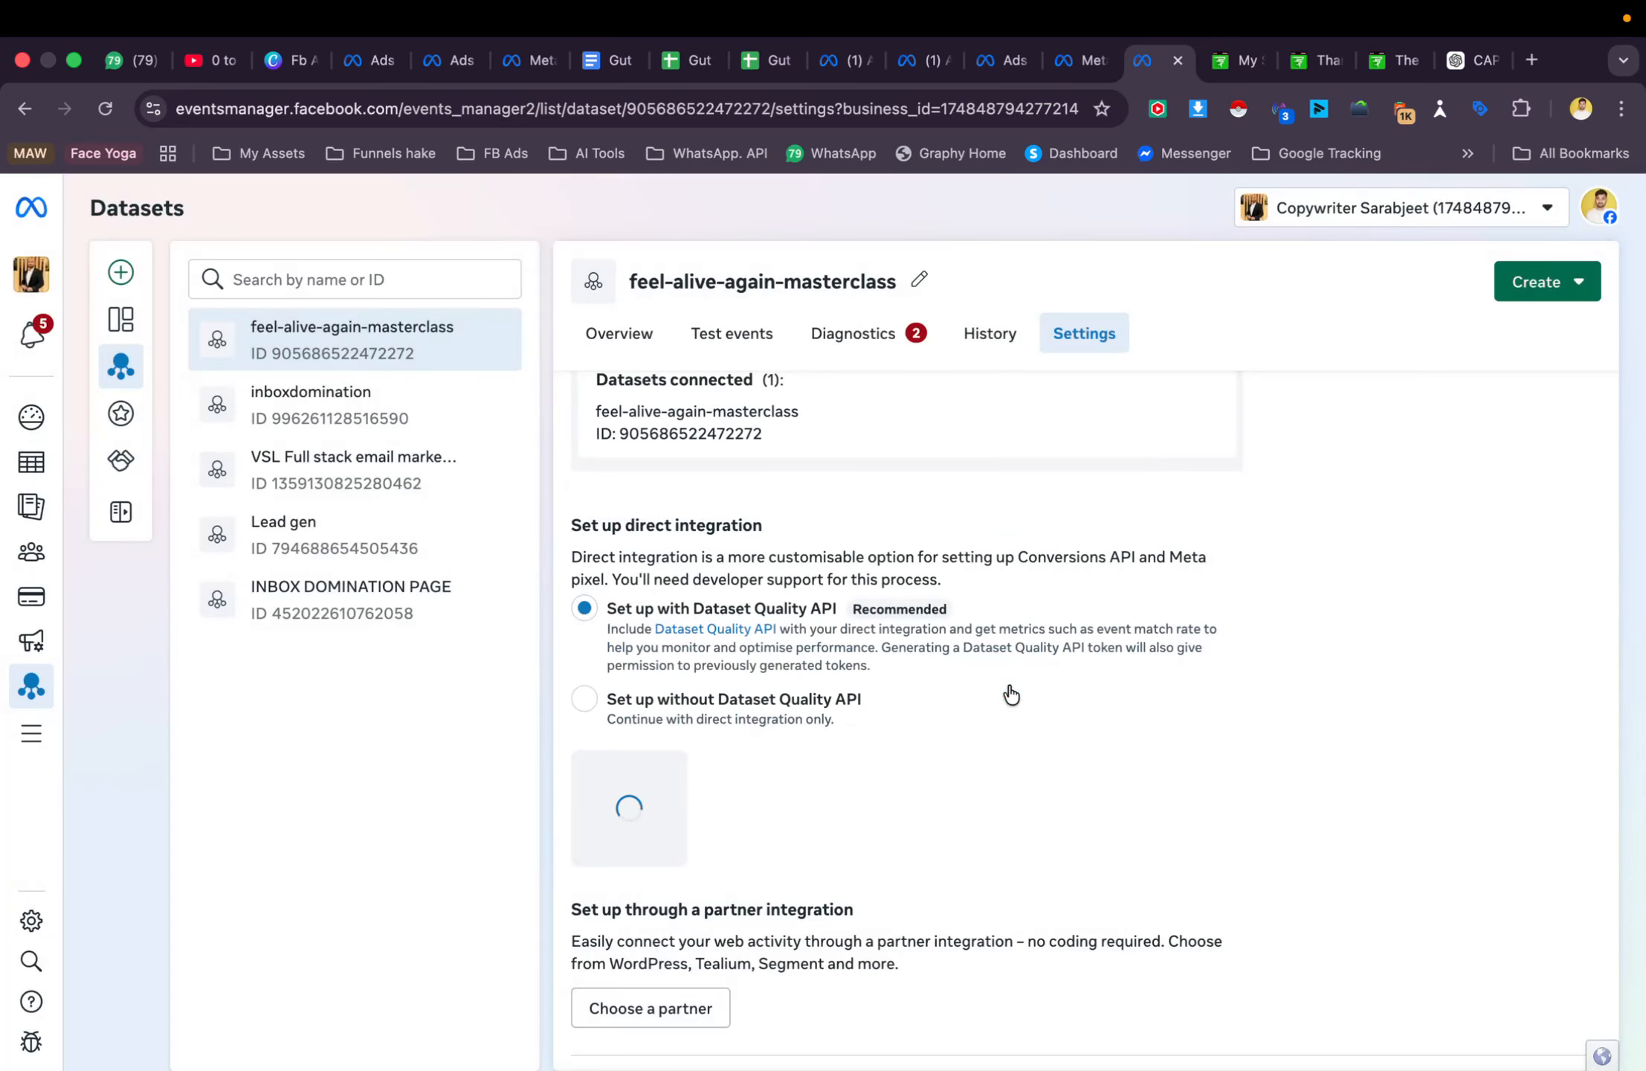
Copy the generated access token and paste it as the Facebook Access Token of the unnamed Conversions API connection in FlexiFunnels
{"action": "scroll", "coordinate": [1011, 694], "scroll_direction": "down", "scroll_amount": 2}
{"action": "left_click", "coordinate": [829, 739]}
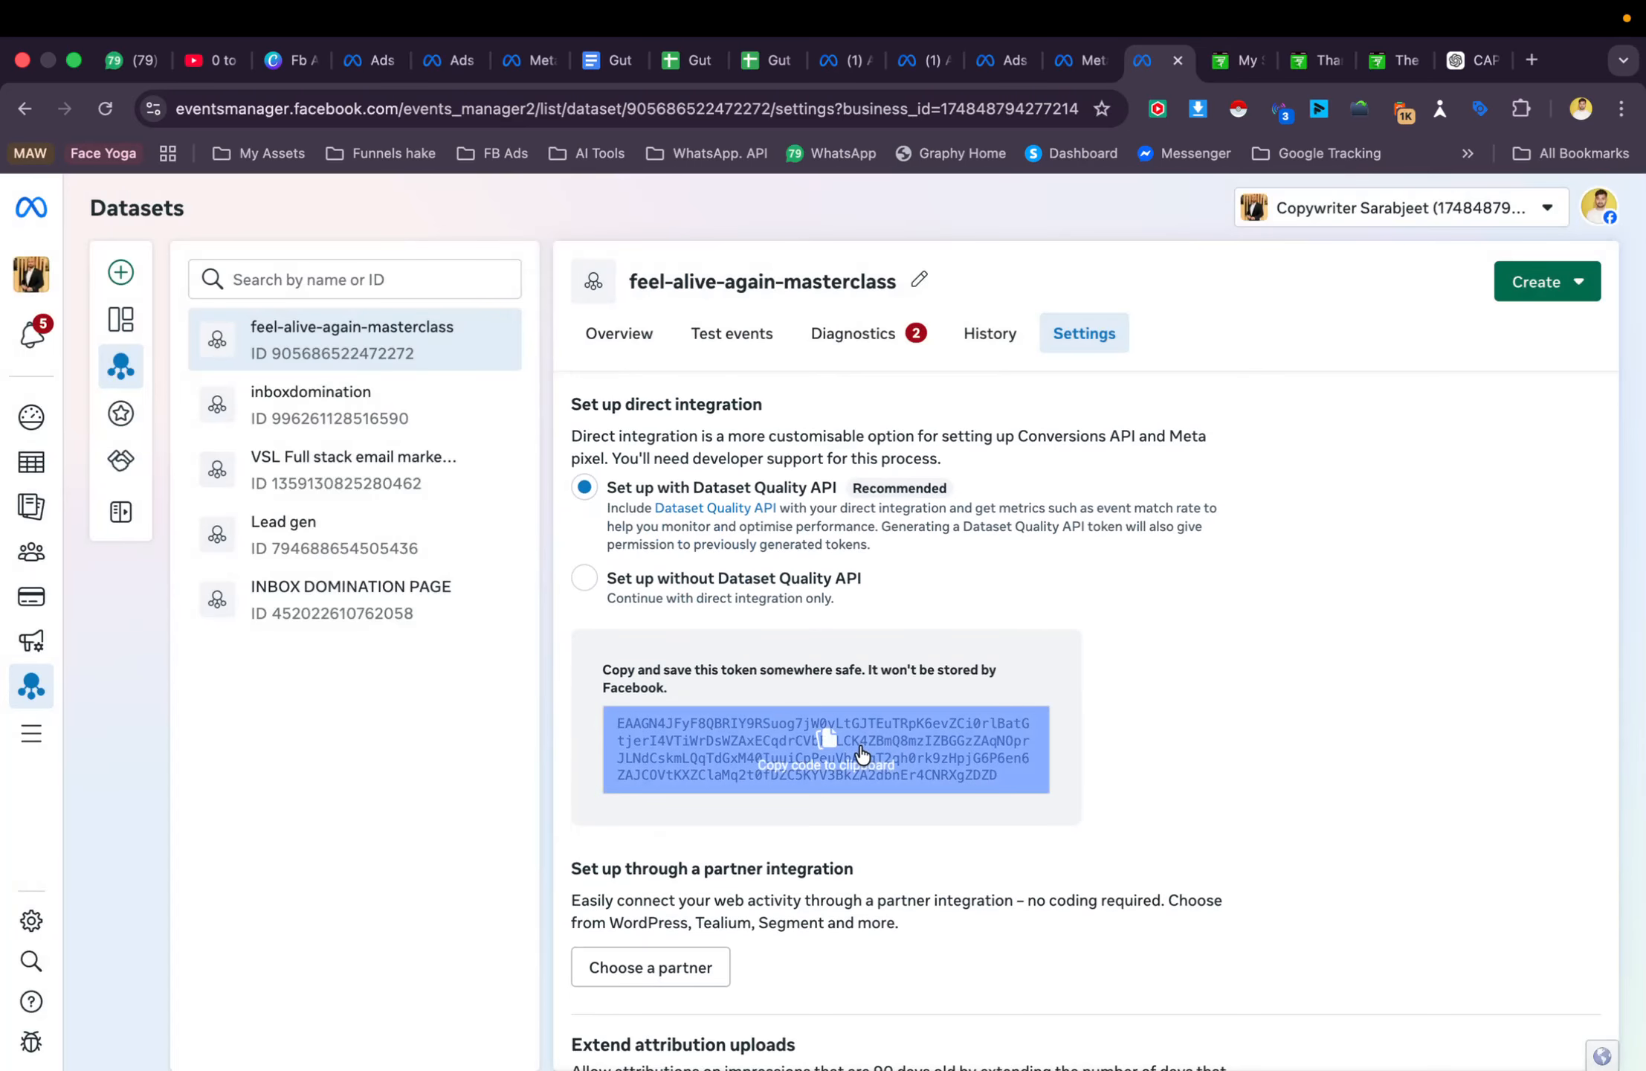
{"action": "left_click", "coordinate": [1329, 69]}
{"action": "left_click", "coordinate": [1397, 64]}
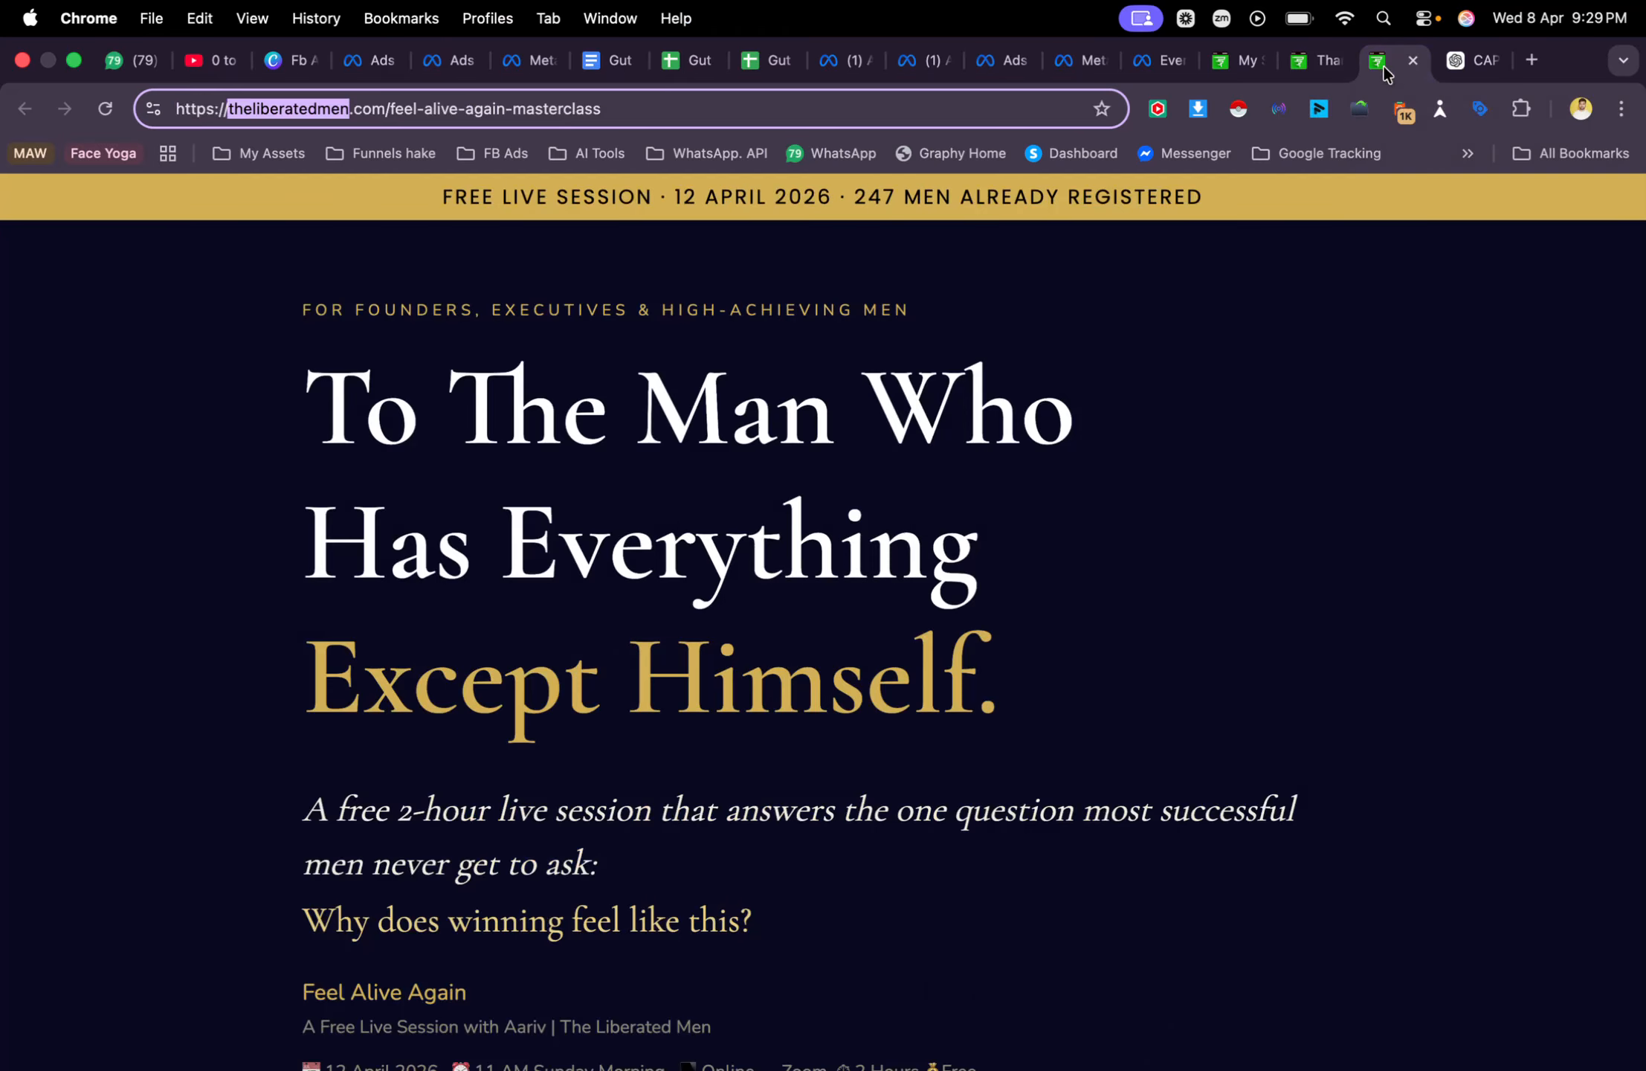
{"action": "left_click", "coordinate": [1215, 65]}
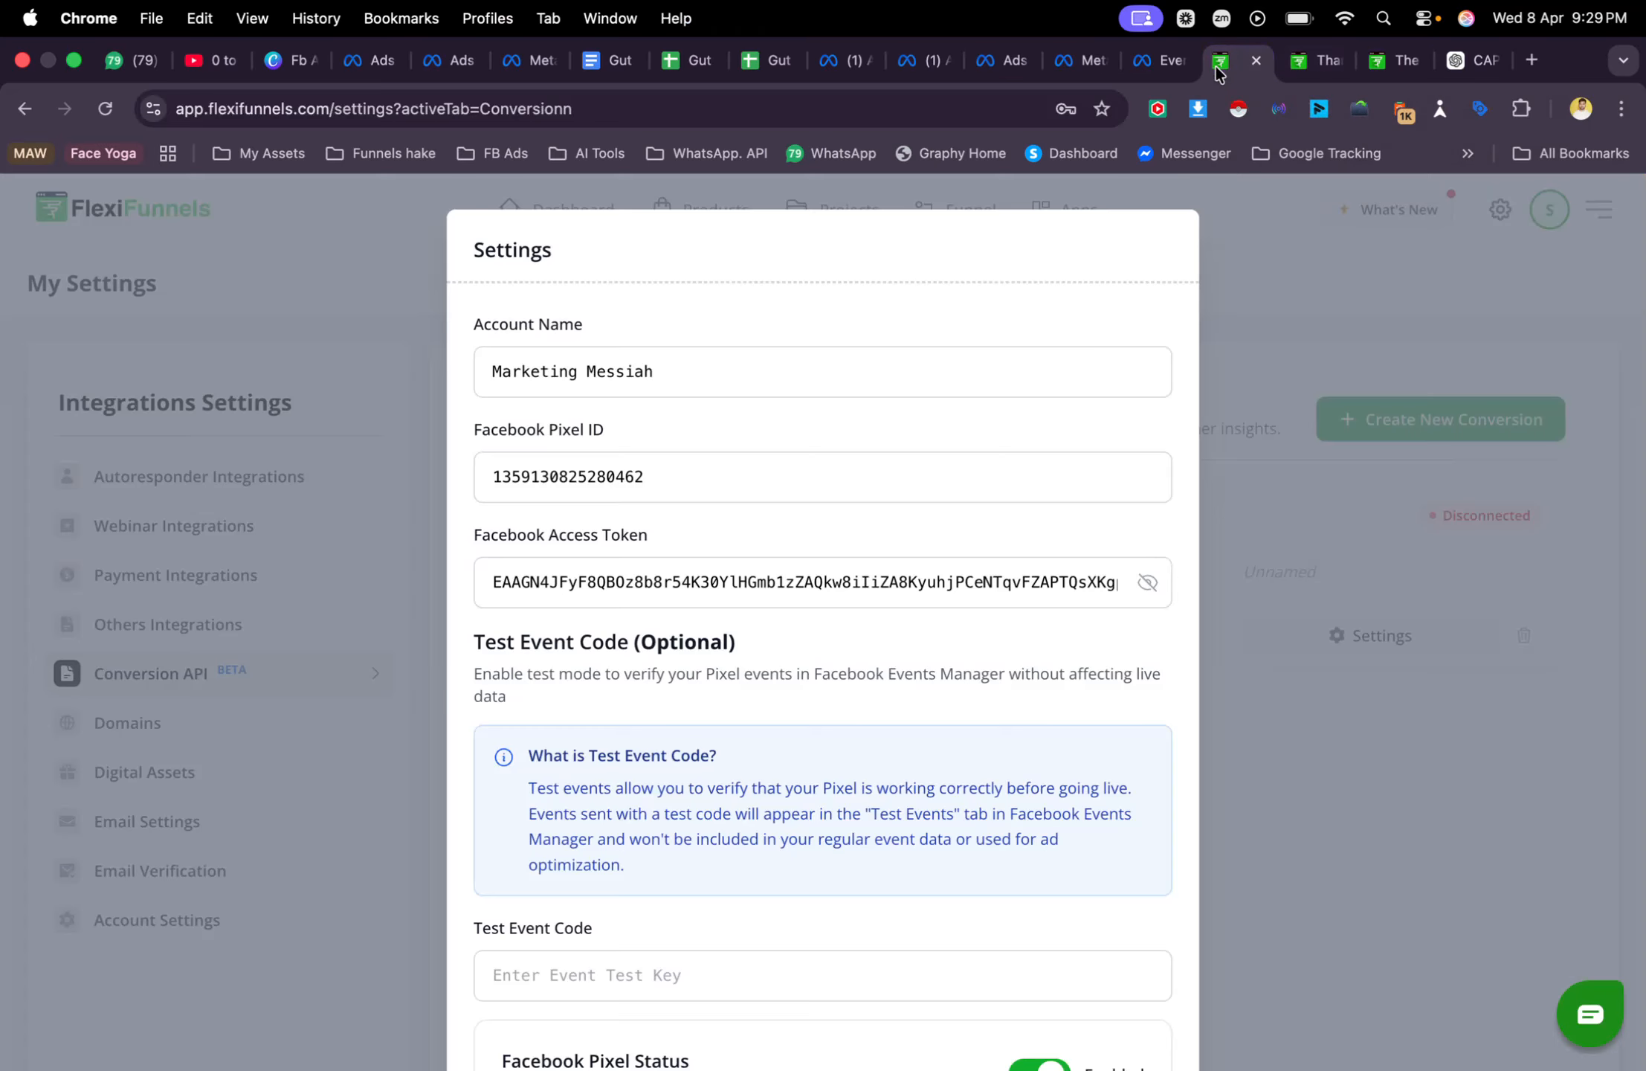
{"action": "left_click", "coordinate": [1327, 288]}
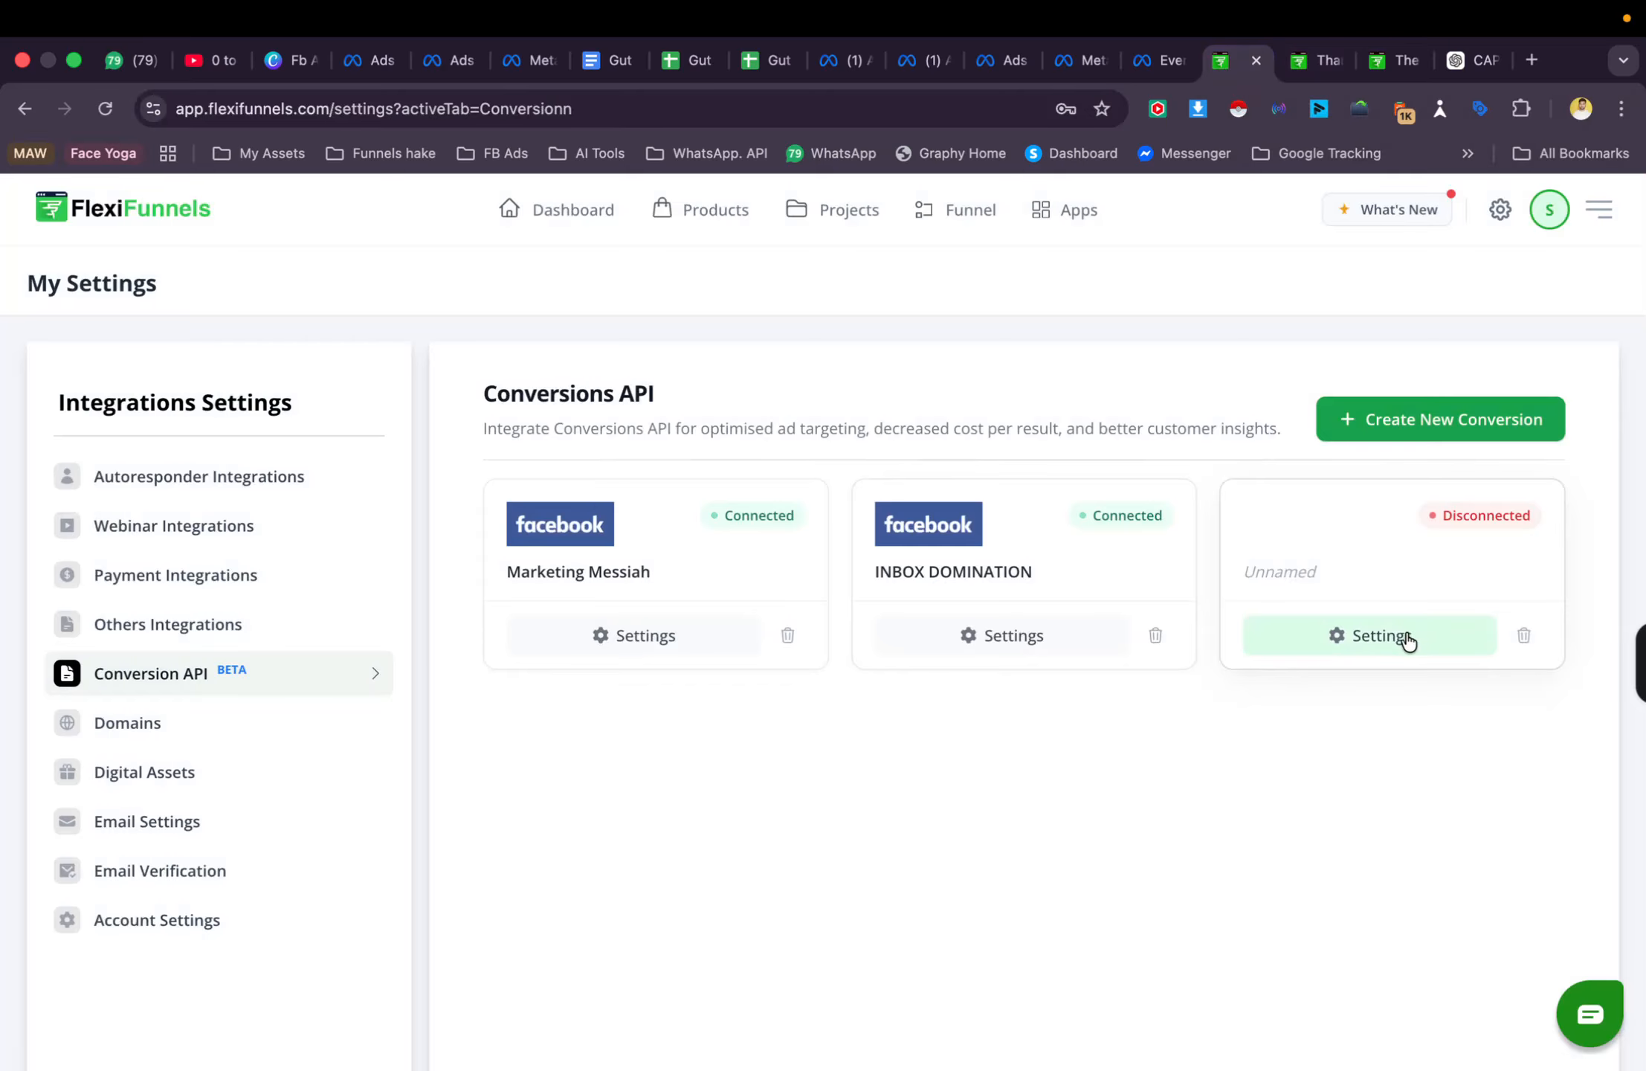
{"action": "left_click", "coordinate": [1406, 637]}
{"action": "left_click", "coordinate": [679, 589]}
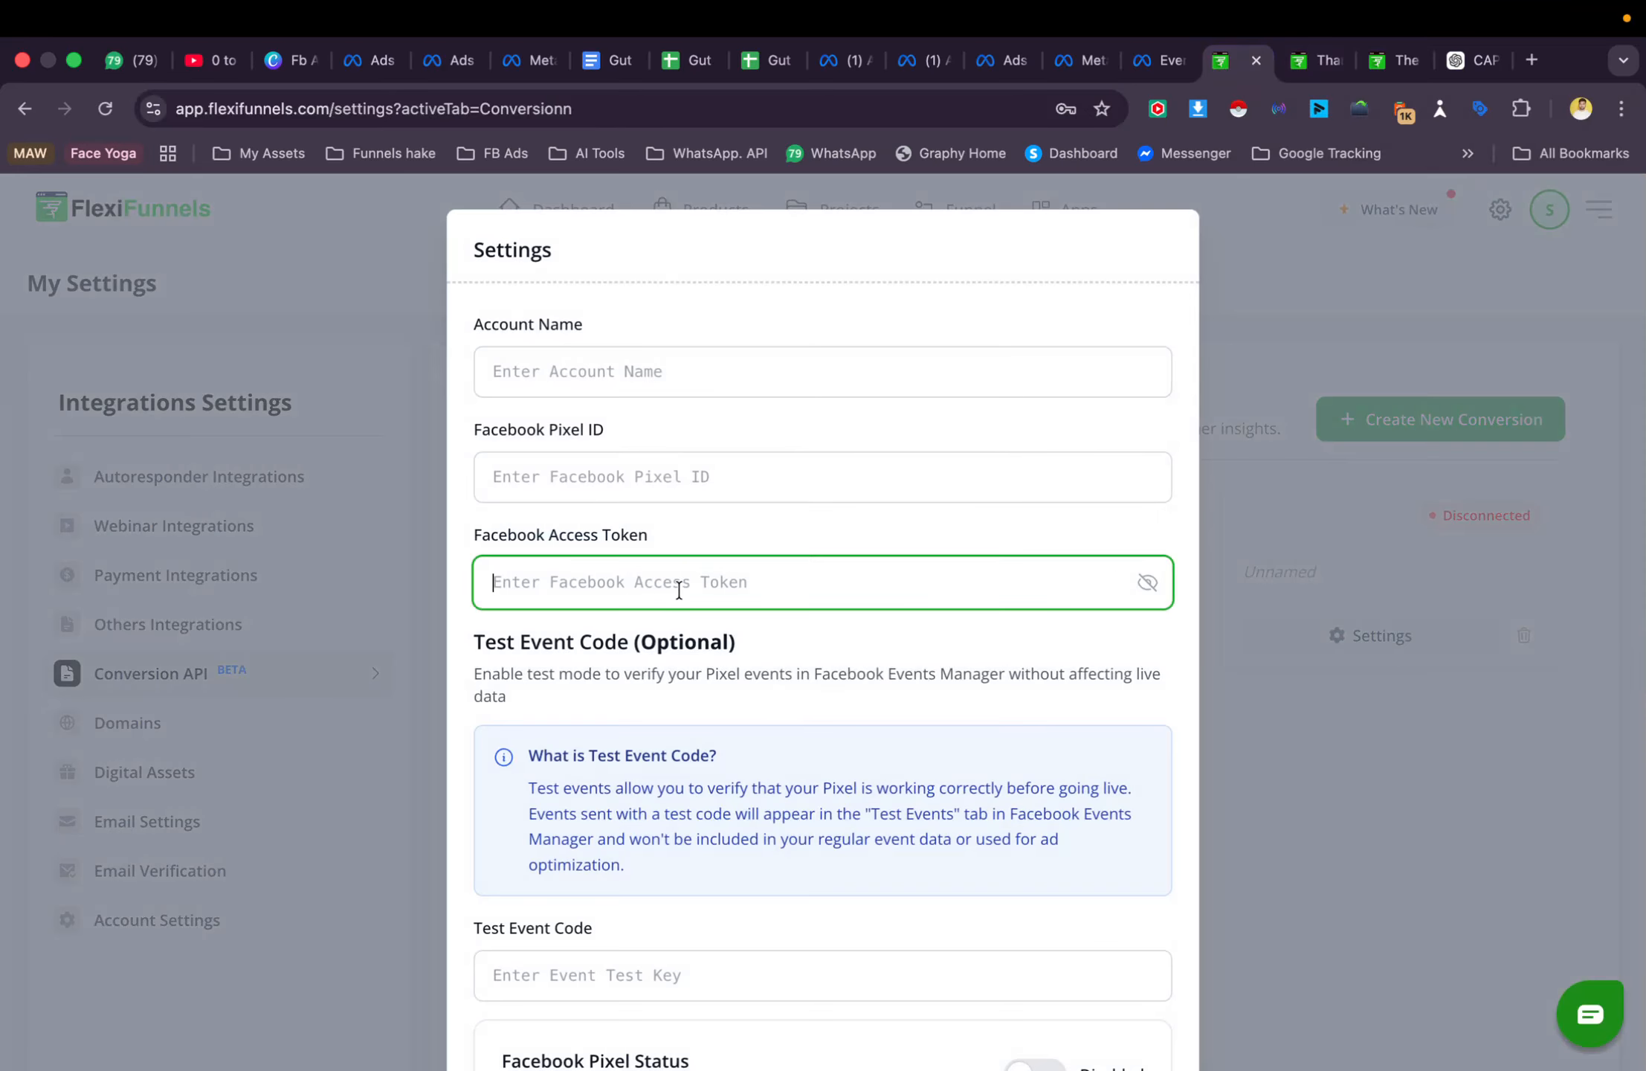
{"action": "key", "text": "super+v"}
Copy "theliberatedmen" from the landing page's address and enter it as the unnamed connection's account name
{"action": "left_click", "coordinate": [565, 361]}
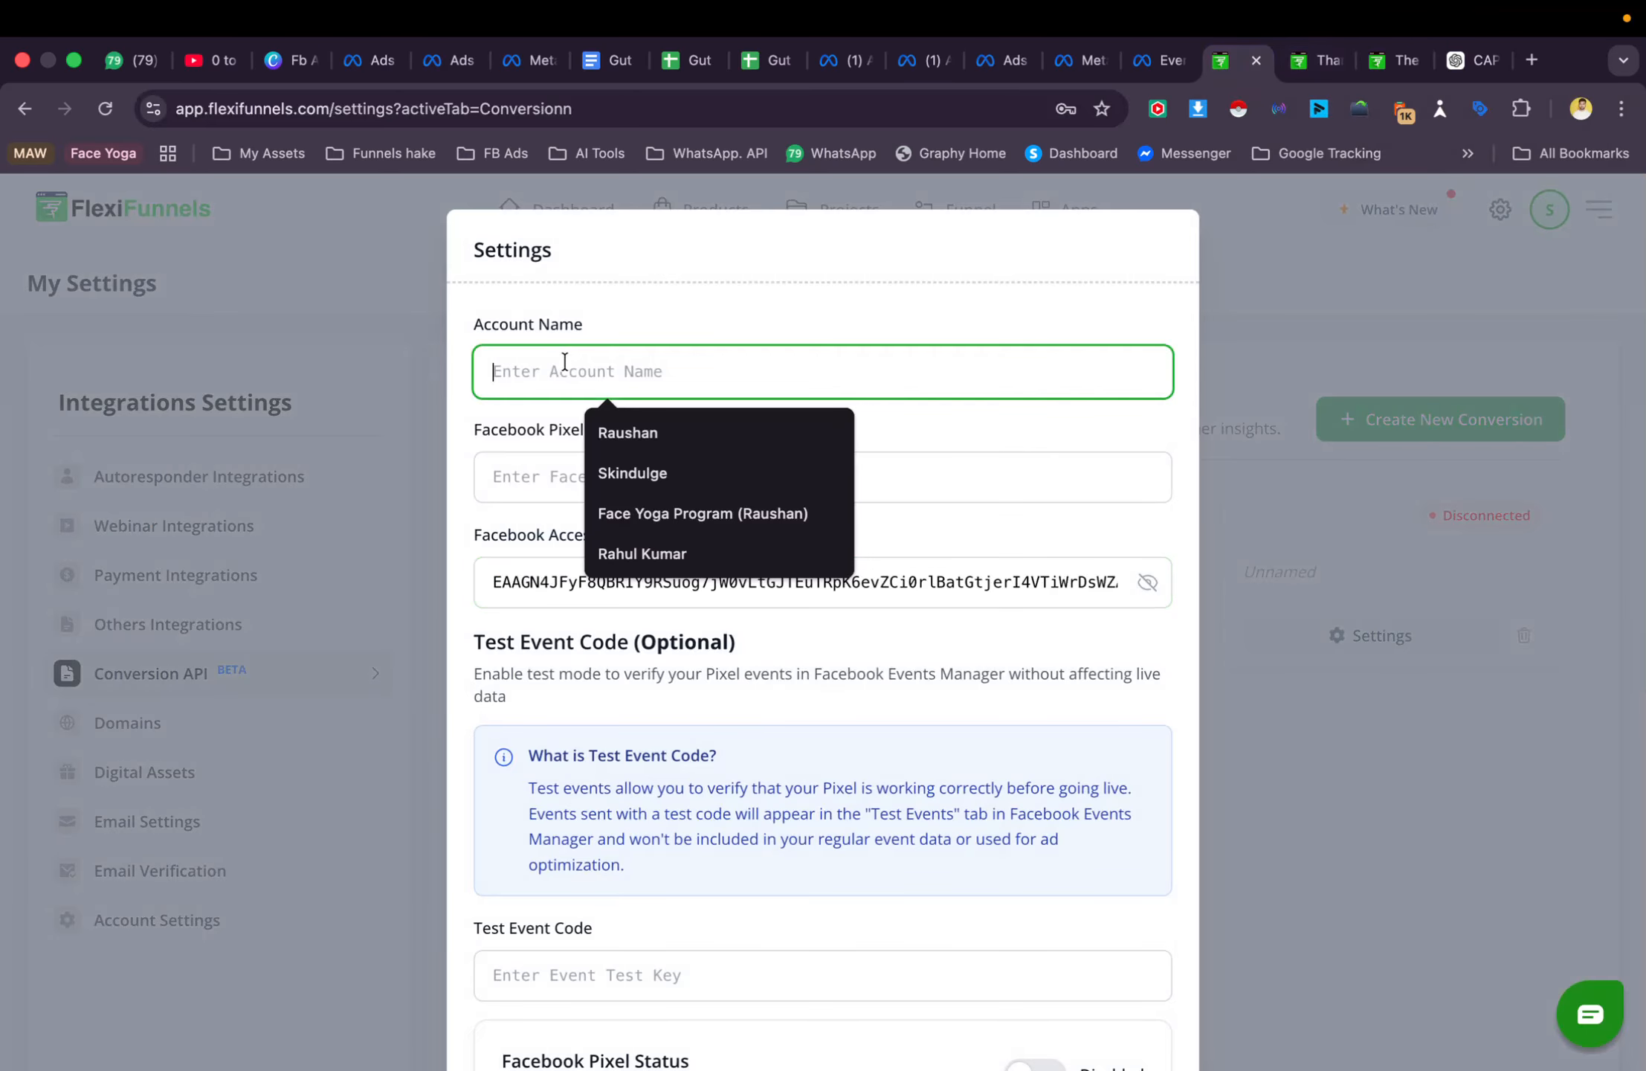
{"action": "left_click", "coordinate": [1406, 59]}
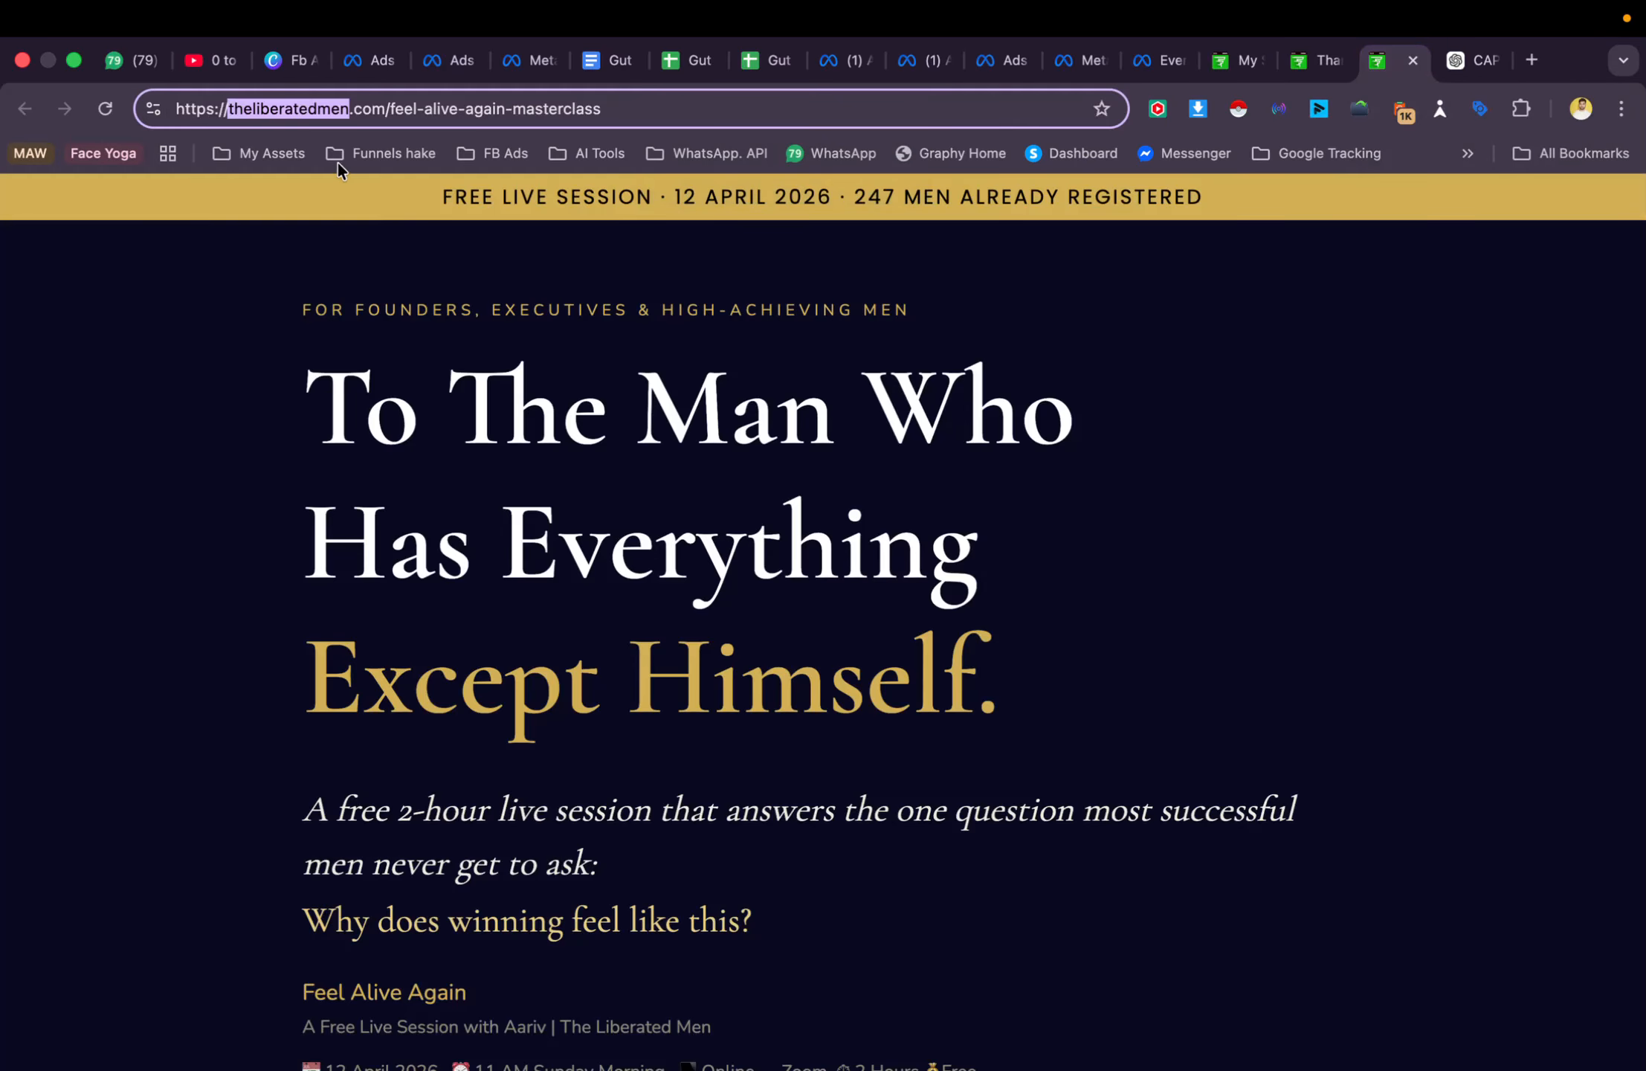
{"action": "right_click", "coordinate": [287, 113]}
{"action": "left_click", "coordinate": [360, 314]}
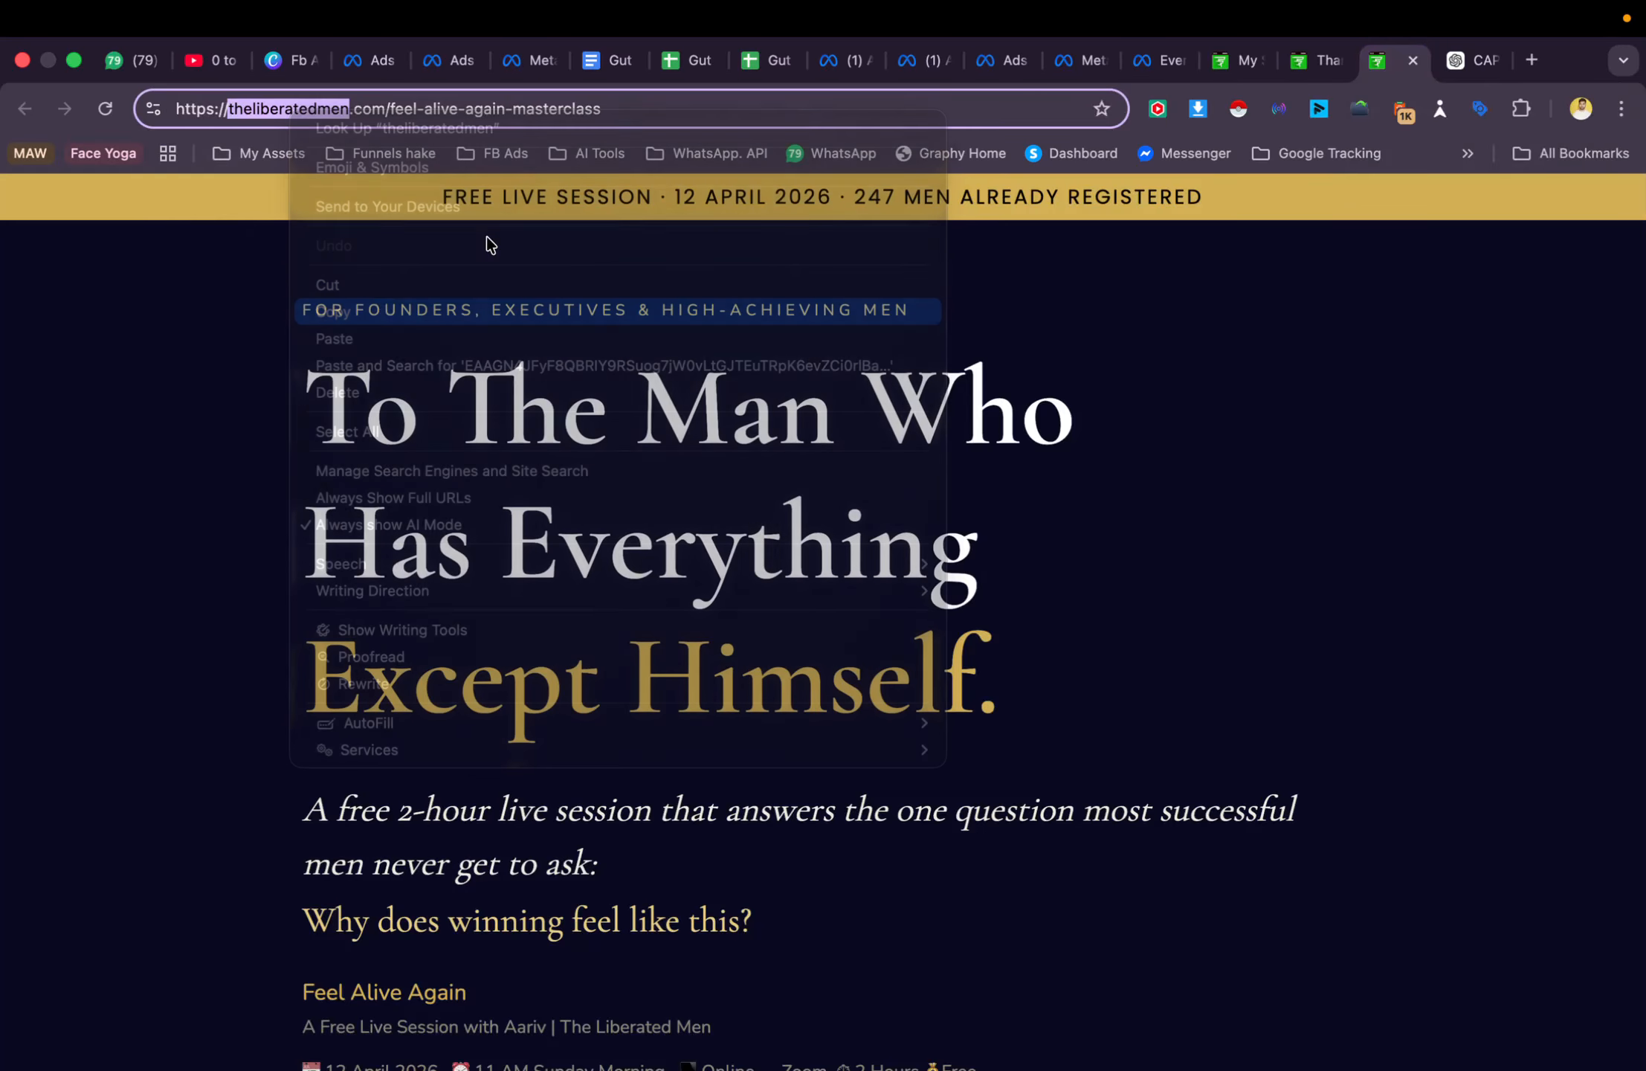
{"action": "left_click", "coordinate": [1232, 70]}
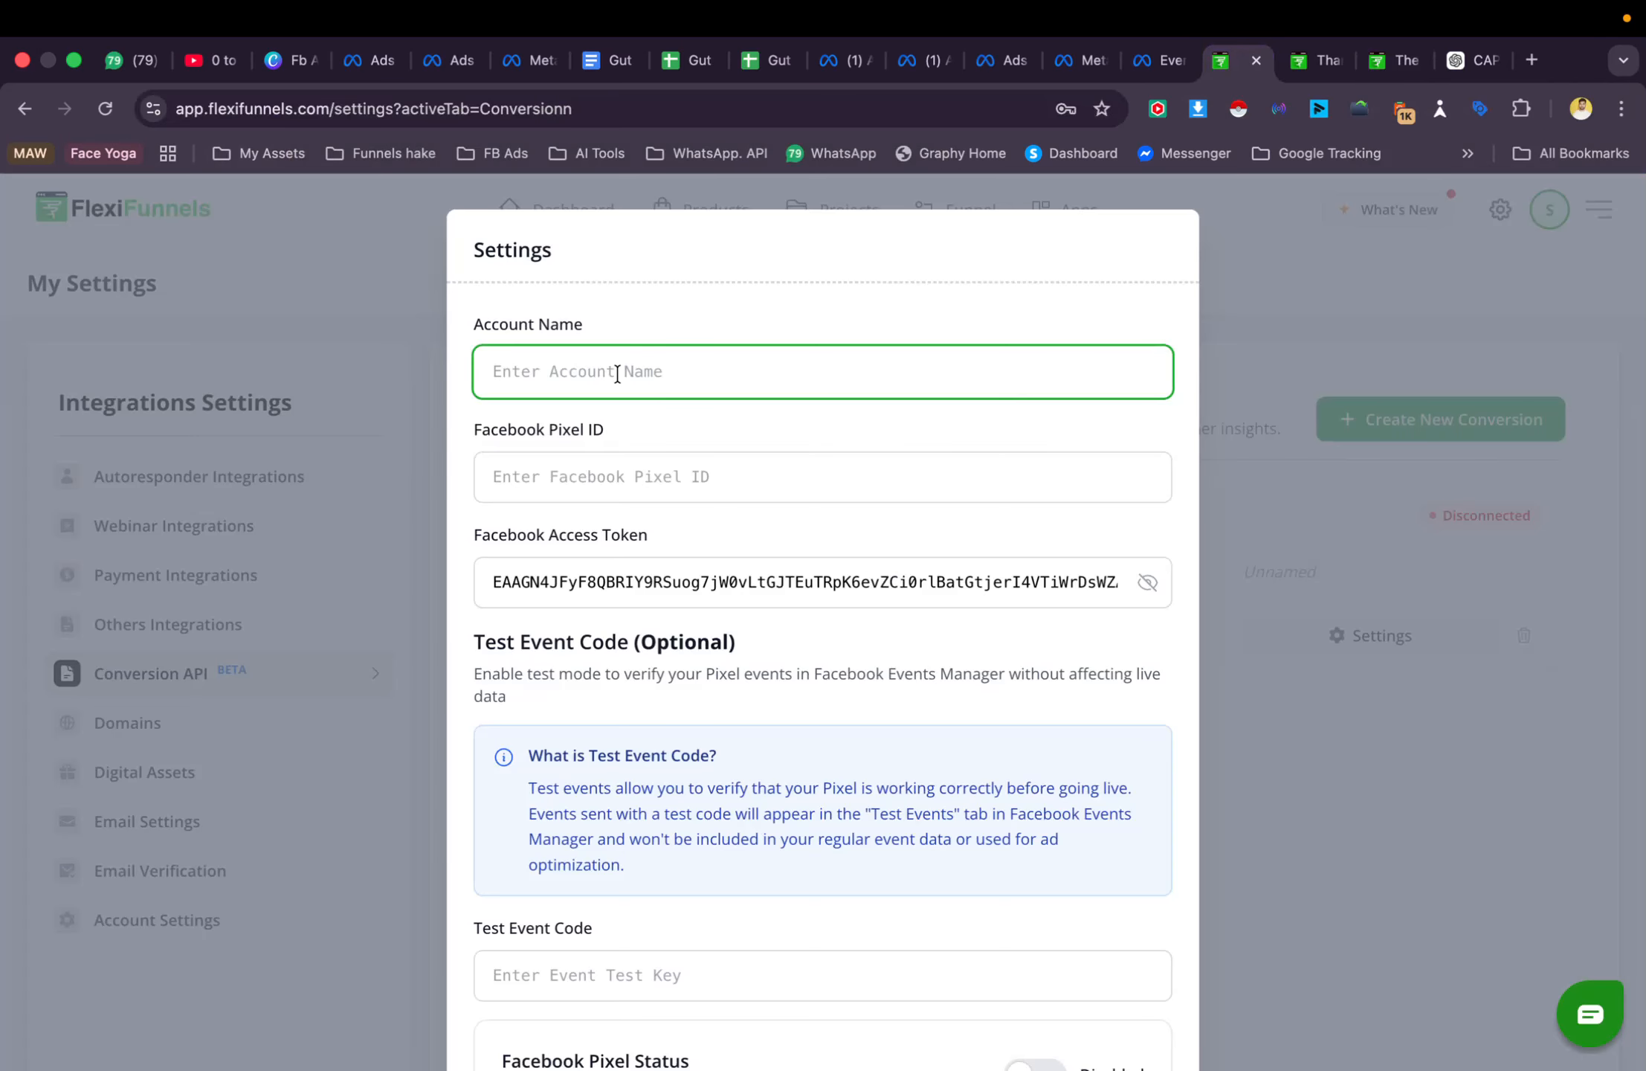
{"action": "key", "text": "super+v"}
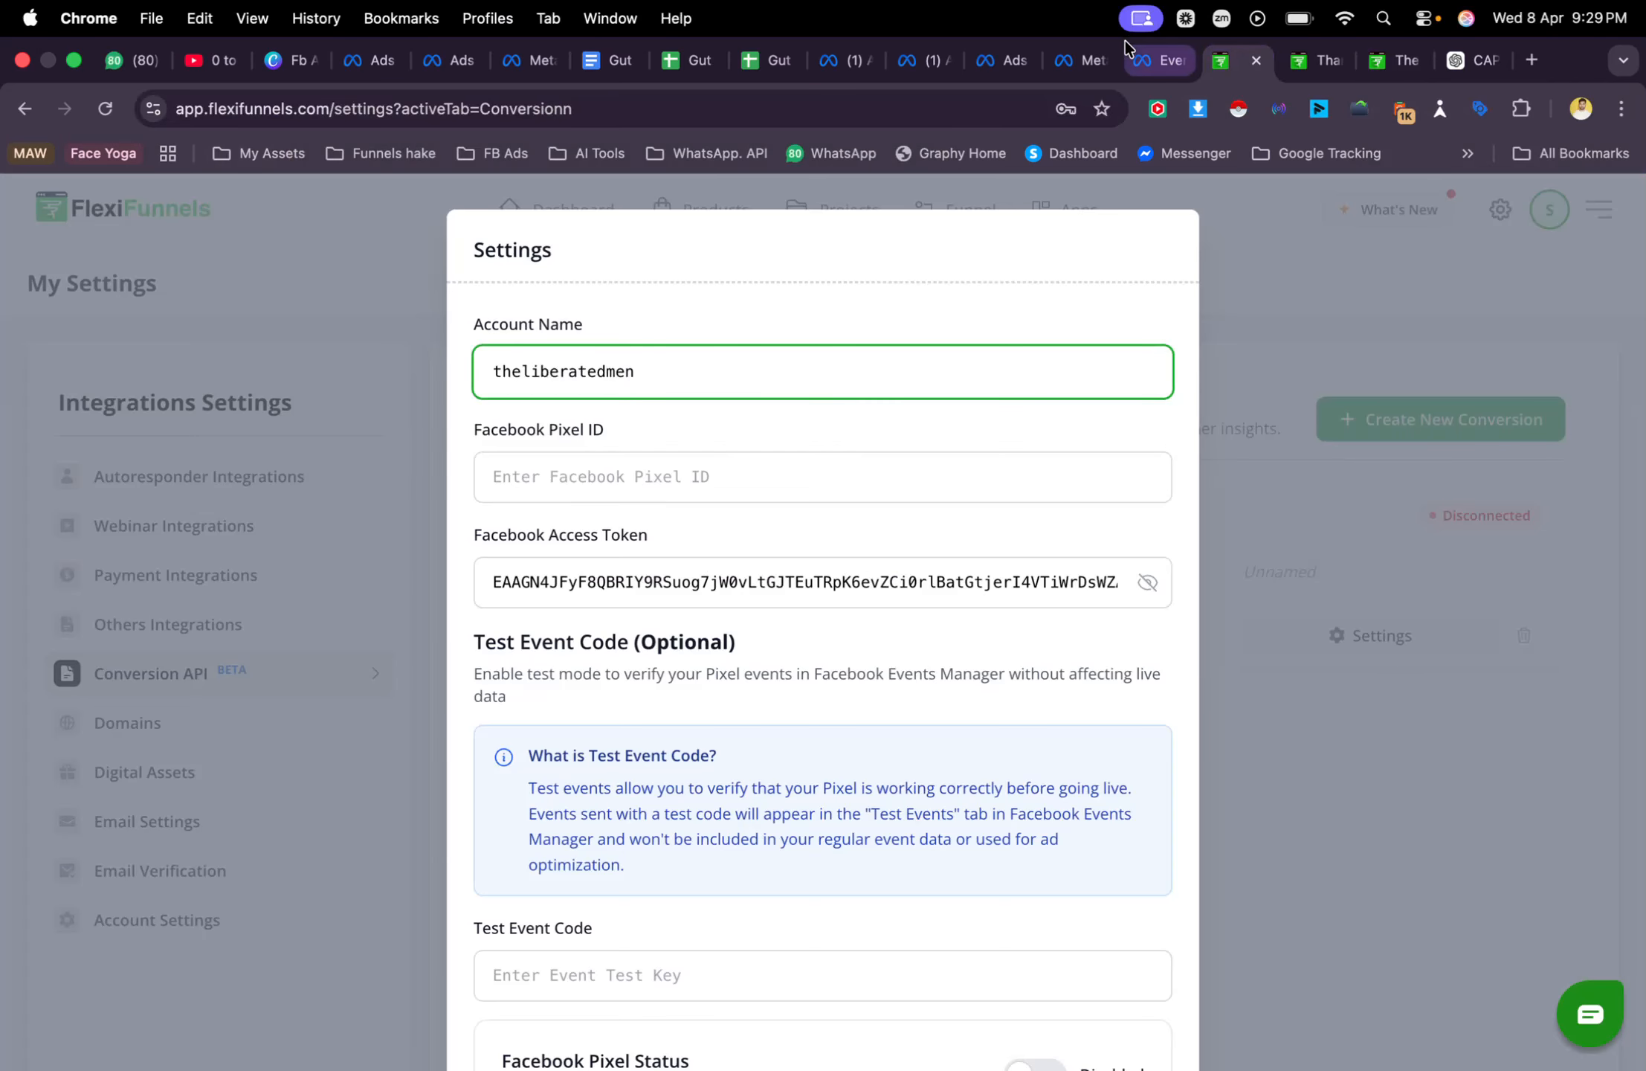
Copy the feel-alive-again-masterclass dataset's ID from its Meta Events Manager settings and paste it as the Facebook Pixel ID of the theliberatedmen connection in FlexiFunnels
{"action": "left_click", "coordinate": [1141, 49]}
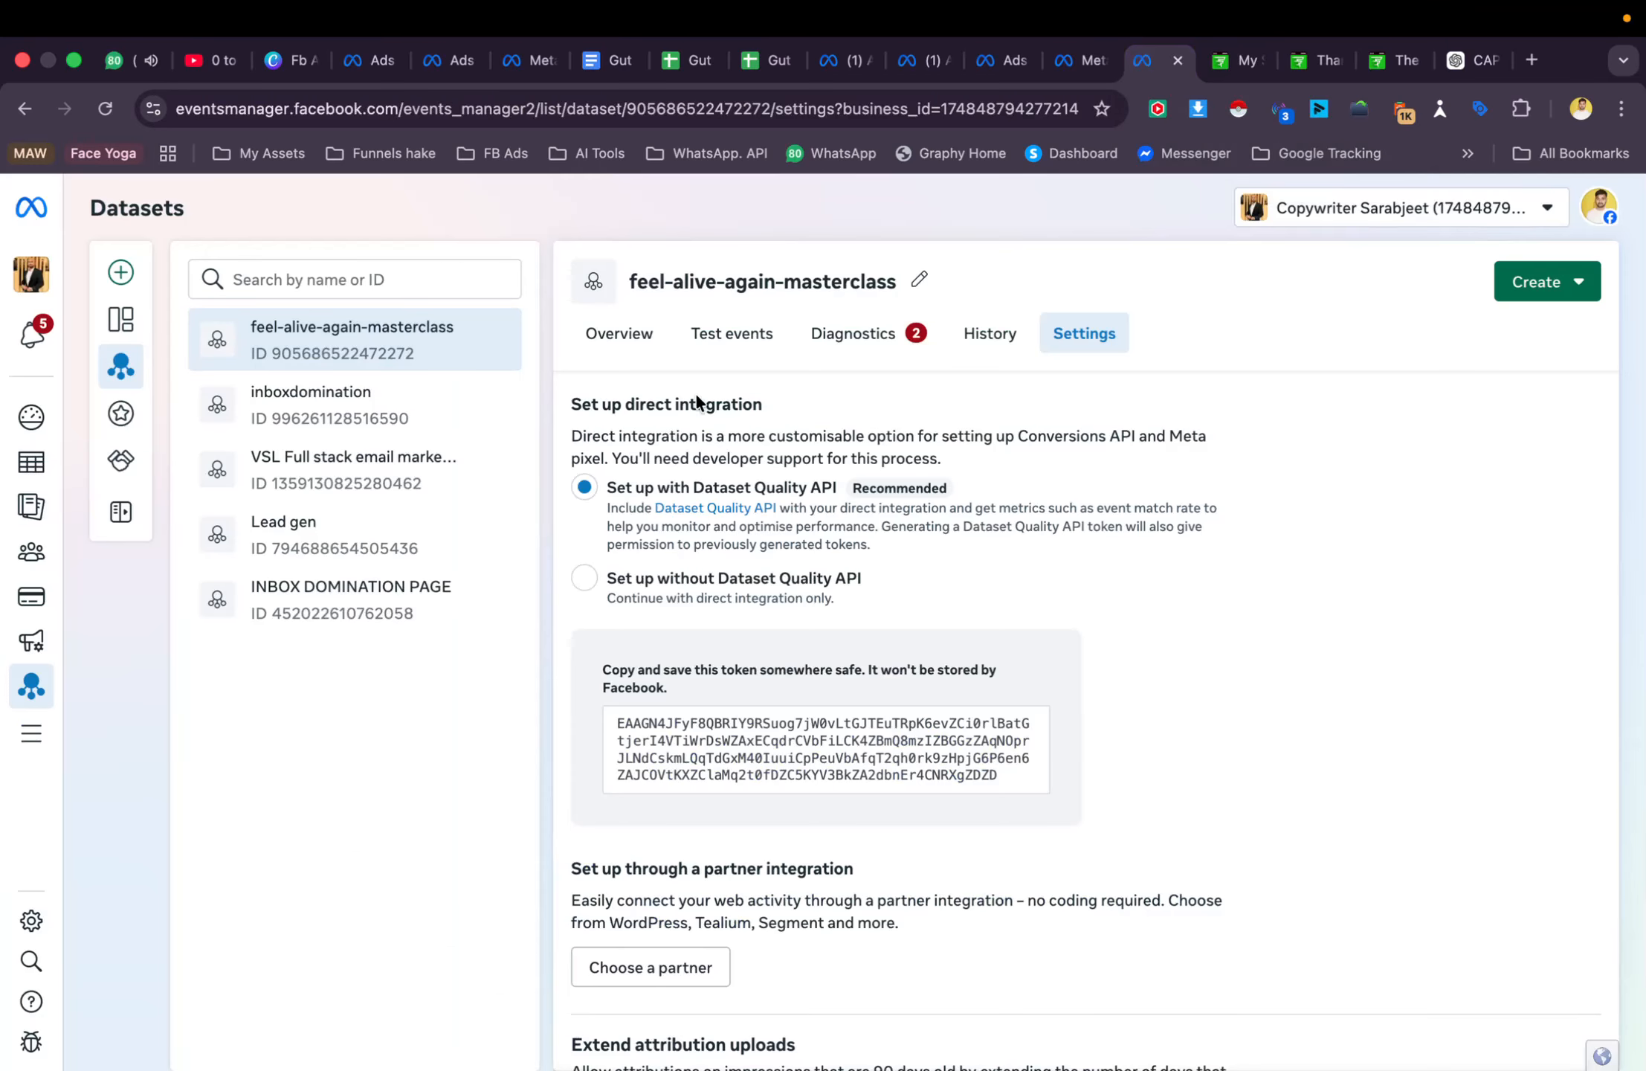
{"action": "left_click", "coordinate": [608, 351]}
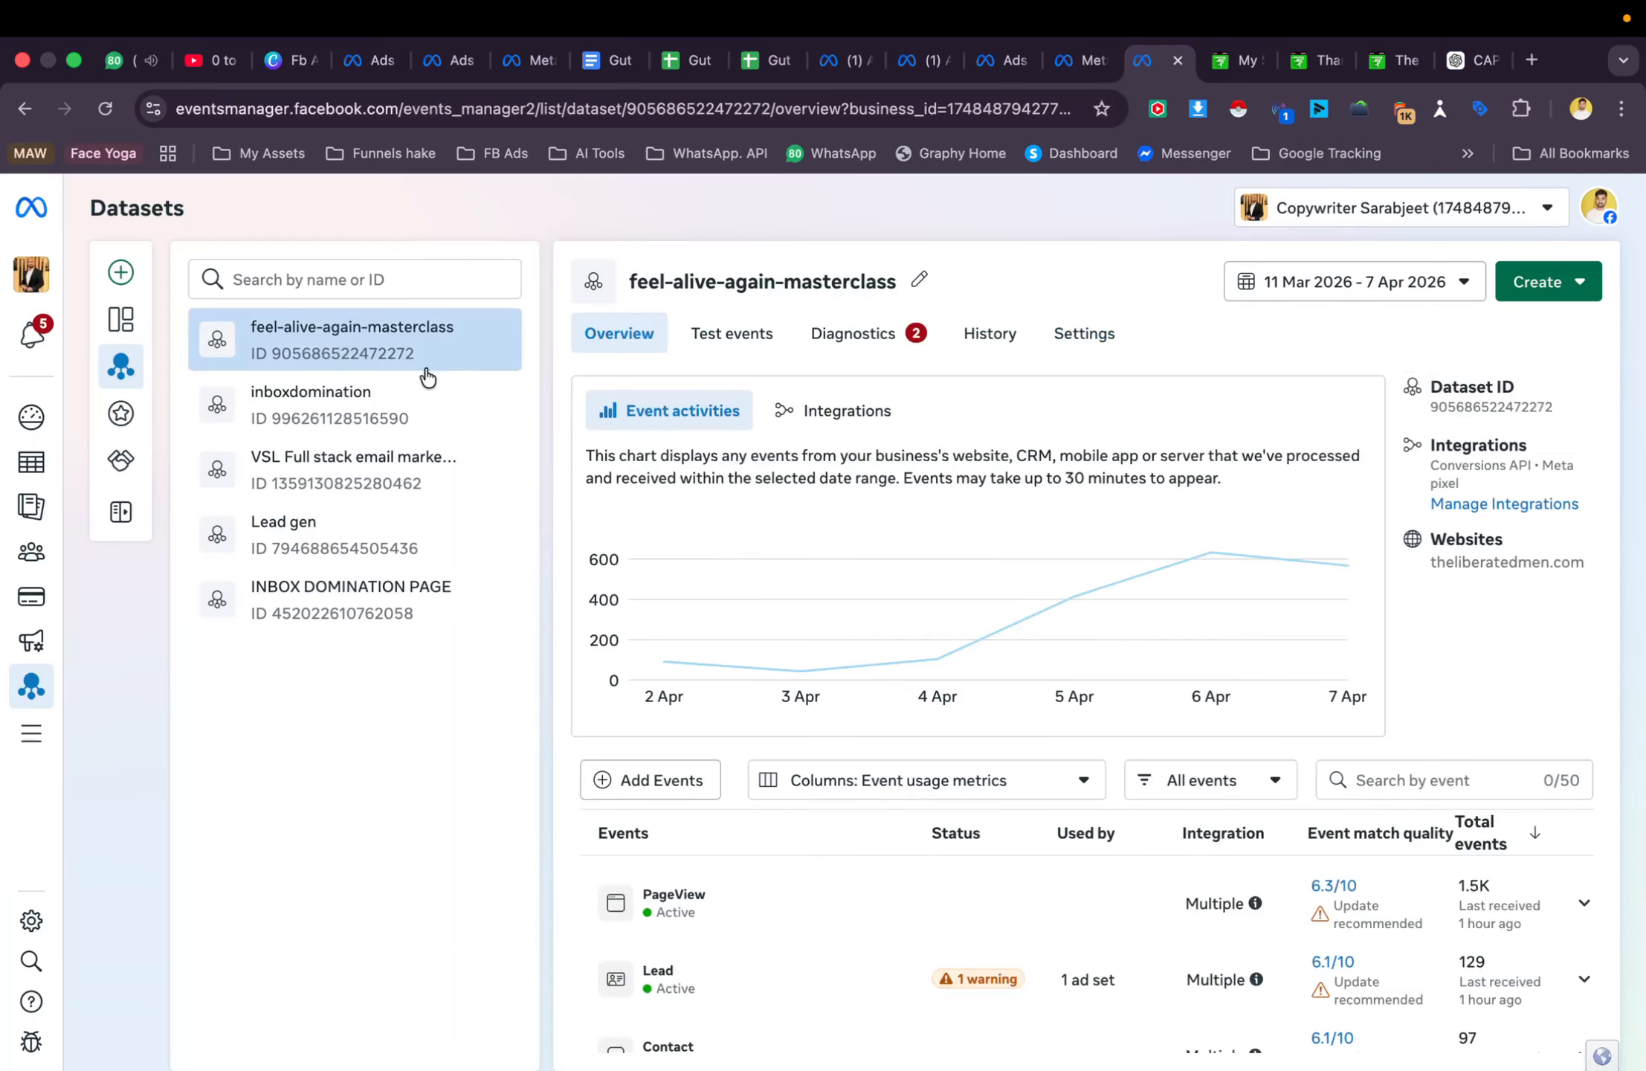
{"action": "left_click", "coordinate": [1083, 336]}
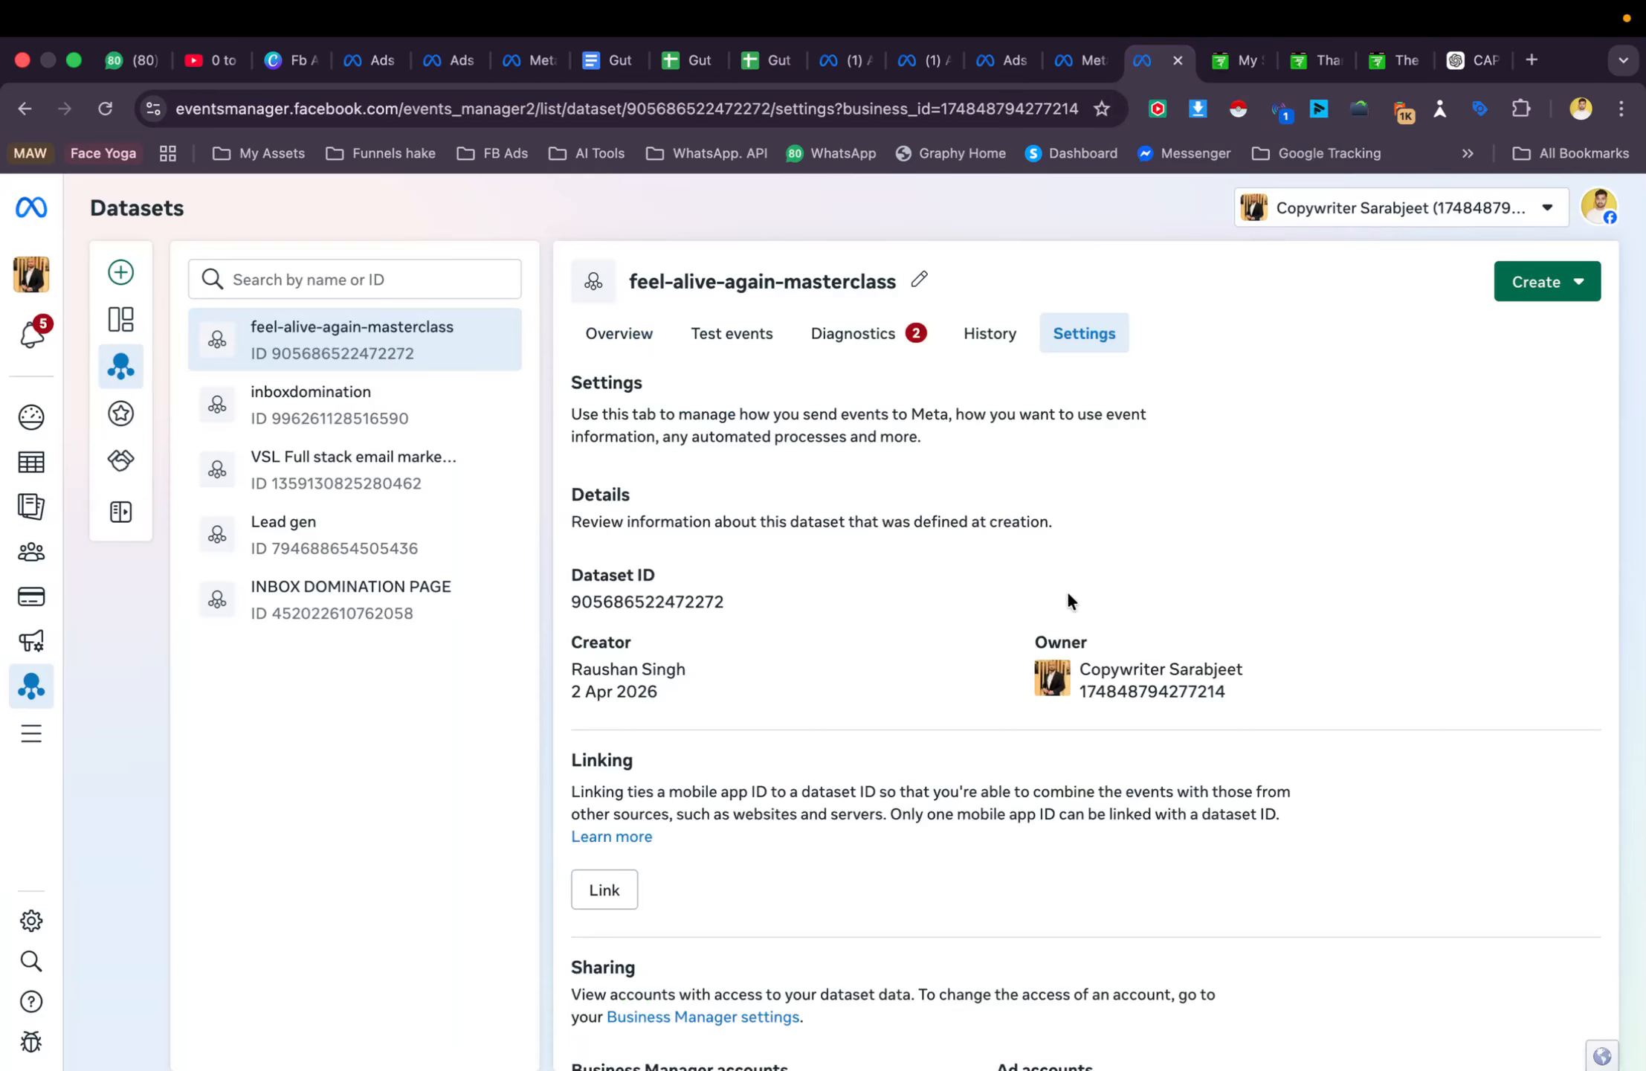
{"action": "left_click", "coordinate": [679, 603]}
{"action": "left_click", "coordinate": [1236, 67]}
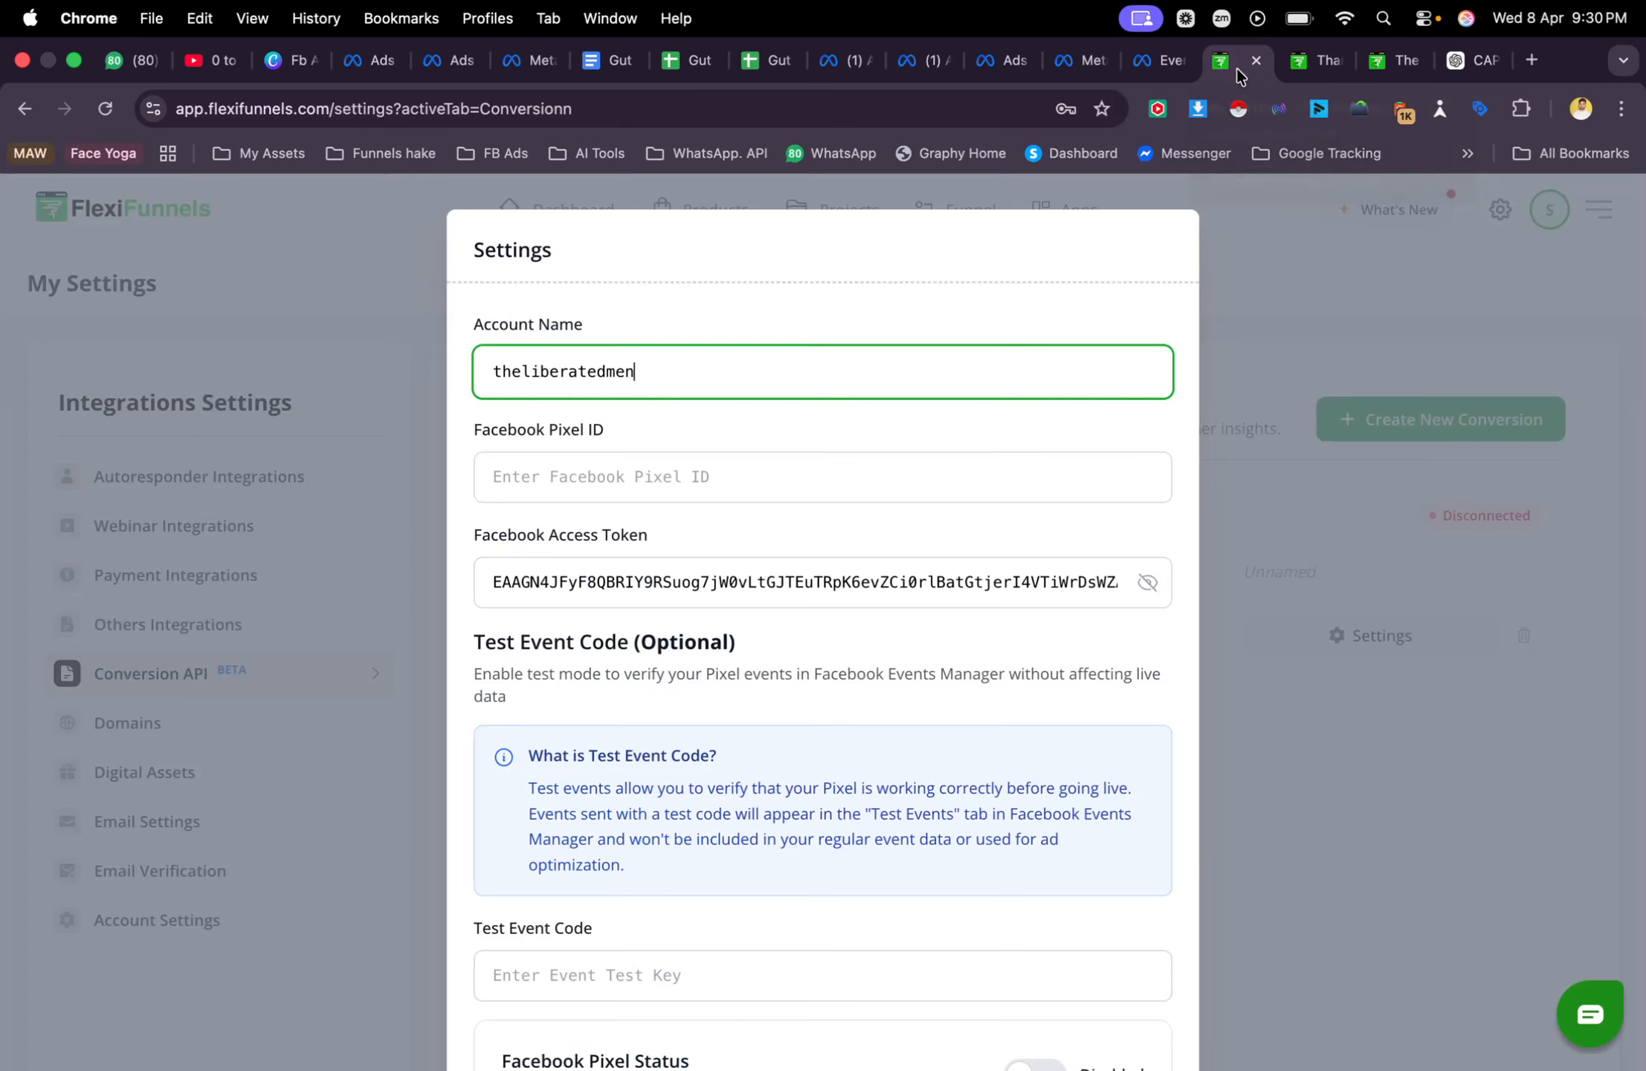
{"action": "key", "text": "super+v"}
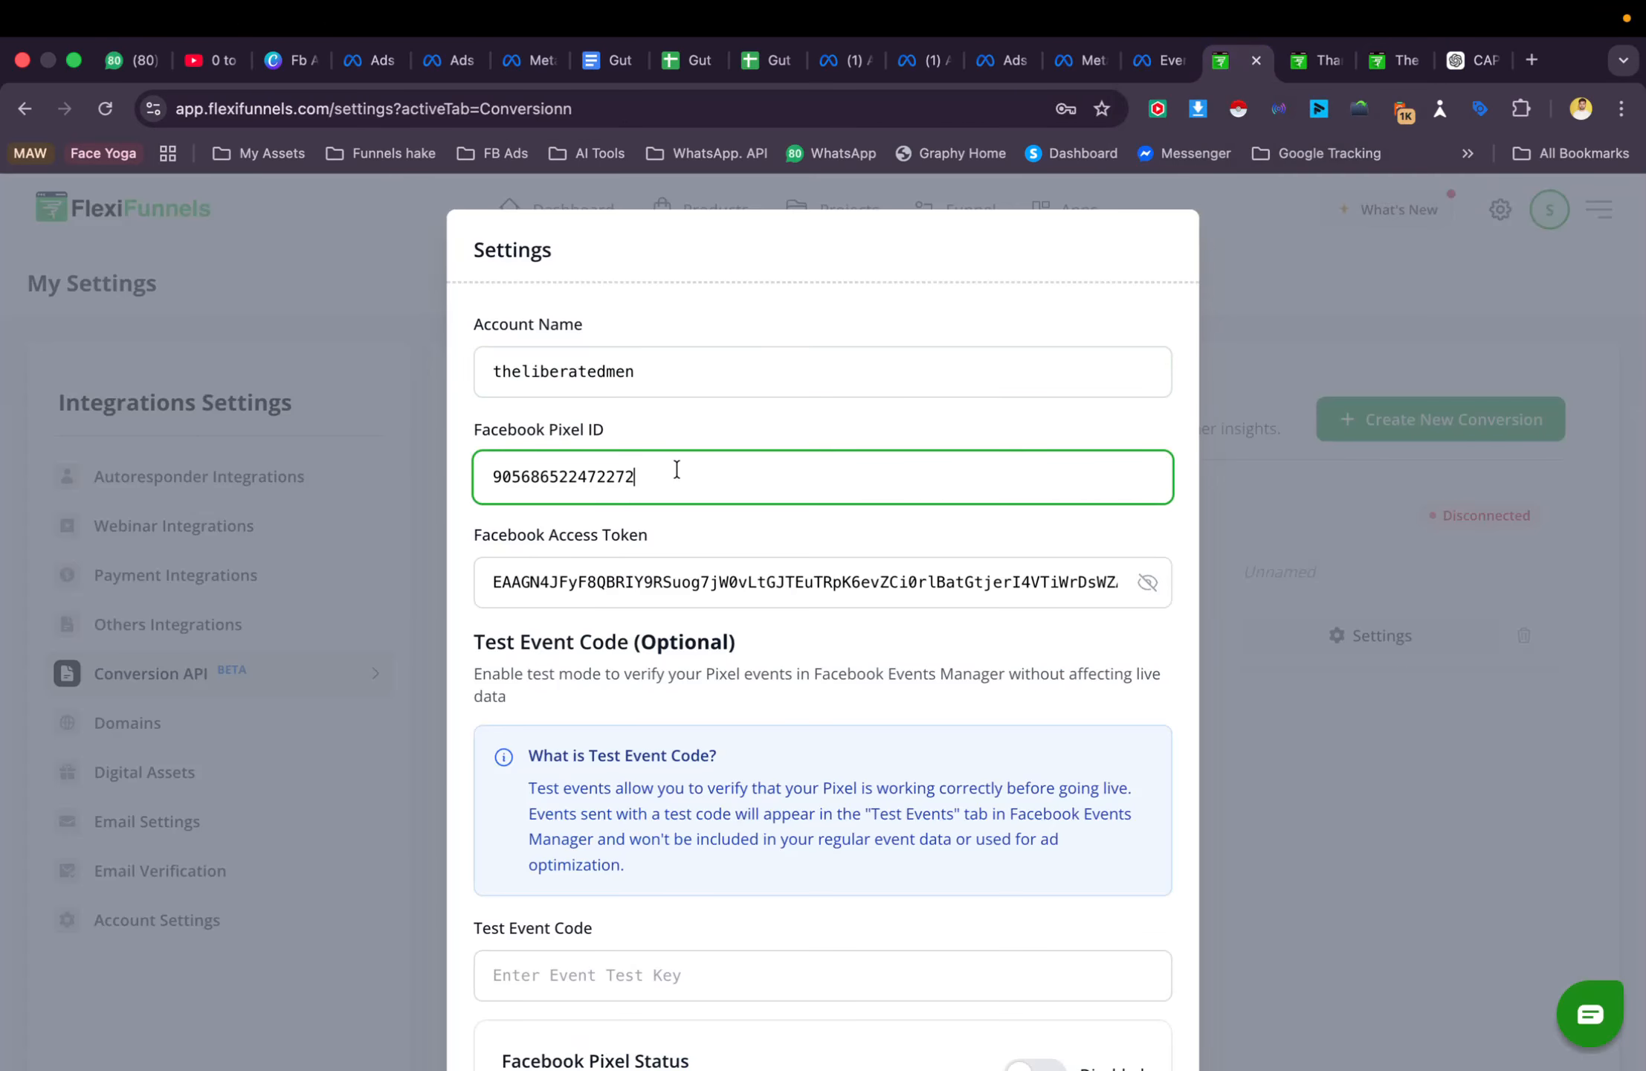
Enable the Facebook Pixel Status, leave the test event code empty, and update the theliberatedmen connection, declining to save its credentials in the browser
{"action": "scroll", "coordinate": [868, 535], "scroll_direction": "down", "scroll_amount": 3}
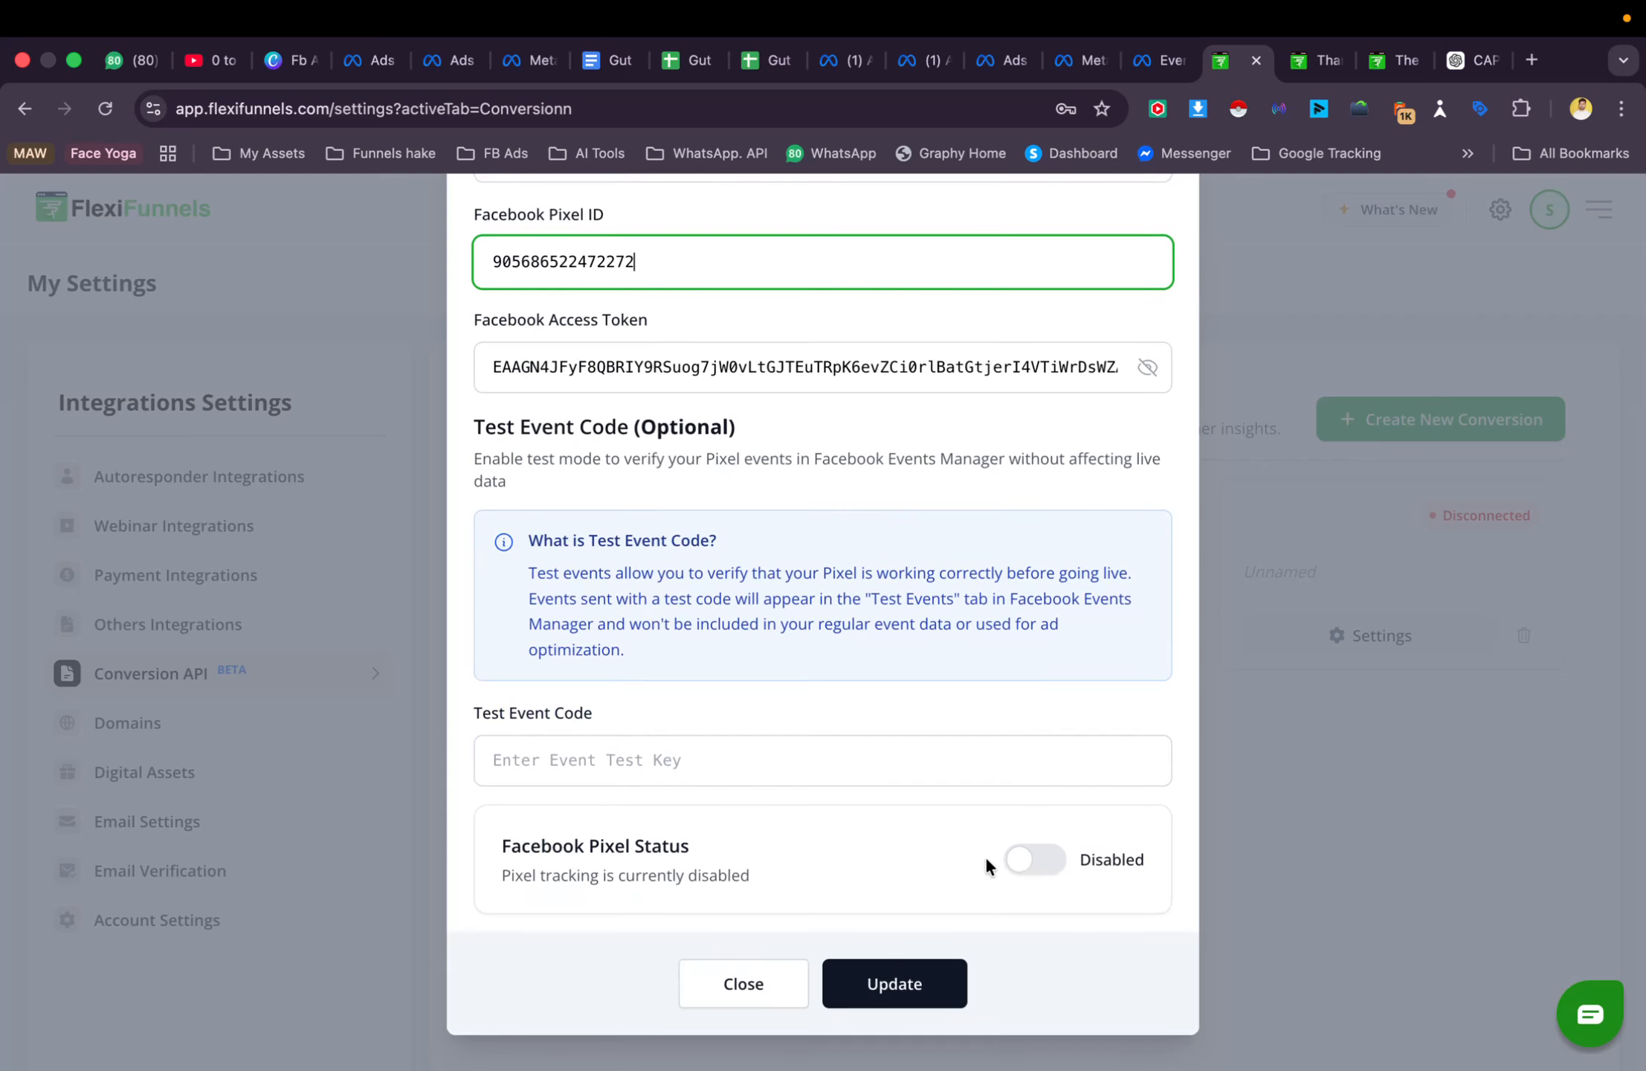
{"action": "scroll", "coordinate": [932, 719], "scroll_direction": "down", "scroll_amount": 3}
{"action": "scroll", "coordinate": [835, 821], "scroll_direction": "up", "scroll_amount": 2}
{"action": "scroll", "coordinate": [836, 821], "scroll_direction": "down", "scroll_amount": 2}
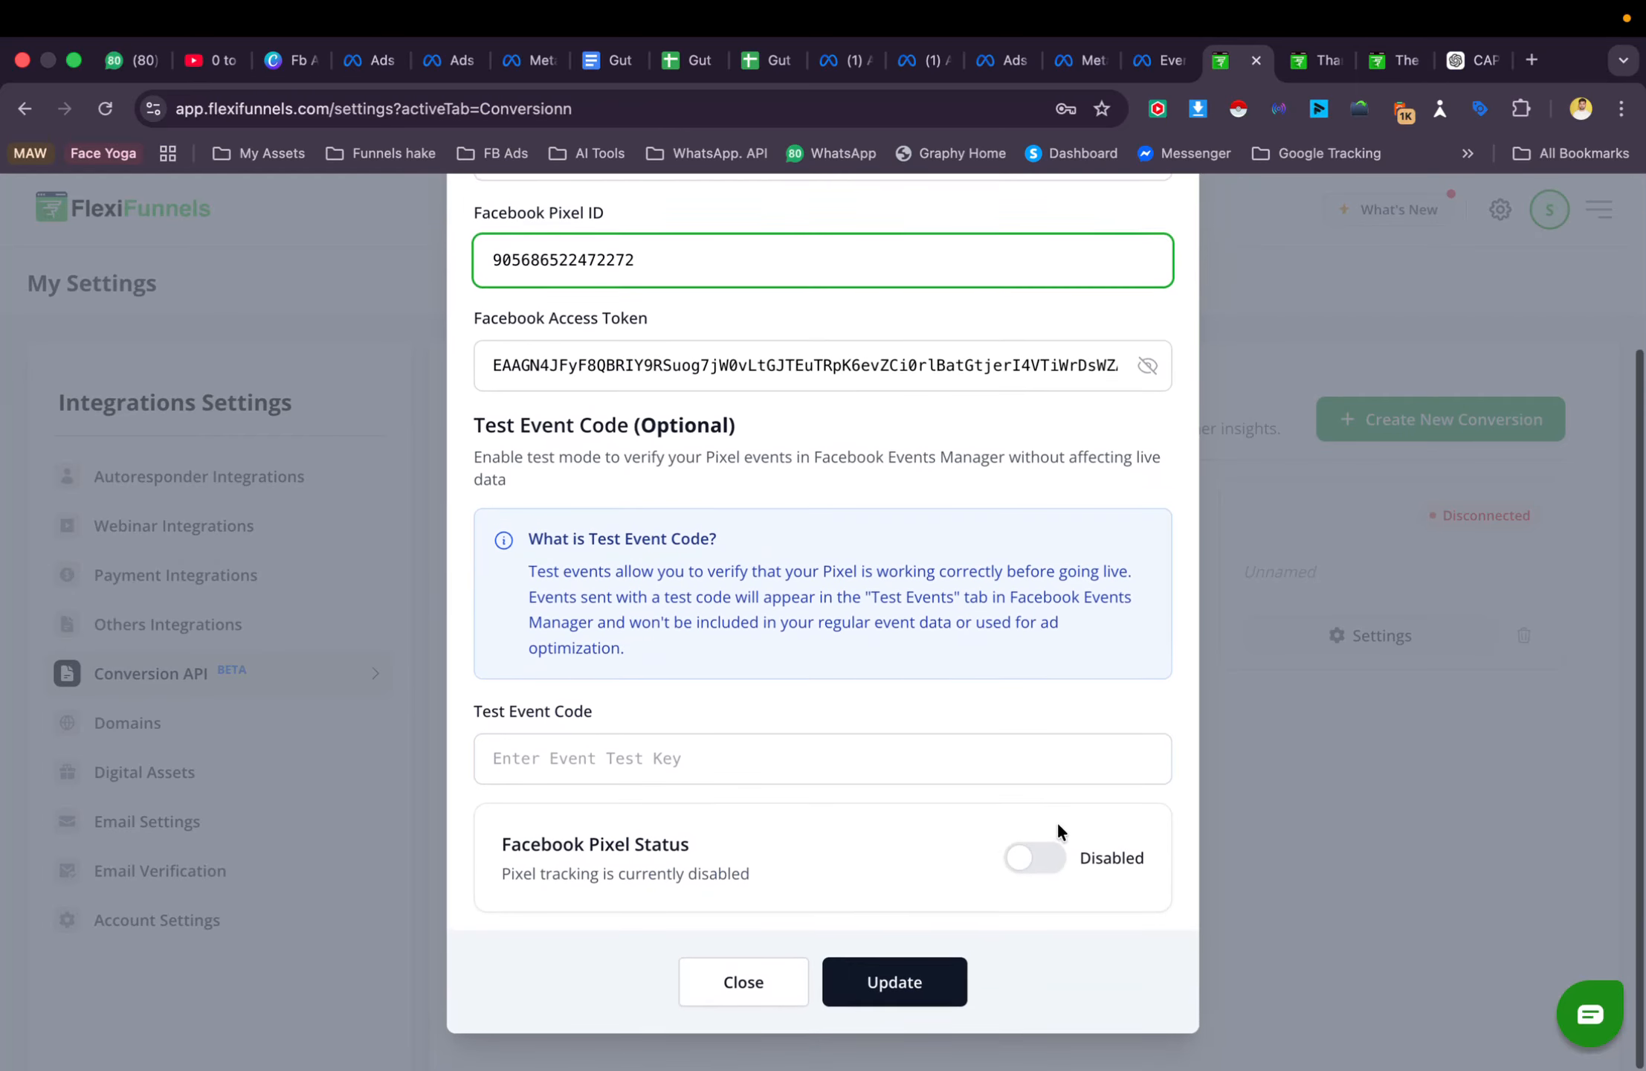
{"action": "left_click", "coordinate": [1041, 859]}
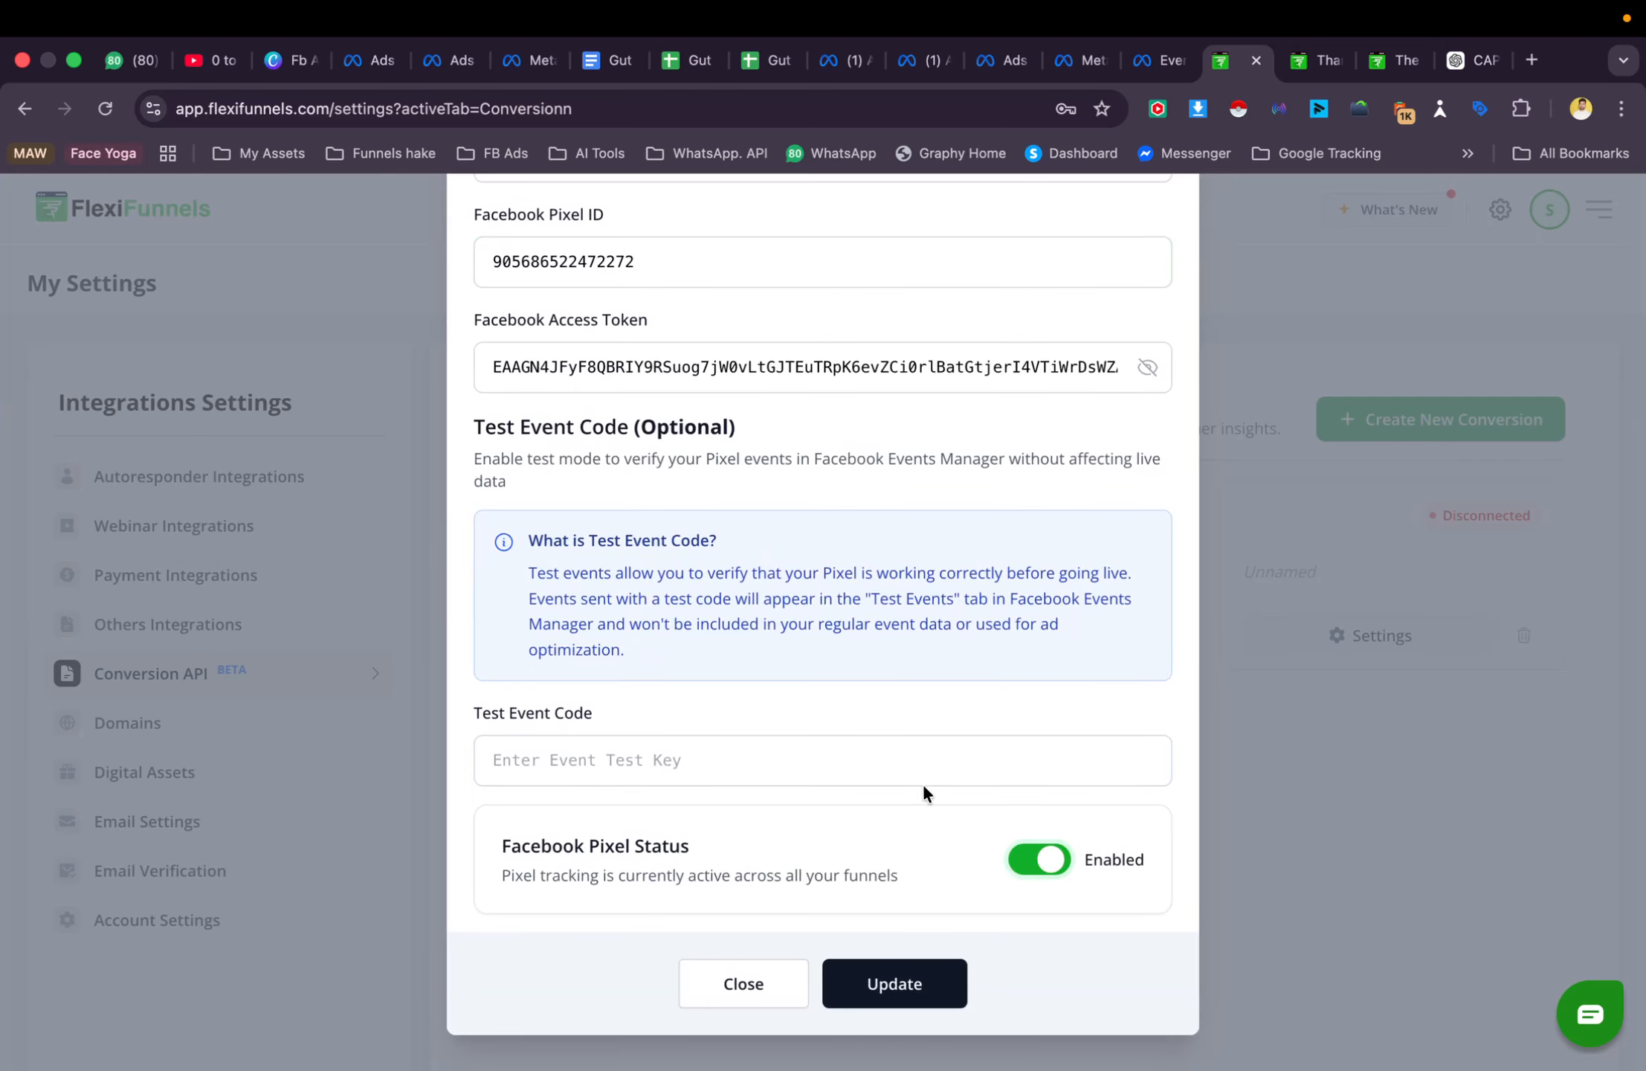
{"action": "scroll", "coordinate": [925, 769], "scroll_direction": "up", "scroll_amount": 3}
{"action": "scroll", "coordinate": [932, 756], "scroll_direction": "down", "scroll_amount": 3}
{"action": "left_click", "coordinate": [895, 1004]}
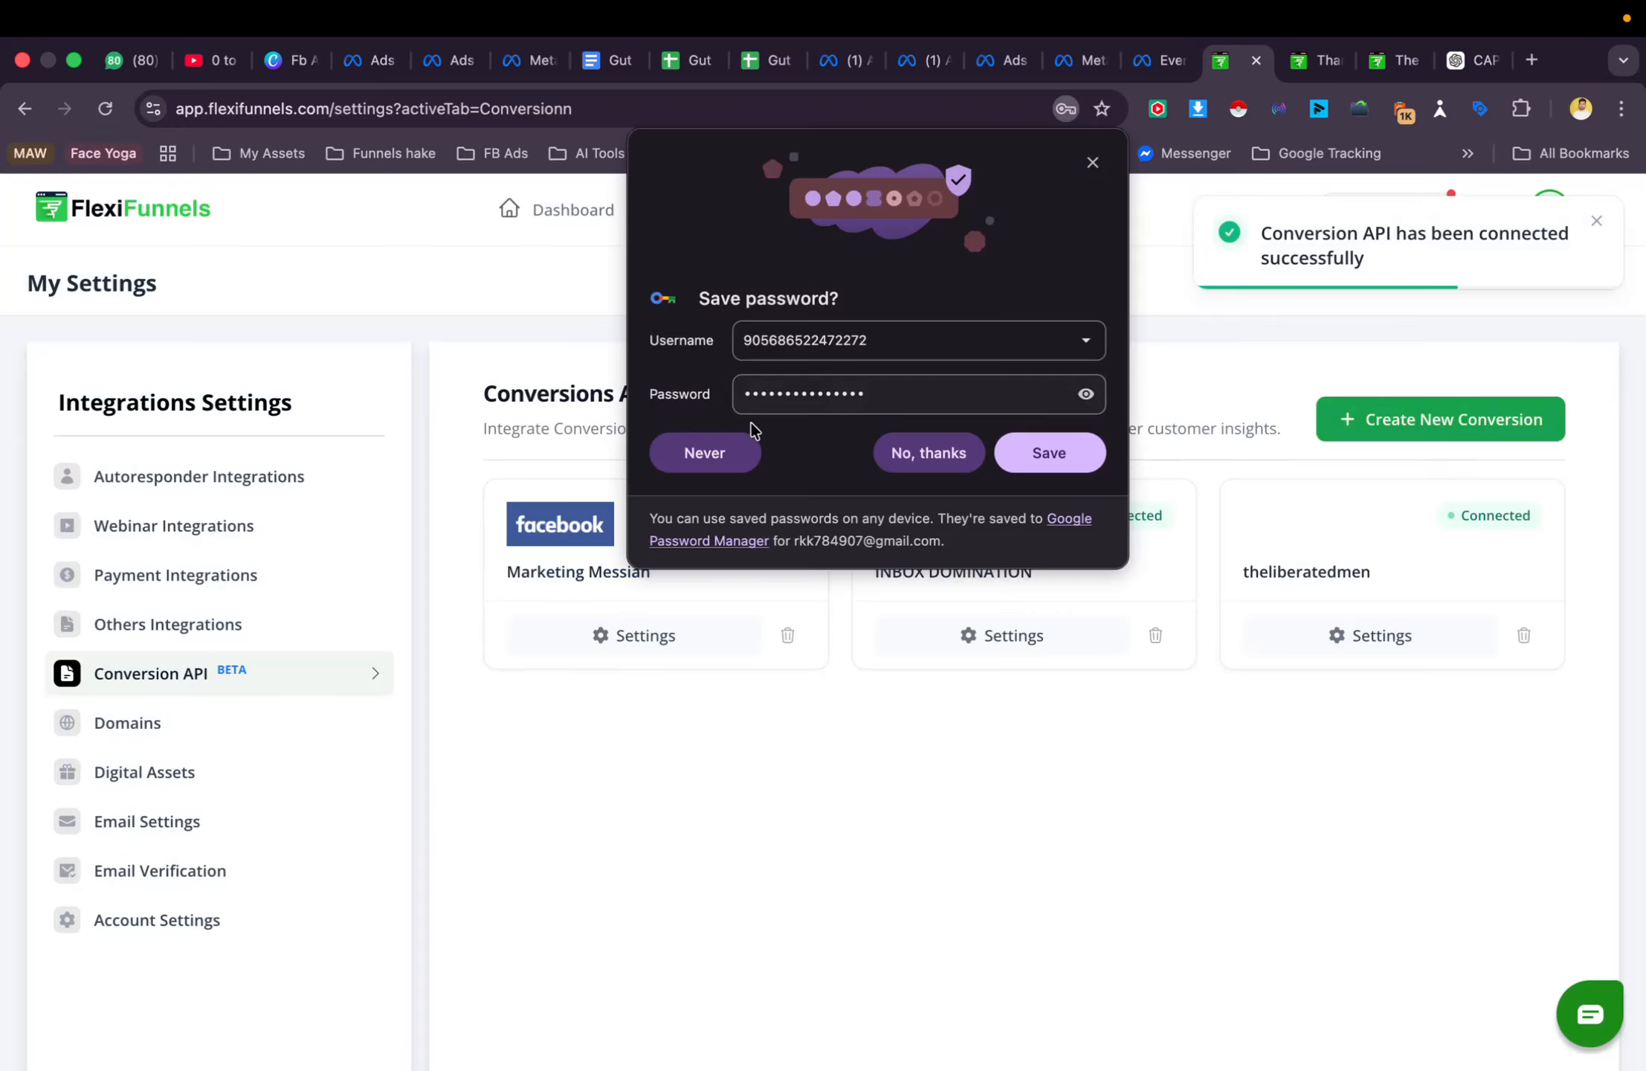
{"action": "left_click", "coordinate": [716, 461]}
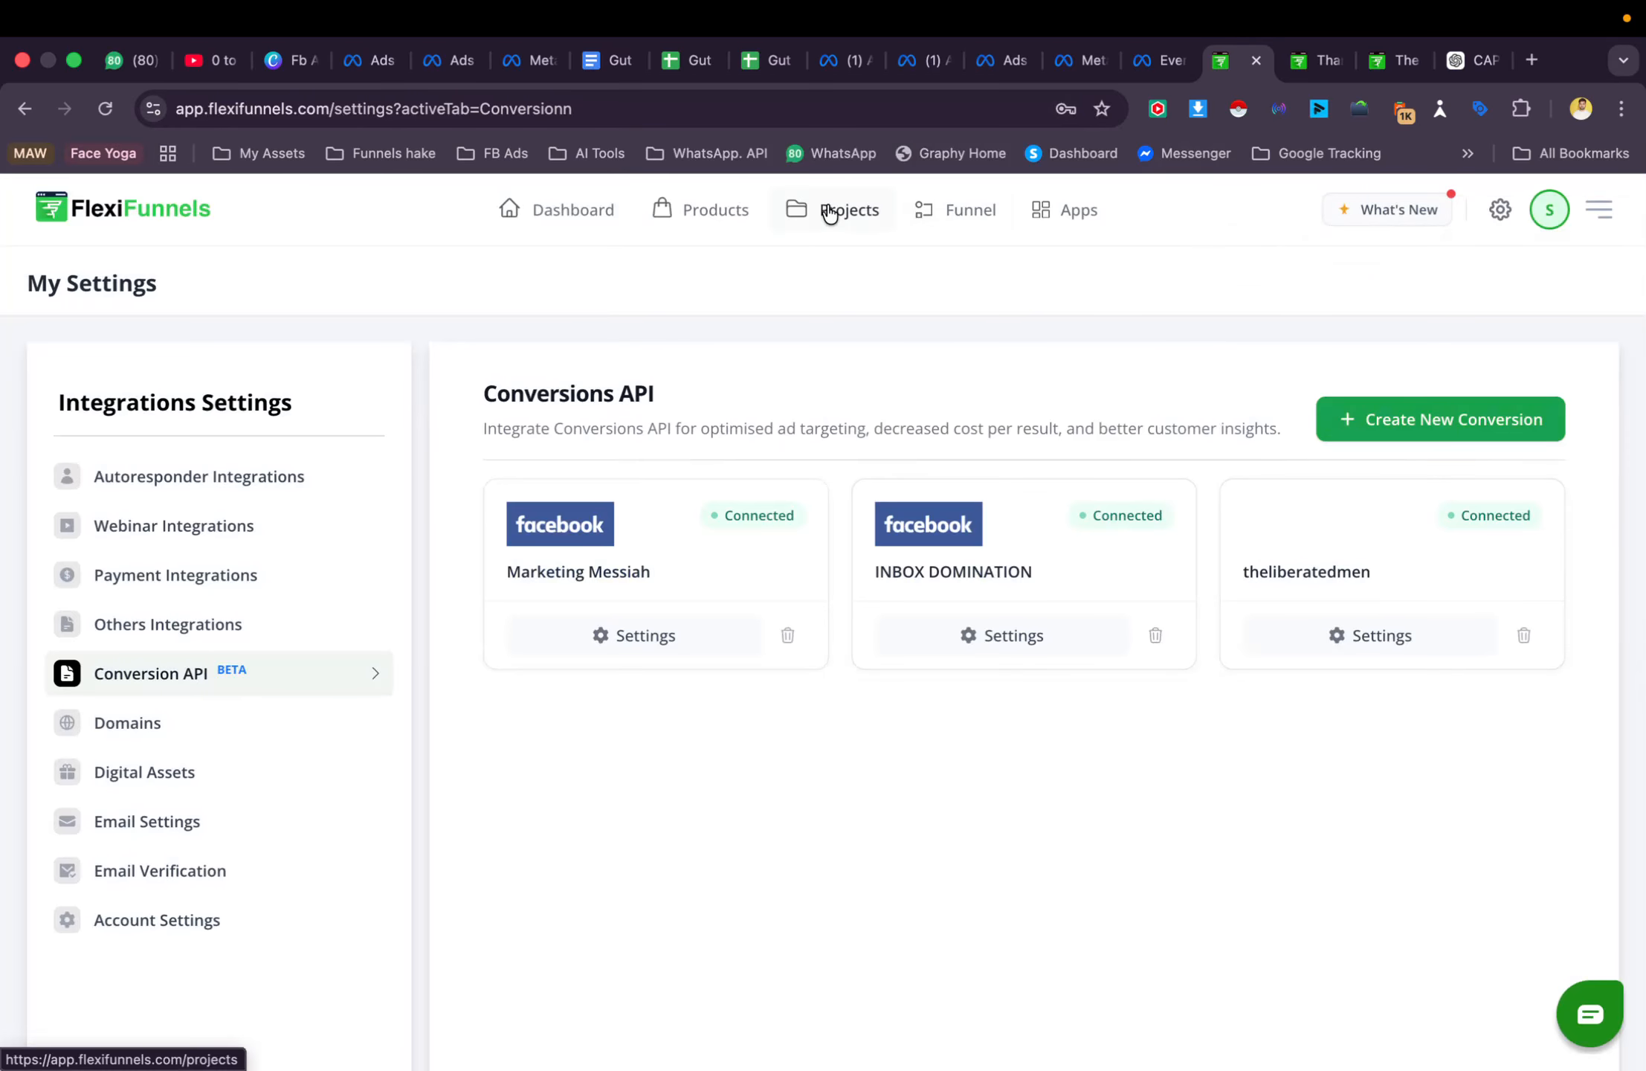
Open the Conversion API section of the general code settings for the project THE LIBERATED MEN - COLLECT EMAILS
{"action": "left_click", "coordinate": [866, 218]}
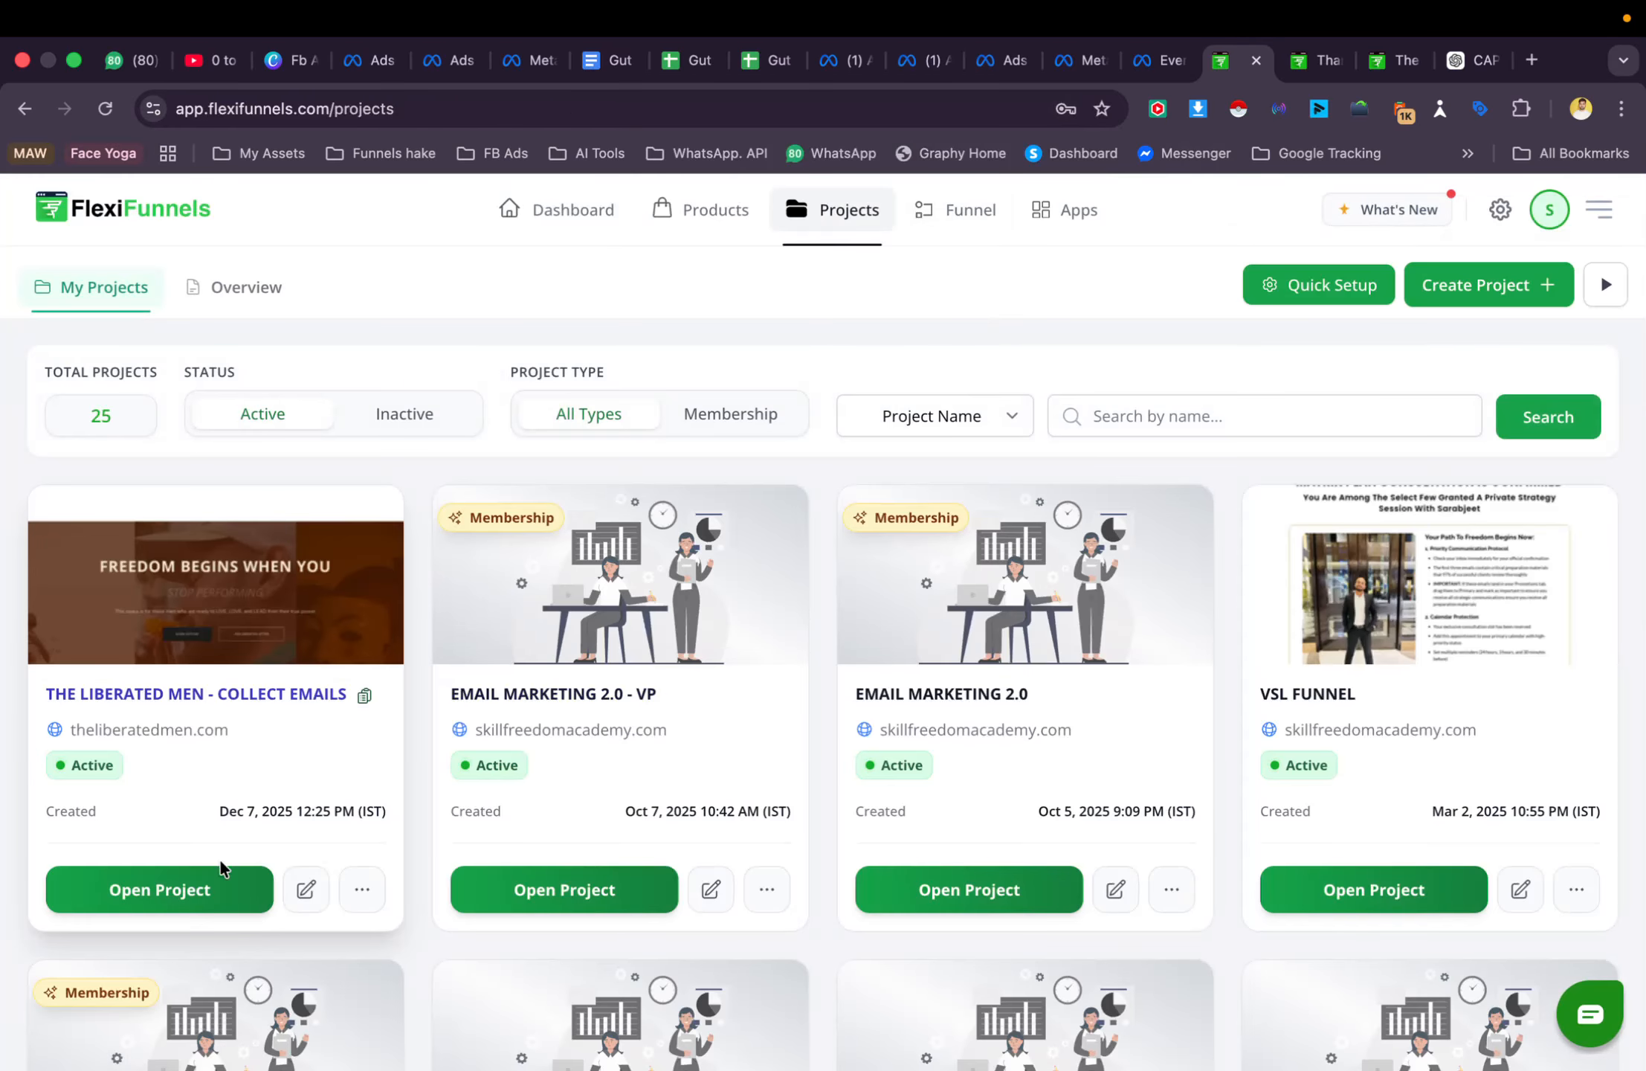
{"action": "left_click", "coordinate": [191, 888]}
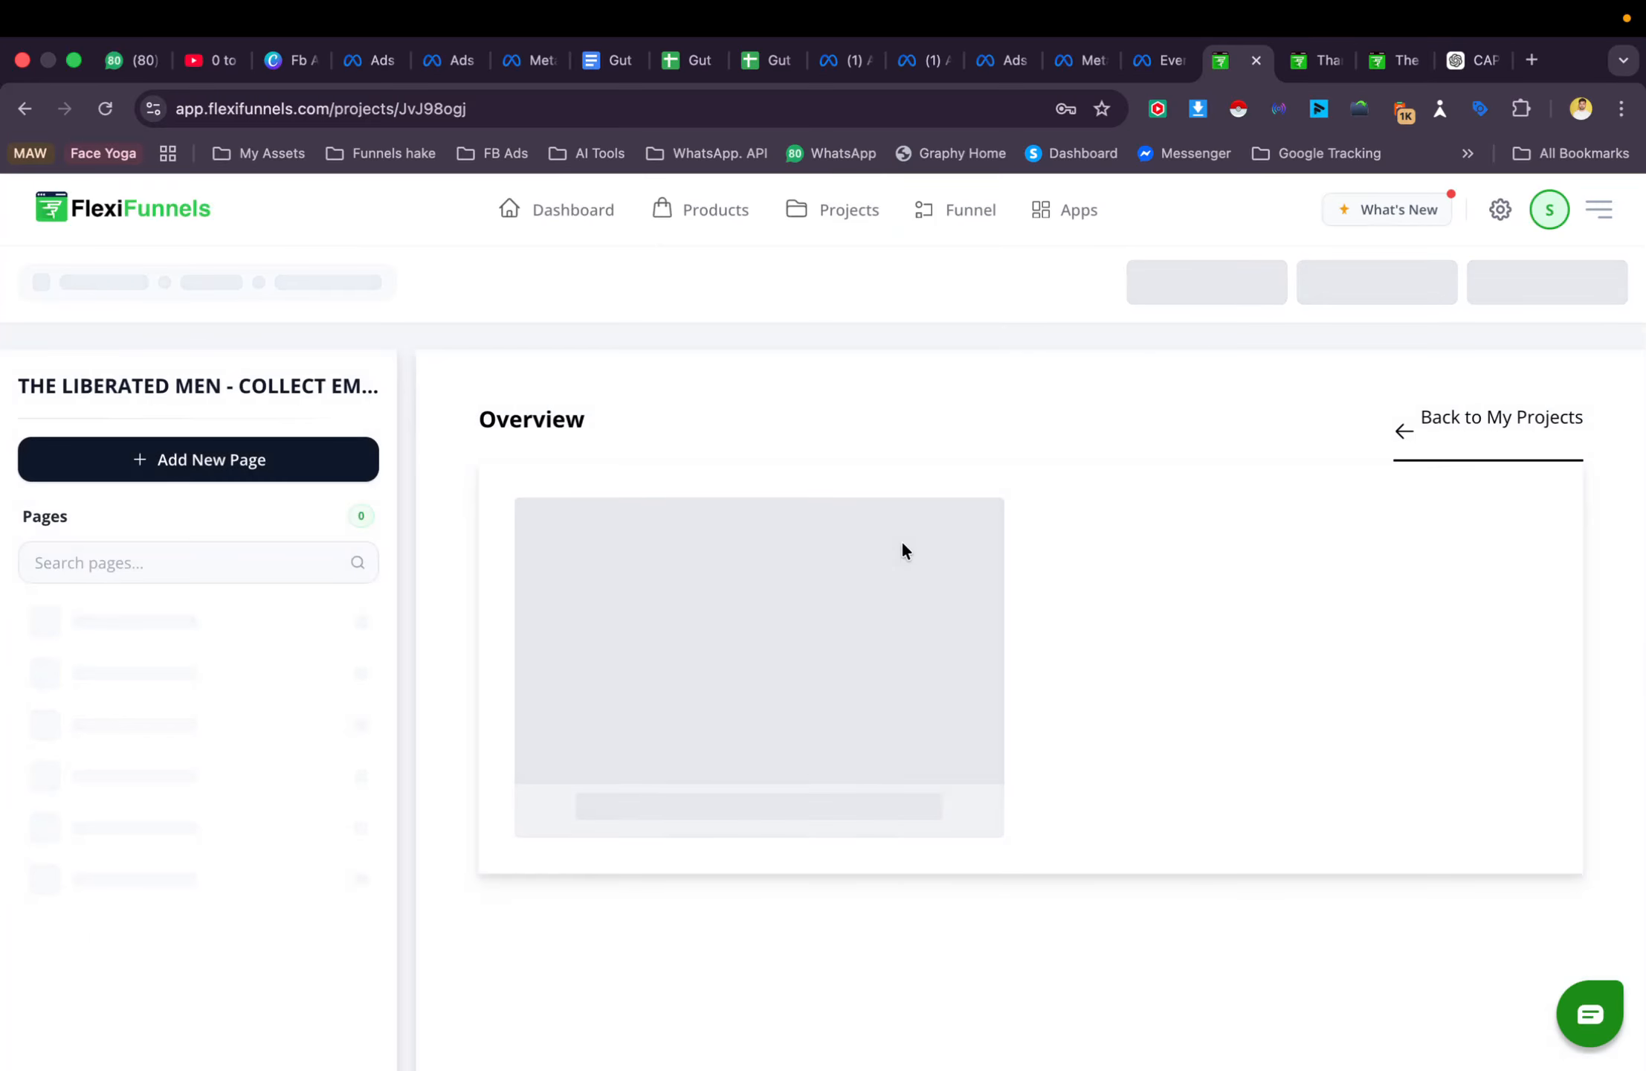
{"action": "left_click", "coordinate": [1477, 296]}
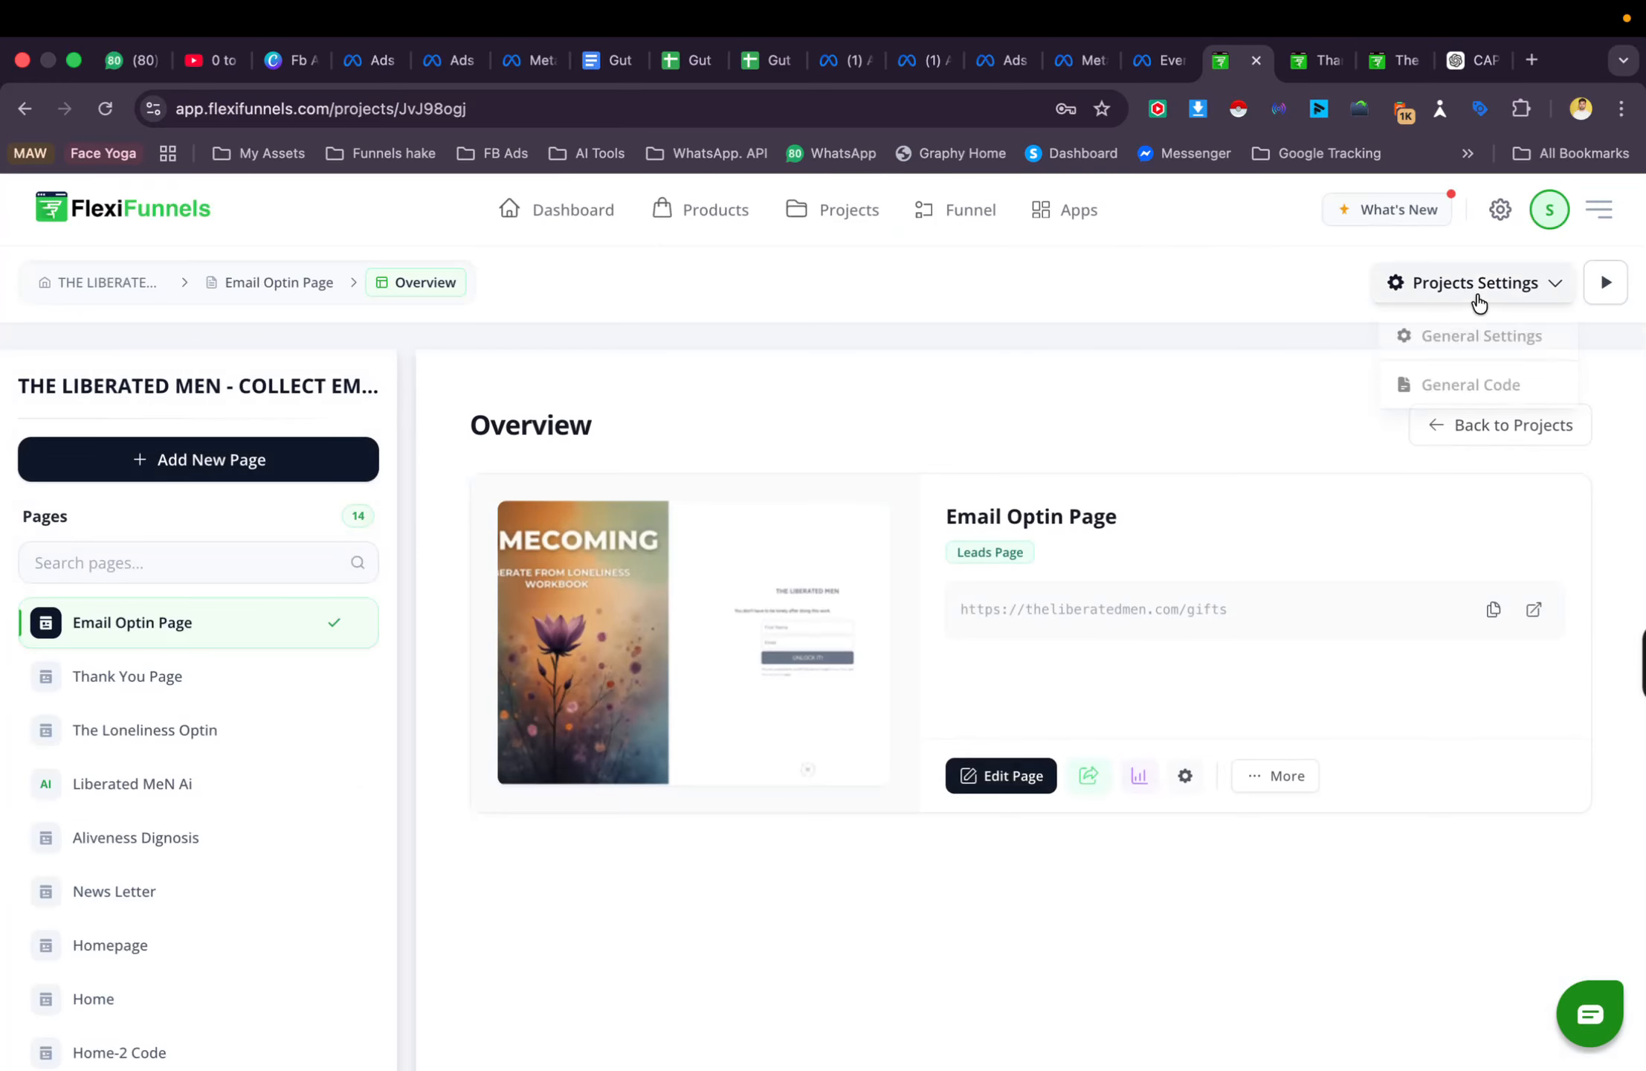
{"action": "left_click", "coordinate": [1474, 384]}
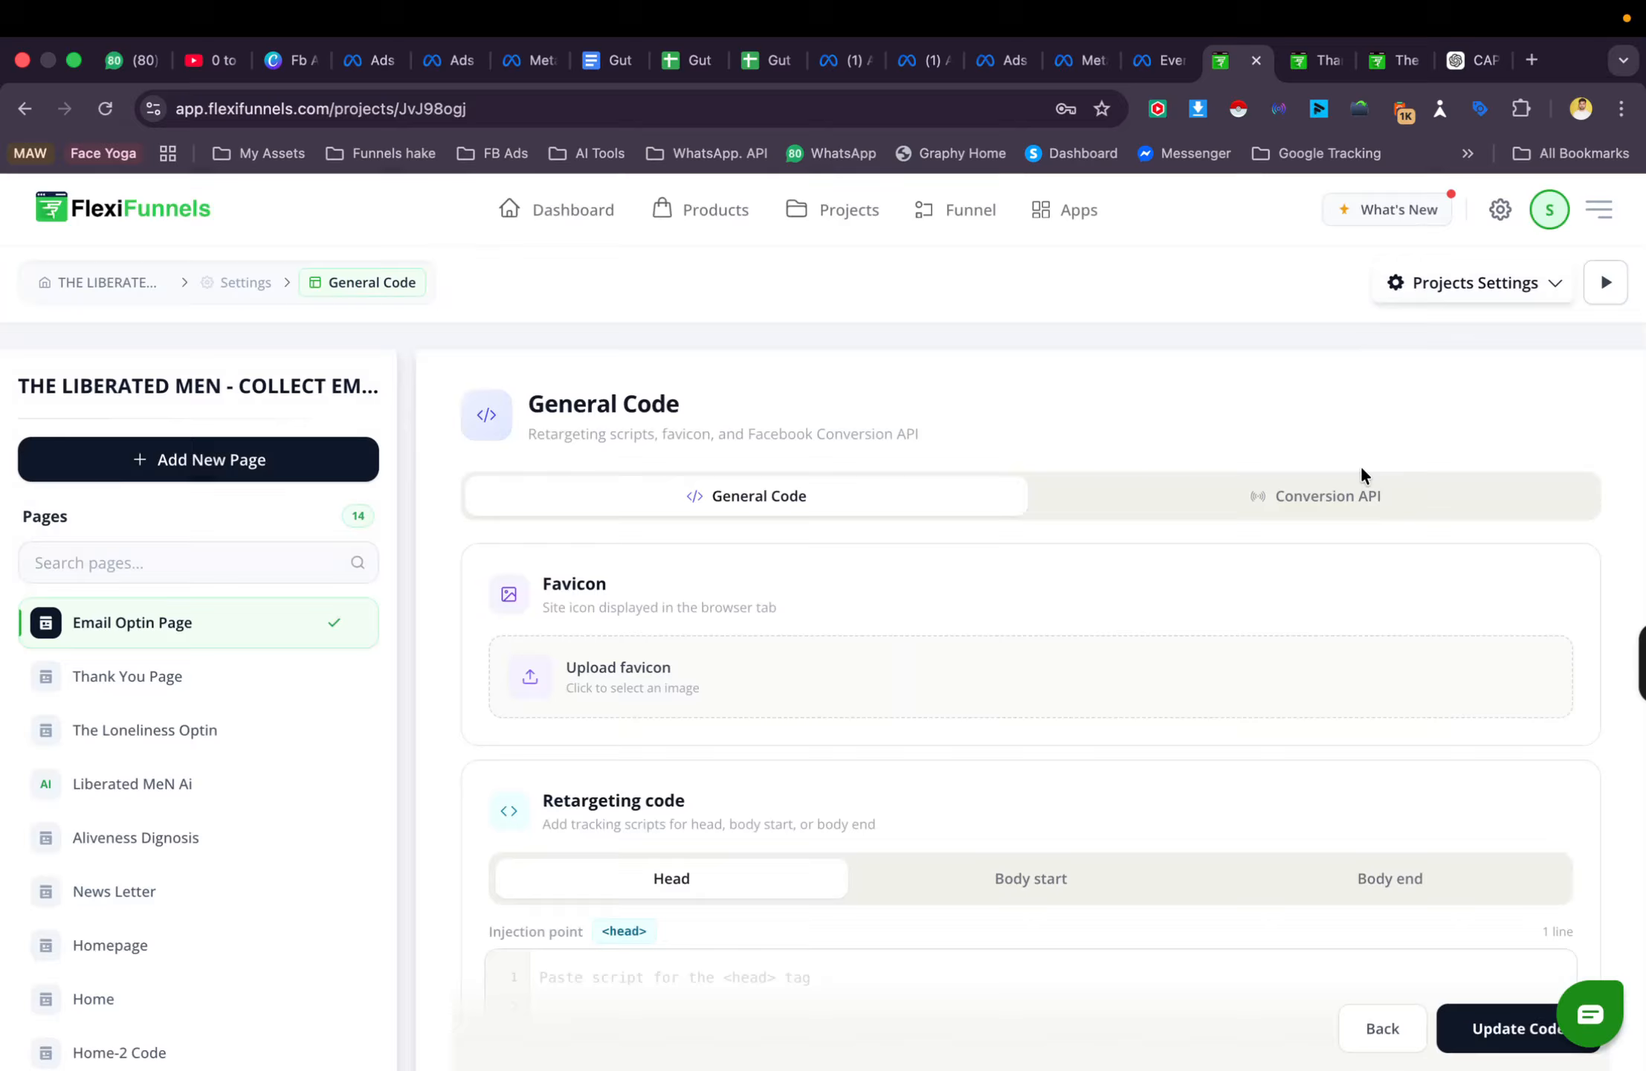
{"action": "left_click", "coordinate": [1252, 492]}
Enable the Conversion API for the project, choose theliberatedmen as its Facebook Conversion API, and save the setting
{"action": "scroll", "coordinate": [1384, 513], "scroll_direction": "down", "scroll_amount": 5}
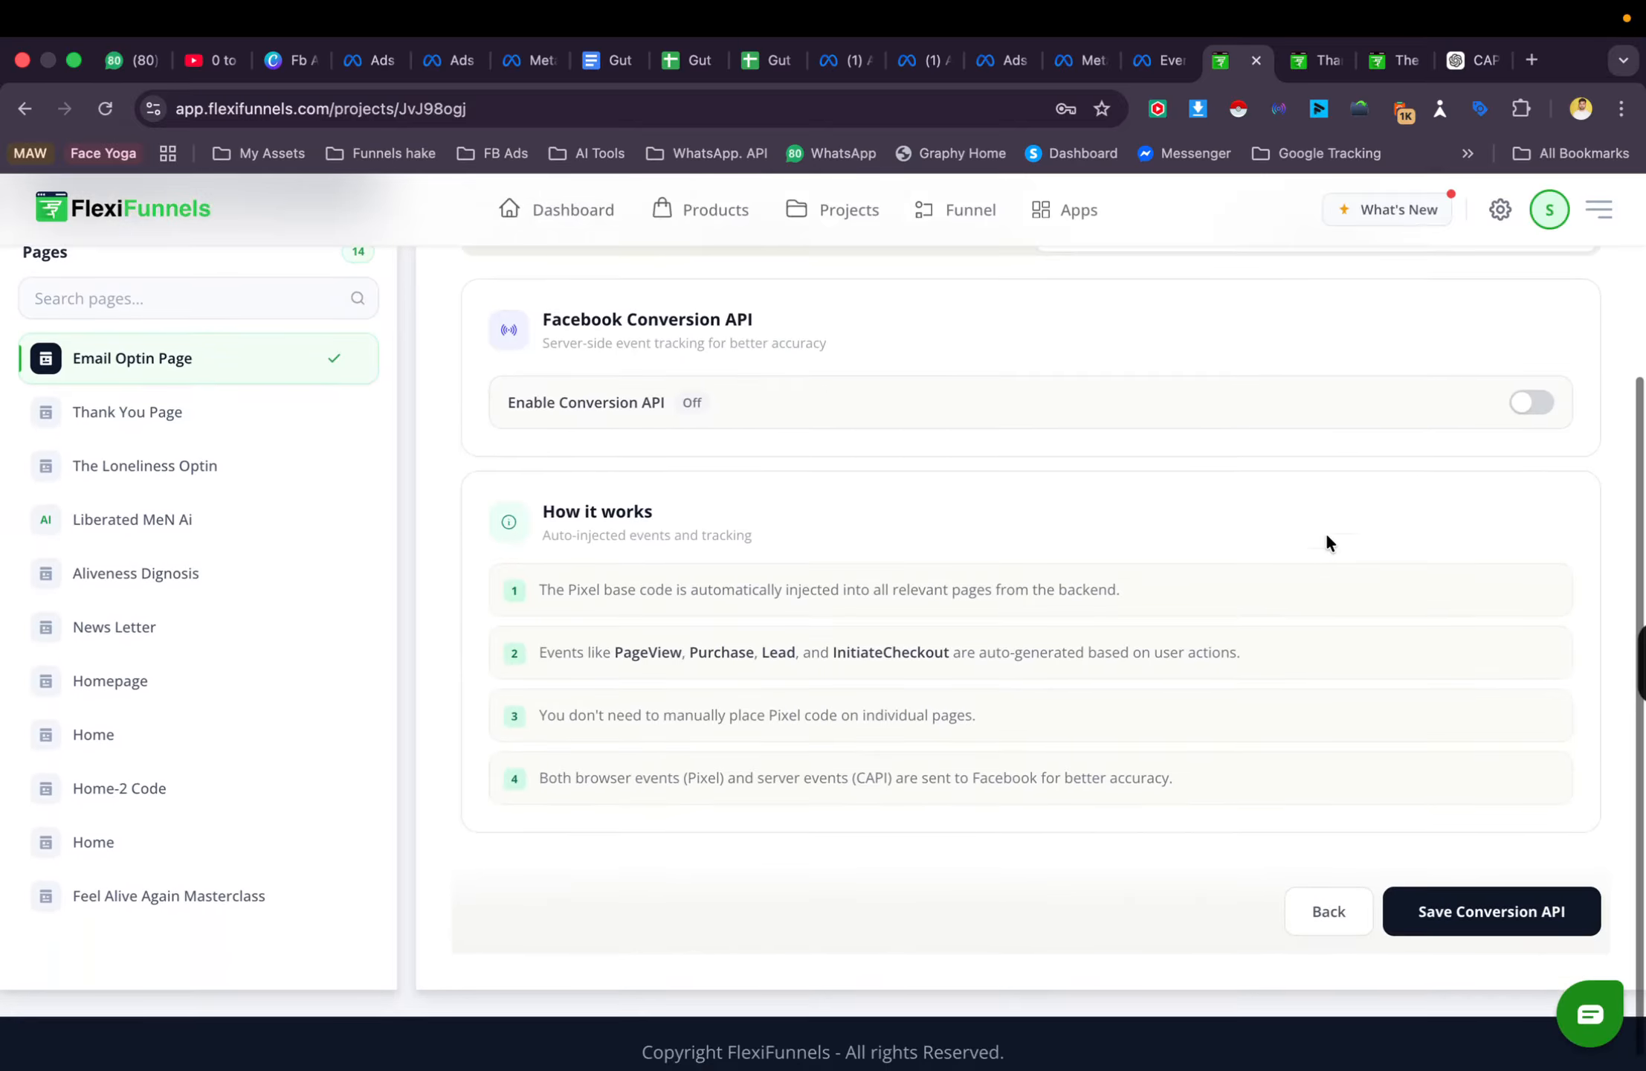
{"action": "left_click", "coordinate": [1531, 402]}
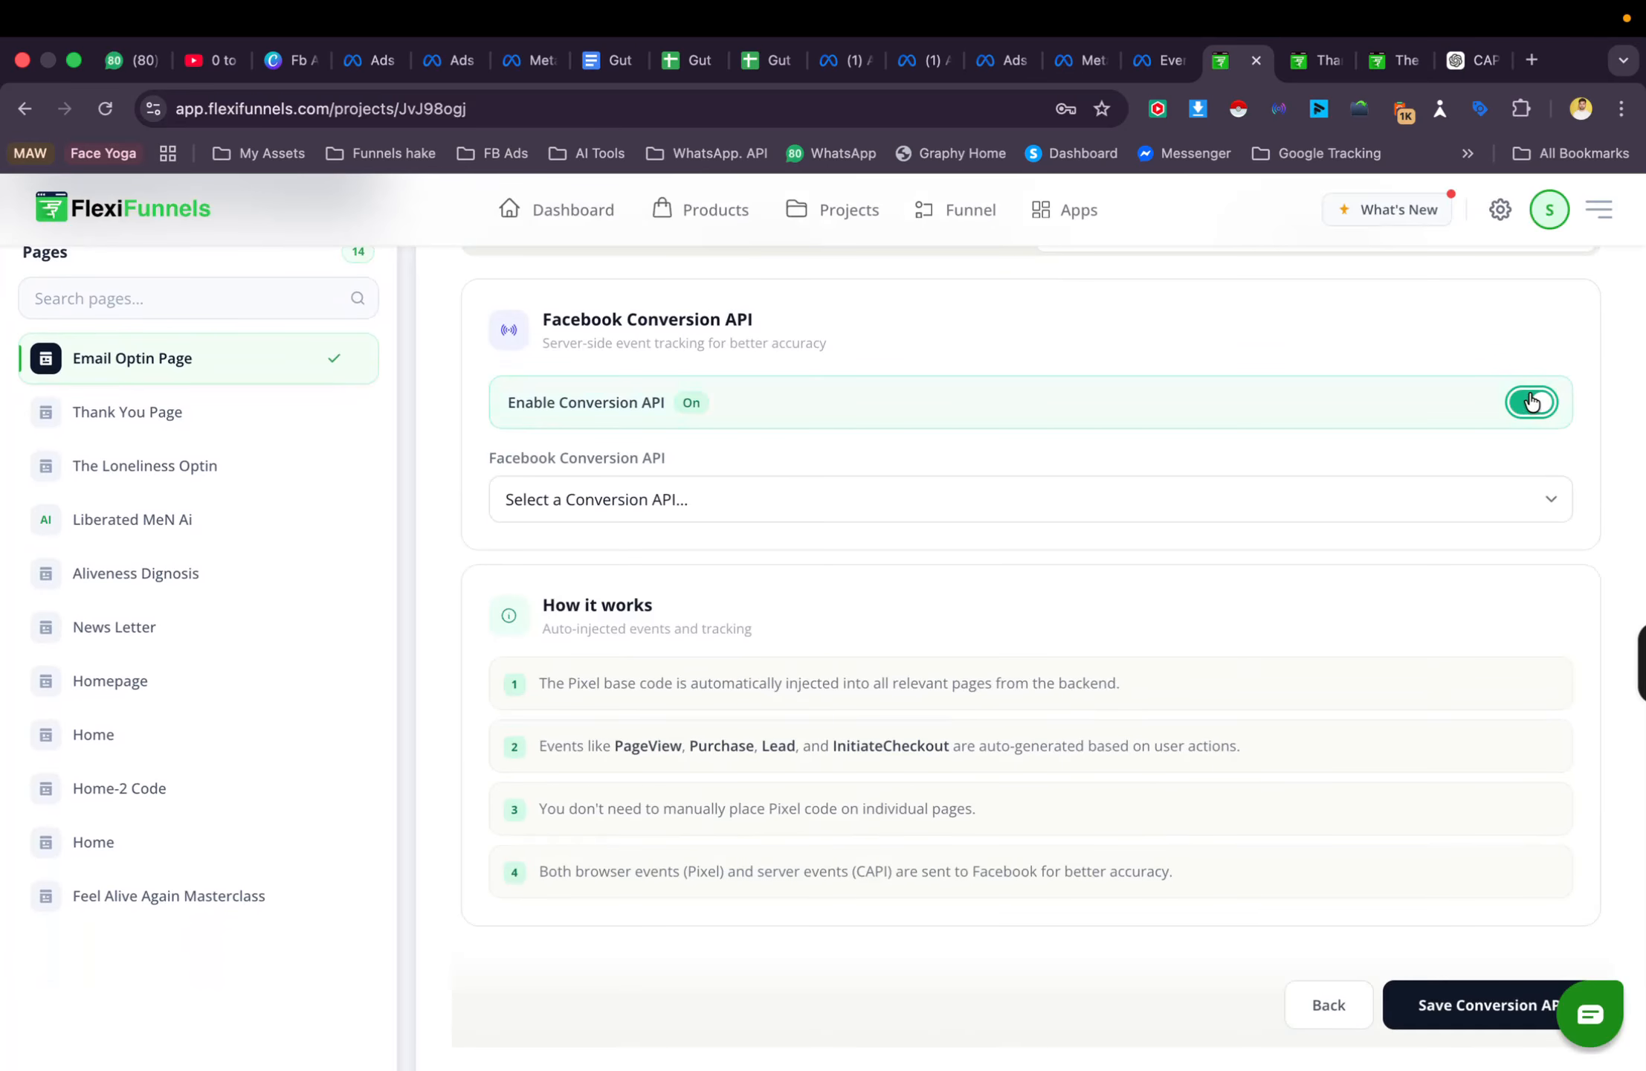
{"action": "left_click", "coordinate": [1261, 497]}
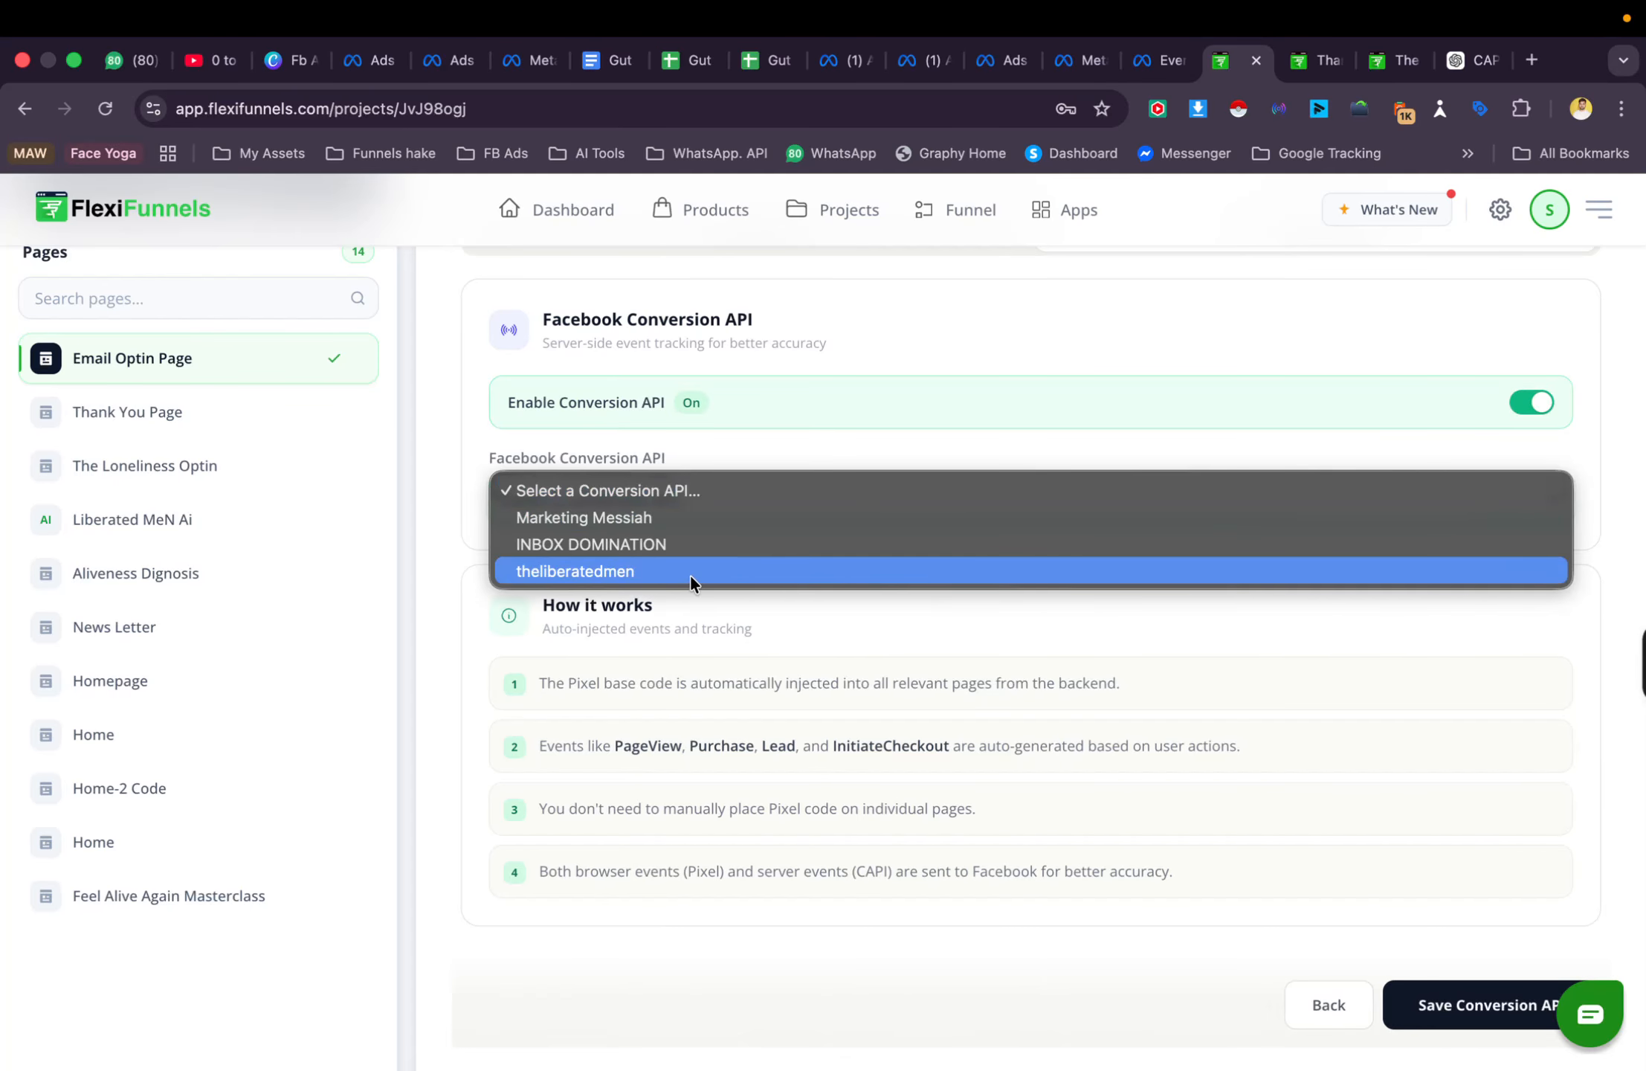
{"action": "left_click", "coordinate": [576, 571]}
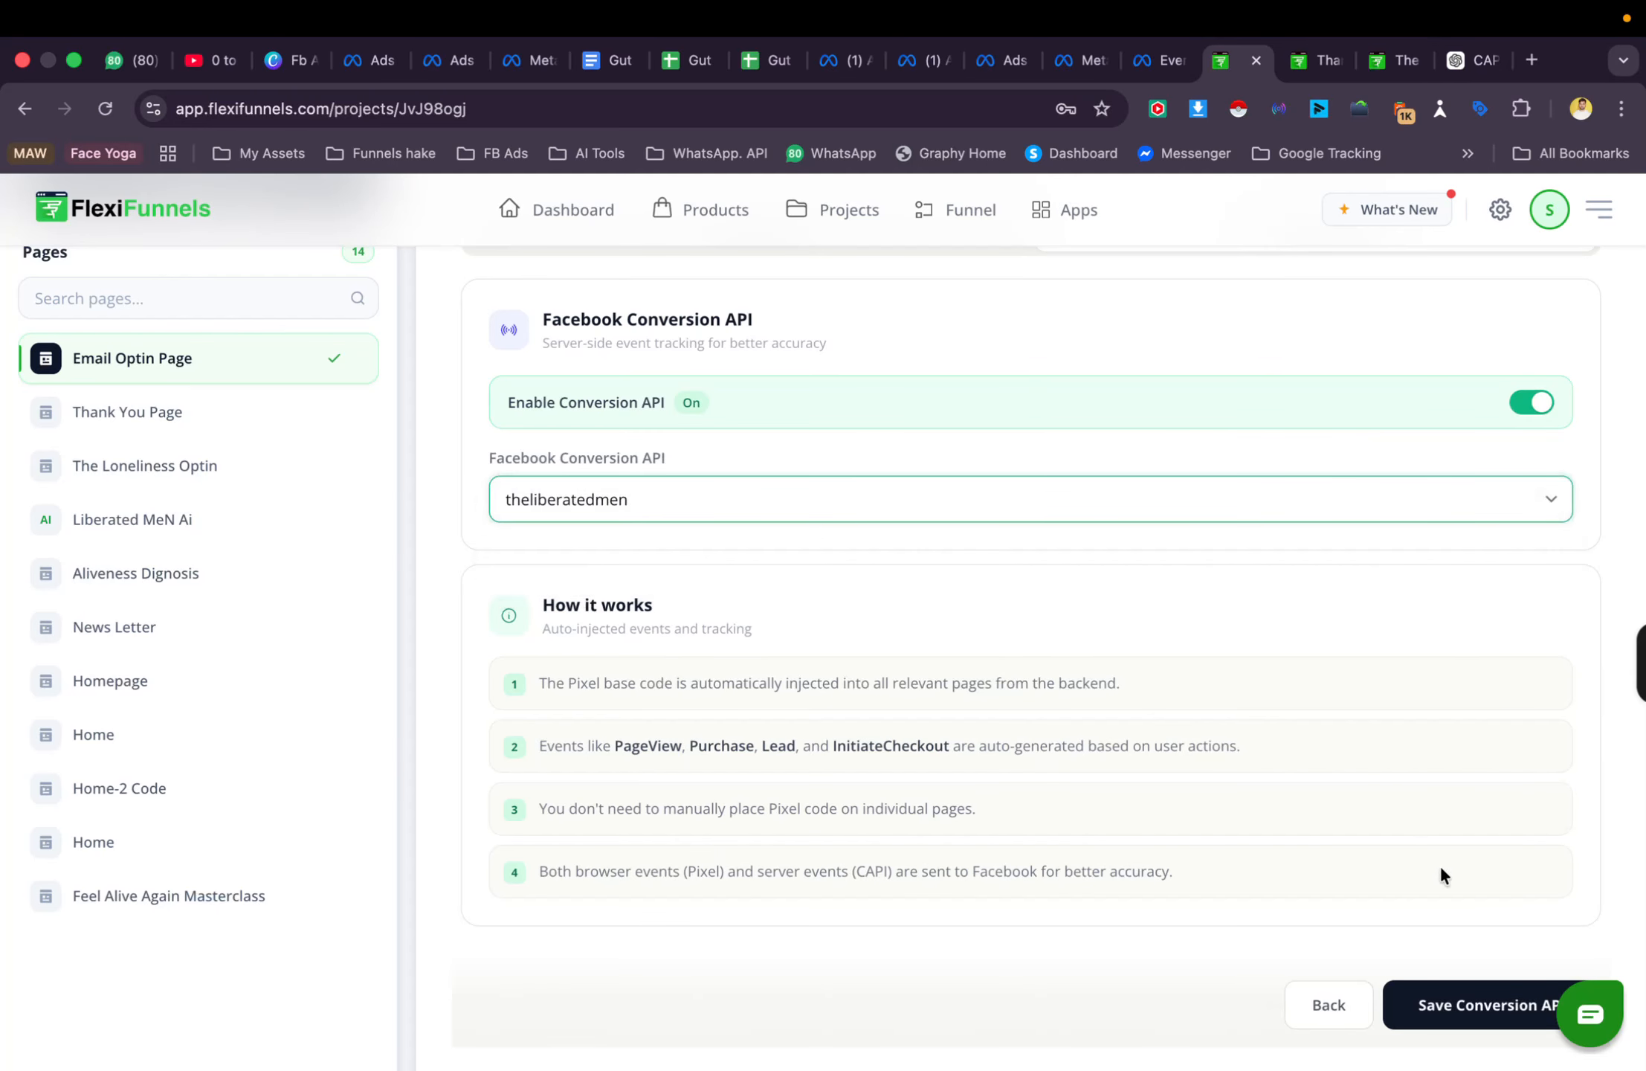
{"action": "left_click", "coordinate": [1457, 1003]}
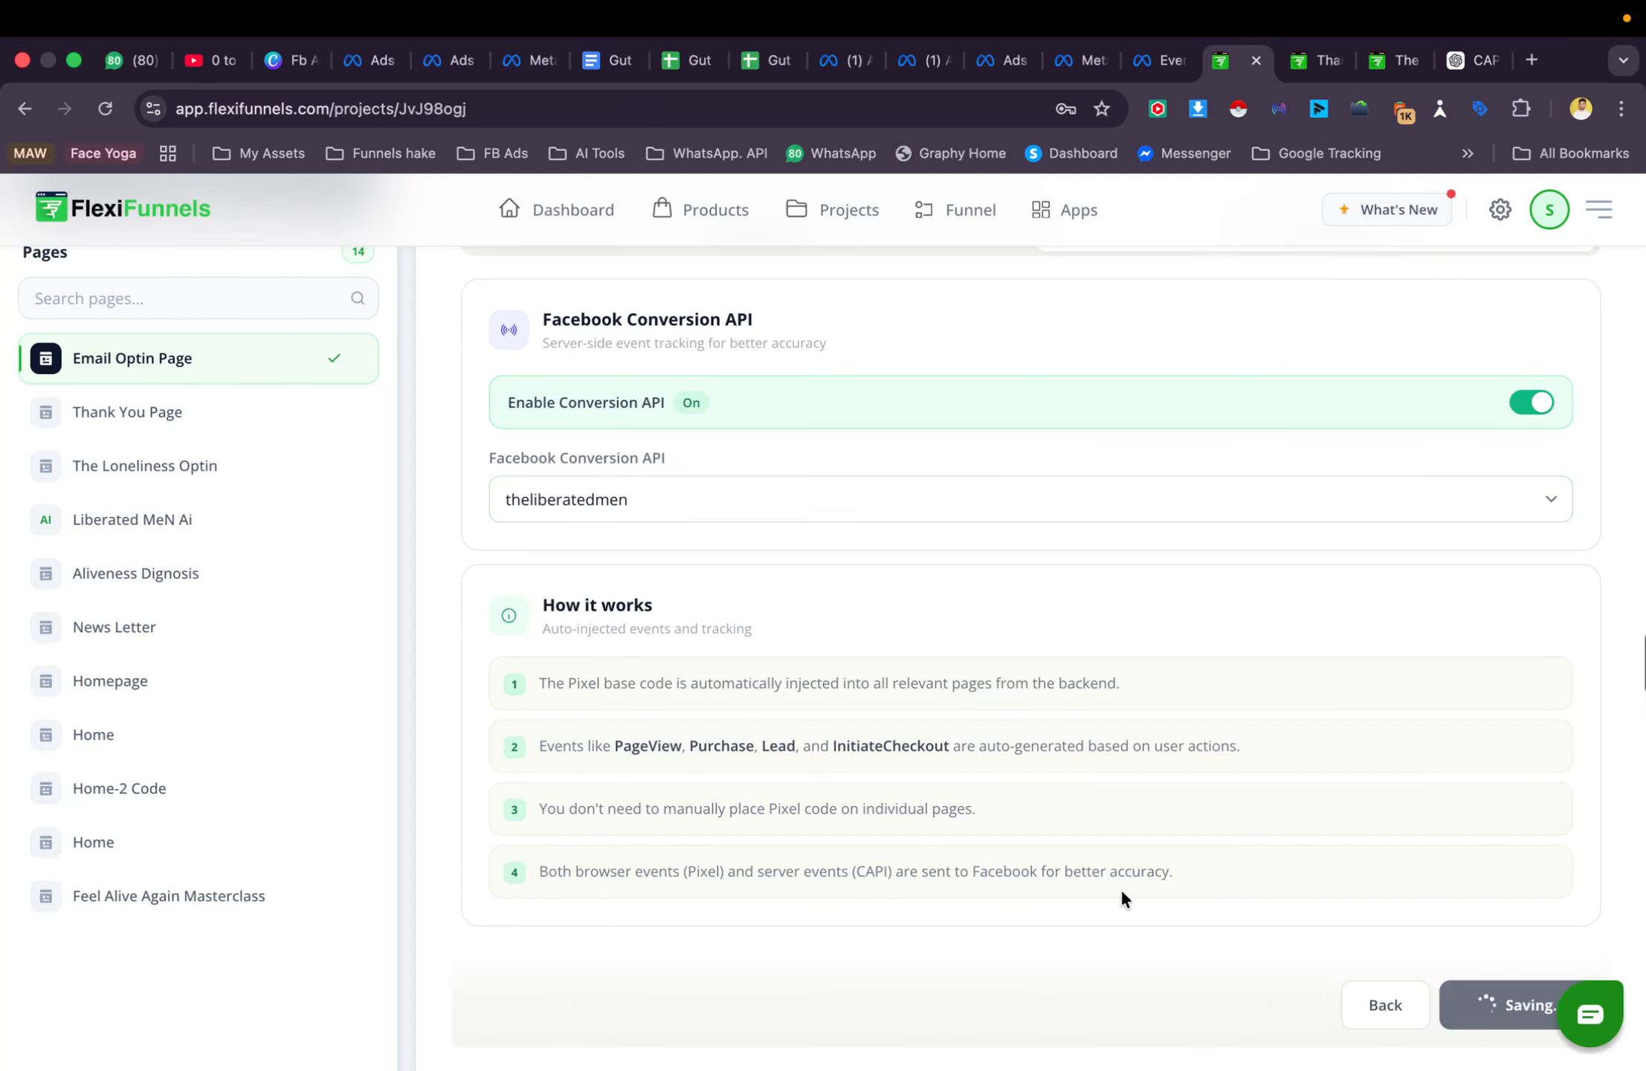
{"action": "scroll", "coordinate": [1122, 895], "scroll_direction": "down", "scroll_amount": 3}
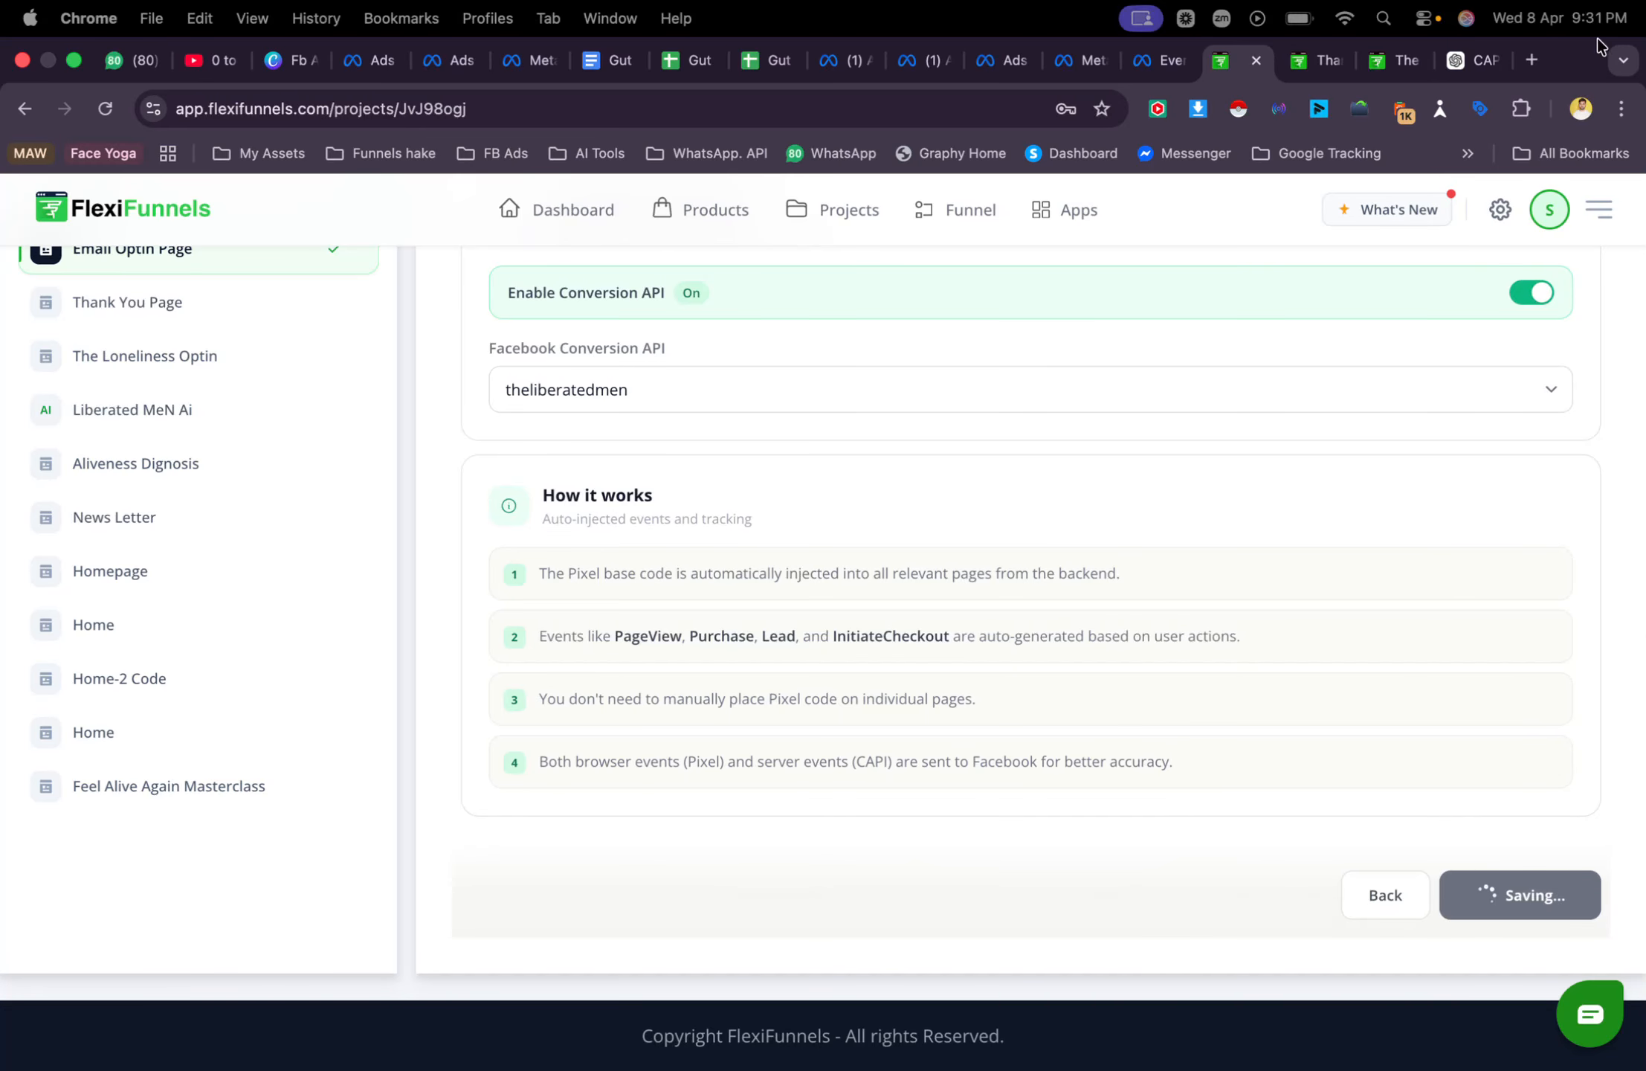
Switch to ChatGPT and ask "Whats is the pixel tracking And CAPi tracking" in the access token guide chat
{"action": "left_click", "coordinate": [1469, 60]}
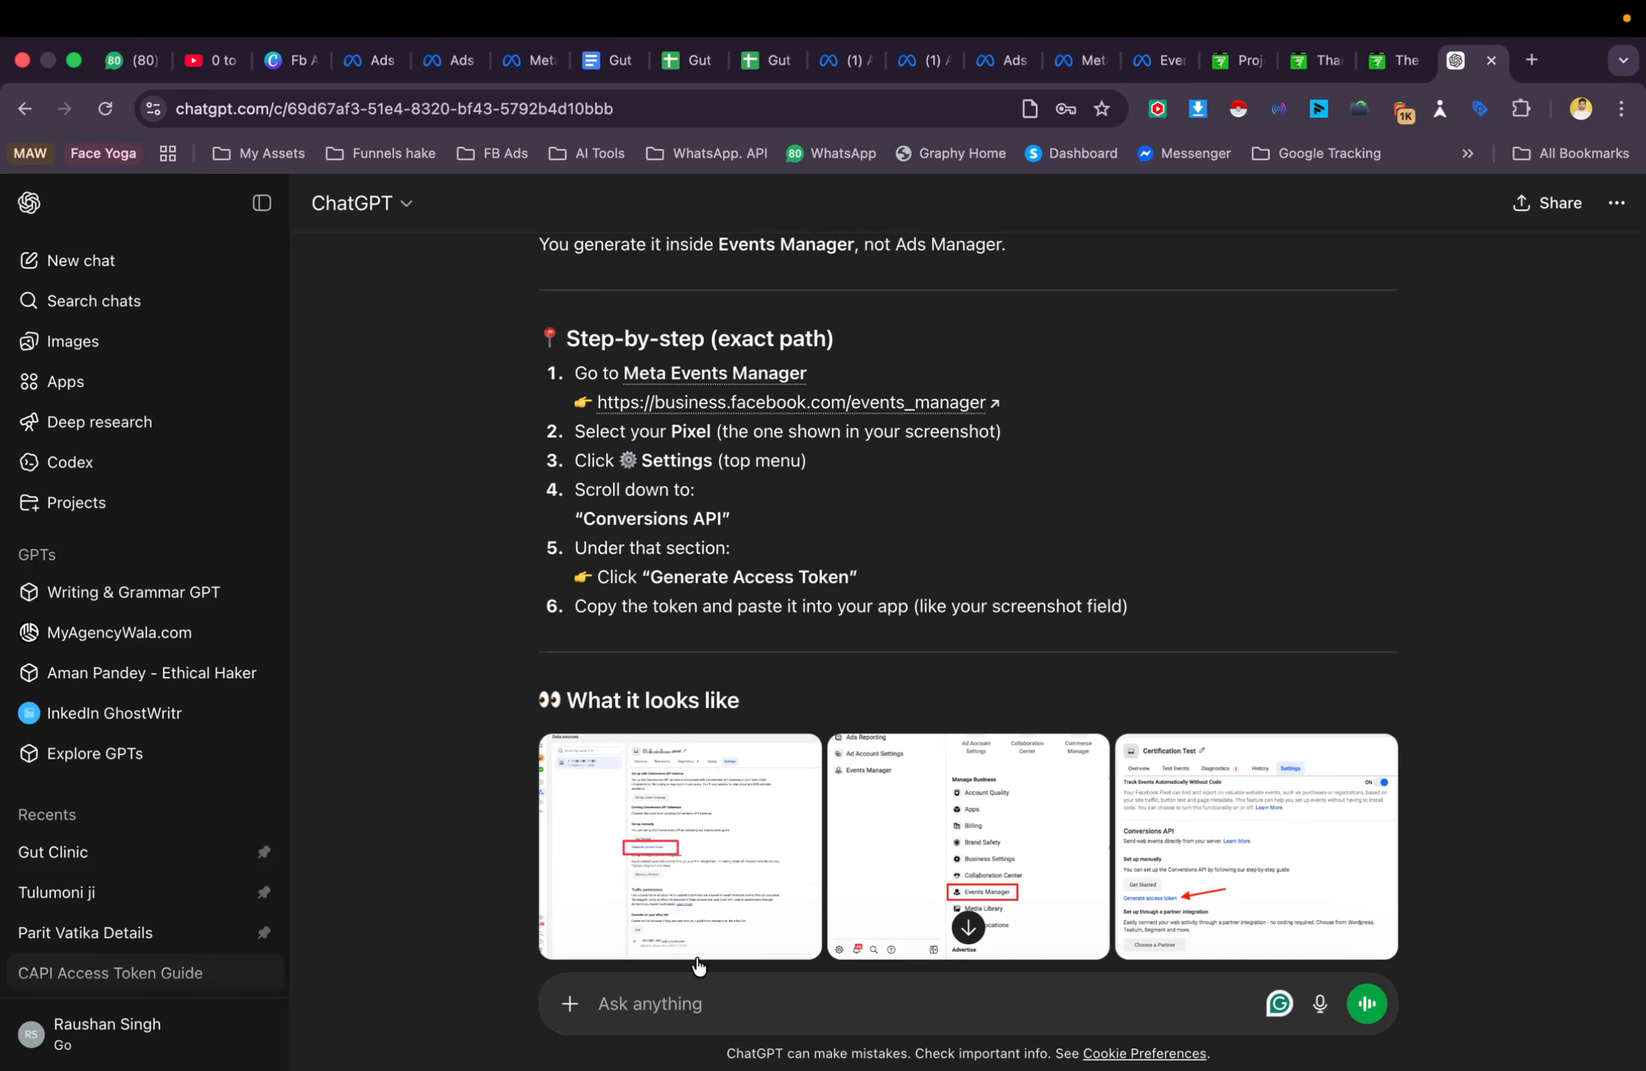
{"action": "left_click", "coordinate": [633, 1005]}
{"action": "type", "text": "Whats is the"}
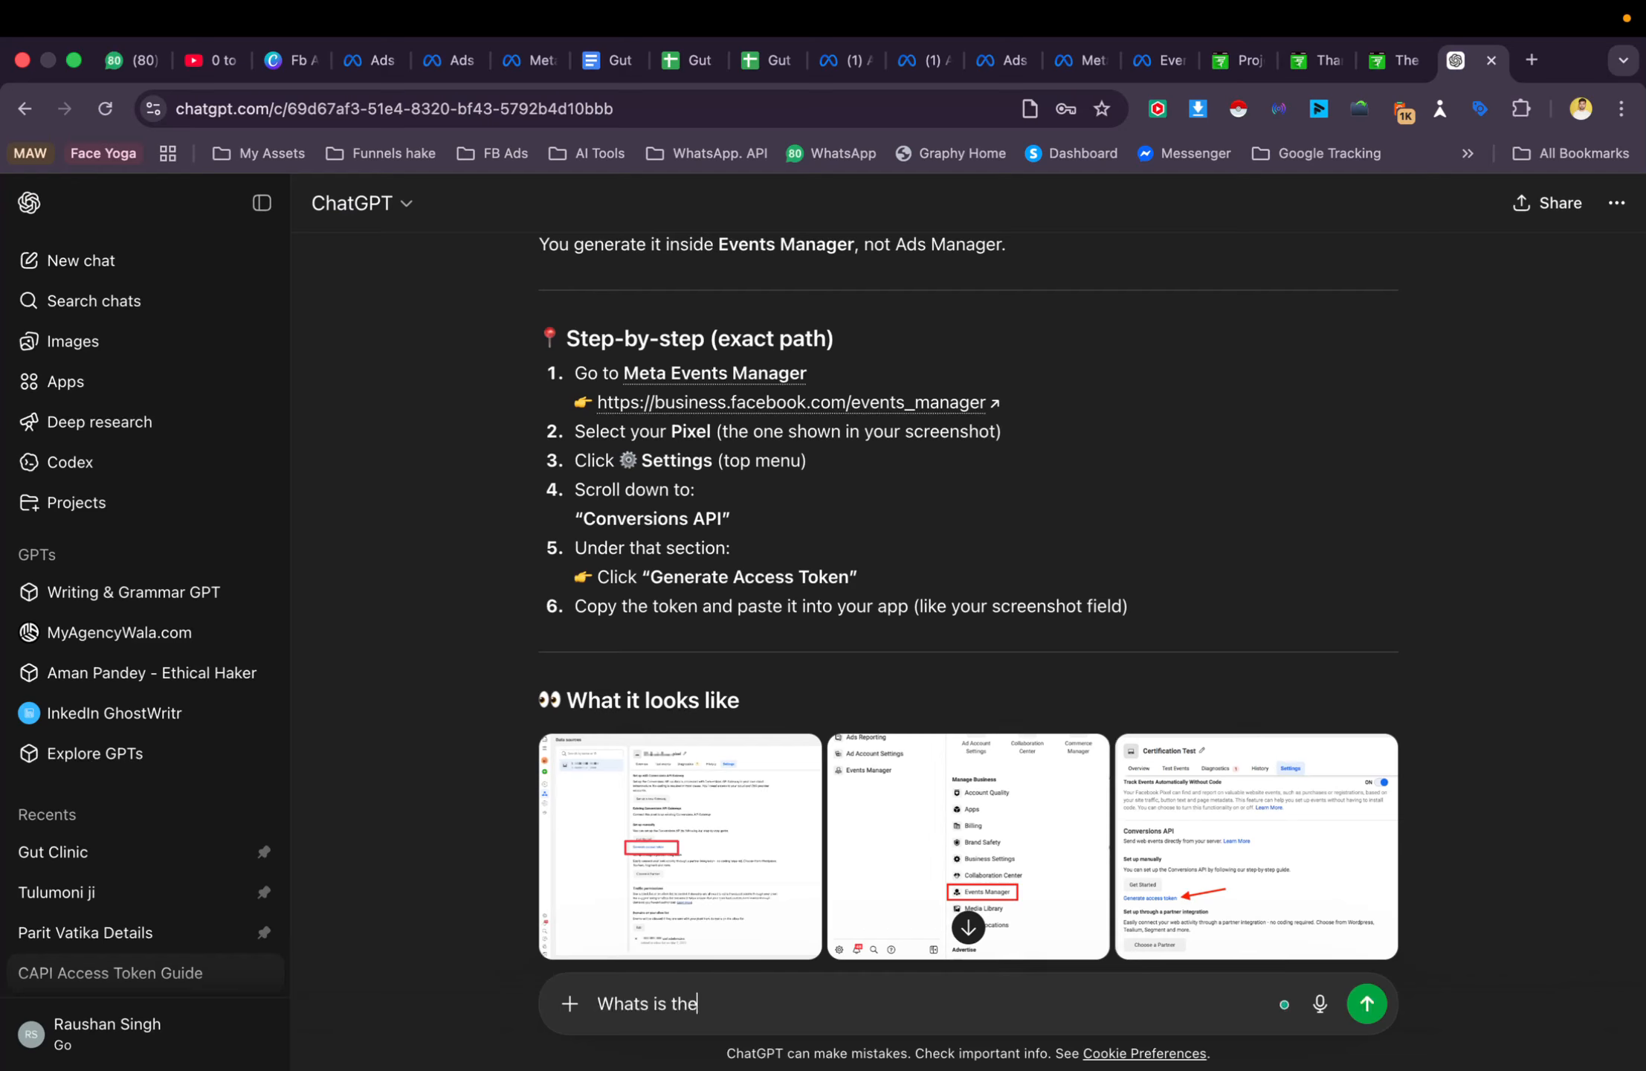
{"action": "type", "text": " pixel tracking And C"}
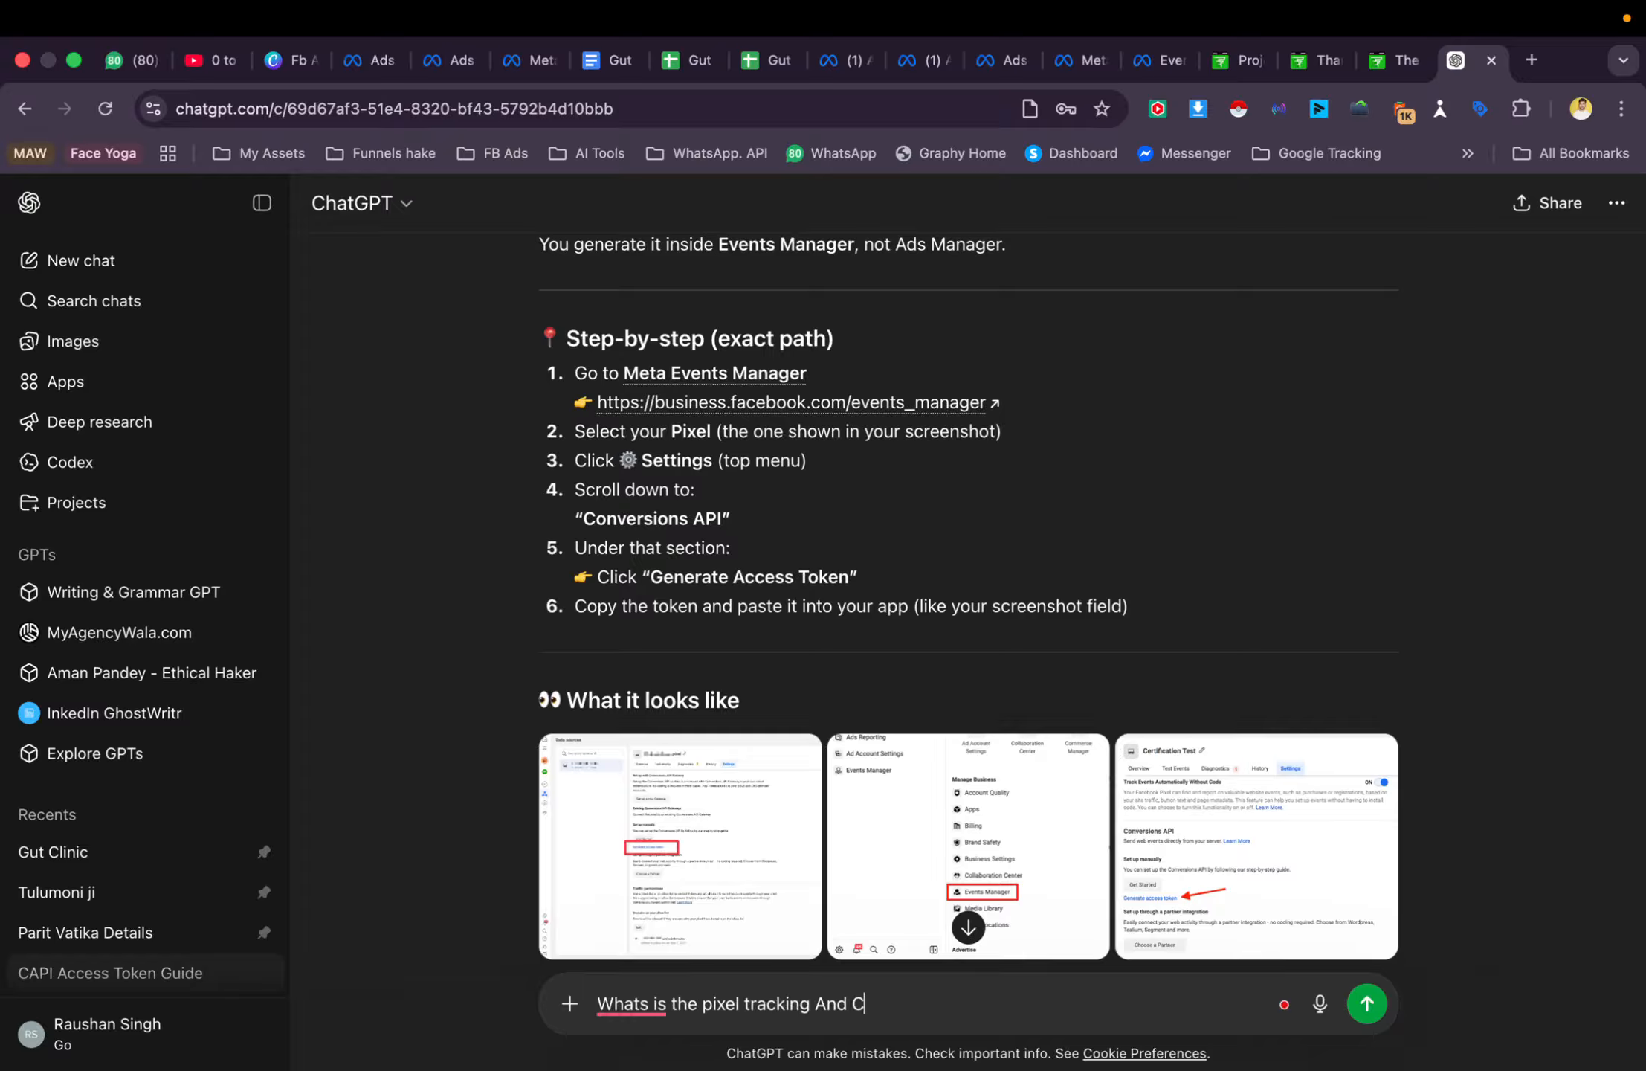
{"action": "type", "text": "APi tracking"}
{"action": "key", "text": "Return"}
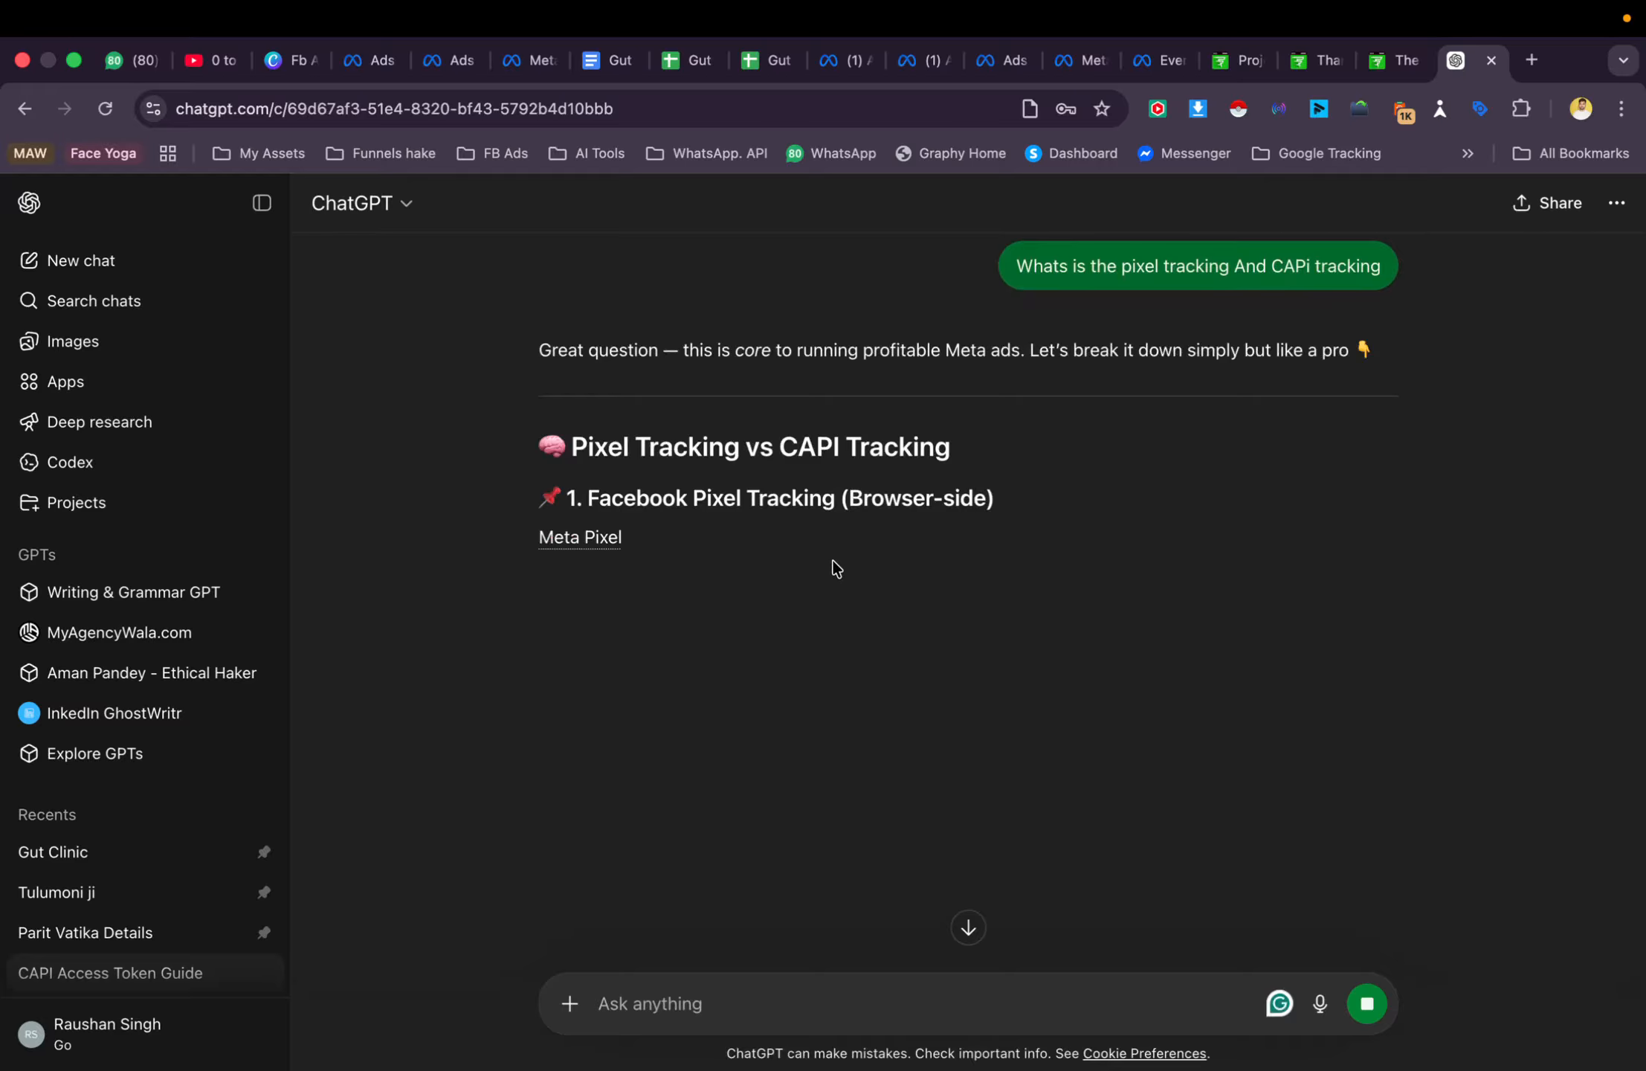
Read ChatGPT's explanation of browser-side Facebook Pixel tracking, including how it works, its example flow and its problems
{"action": "scroll", "coordinate": [837, 569], "scroll_direction": "down", "scroll_amount": 1}
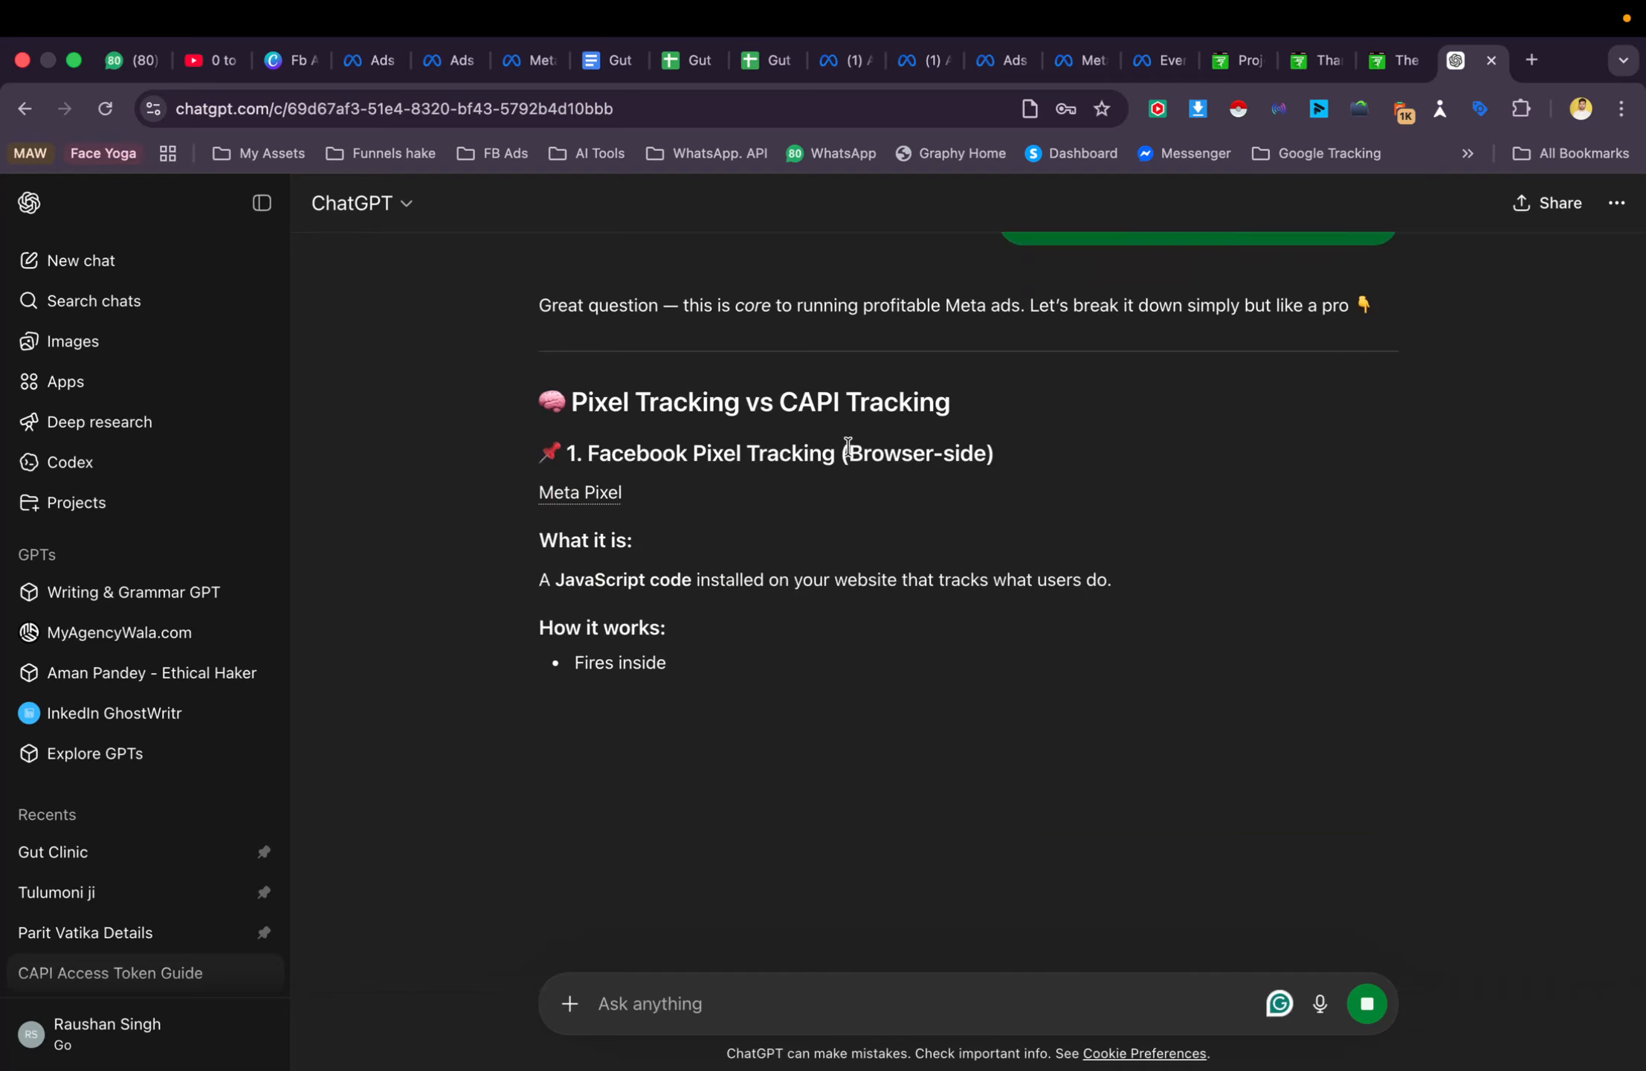
{"action": "left_click_drag", "start_coordinate": [848, 446], "coordinate": [996, 456]}
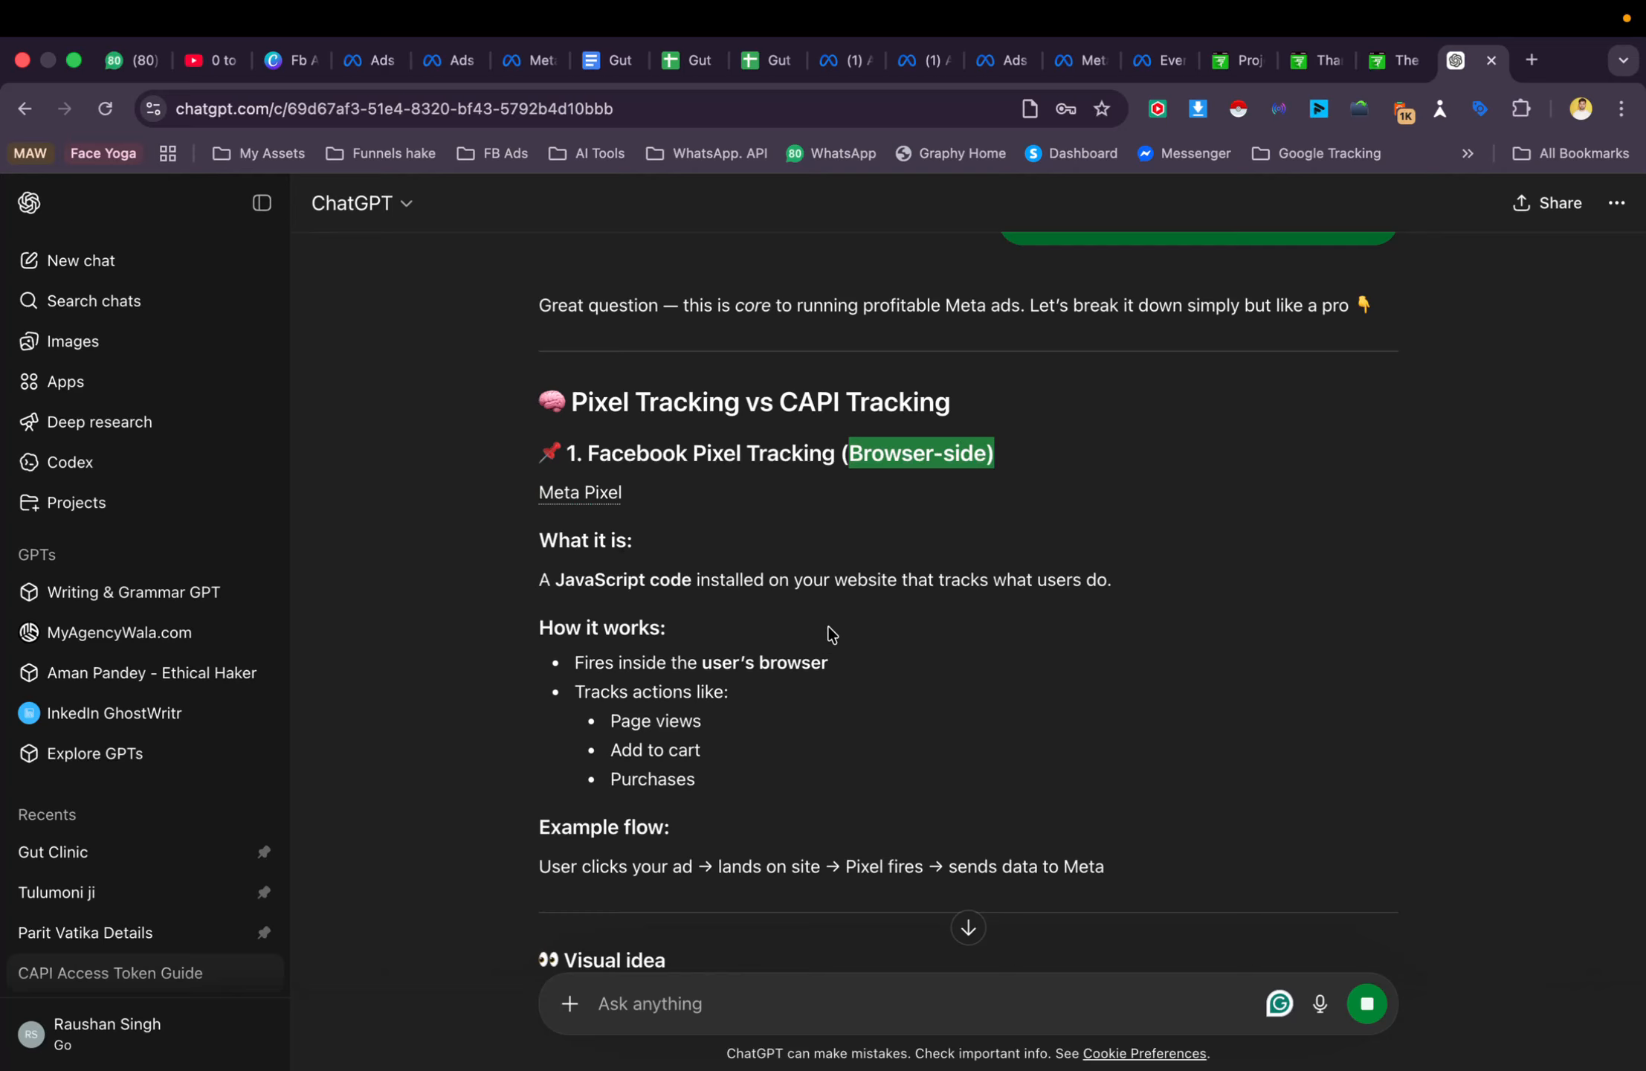
{"action": "scroll", "coordinate": [846, 679], "scroll_direction": "down", "scroll_amount": 1}
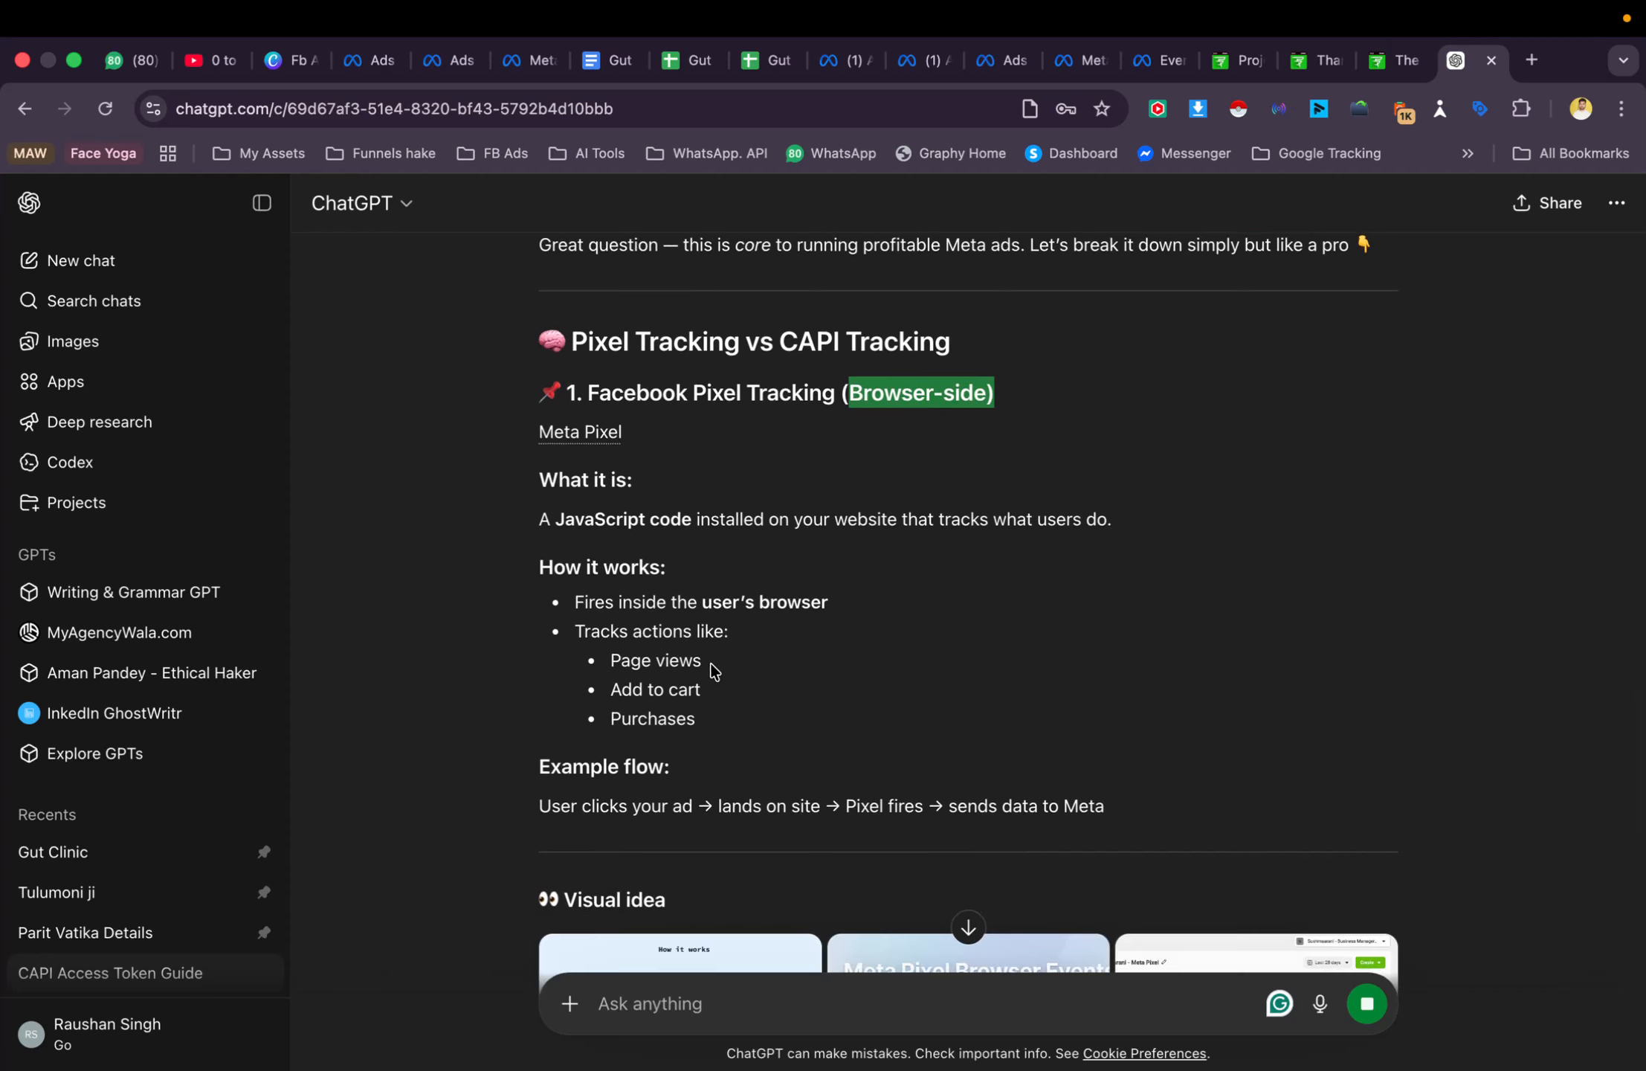
{"action": "scroll", "coordinate": [793, 711], "scroll_direction": "down", "scroll_amount": 2}
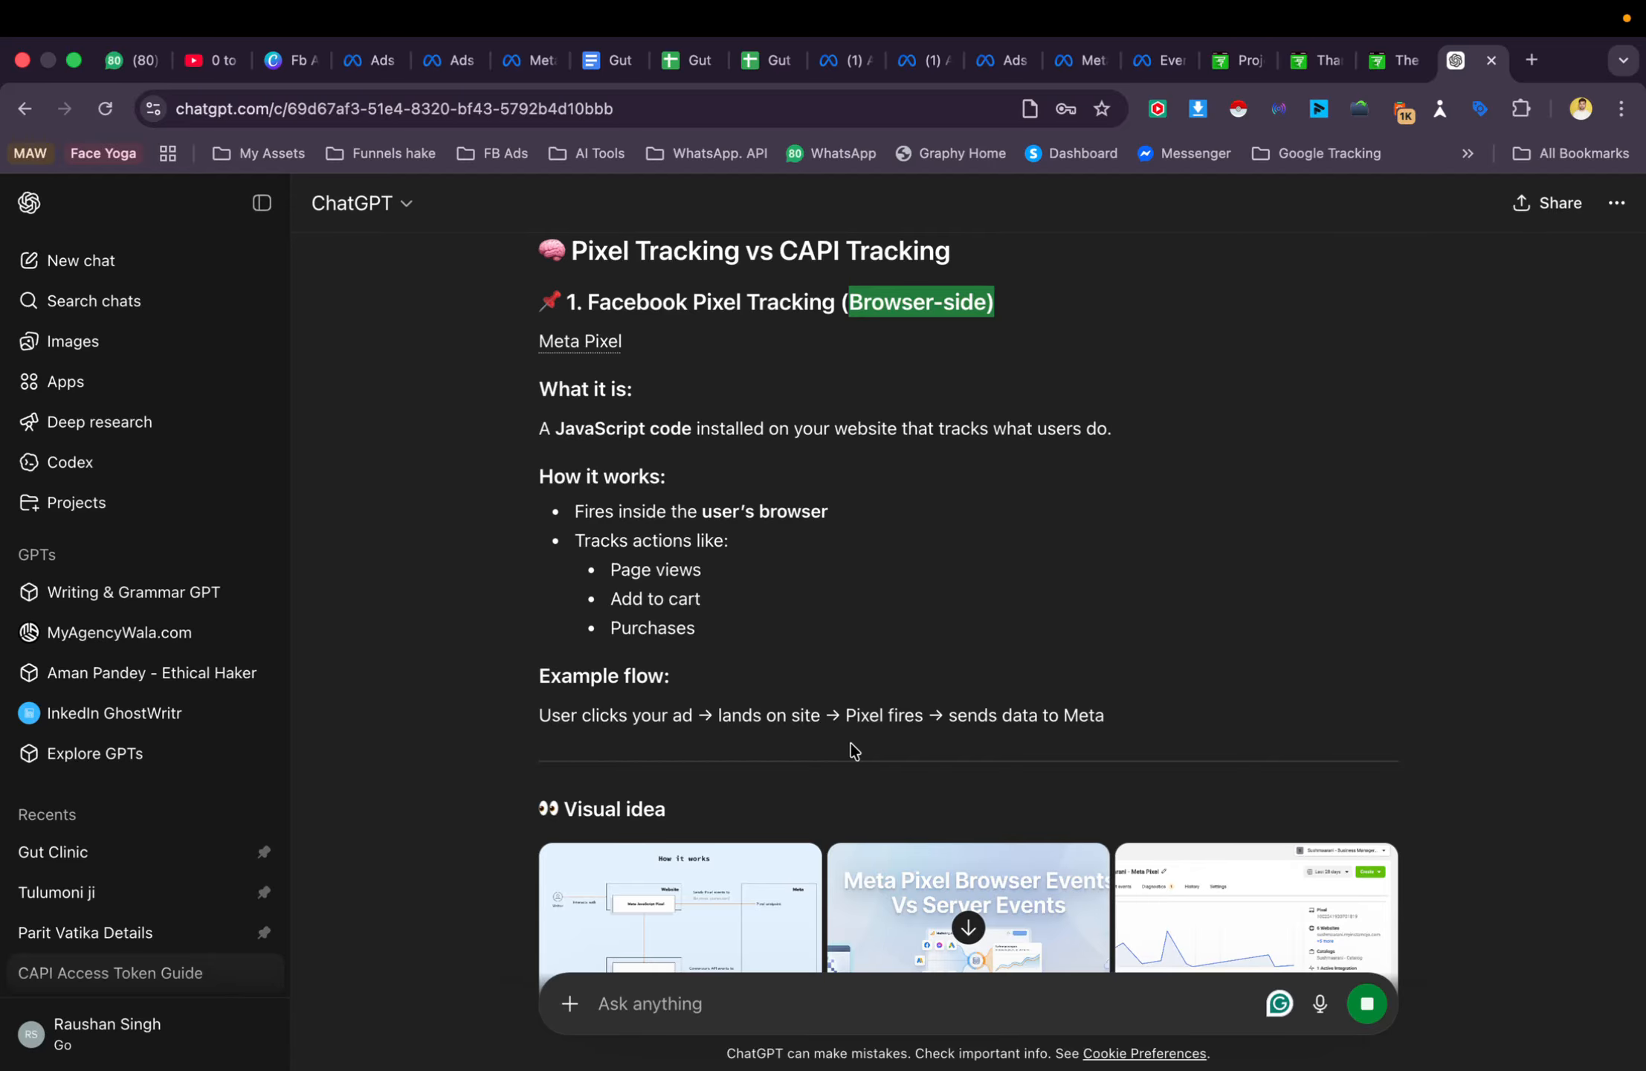
{"action": "scroll", "coordinate": [1065, 683], "scroll_direction": "down", "scroll_amount": 1}
{"action": "scroll", "coordinate": [819, 598], "scroll_direction": "up", "scroll_amount": 2}
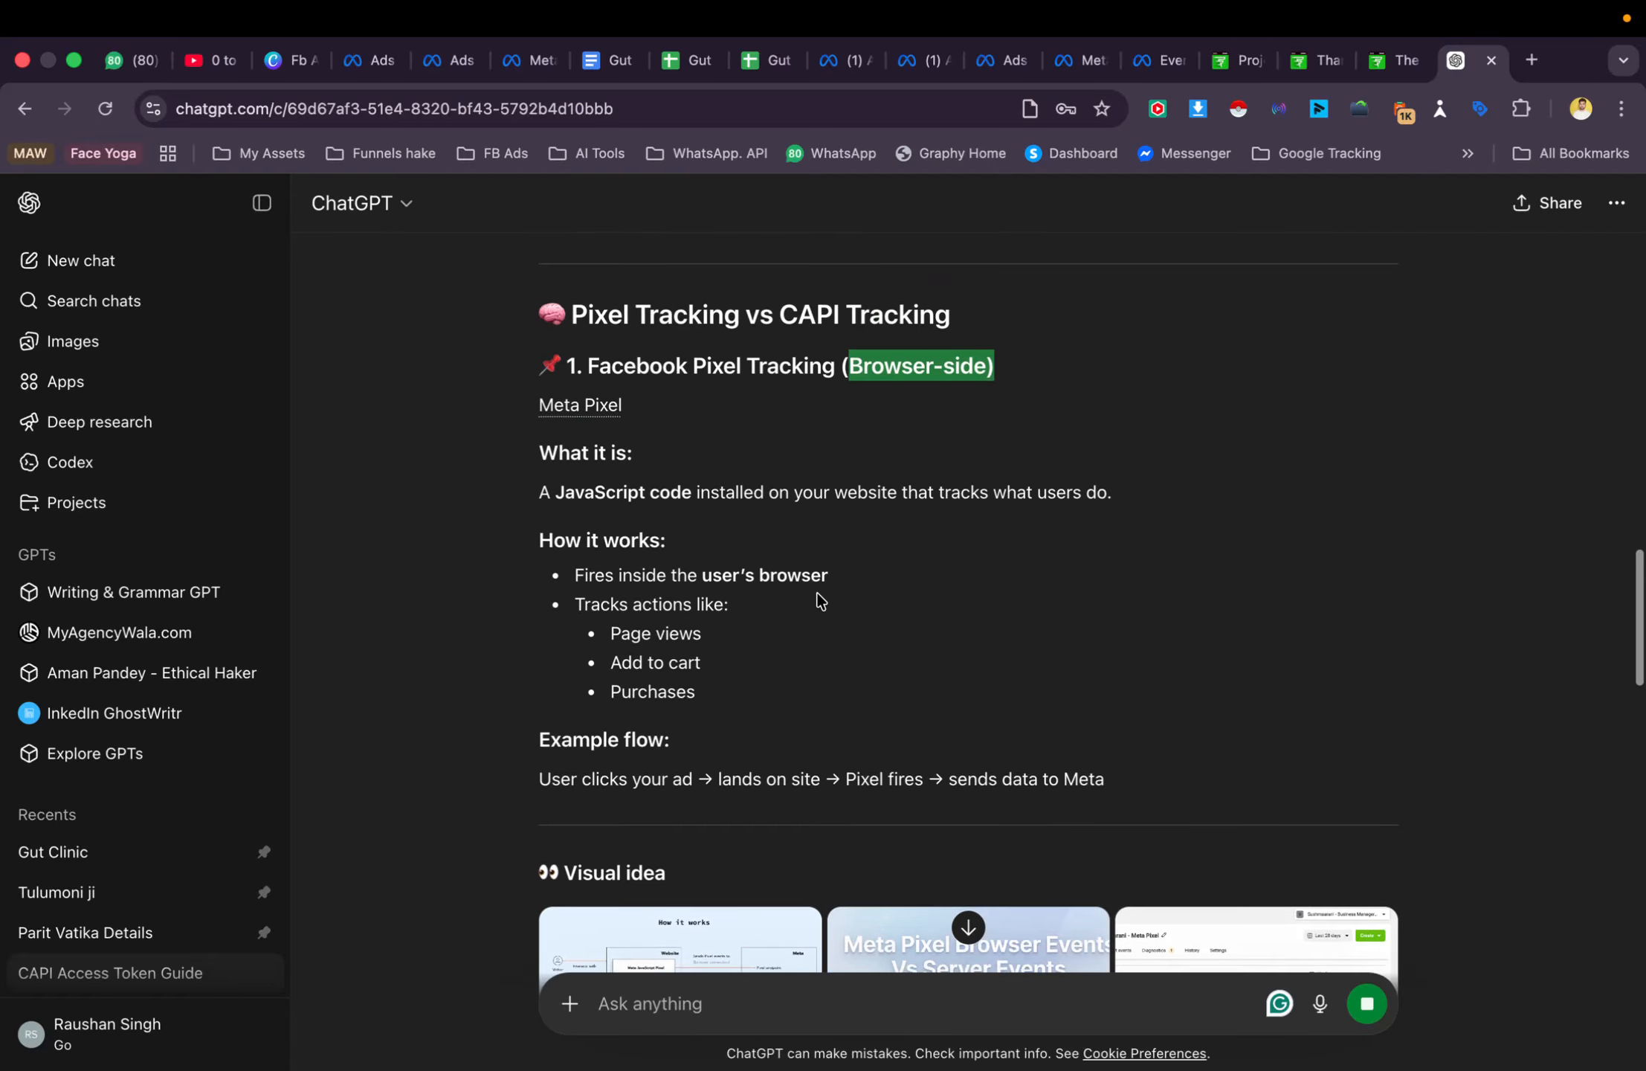
{"action": "left_click_drag", "start_coordinate": [522, 359], "coordinate": [1157, 693]}
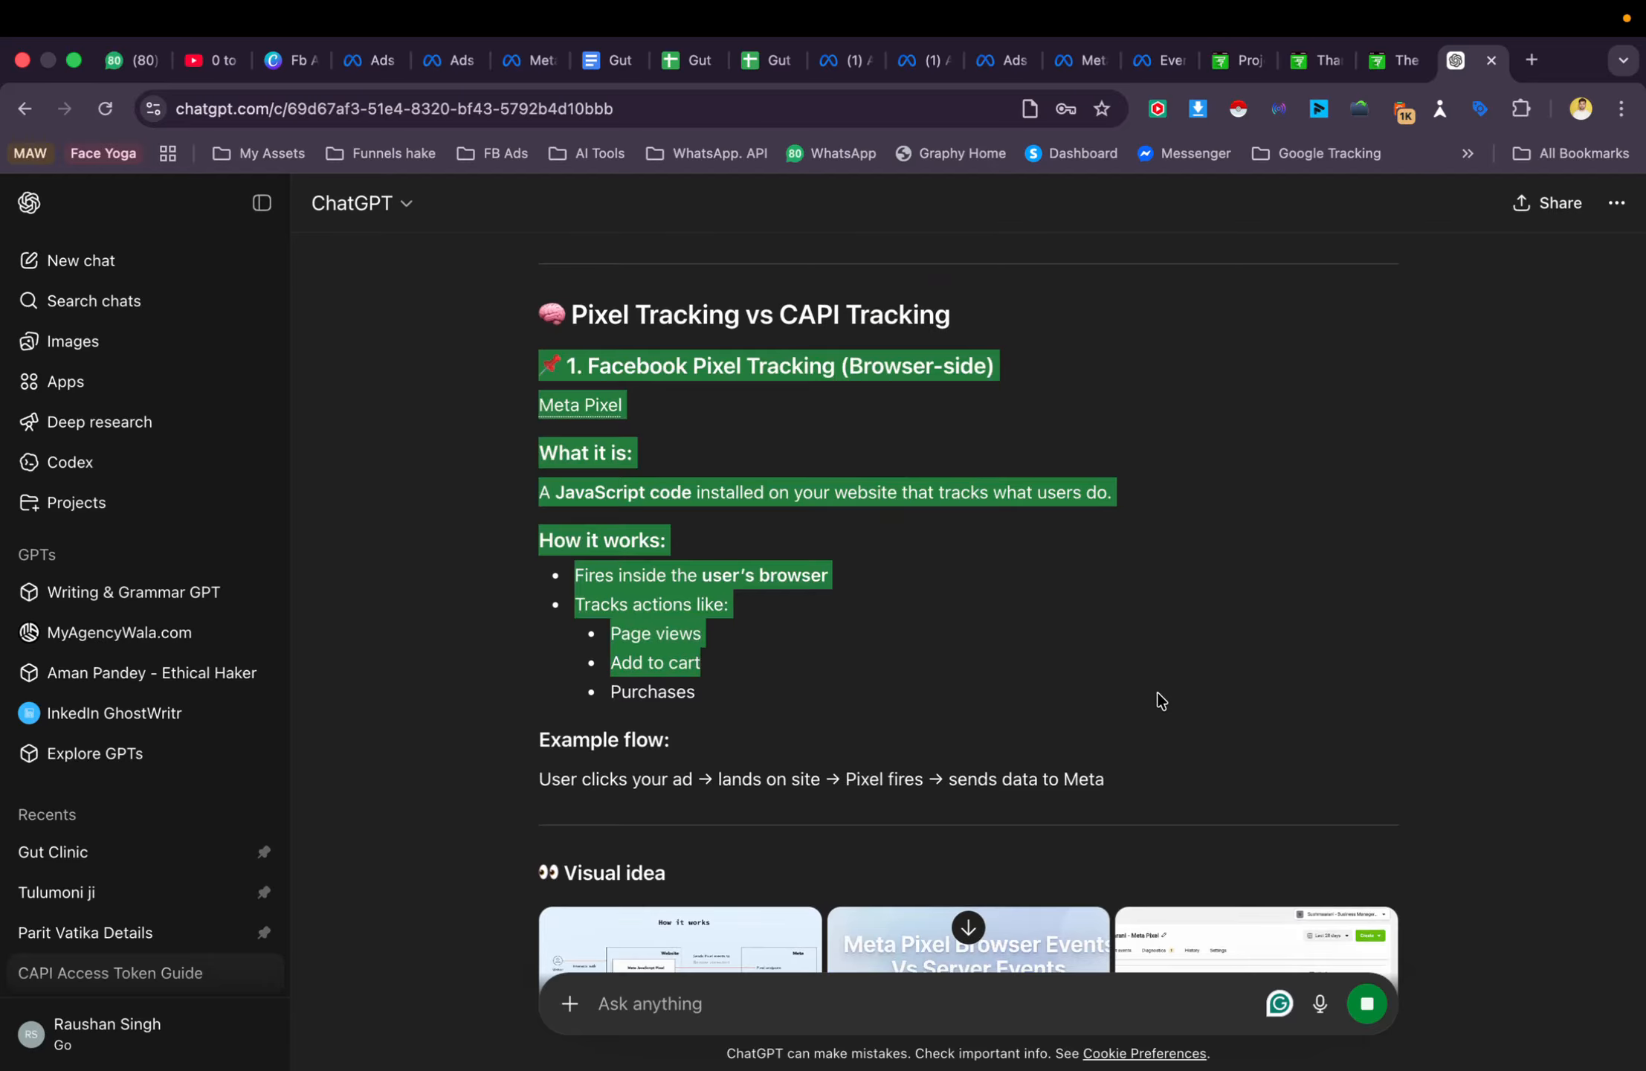
{"action": "scroll", "coordinate": [1158, 692], "scroll_direction": "down", "scroll_amount": 10}
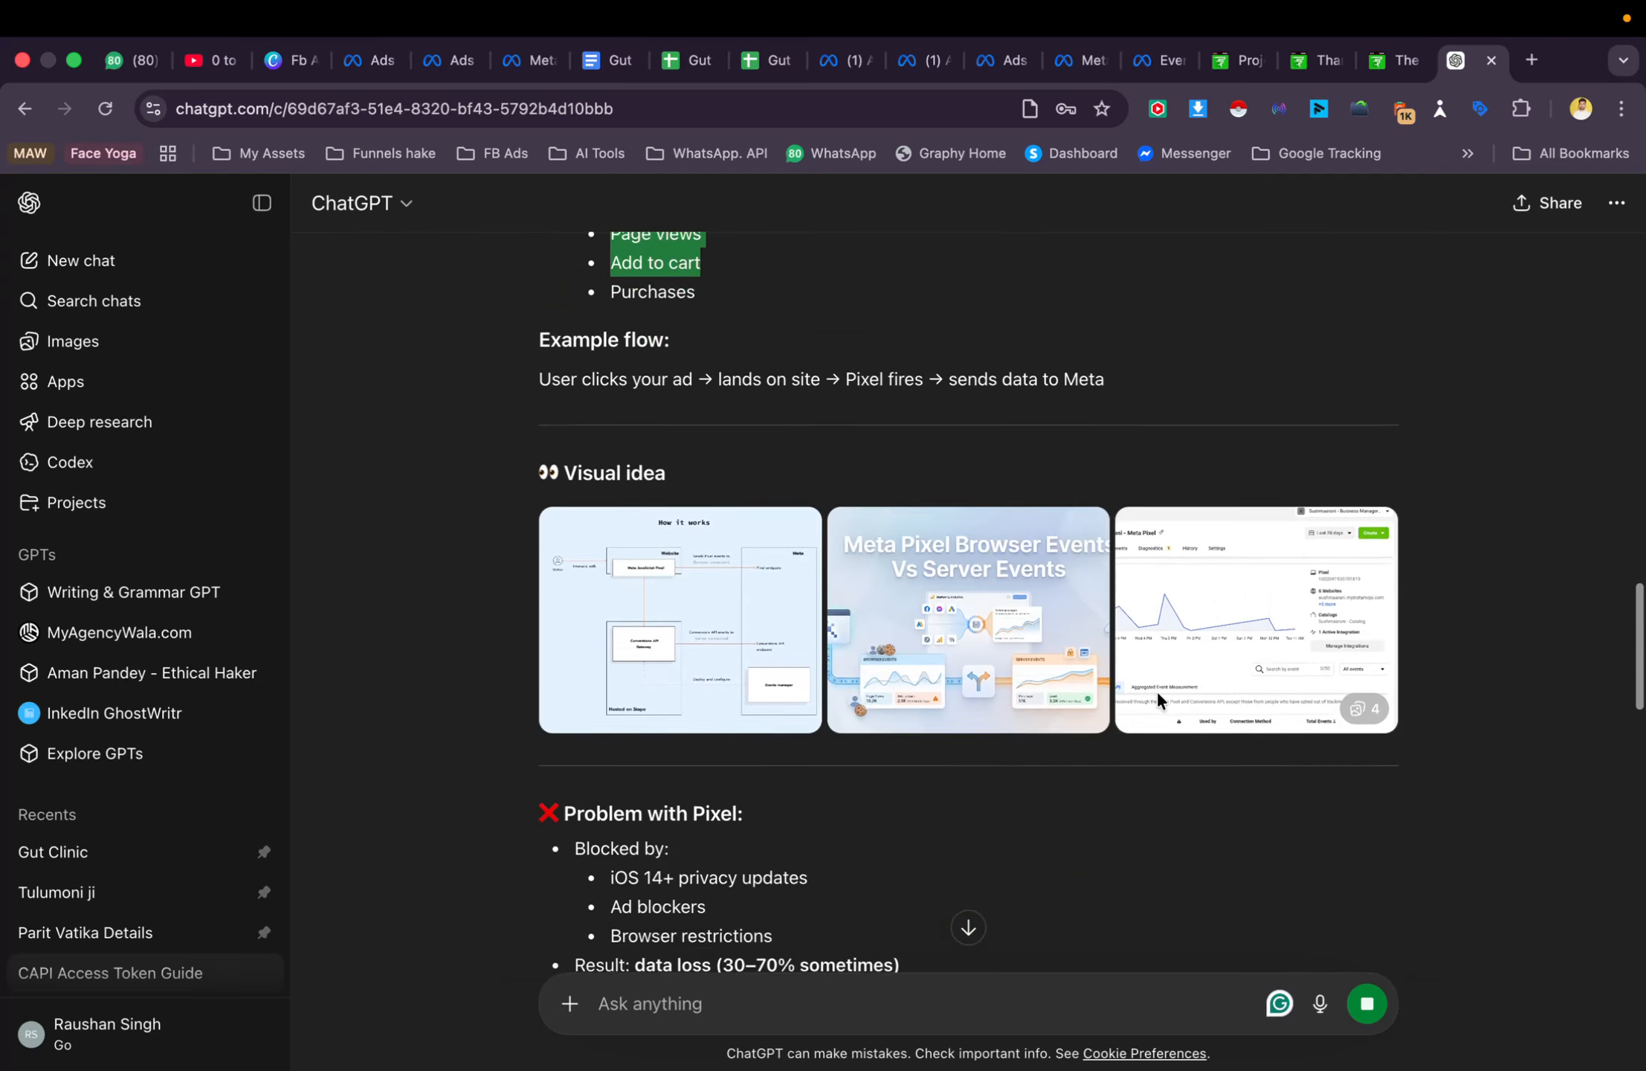
{"action": "scroll", "coordinate": [705, 609], "scroll_direction": "up", "scroll_amount": 1}
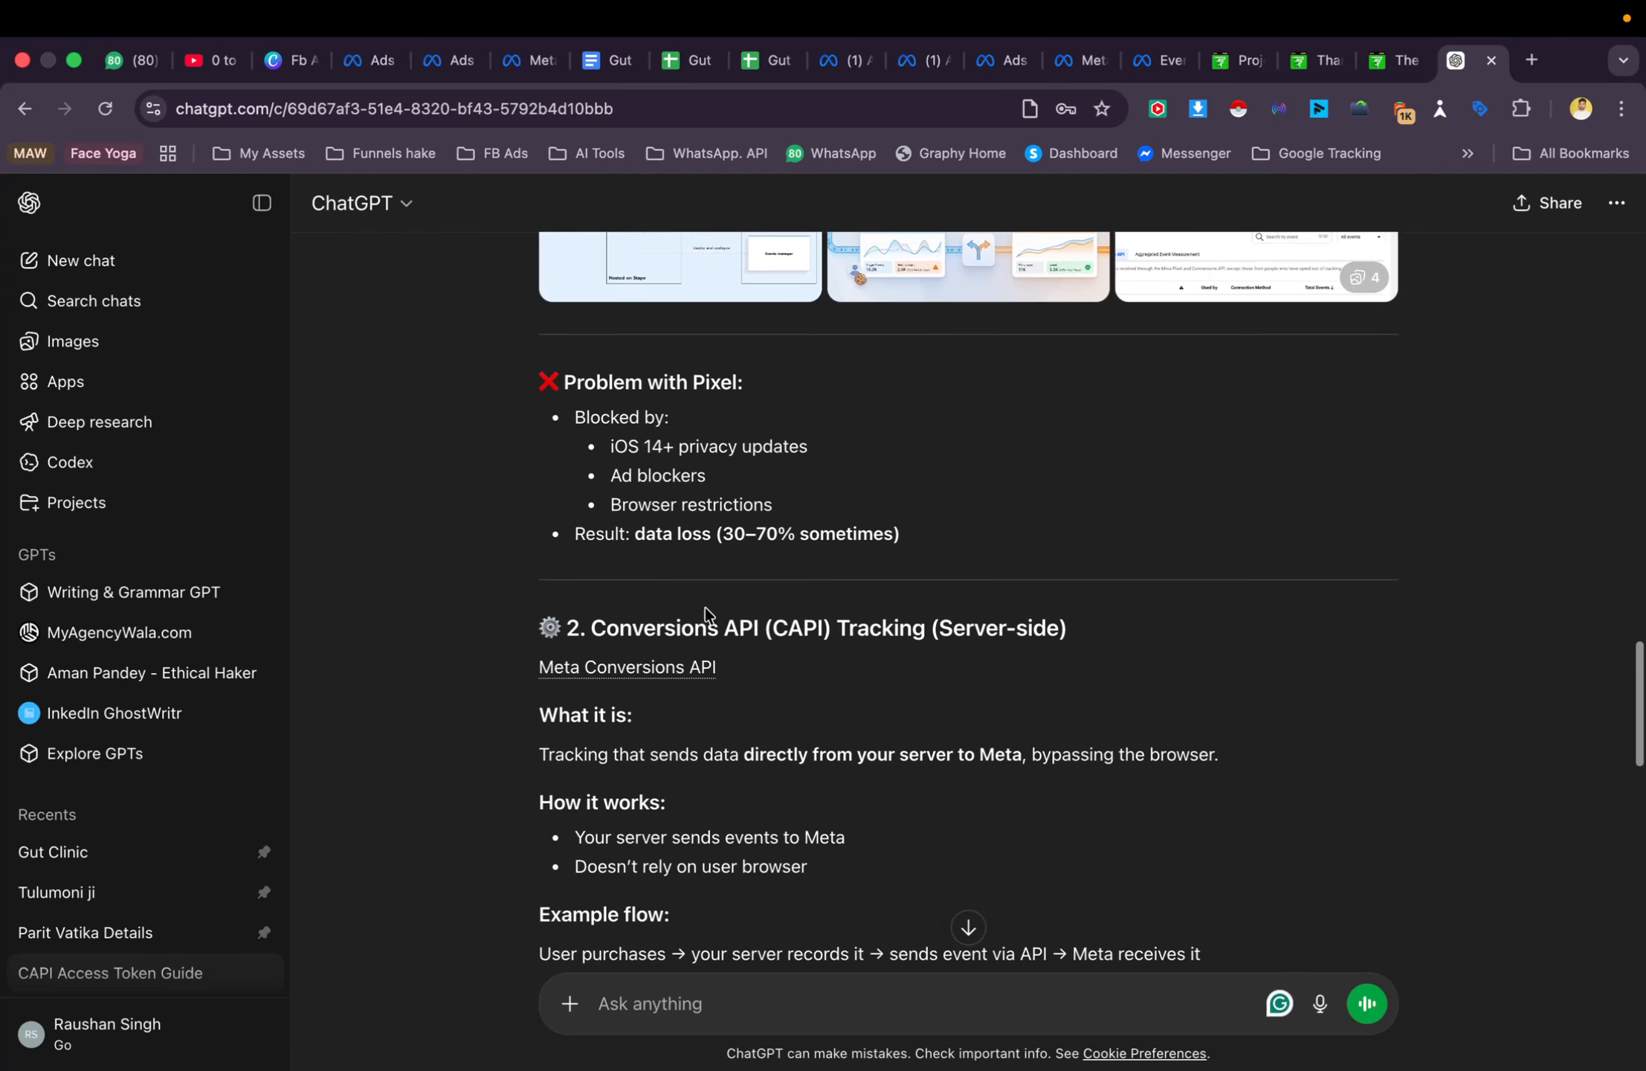
{"action": "left_click_drag", "start_coordinate": [534, 380], "coordinate": [919, 543]}
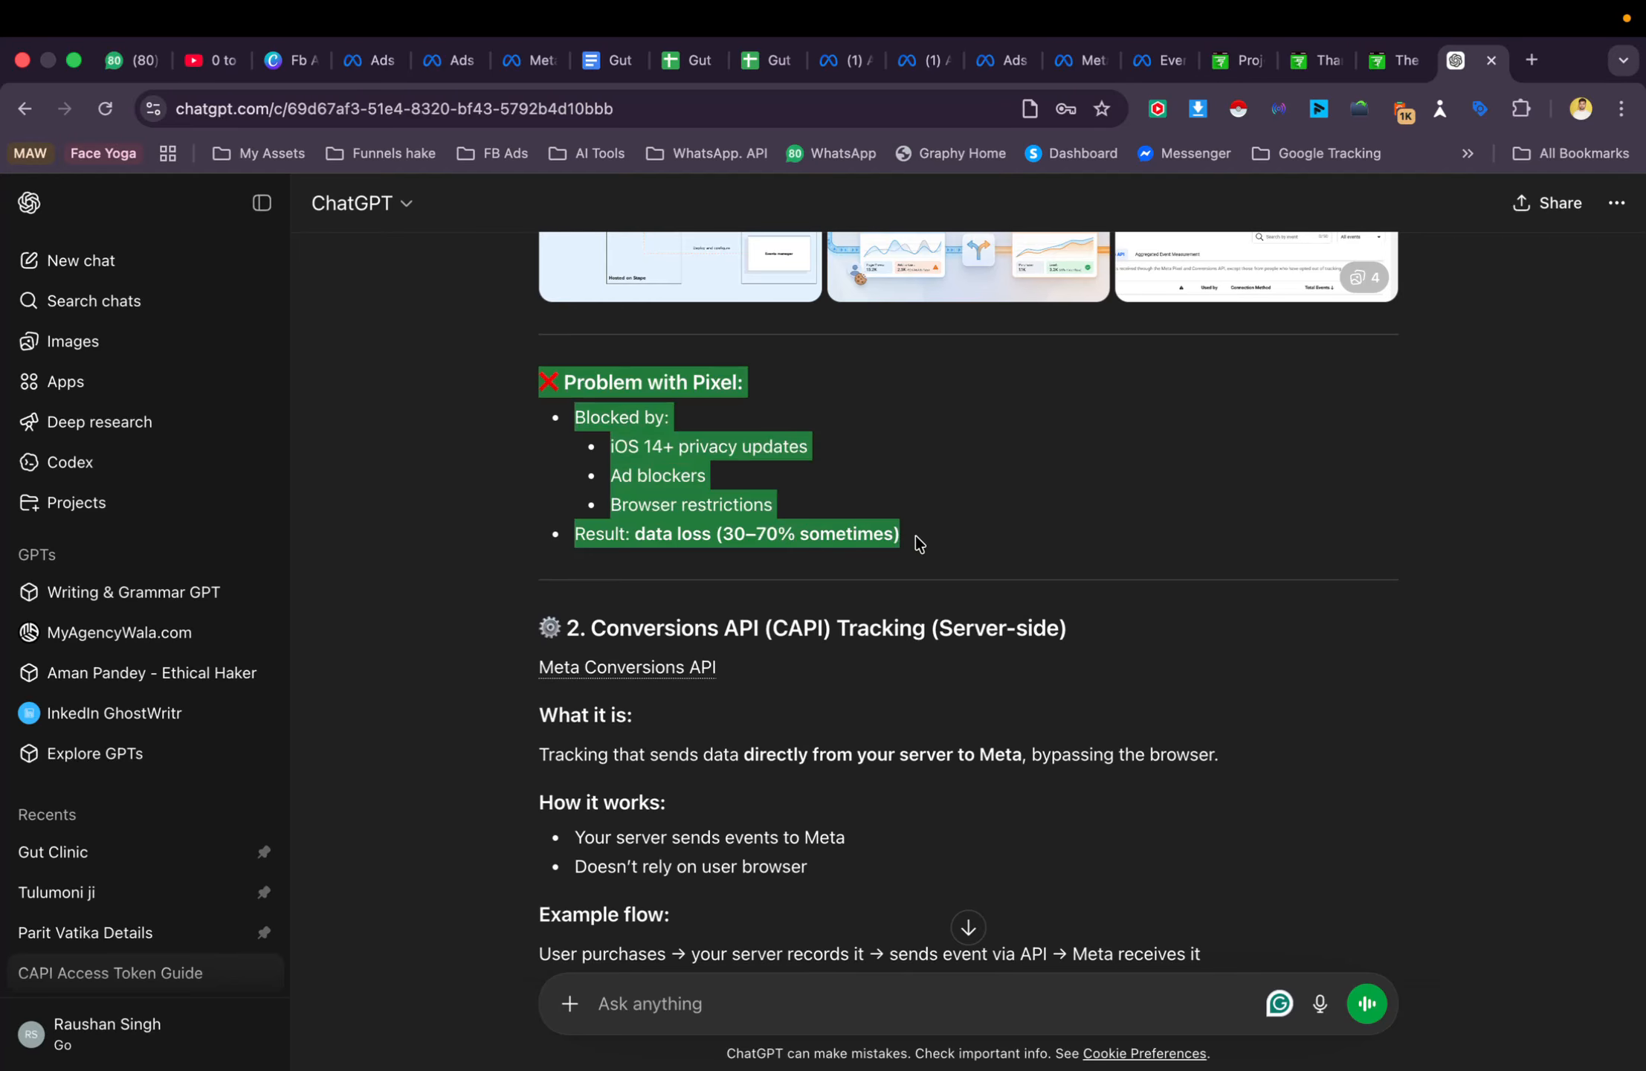
{"action": "scroll", "coordinate": [919, 543], "scroll_direction": "up", "scroll_amount": 1}
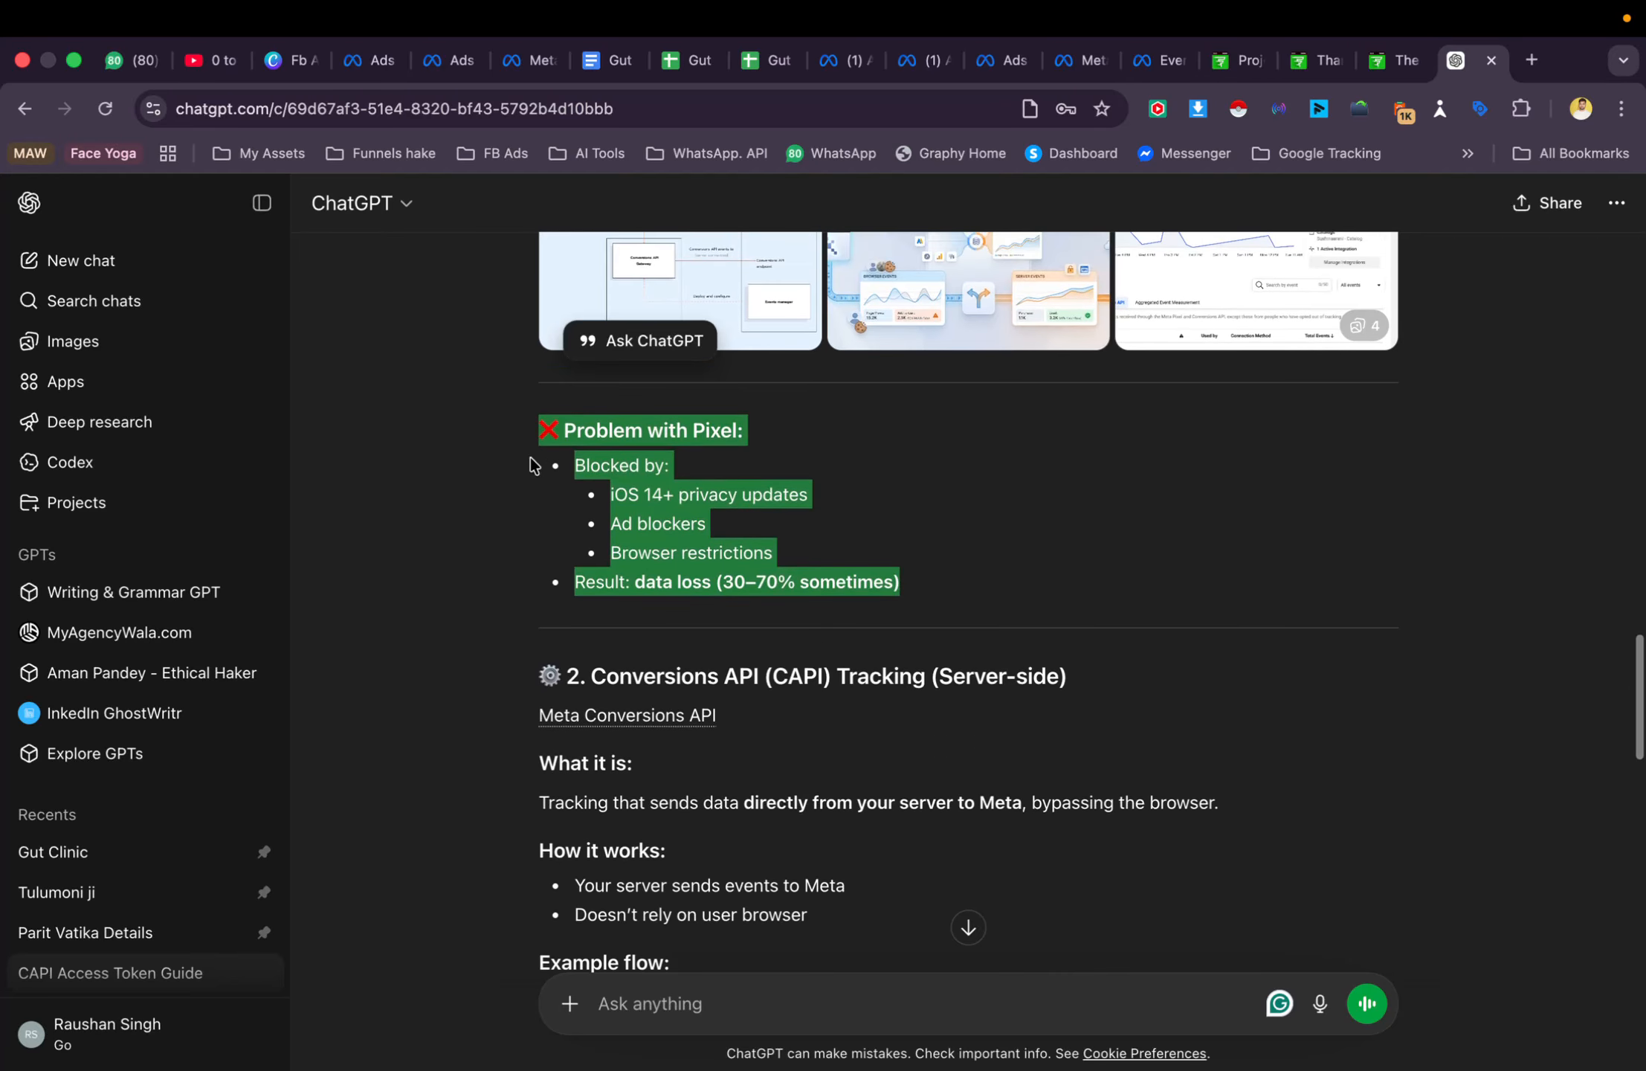
{"action": "left_click", "coordinate": [721, 485]}
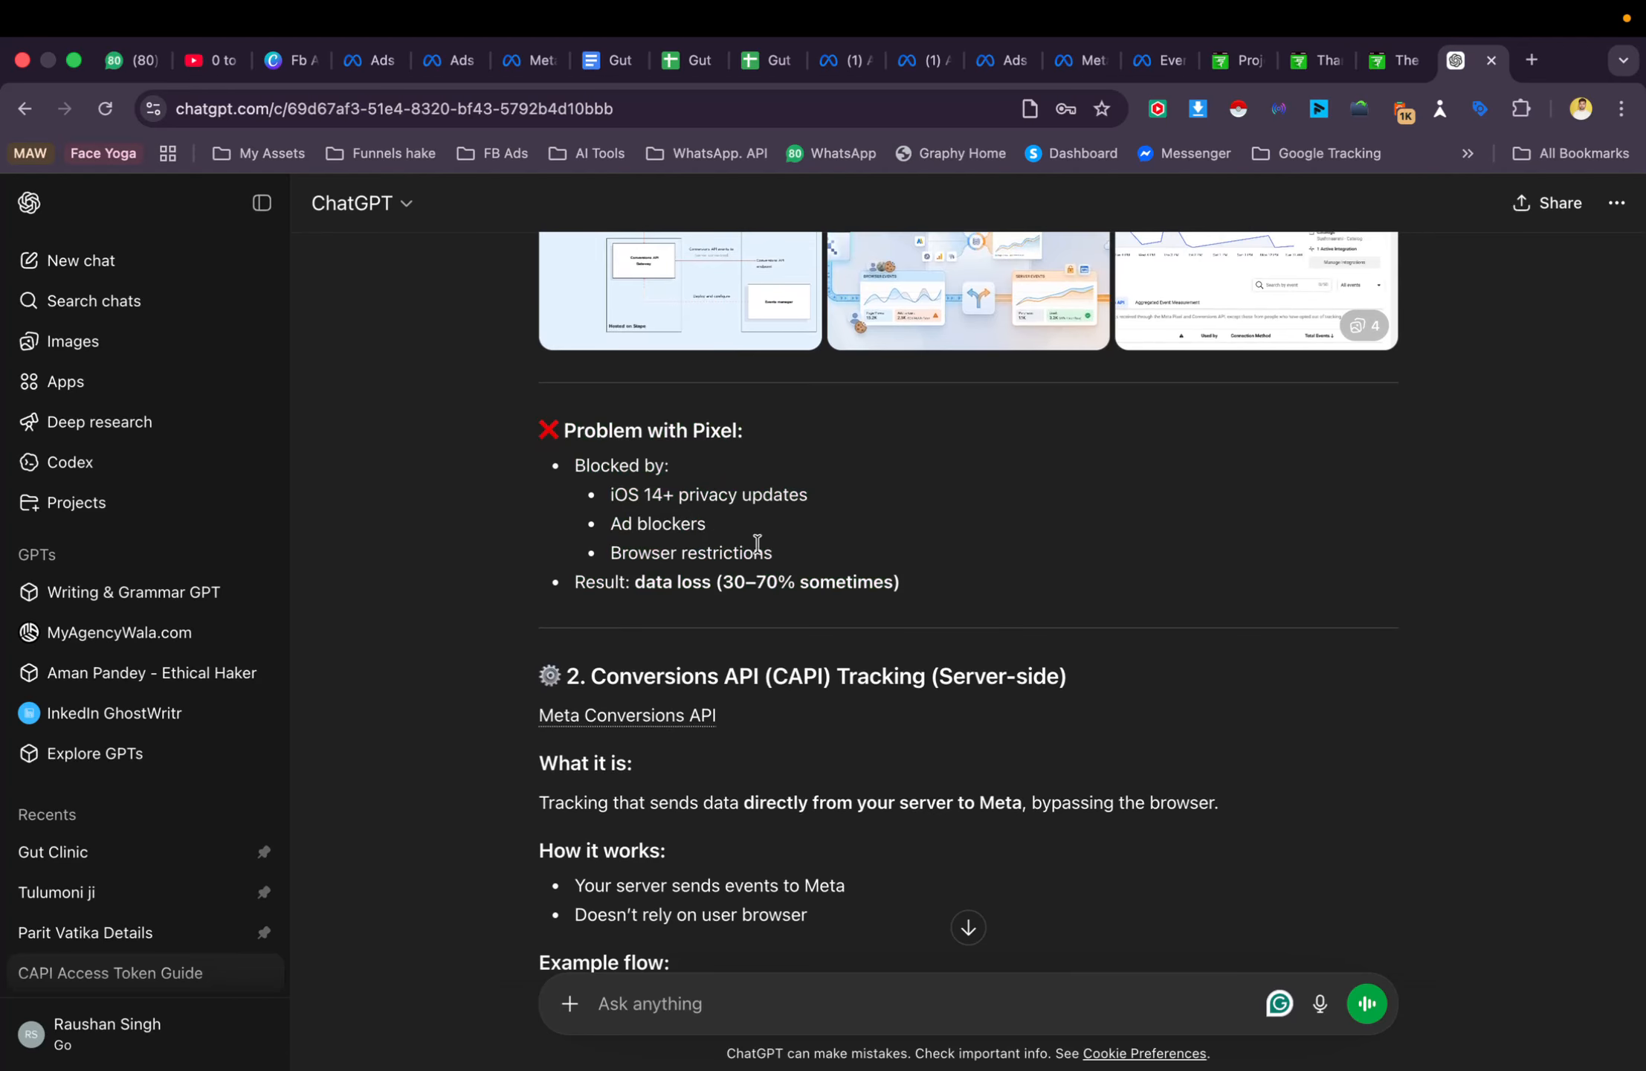
Read ChatGPT's list of Pixel problems and its explanation of server-side Conversions API tracking, including how it works and the example flow
{"action": "left_click_drag", "start_coordinate": [598, 495], "coordinate": [739, 541]}
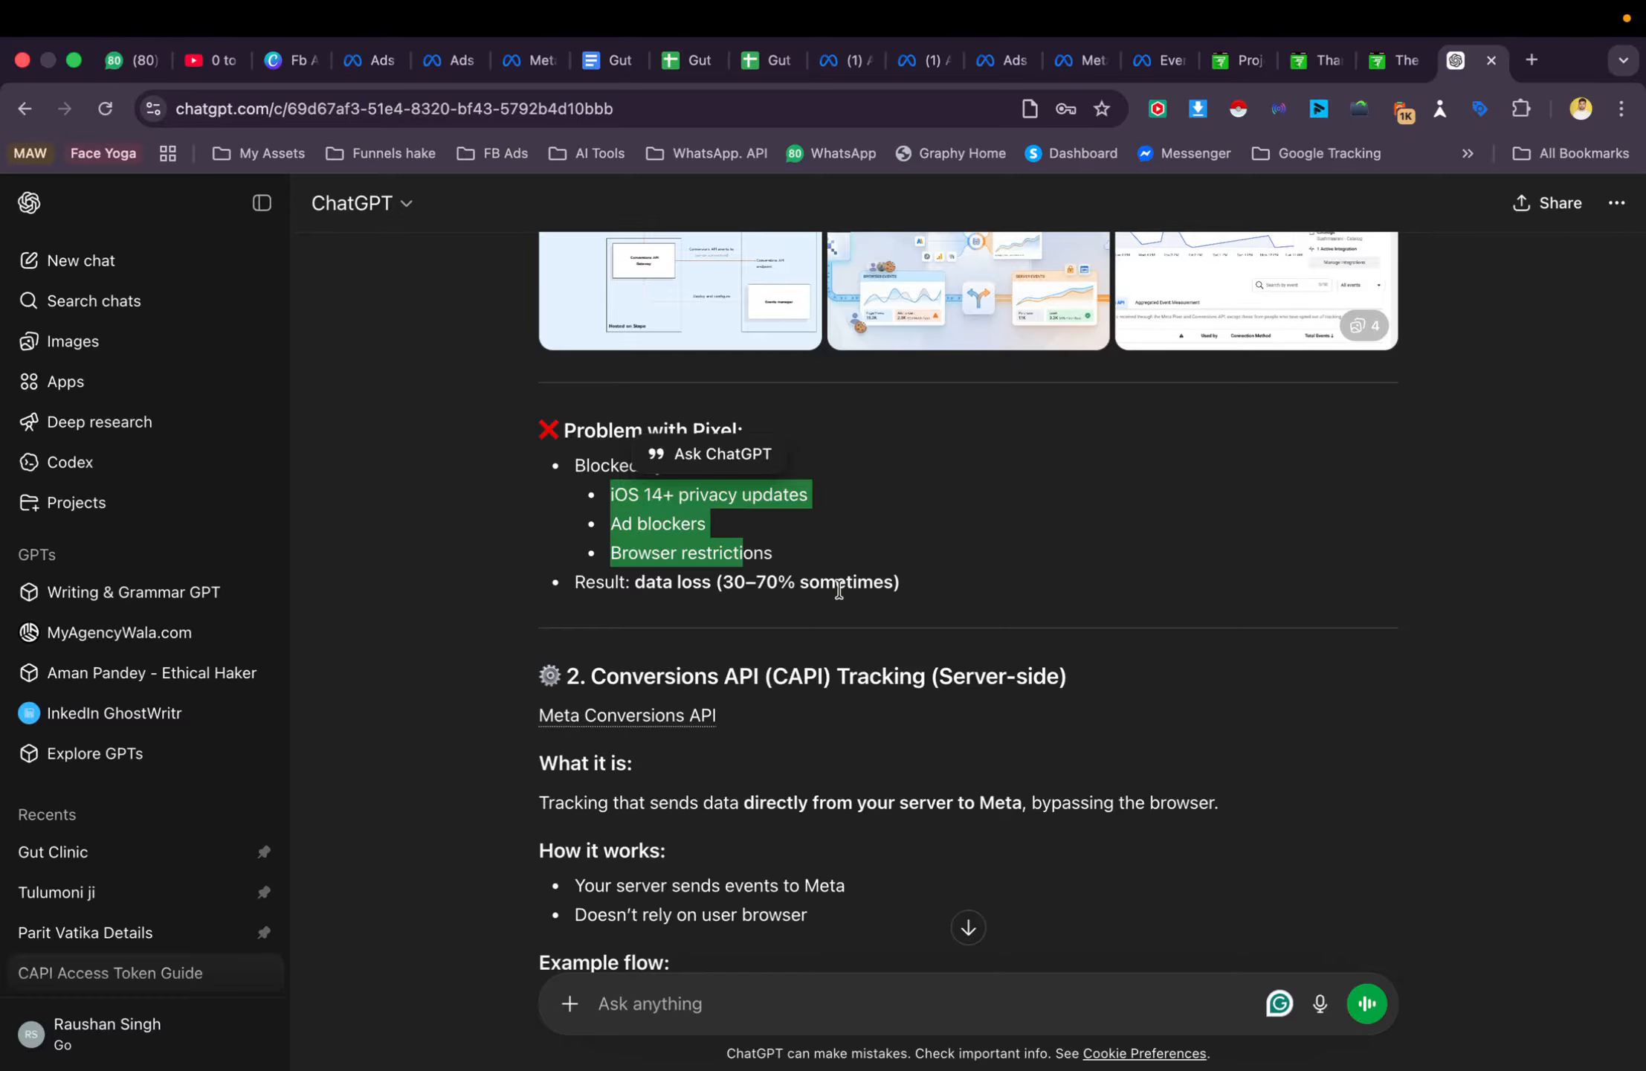
{"action": "scroll", "coordinate": [838, 589], "scroll_direction": "down", "scroll_amount": 3}
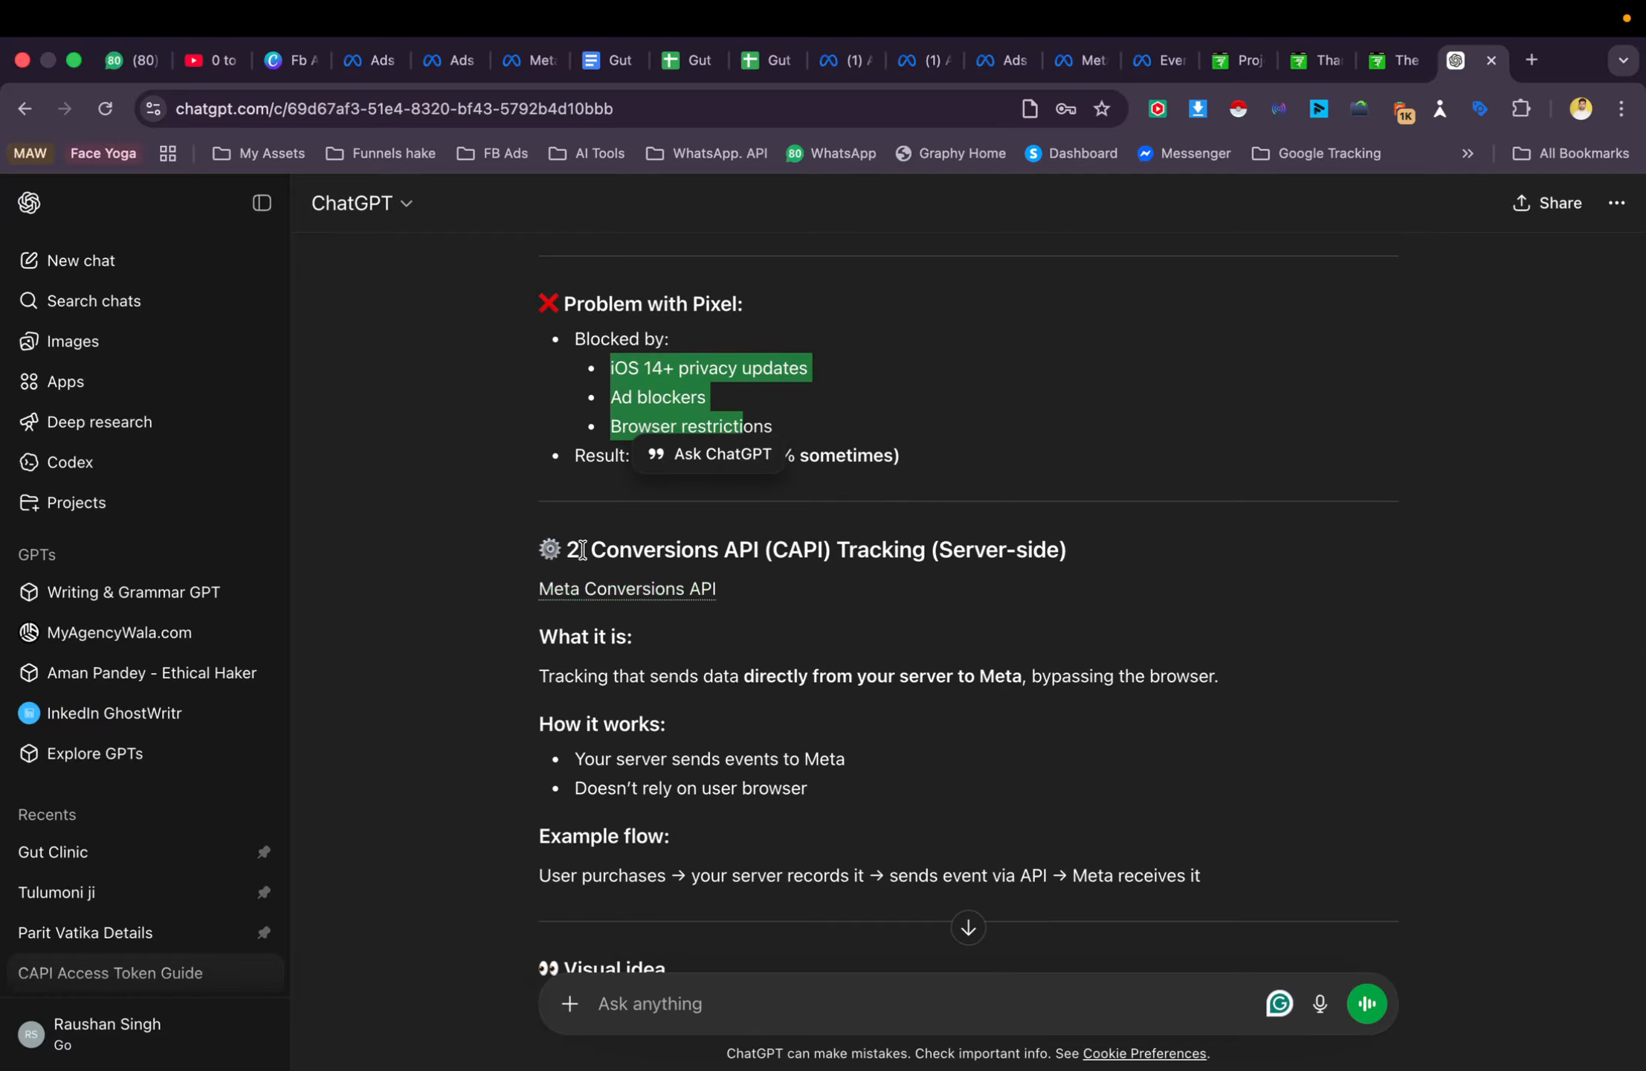
{"action": "left_click_drag", "start_coordinate": [582, 549], "coordinate": [1061, 538]}
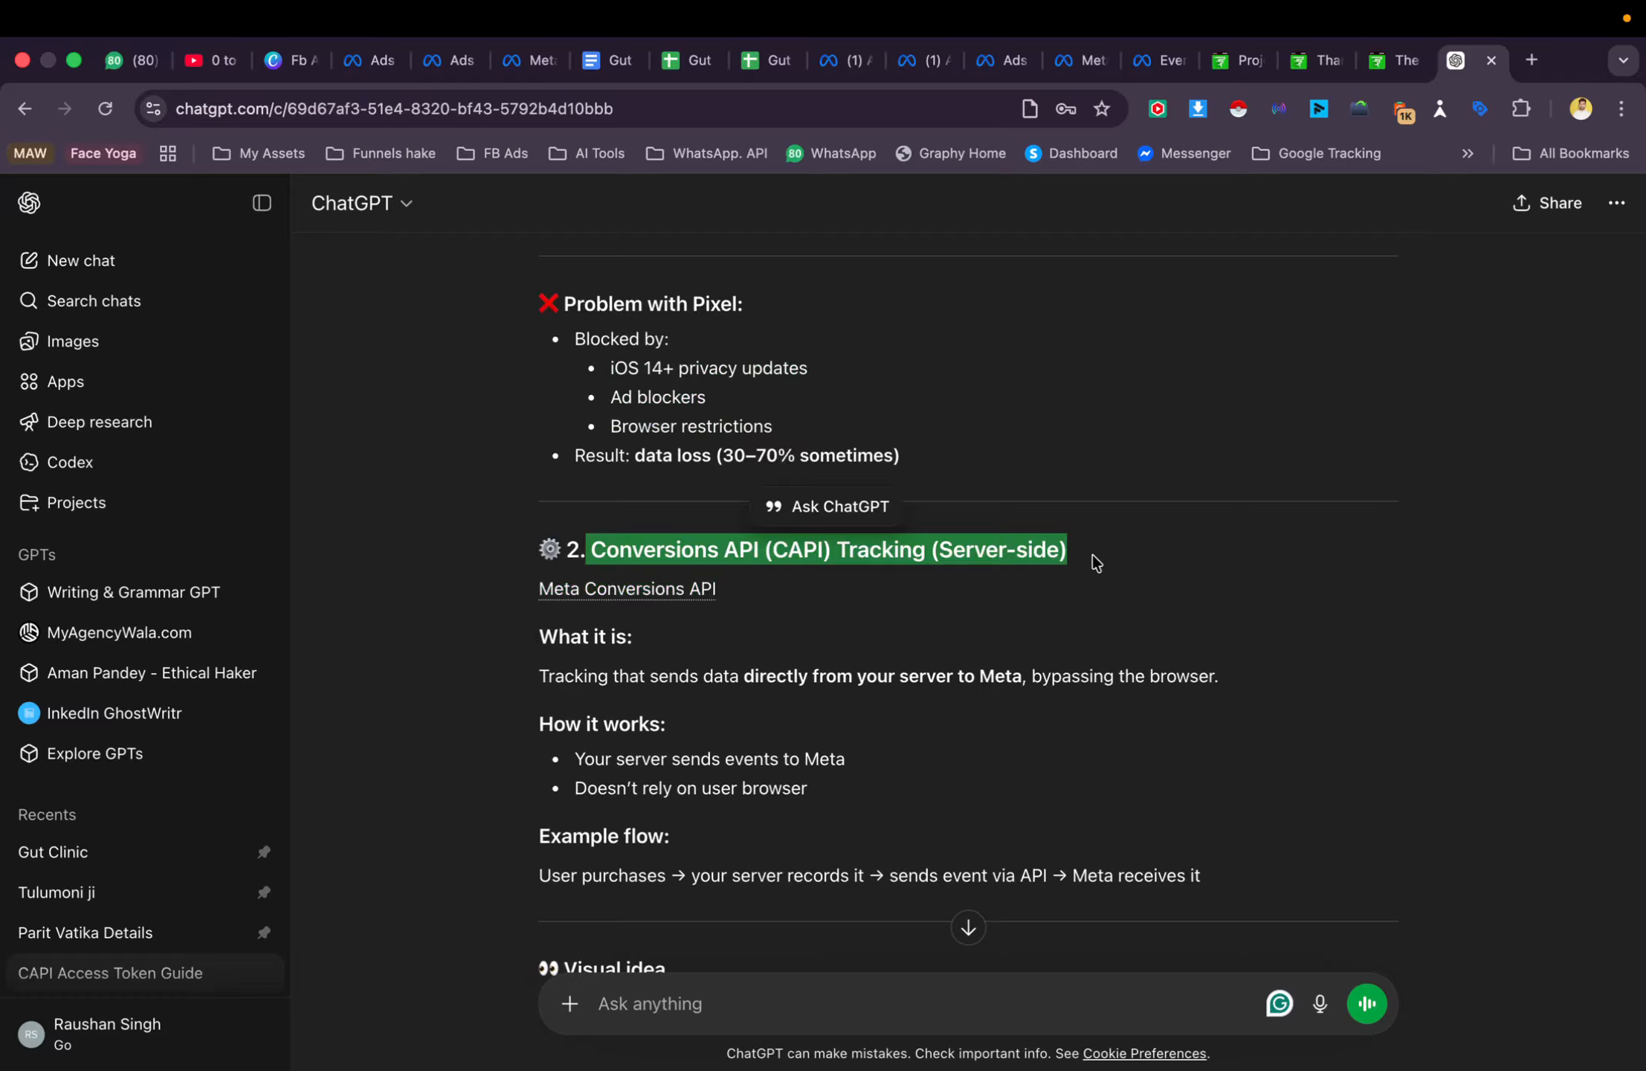
{"action": "scroll", "coordinate": [1092, 555], "scroll_direction": "down", "scroll_amount": 1}
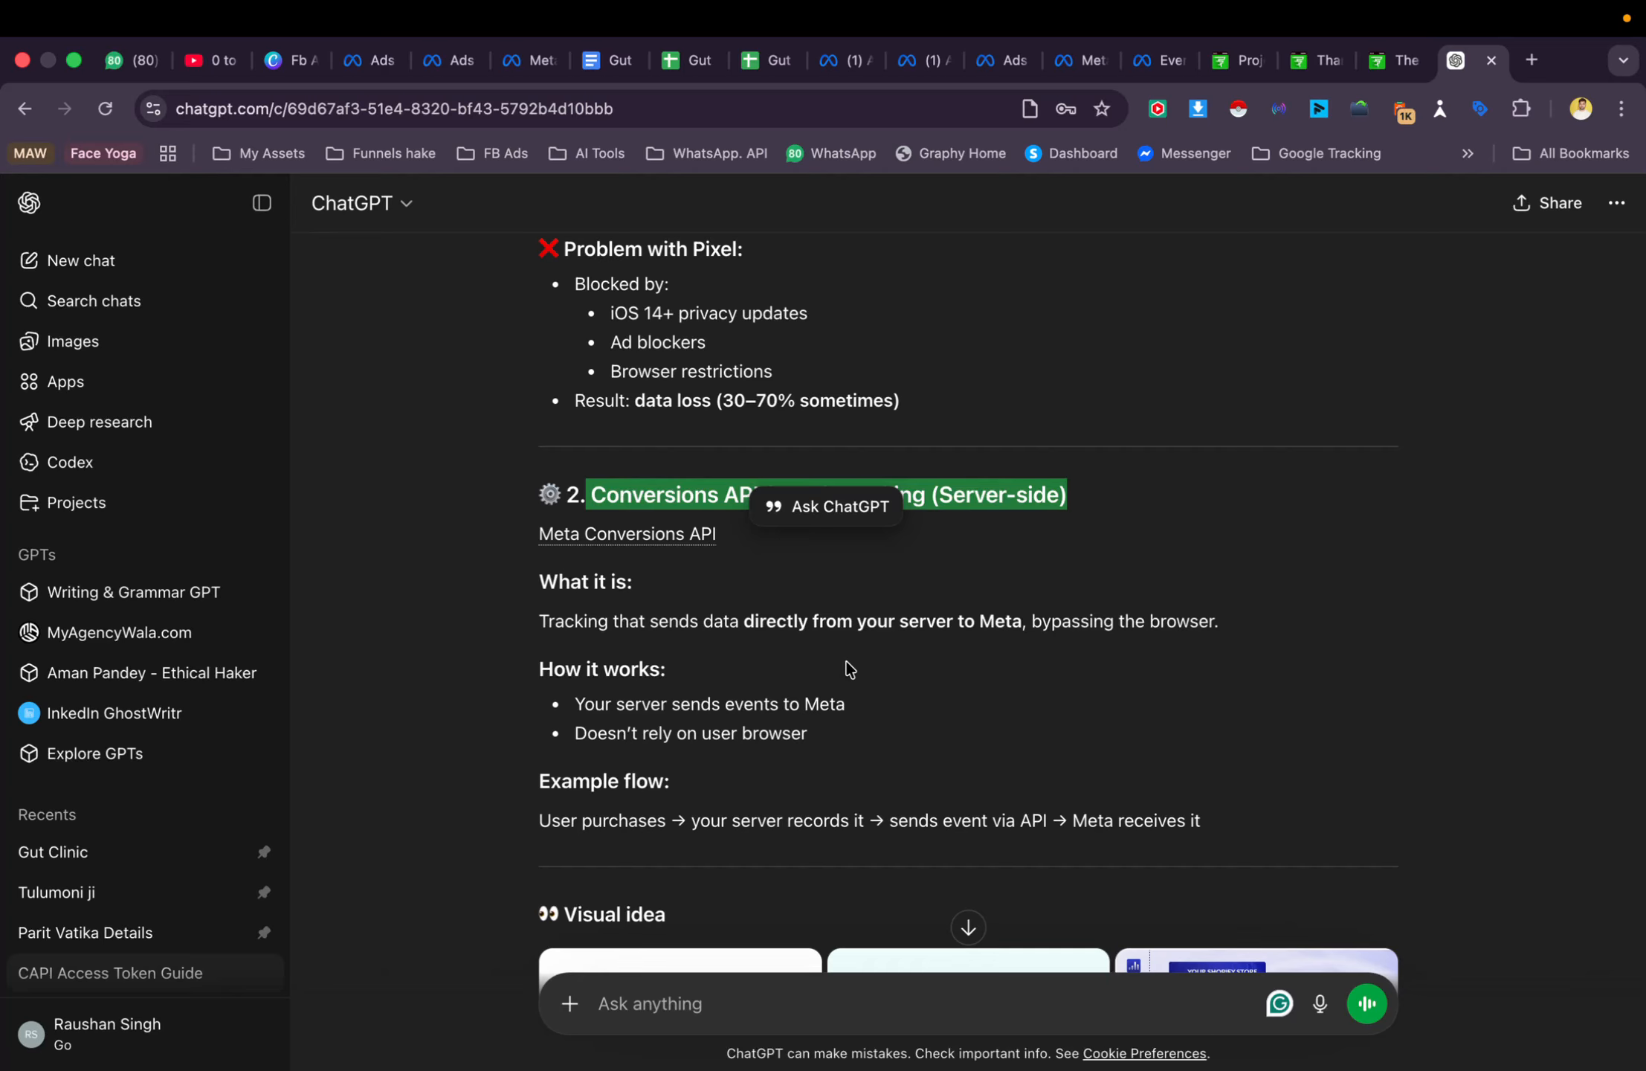
{"action": "scroll", "coordinate": [849, 669], "scroll_direction": "down", "scroll_amount": 2}
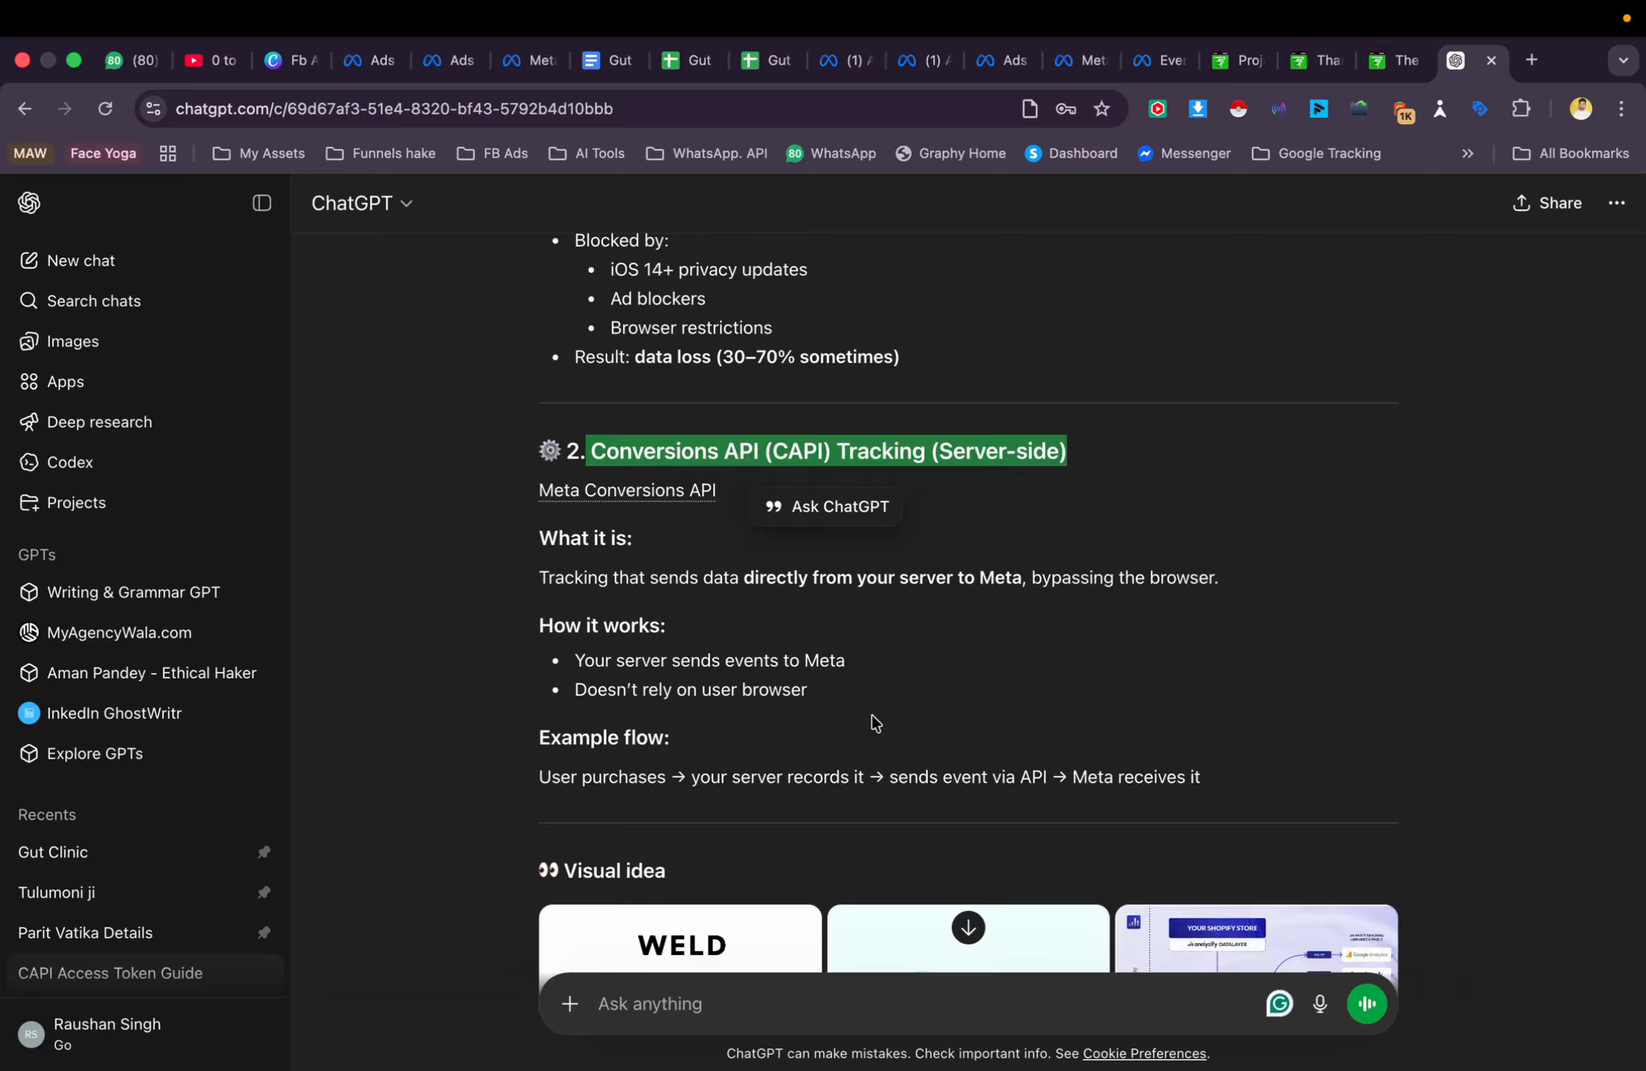
{"action": "scroll", "coordinate": [872, 714], "scroll_direction": "down", "scroll_amount": 2}
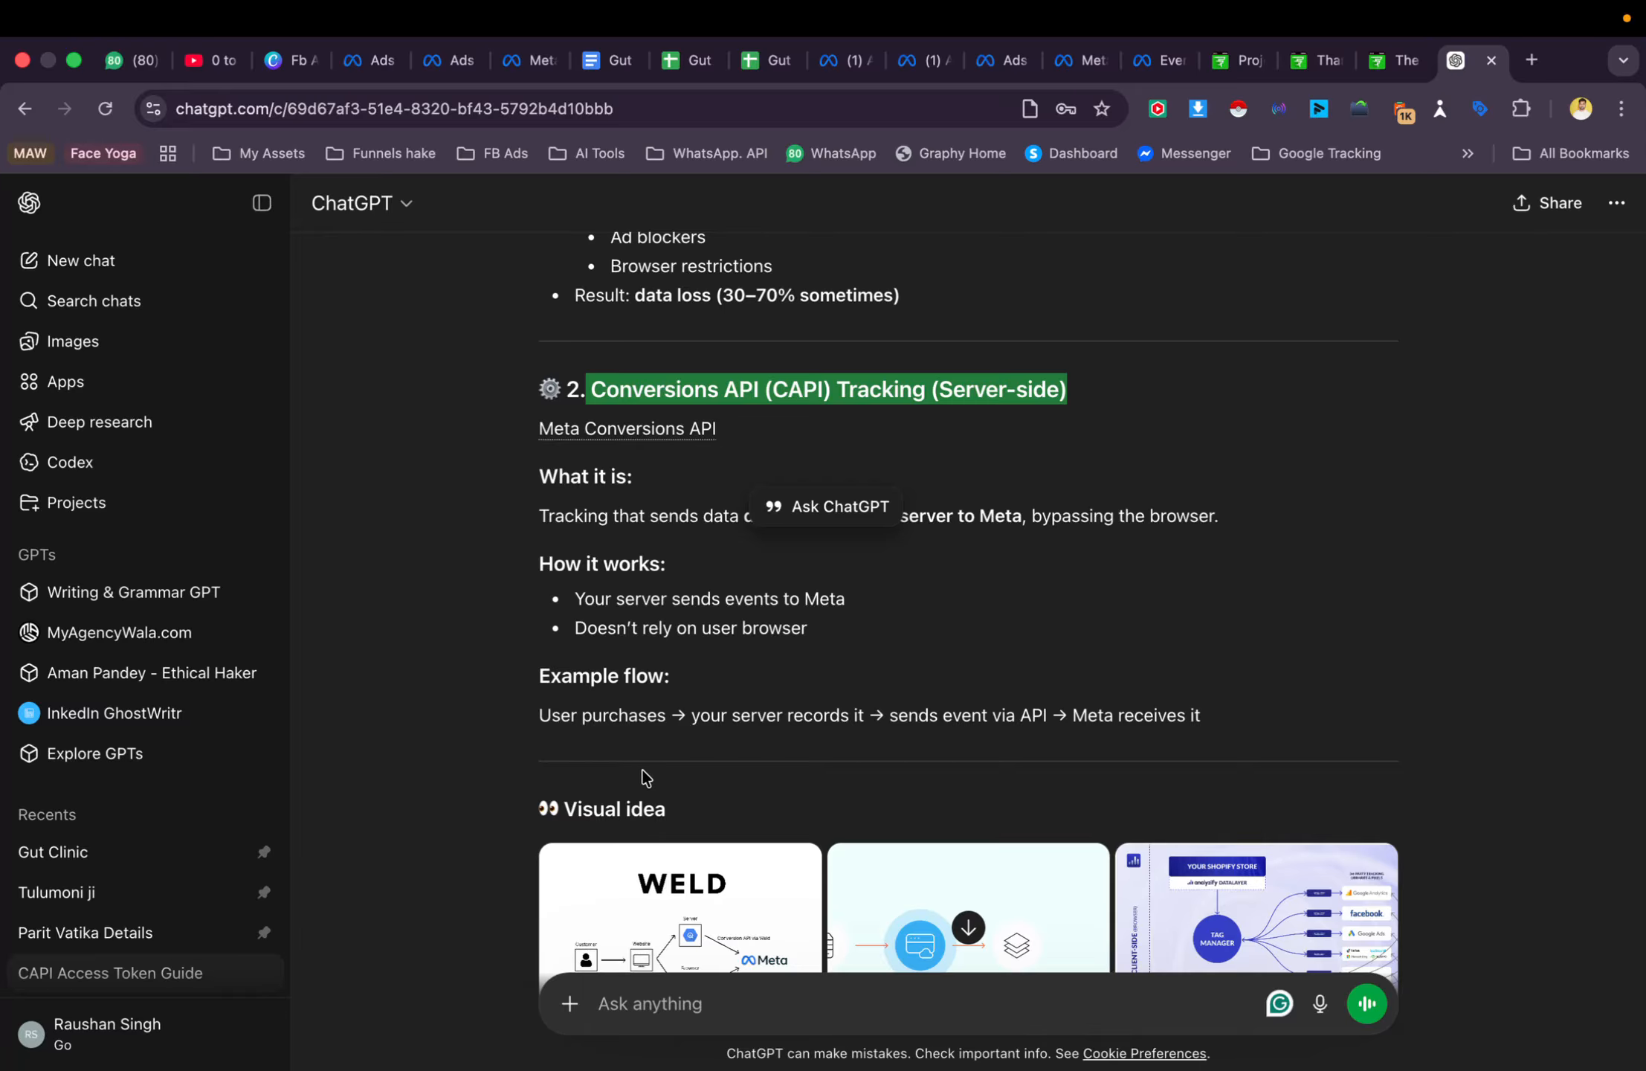
{"action": "scroll", "coordinate": [748, 660], "scroll_direction": "down", "scroll_amount": 5}
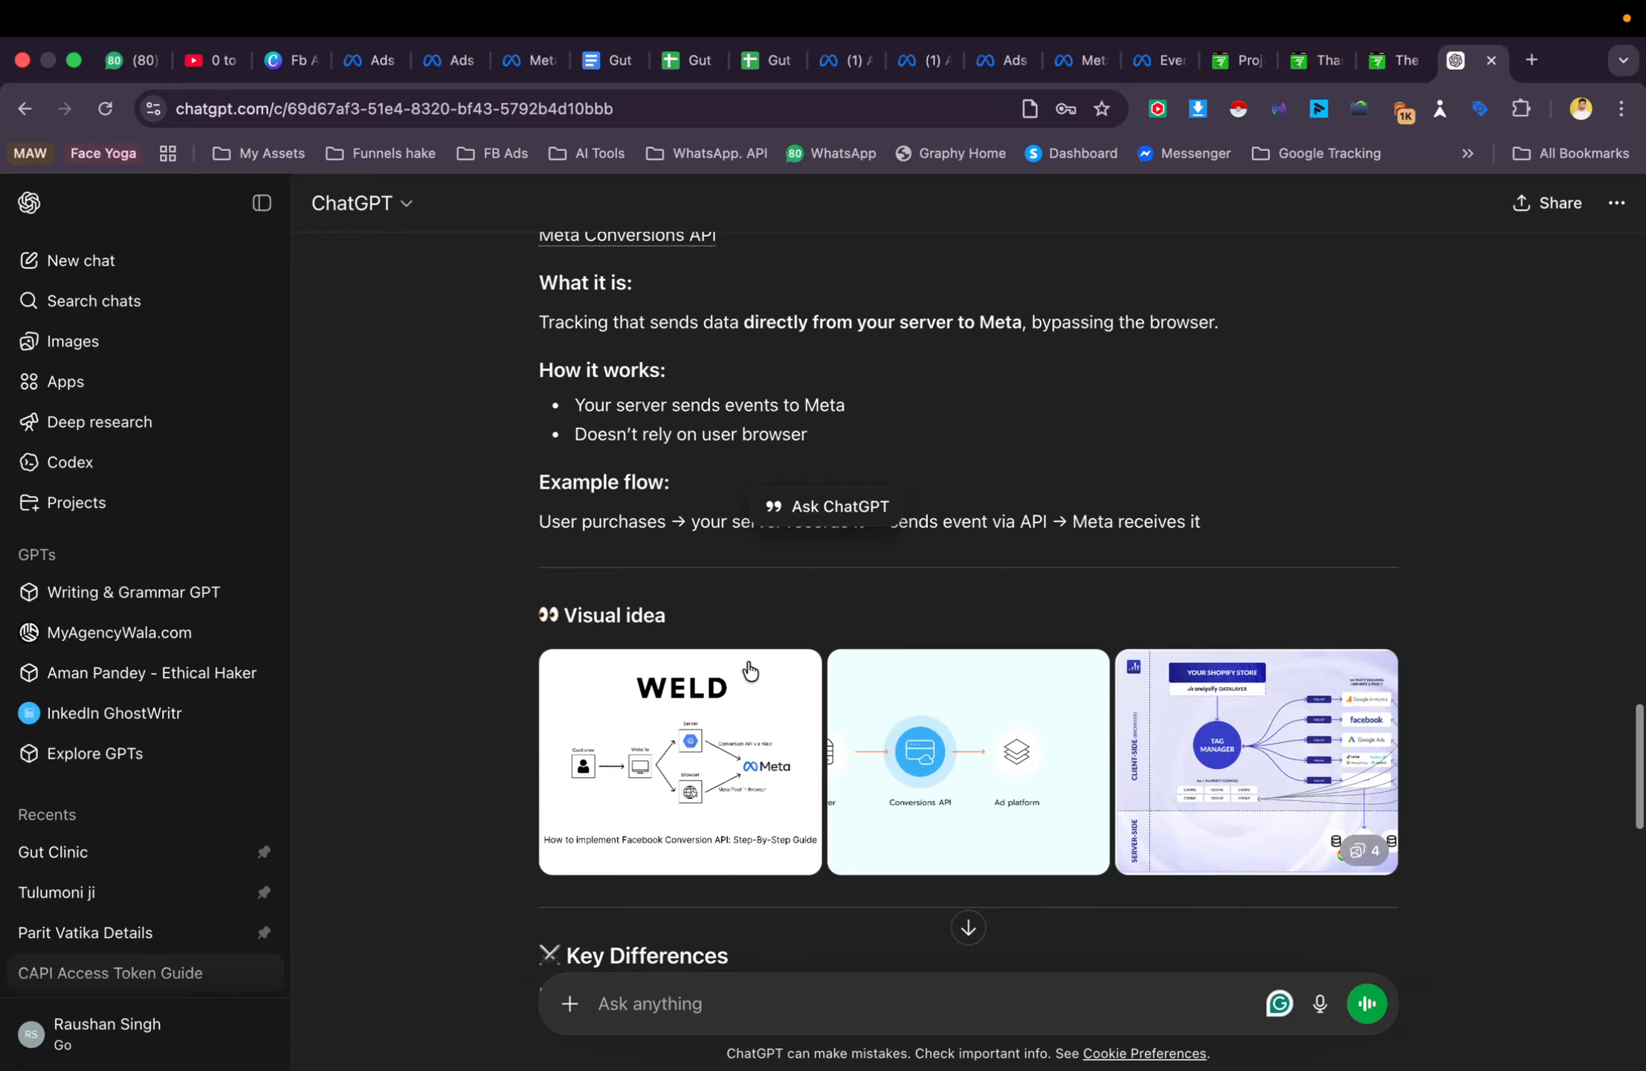
{"action": "scroll", "coordinate": [923, 694], "scroll_direction": "down", "scroll_amount": 5}
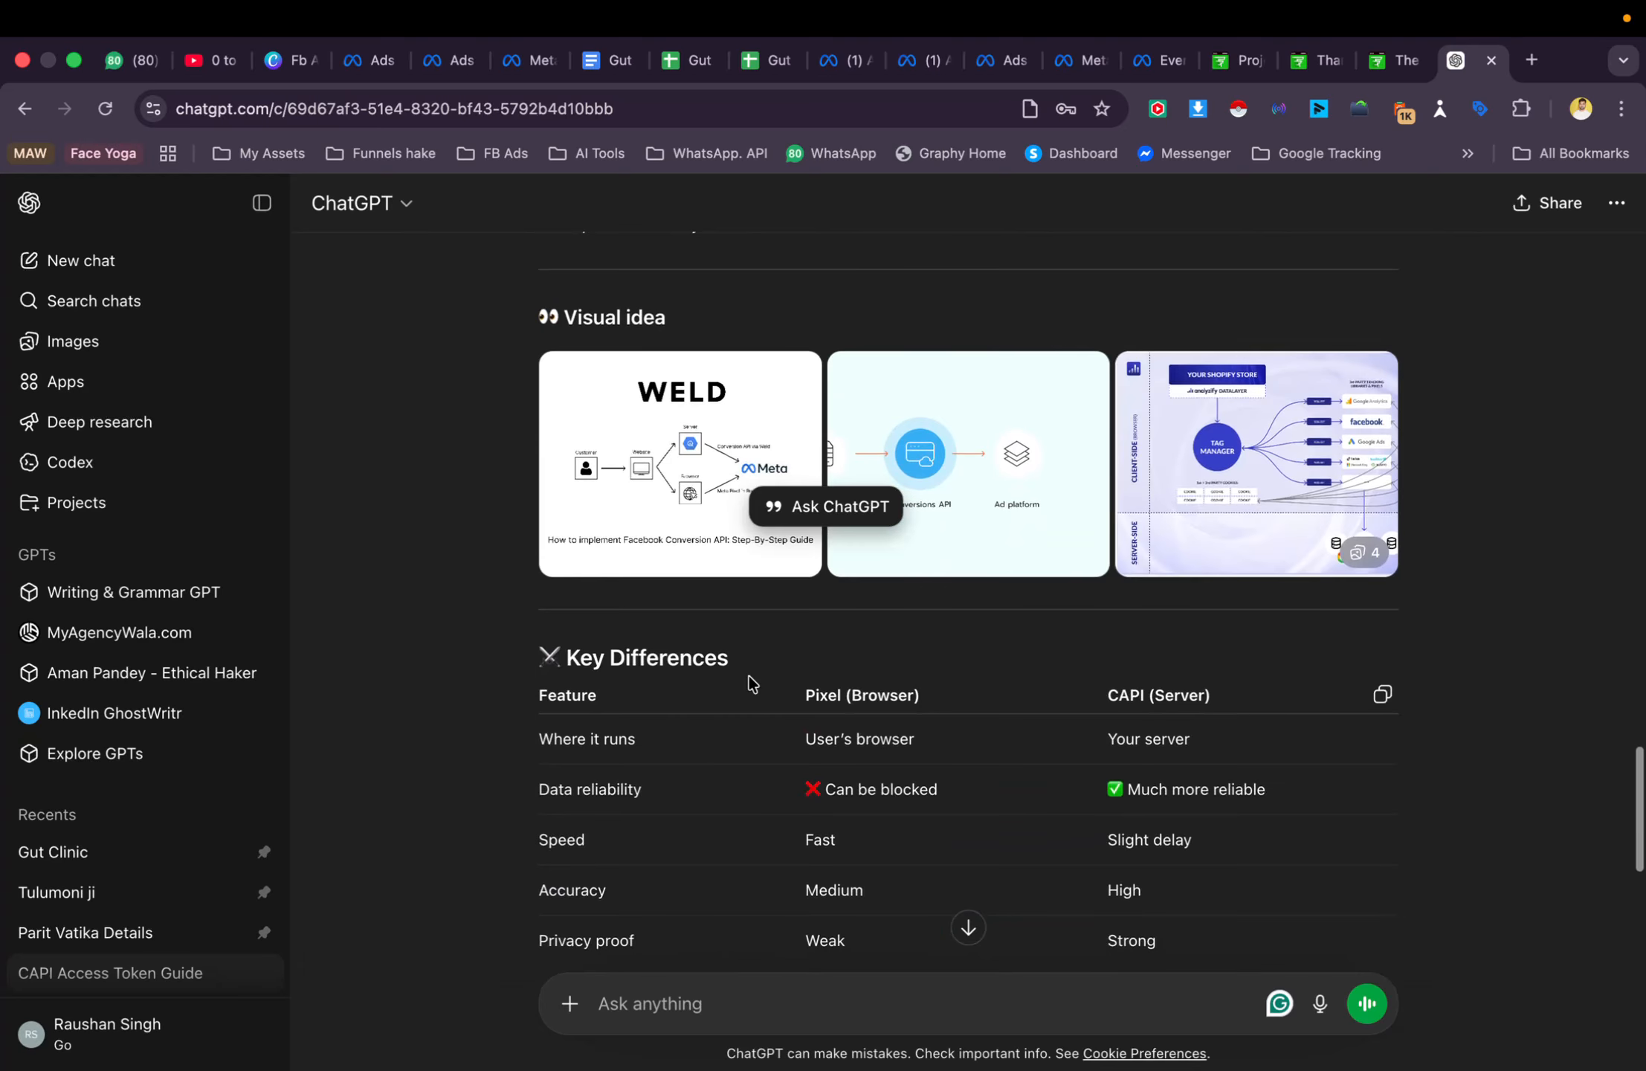
{"action": "scroll", "coordinate": [750, 681], "scroll_direction": "up", "scroll_amount": 1}
{"action": "scroll", "coordinate": [749, 681], "scroll_direction": "up", "scroll_amount": 5}
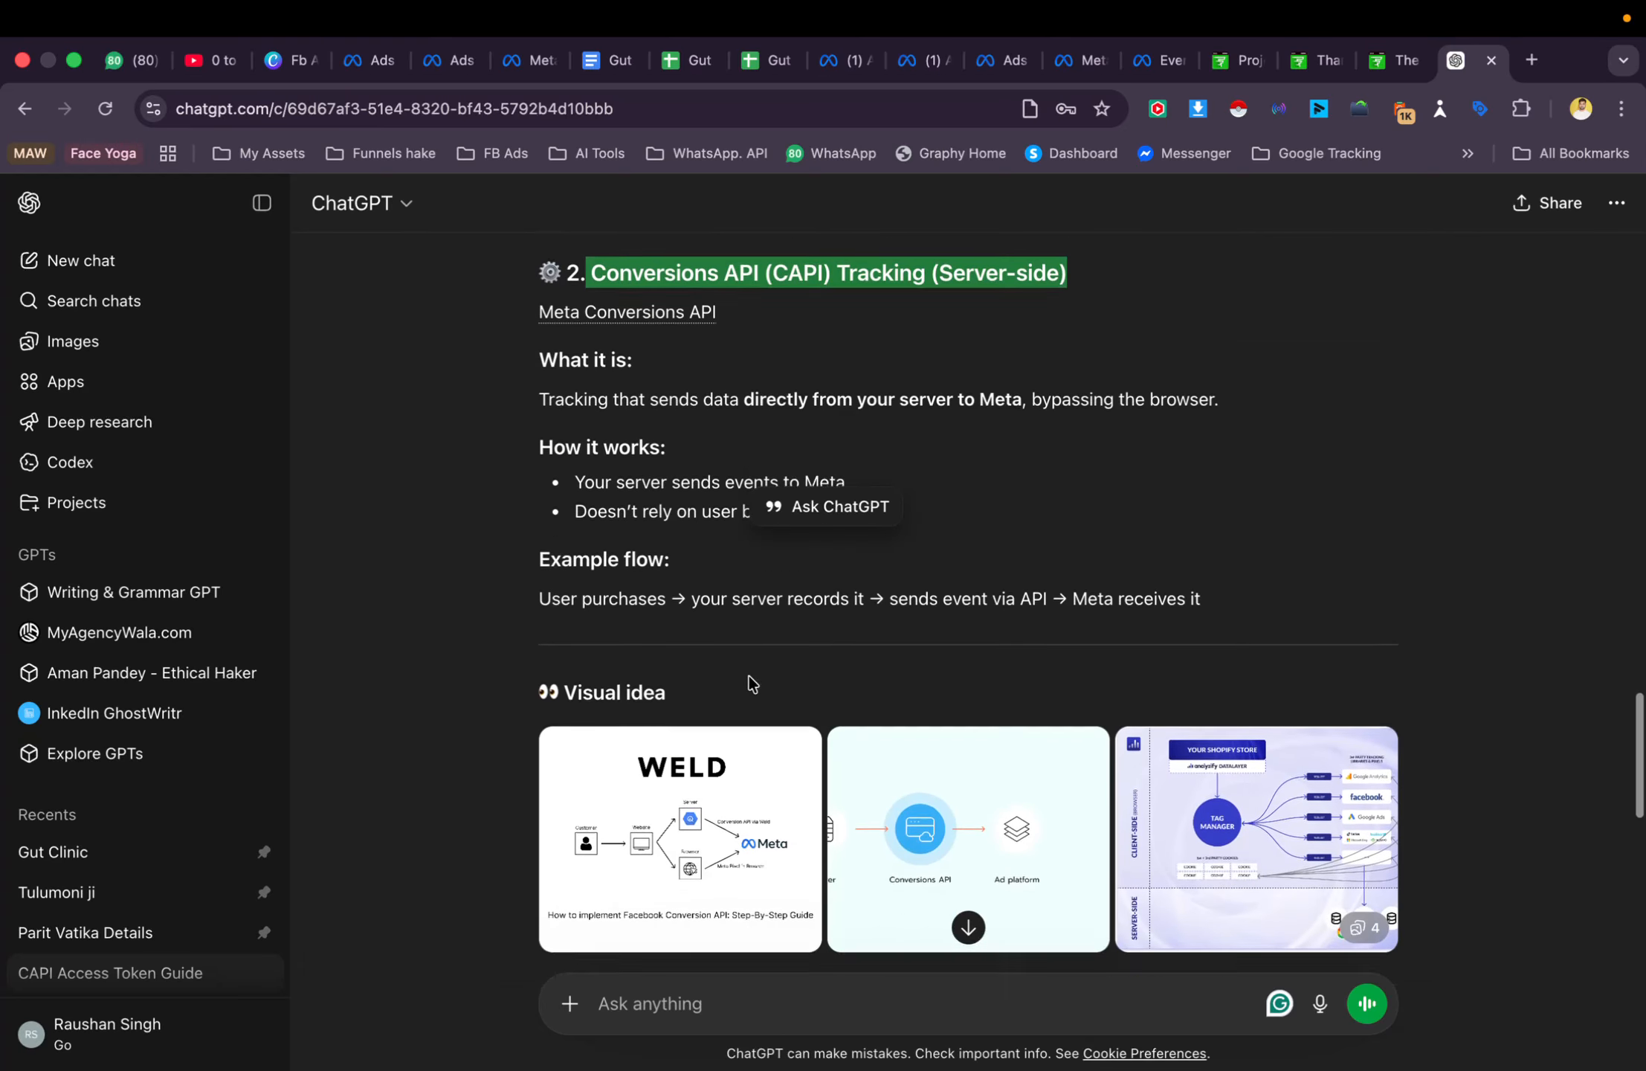
Review the Key Differences table comparing Pixel and CAPI on where they run, reliability, speed, accuracy and privacy
{"action": "scroll", "coordinate": [749, 681], "scroll_direction": "down", "scroll_amount": 8}
{"action": "scroll", "coordinate": [750, 680], "scroll_direction": "up", "scroll_amount": 3}
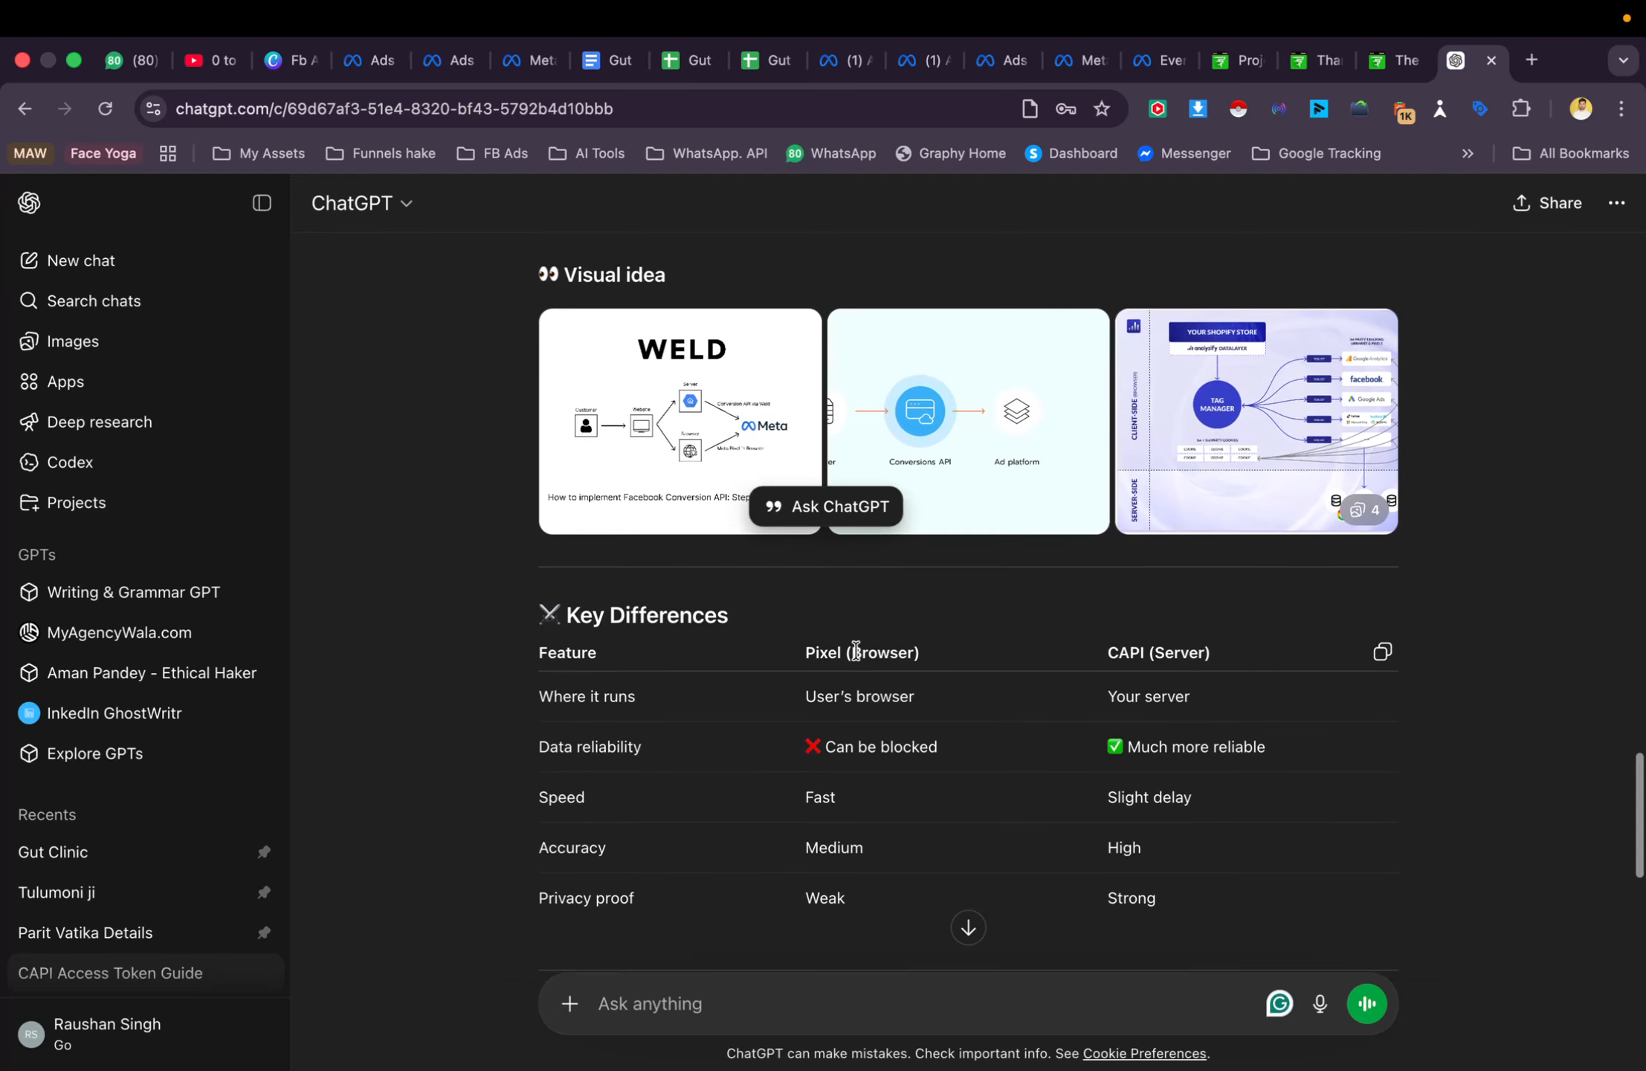
{"action": "scroll", "coordinate": [855, 650], "scroll_direction": "down", "scroll_amount": 1}
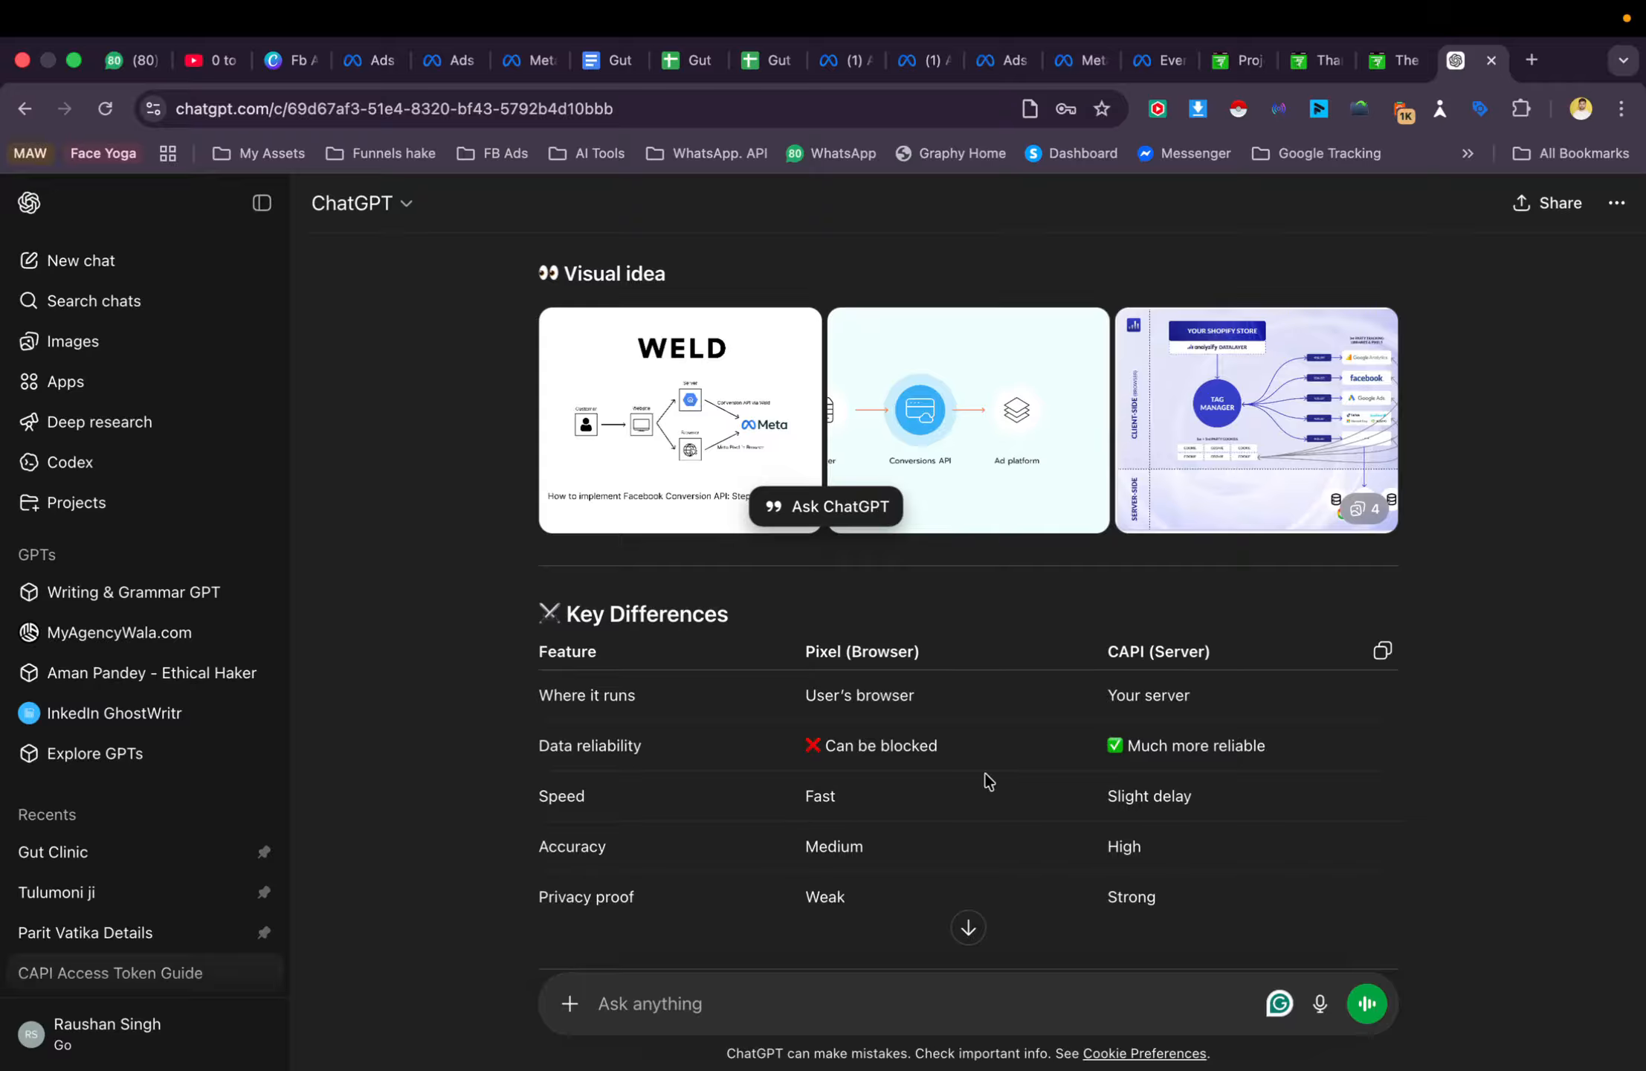
{"action": "left_click_drag", "start_coordinate": [1103, 799], "coordinate": [1206, 801]}
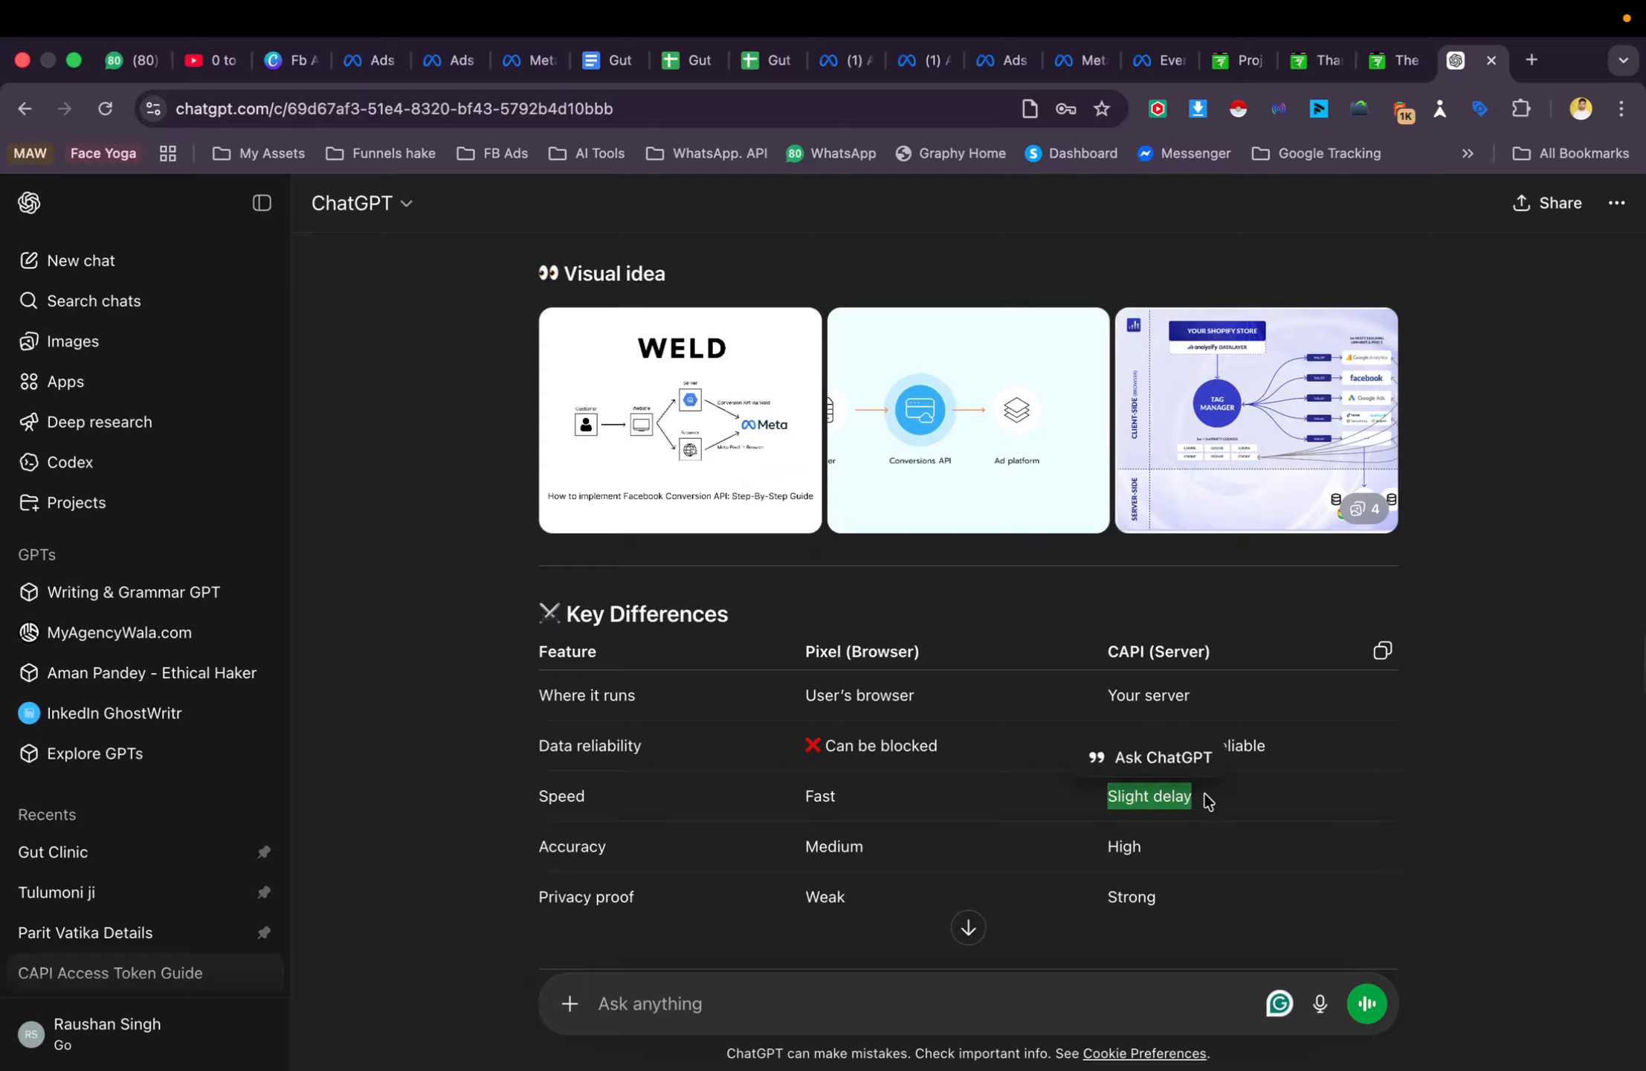
{"action": "double_click", "coordinate": [836, 846]}
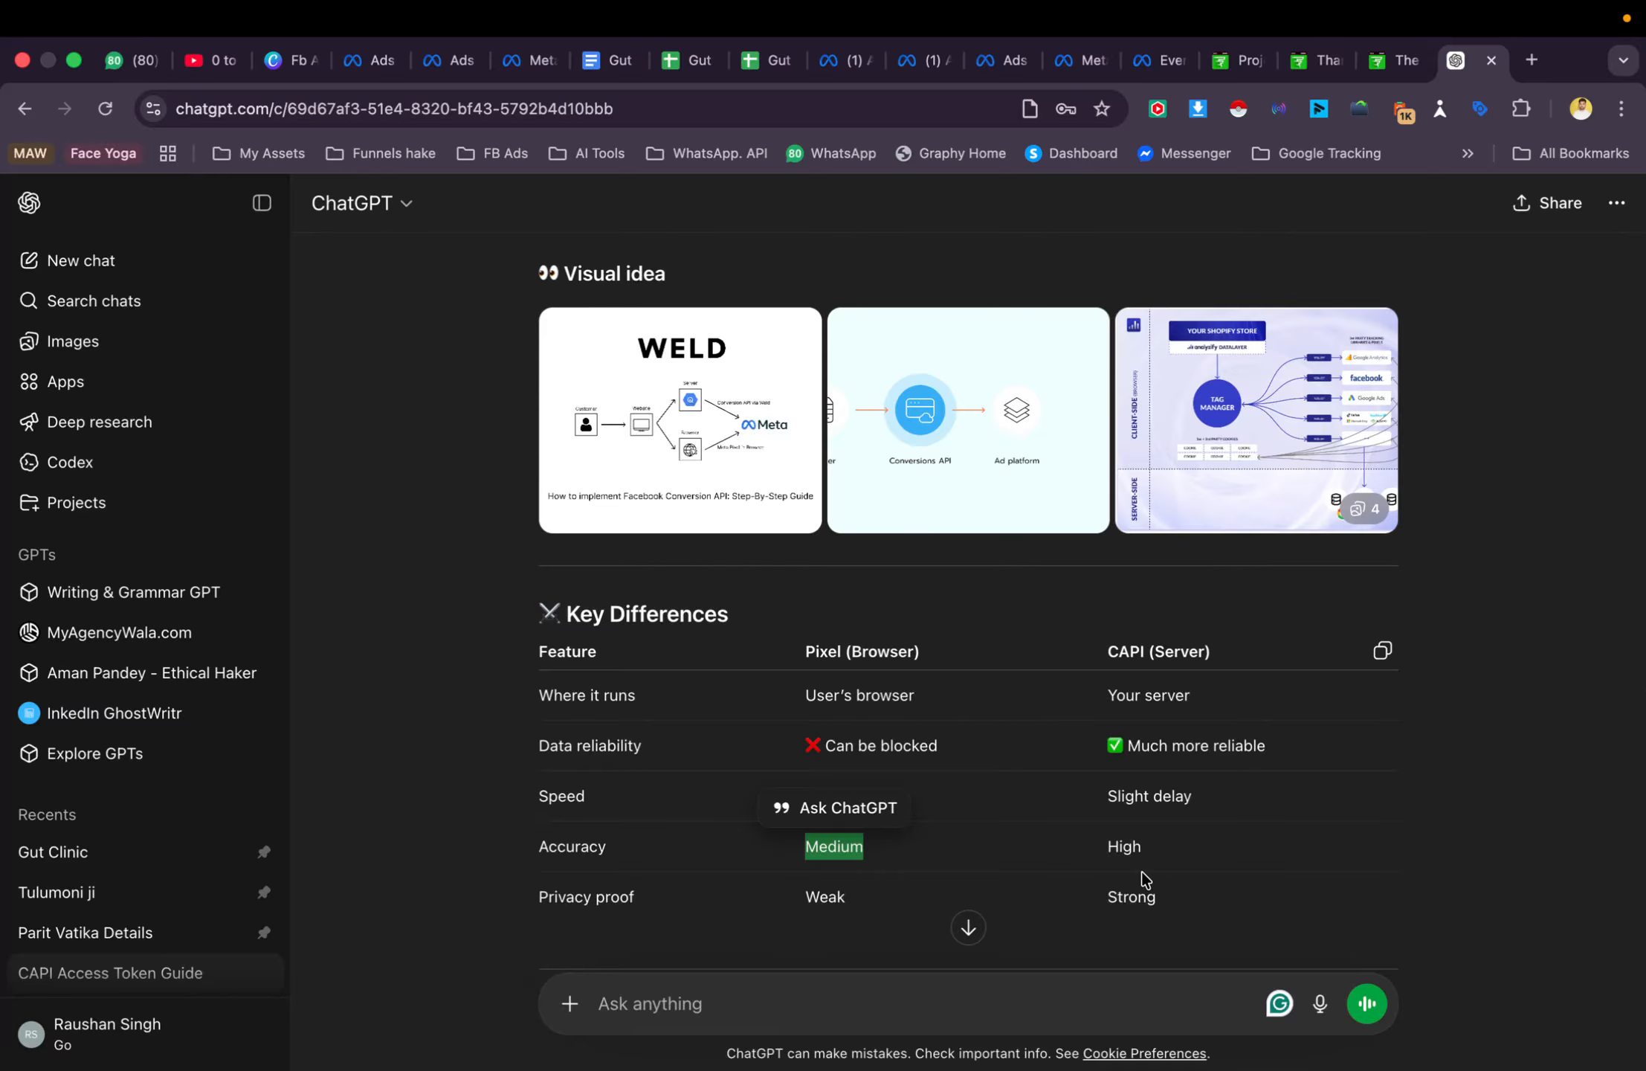
{"action": "scroll", "coordinate": [1213, 890], "scroll_direction": "down", "scroll_amount": 2}
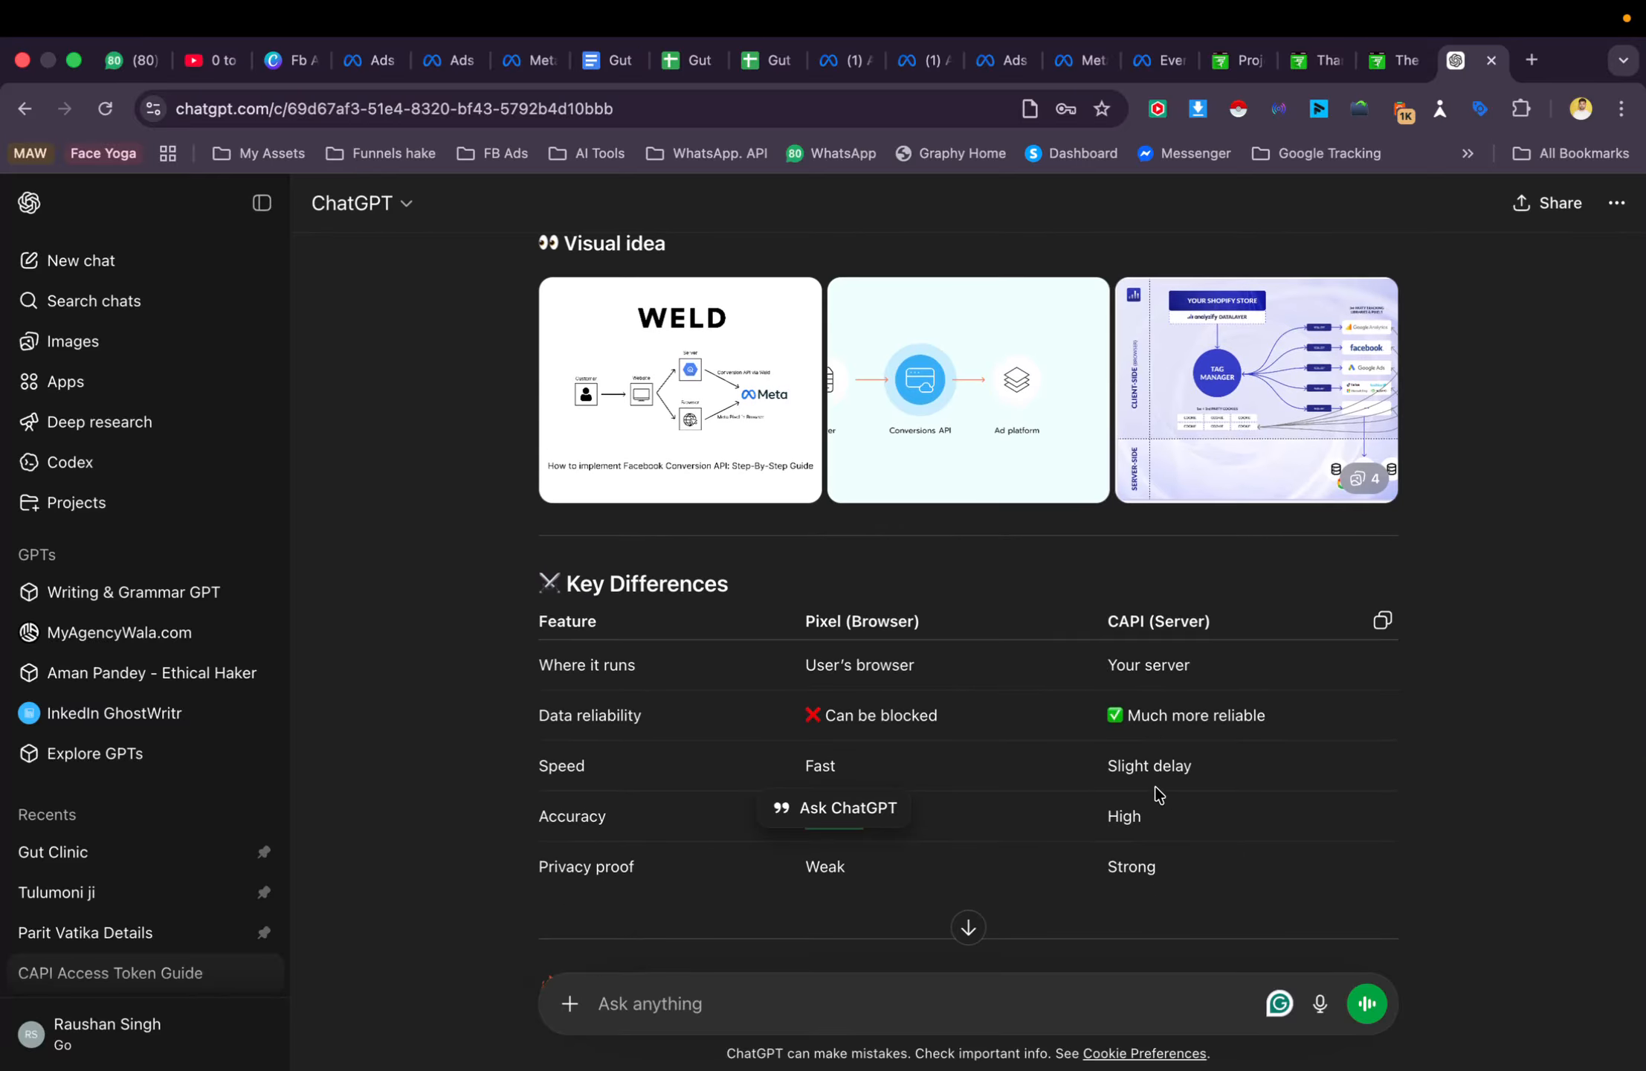
Switch to FlexiFunnels to view the Conversion API setting, and inspect the feel-alive-again-masterclass landing page with Meta Pixel Helper
{"action": "left_click", "coordinate": [1232, 67]}
{"action": "scroll", "coordinate": [1011, 457], "scroll_direction": "up", "scroll_amount": 5}
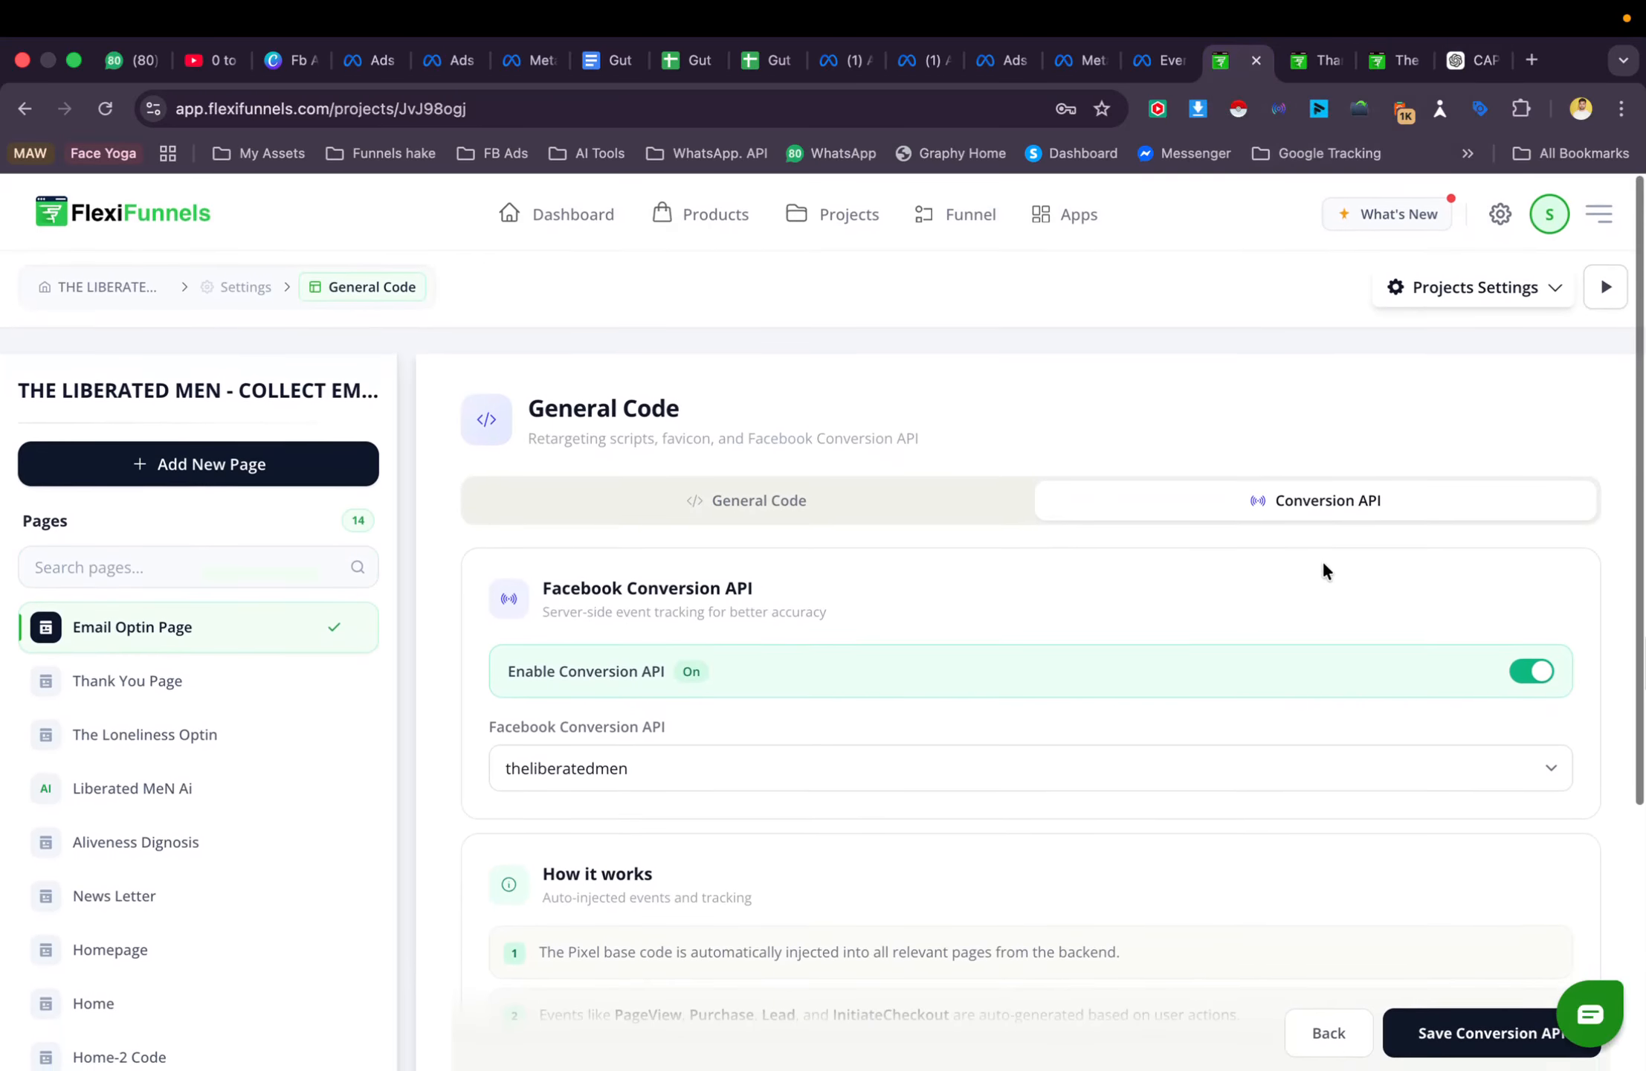
{"action": "left_click", "coordinate": [1388, 77]}
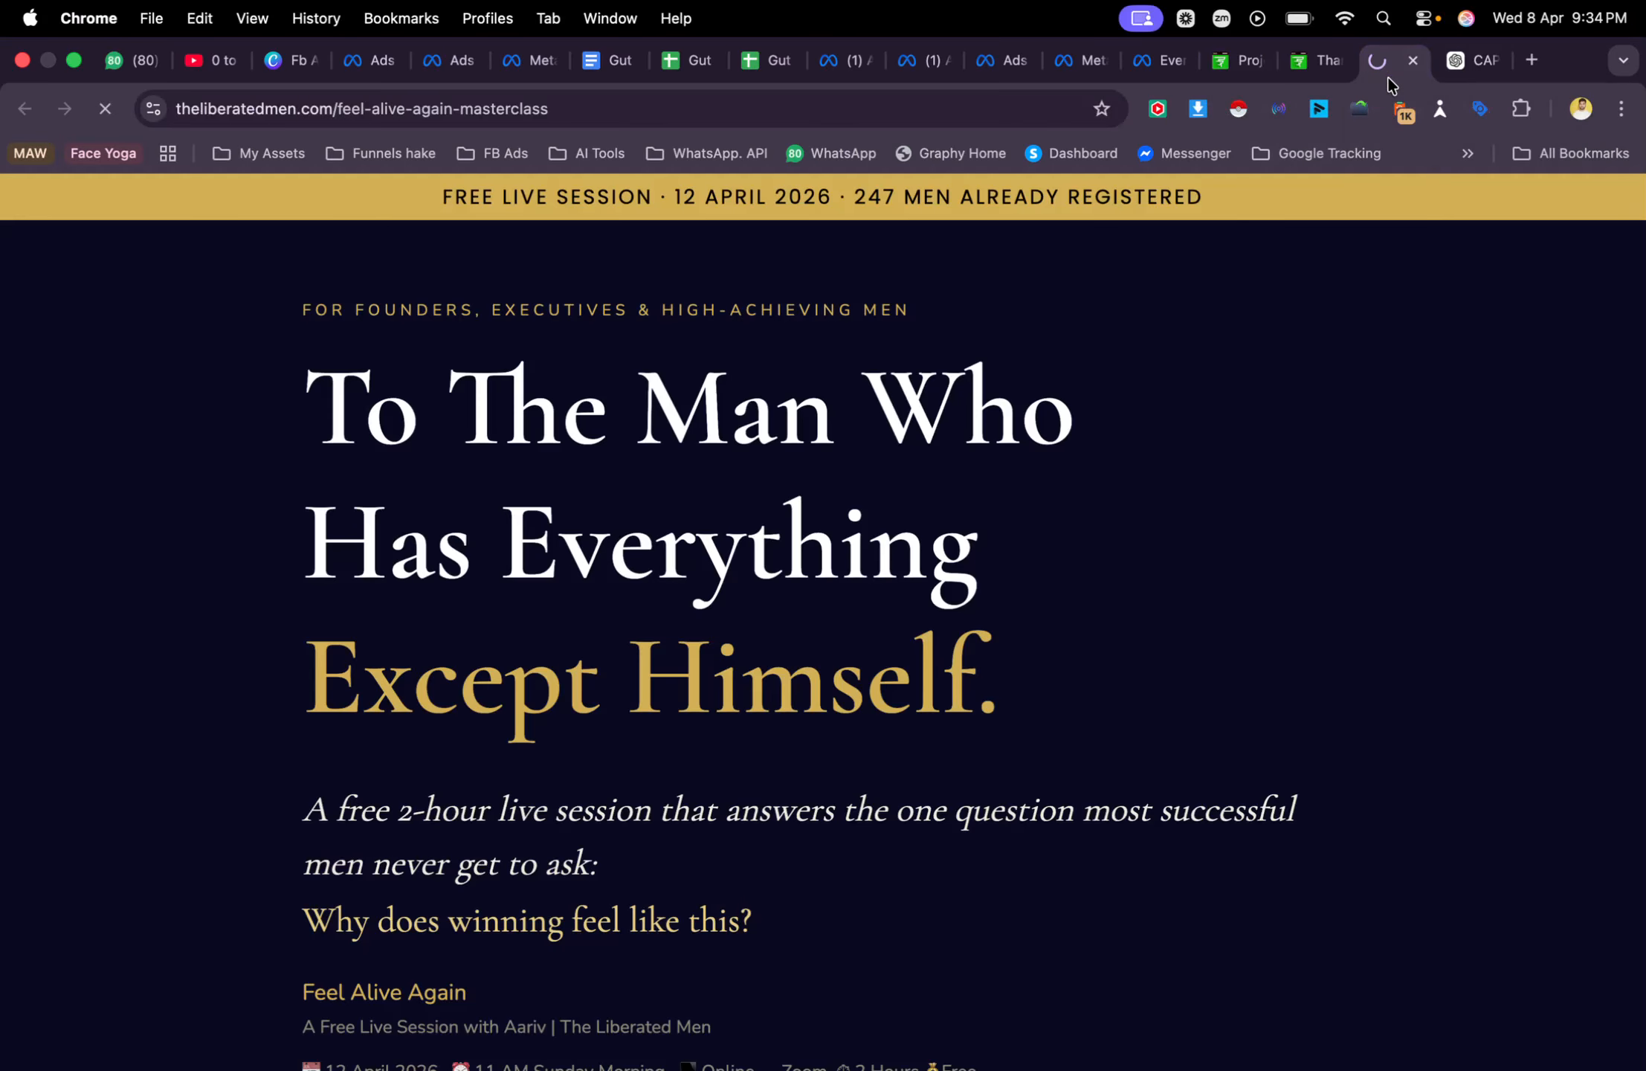
{"action": "left_click", "coordinate": [1280, 110]}
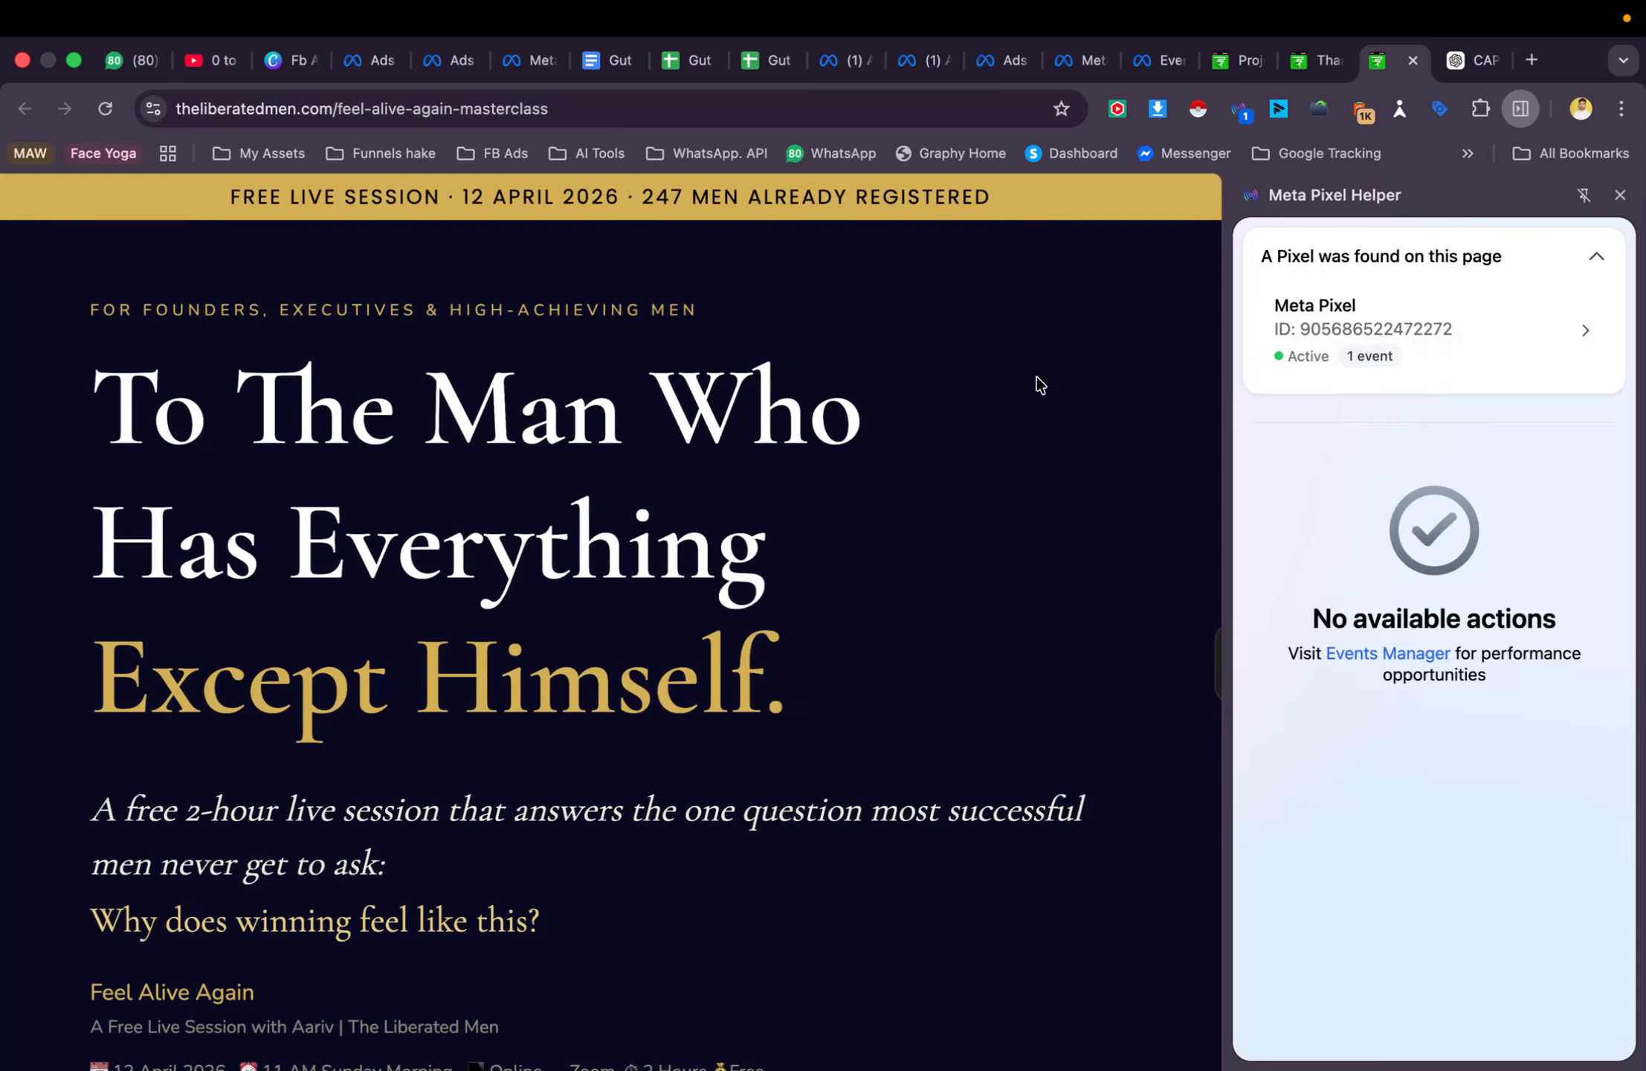
Switch to Meta Events Manager, close Meta Pixel Helper, and view the Thank you page FREE Workshop custom conversion's details
{"action": "left_click", "coordinate": [1147, 57]}
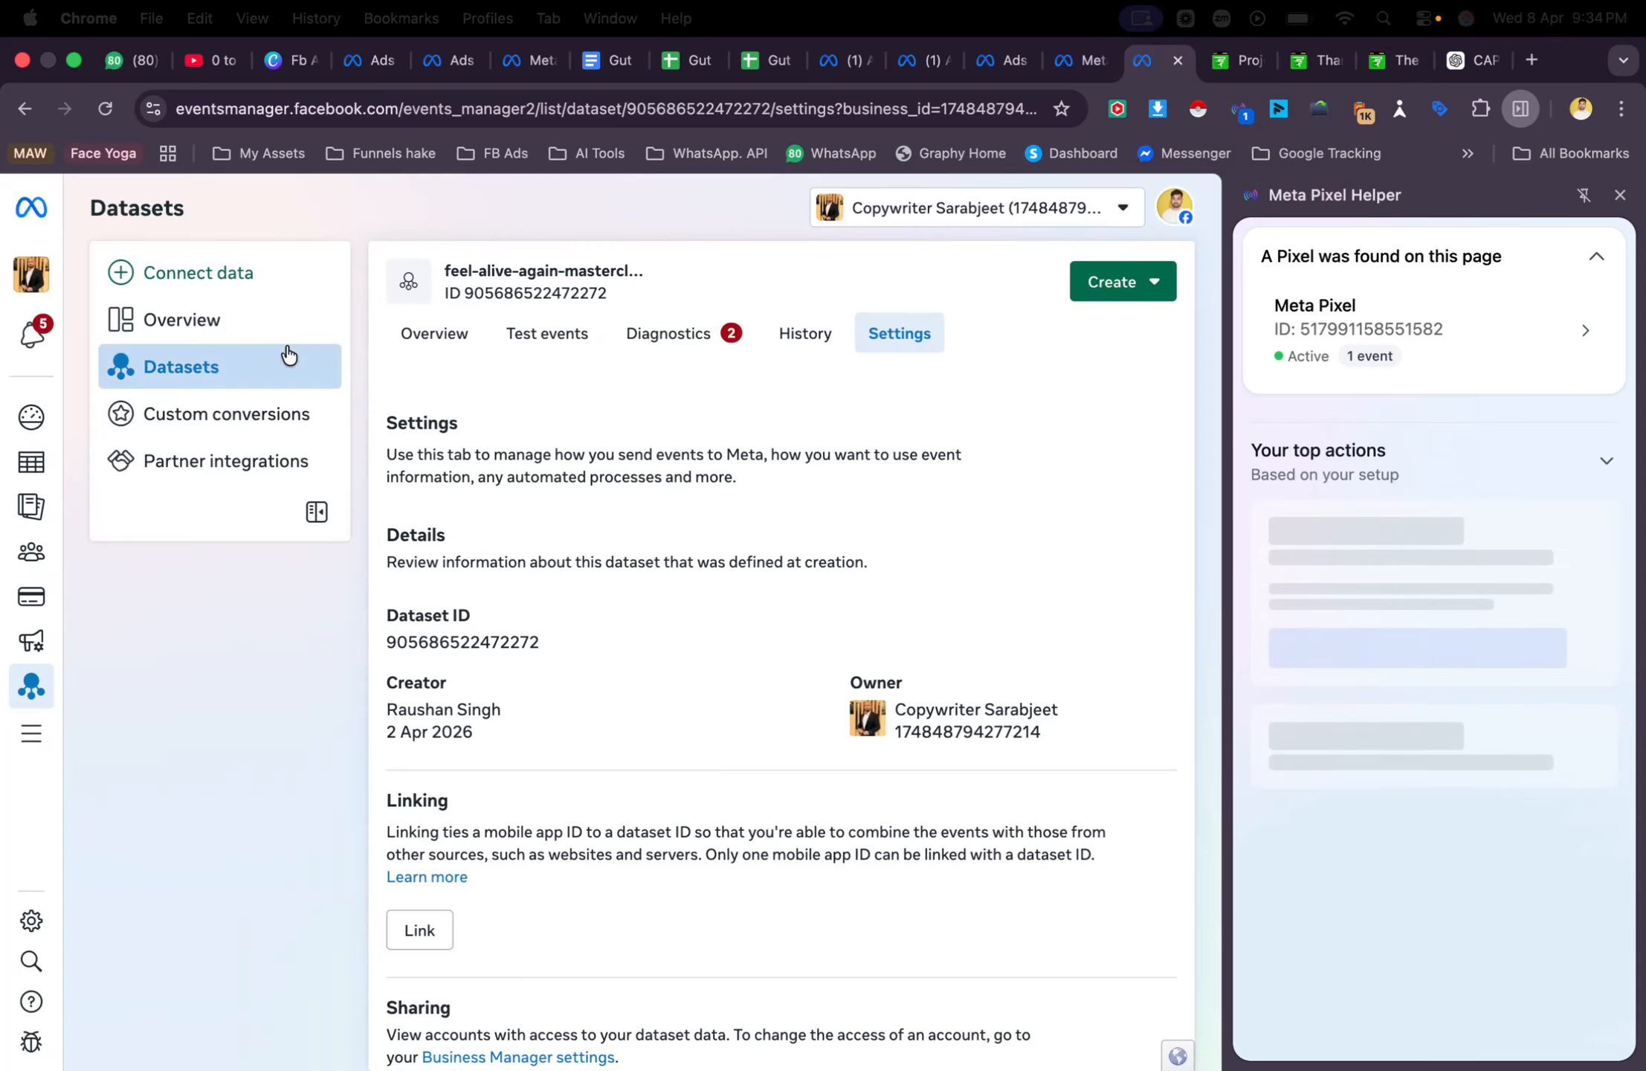
{"action": "left_click", "coordinate": [228, 415]}
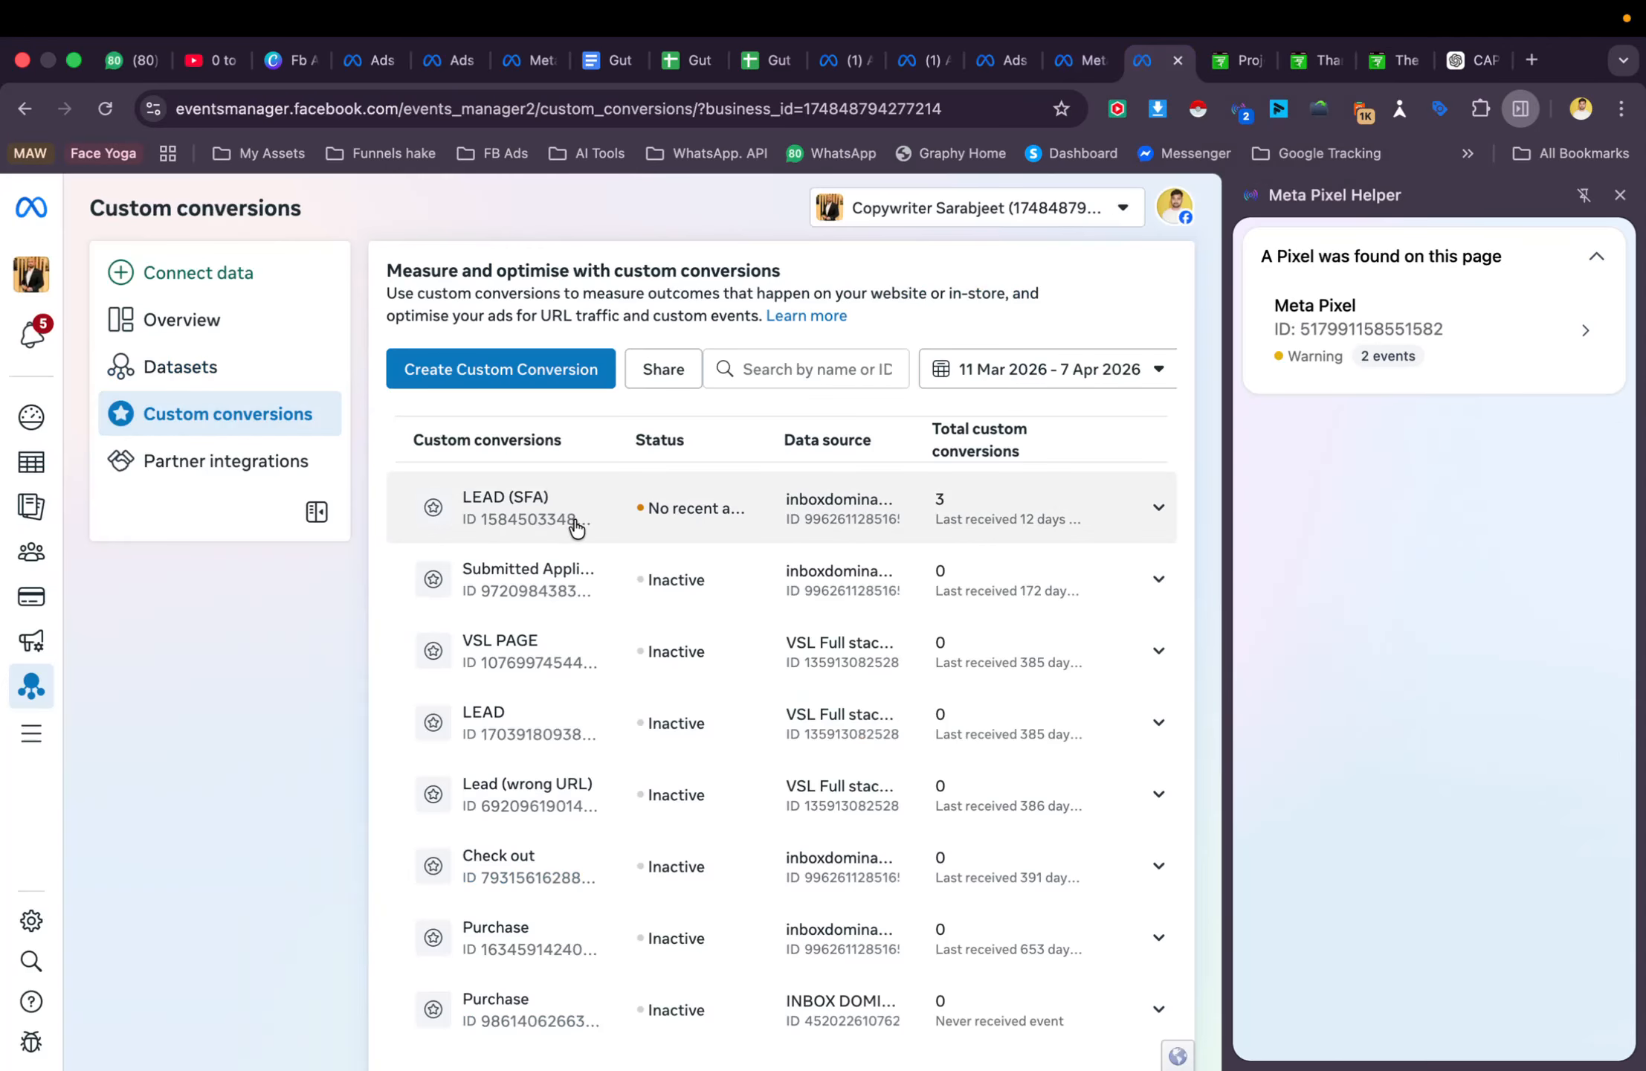
{"action": "left_click", "coordinate": [1620, 195]}
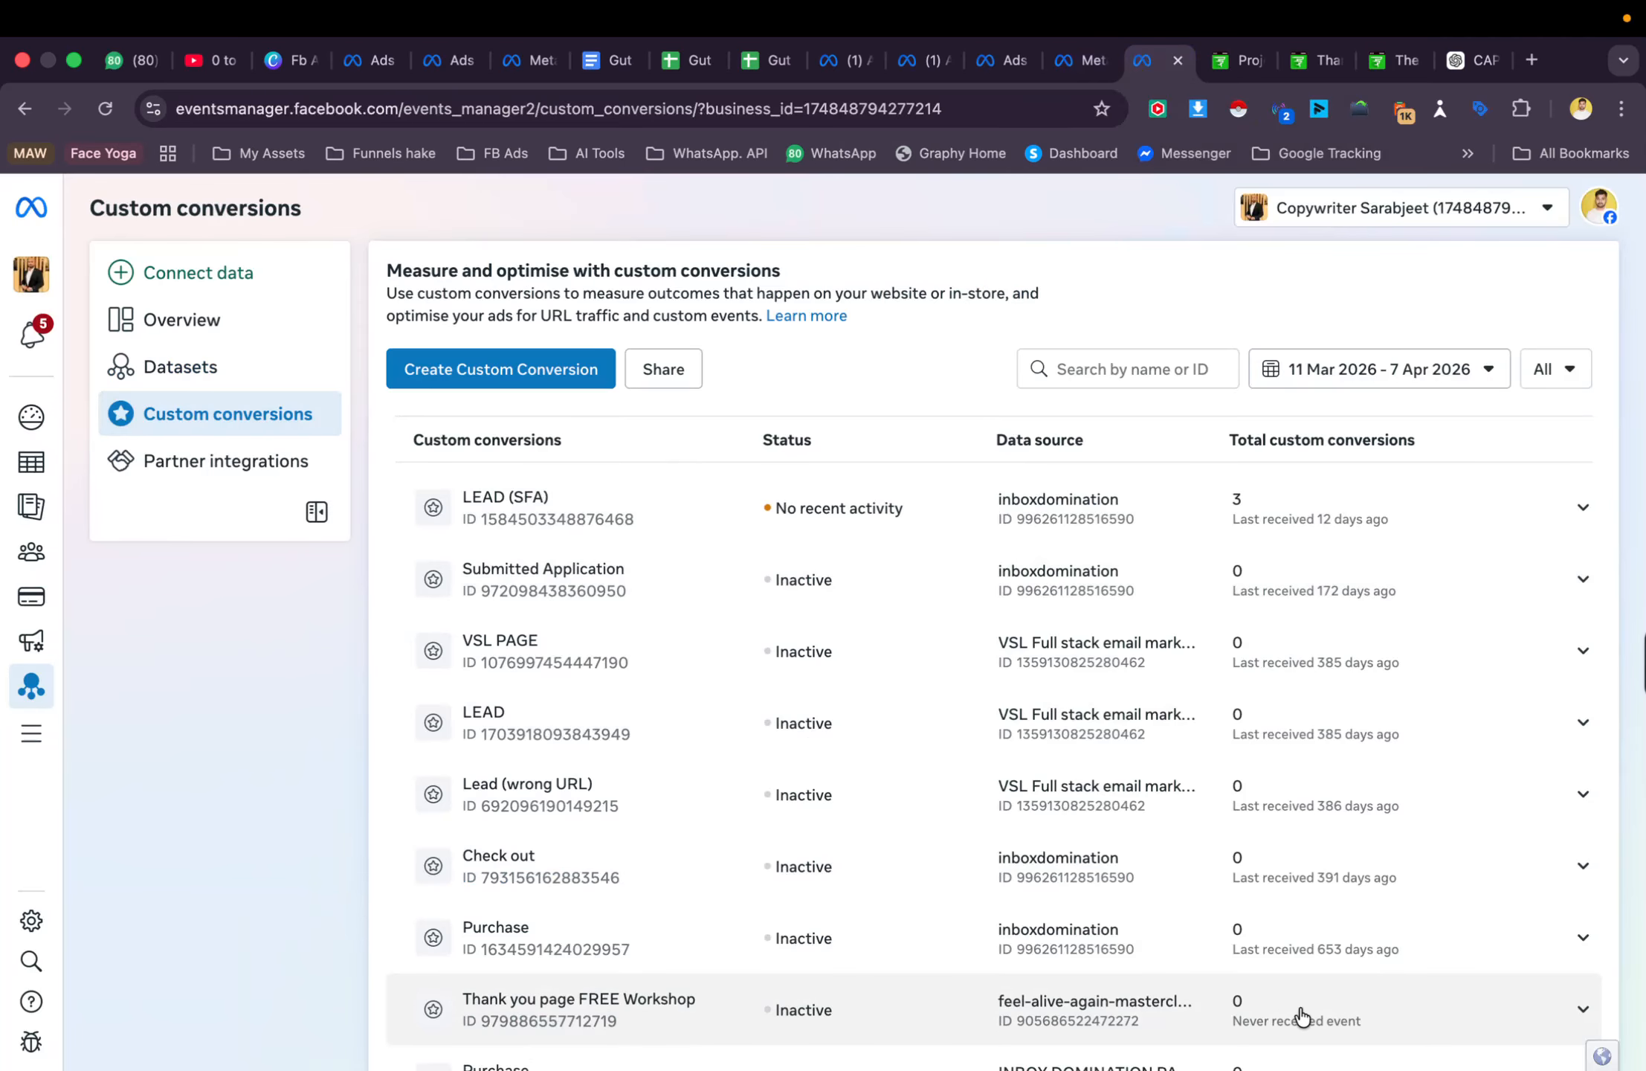
{"action": "left_click", "coordinate": [1414, 1015]}
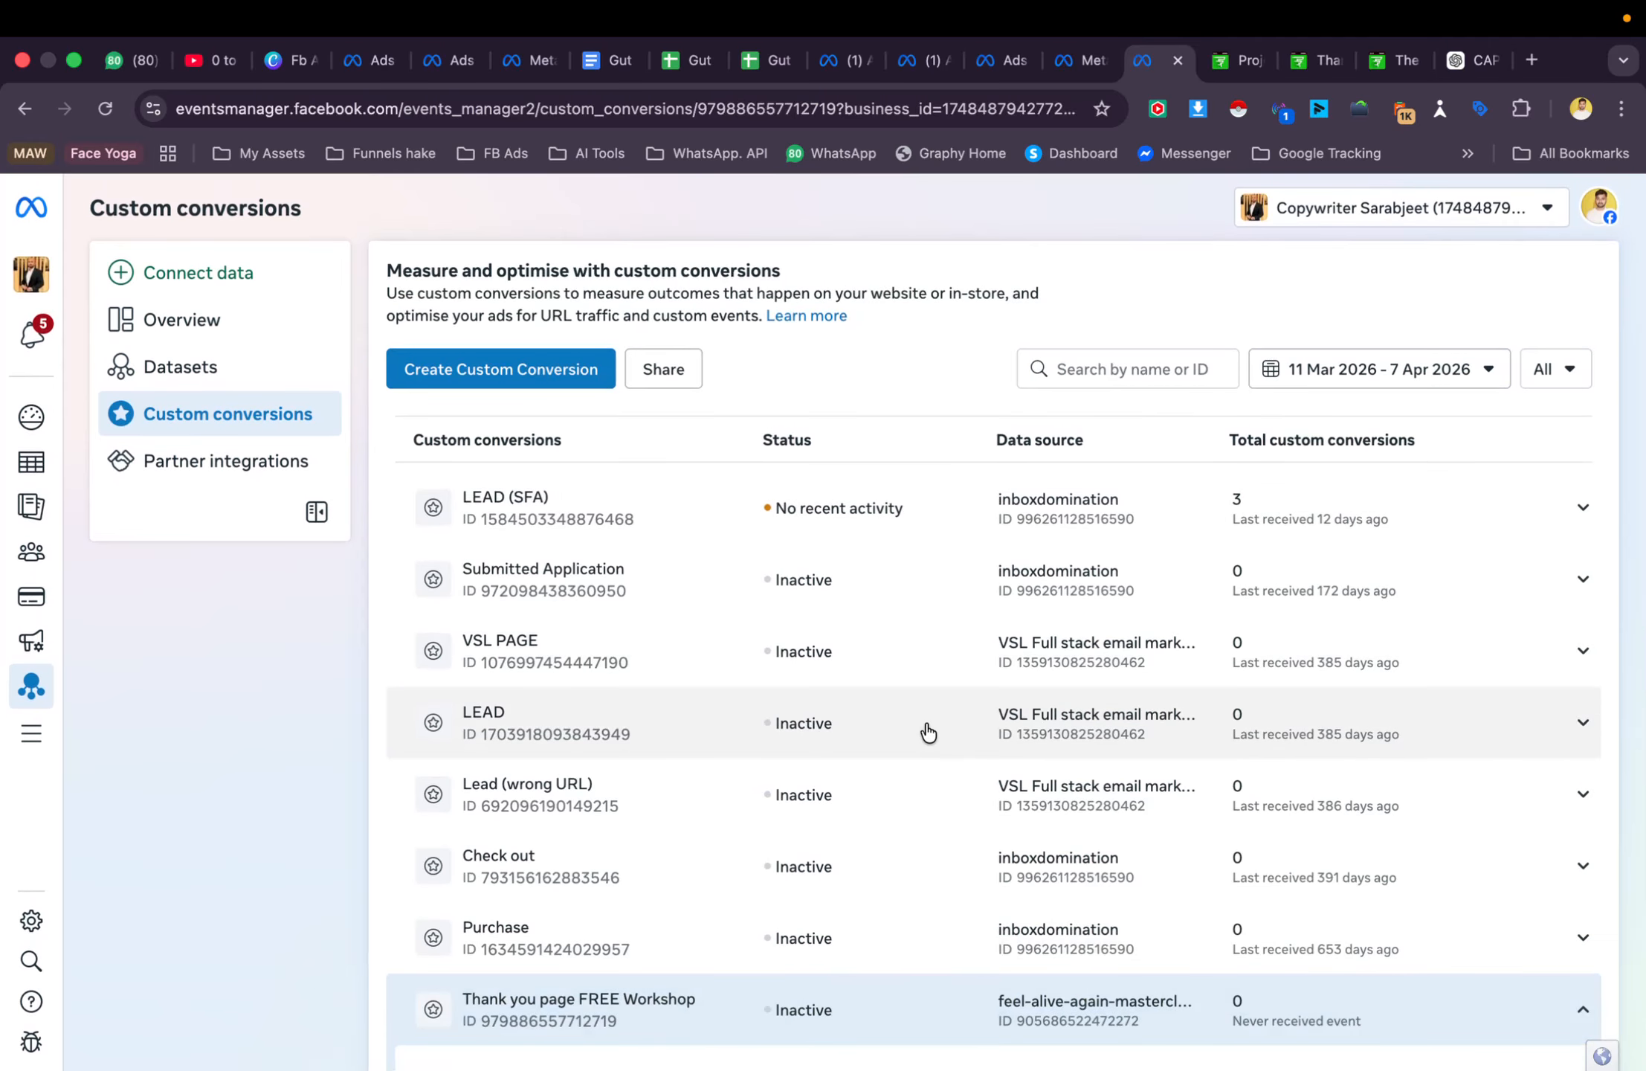
{"action": "scroll", "coordinate": [758, 587], "scroll_direction": "down", "scroll_amount": 7}
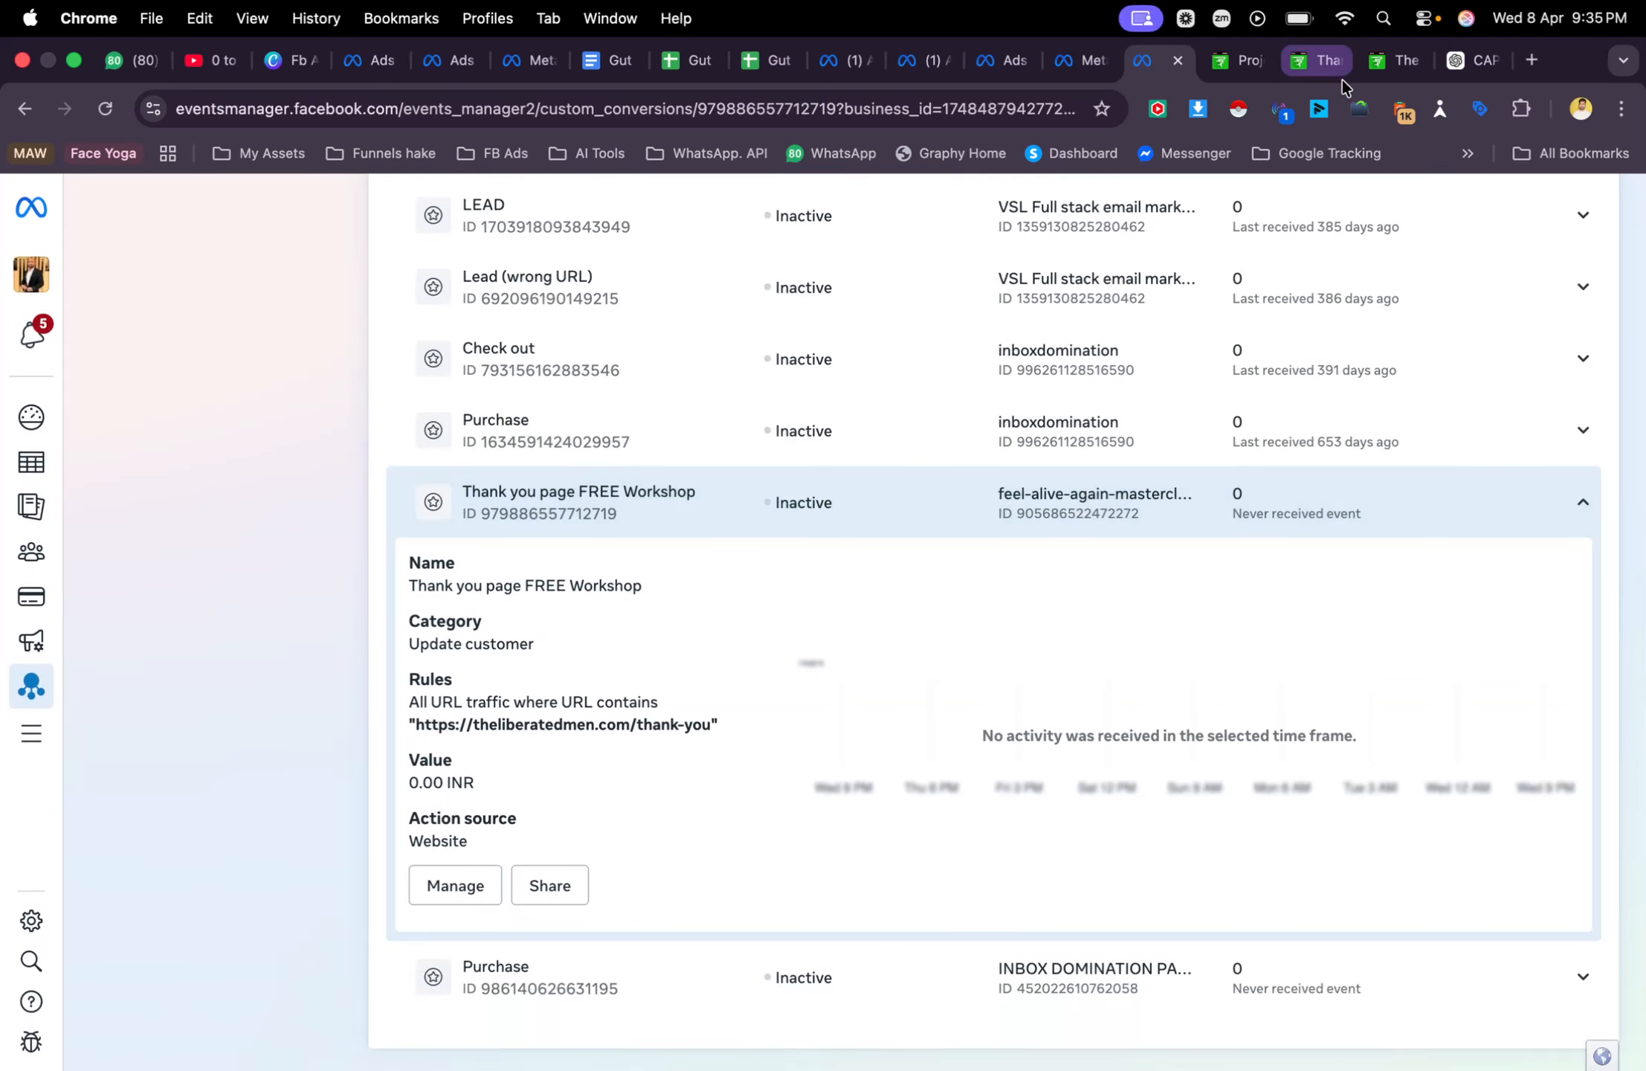
{"action": "left_click", "coordinate": [1300, 70]}
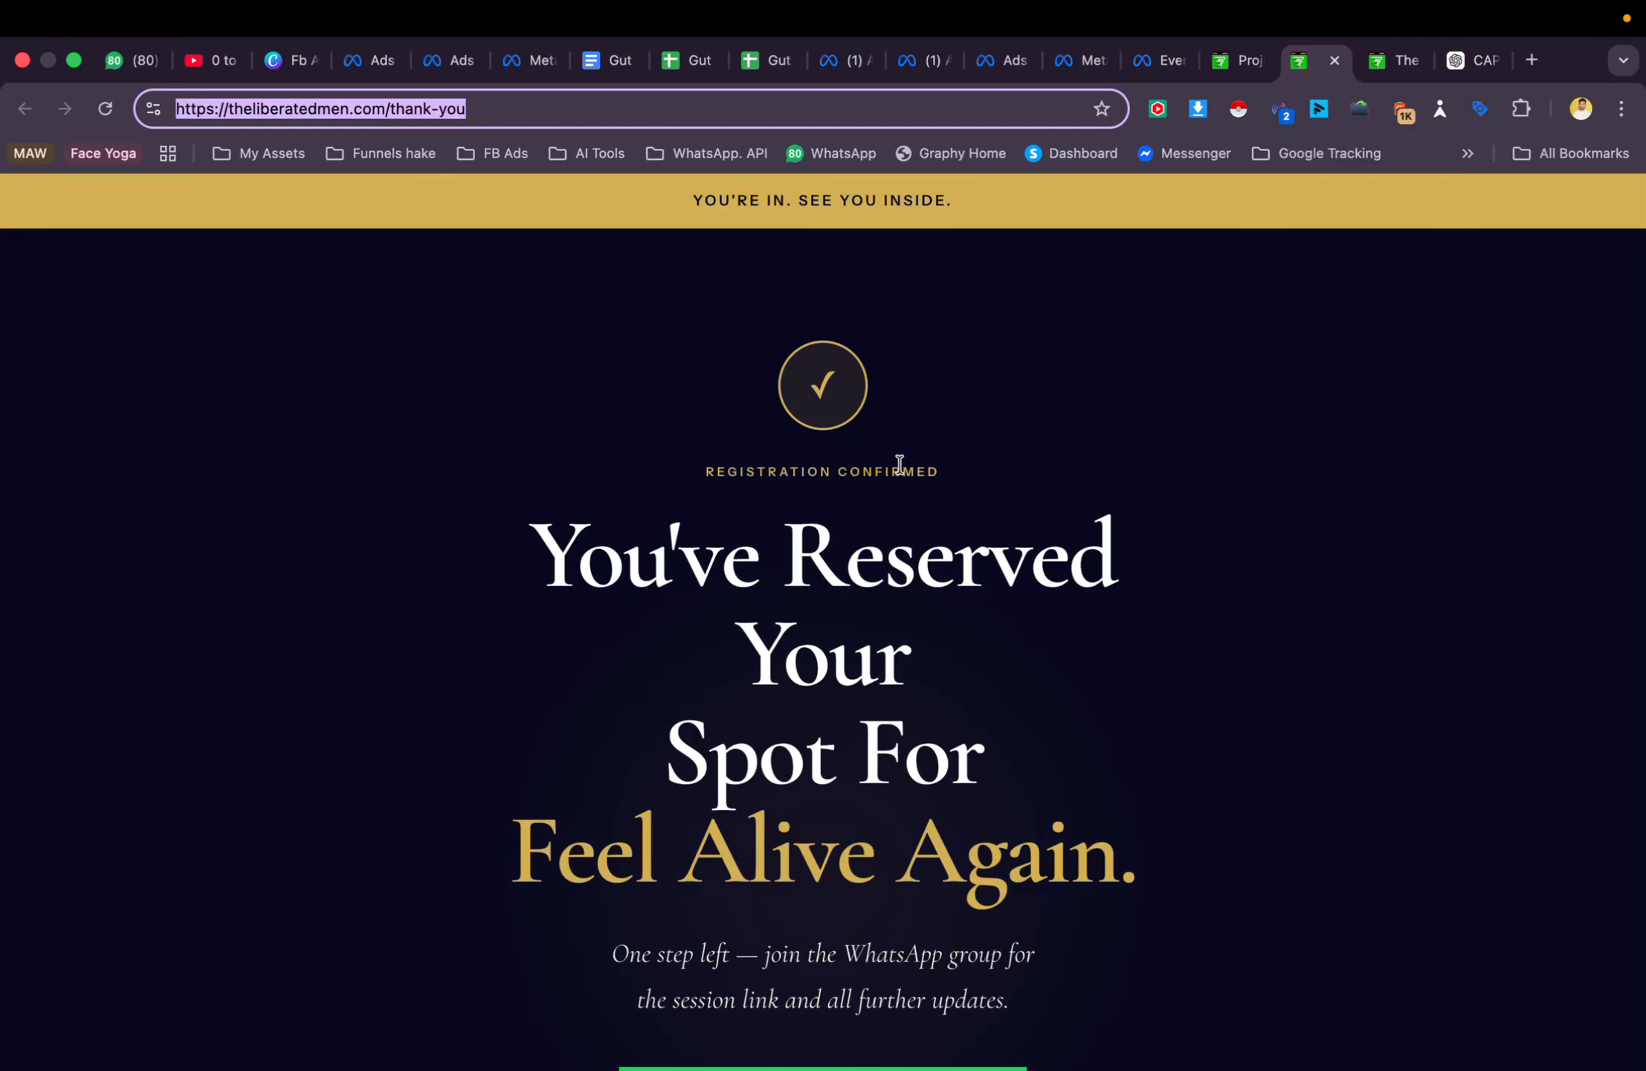
{"action": "key", "text": "super+c"}
{"action": "key", "text": "super+t"}
{"action": "key", "text": "super+v"}
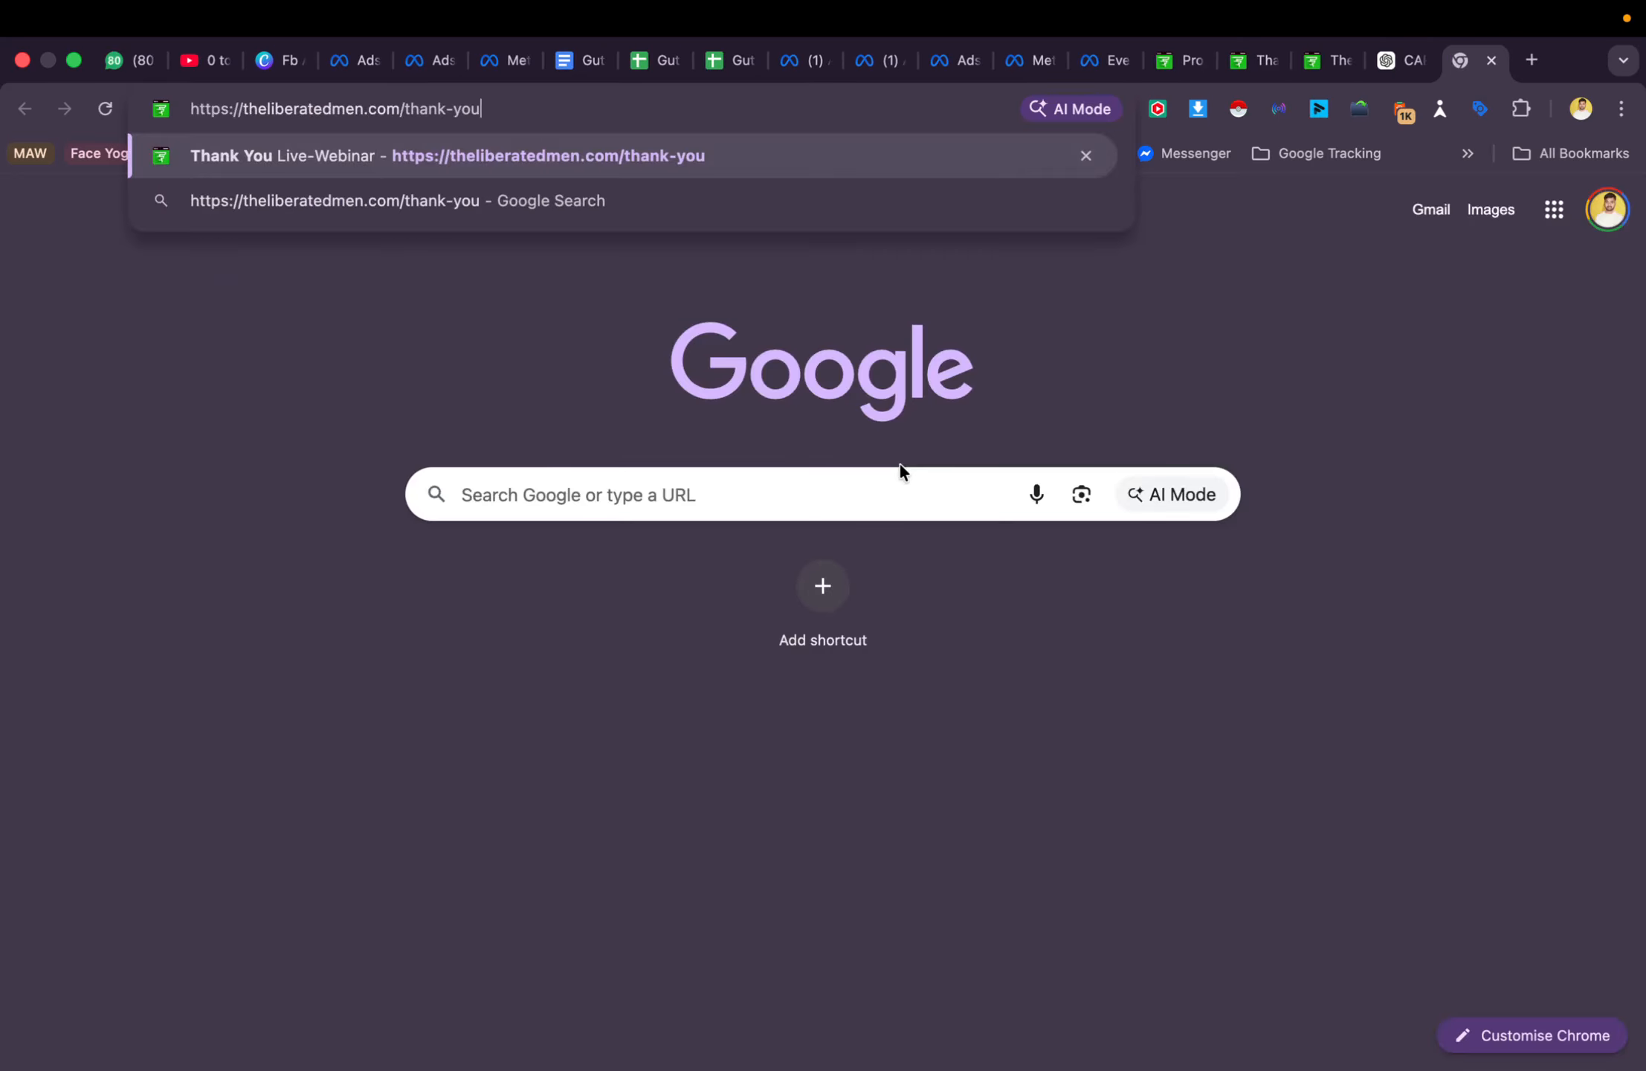
{"action": "key", "text": "super+Return"}
{"action": "key", "text": "super+v"}
{"action": "key", "text": "super+Return"}
{"action": "key", "text": "super+v"}
{"action": "key", "text": "super+Return"}
{"action": "key", "text": "super+v"}
{"action": "key", "text": "super+Return"}
{"action": "key", "text": "super+Return"}
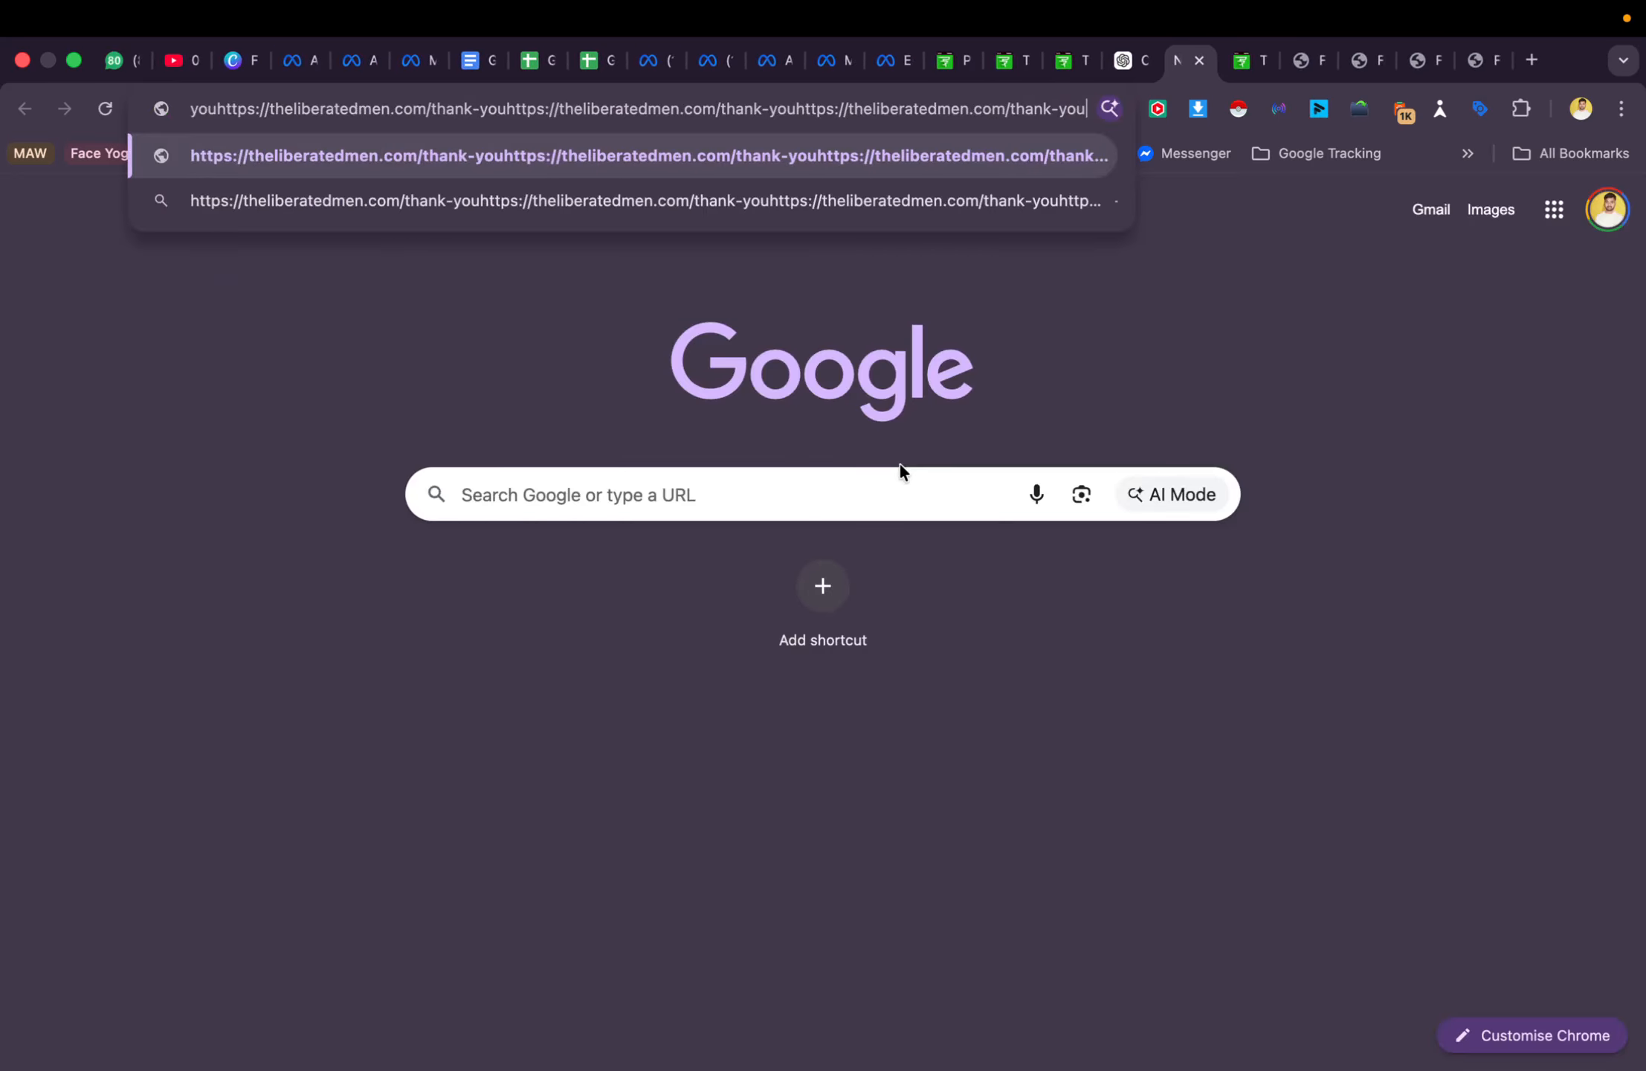
{"action": "key", "text": "super+Return"}
{"action": "key", "text": "super+Return"}
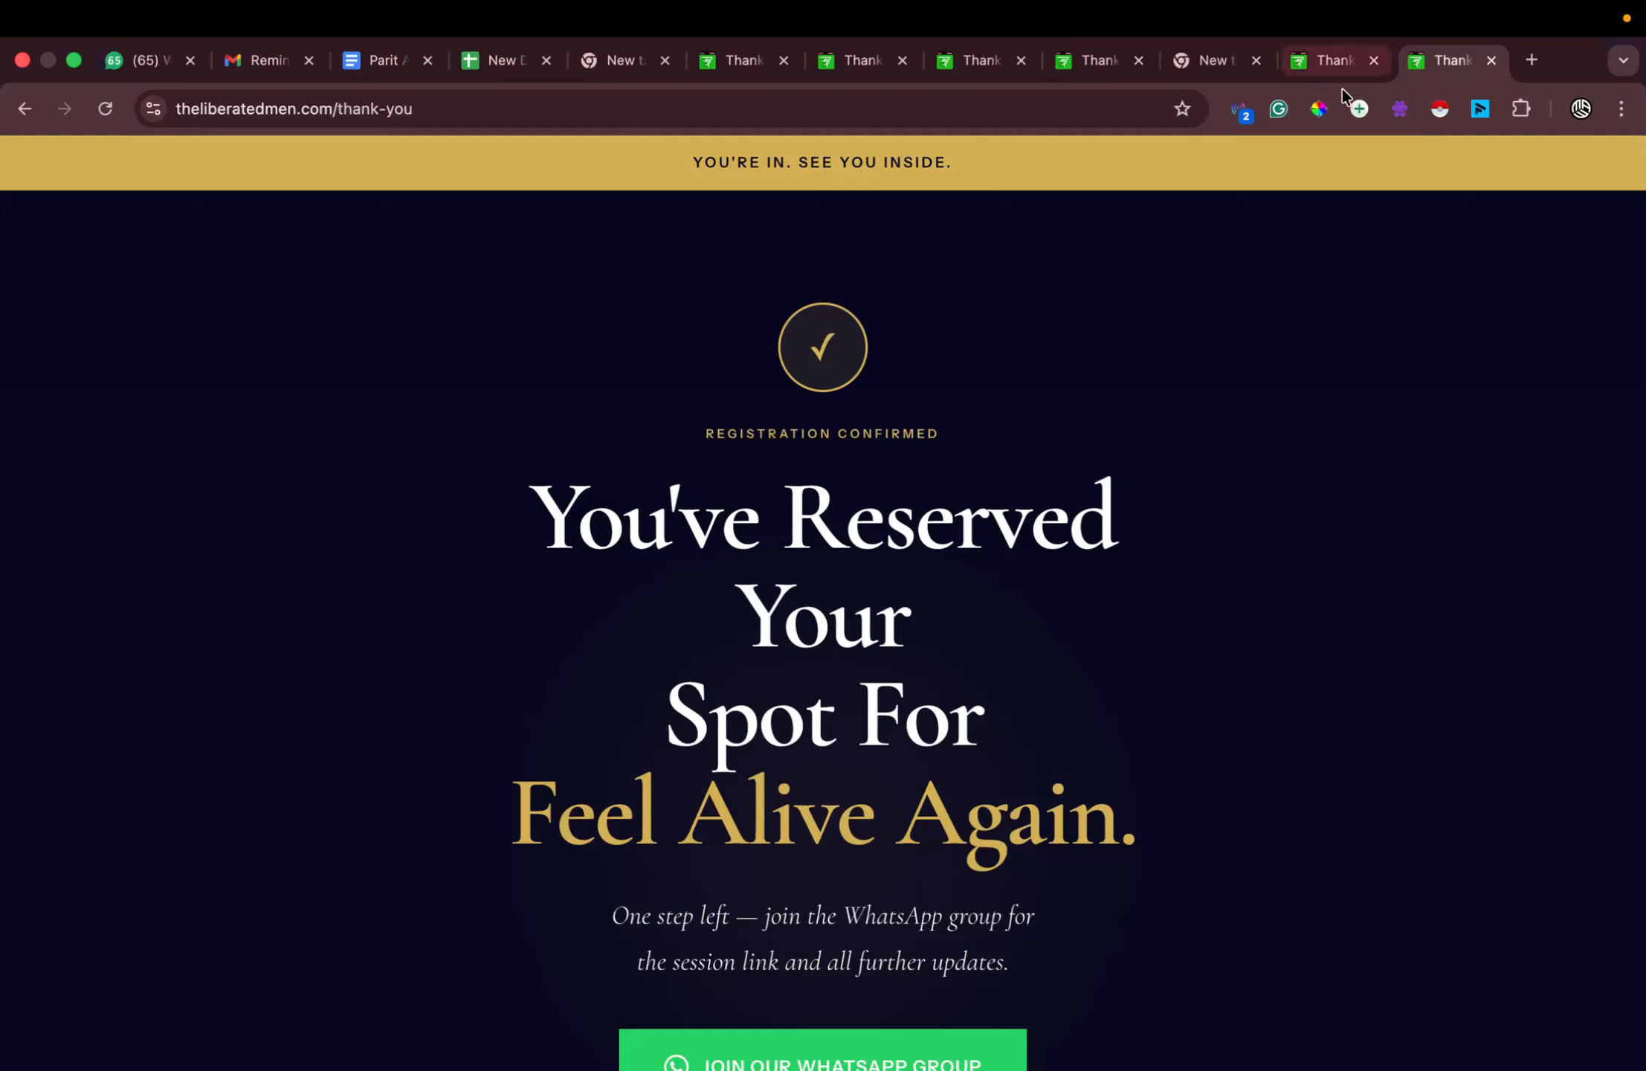
Look through the thank-you page tabs open in the other Chrome profile's window and return to the main browser window
{"action": "left_click", "coordinate": [1301, 63]}
{"action": "left_click", "coordinate": [1078, 61]}
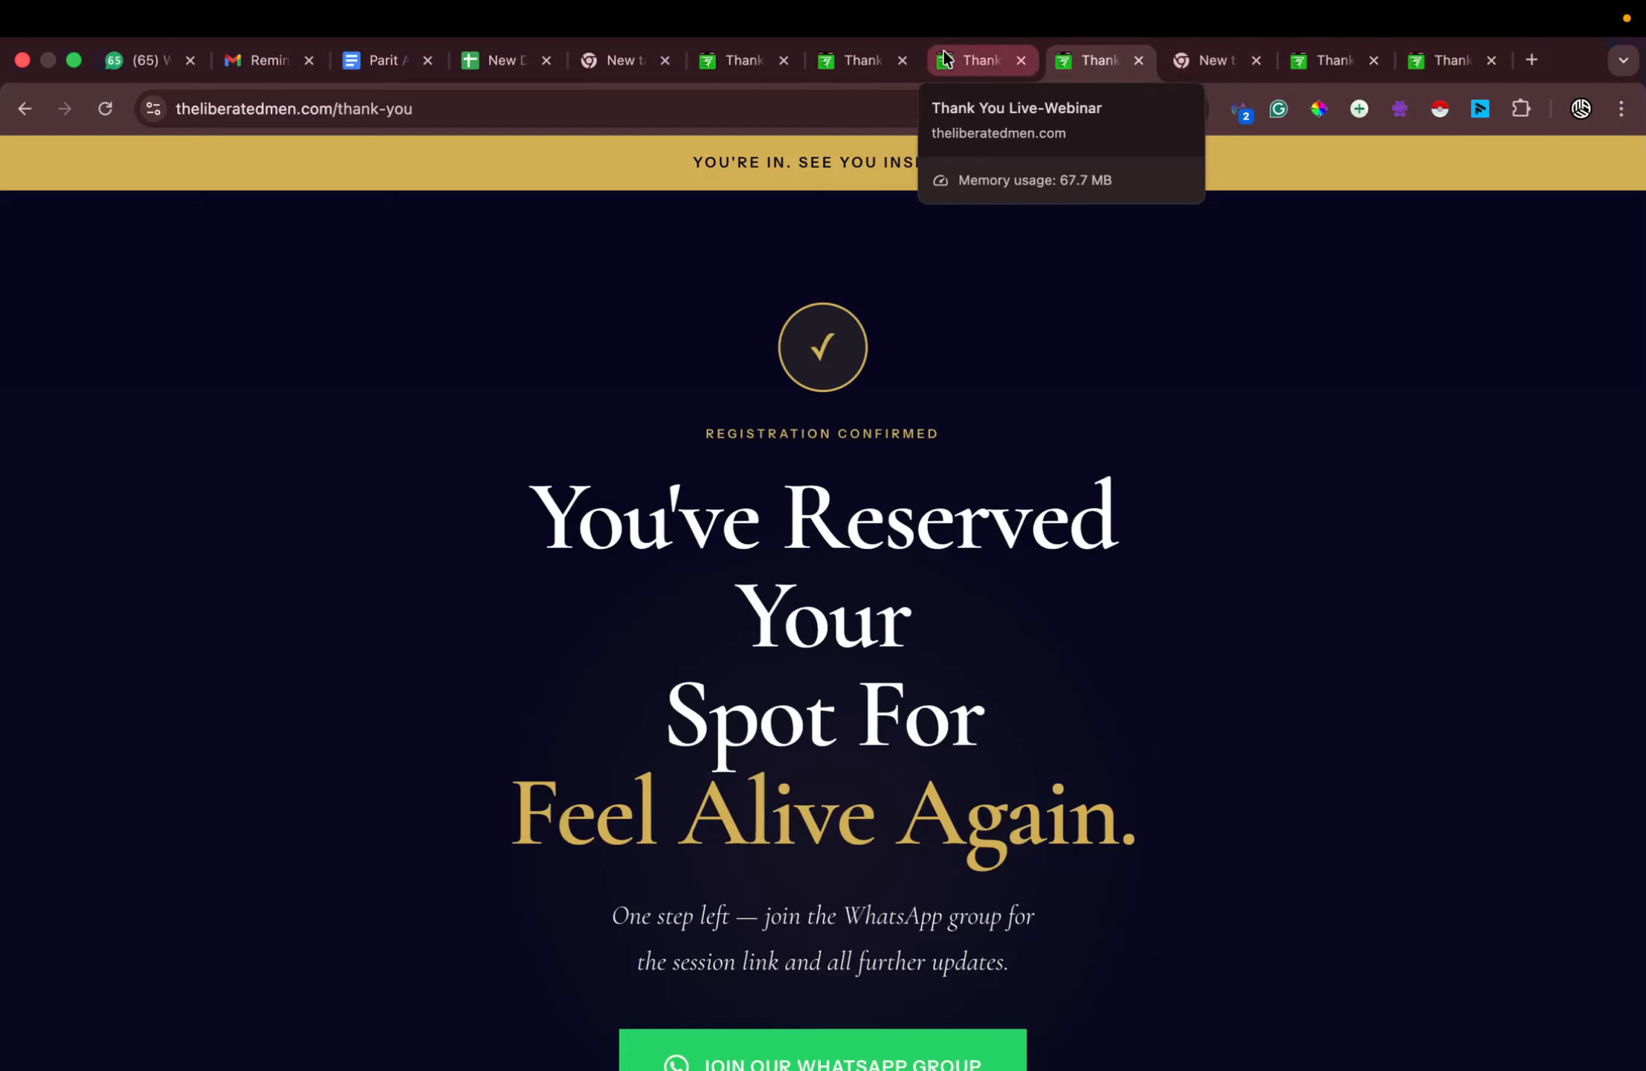
{"action": "left_click_drag", "start_coordinate": [944, 60], "coordinate": [1055, 296]}
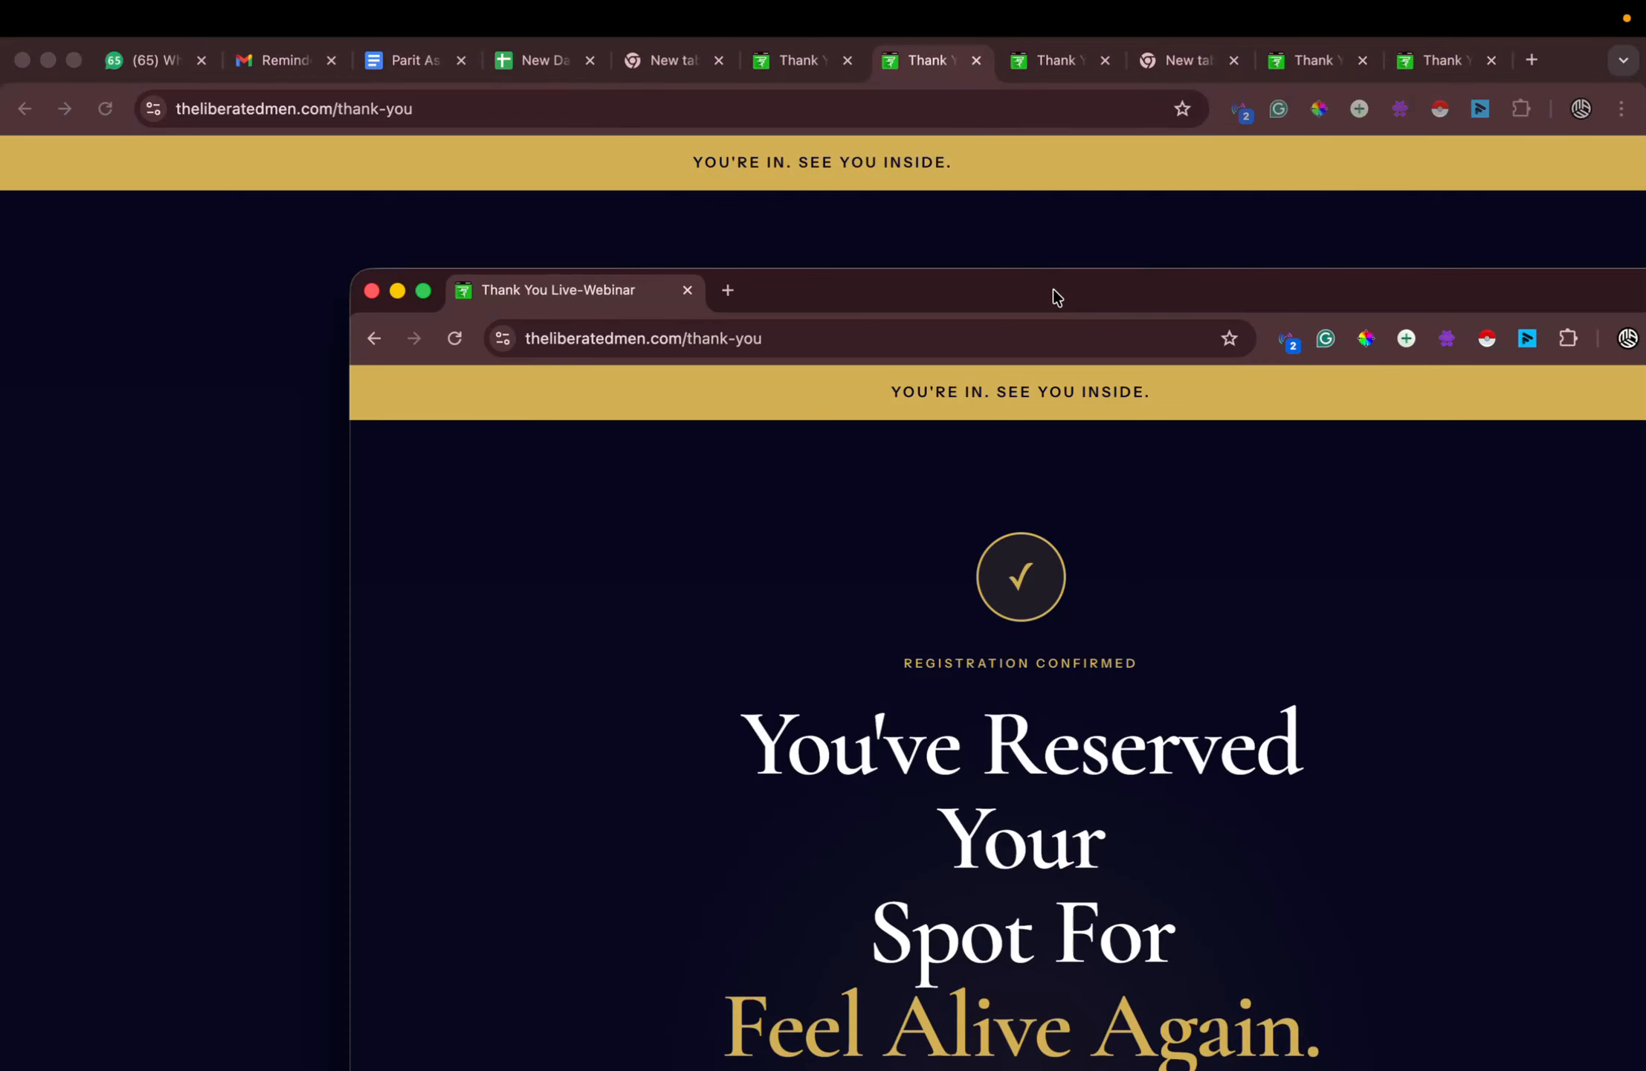
{"action": "left_click_drag", "start_coordinate": [551, 306], "coordinate": [857, 52]}
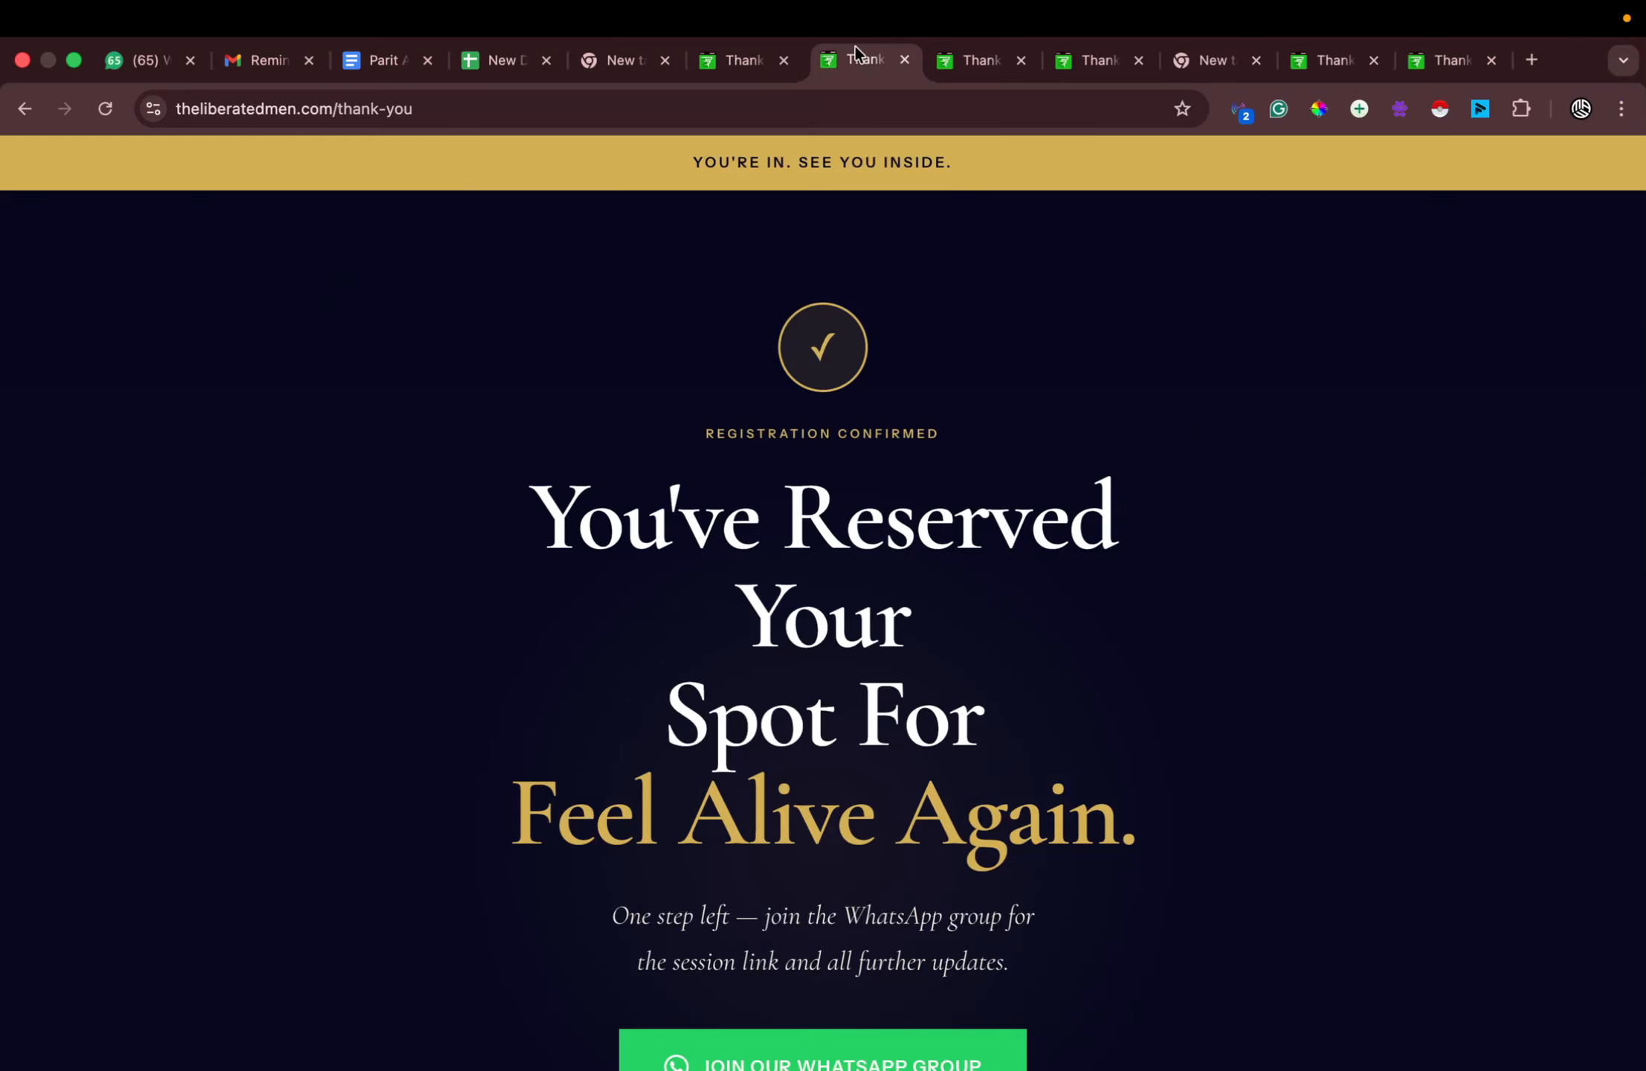
{"action": "key", "text": "ctrl+Right"}
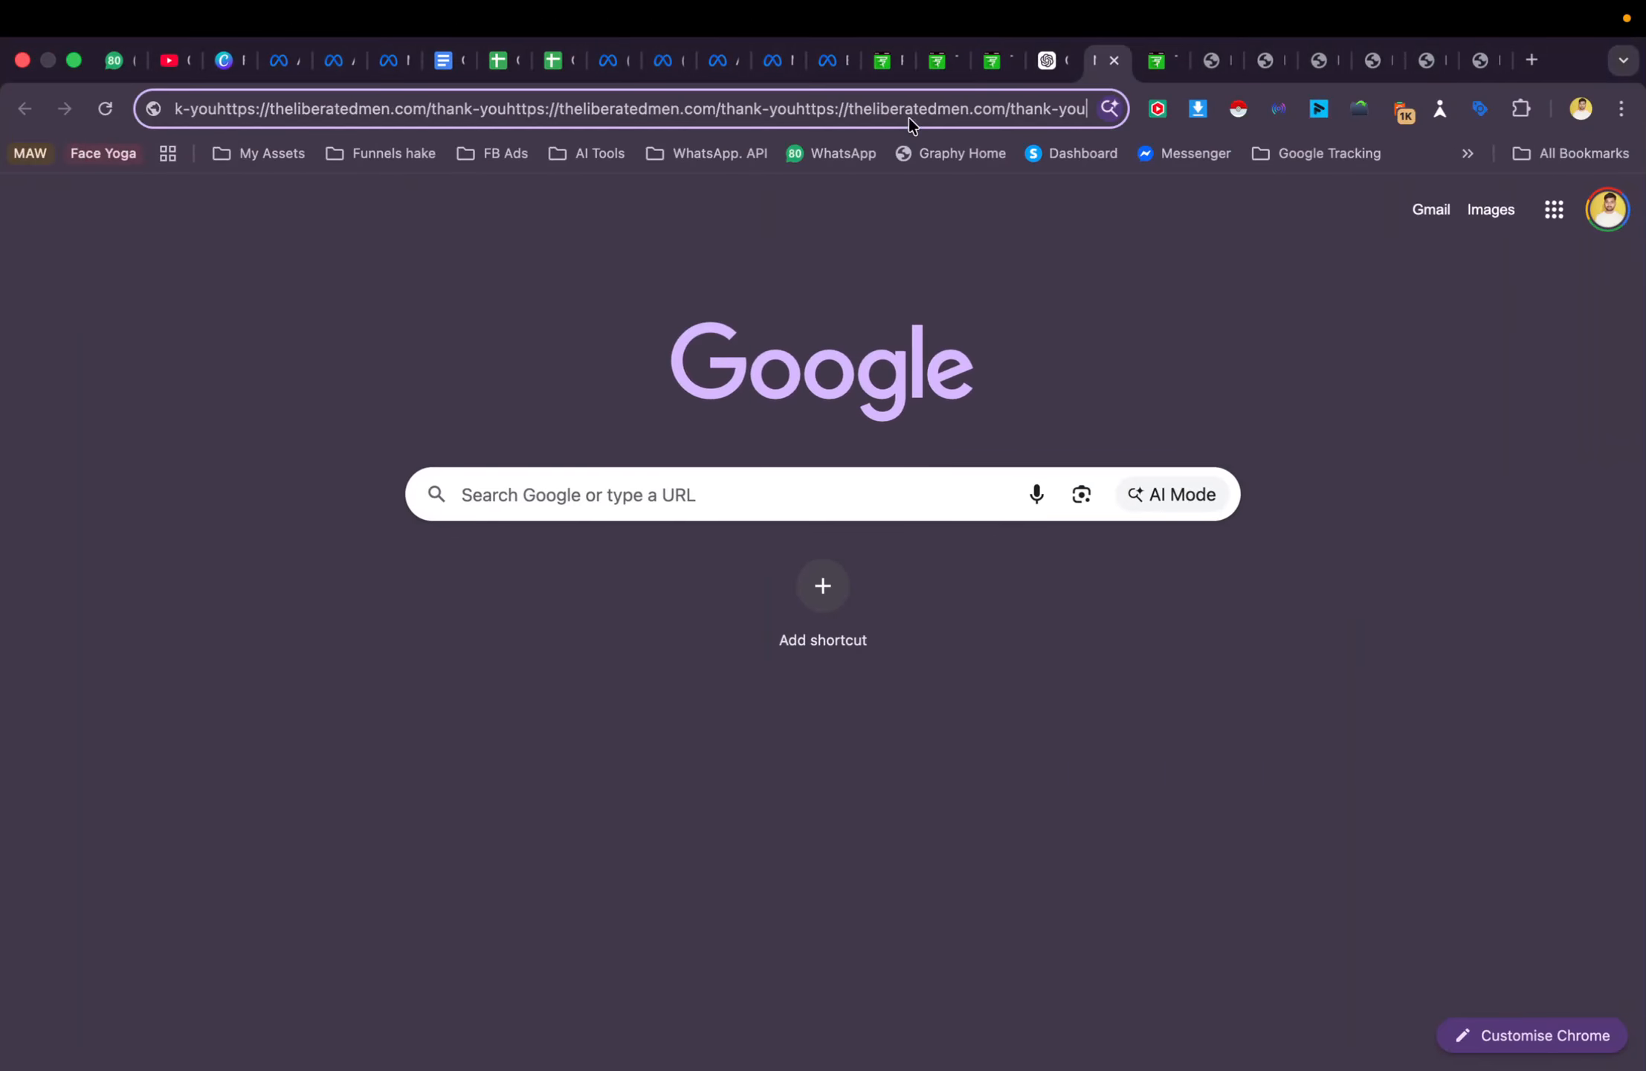
Check a tab with the repeated thank-you address and close all the extra test tabs
{"action": "left_click", "coordinate": [1241, 63]}
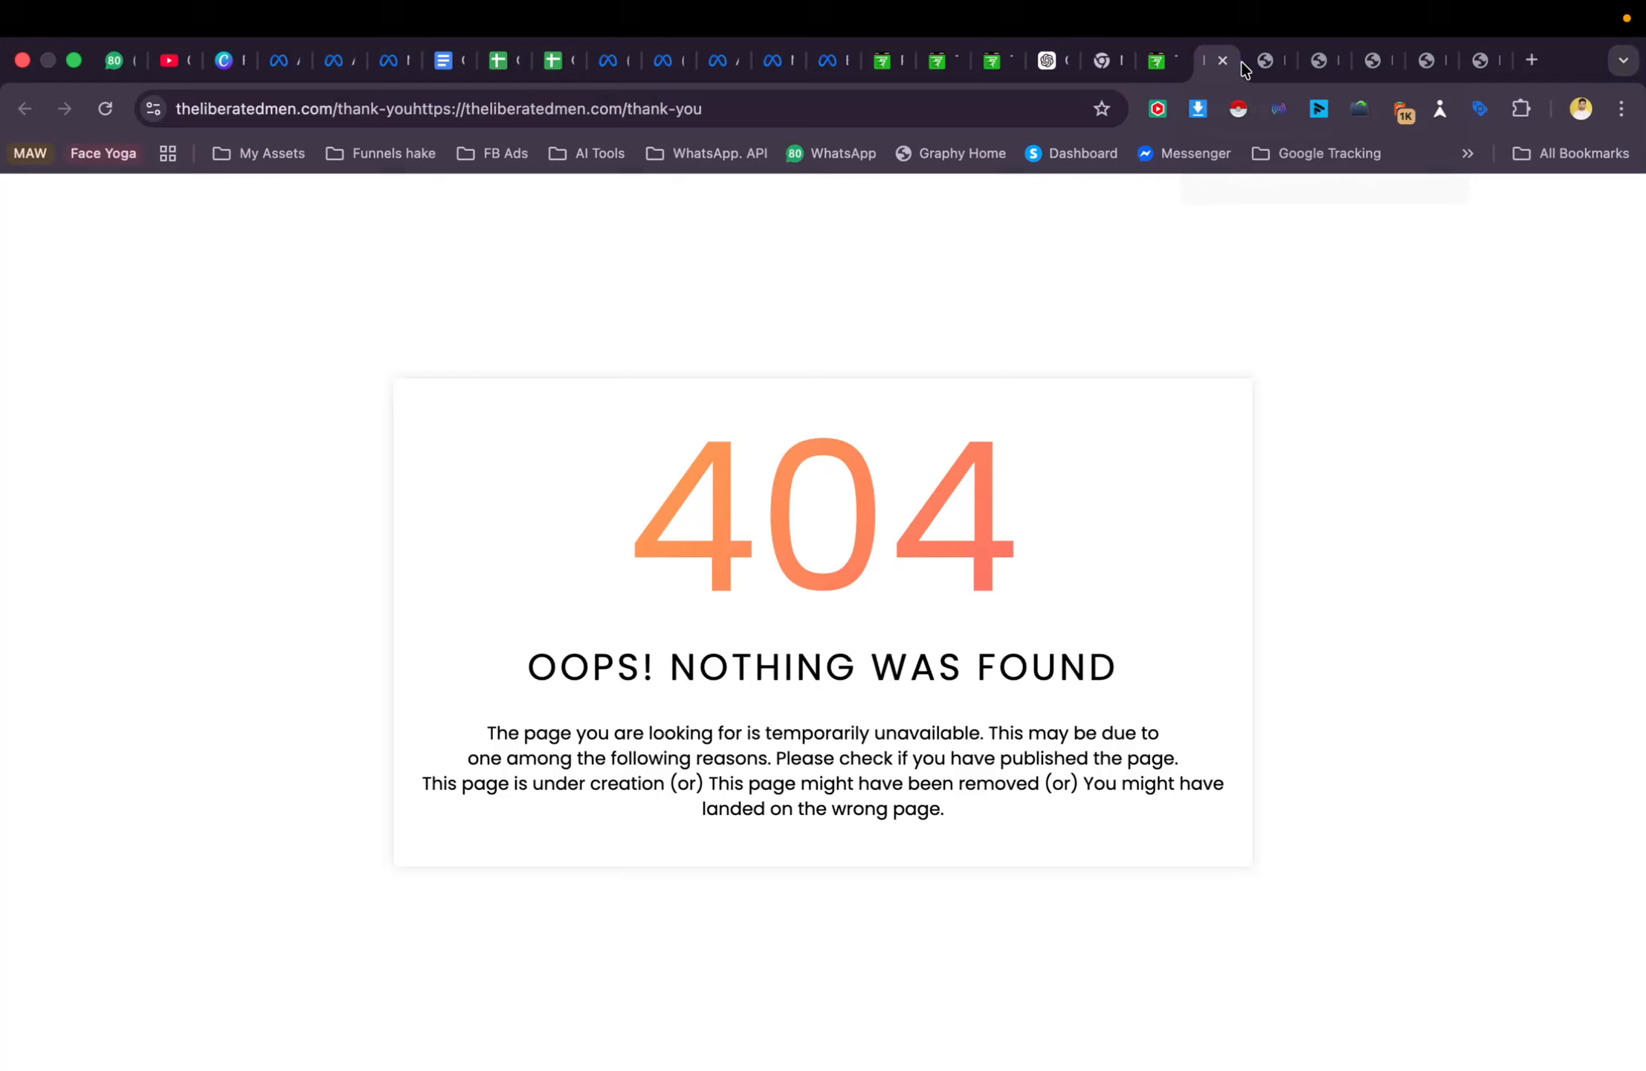
{"action": "left_click", "coordinate": [1436, 70]}
{"action": "key", "text": "super+w"}
{"action": "key", "text": "super+w"}
{"action": "key", "text": "super+w"}
{"action": "key", "text": "super+w"}
{"action": "key", "text": "super+w"}
{"action": "key", "text": "super+w"}
{"action": "key", "text": "super+w"}
{"action": "key", "text": "super+w"}
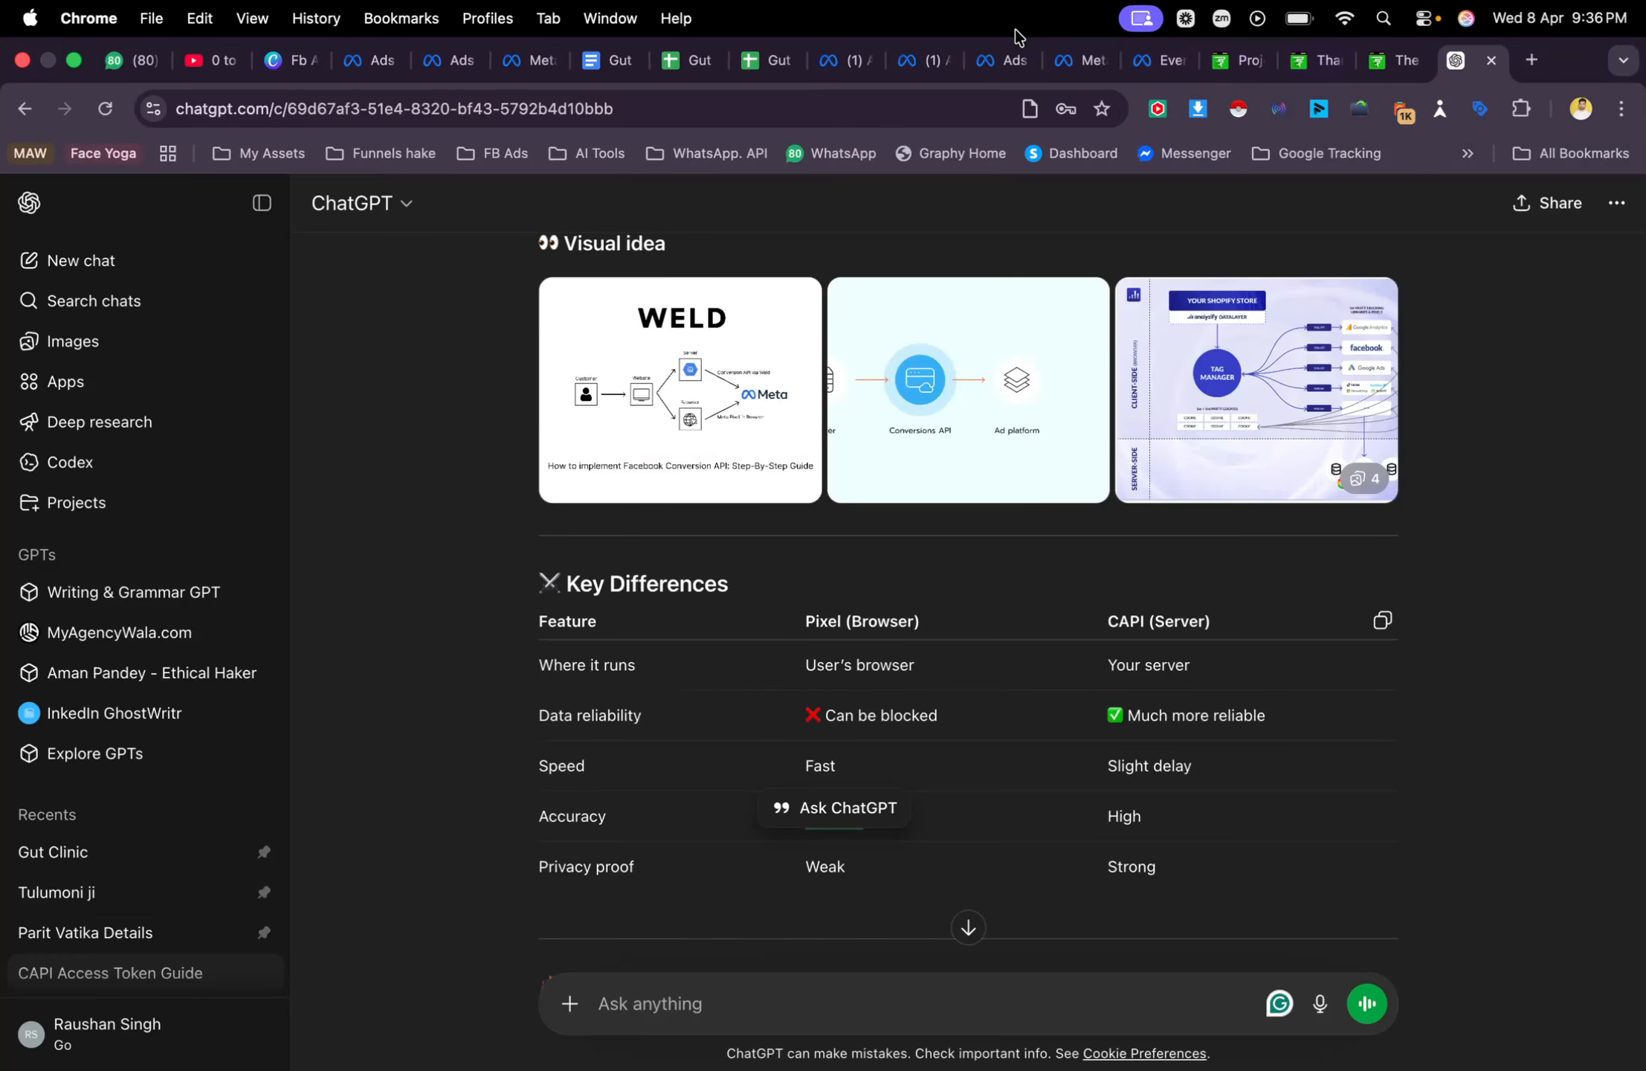
Return to the custom conversions list in Events Manager and collapse the Thank you page FREE Workshop details
{"action": "left_click", "coordinate": [1166, 62]}
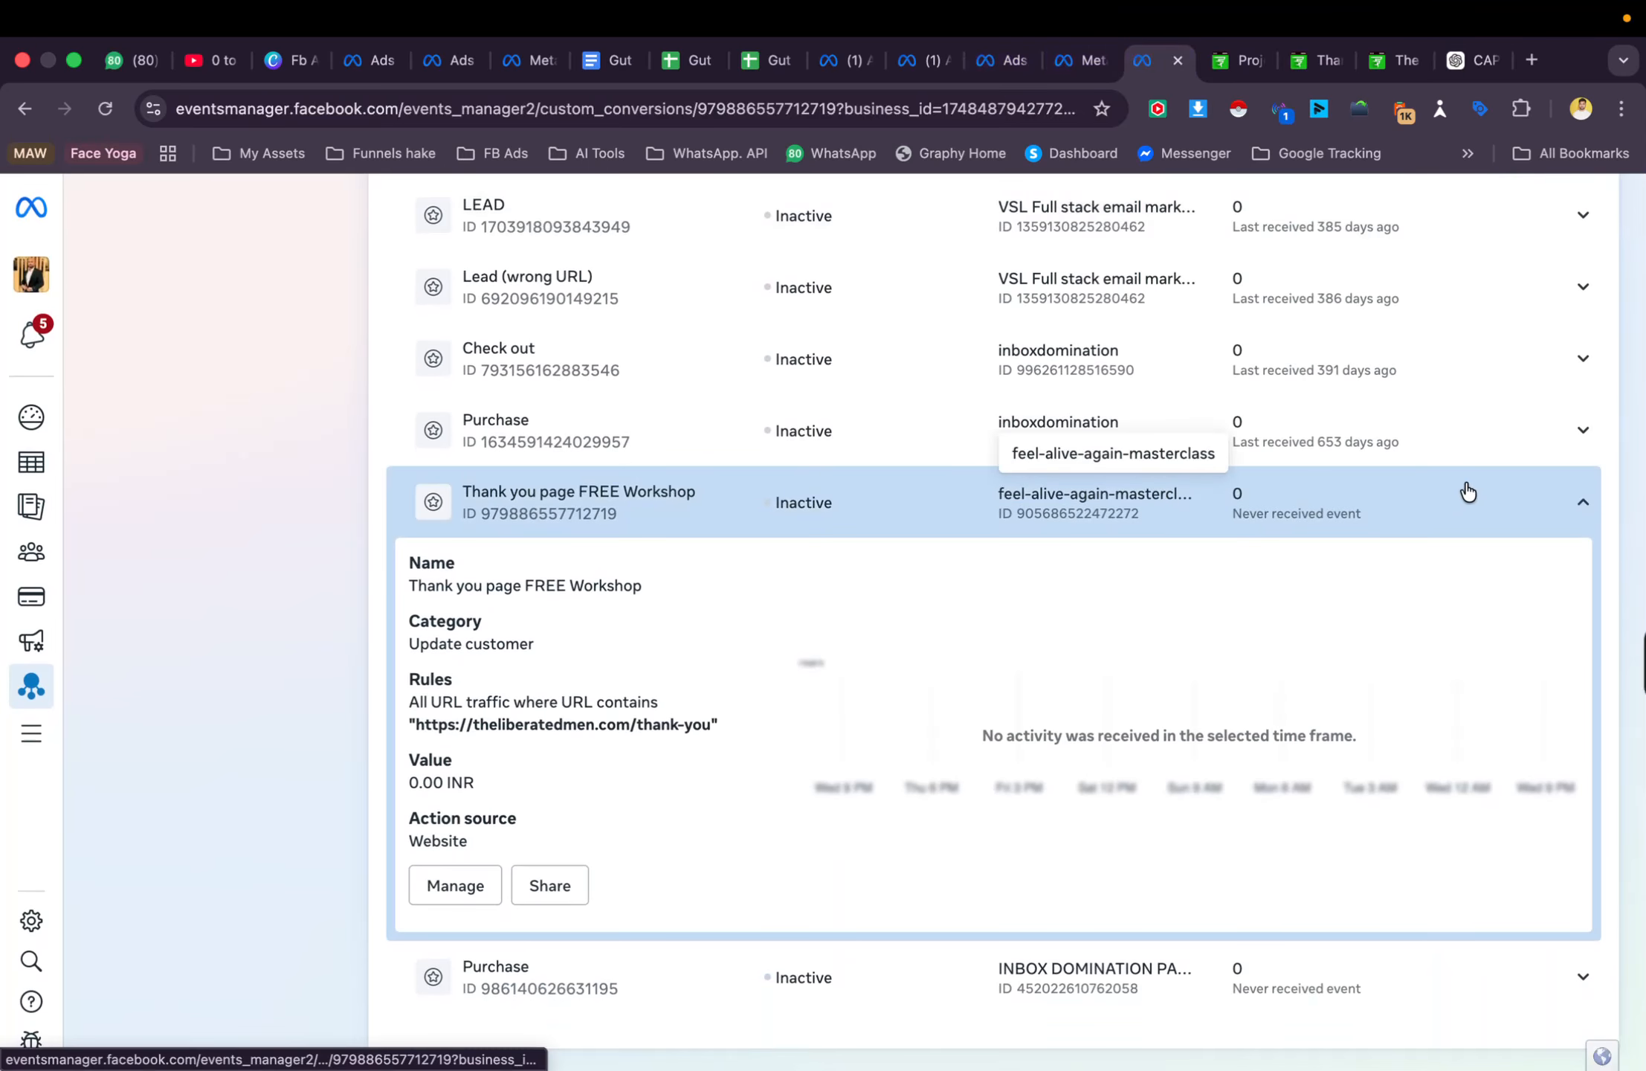
{"action": "left_click", "coordinate": [1587, 509]}
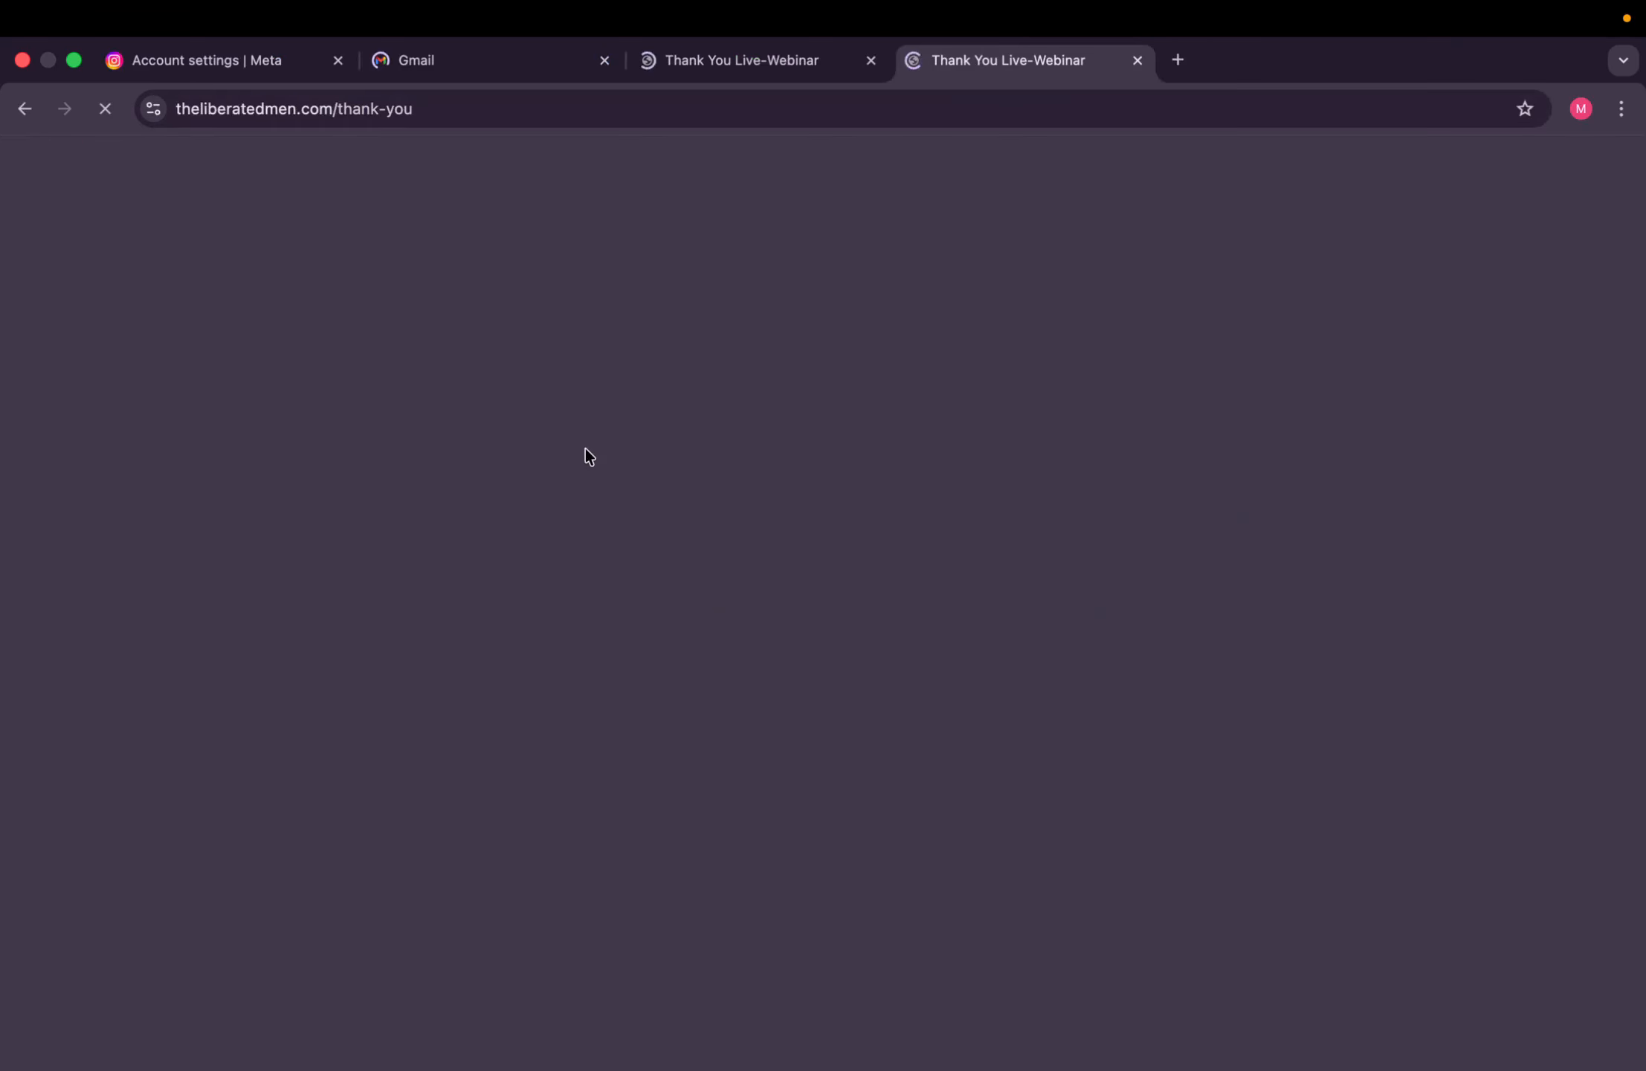
{"action": "key", "text": "ctrl+Left"}
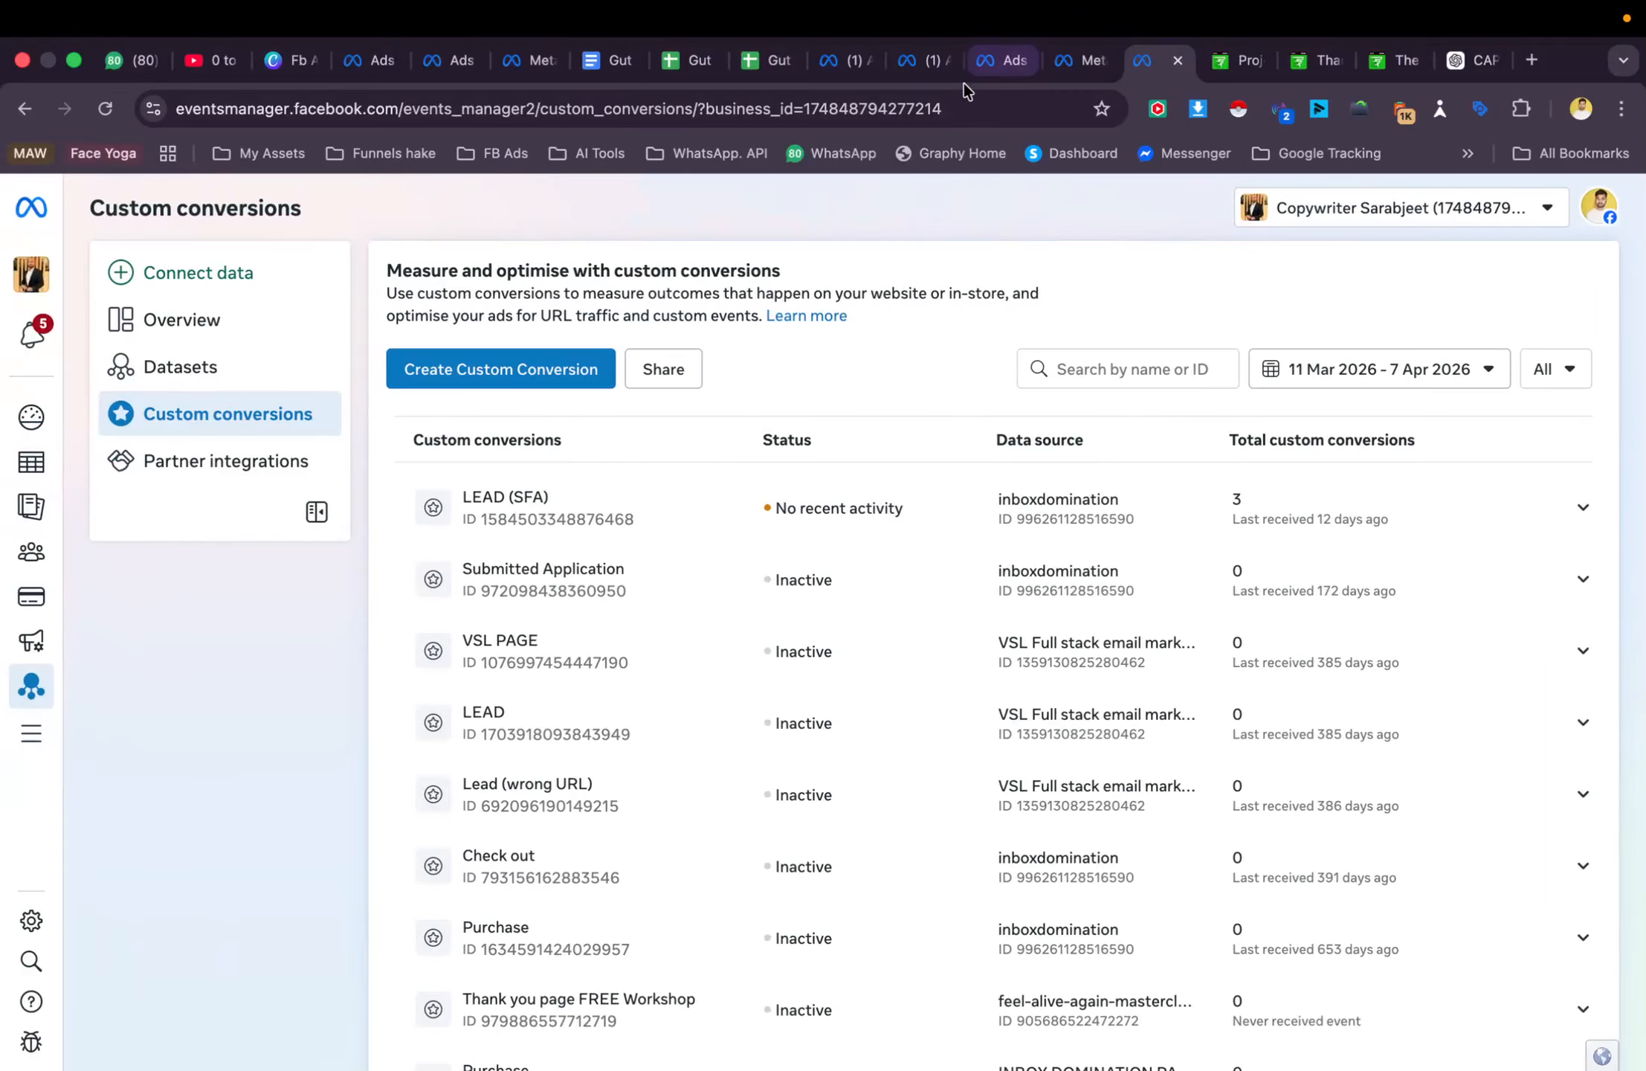
Close the Gut Clinic Ads Manager tab and duplicate the active 4 April 2026 Free Webinar campaign in the Marketing Messiah account
{"action": "left_click", "coordinate": [922, 61]}
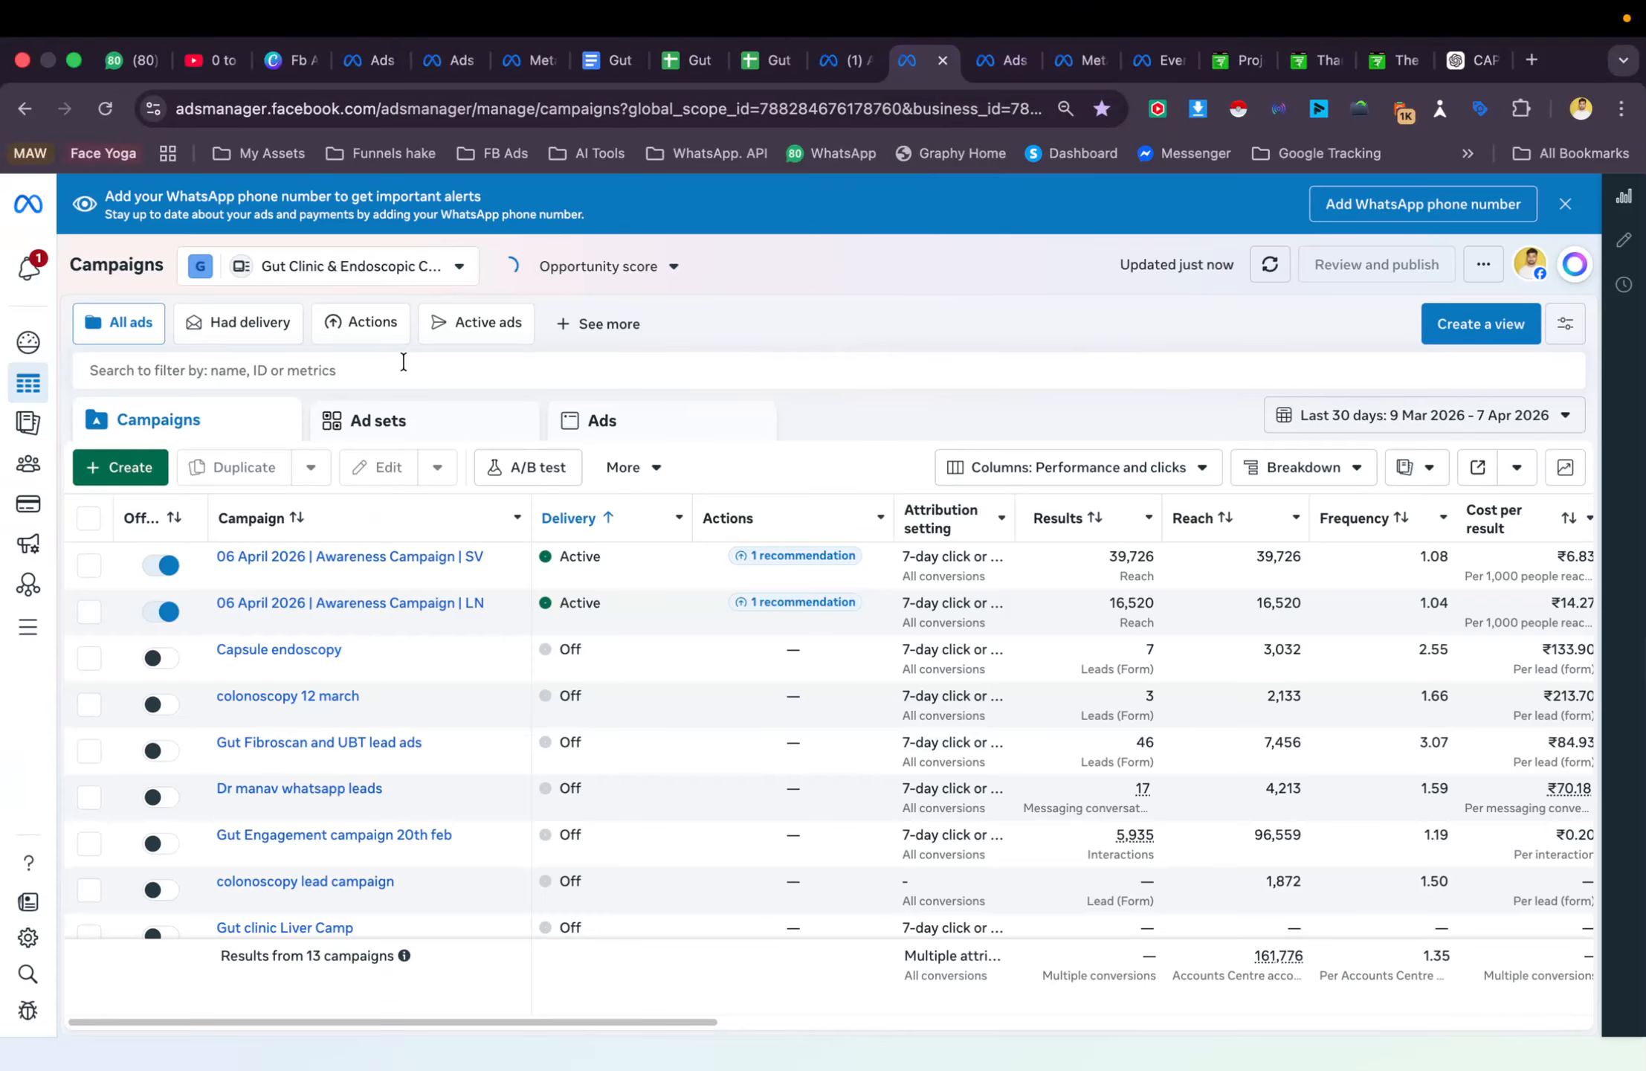
{"action": "key", "text": "super+w"}
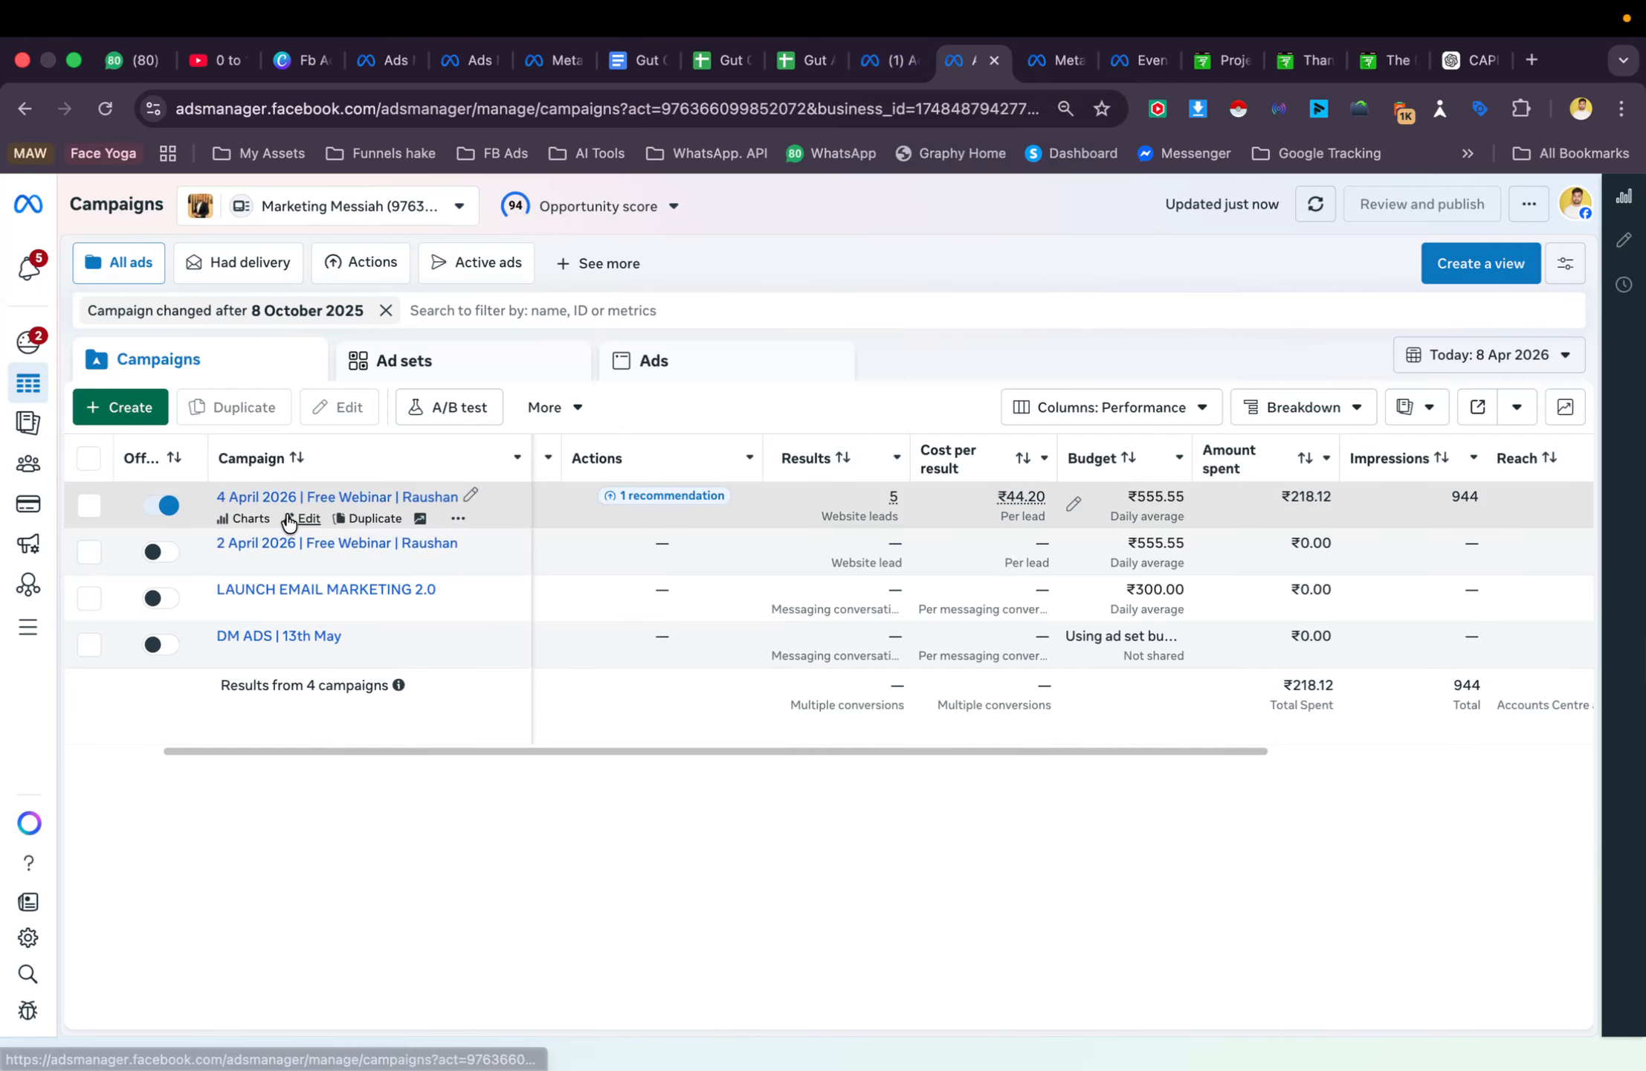
{"action": "left_click", "coordinate": [304, 517]}
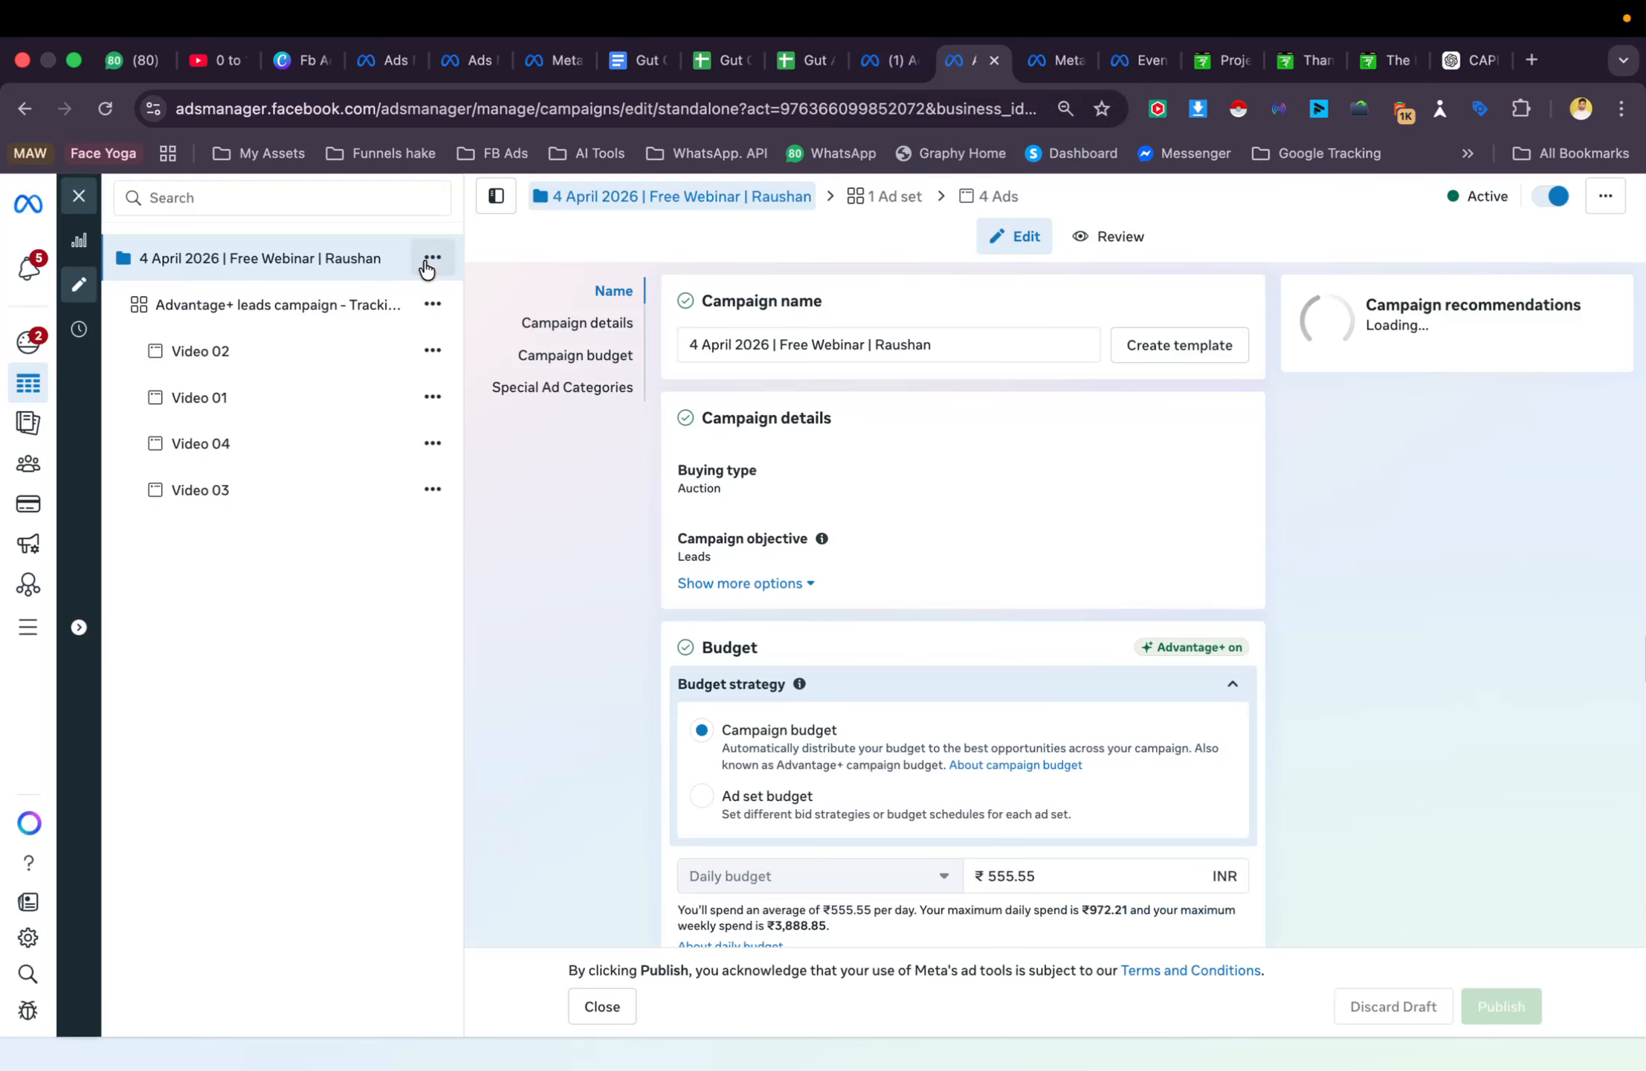
{"action": "left_click", "coordinate": [432, 257]}
{"action": "left_click", "coordinate": [426, 365]}
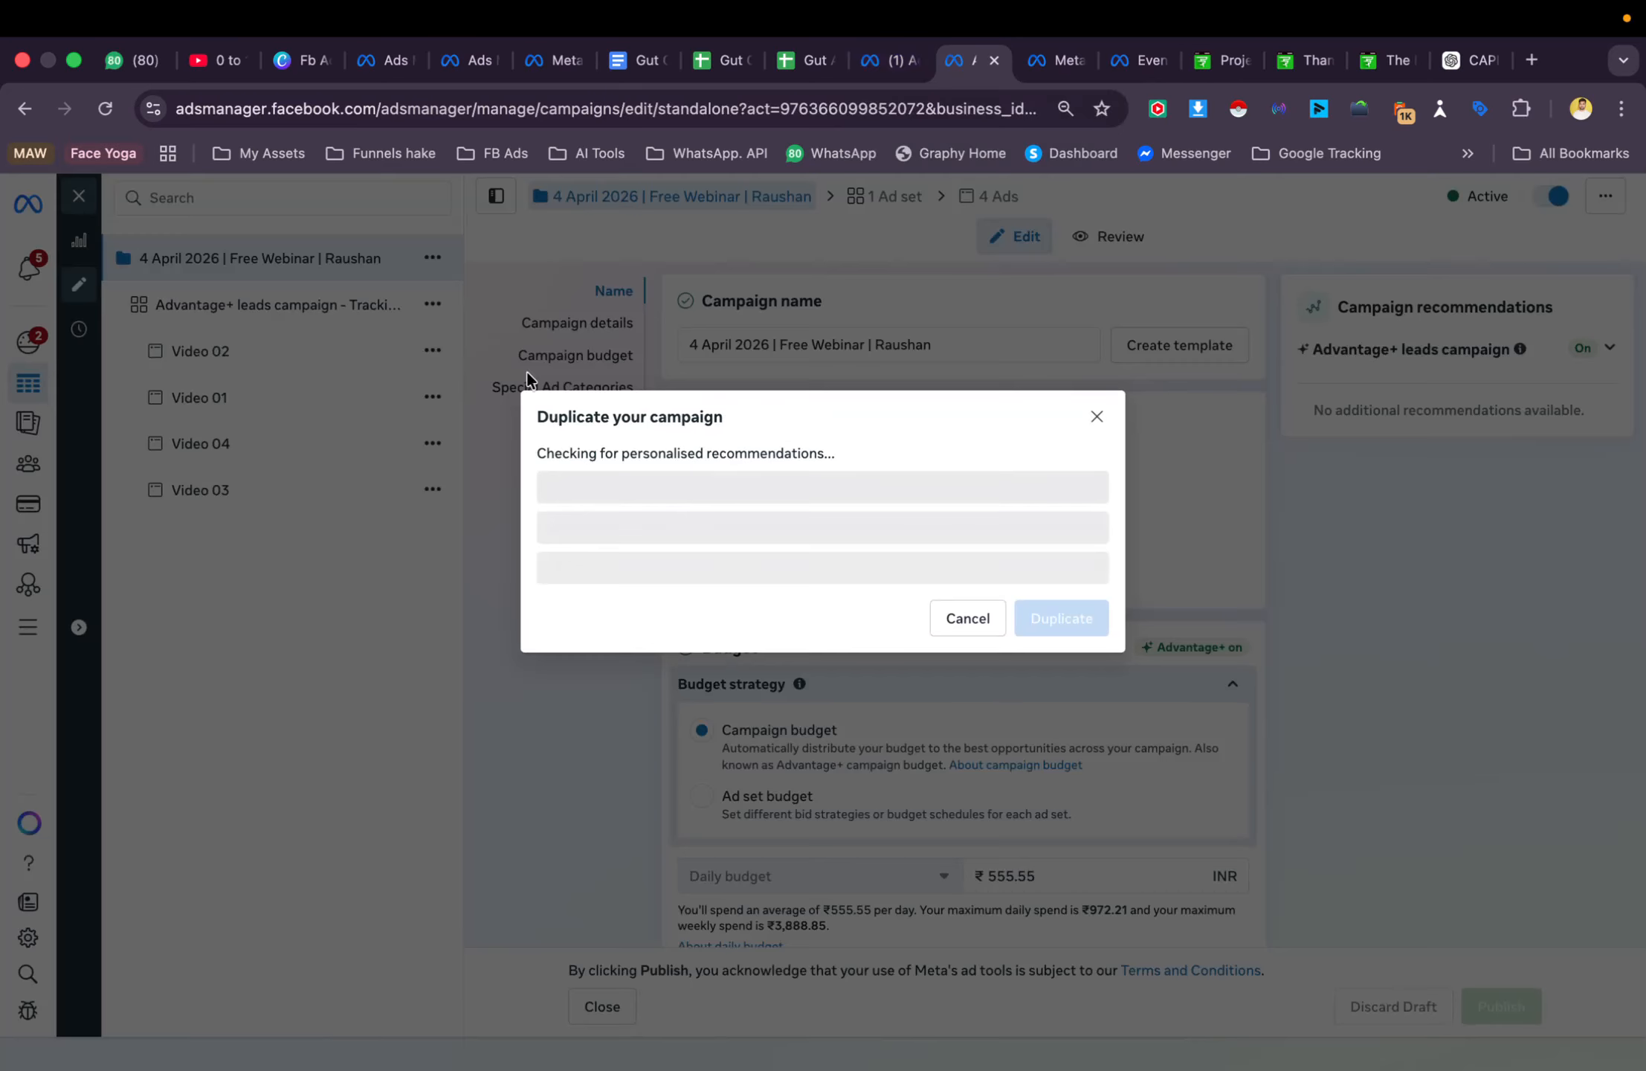
{"action": "left_click", "coordinate": [1025, 603]}
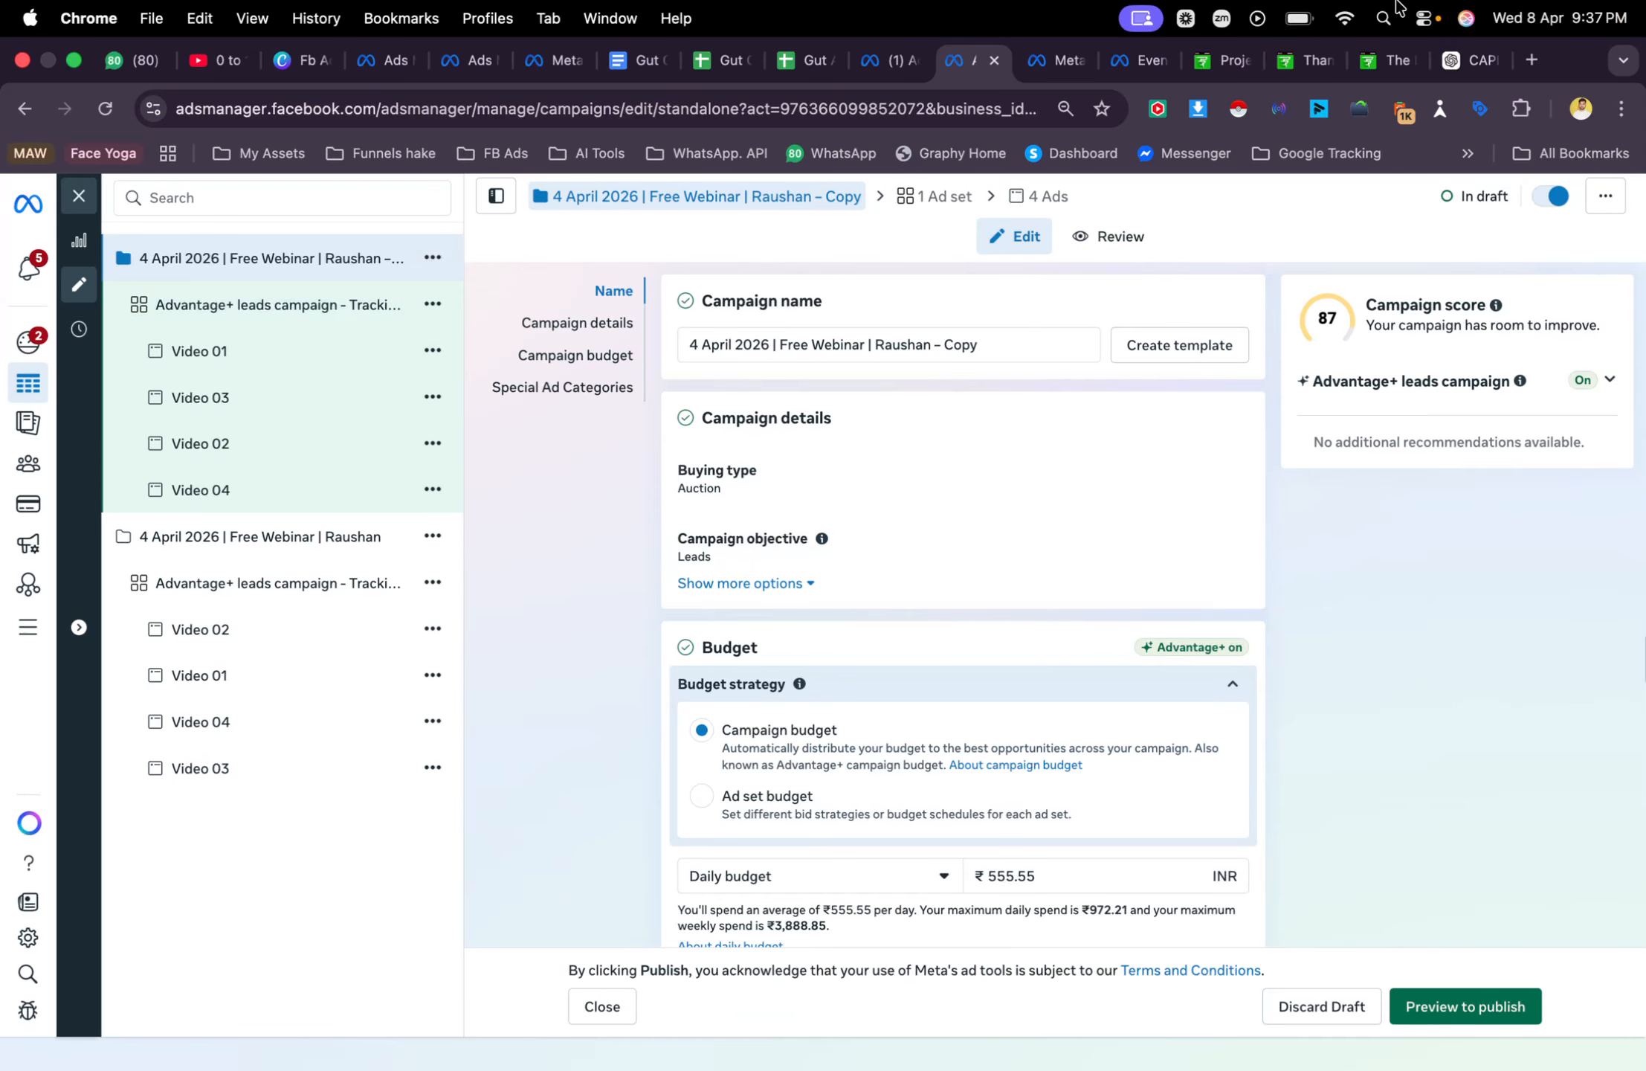
Change the date in the duplicated campaign's name to 8 April 2026 and remove the "Copy" suffix
{"action": "left_click", "coordinate": [696, 339]}
{"action": "key", "text": "BackSpace"}
{"action": "type", "text": "8"}
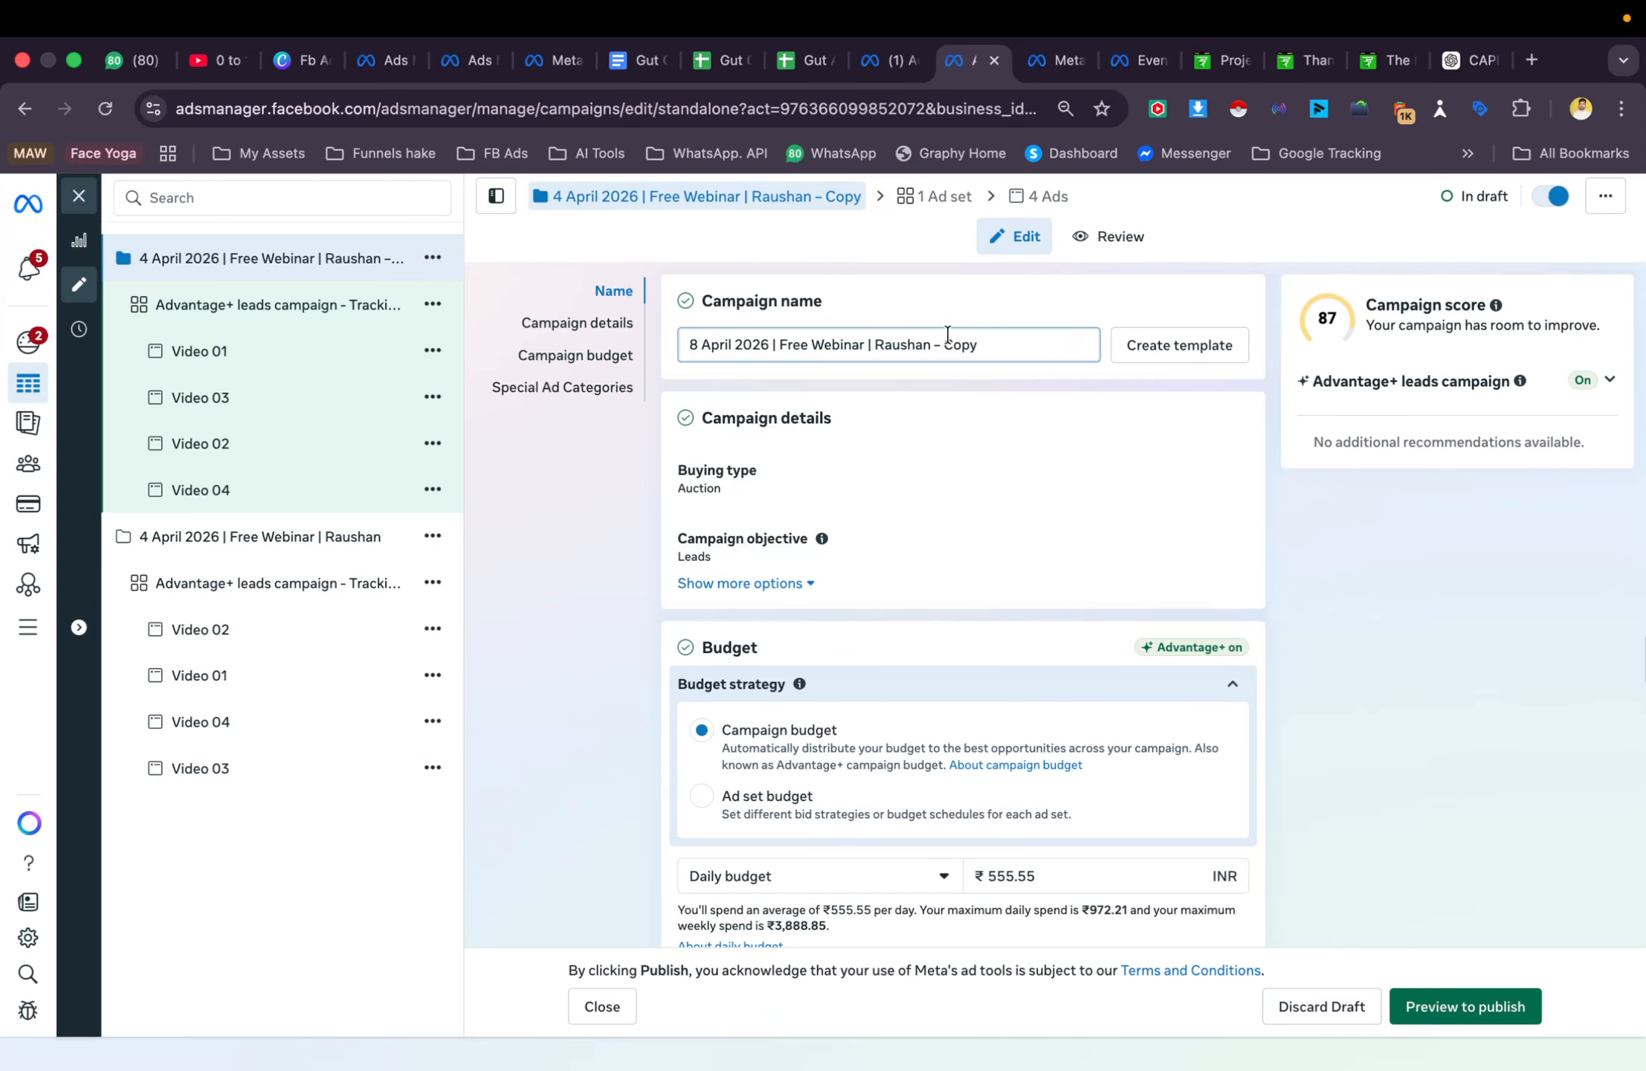
{"action": "left_click_drag", "start_coordinate": [934, 342], "coordinate": [1021, 344]}
{"action": "key", "text": "BackSpace"}
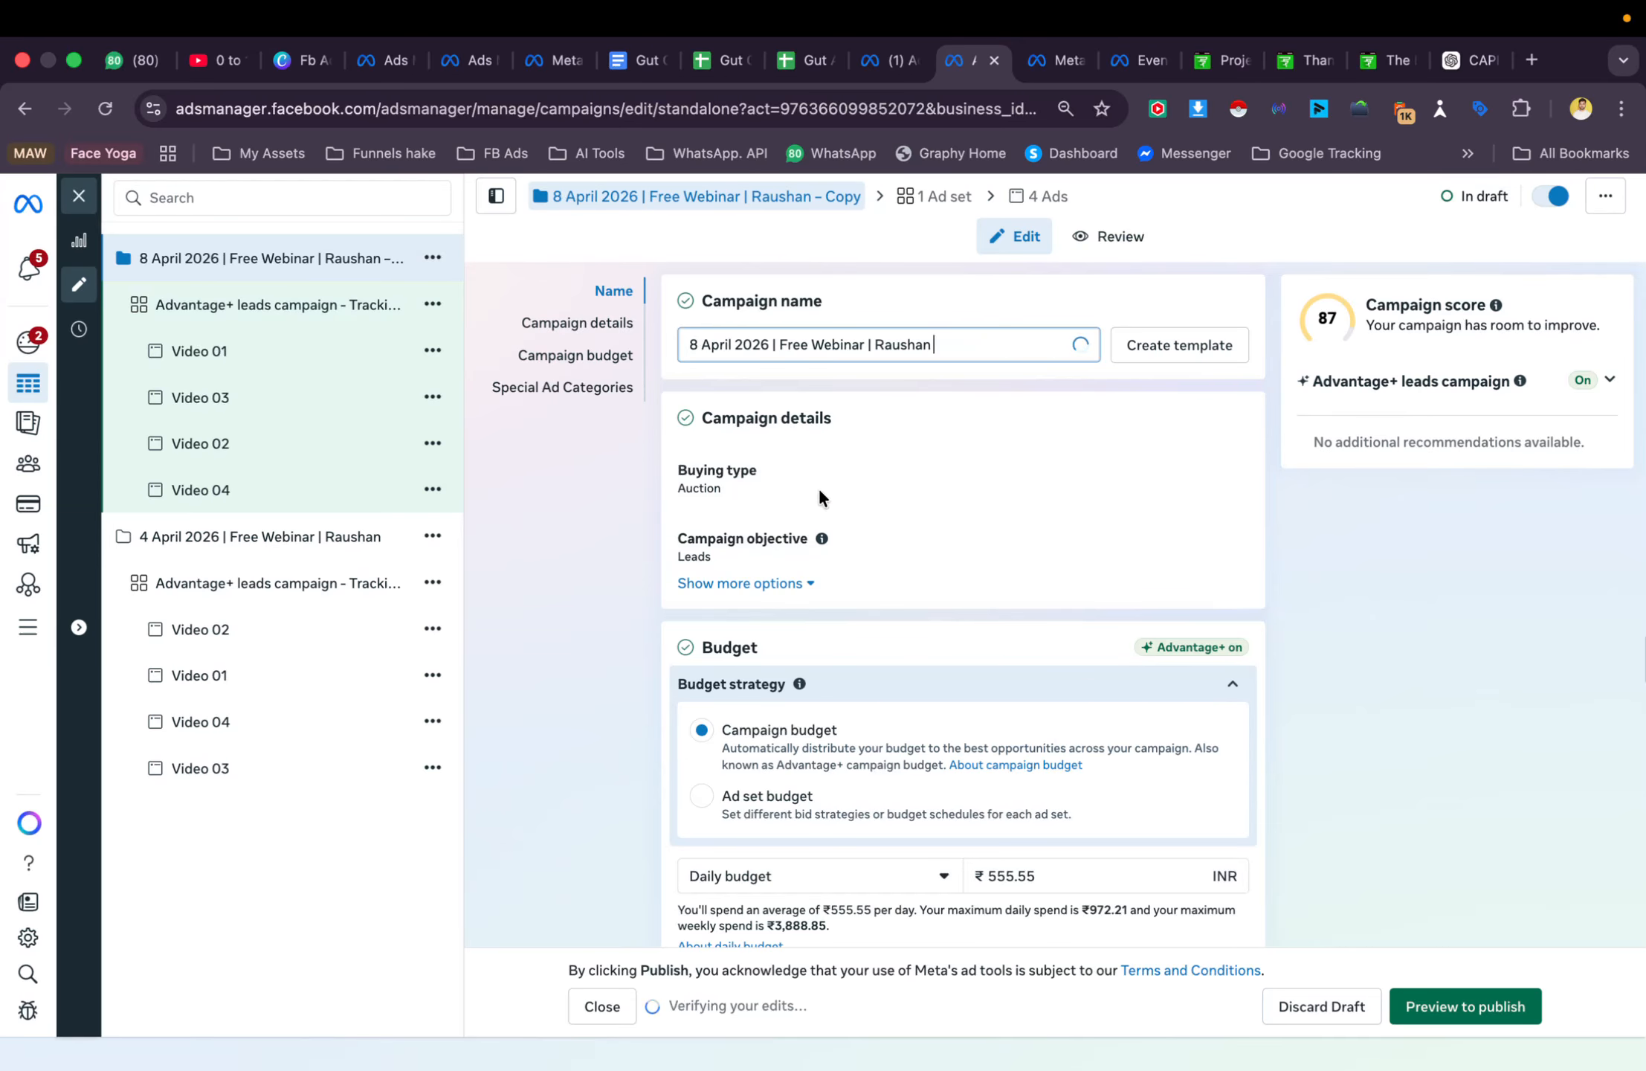
Open the duplicated campaign's Tracking check ad set and select feel-alive-again-masterclass as its dataset
{"action": "scroll", "coordinate": [829, 669], "scroll_direction": "down", "scroll_amount": 2}
{"action": "left_click", "coordinate": [291, 305]}
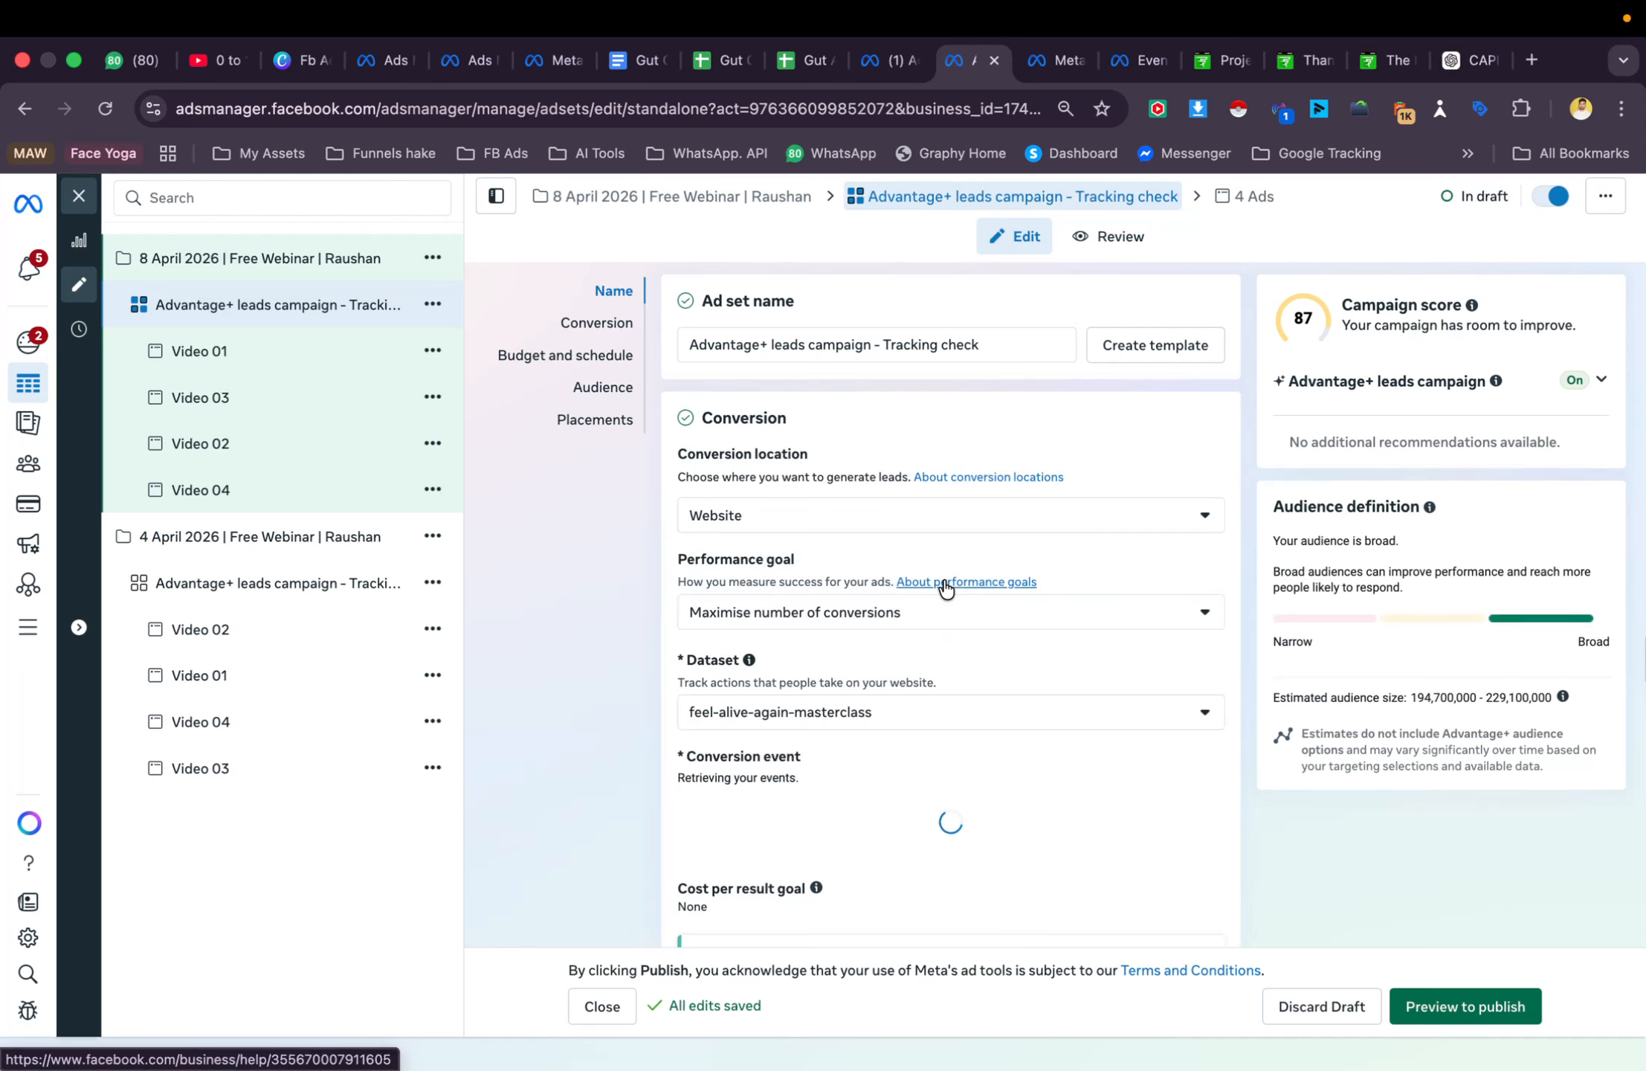
{"action": "scroll", "coordinate": [936, 640], "scroll_direction": "down", "scroll_amount": 1}
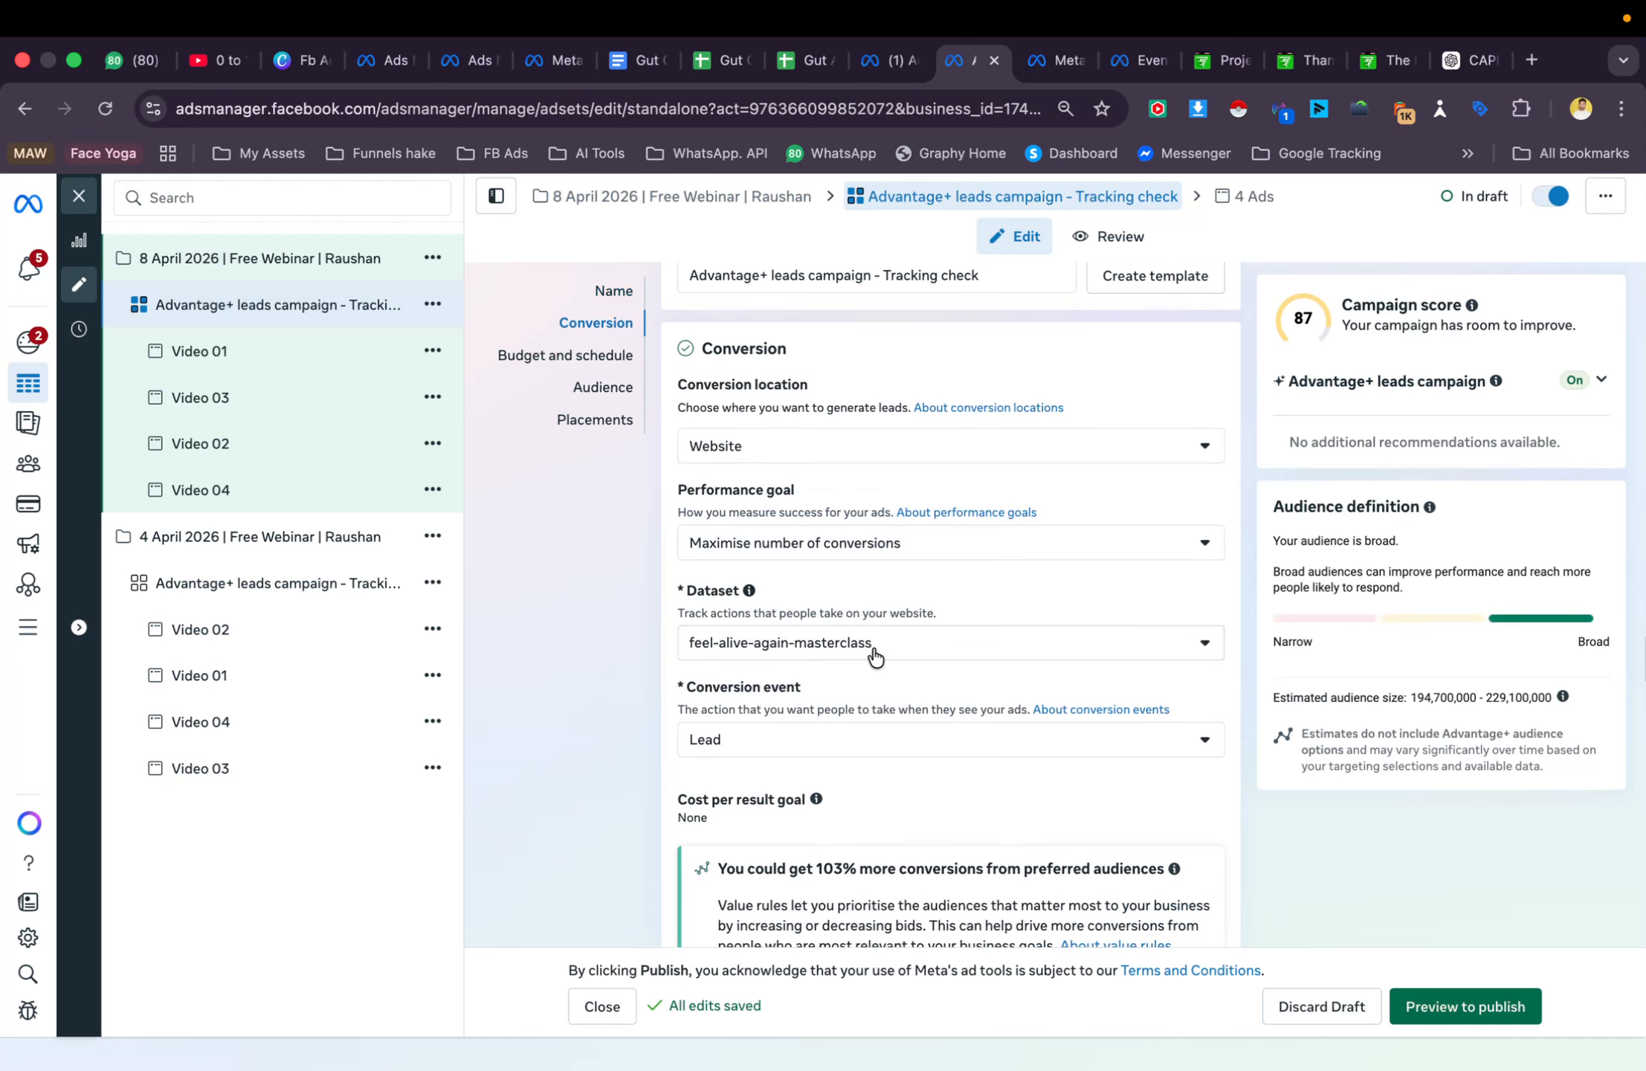
{"action": "left_click", "coordinate": [902, 654]}
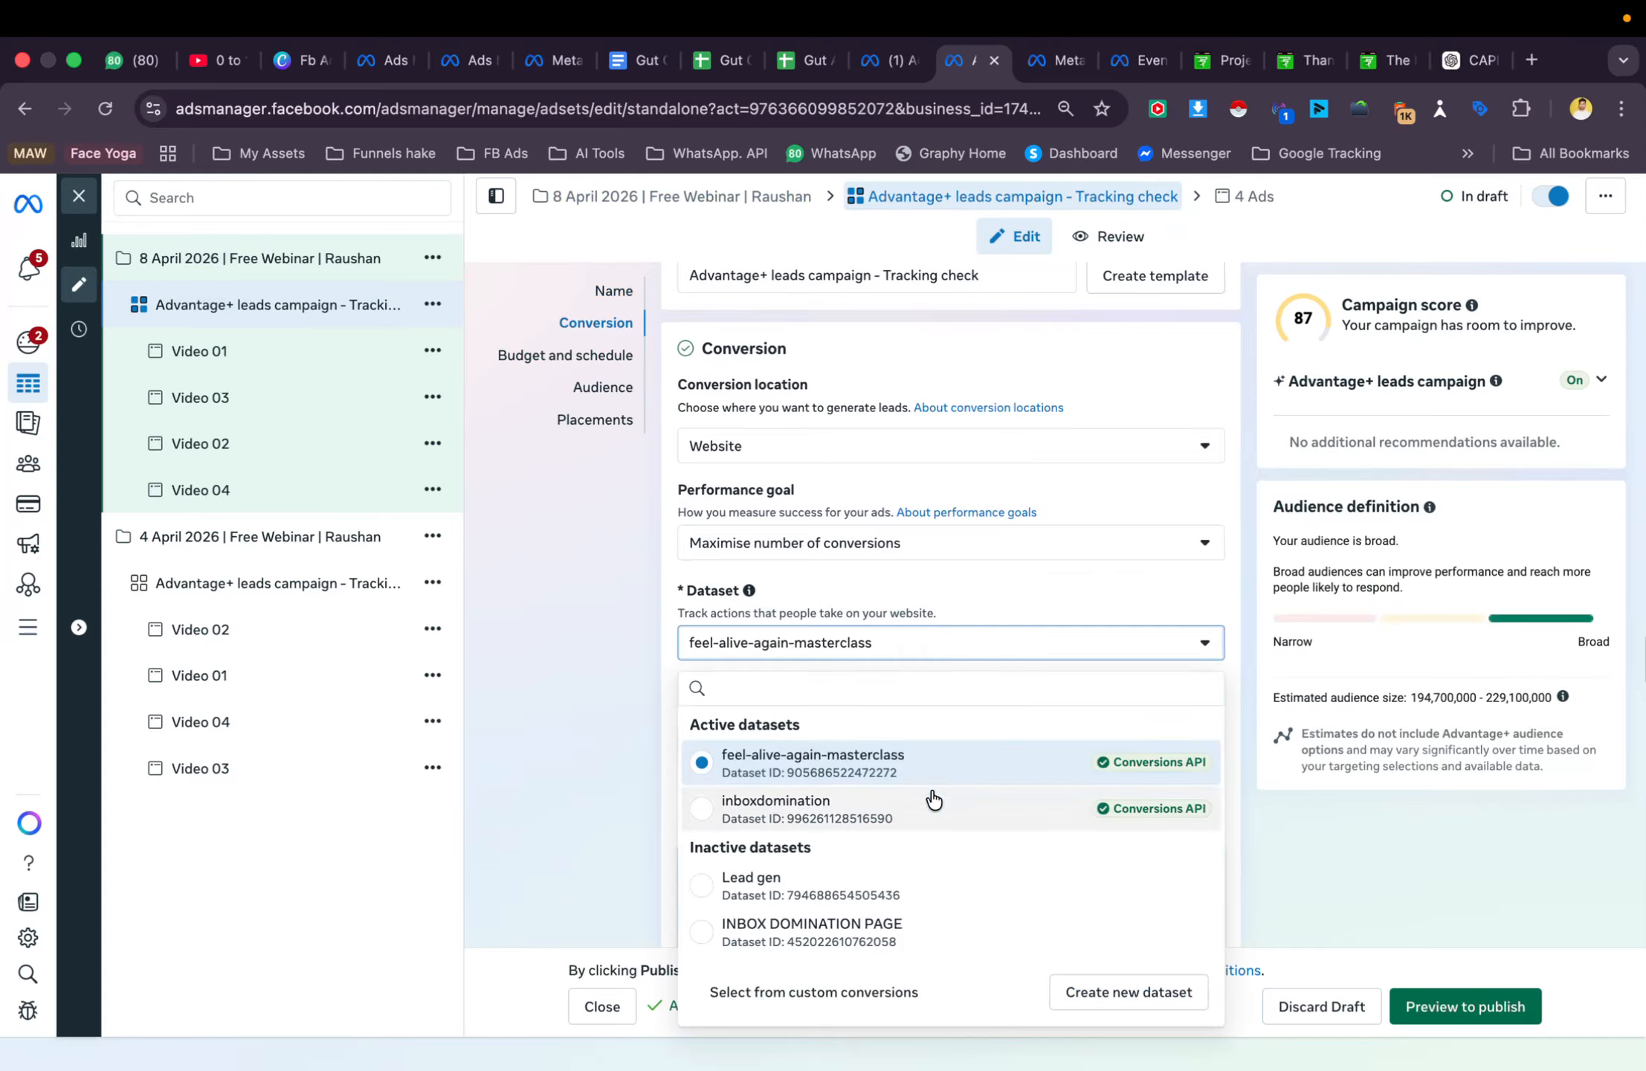
{"action": "left_click", "coordinate": [874, 752]}
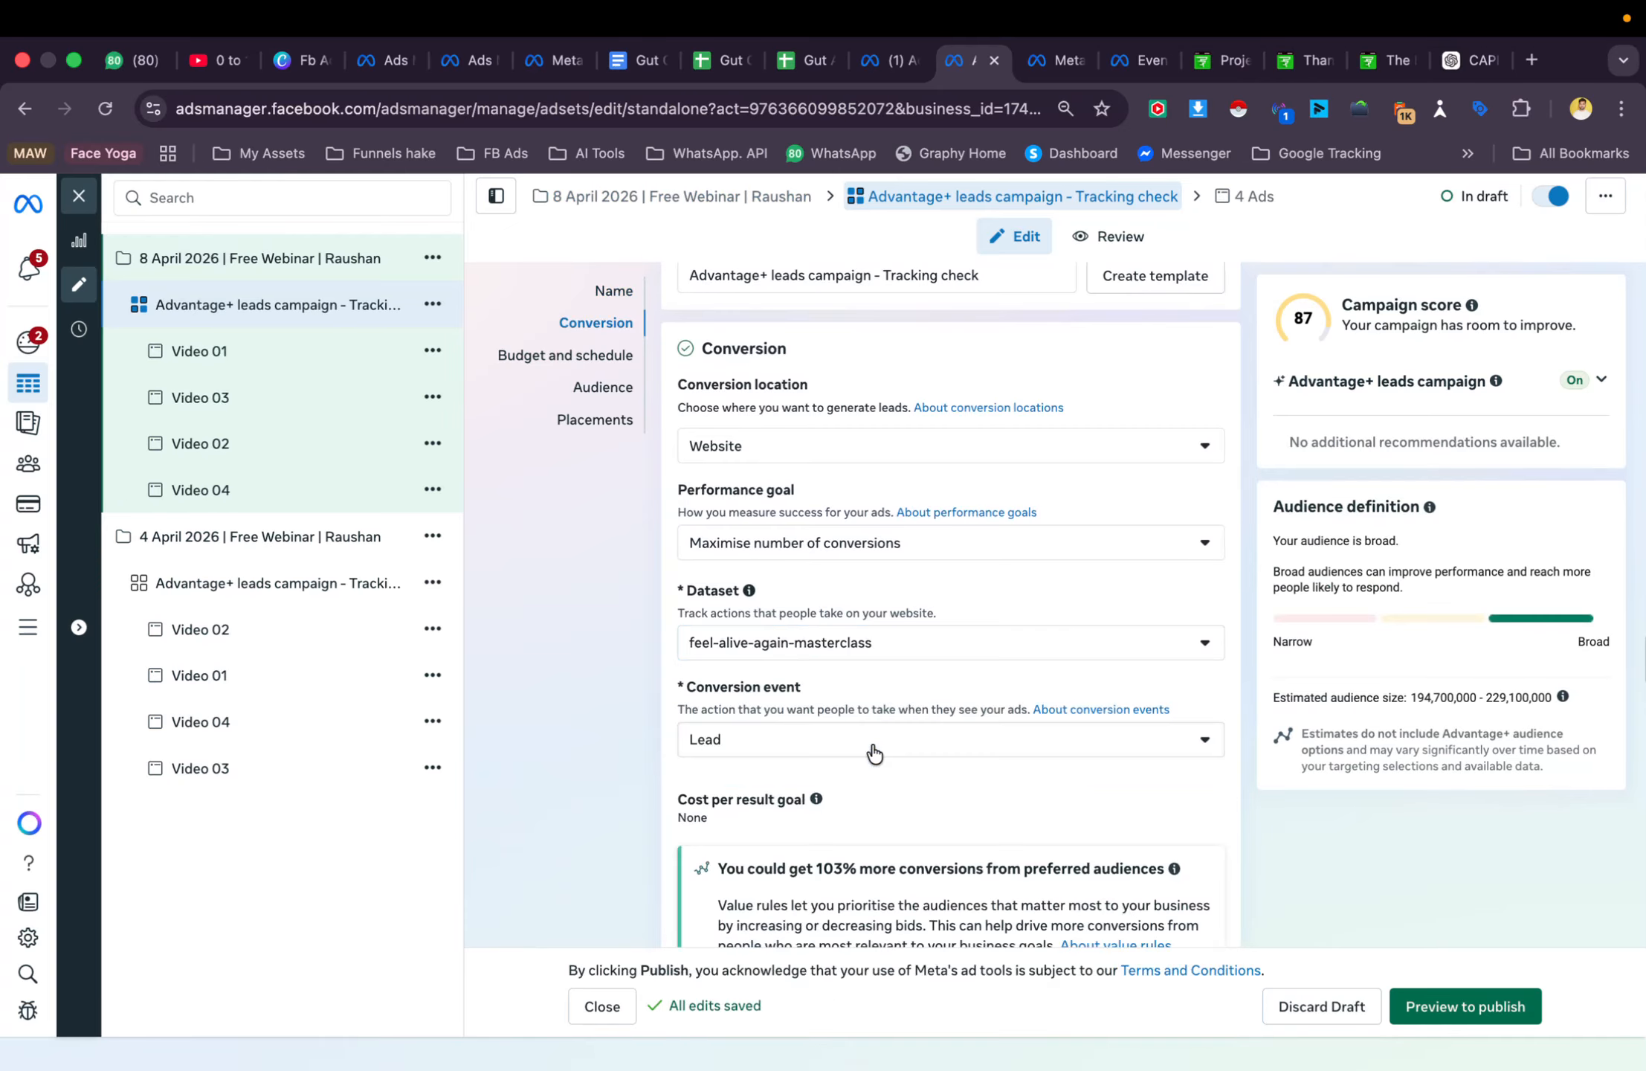
Look through the ad set's conversion events for the thank-you page custom conversion and close the list
{"action": "left_click", "coordinate": [921, 741]}
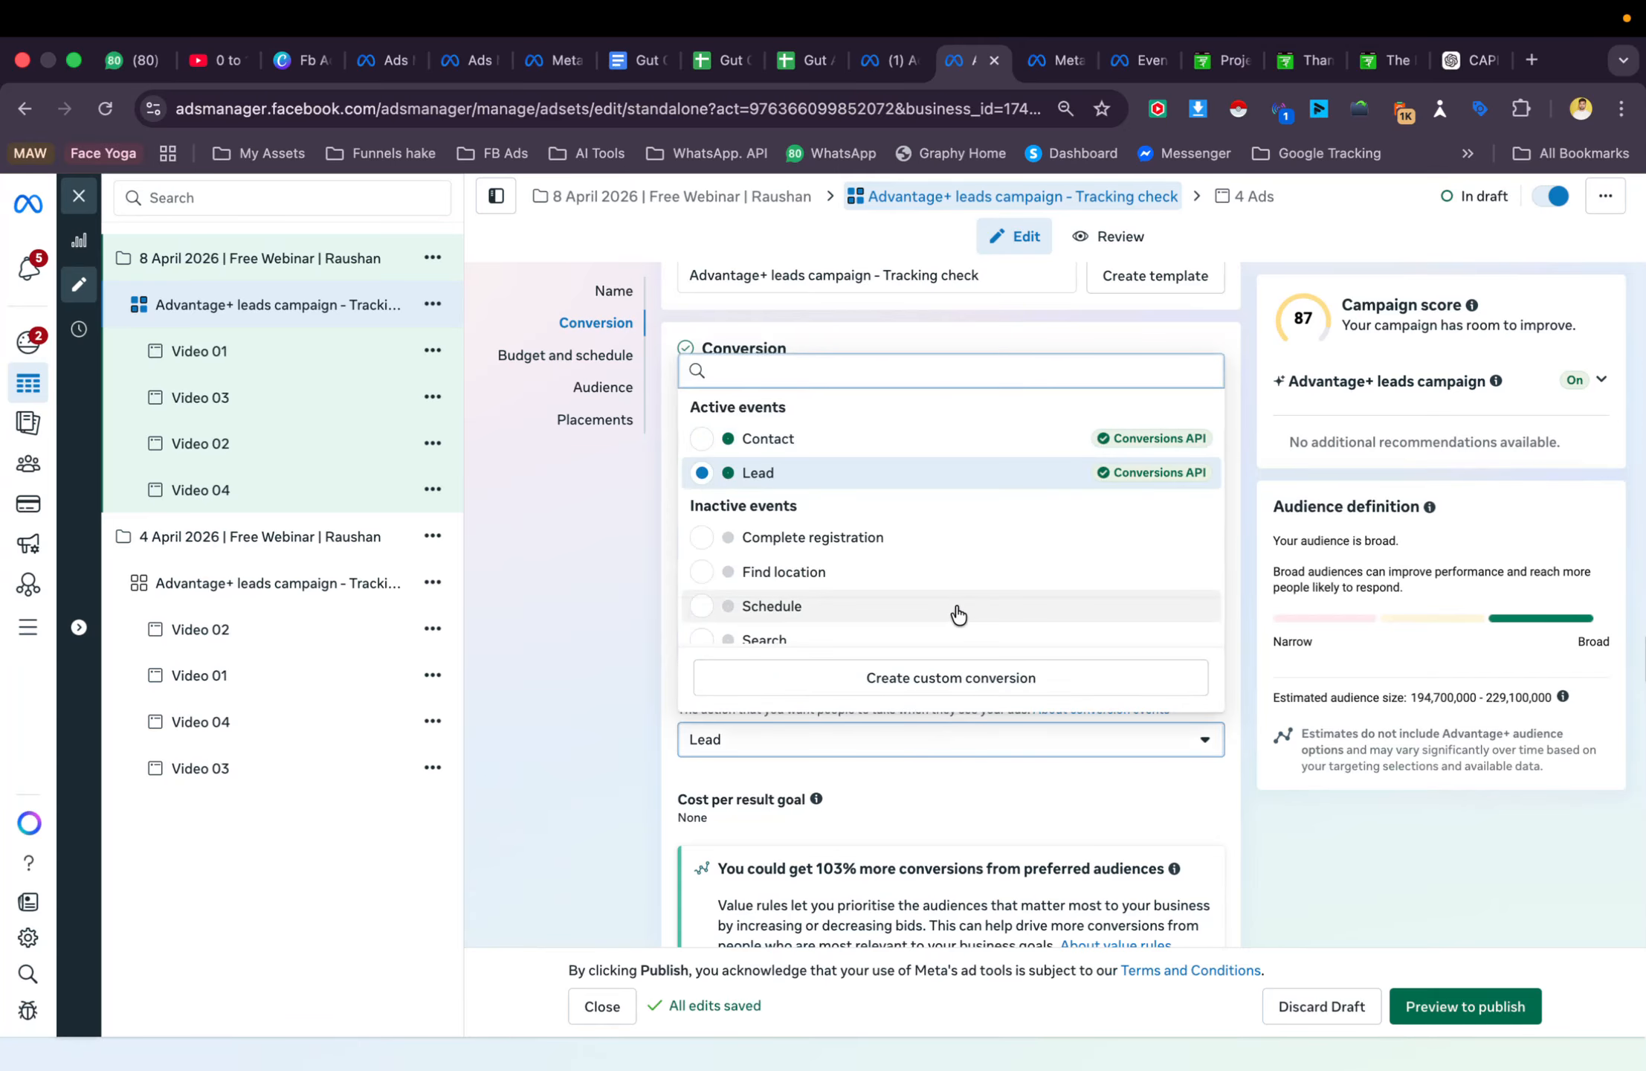
{"action": "scroll", "coordinate": [969, 537], "scroll_direction": "down", "scroll_amount": 8}
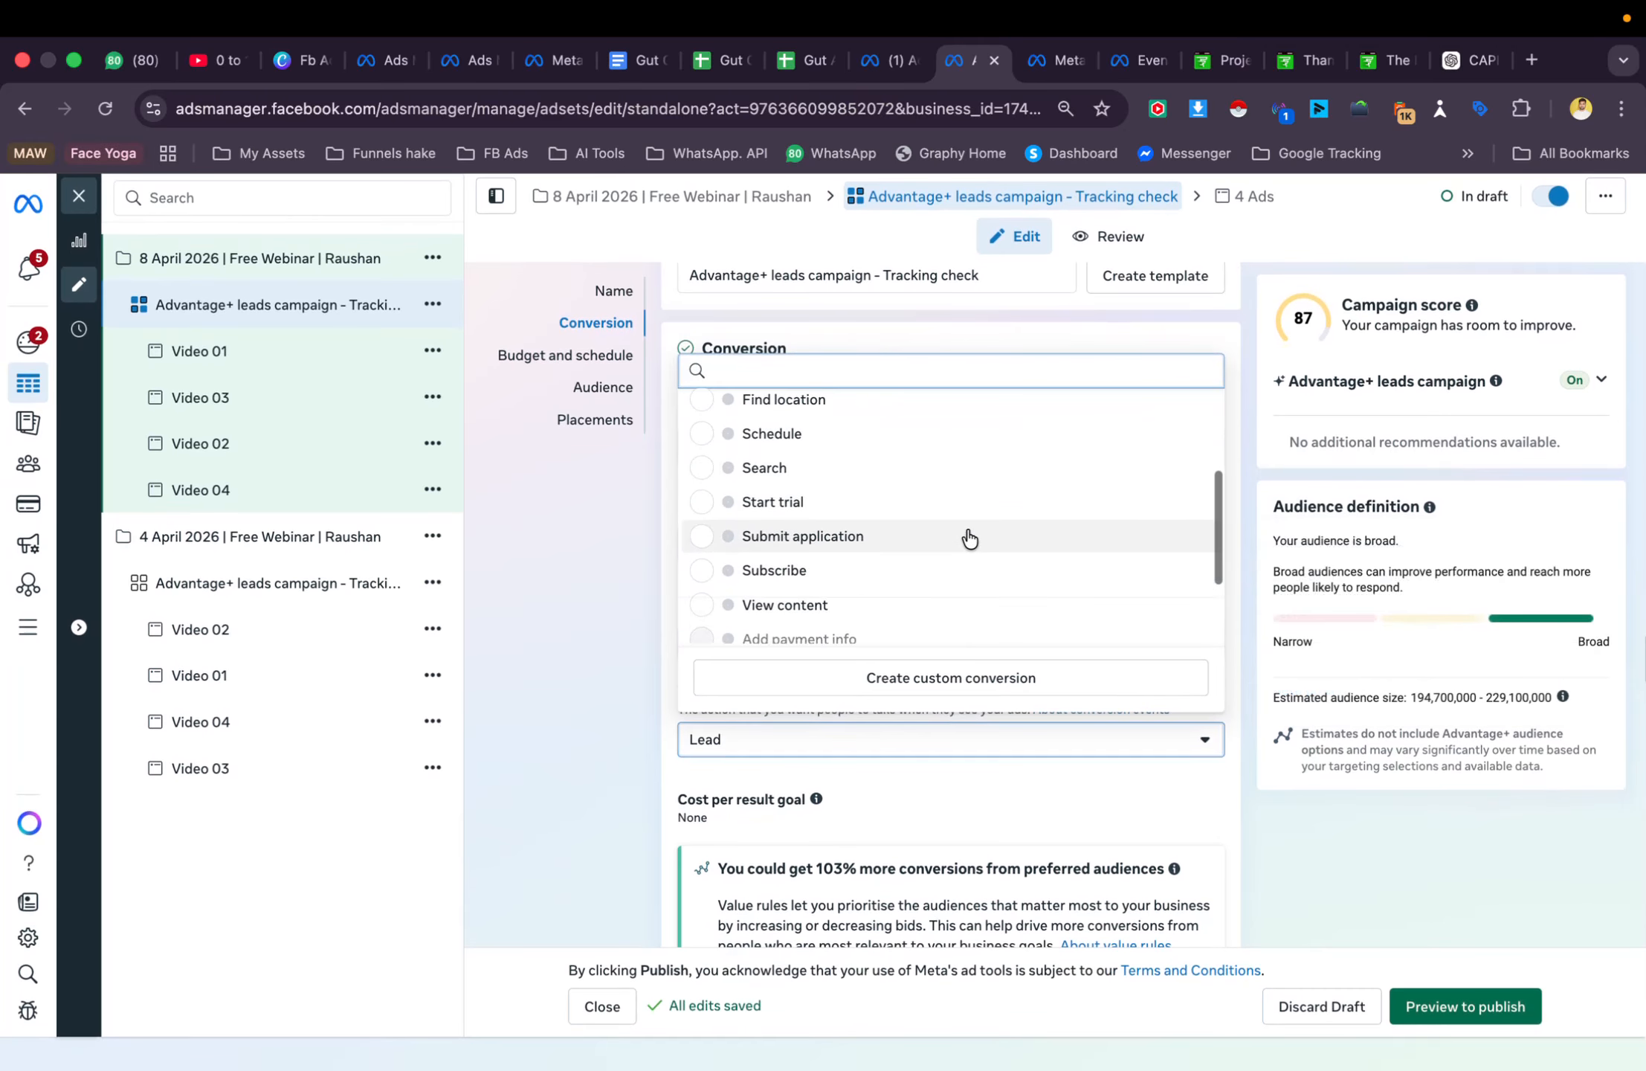
{"action": "scroll", "coordinate": [966, 532], "scroll_direction": "up", "scroll_amount": 10}
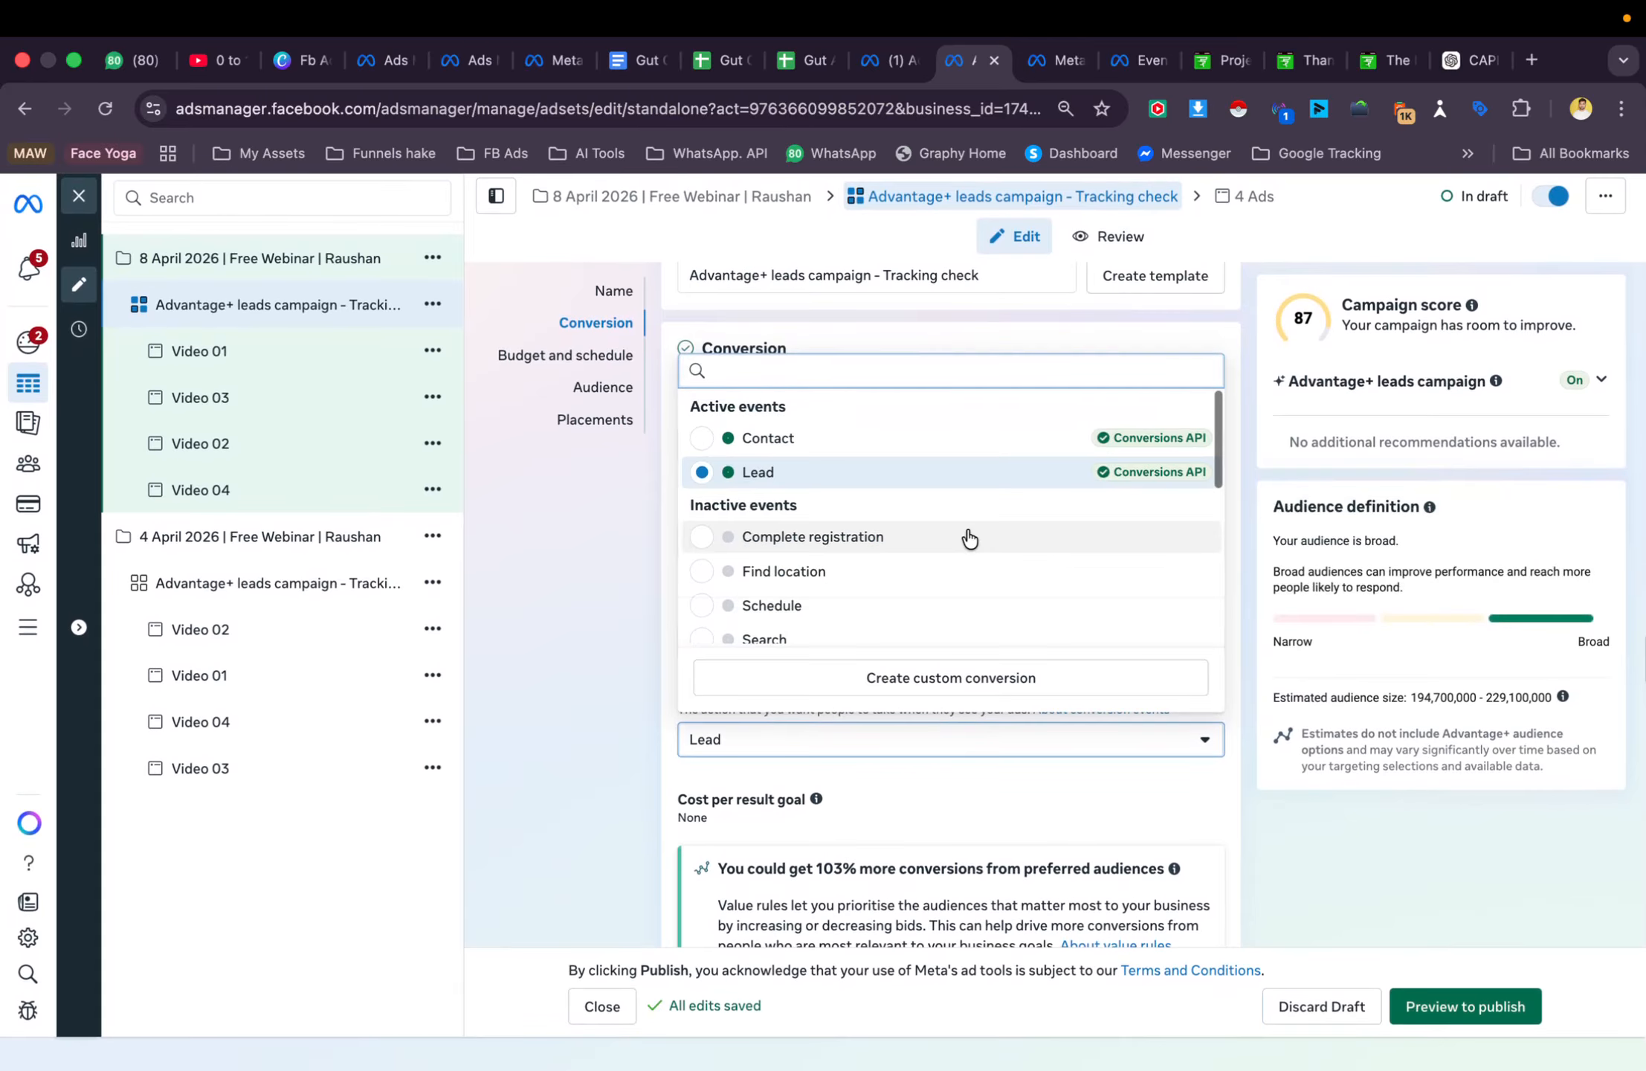
{"action": "scroll", "coordinate": [969, 537], "scroll_direction": "down", "scroll_amount": 5}
{"action": "scroll", "coordinate": [968, 537], "scroll_direction": "down", "scroll_amount": 3}
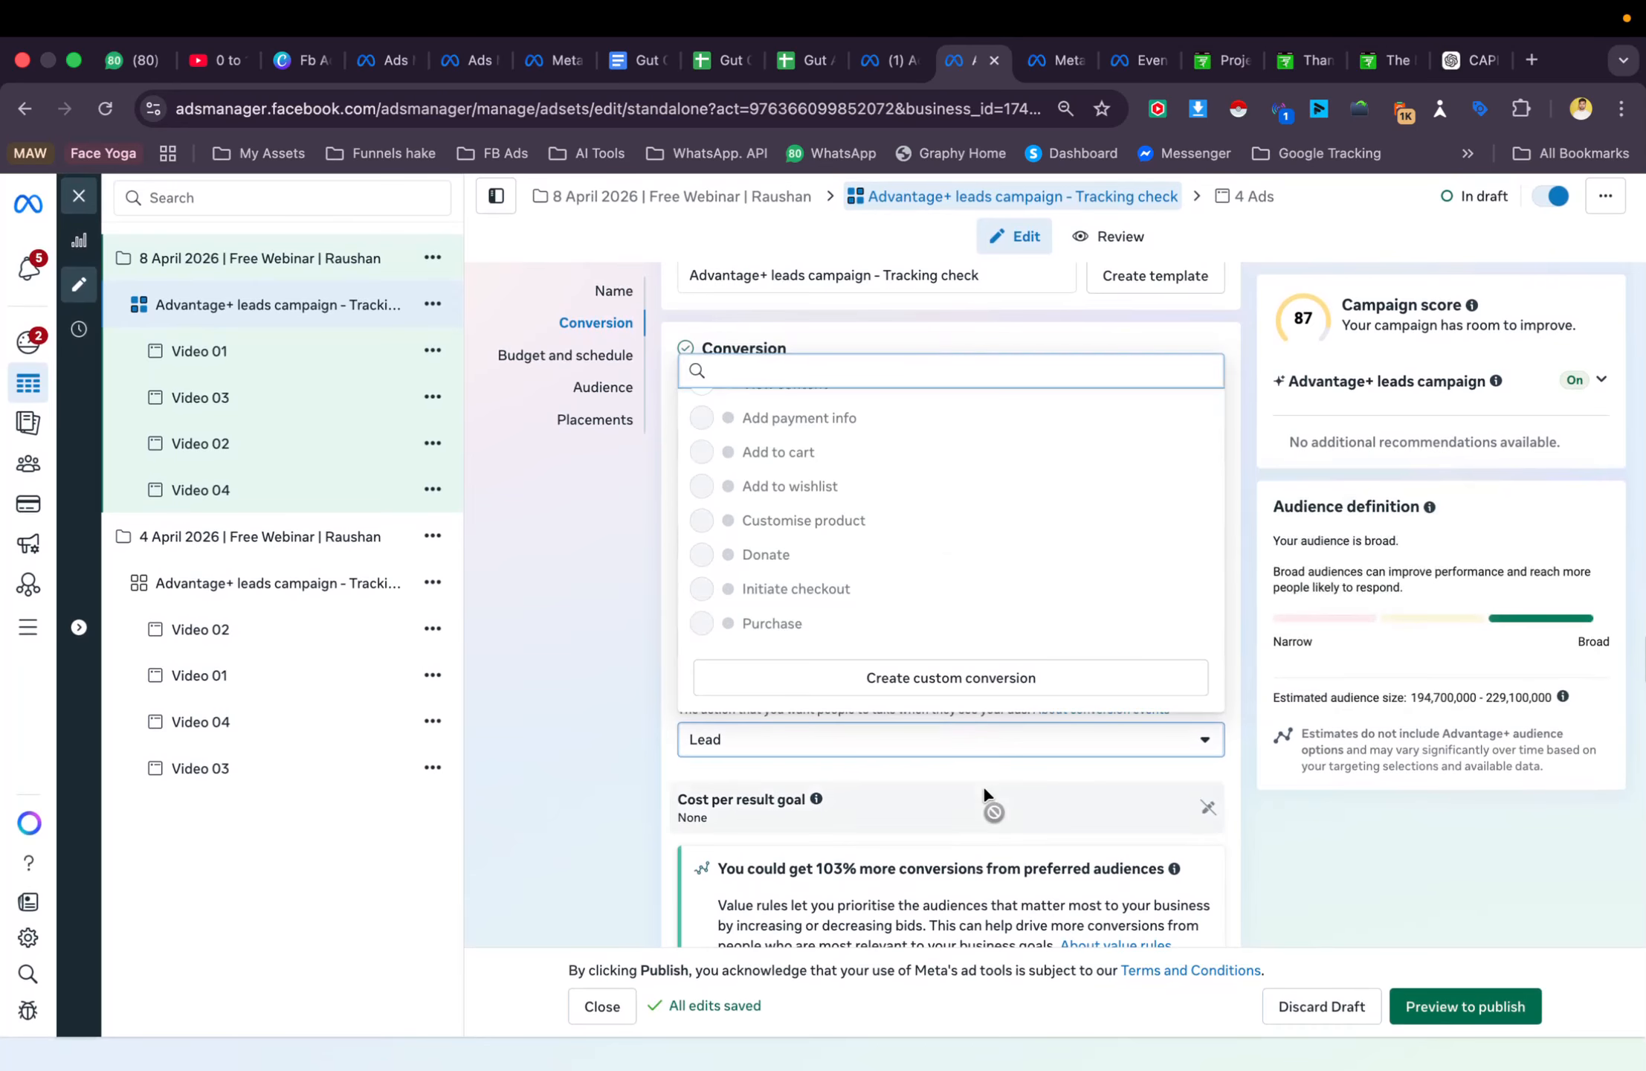
{"action": "left_click", "coordinate": [984, 790]}
{"action": "left_click", "coordinate": [952, 639]}
{"action": "left_click", "coordinate": [950, 640]}
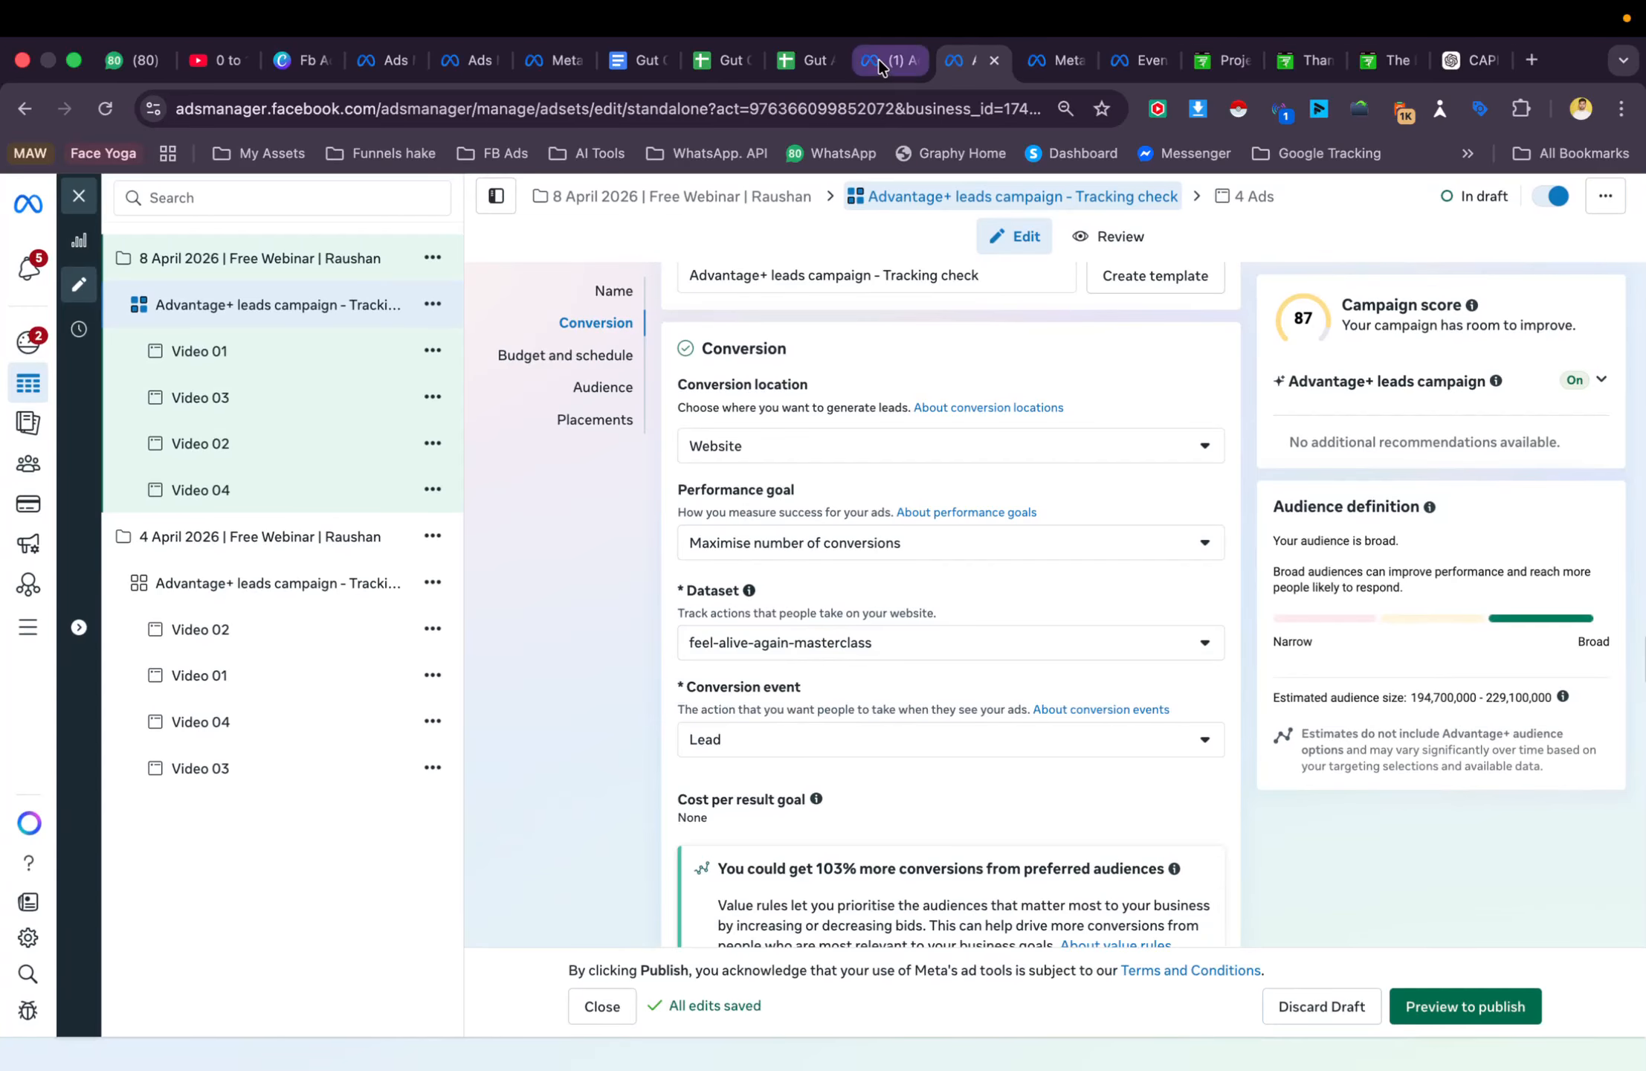
Switch to the business settings and open the Thank you page FREE Workshop entry under custom conversions
{"action": "left_click", "coordinate": [1060, 59]}
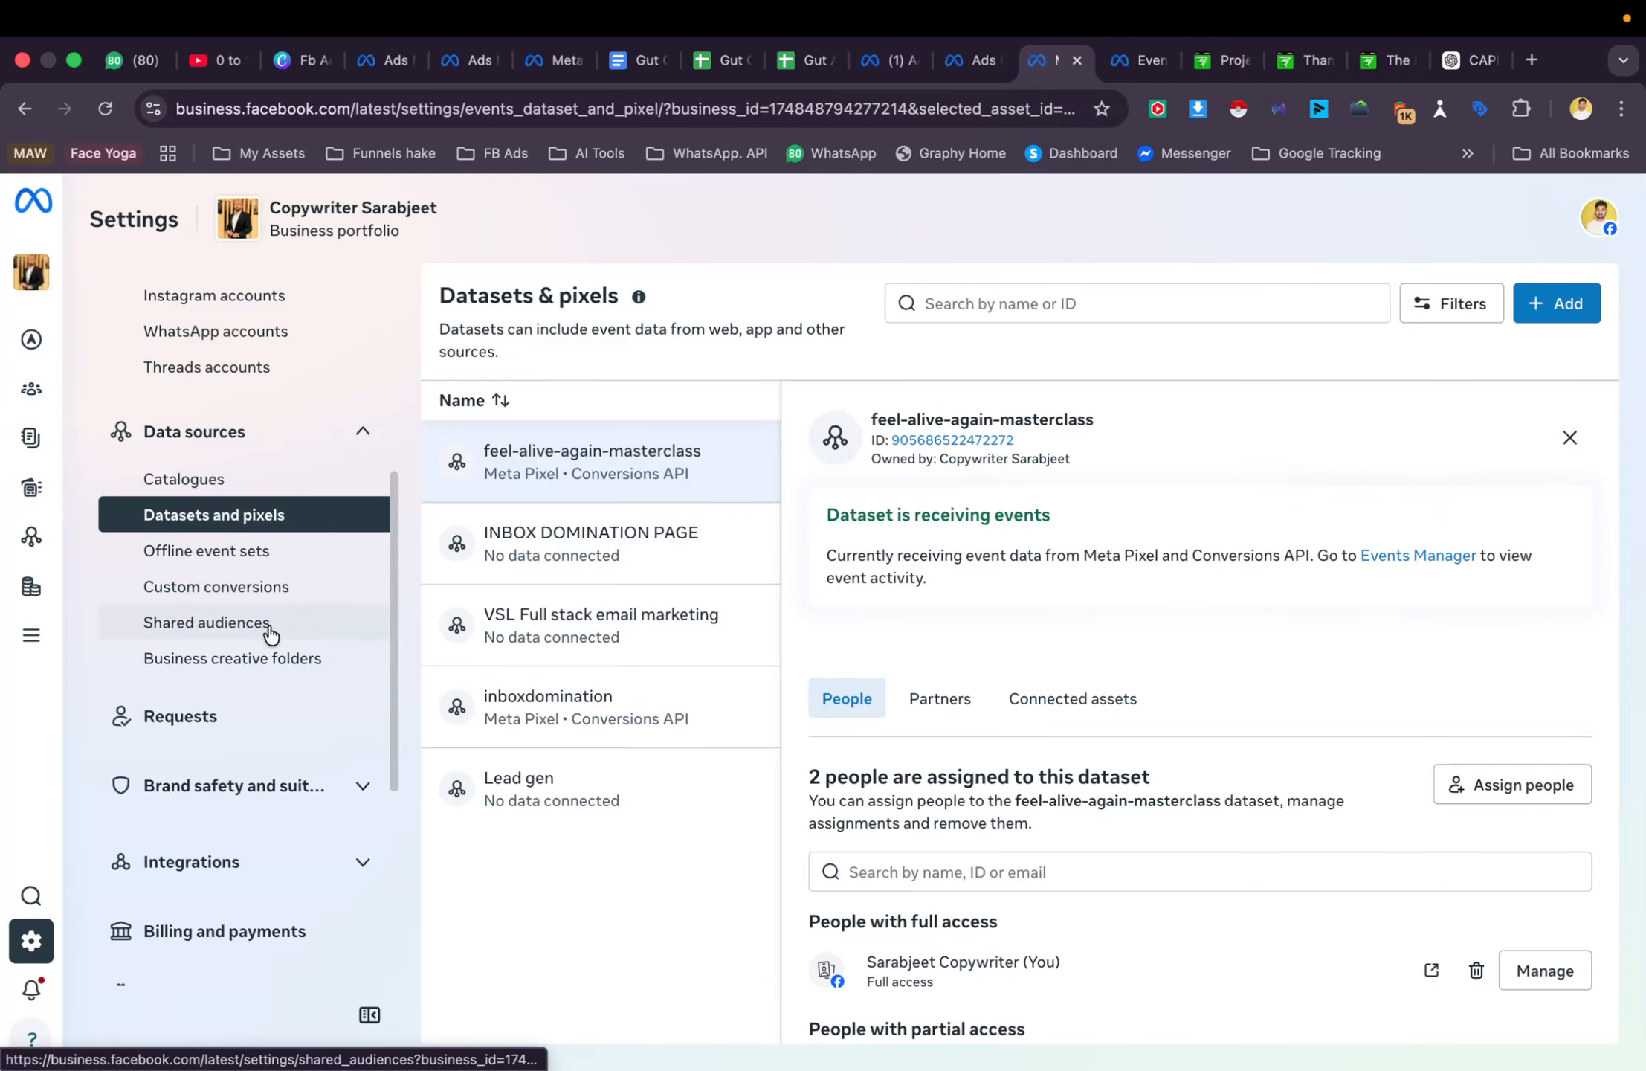
{"action": "left_click", "coordinate": [248, 590]}
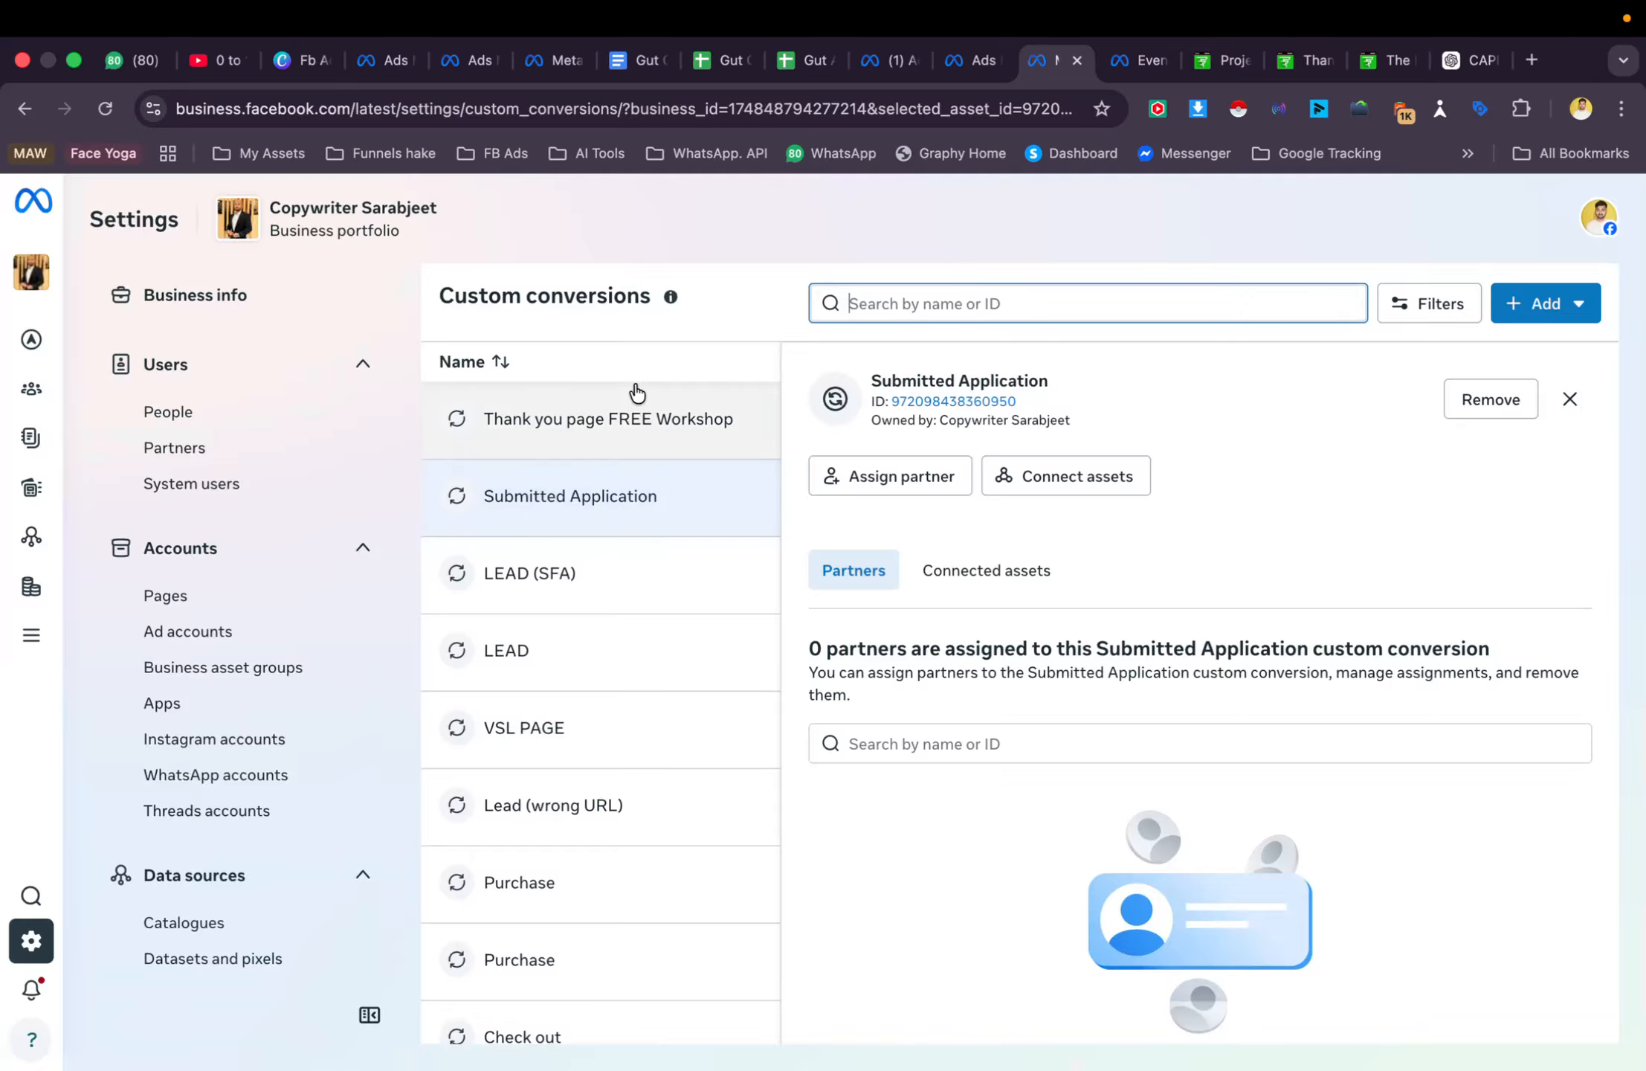
{"action": "left_click", "coordinate": [632, 412]}
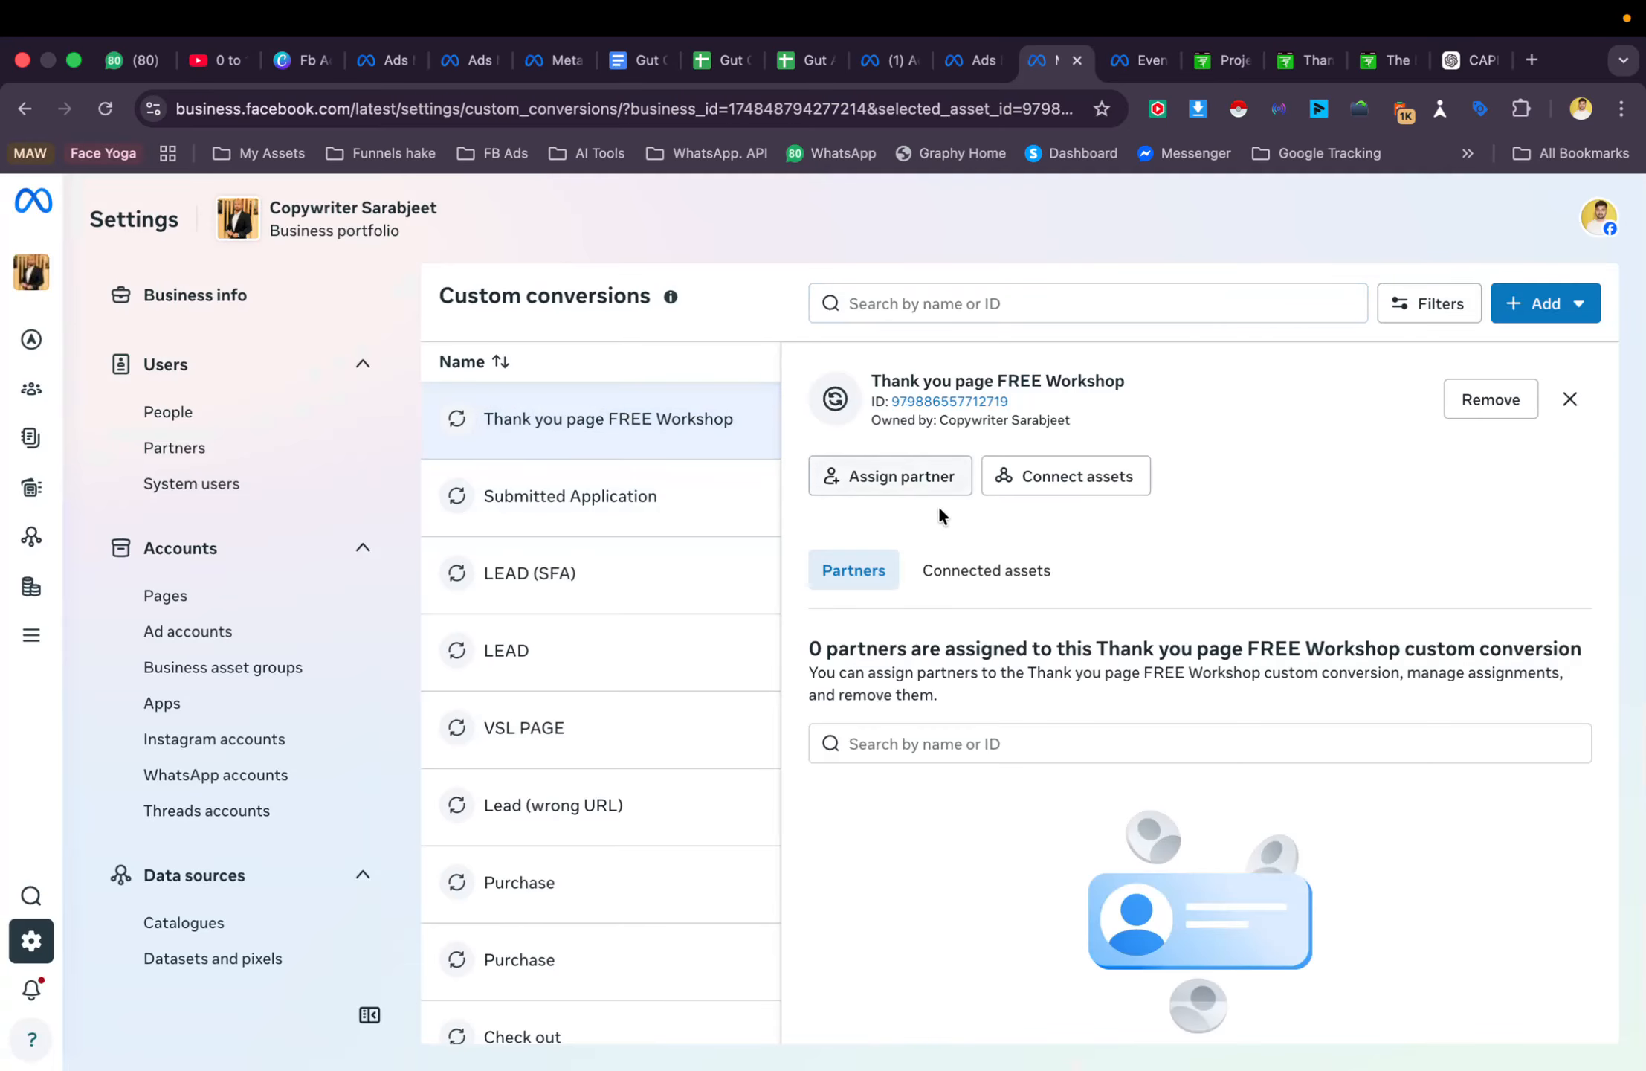
{"action": "scroll", "coordinate": [1155, 593], "scroll_direction": "down", "scroll_amount": 3}
{"action": "scroll", "coordinate": [1154, 593], "scroll_direction": "up", "scroll_amount": 3}
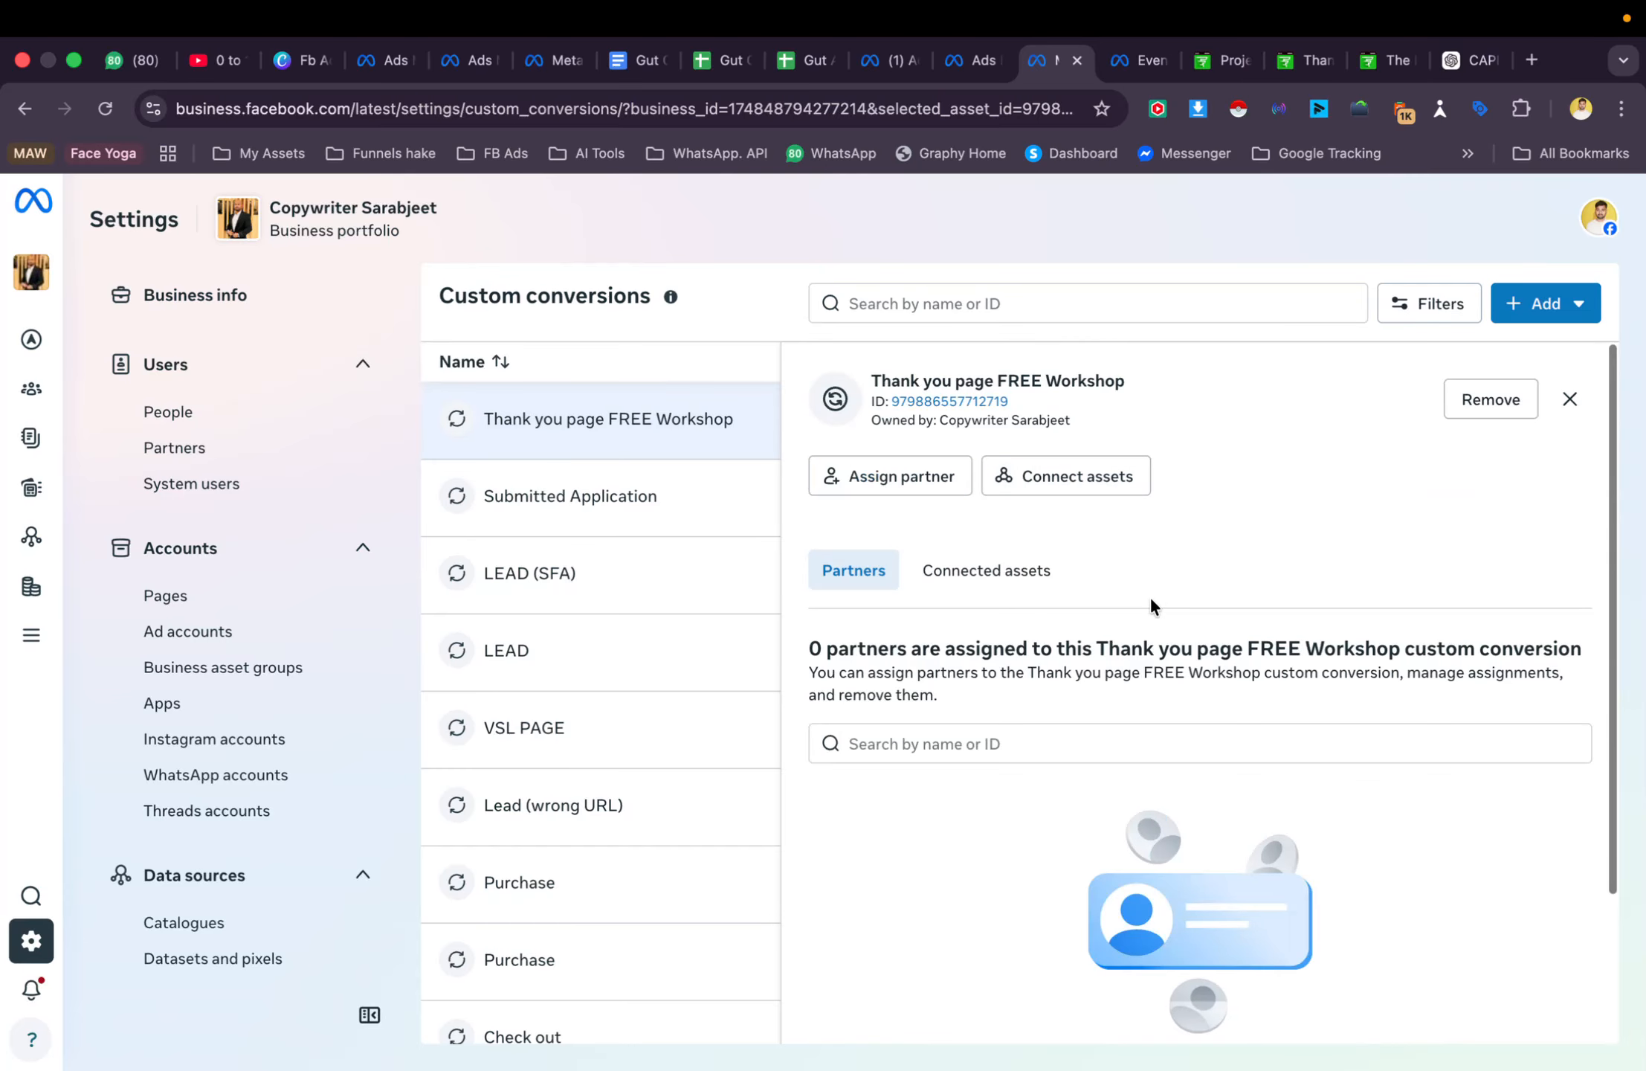
Connect the Marketing Messiah ad account to the Thank you page FREE Workshop custom conversion and start the requested account verification
{"action": "left_click", "coordinate": [1084, 490]}
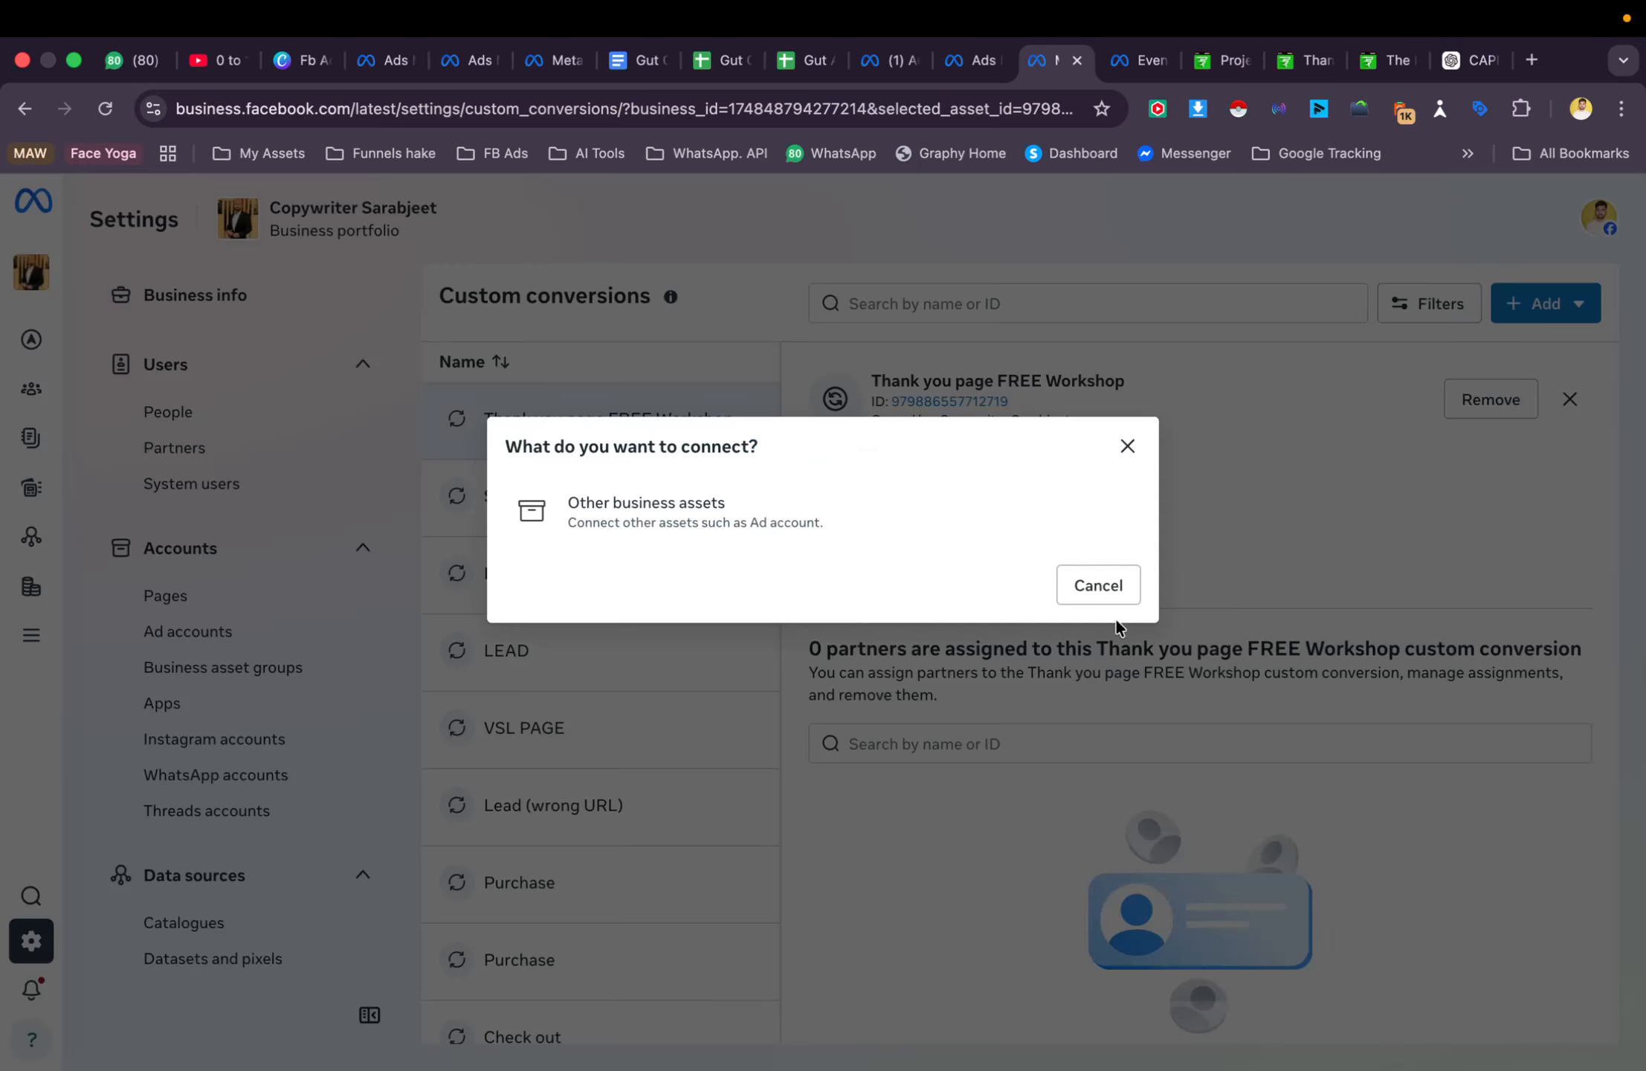
{"action": "left_click", "coordinate": [784, 525]}
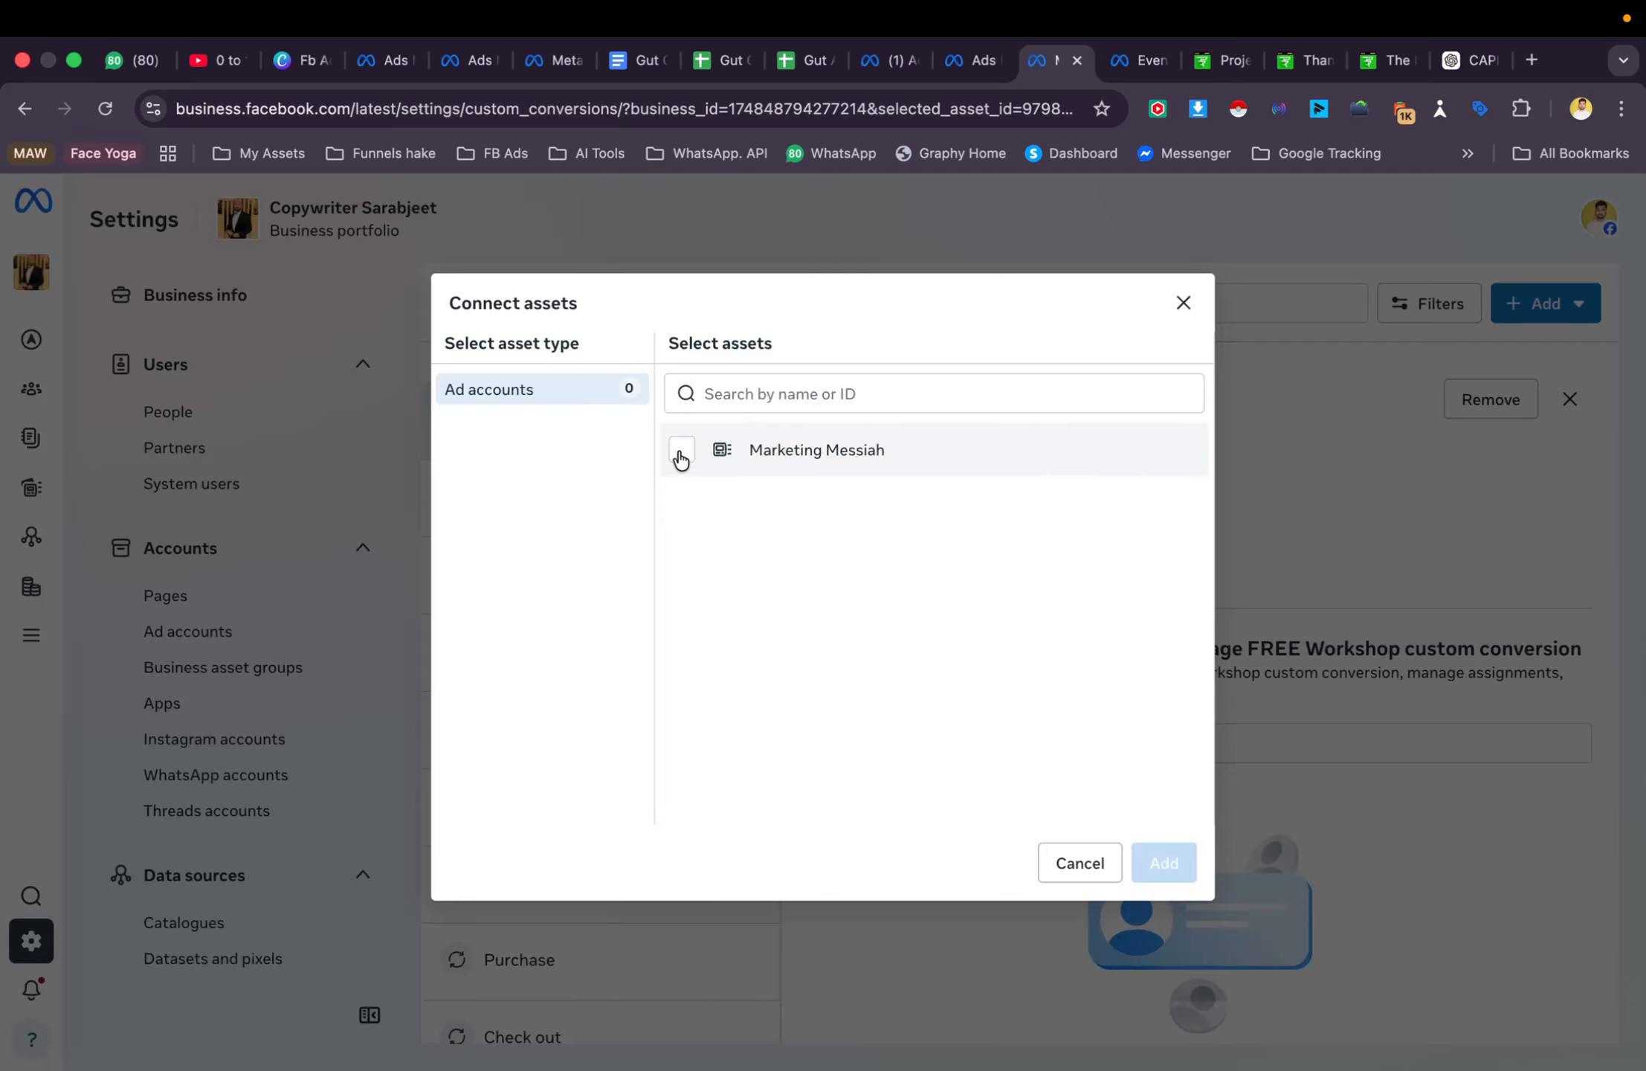
{"action": "left_click", "coordinate": [681, 452]}
{"action": "left_click", "coordinate": [1152, 861]}
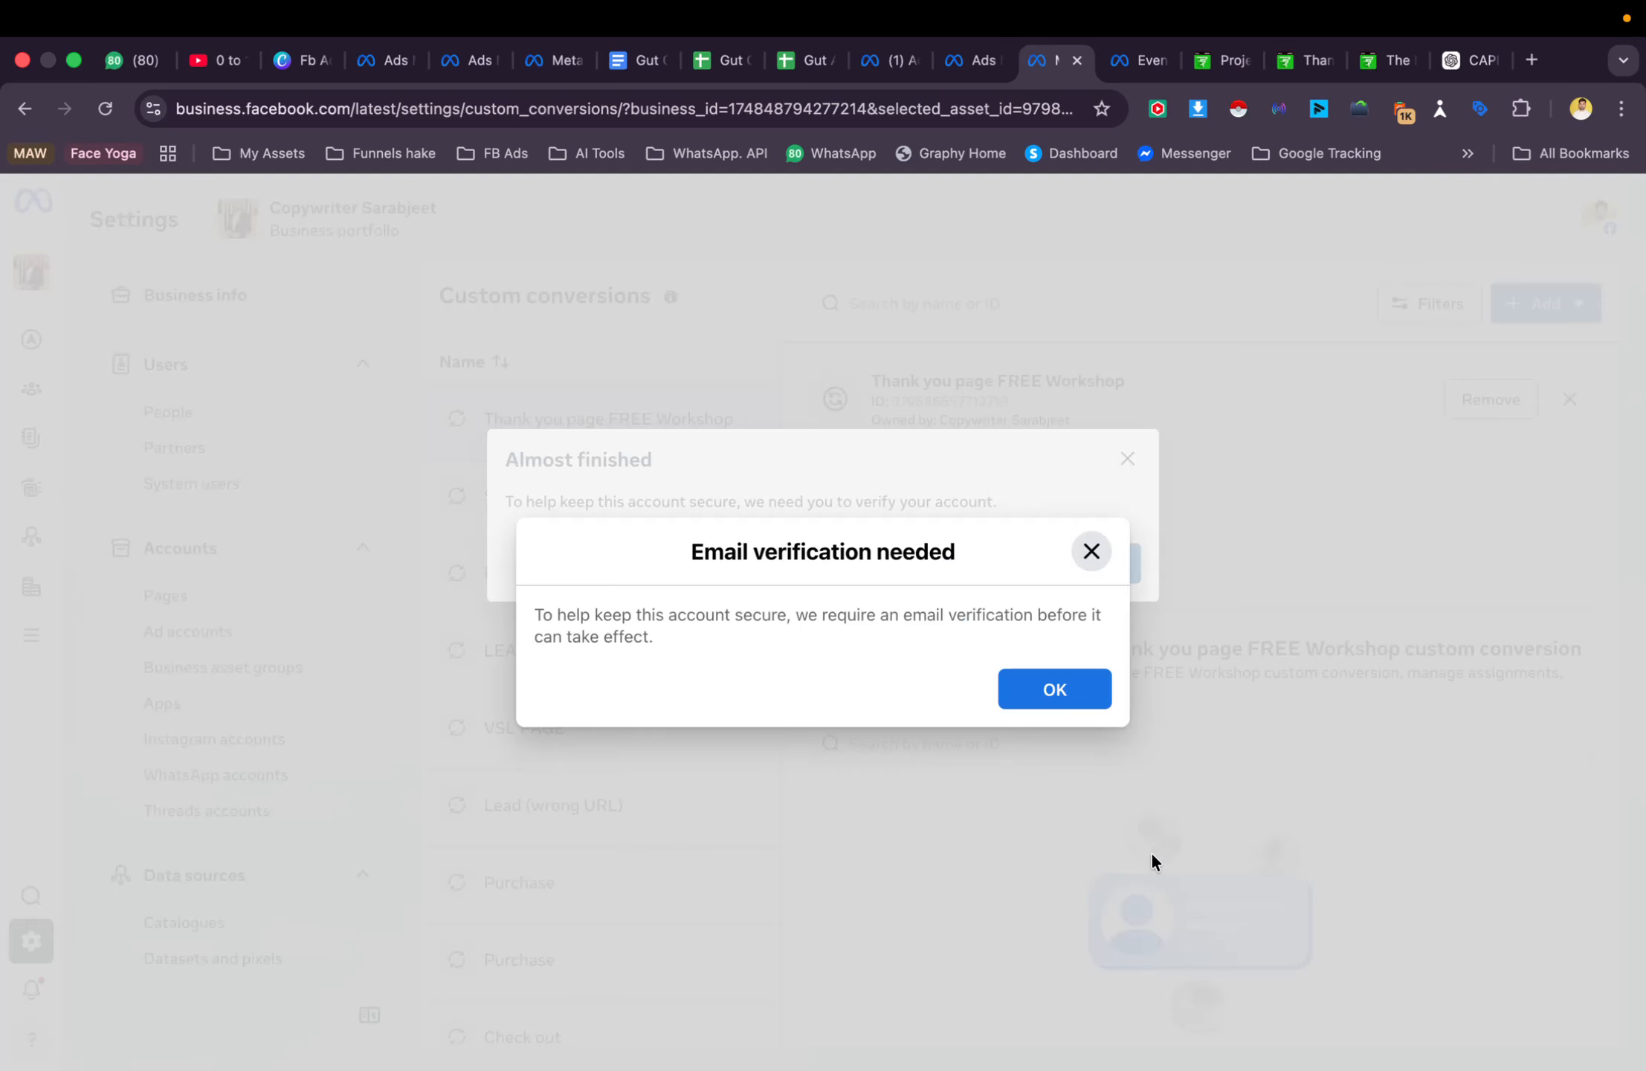
{"action": "left_click", "coordinate": [1053, 690]}
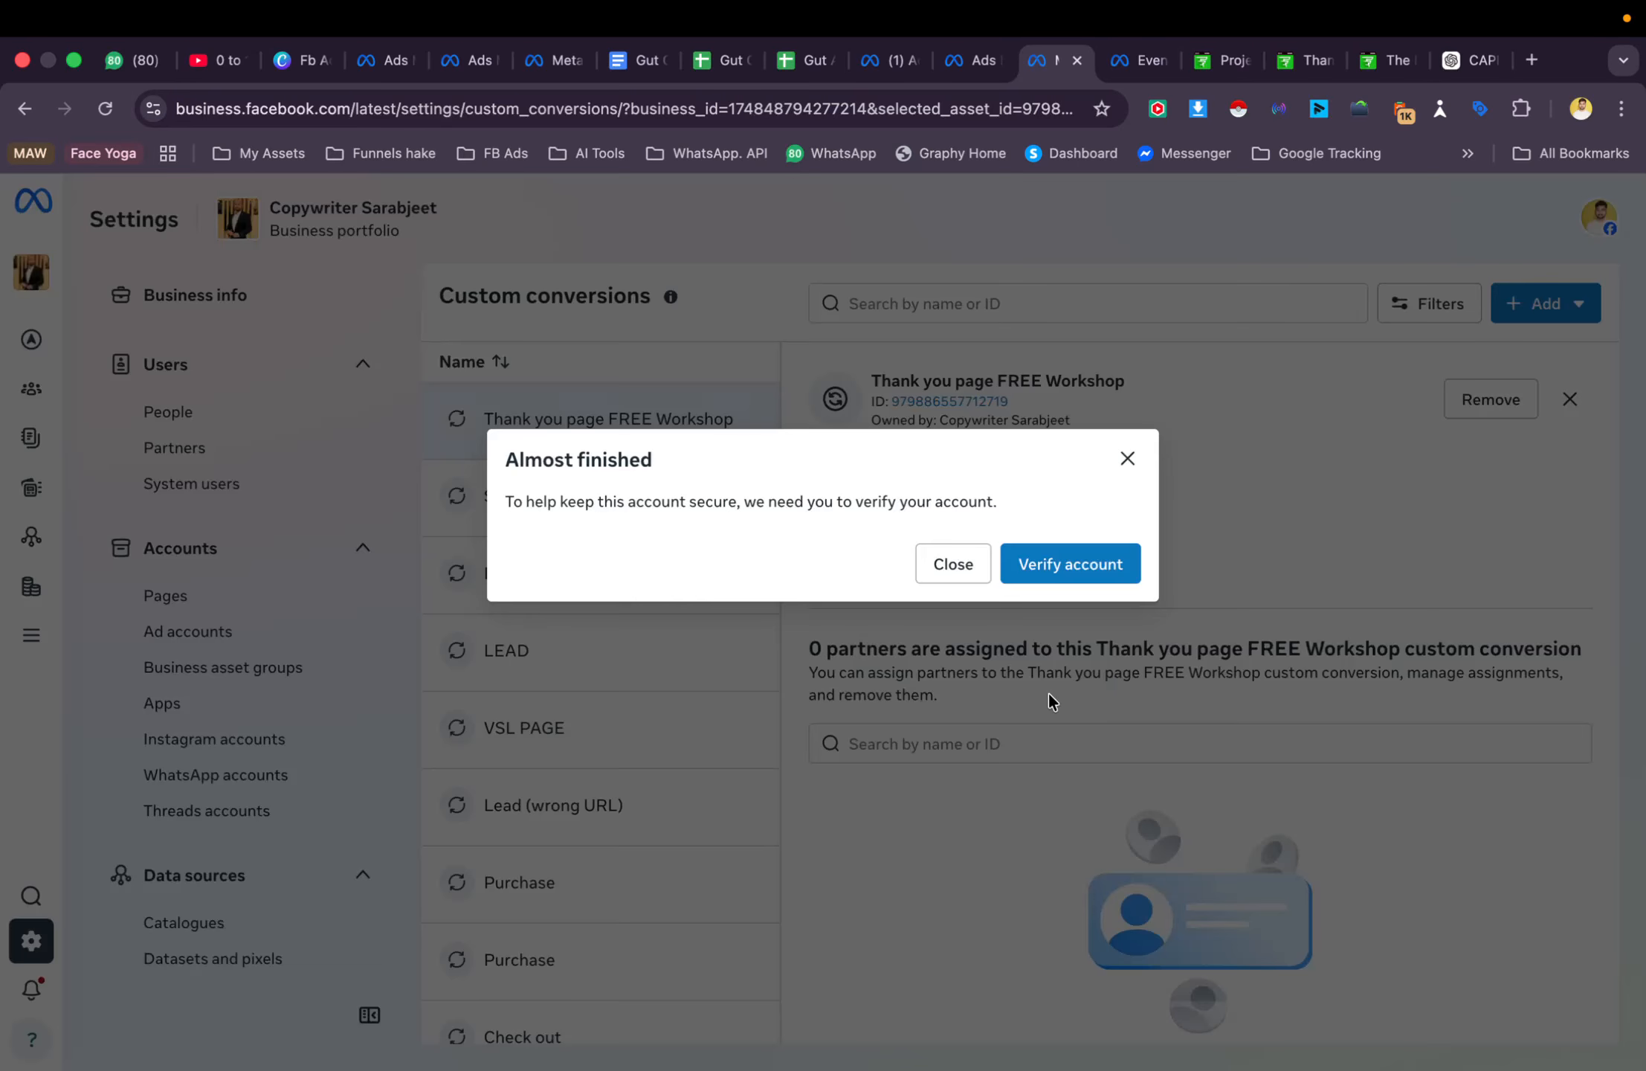
{"action": "left_click", "coordinate": [1071, 566]}
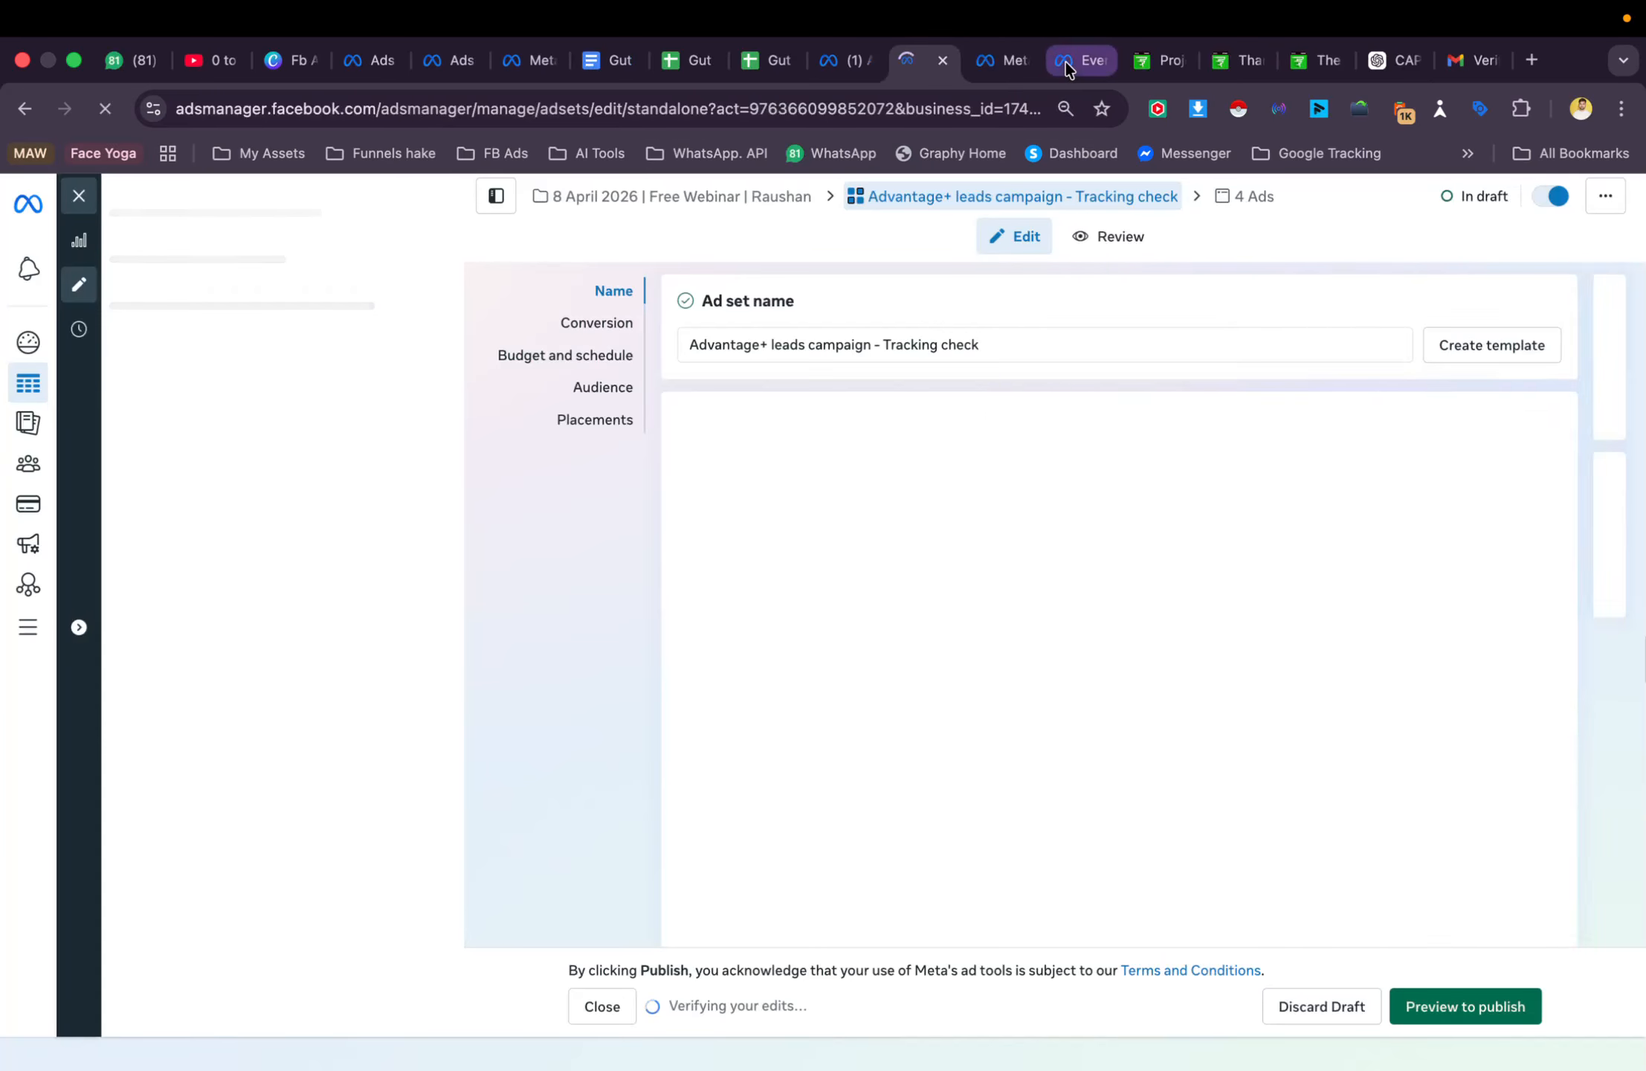
Reload the custom conversions list in Events Manager and expand the Thank you page FREE Workshop details
{"action": "left_click", "coordinate": [1064, 60]}
{"action": "key", "text": "super+r"}
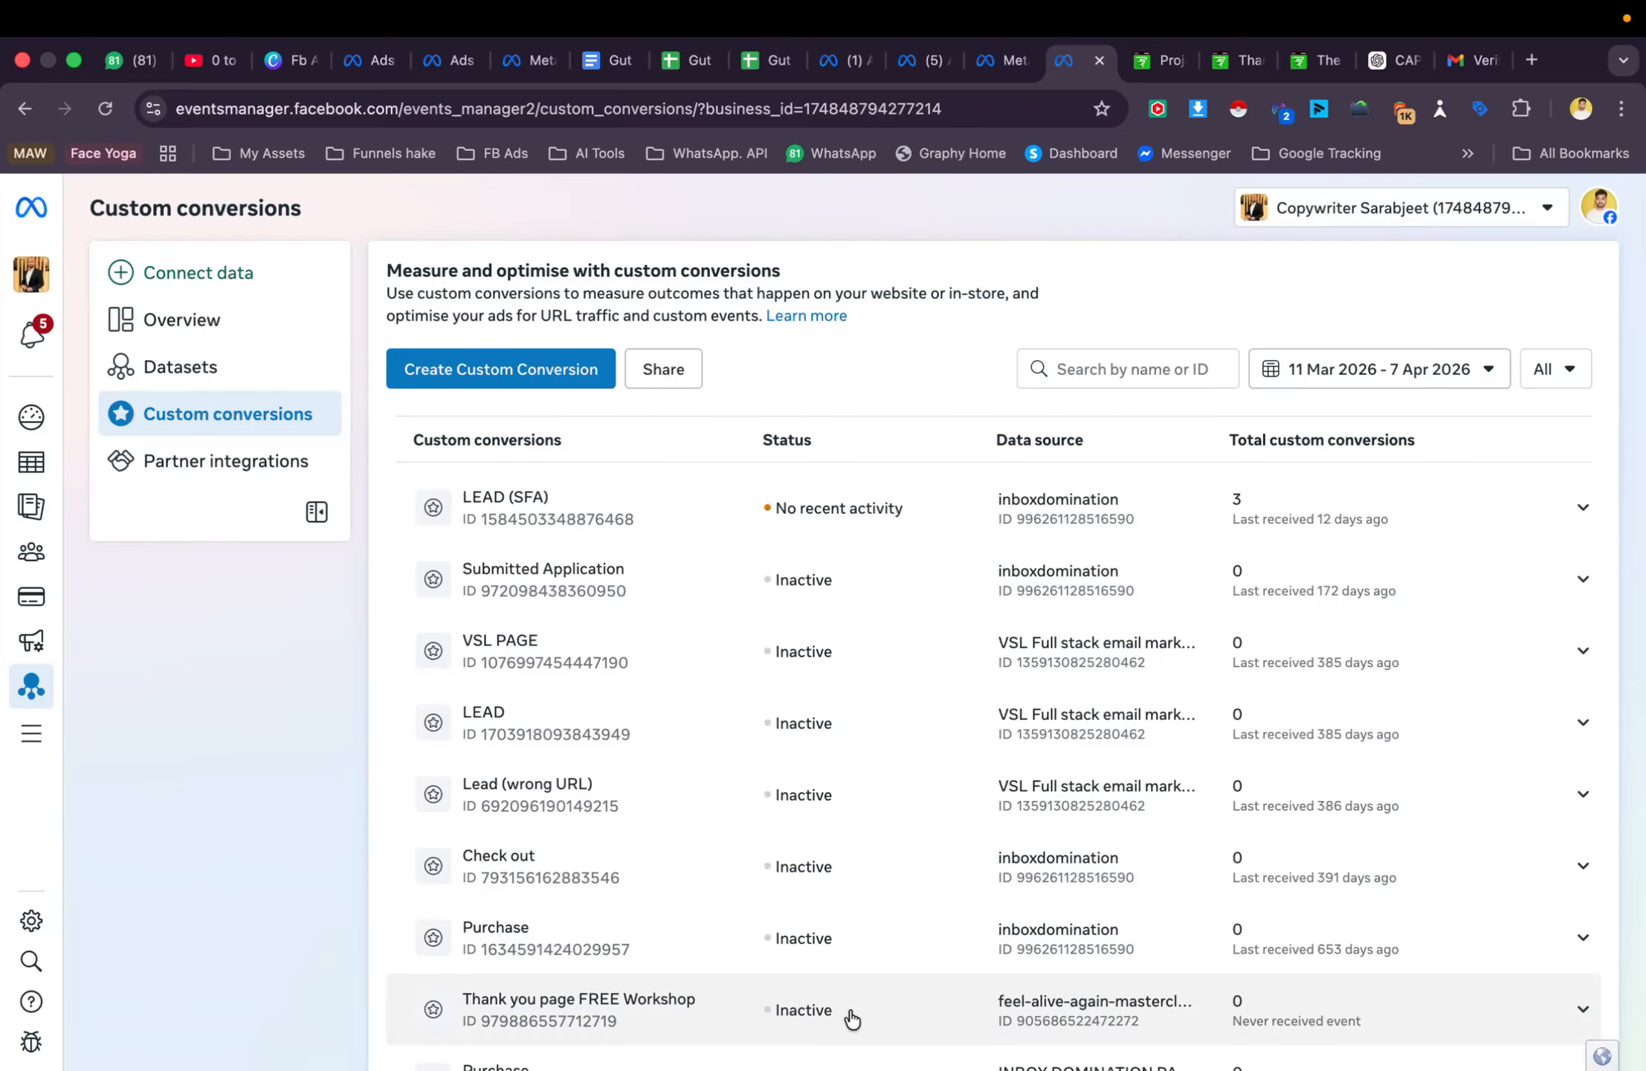
{"action": "left_click", "coordinate": [1499, 1014]}
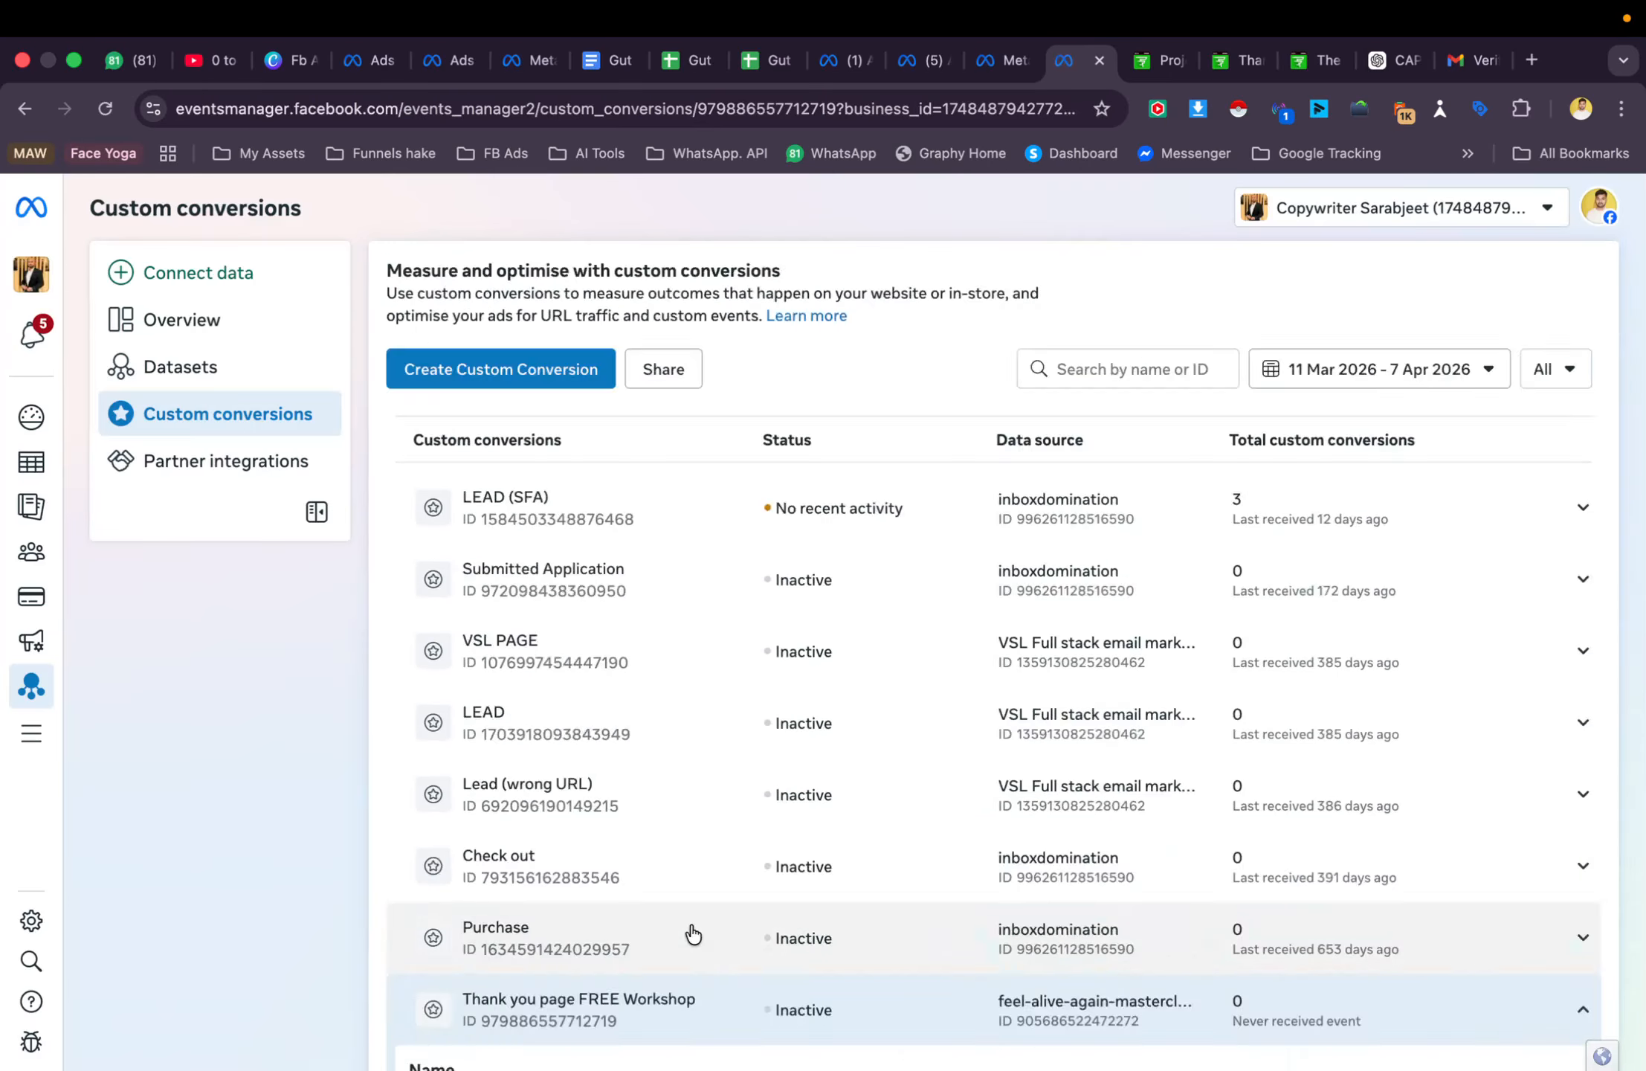
Set the duplicated ad set's conversion event to Thank you page FREE Workshop and dismiss the inactive-conversion notice
{"action": "scroll", "coordinate": [689, 933], "scroll_direction": "down", "scroll_amount": 5}
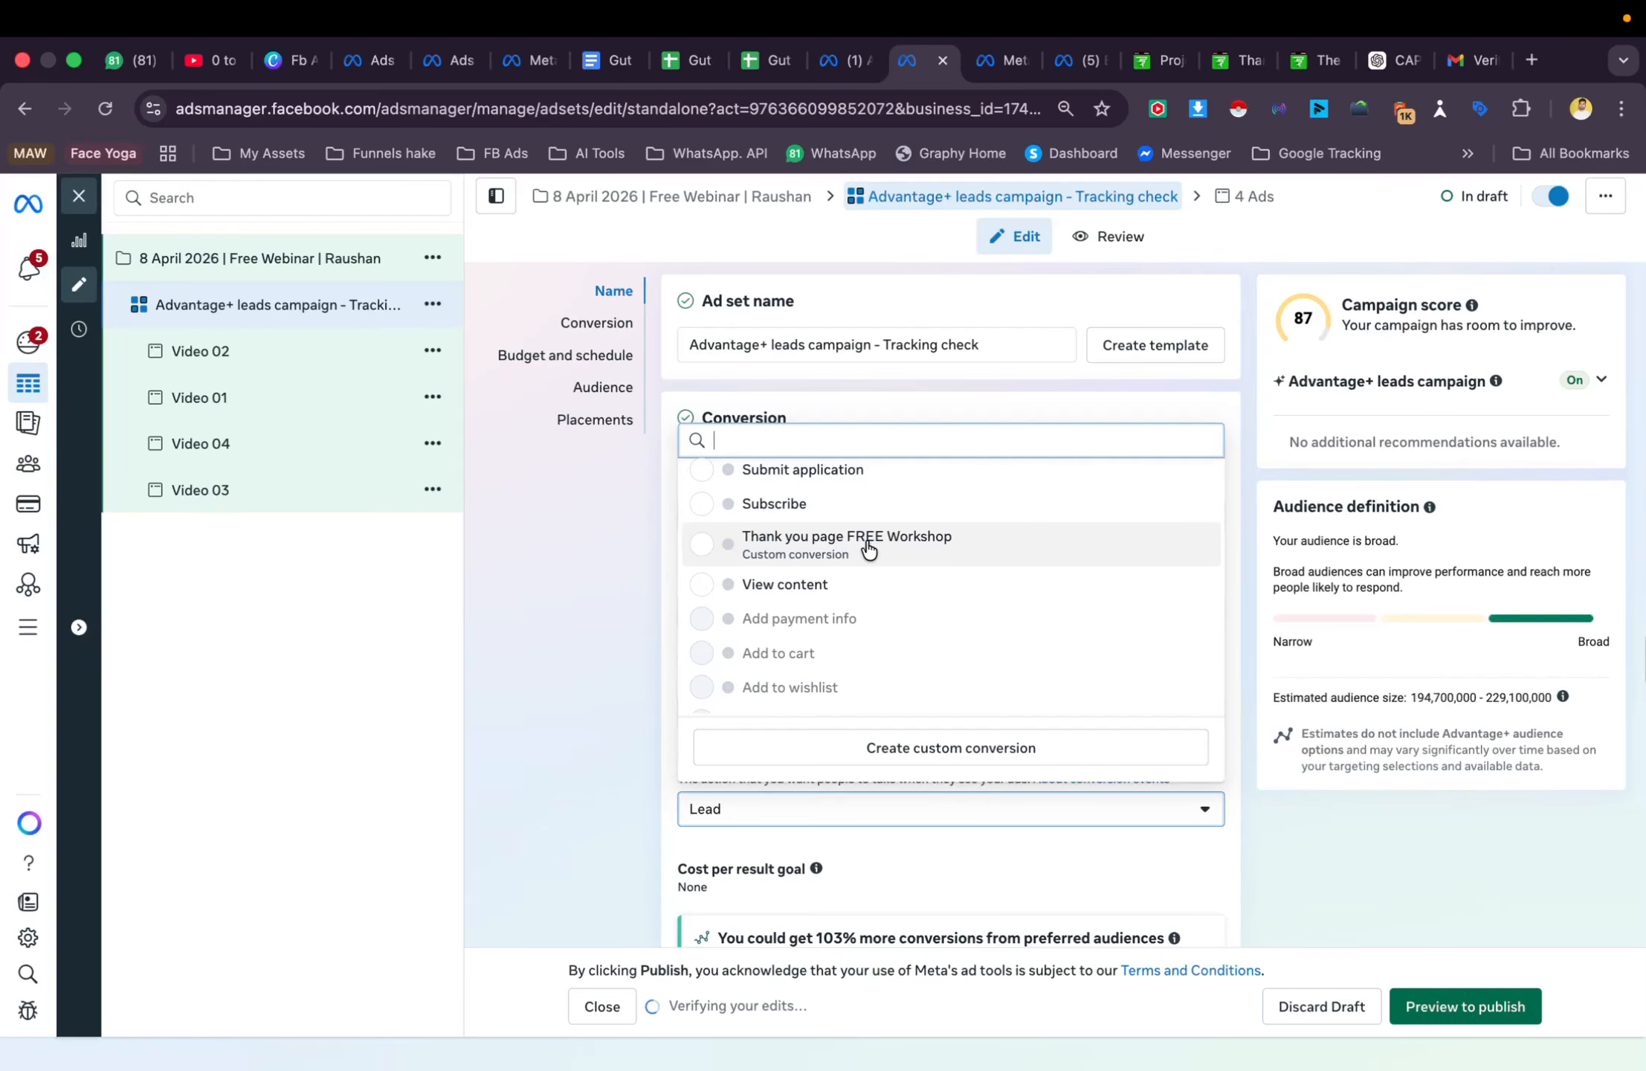
{"action": "left_click", "coordinate": [868, 549]}
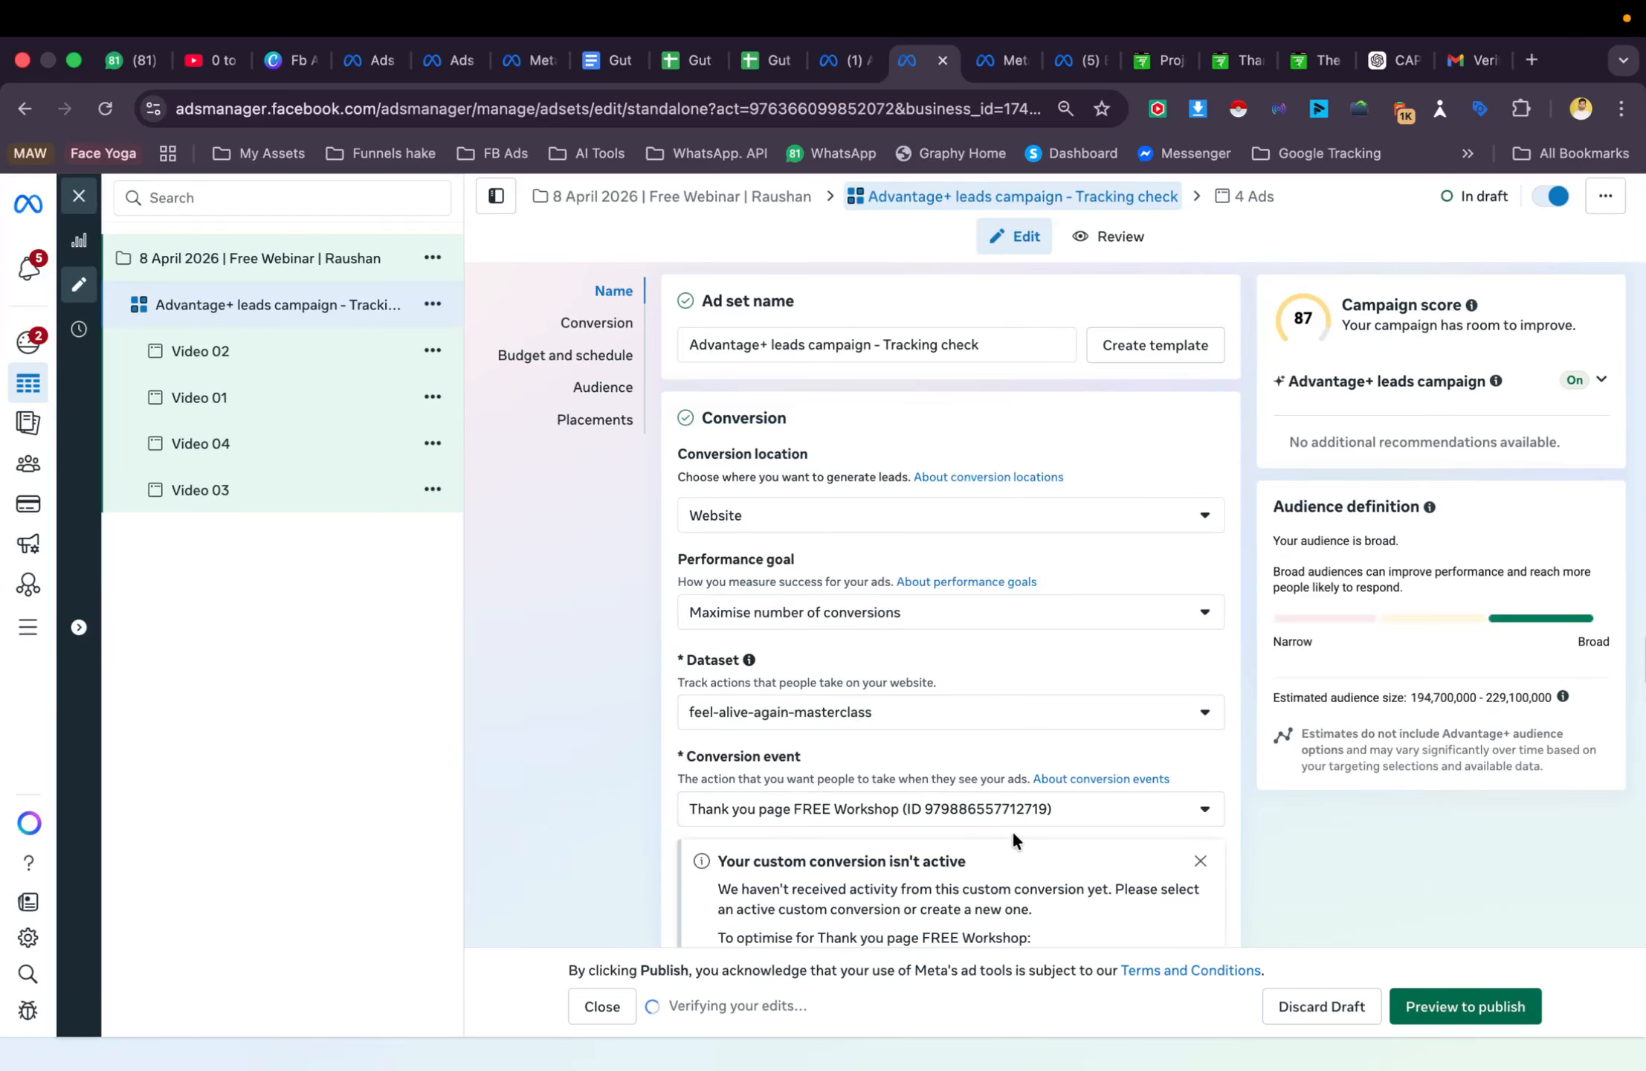
{"action": "scroll", "coordinate": [946, 801], "scroll_direction": "down", "scroll_amount": 1}
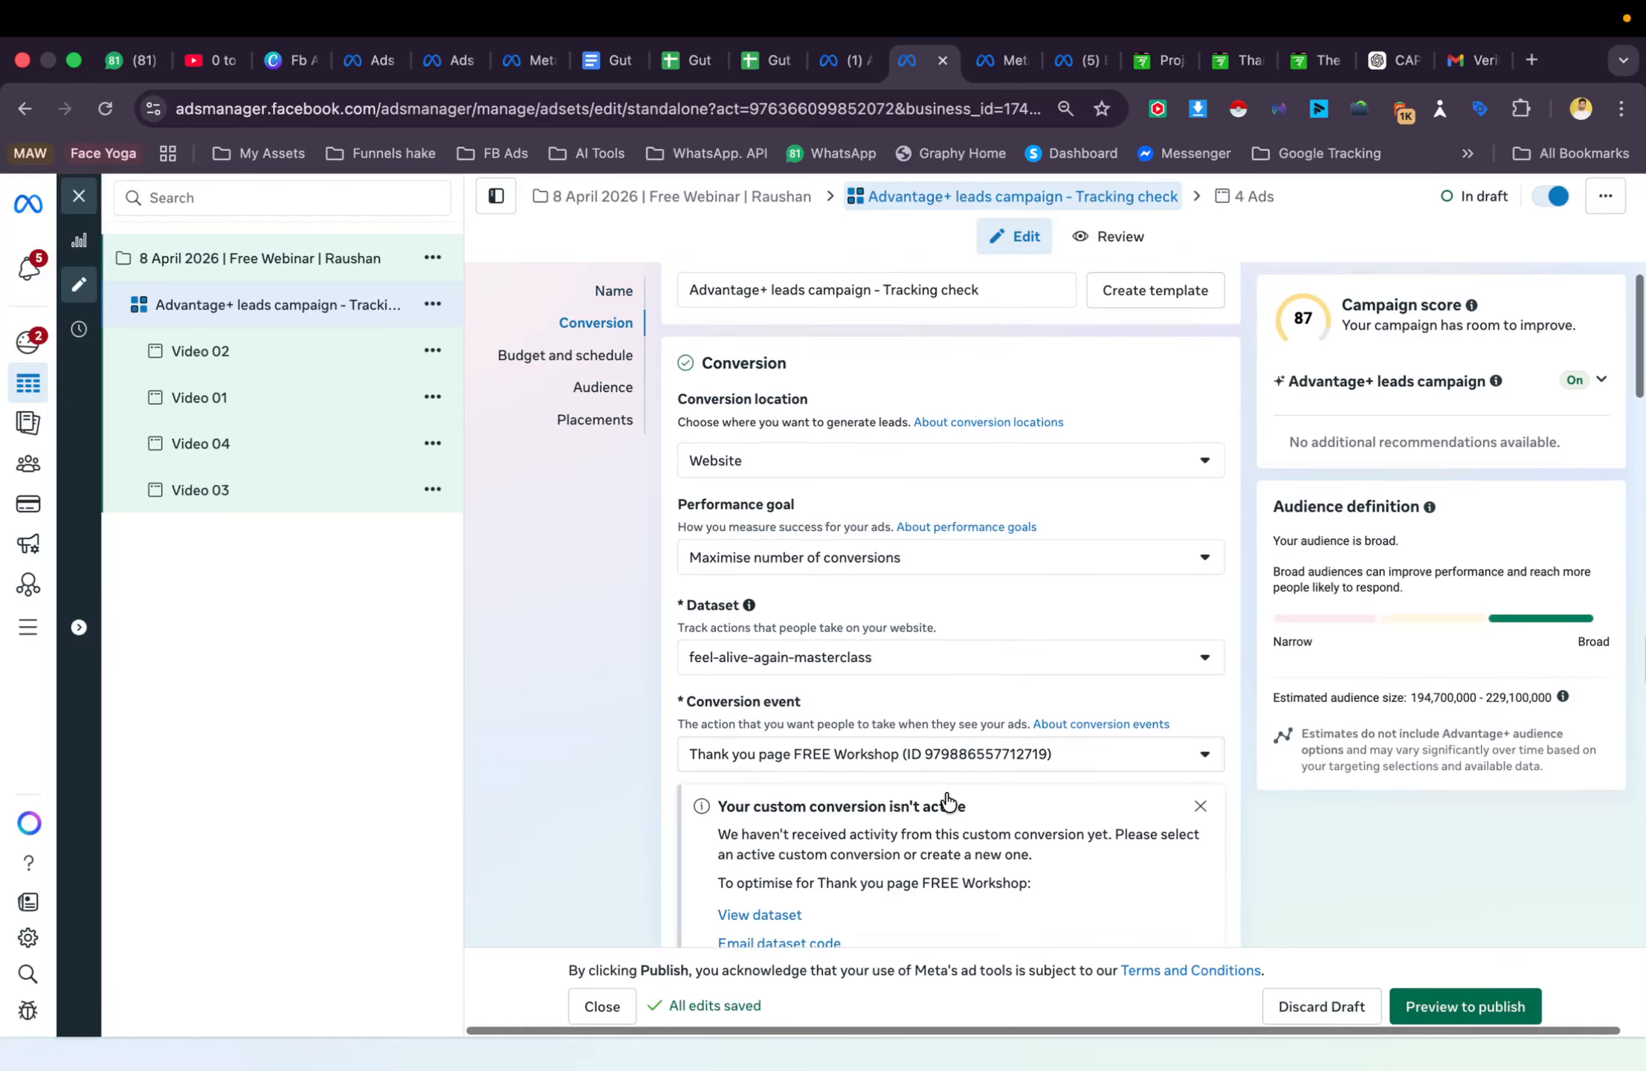
{"action": "left_click", "coordinate": [1200, 806]}
Review the ad set's conversion, schedule and audience settings, open the Video 02 ad and return to the ad set
{"action": "scroll", "coordinate": [867, 786], "scroll_direction": "down", "scroll_amount": 2}
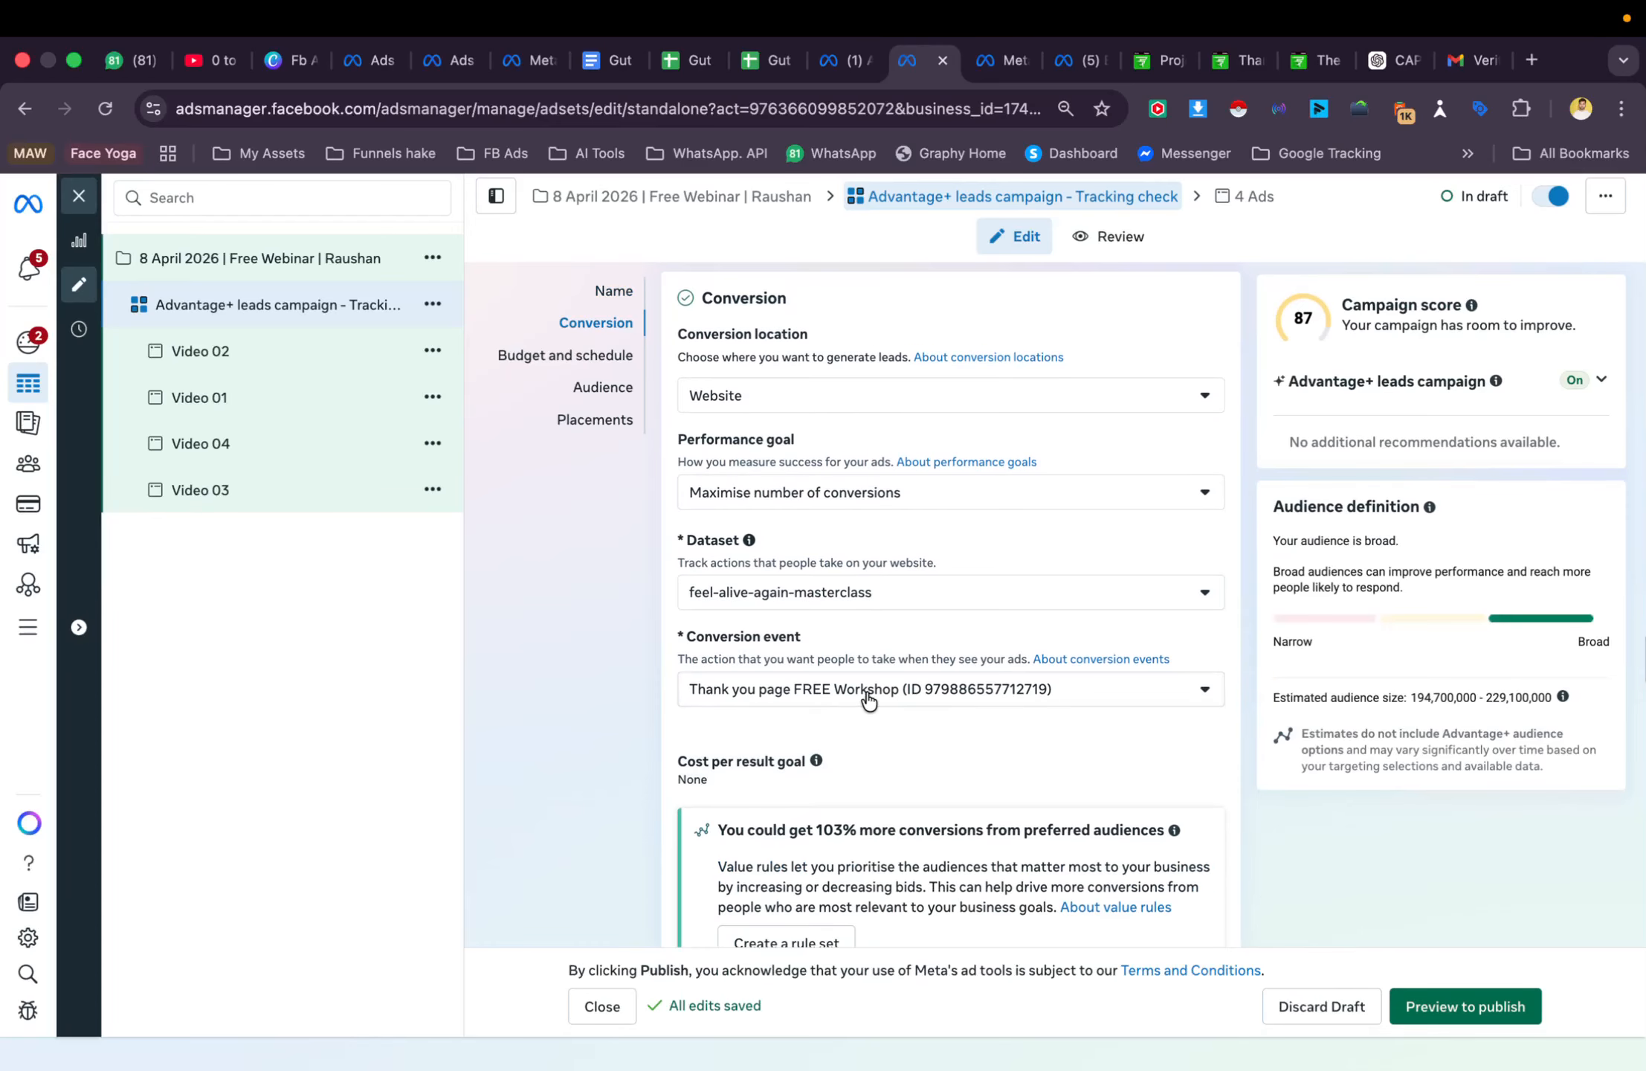
{"action": "scroll", "coordinate": [875, 587], "scroll_direction": "down", "scroll_amount": 3}
{"action": "scroll", "coordinate": [875, 587], "scroll_direction": "up", "scroll_amount": 2}
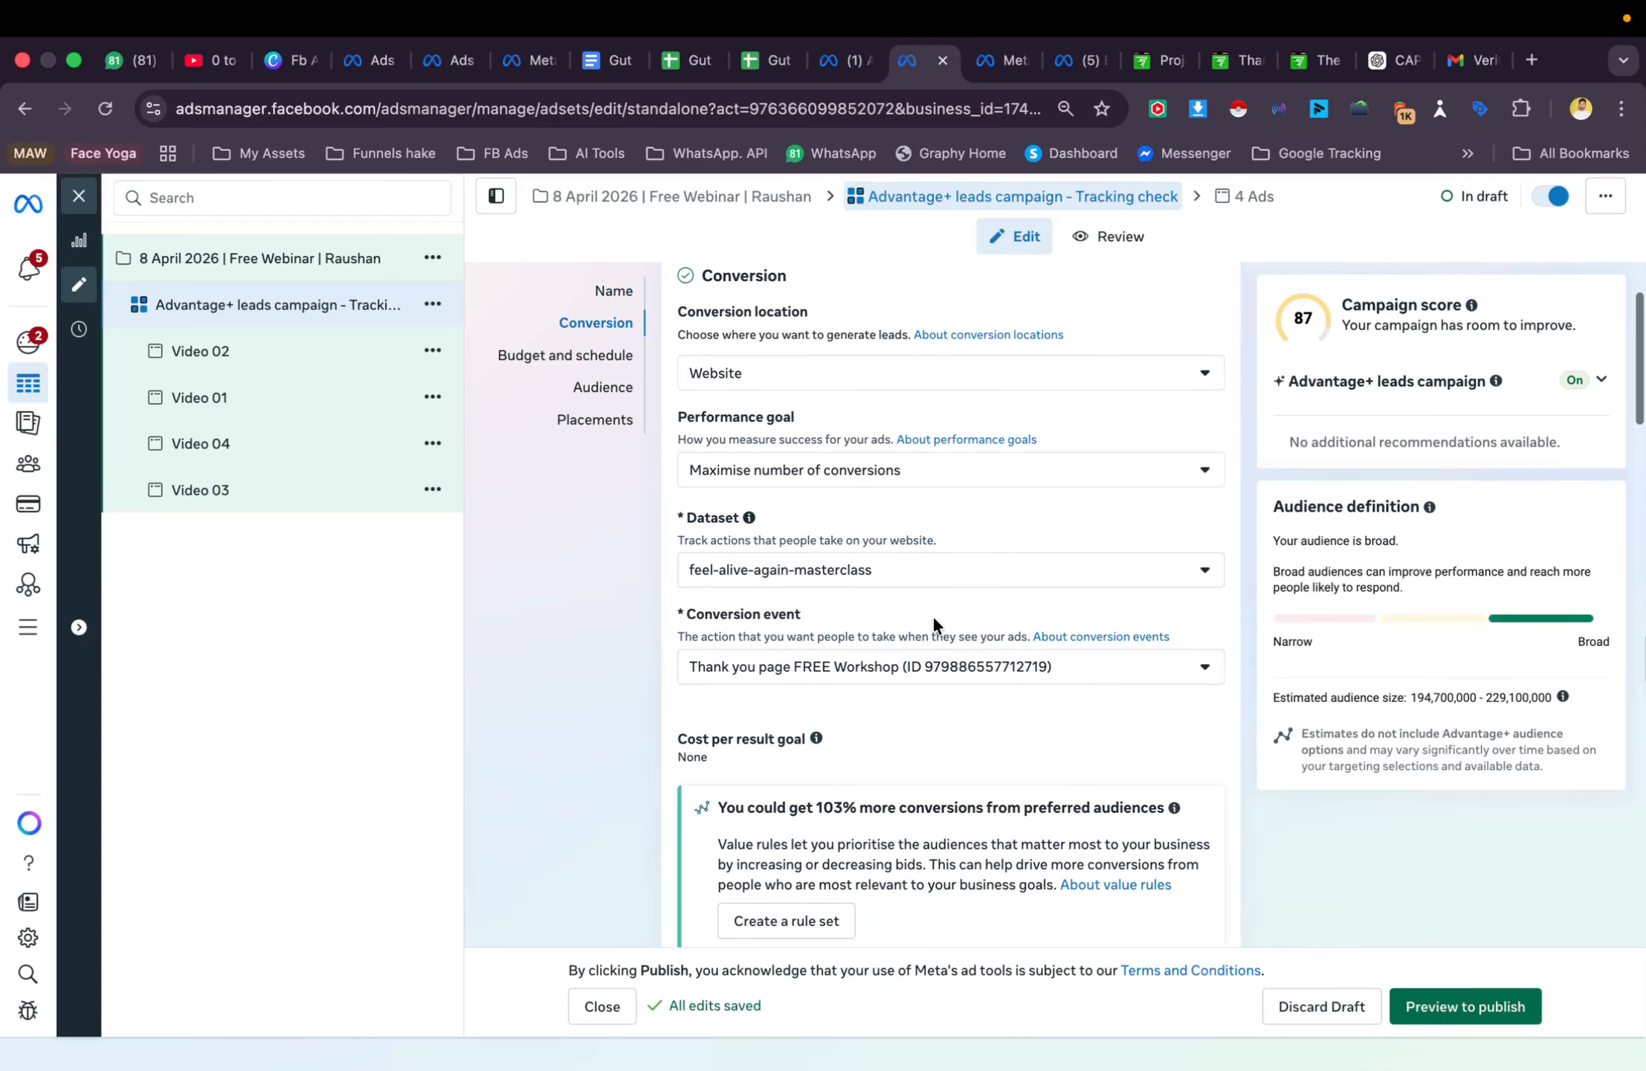
{"action": "scroll", "coordinate": [861, 687], "scroll_direction": "down", "scroll_amount": 20}
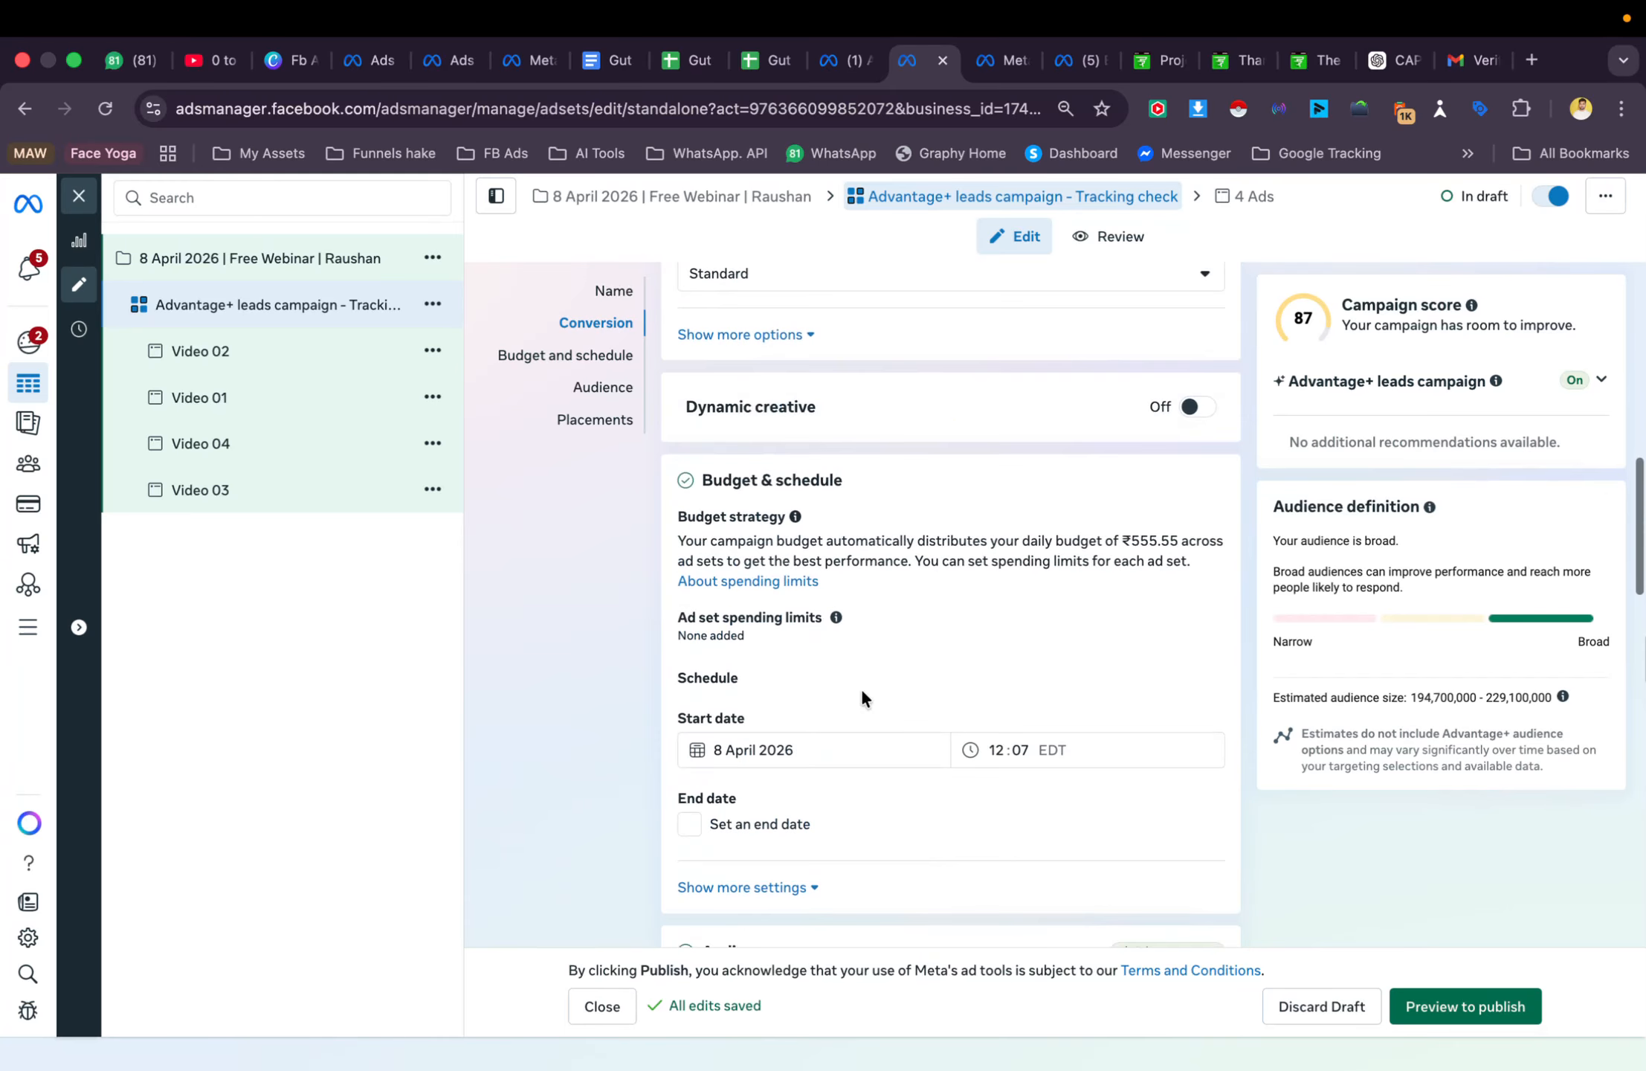
{"action": "left_click", "coordinate": [223, 347]}
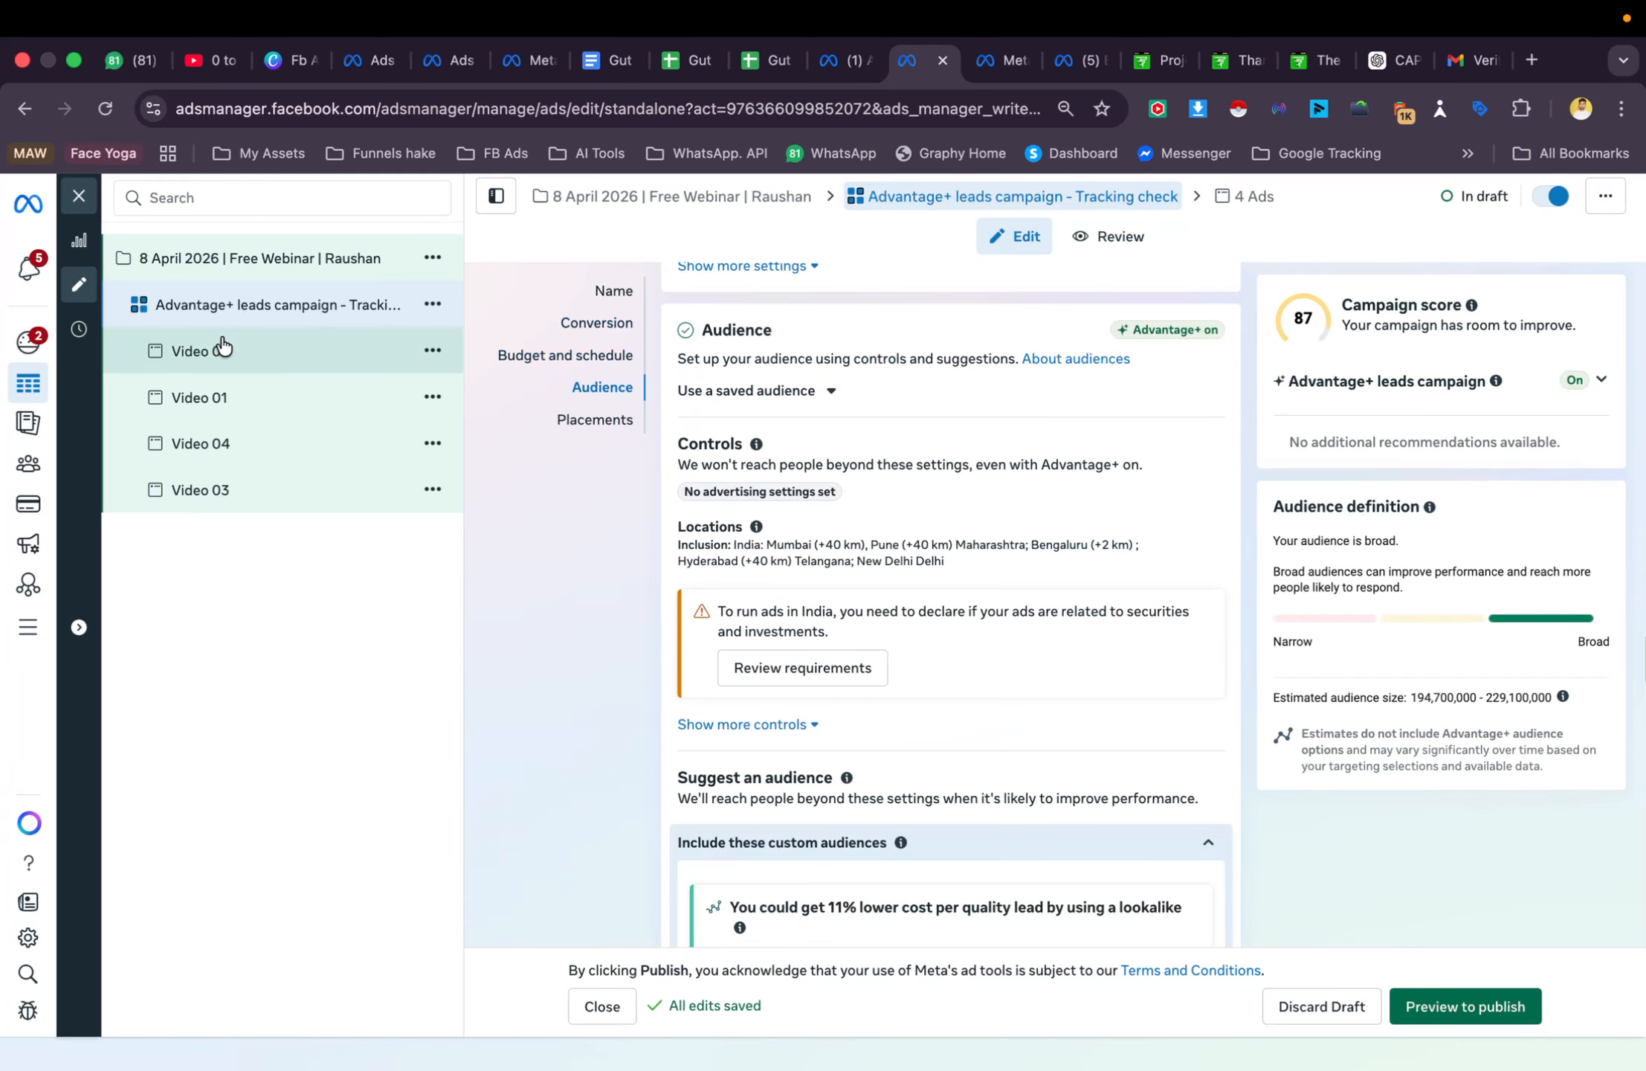
{"action": "left_click", "coordinate": [294, 303]}
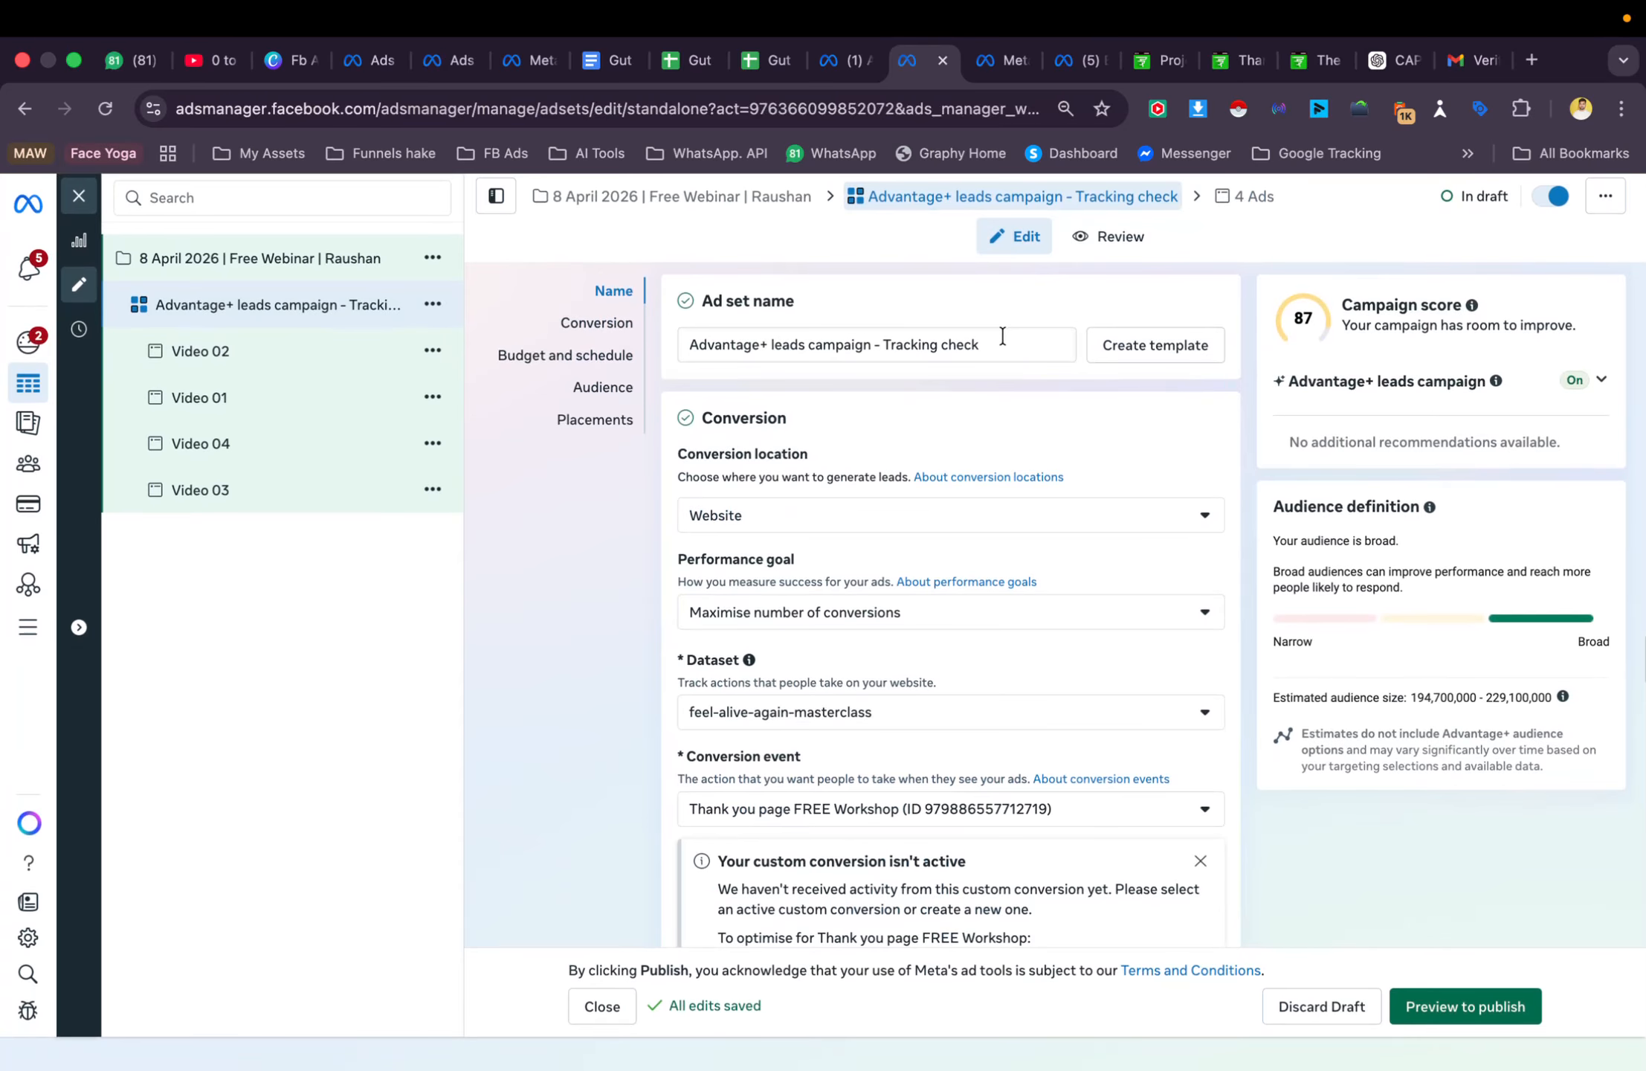
Rename the duplicated ad set as Advantage+ leads campaign - CAPI Install
{"action": "left_click_drag", "start_coordinate": [1002, 336], "coordinate": [878, 349]}
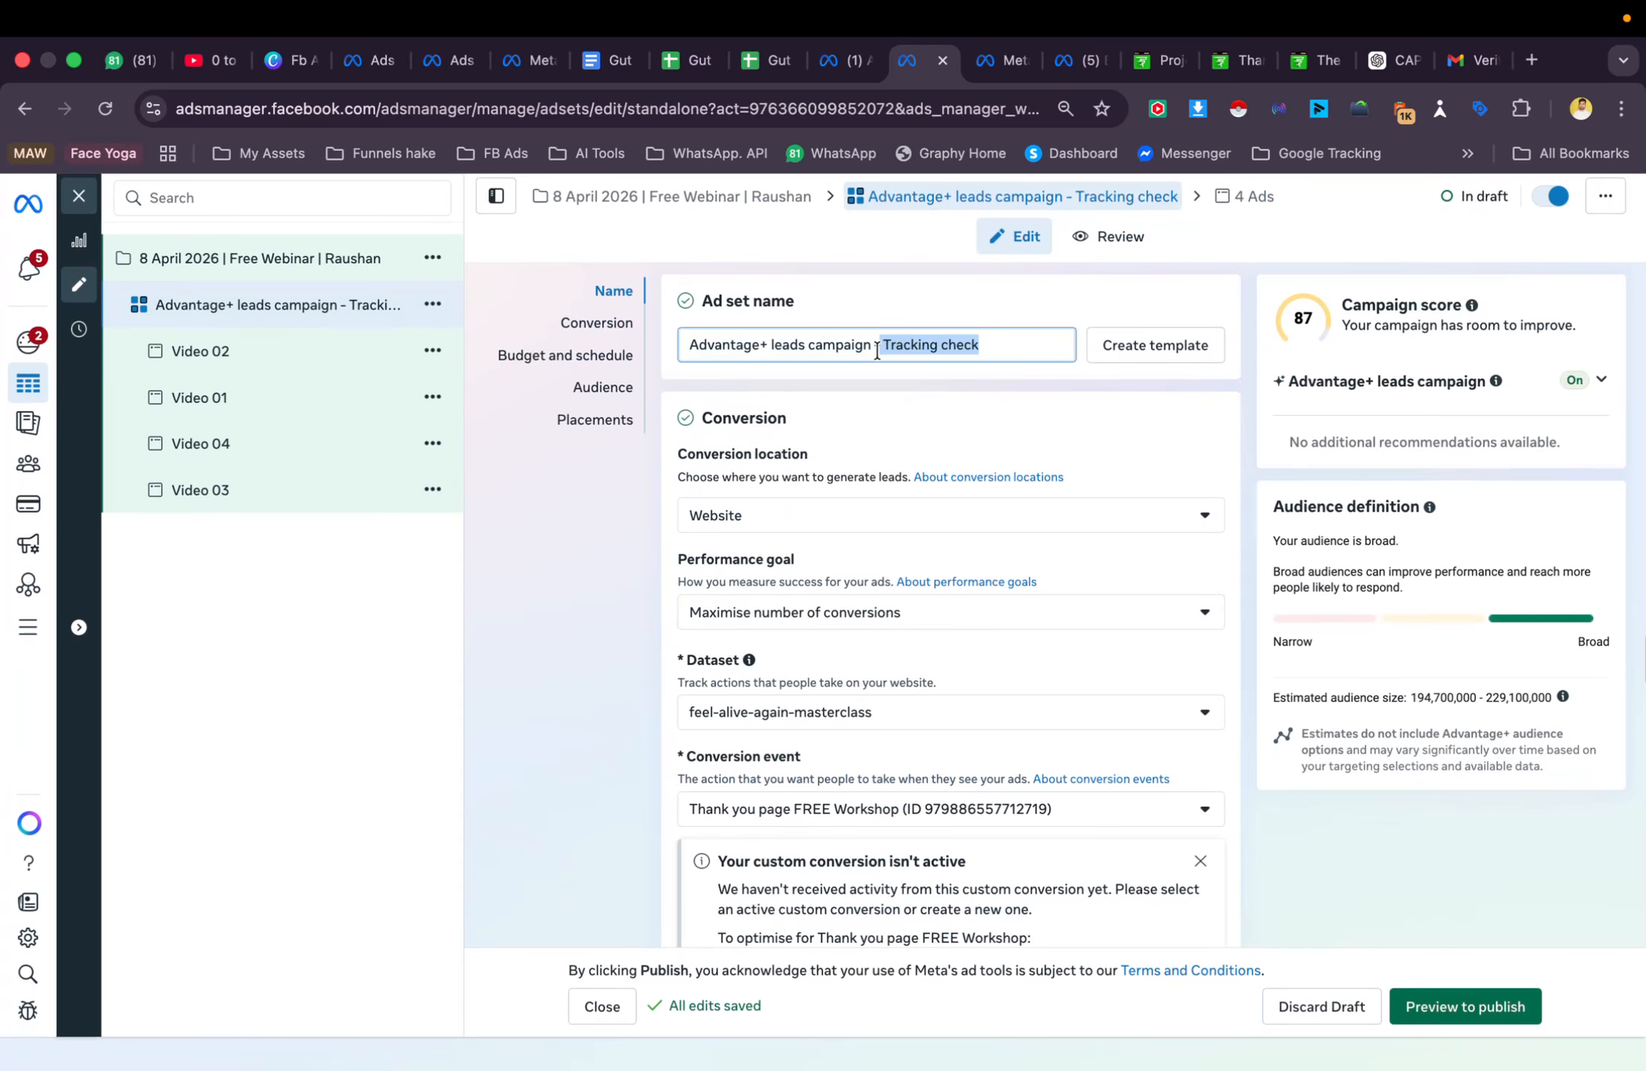
{"action": "type", "text": "CAPI"}
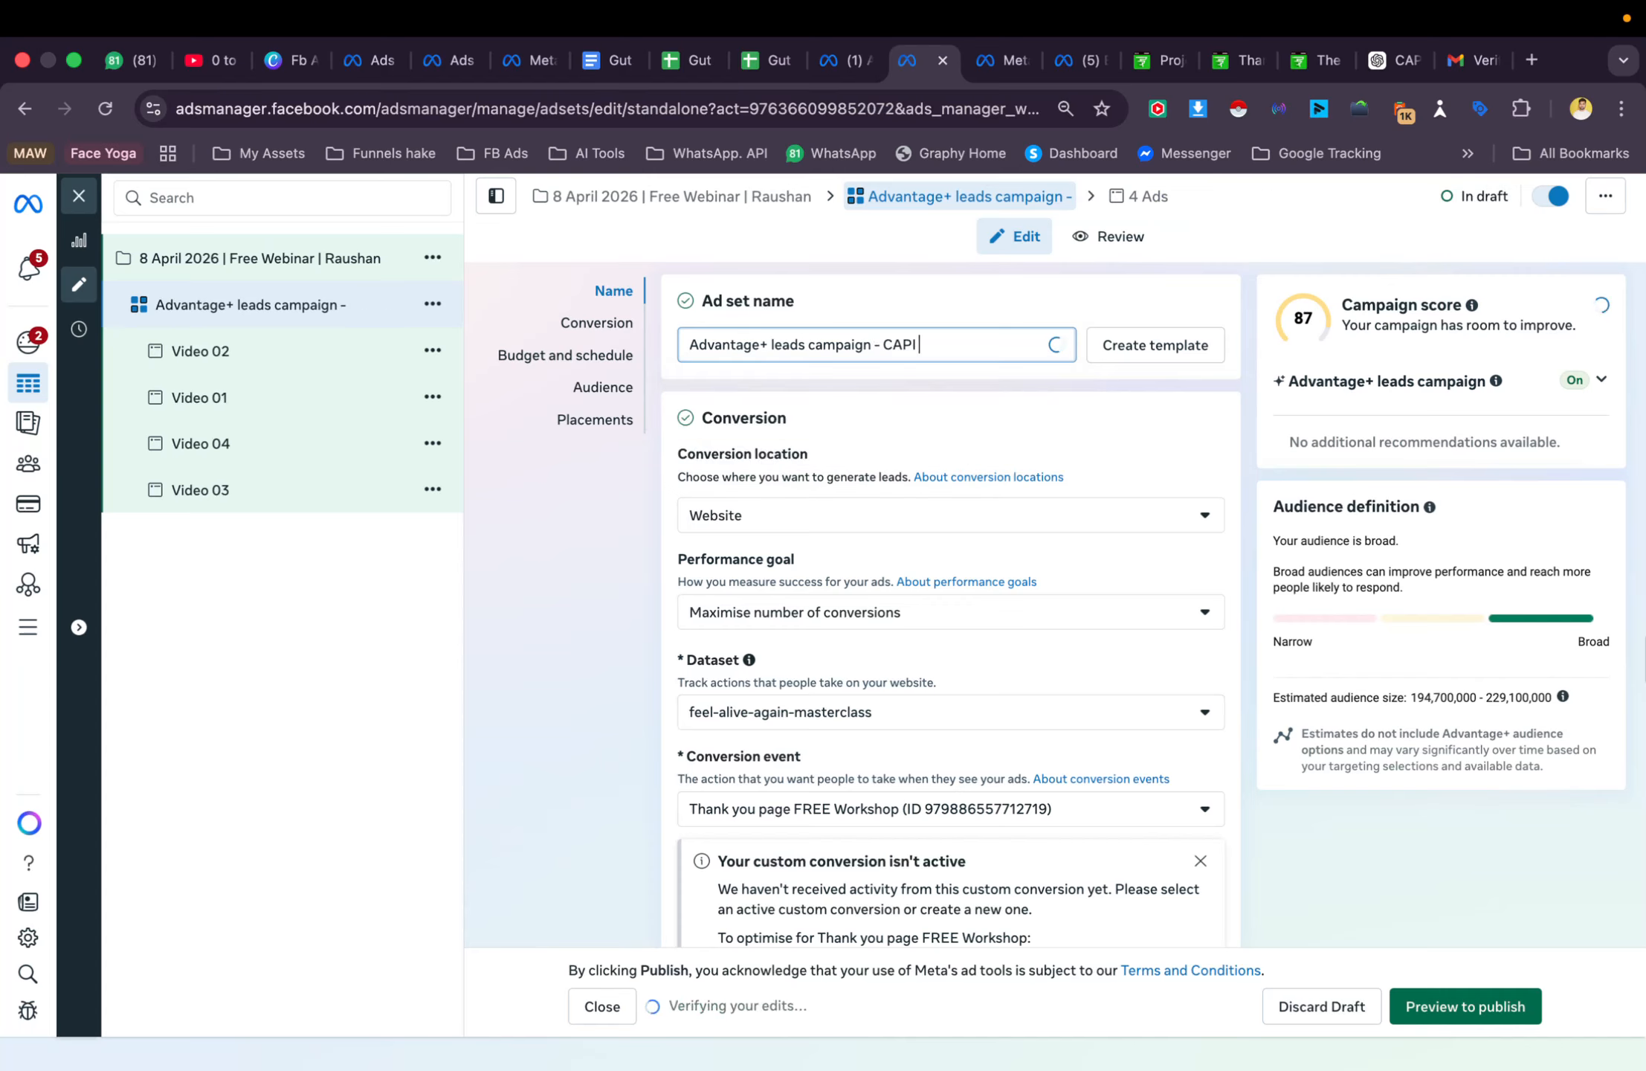
{"action": "type", "text": " Install"}
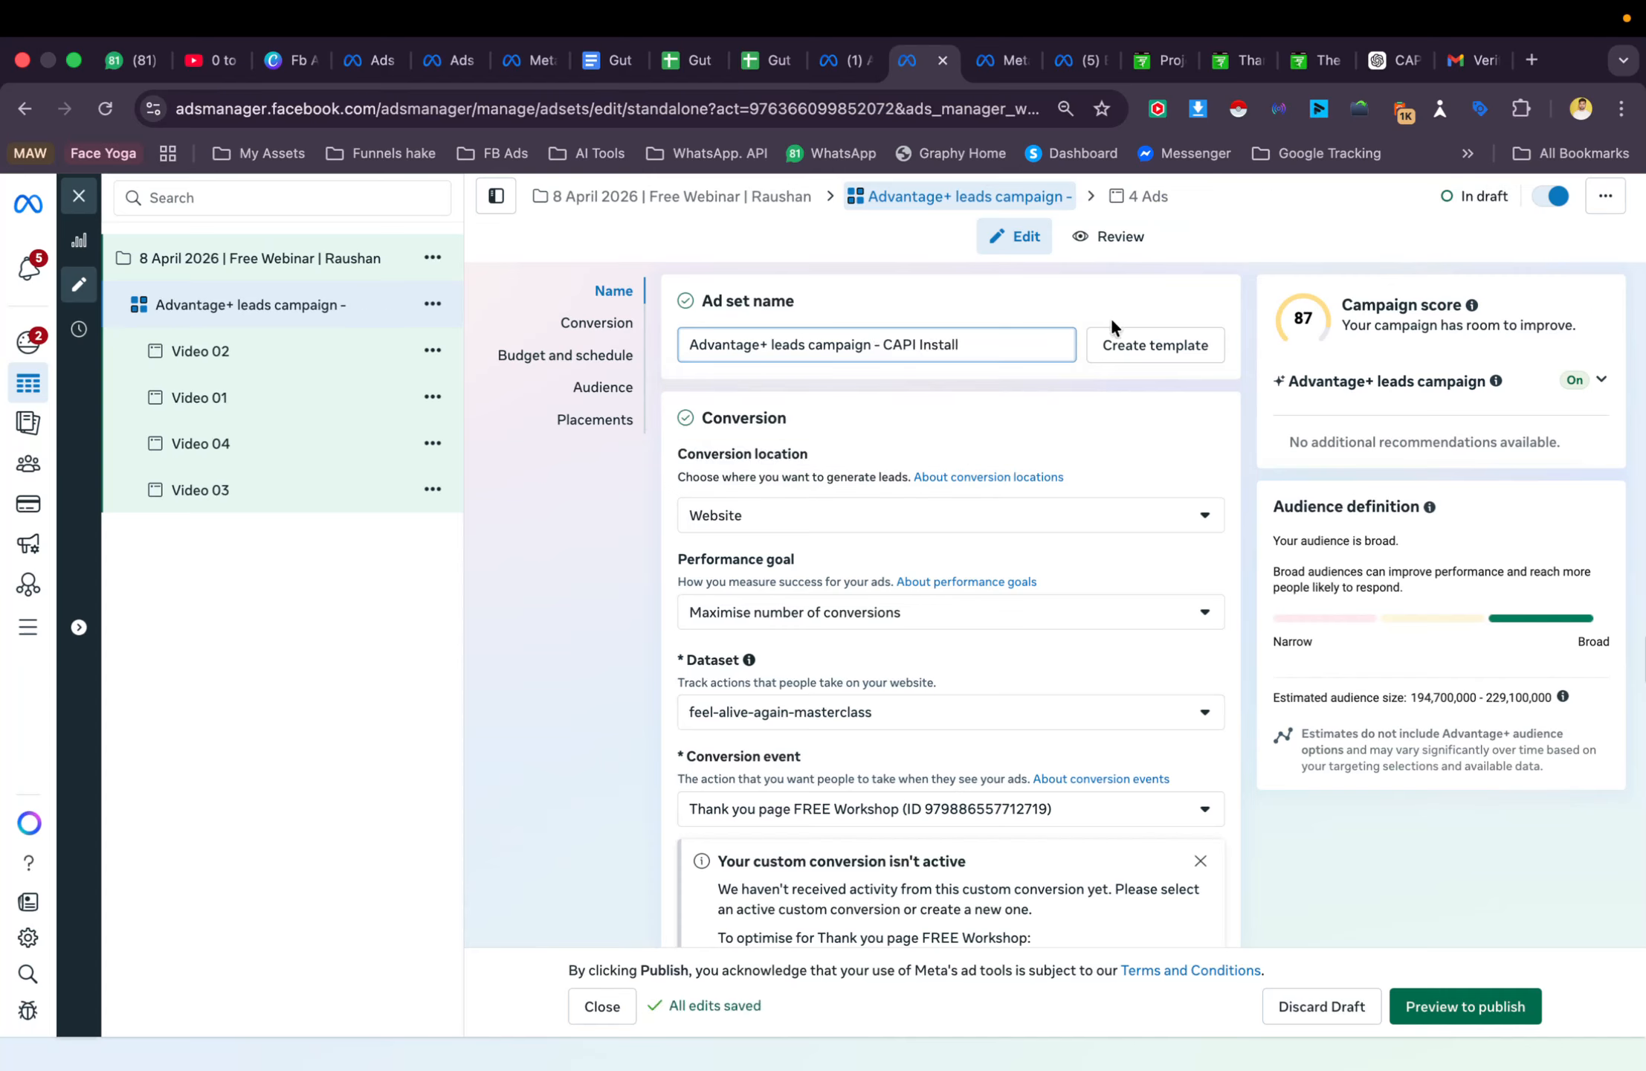
{"action": "left_click", "coordinate": [1004, 317]}
{"action": "left_click", "coordinate": [290, 261]}
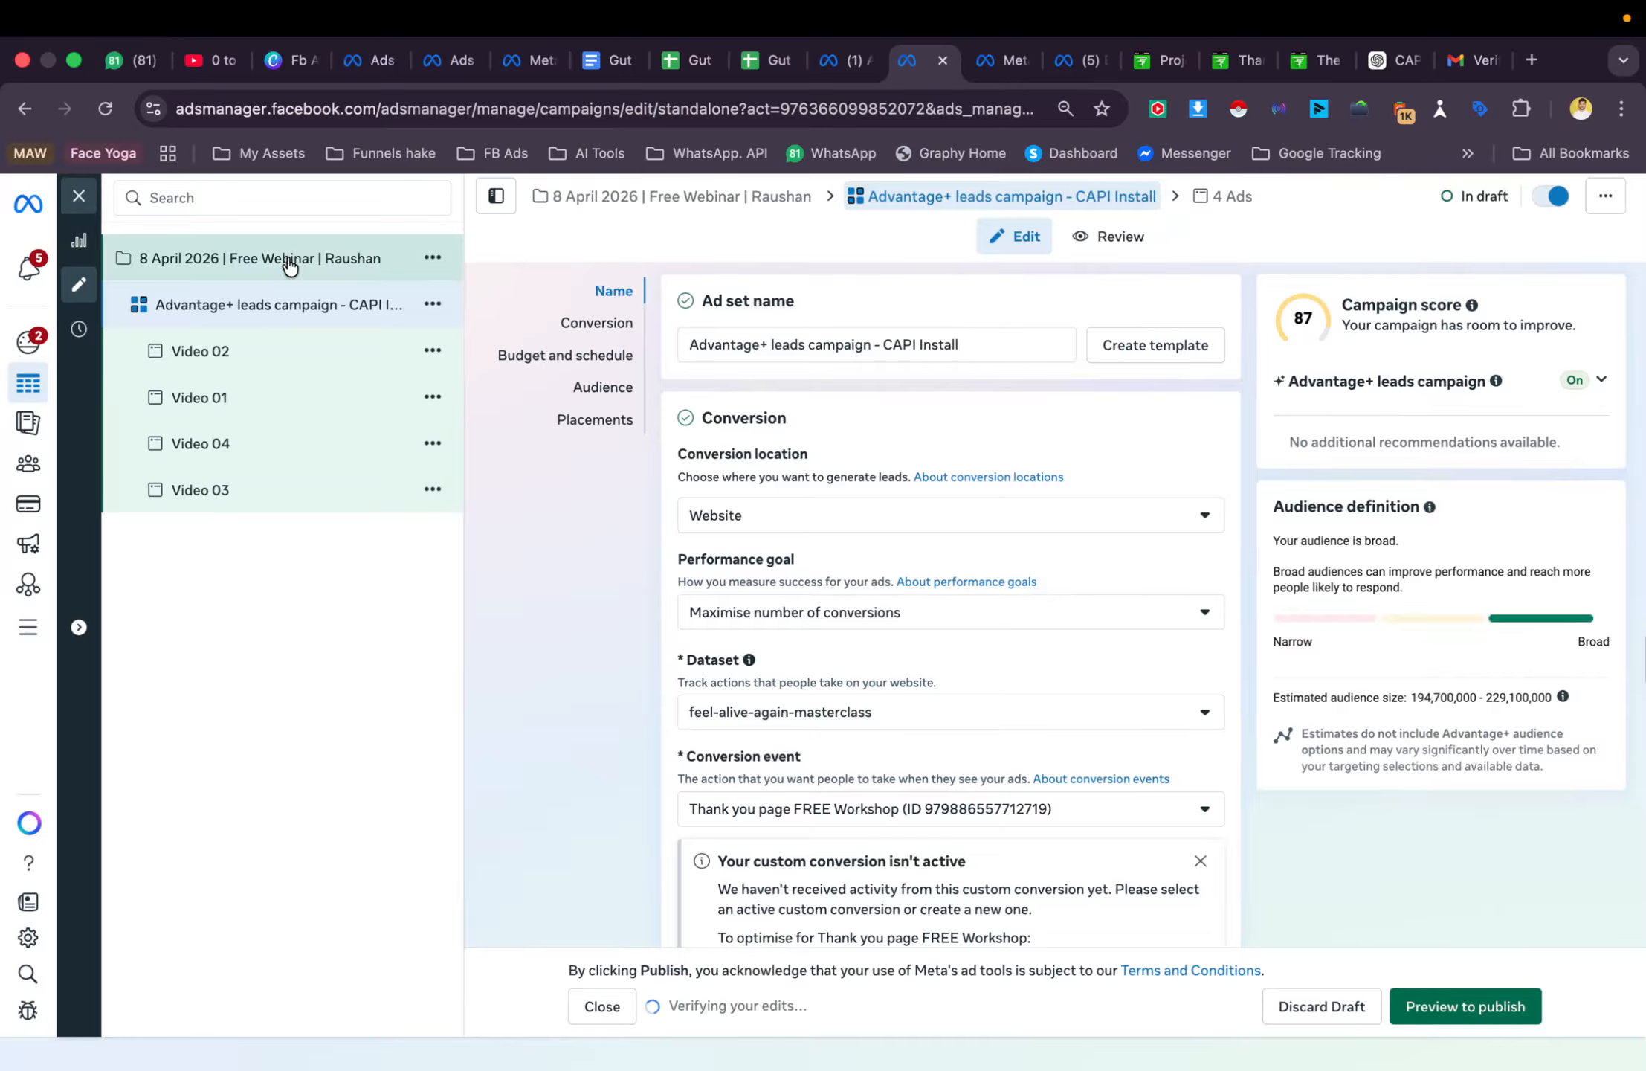
{"action": "left_click", "coordinate": [275, 304]}
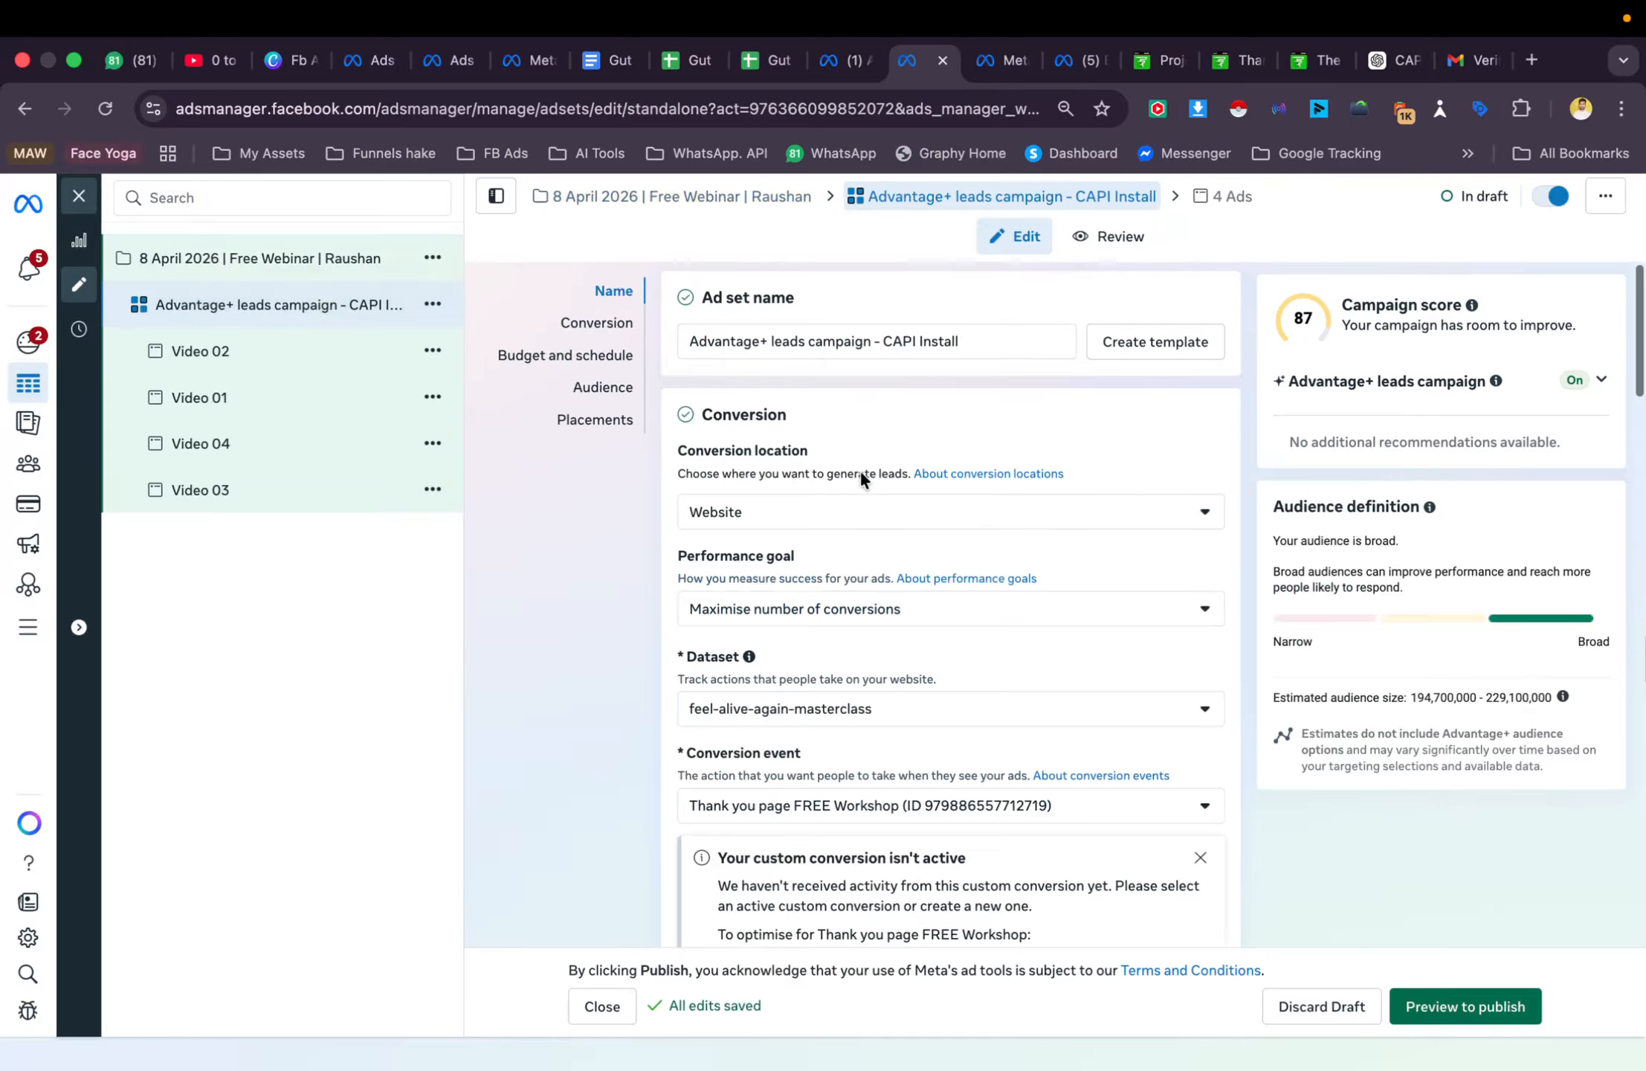
Check the status of the Thank you page FREE Workshop custom conversion in Events Manager and collapse its details
{"action": "scroll", "coordinate": [860, 473], "scroll_direction": "down", "scroll_amount": 5}
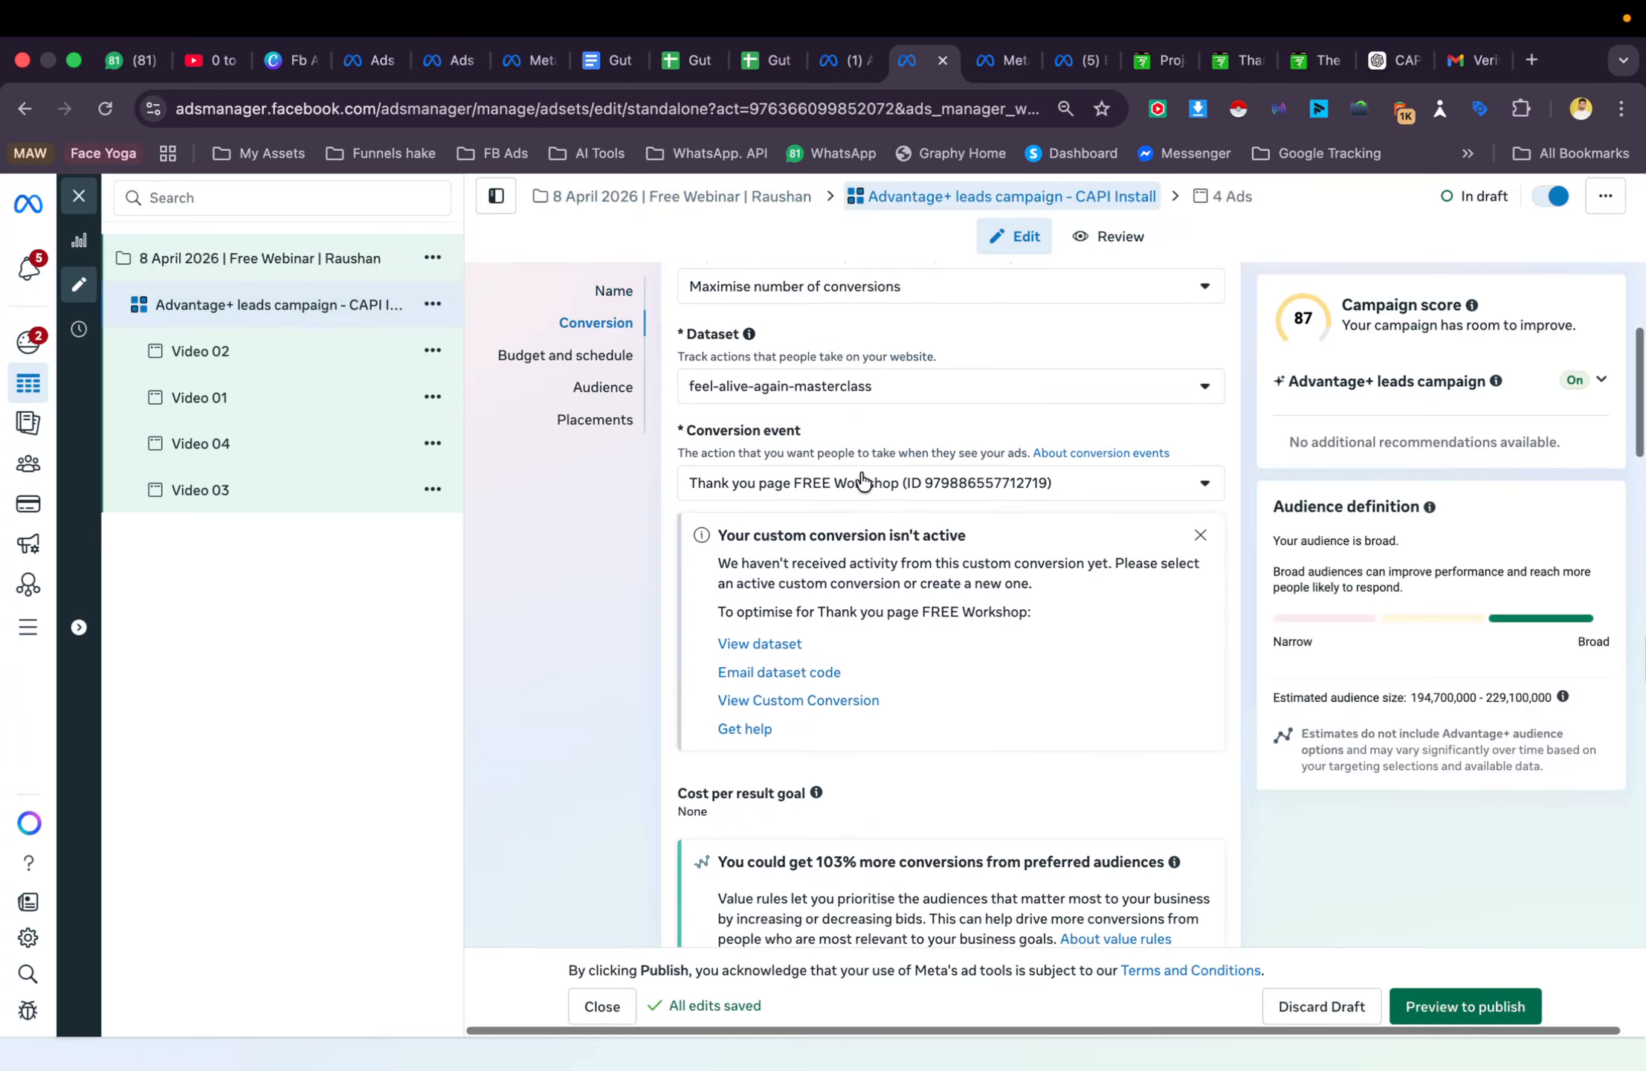
{"action": "left_click", "coordinate": [1064, 73]}
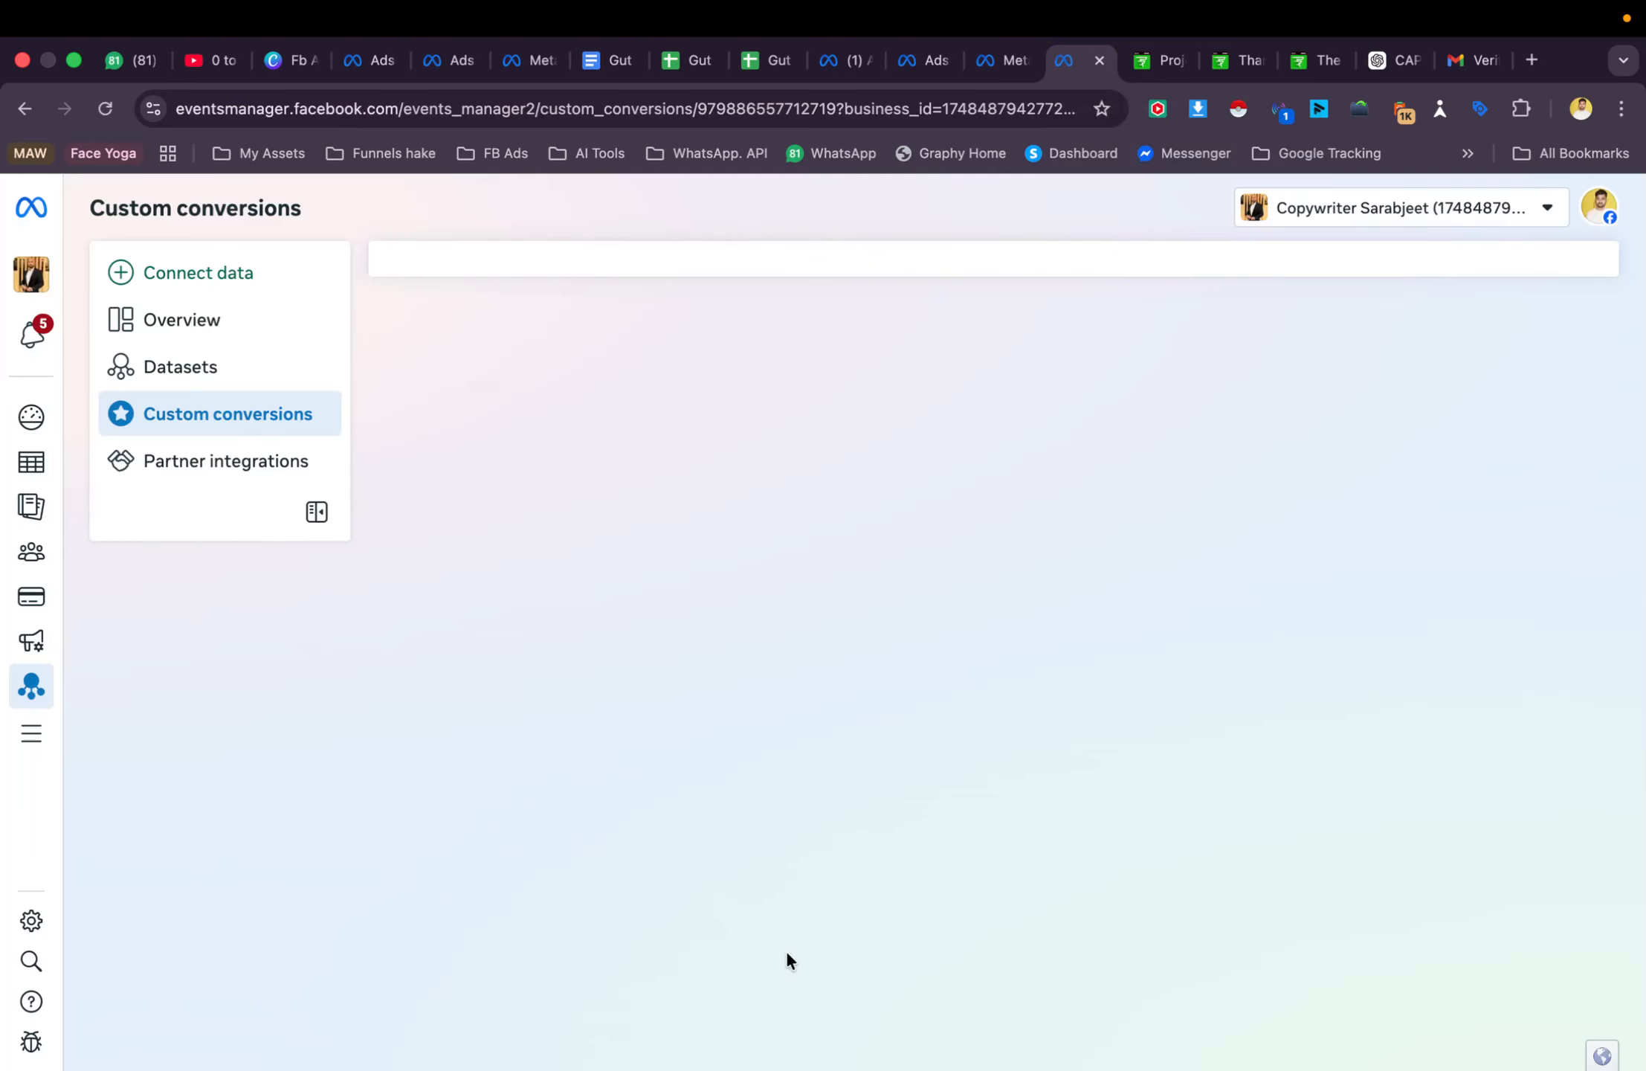
{"action": "scroll", "coordinate": [922, 833], "scroll_direction": "down", "scroll_amount": 7}
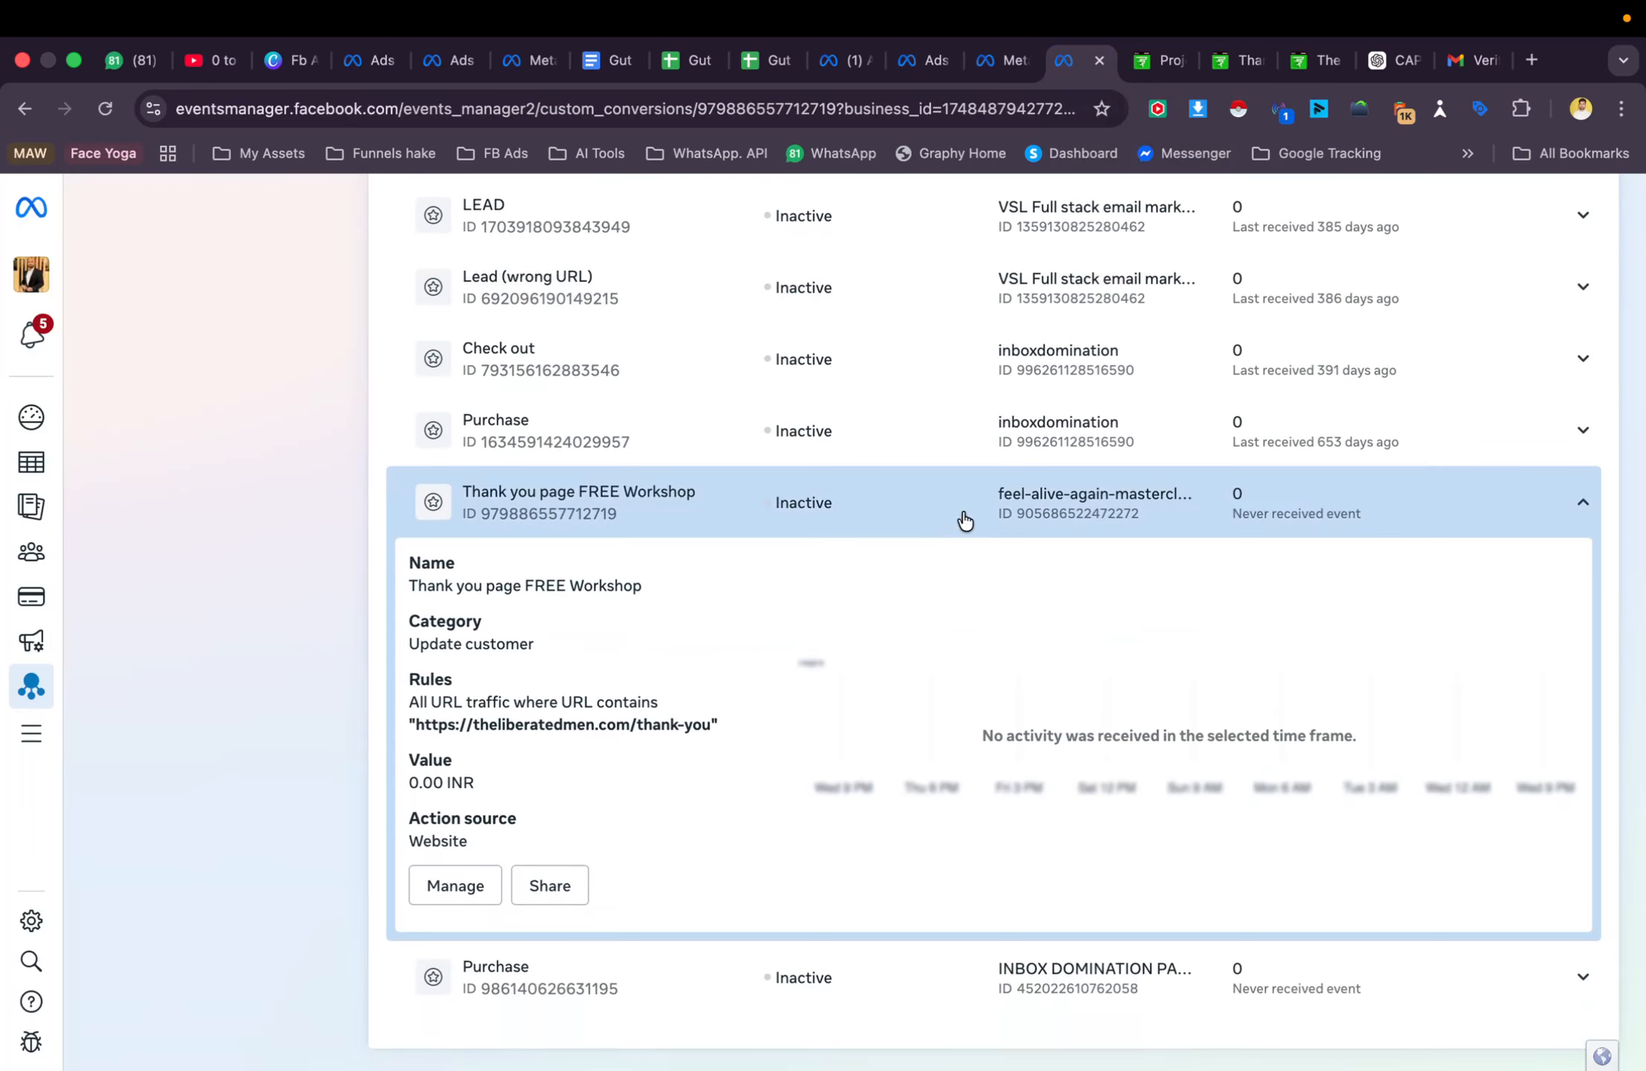
{"action": "left_click", "coordinate": [1512, 494]}
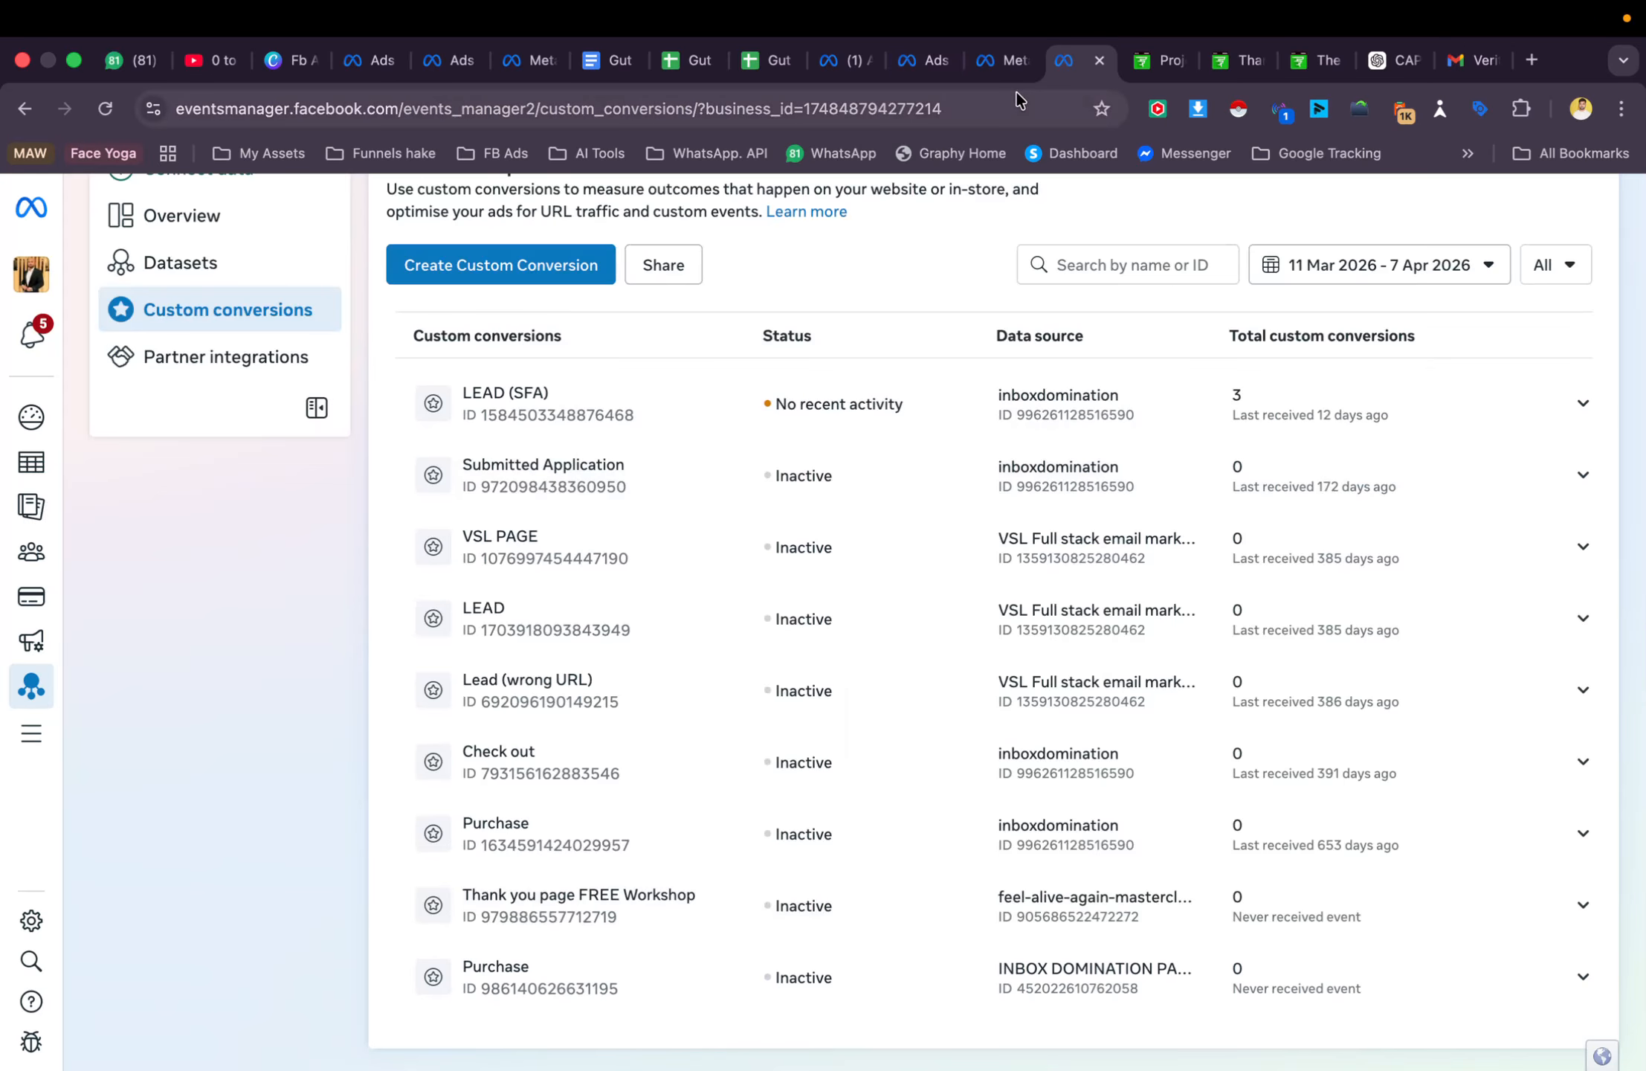
Return to the ad set in Ads Manager and dismiss the inactive custom conversion notice under the conversion event
{"action": "left_click", "coordinate": [922, 61]}
{"action": "left_click", "coordinate": [1200, 472]}
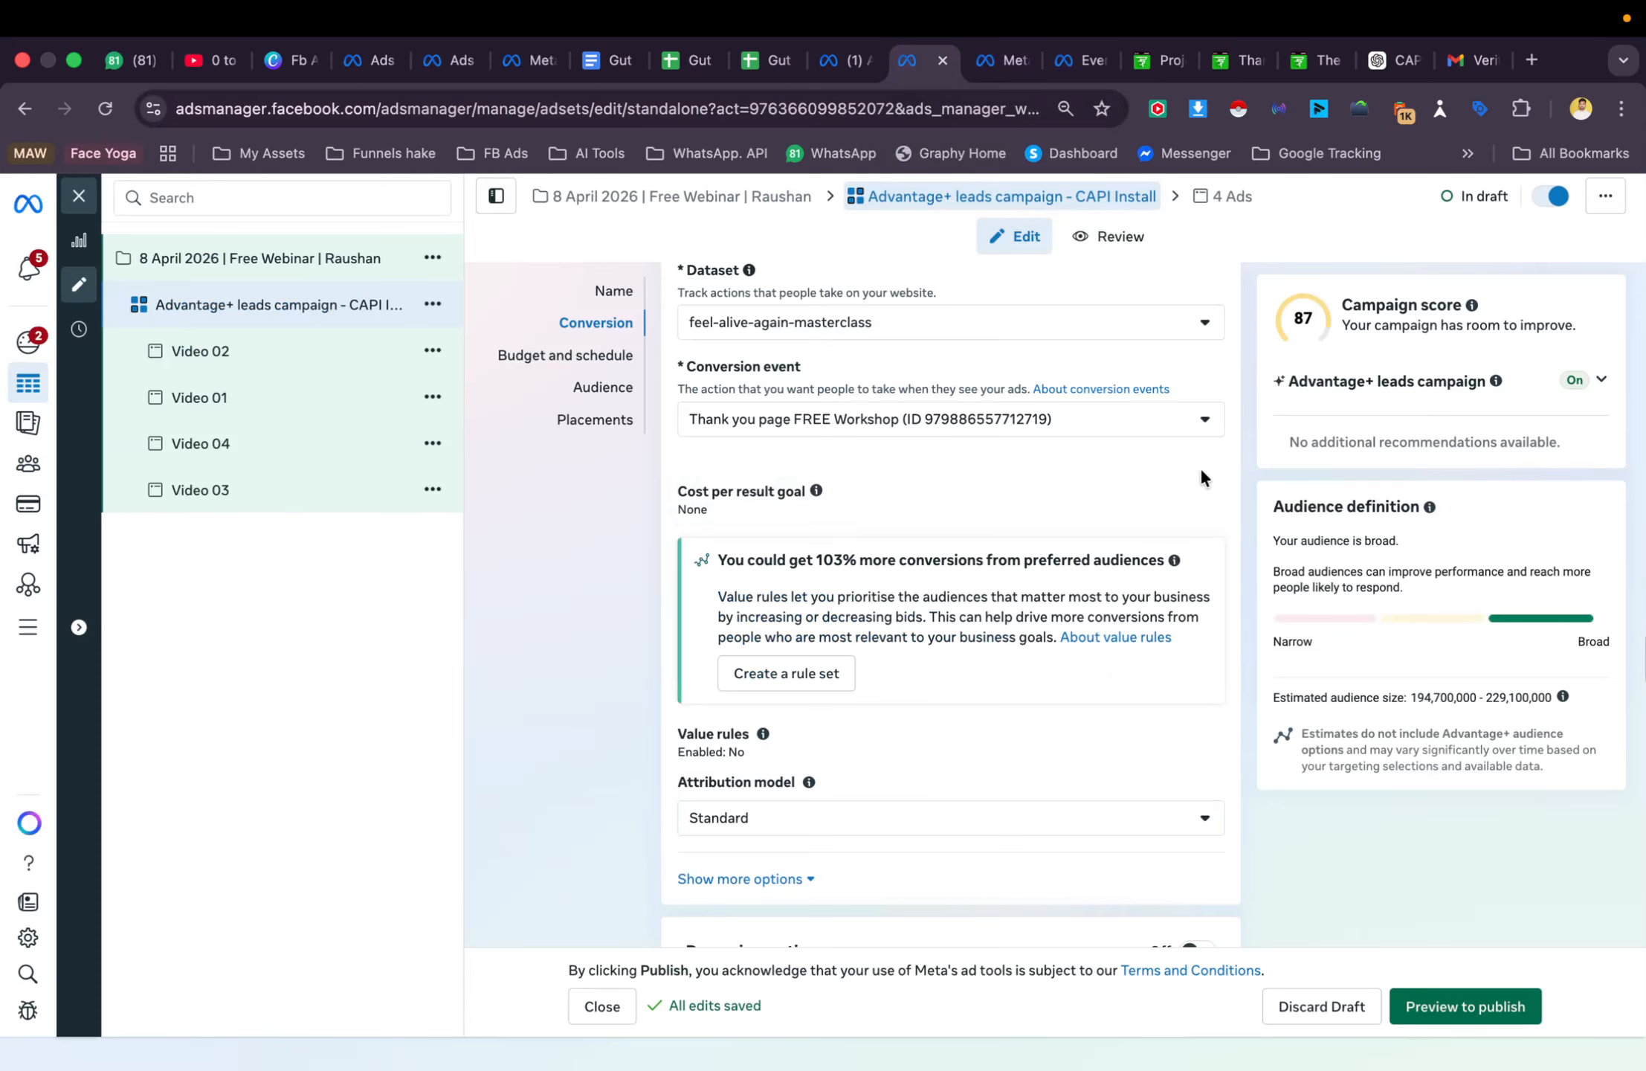
{"action": "scroll", "coordinate": [948, 536], "scroll_direction": "up", "scroll_amount": 4}
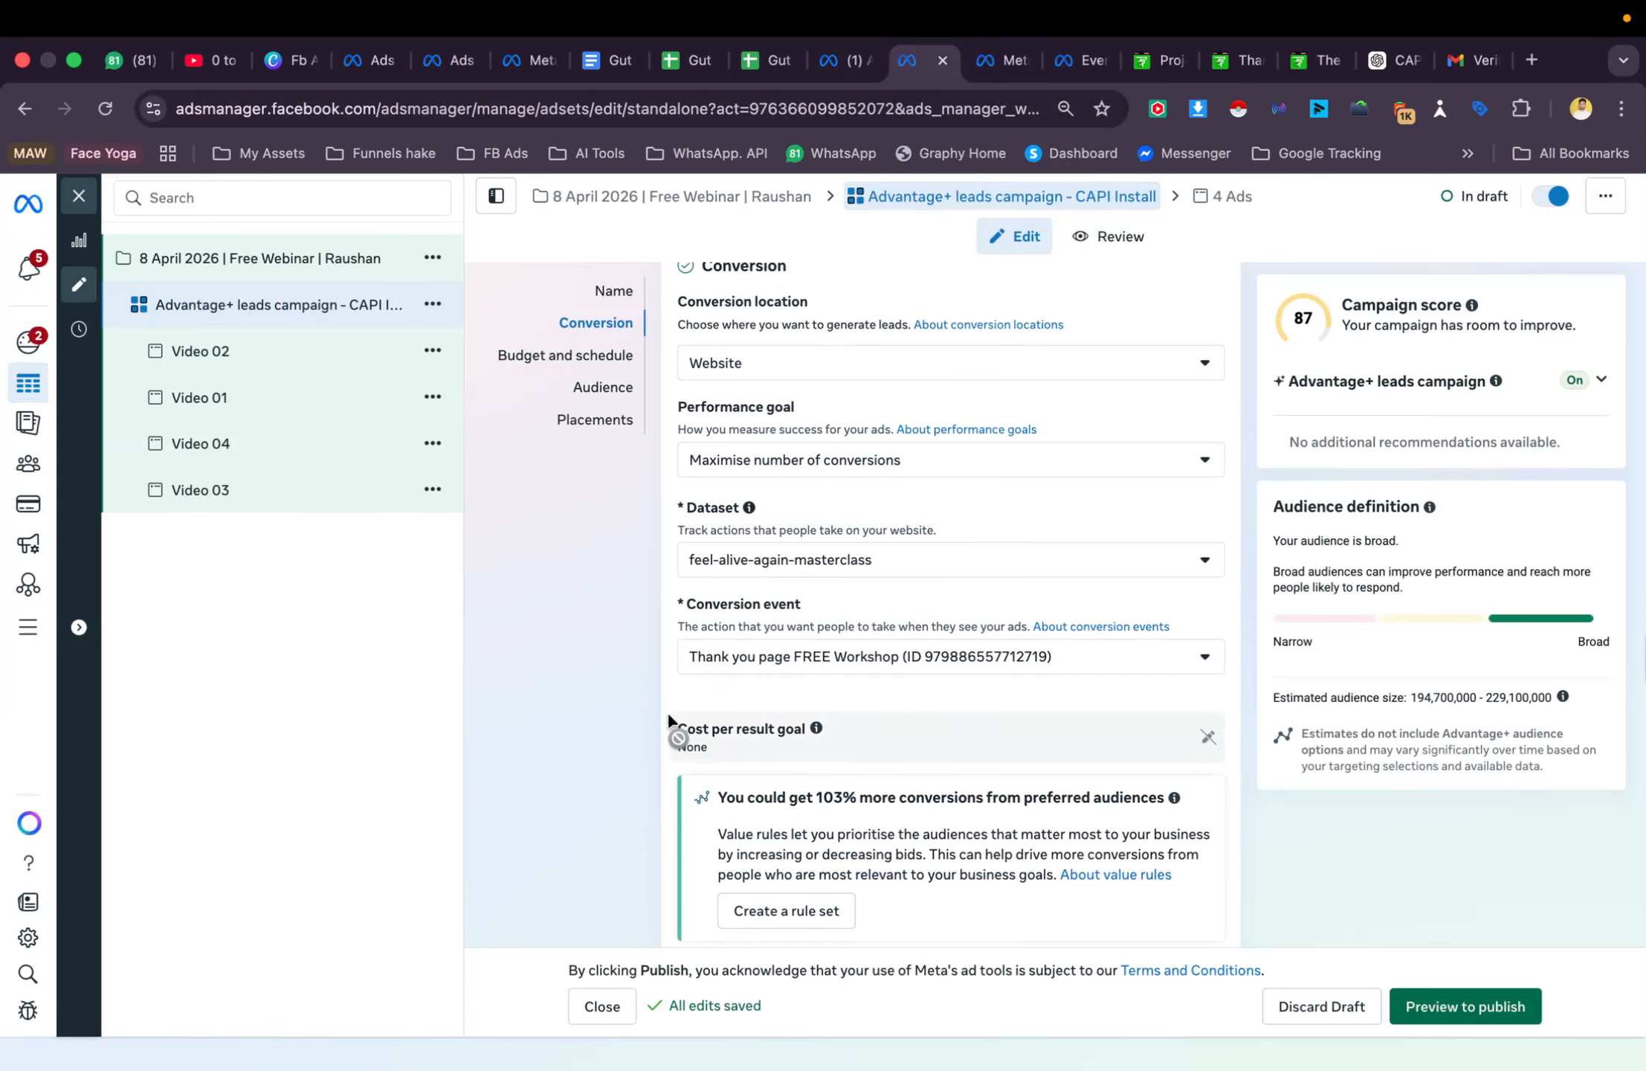
{"action": "scroll", "coordinate": [667, 713], "scroll_direction": "up", "scroll_amount": 2}
Open the 8 April 2026 Free Webinar campaign's settings and publish the draft campaign with its ad set and ads
{"action": "left_click", "coordinate": [266, 253]}
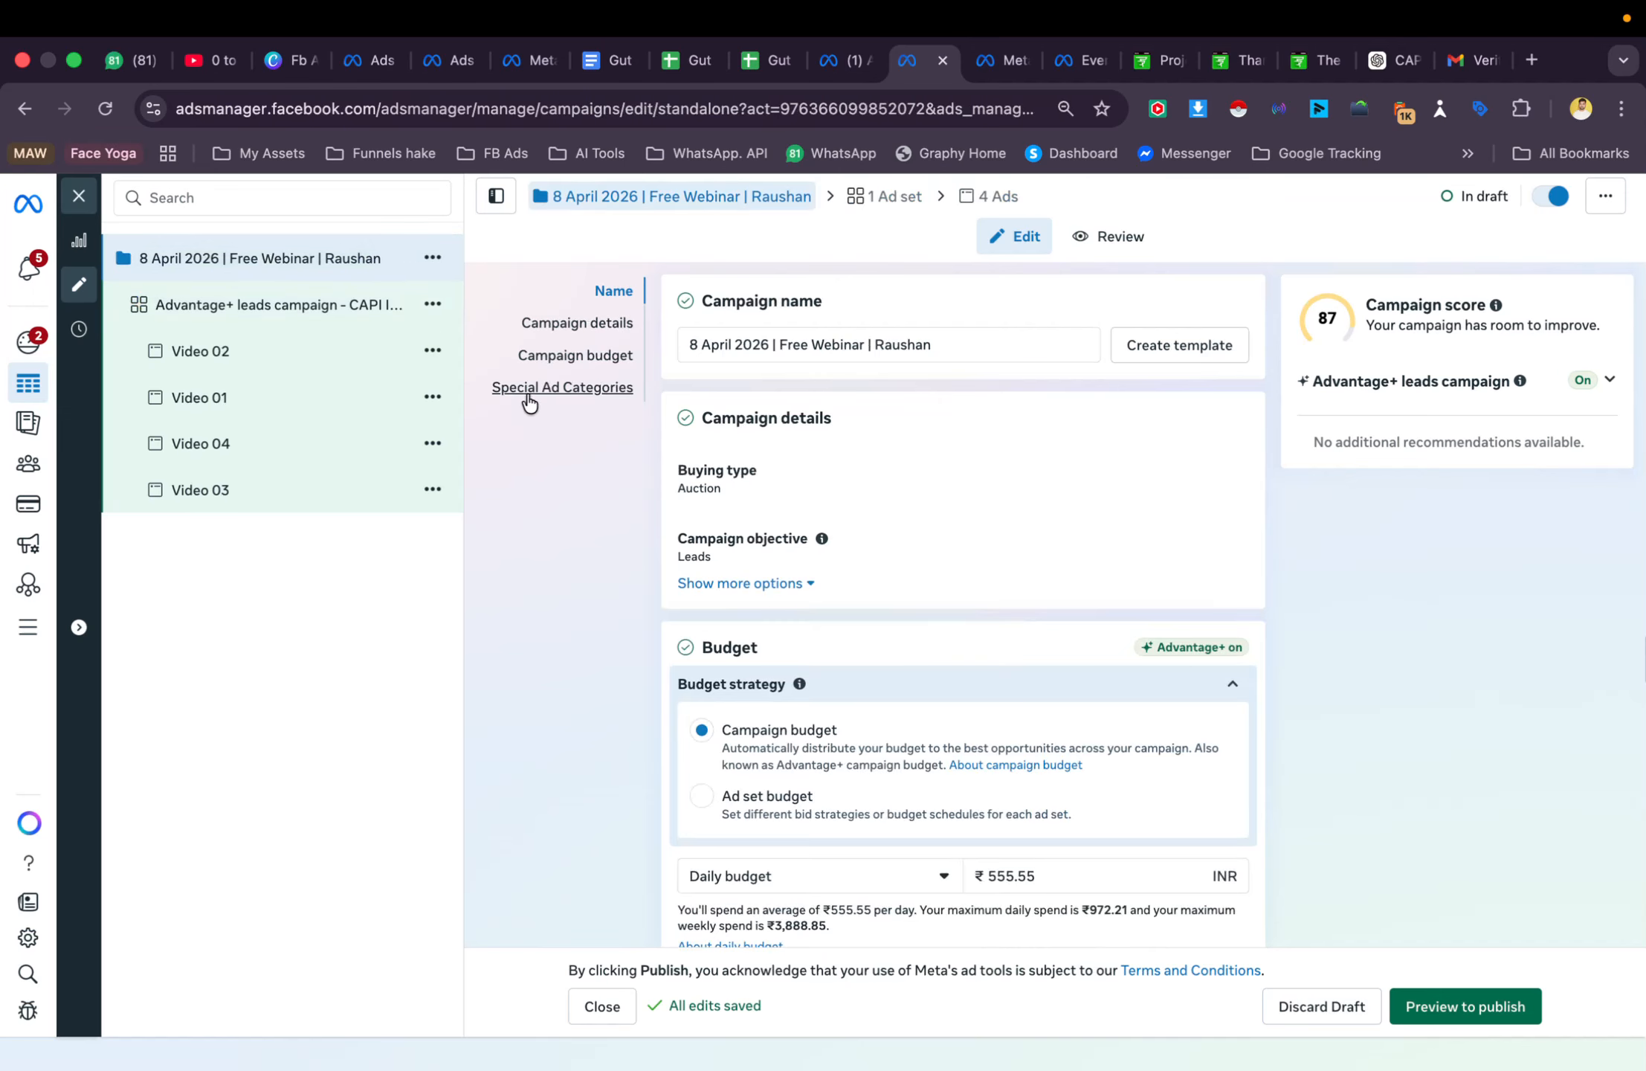
{"action": "left_click", "coordinate": [1453, 1006]}
{"action": "left_click", "coordinate": [1366, 1033]}
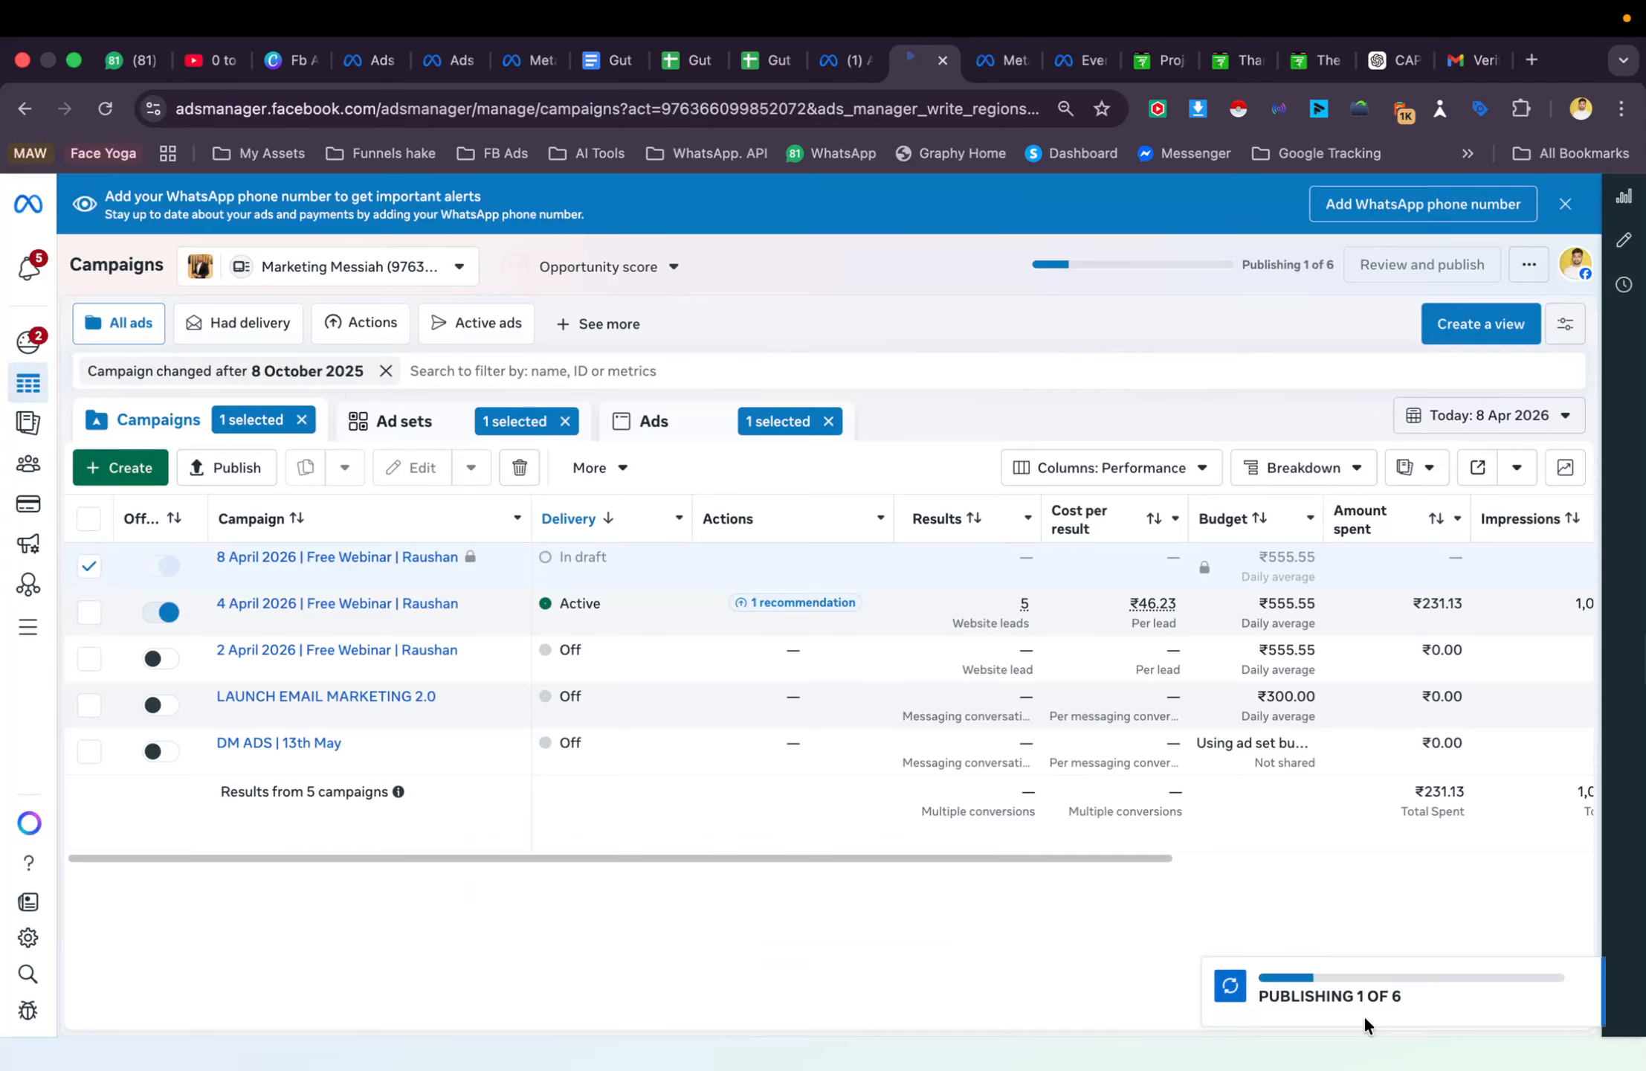
{"action": "mouse_move", "coordinate": [949, 557]}
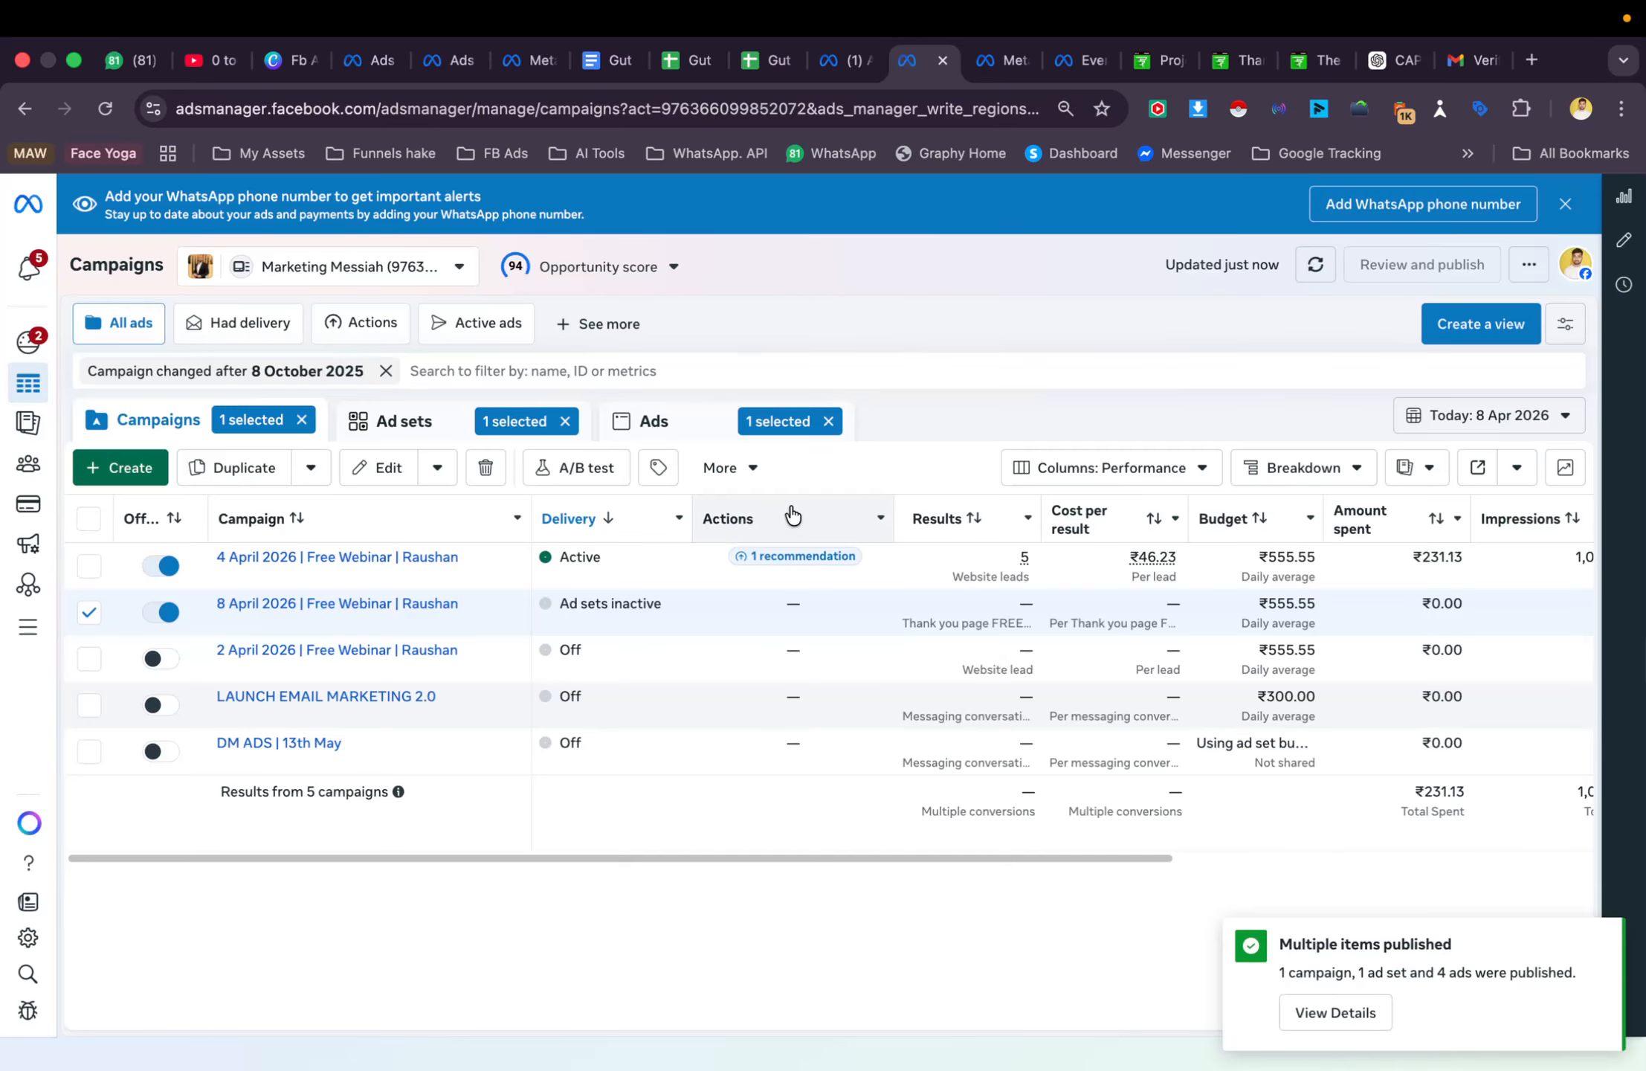
Clear the ad selection in the campaigns overview and dismiss the WhatsApp phone number alert banner
{"action": "left_click", "coordinate": [827, 421]}
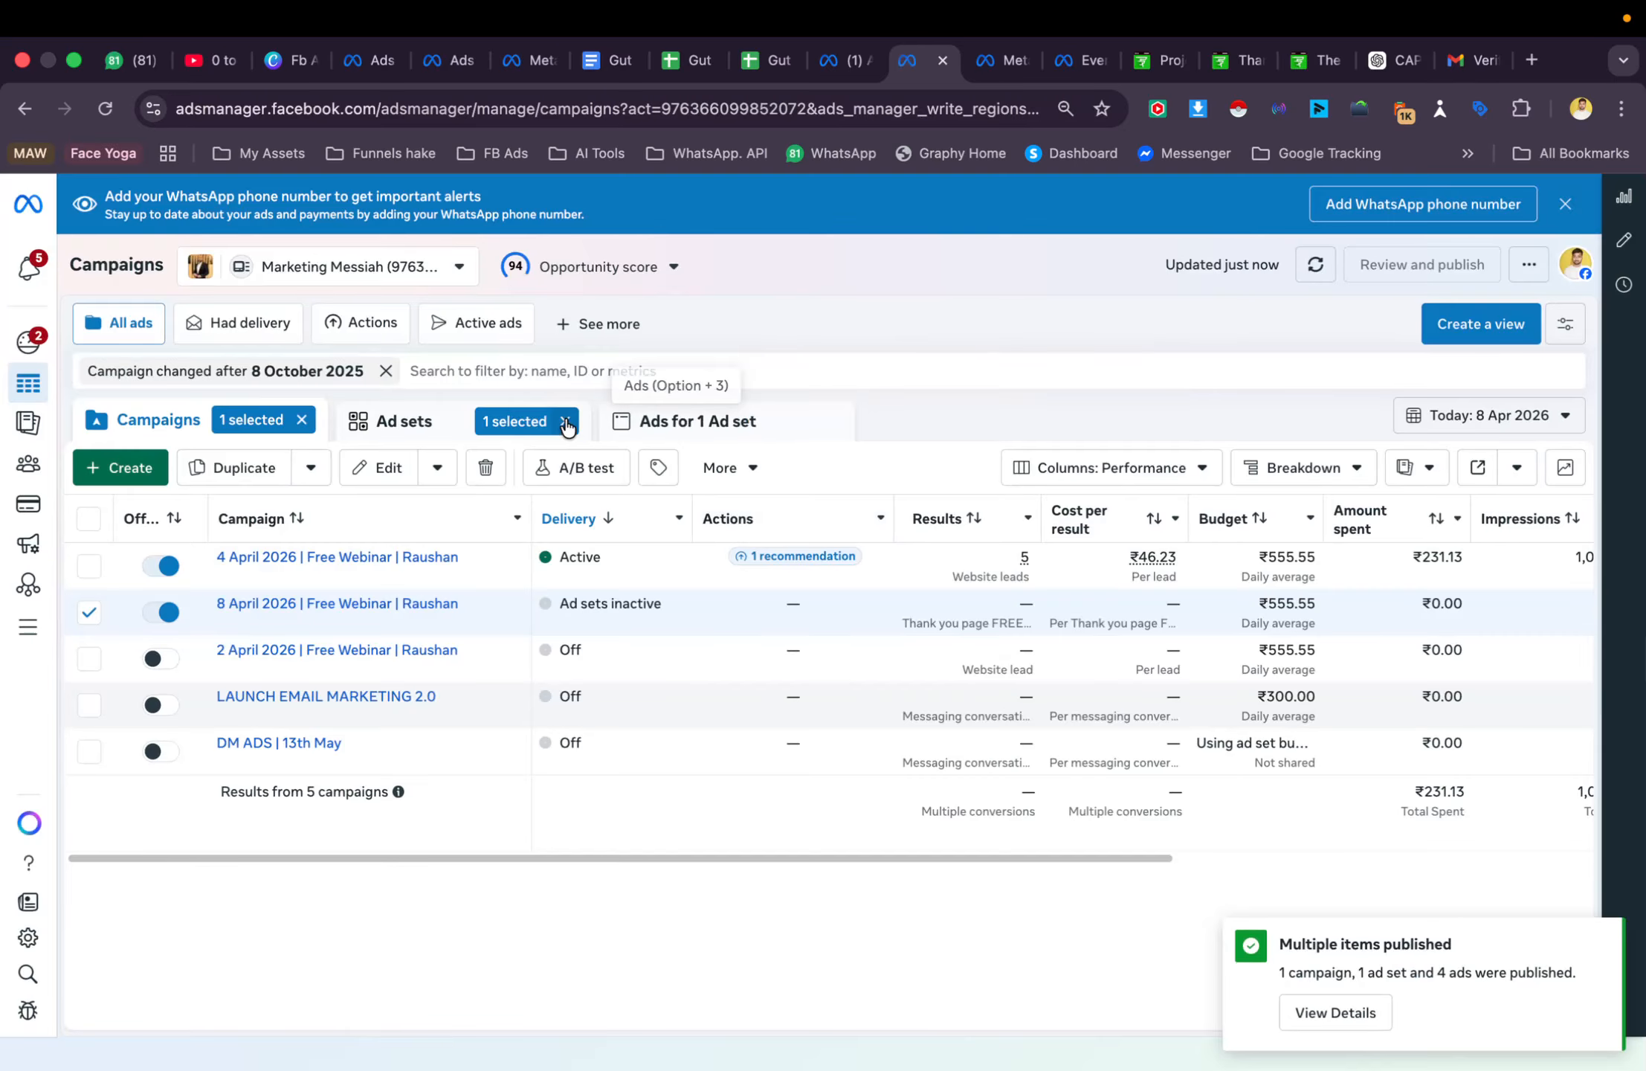
{"action": "left_click_drag", "start_coordinate": [569, 423], "coordinate": [304, 421]}
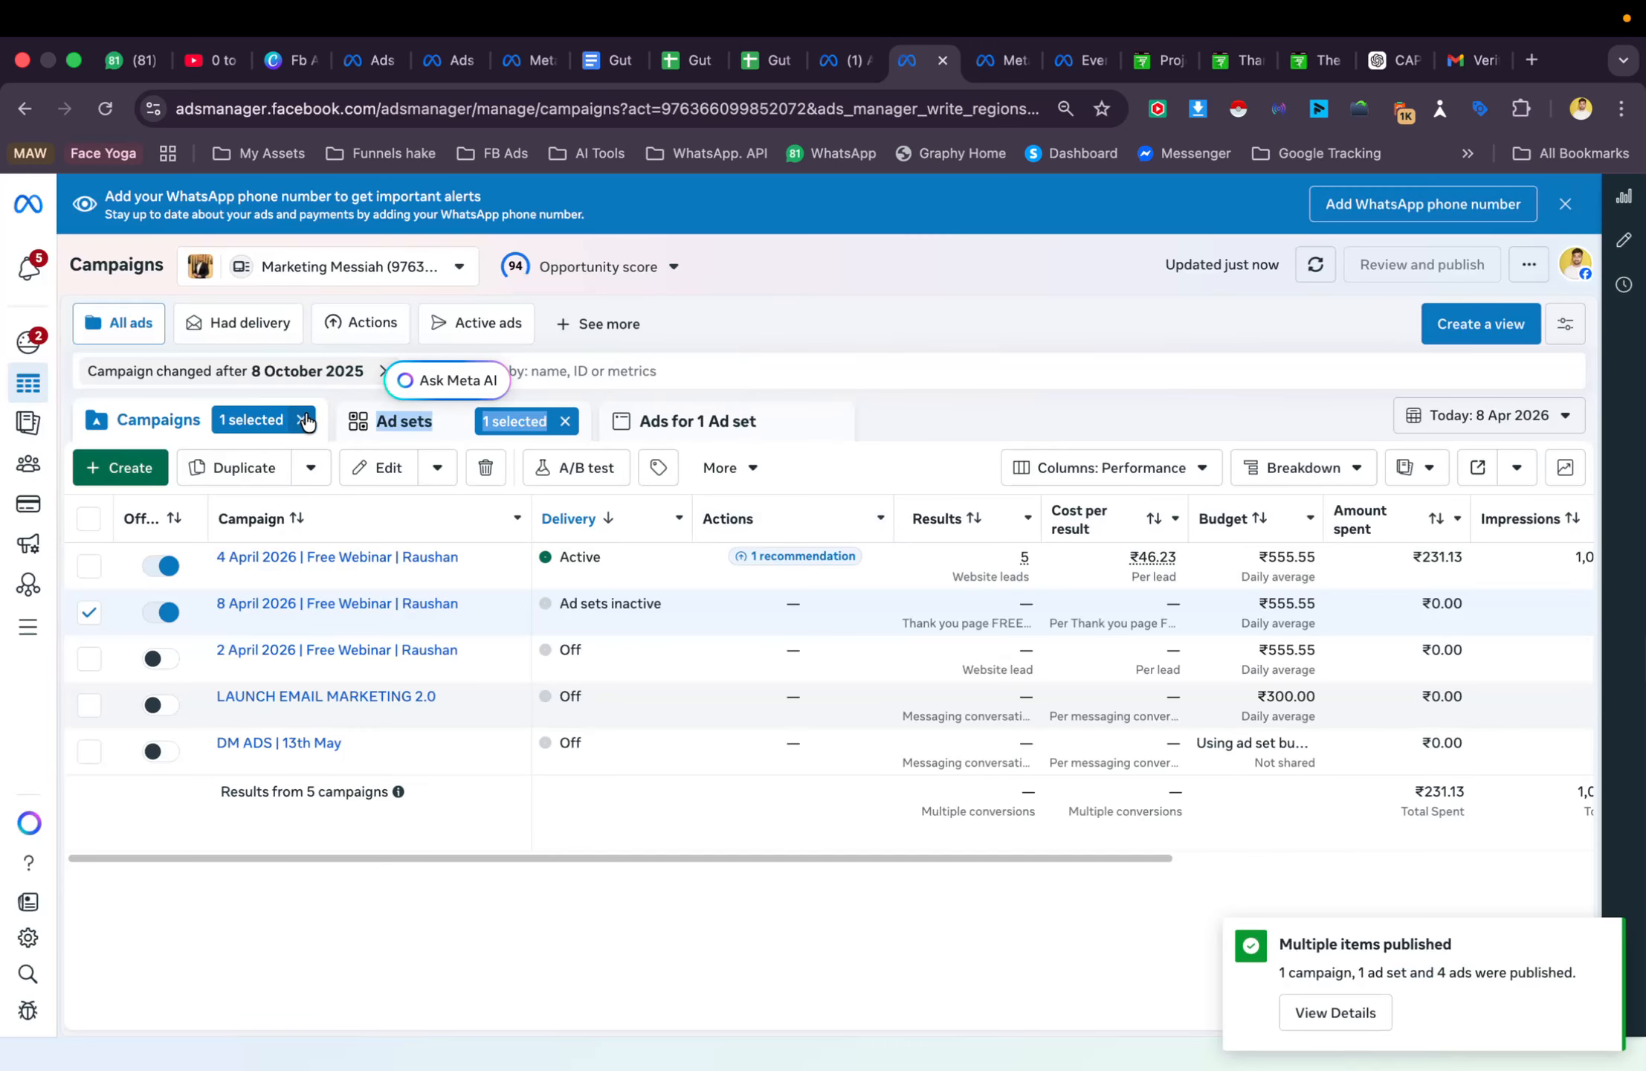
{"action": "left_click", "coordinate": [1564, 213]}
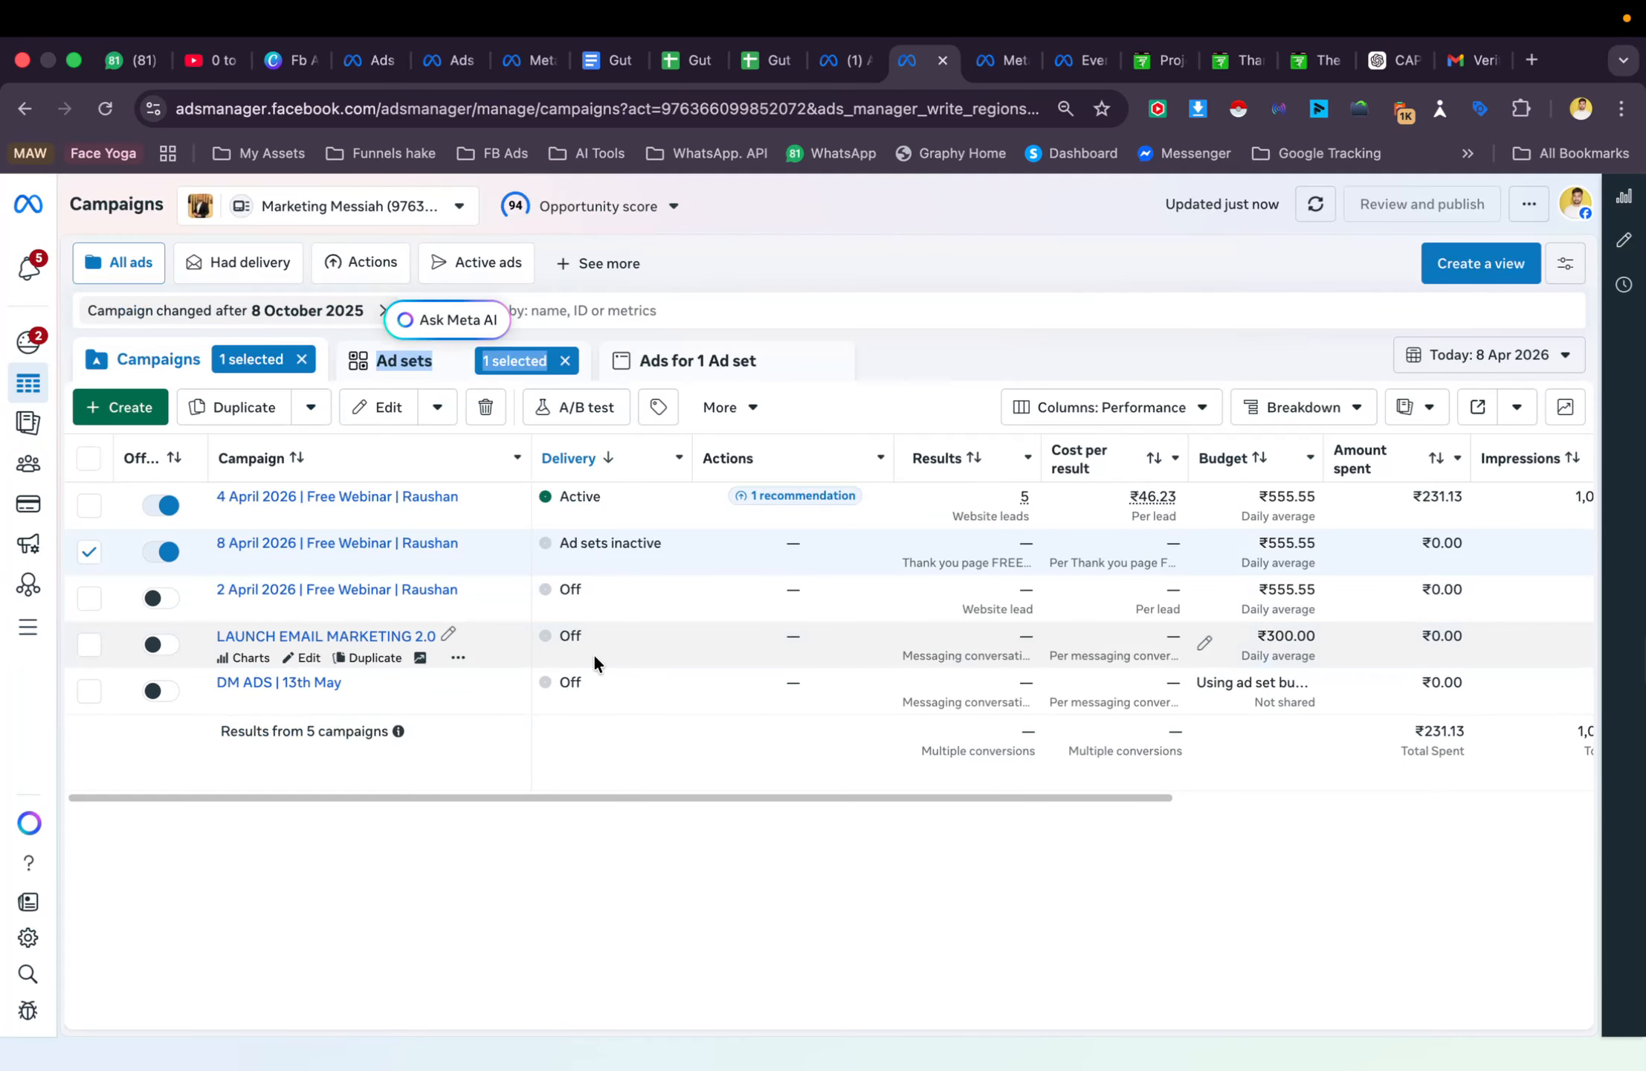